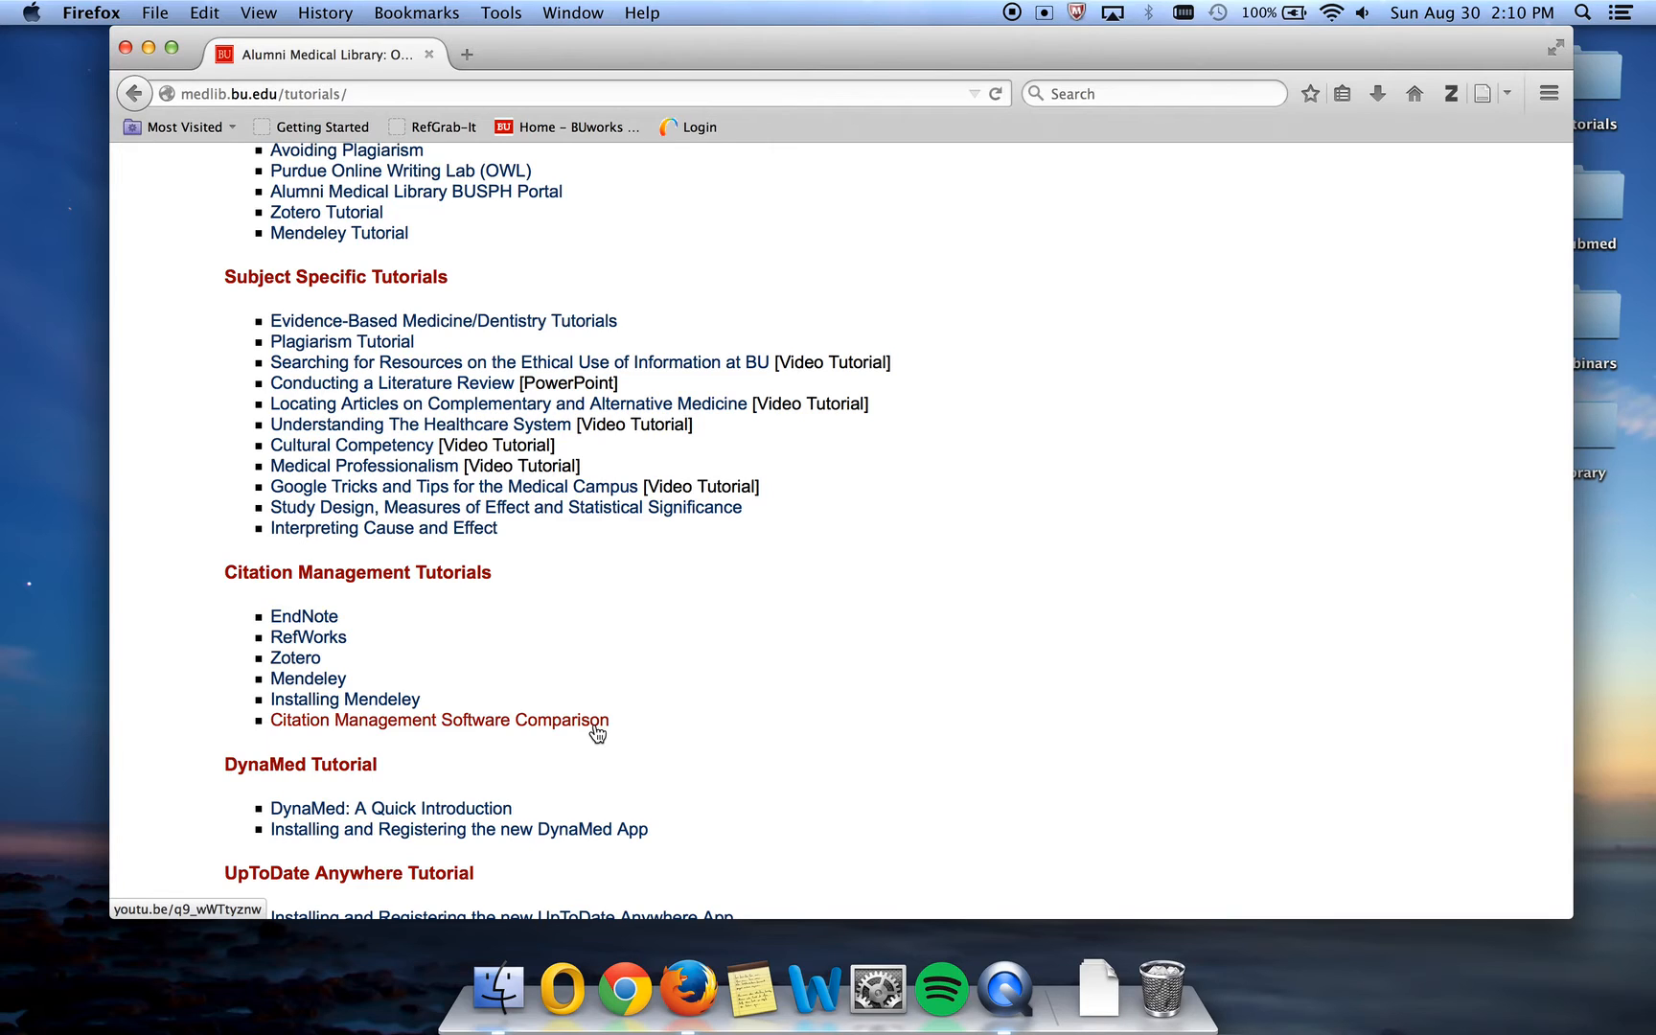
Select the web address of the library's Citation Management Tutorials page.
click(563, 92)
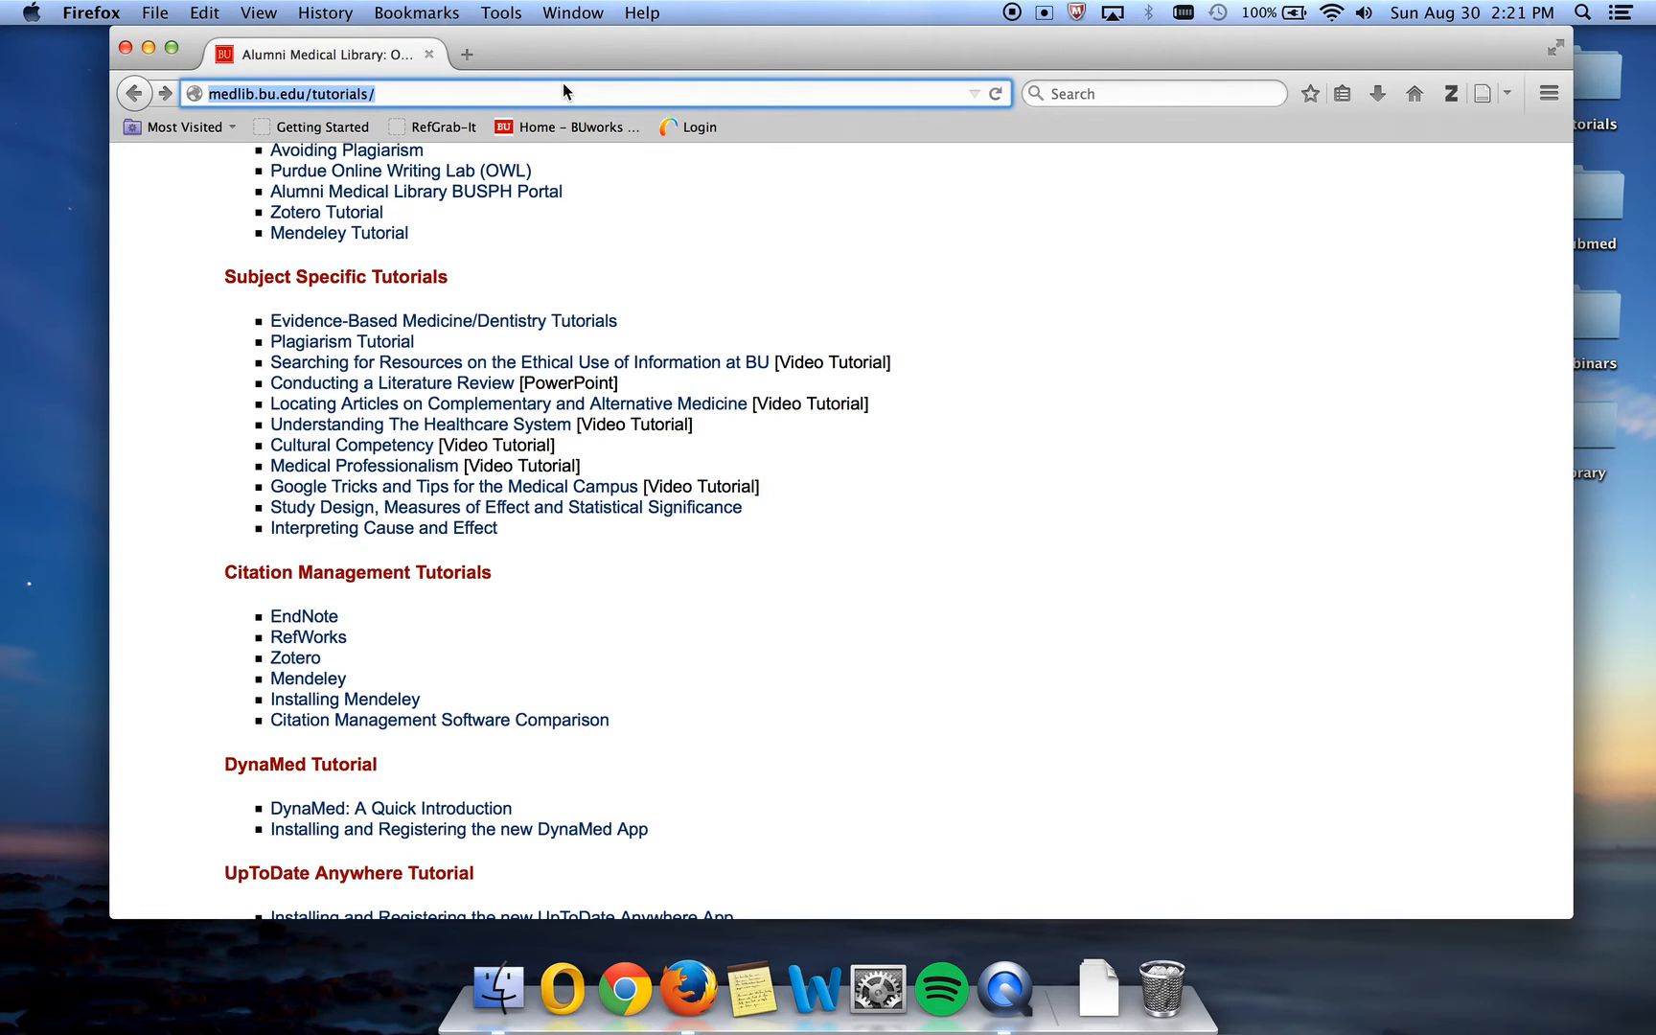
Go to zotero.org and open its Download page for Zotero 4.0.
text(zotero.org/)
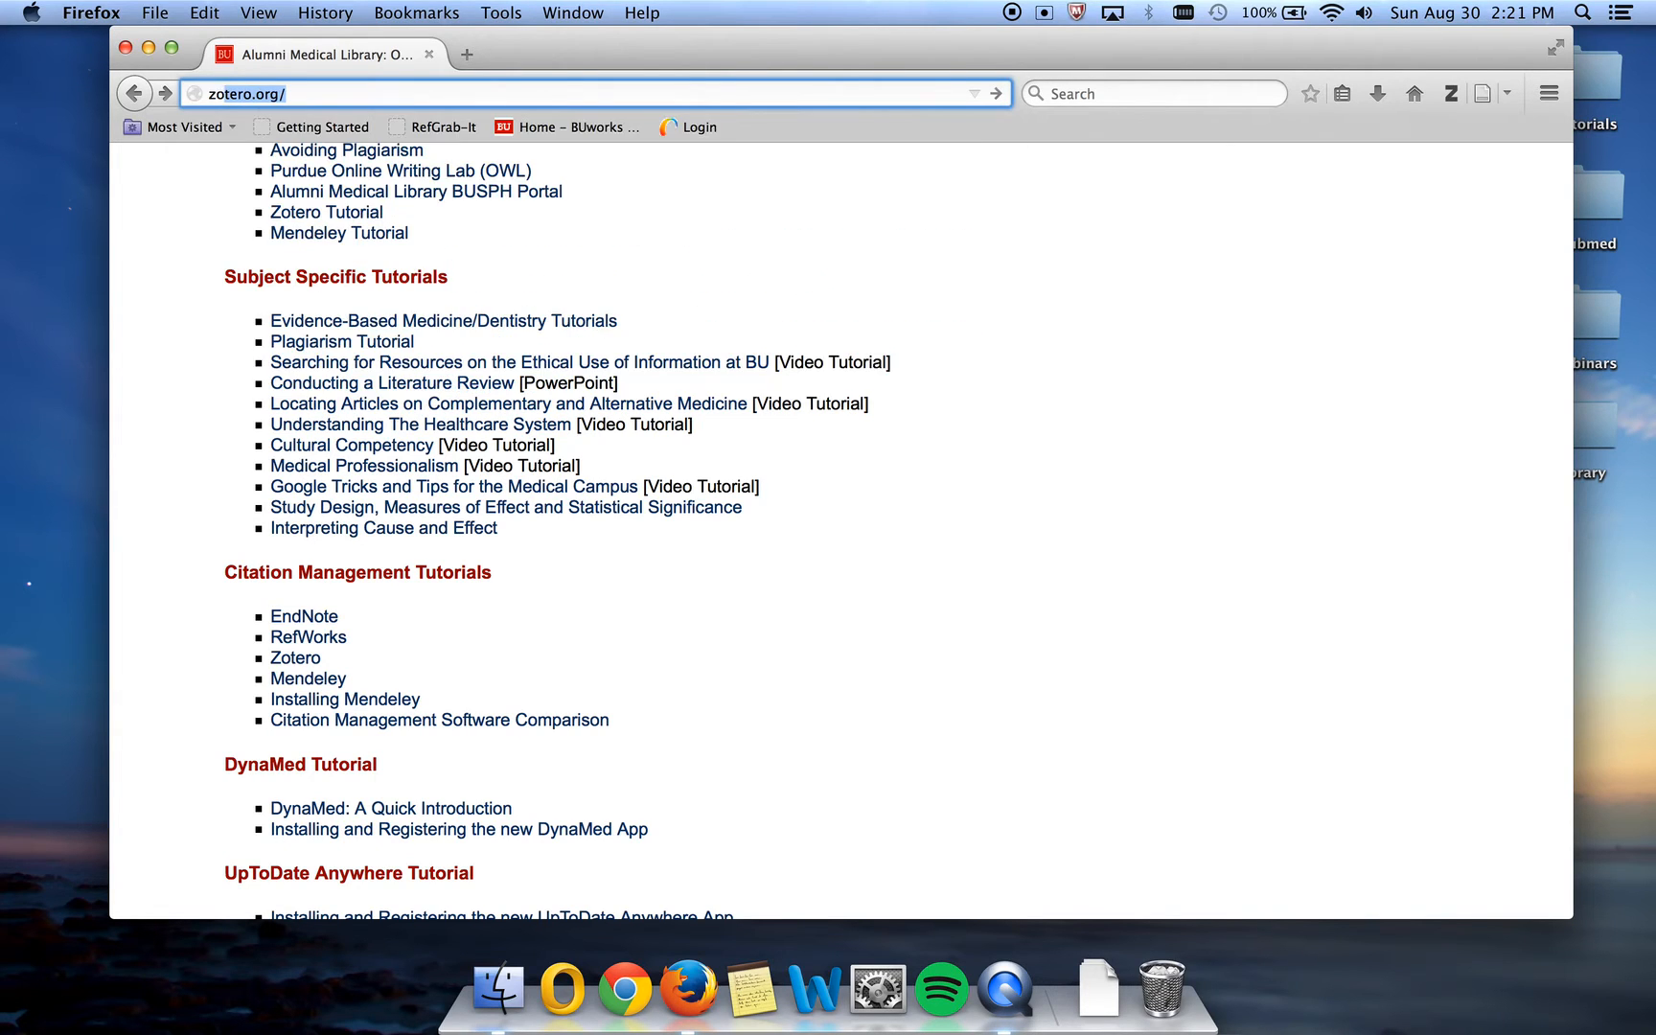
key(Return)
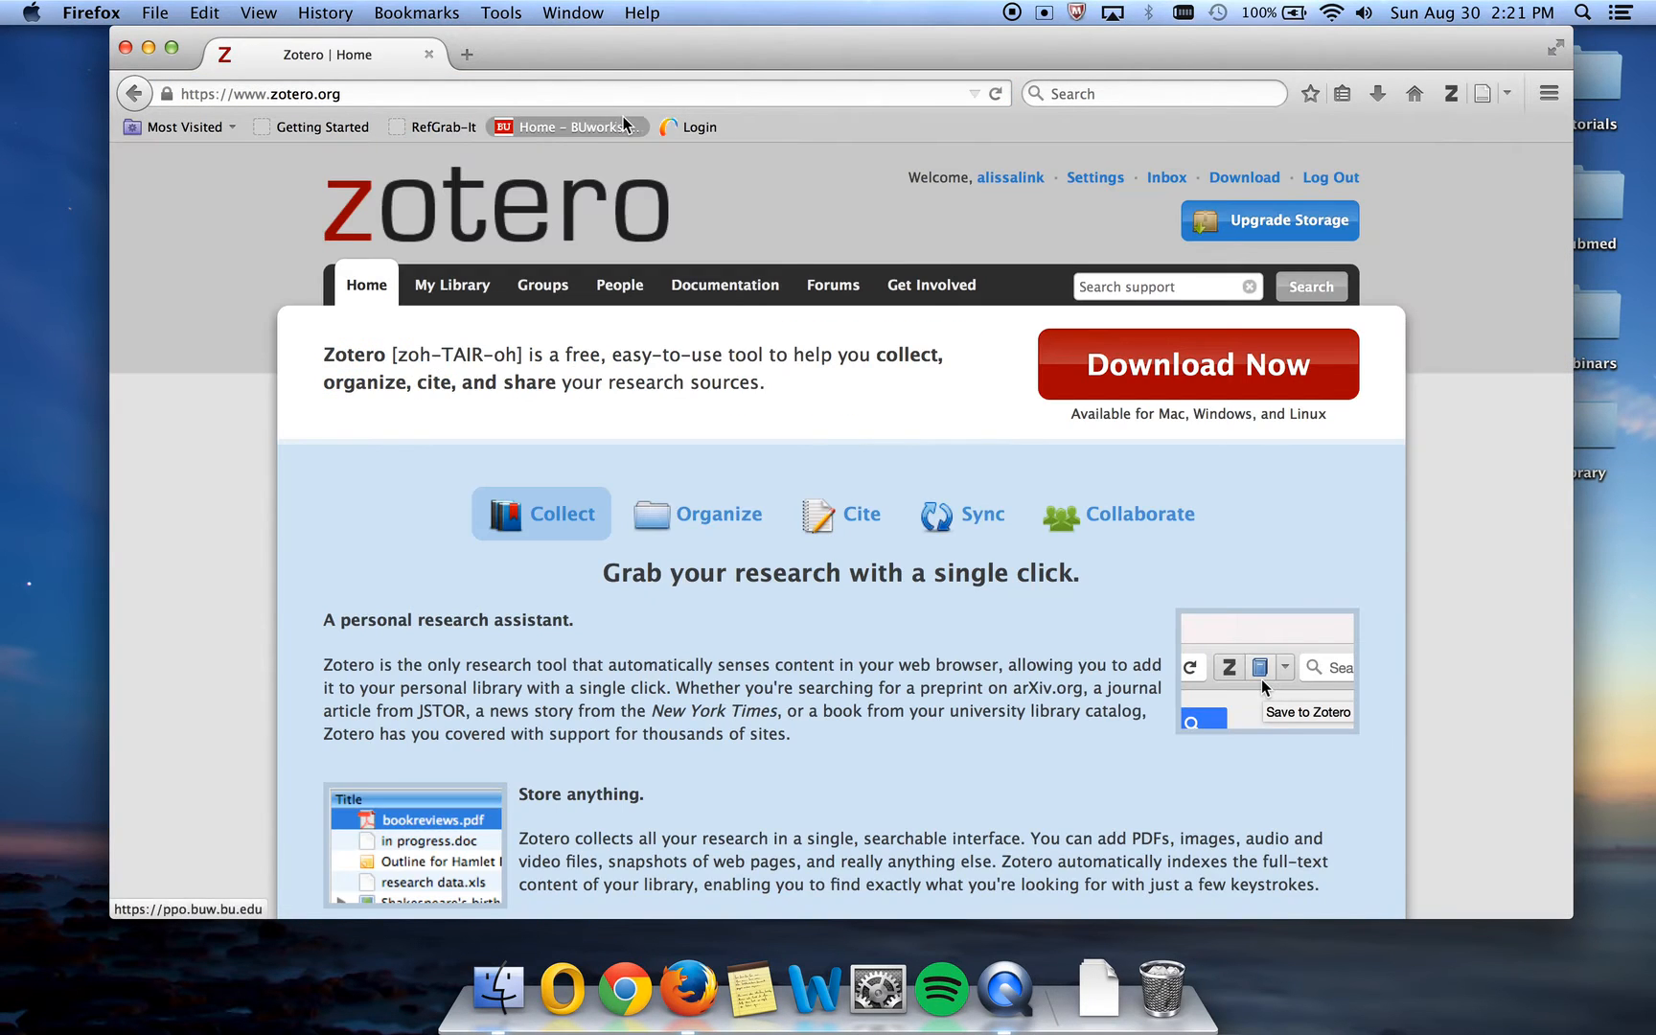
click(1084, 373)
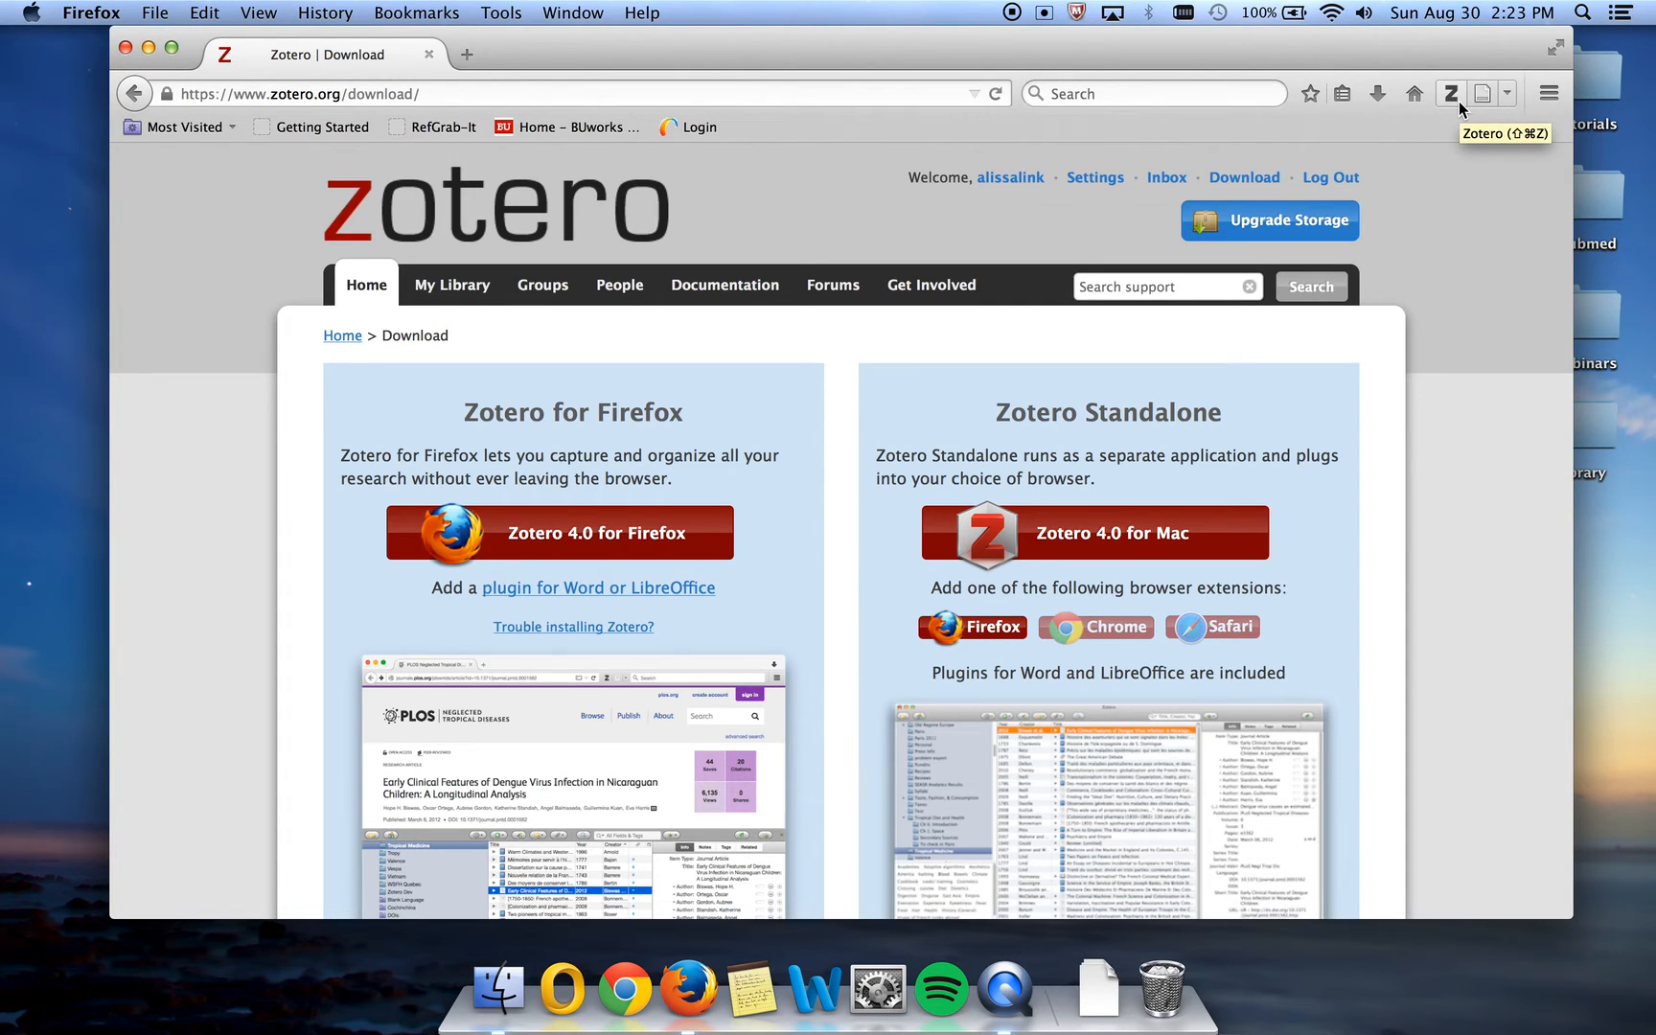
Open the Word/LibreOffice plugin instructions and bring the Word for Mac Plugin 3.5.11 section into view.
click(573, 591)
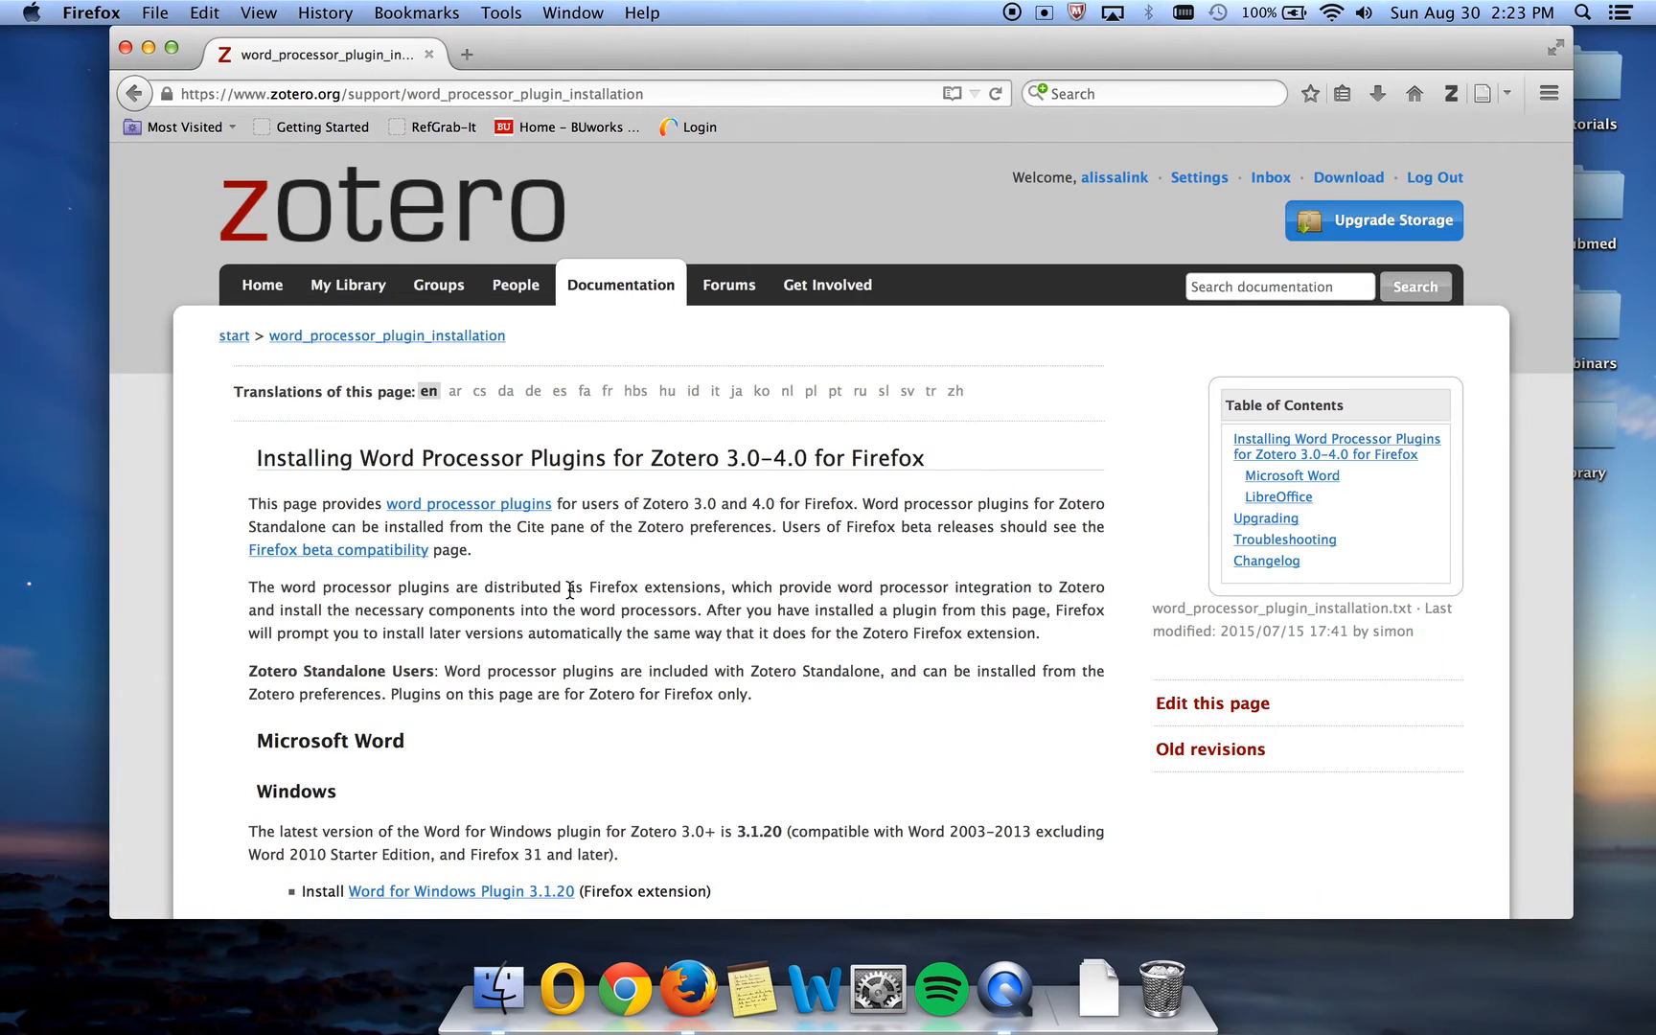
scroll(569, 589, down, 3)
scroll(569, 590, down, 5)
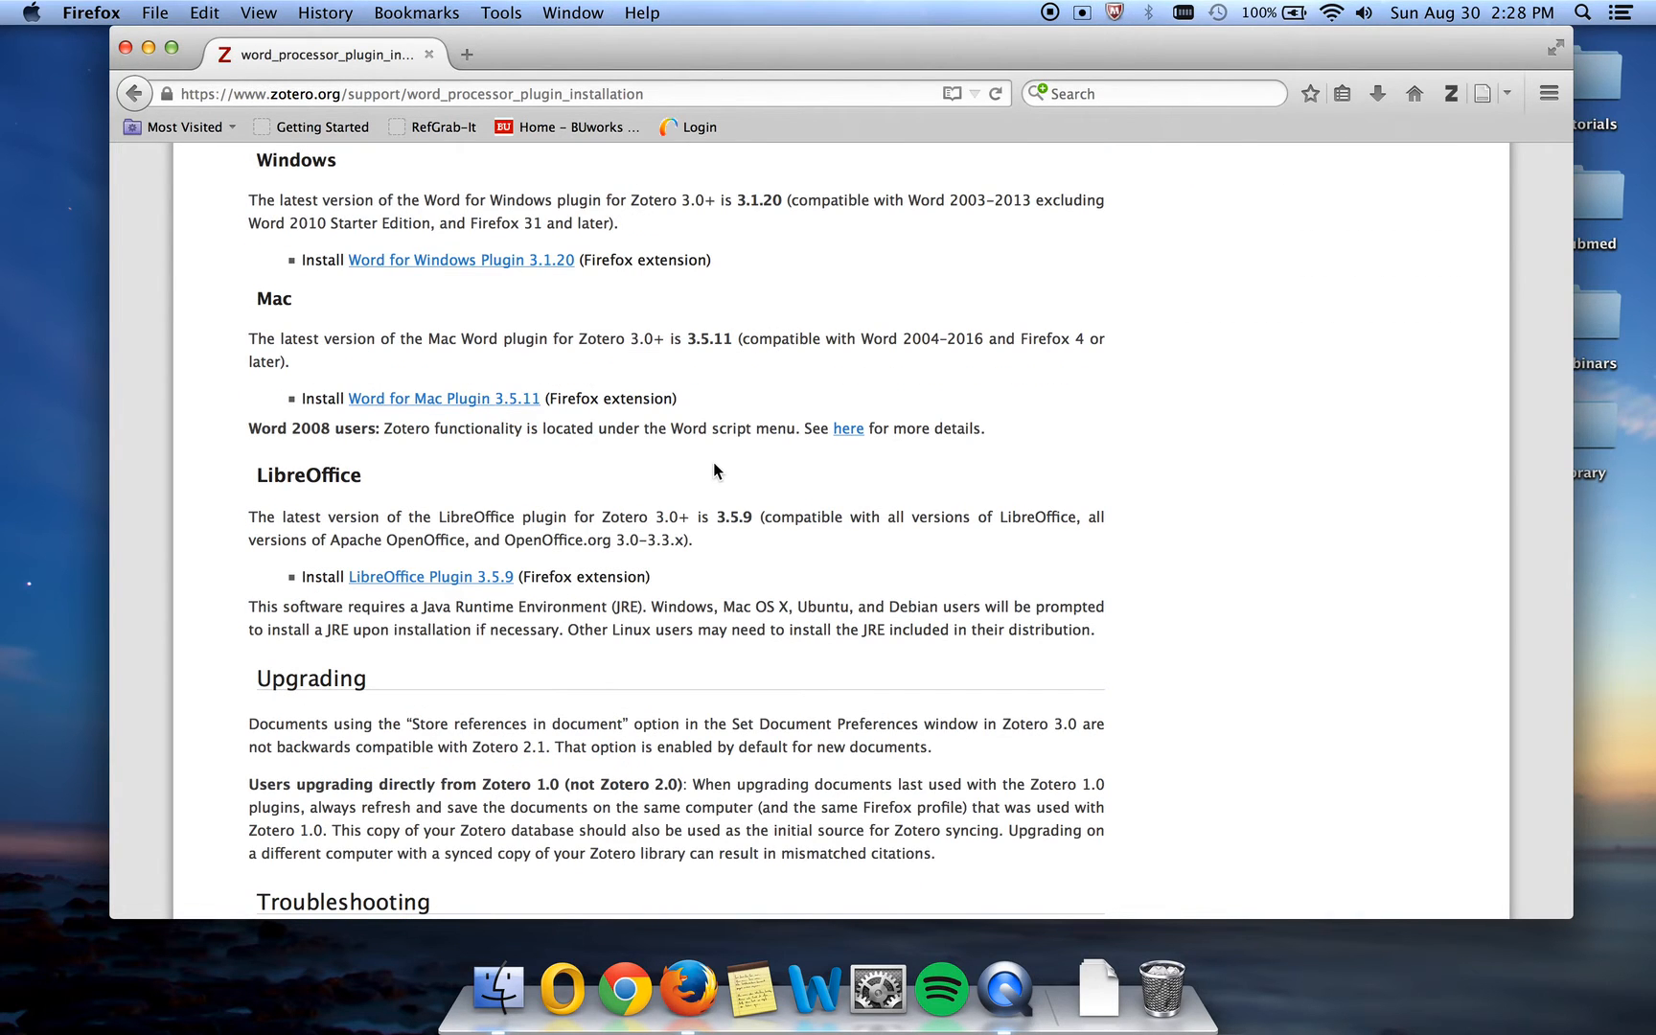
Show the Zotero pane from the Firefox toolbar, with My Library's 253 items.
click(1452, 93)
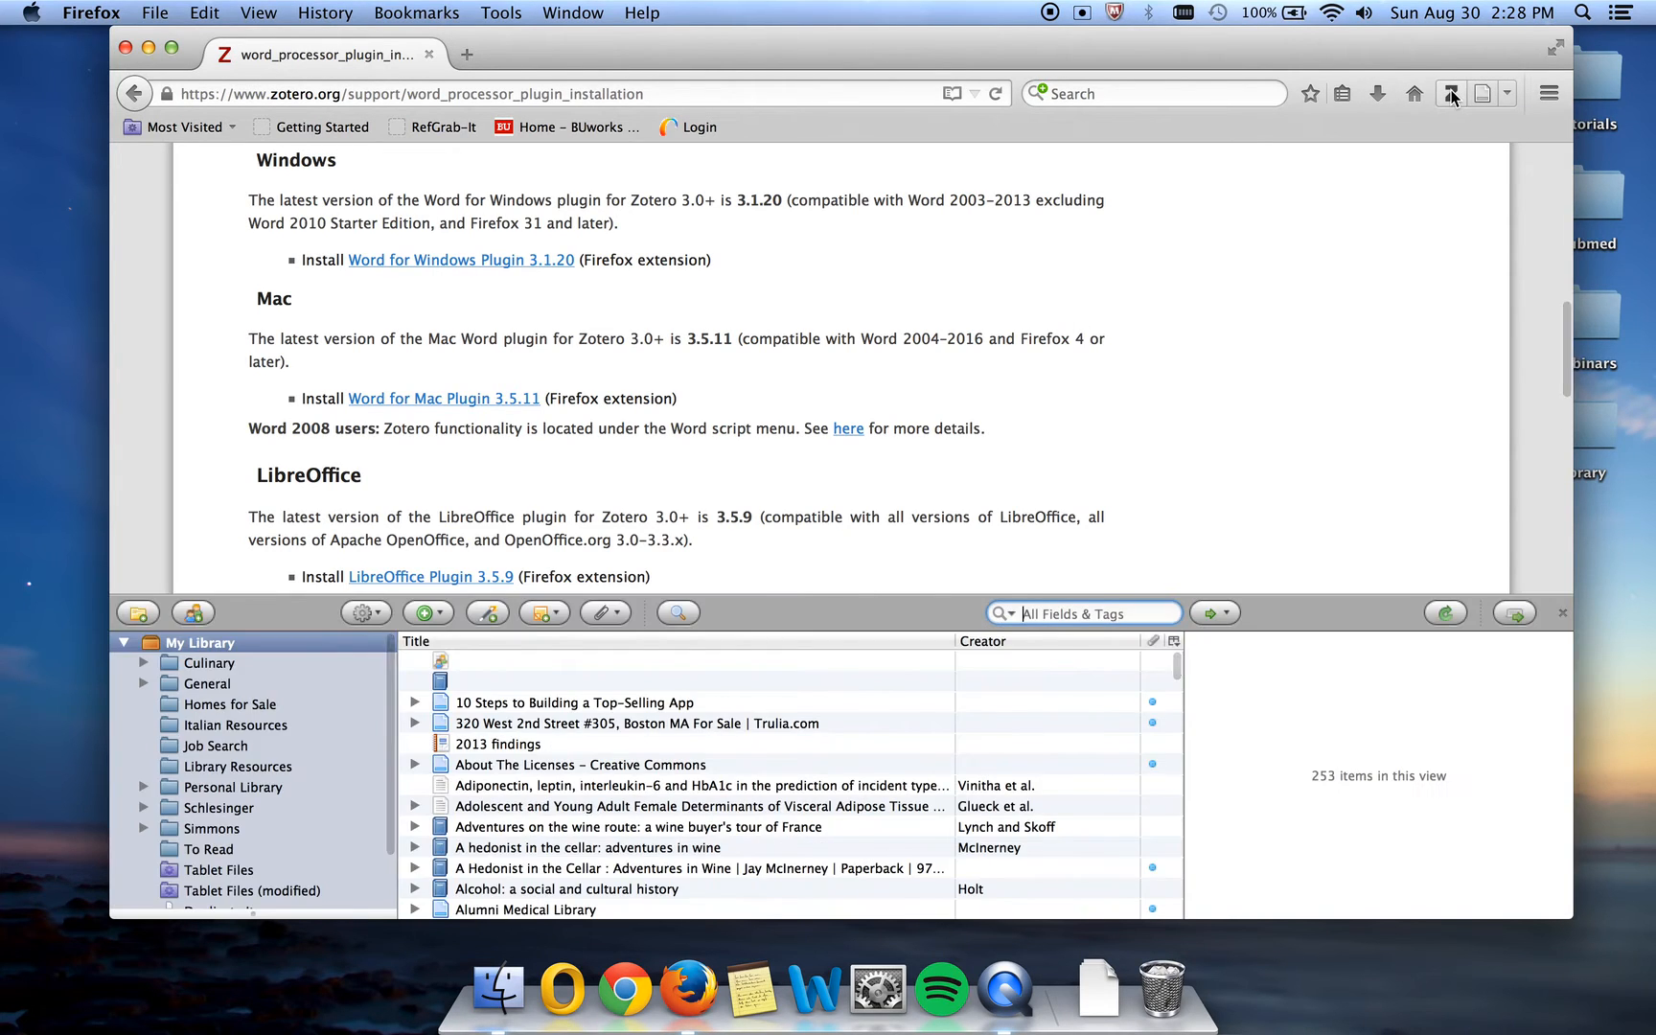
click(1452, 93)
click(1453, 93)
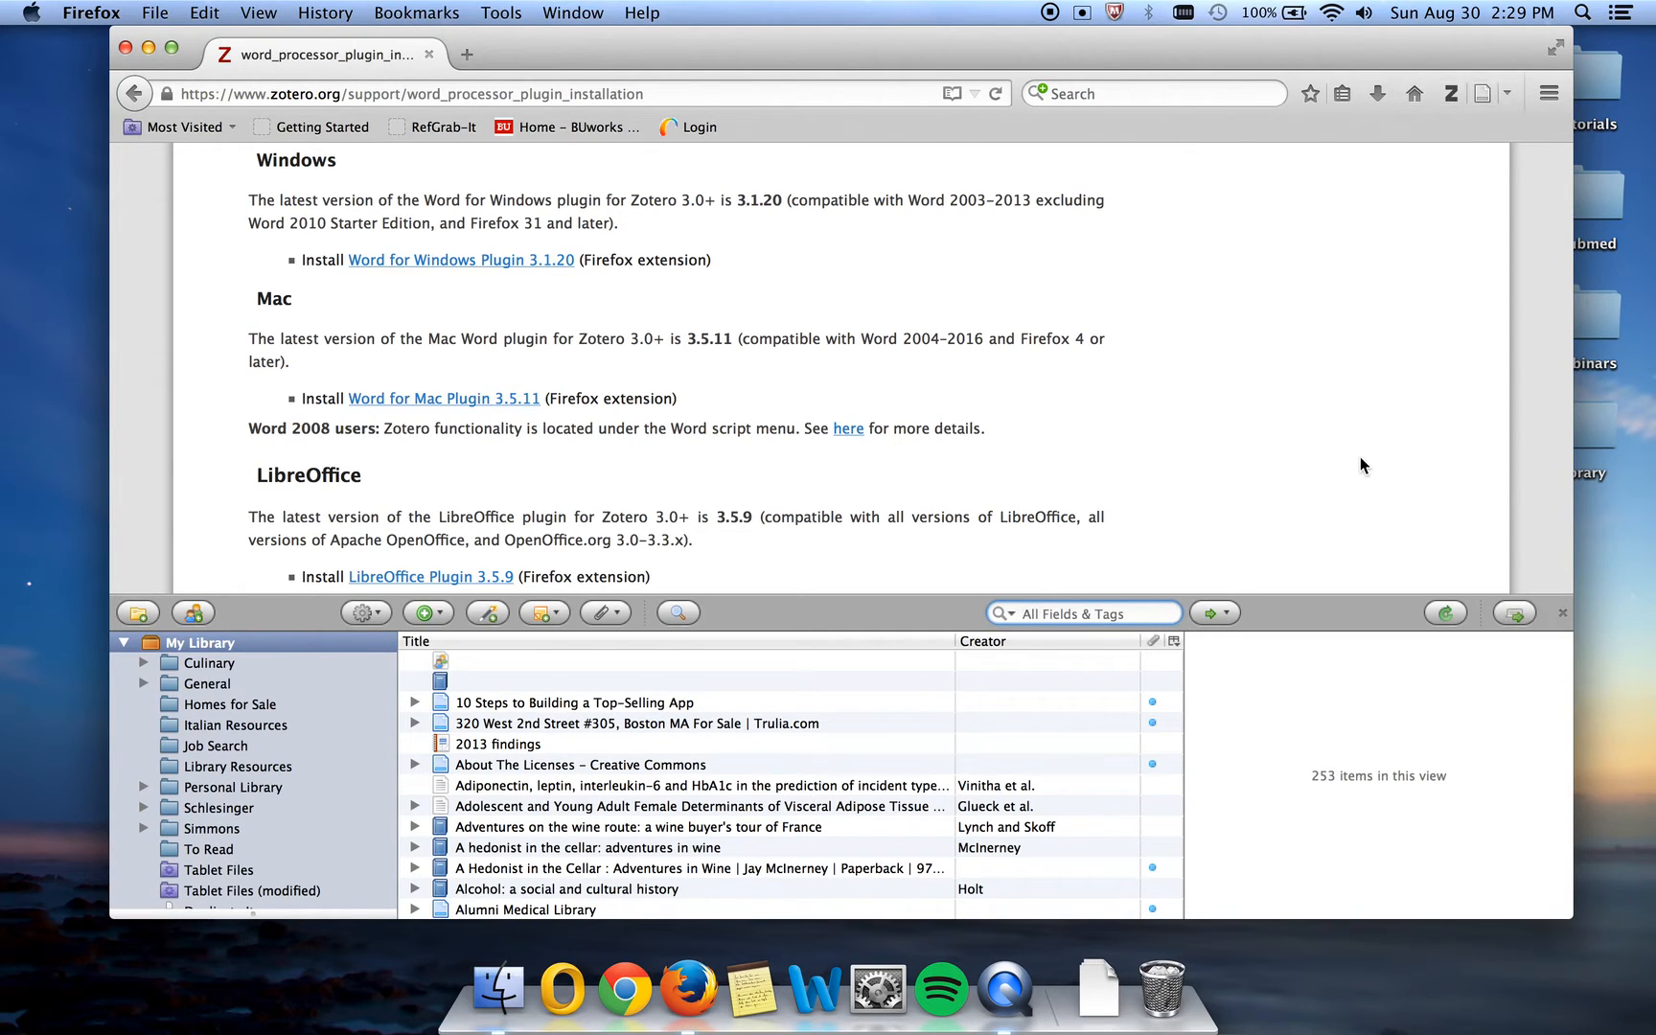
Go from the Zotero Register page to the account login page.
scroll(1360, 466, up, 10)
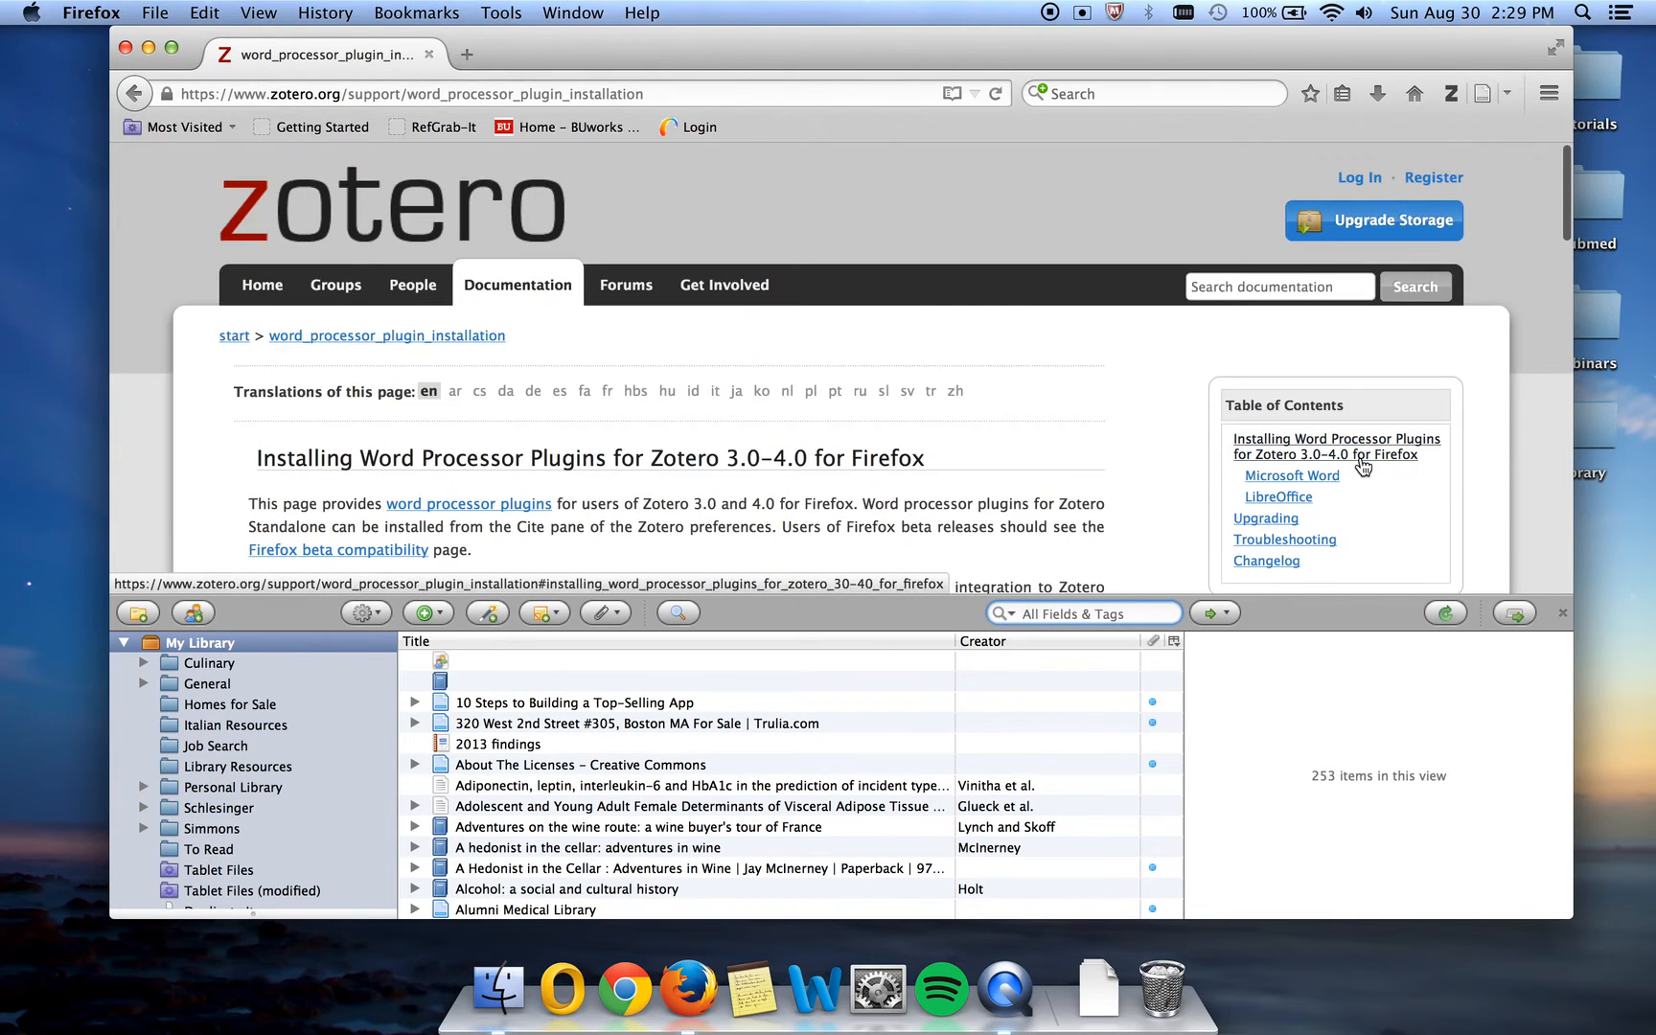
click(1437, 180)
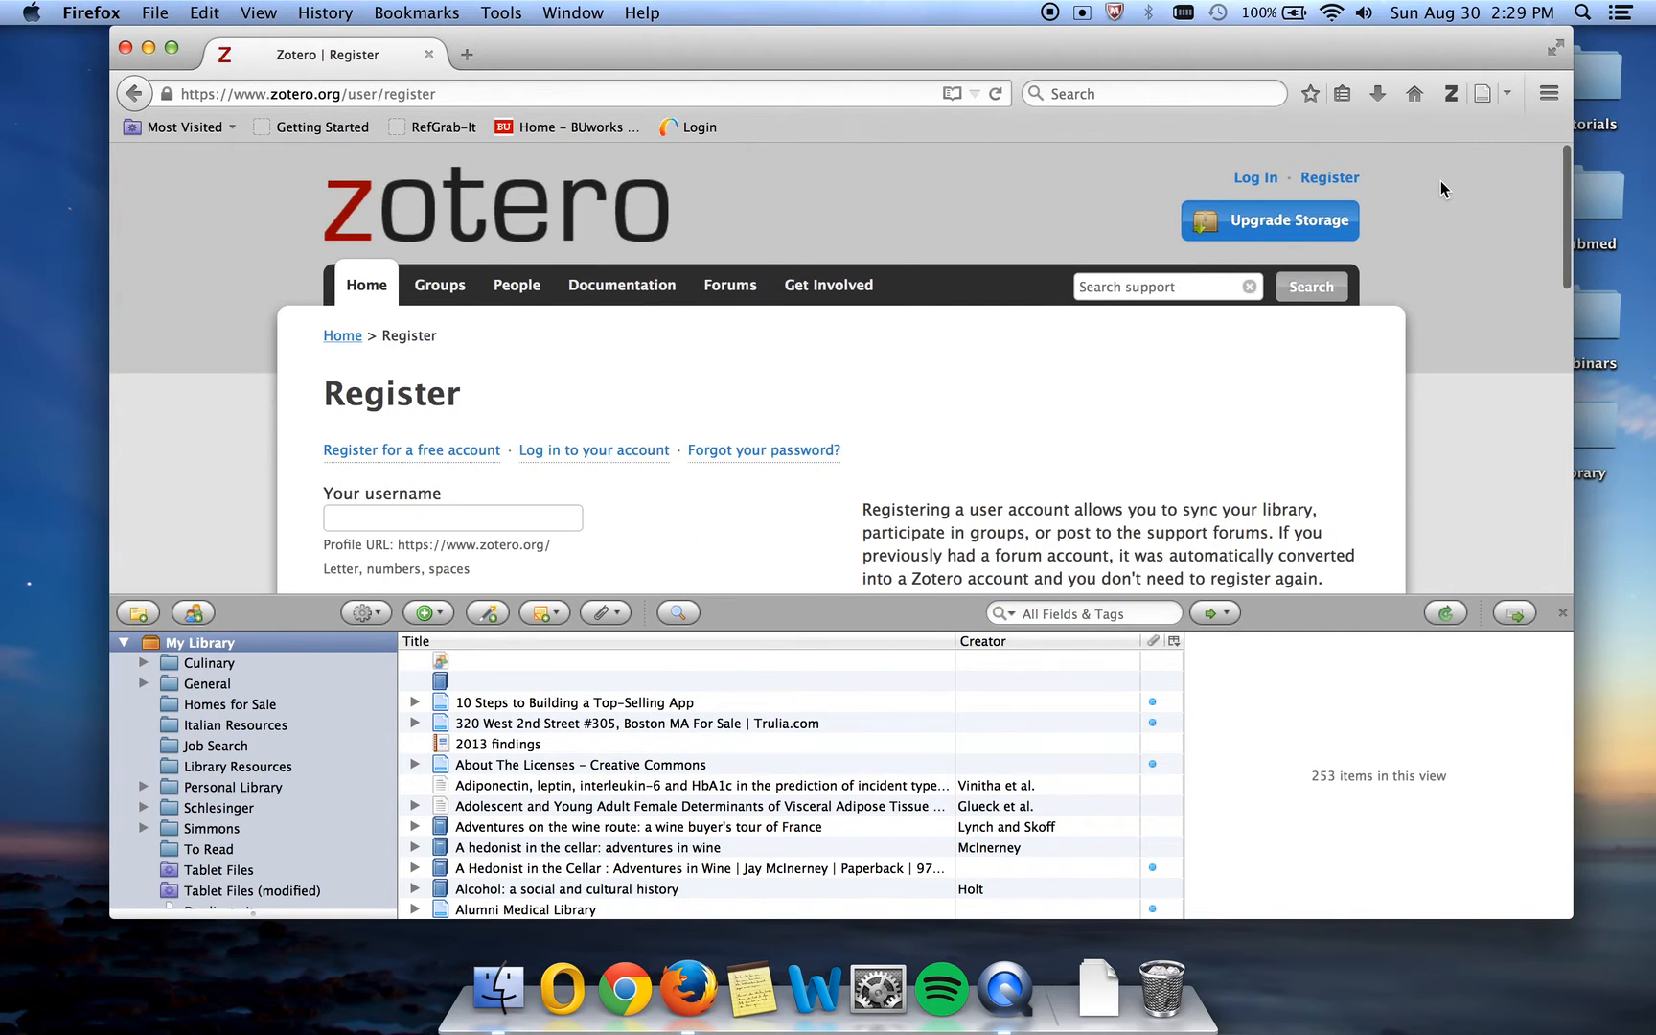
scroll(714, 452, down, 5)
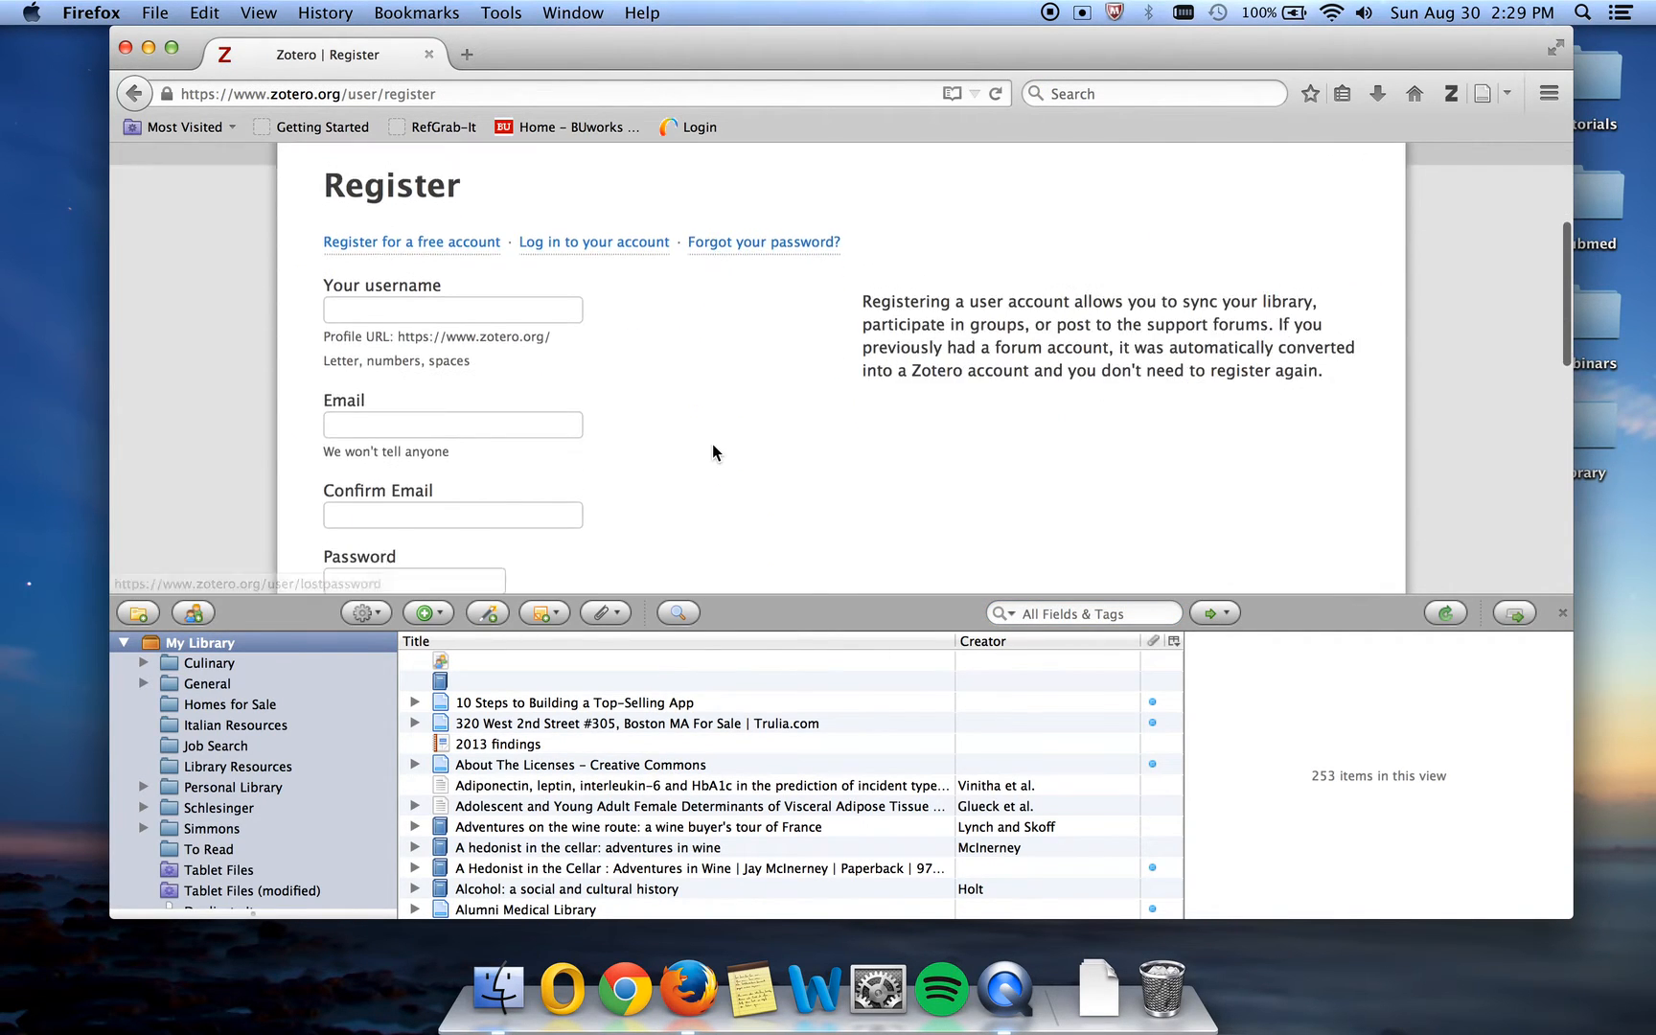
click(581, 223)
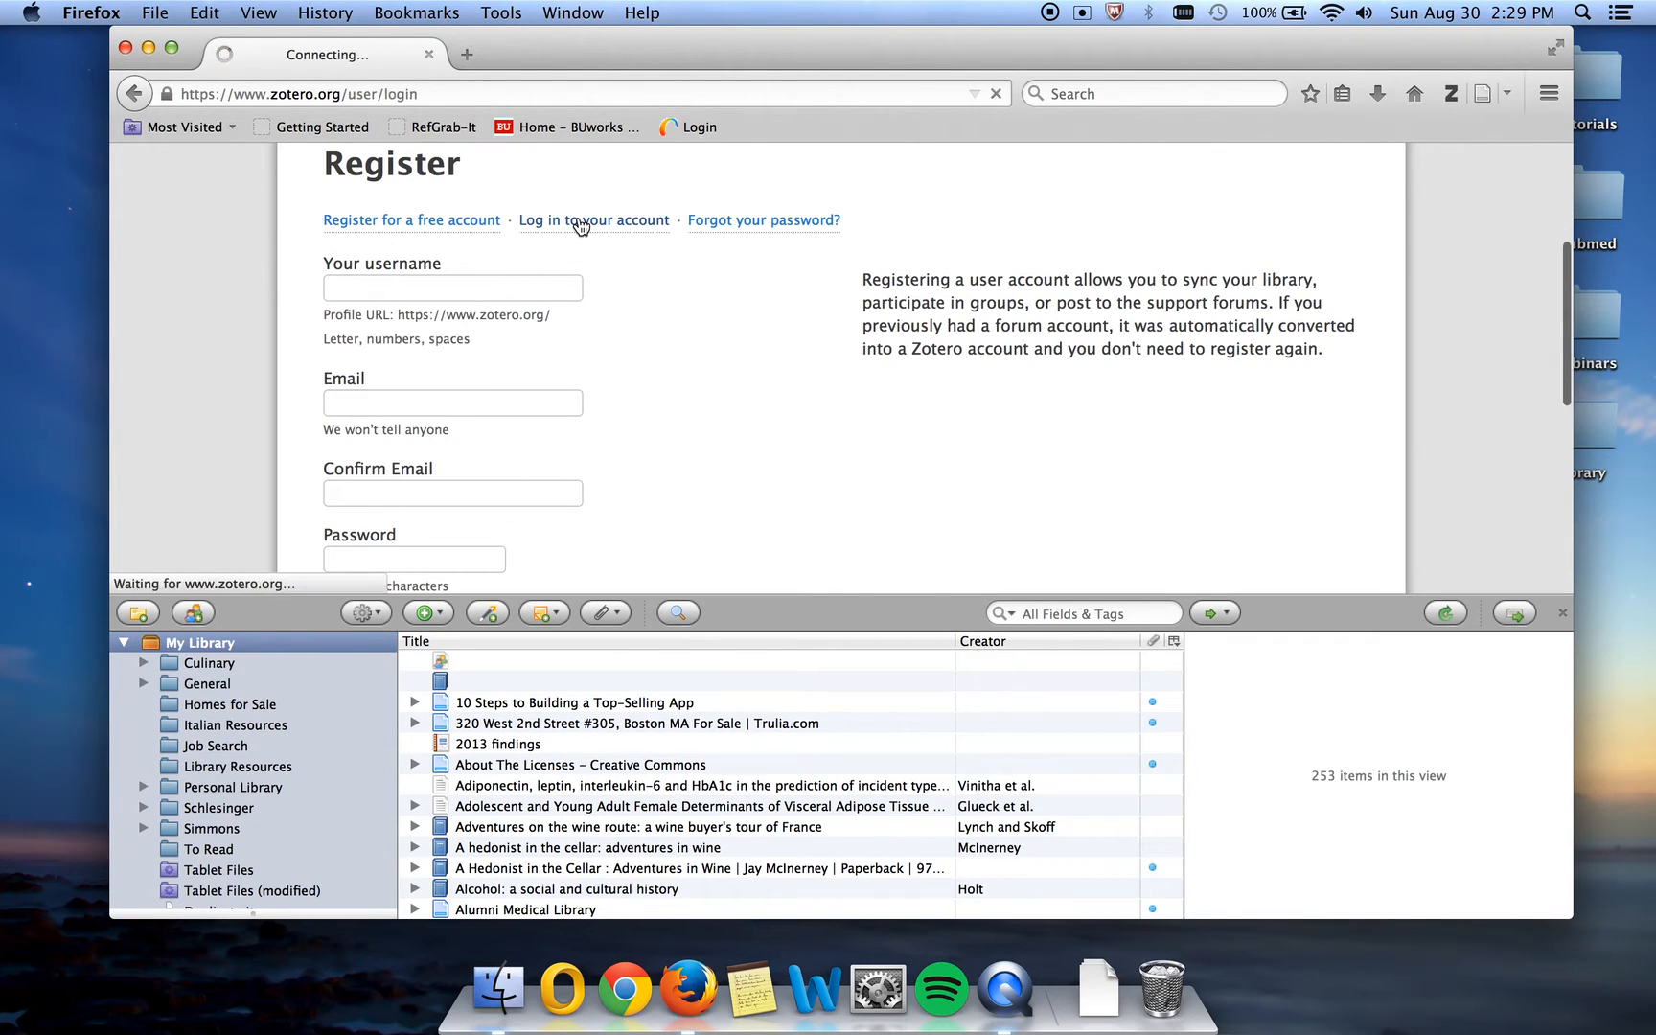
scroll(511, 365, down, 2)
Log in with the account username and password, then review the synced online library.
click(413, 436)
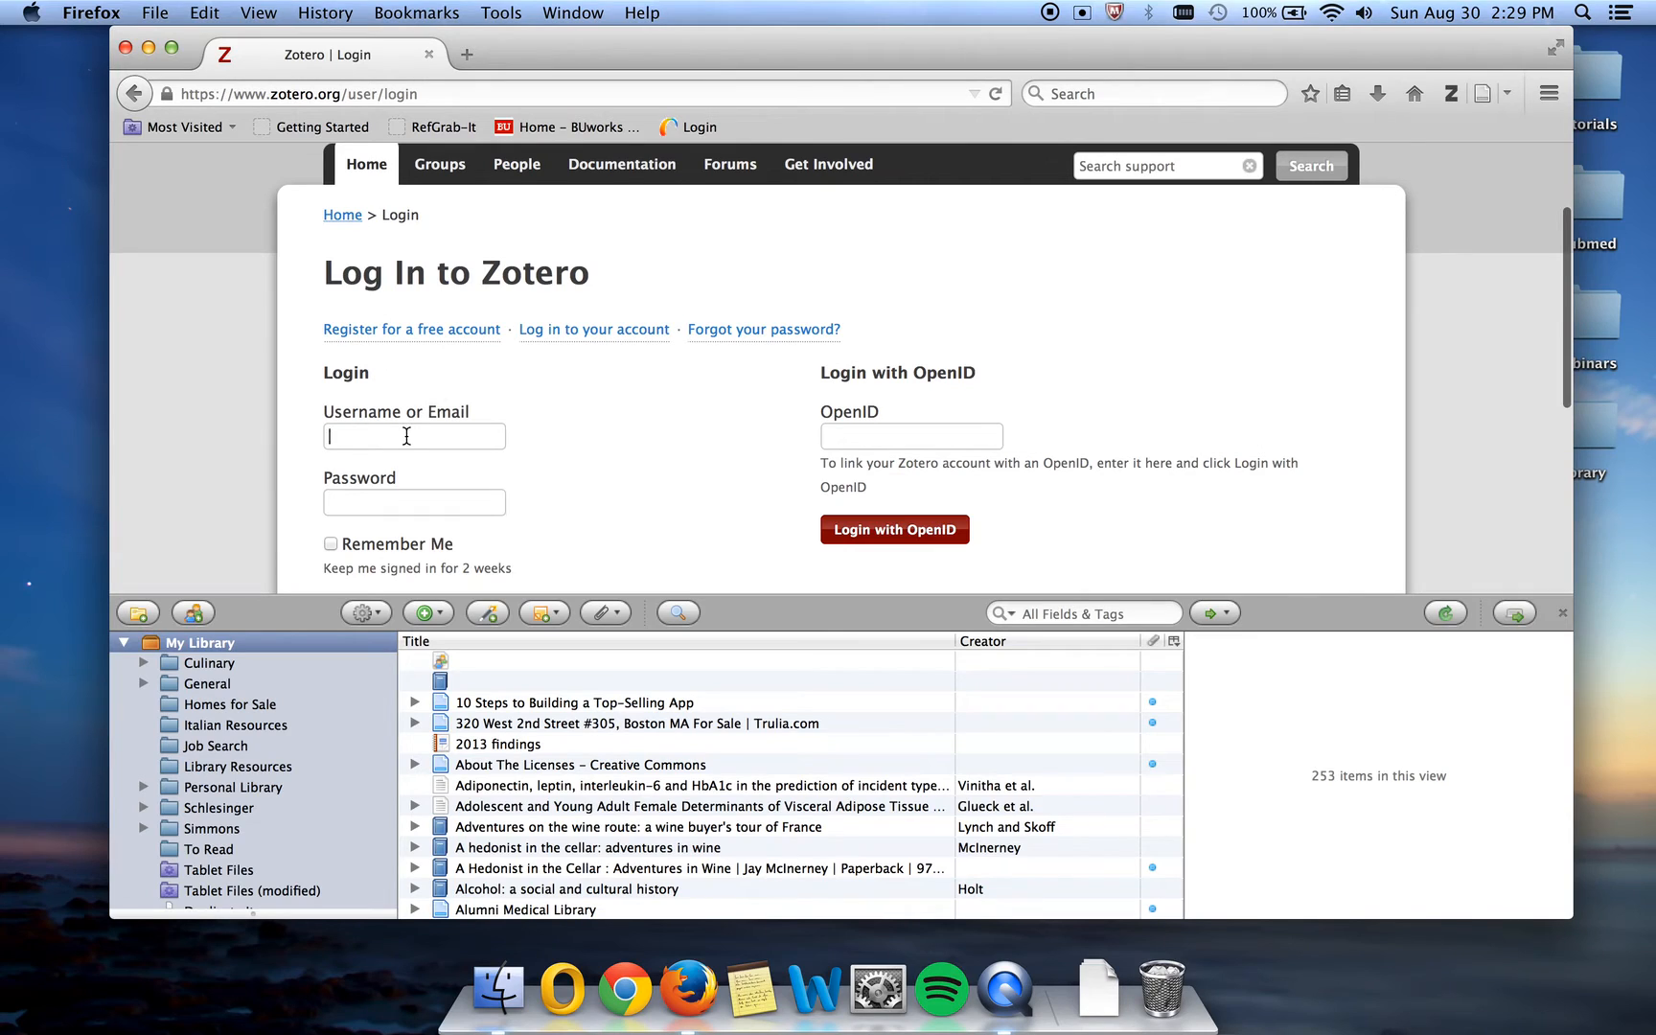
text(alissalink)
key(Tab)
text(•••••••••)
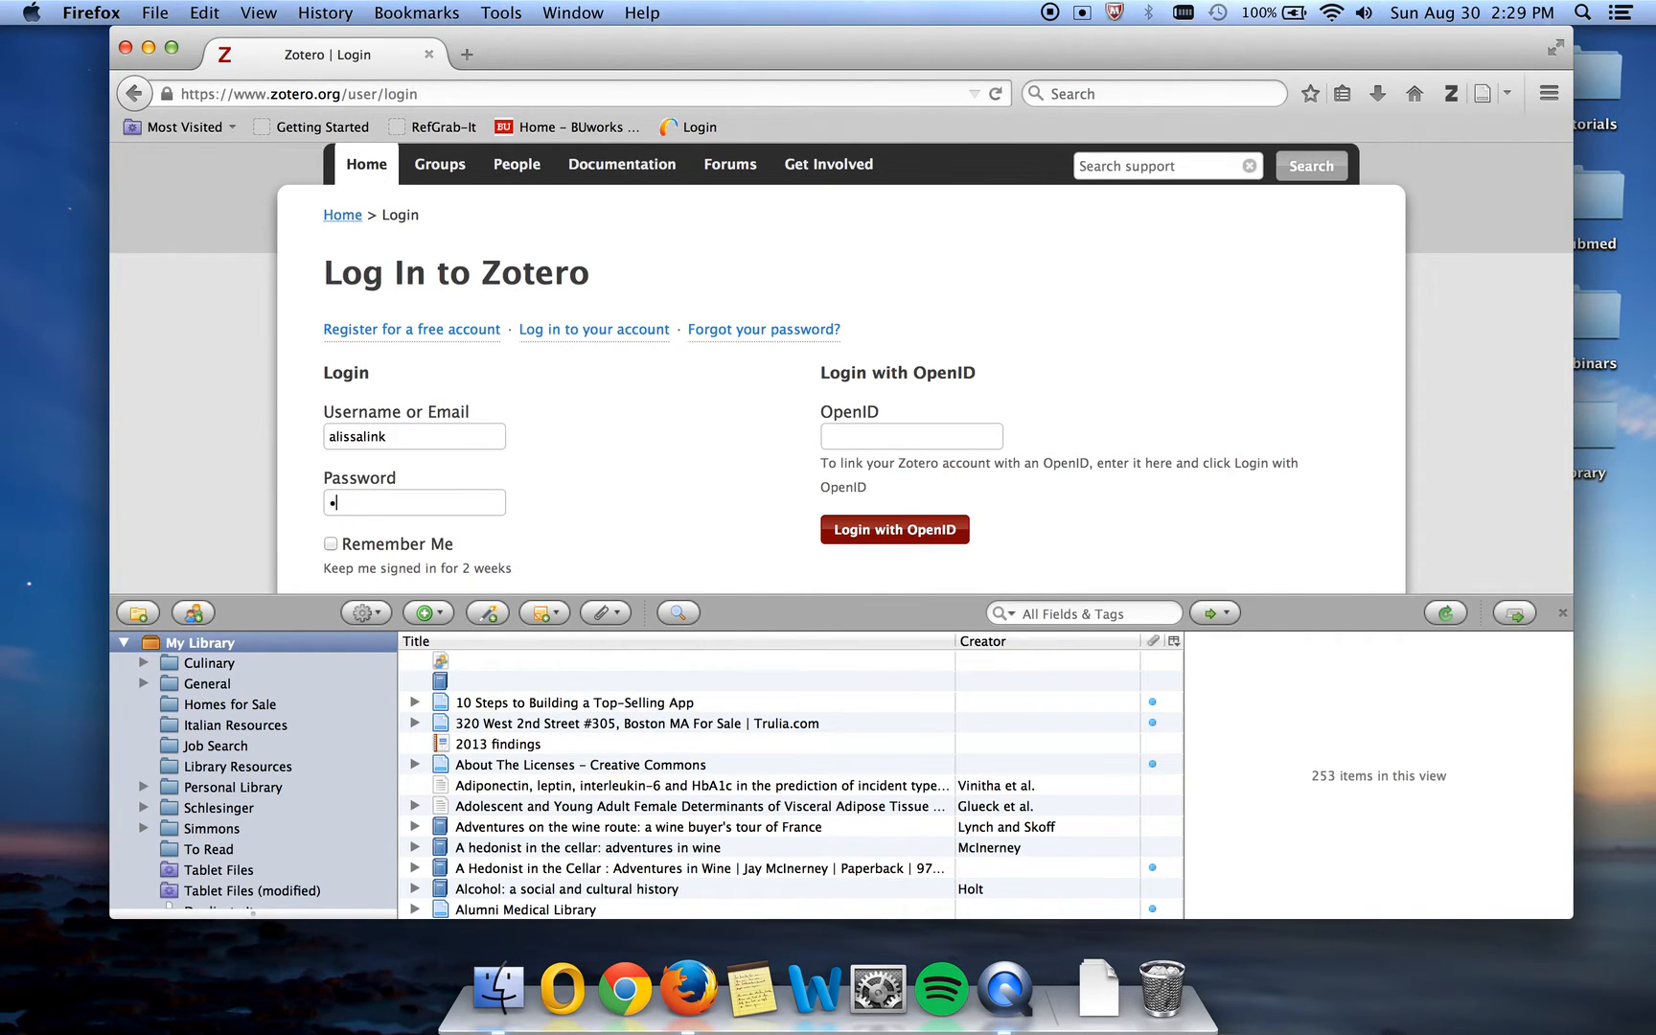
key(Return)
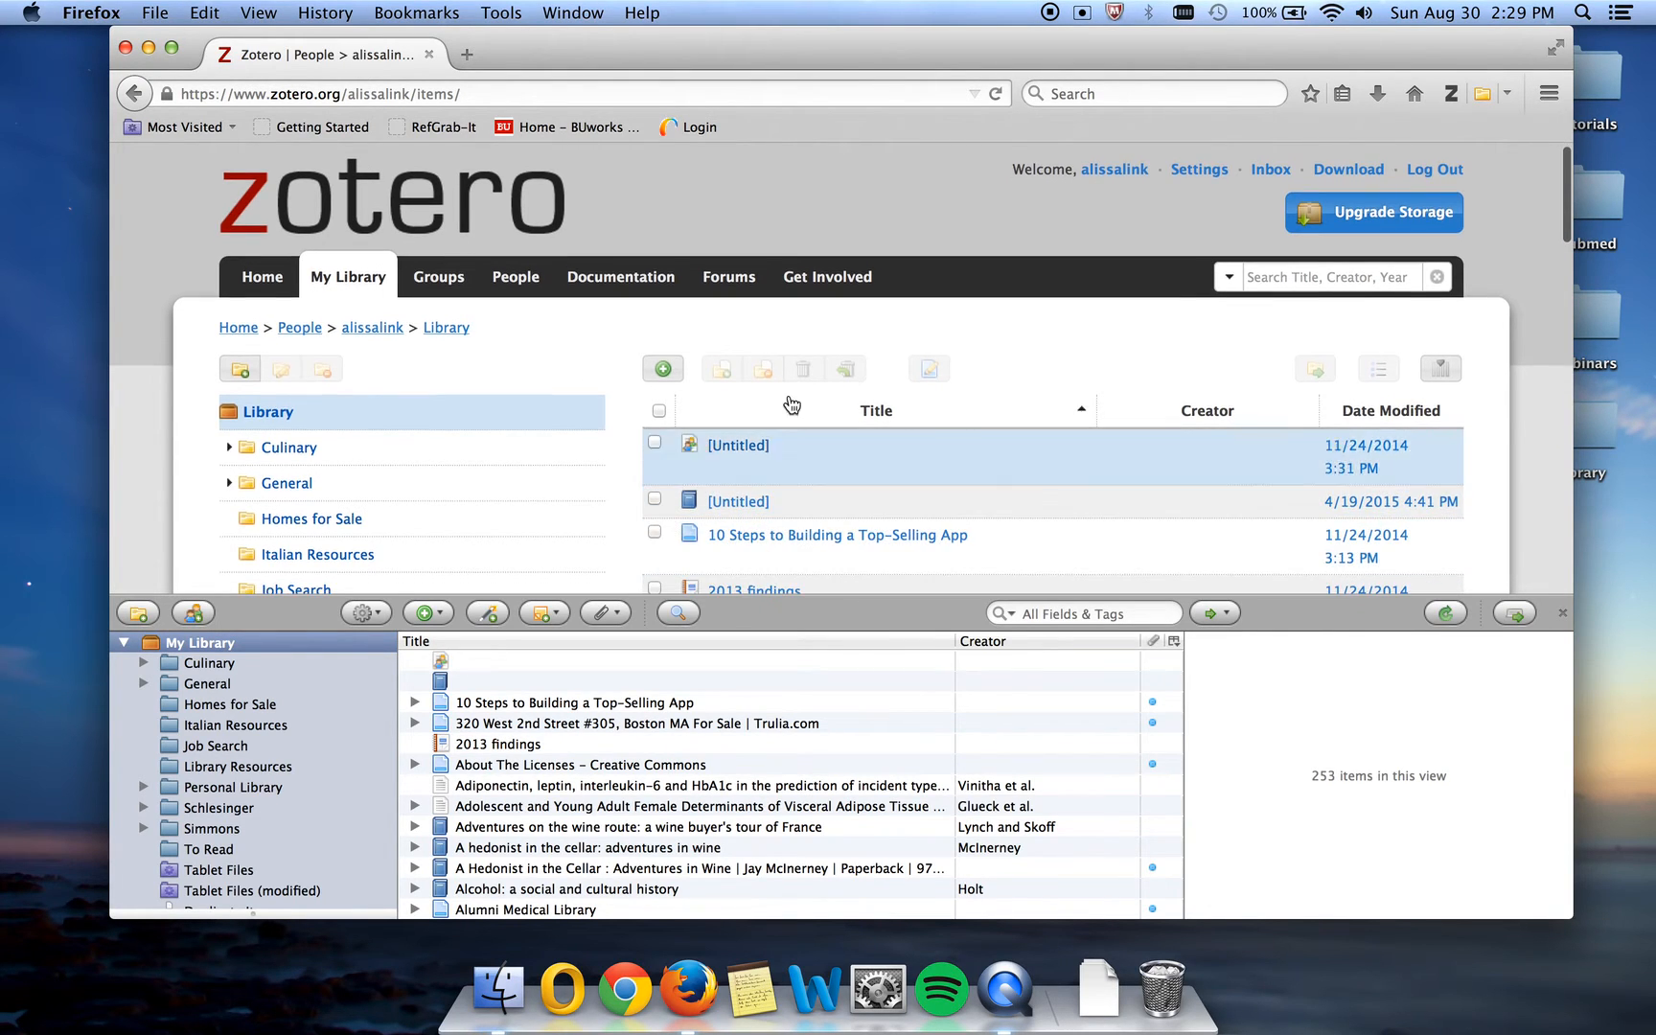
scroll(805, 391, down, 3)
scroll(805, 392, down, 5)
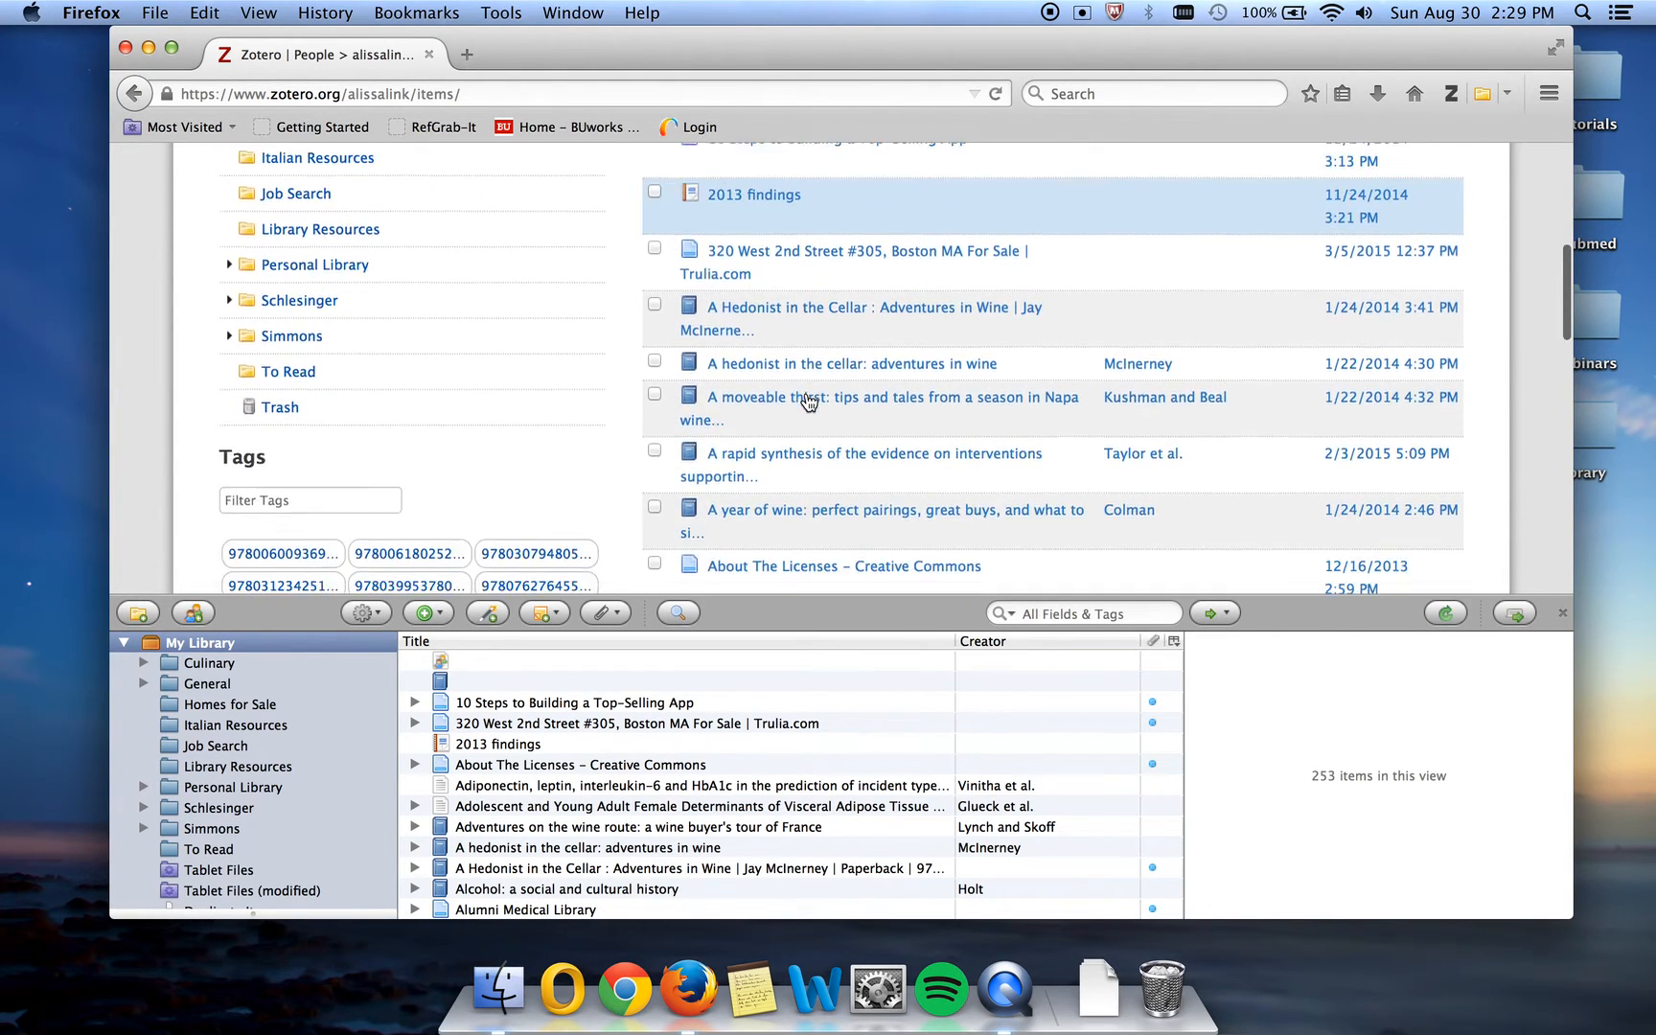
scroll(806, 391, up, 8)
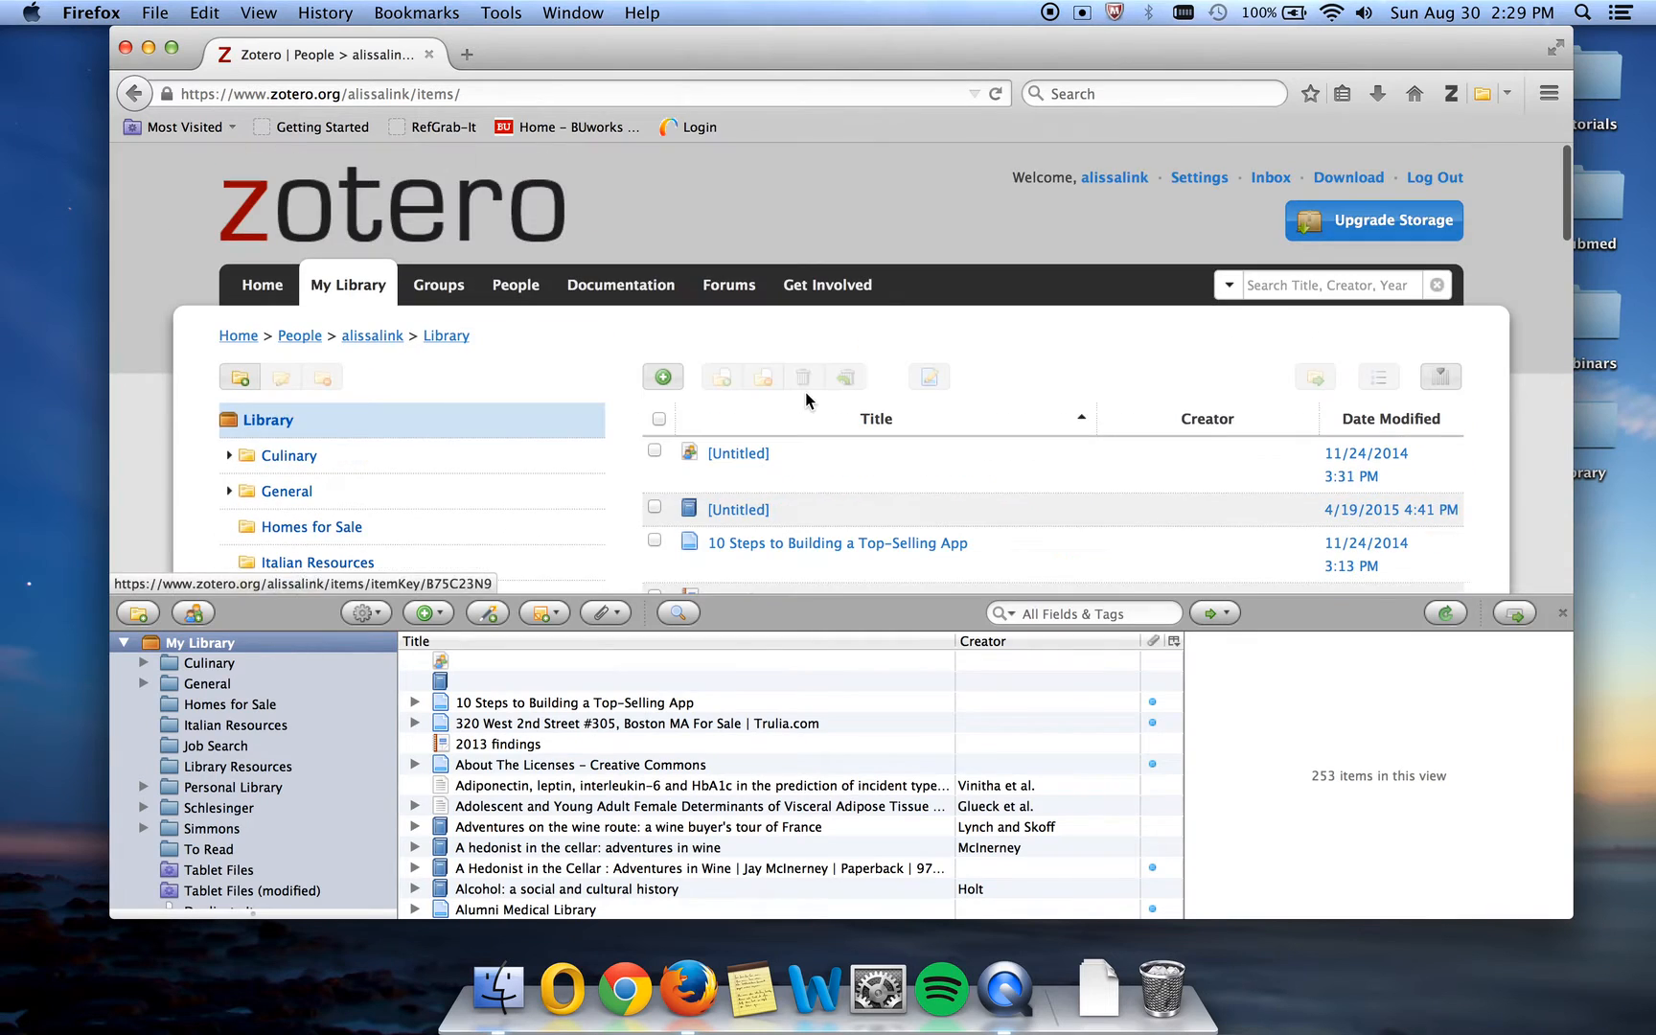
Open the Groups page and read how shared collaborative libraries work.
click(443, 285)
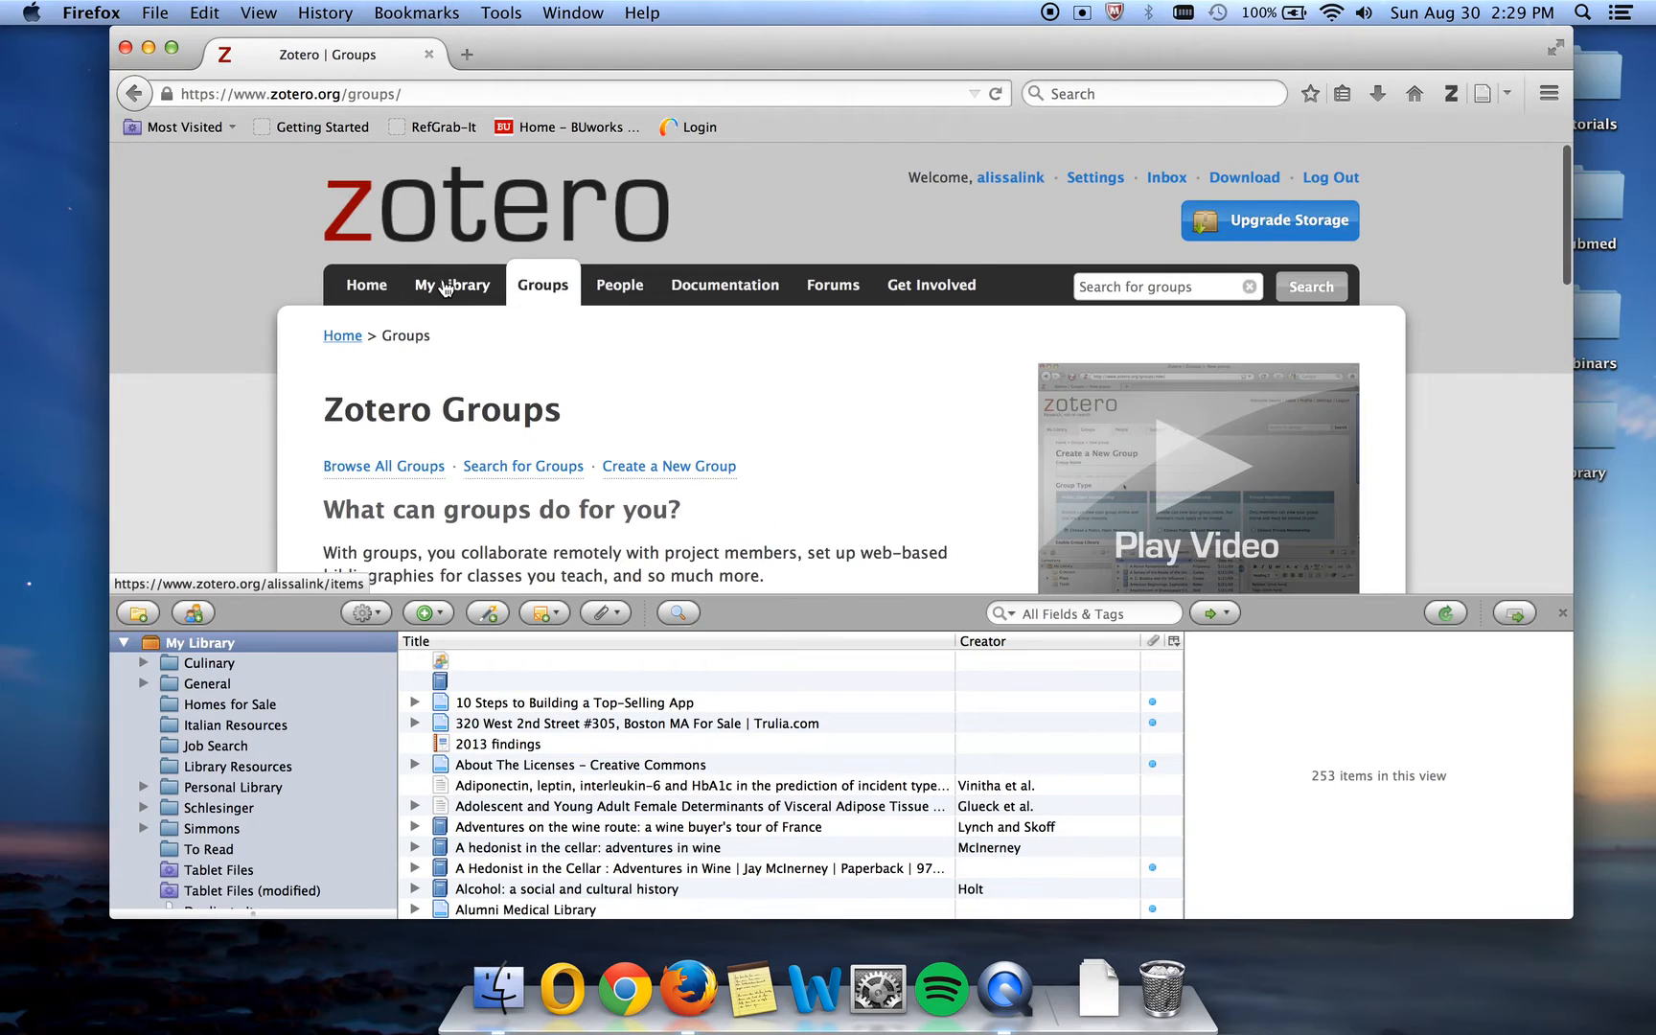
scroll(616, 398, down, 2)
scroll(616, 400, down, 3)
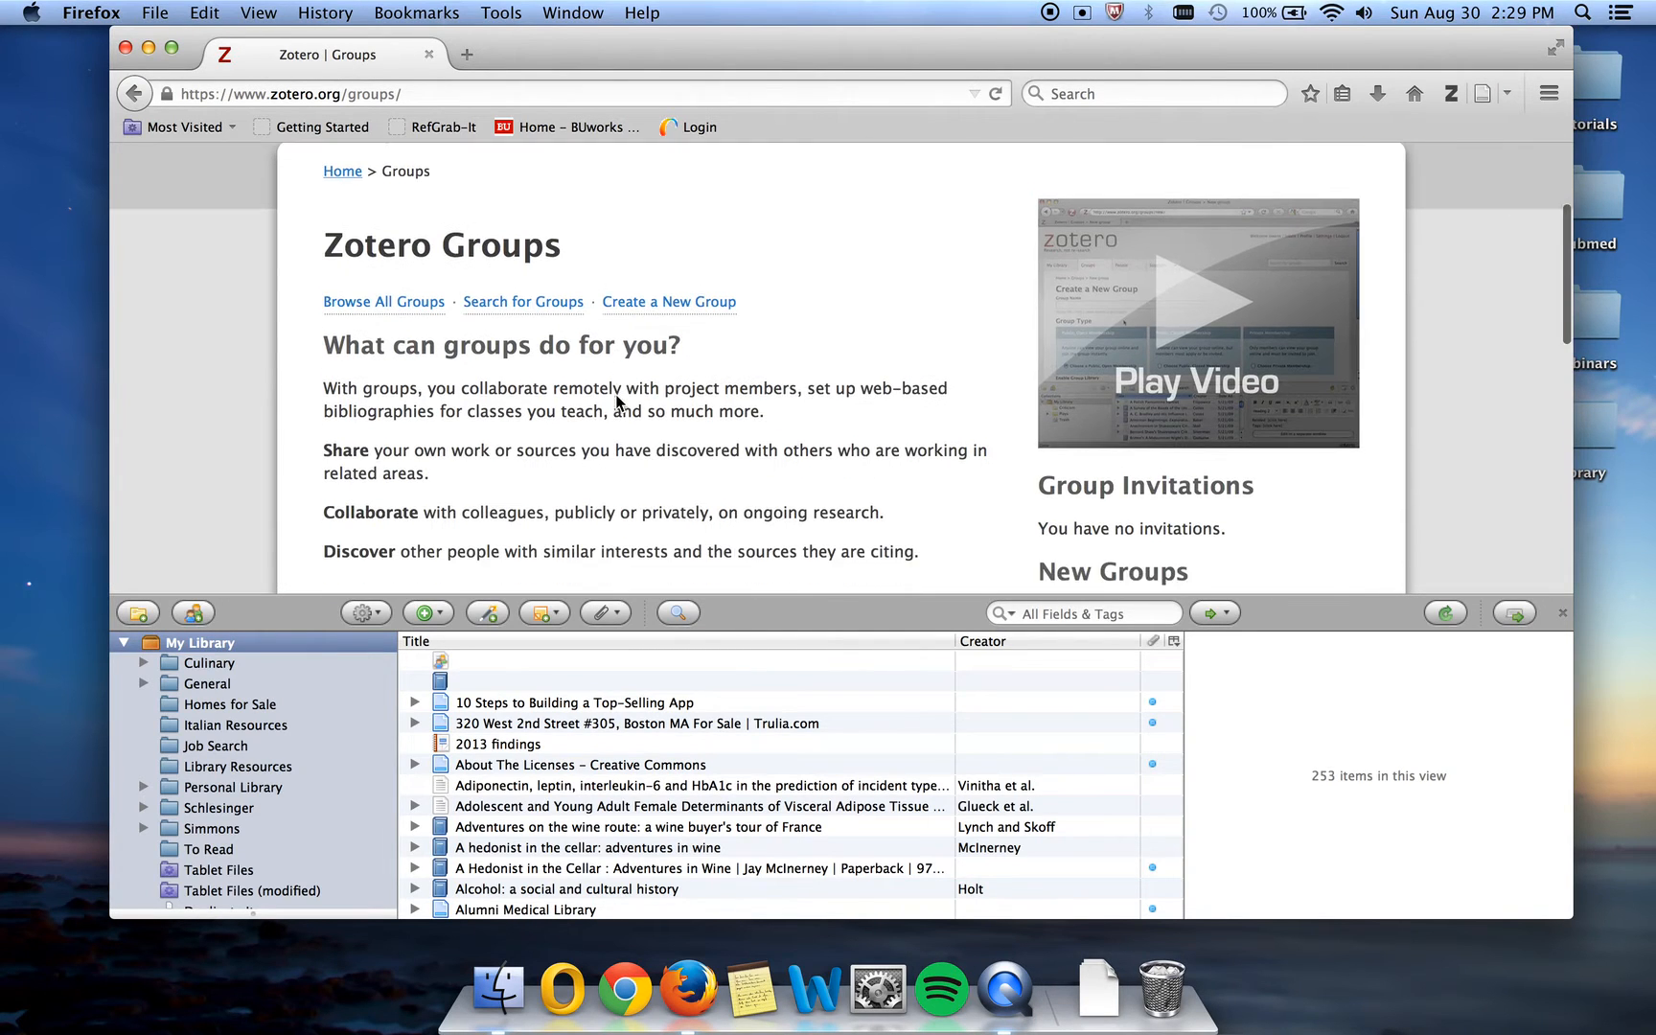
scroll(648, 312, up, 5)
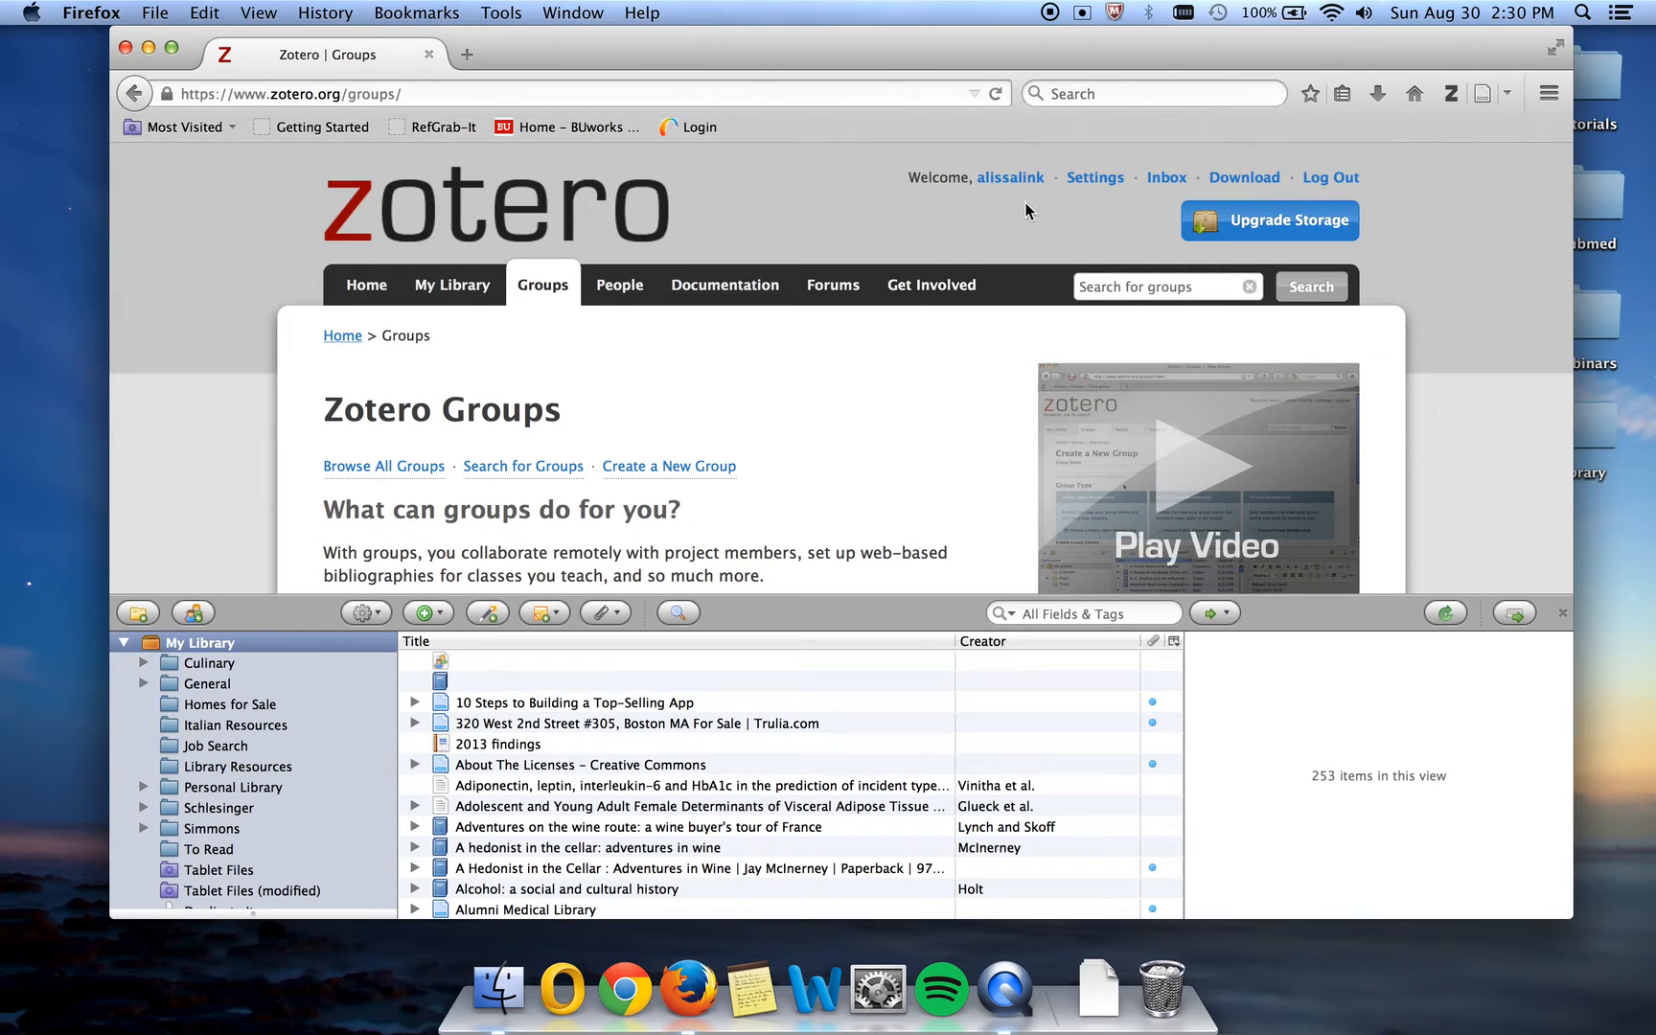
click(380, 614)
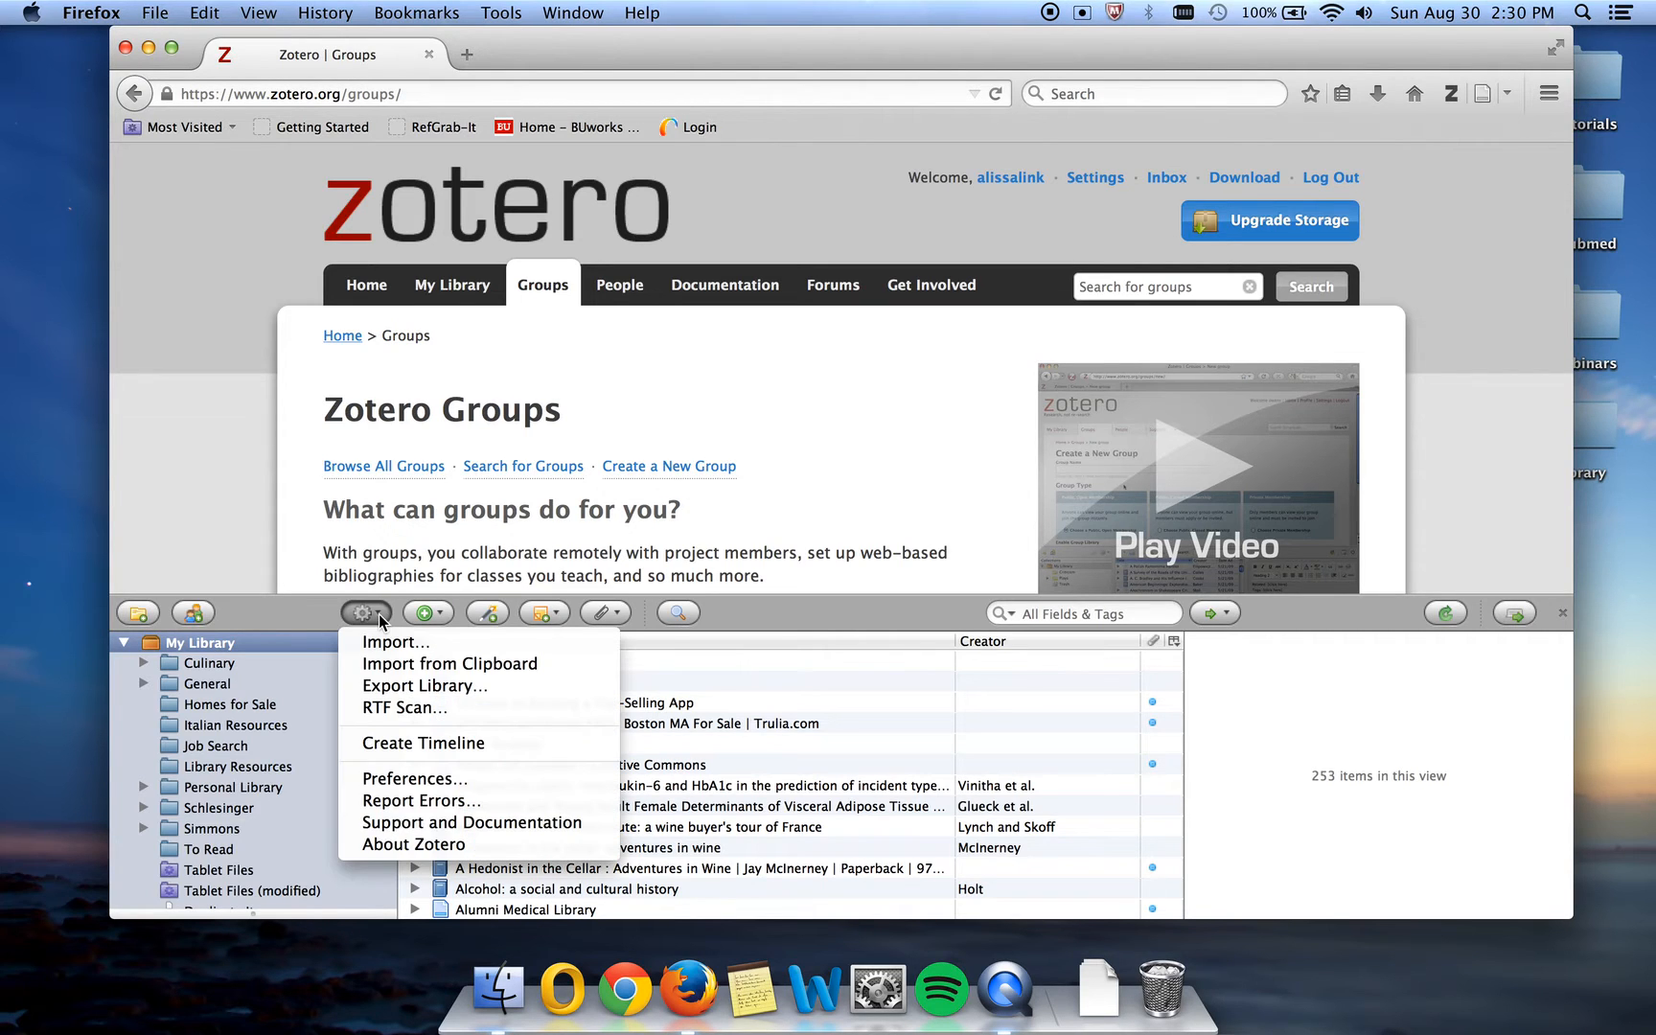
click(380, 777)
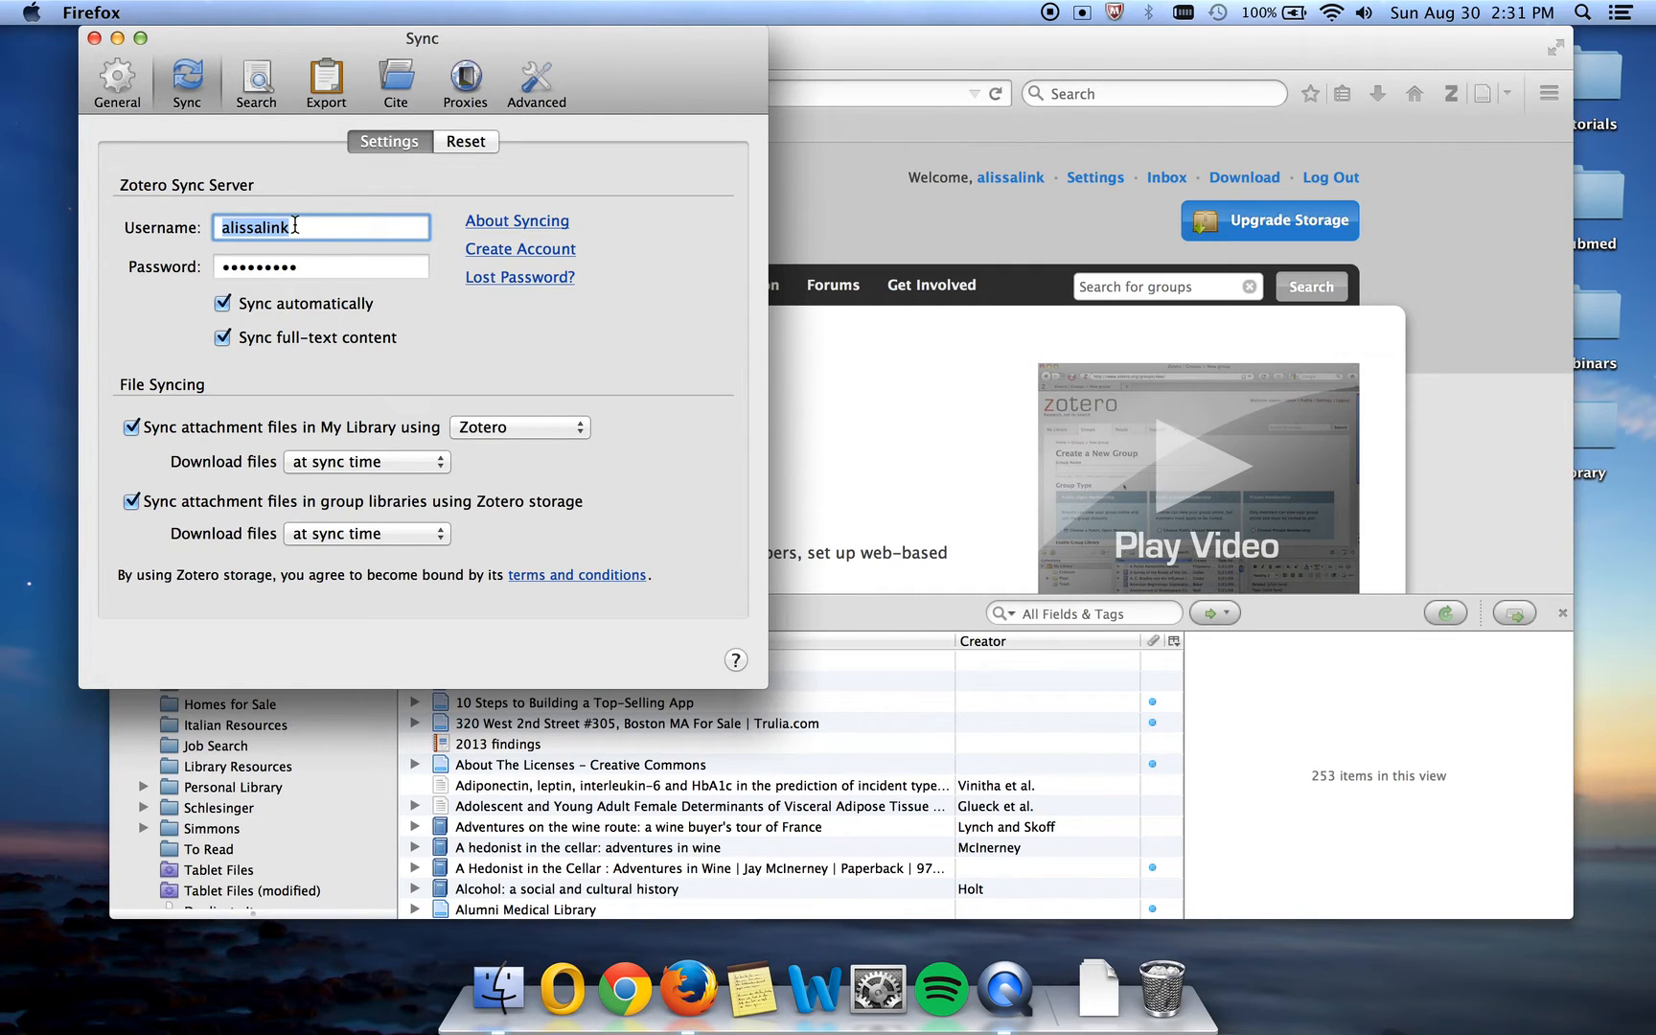
click(93, 38)
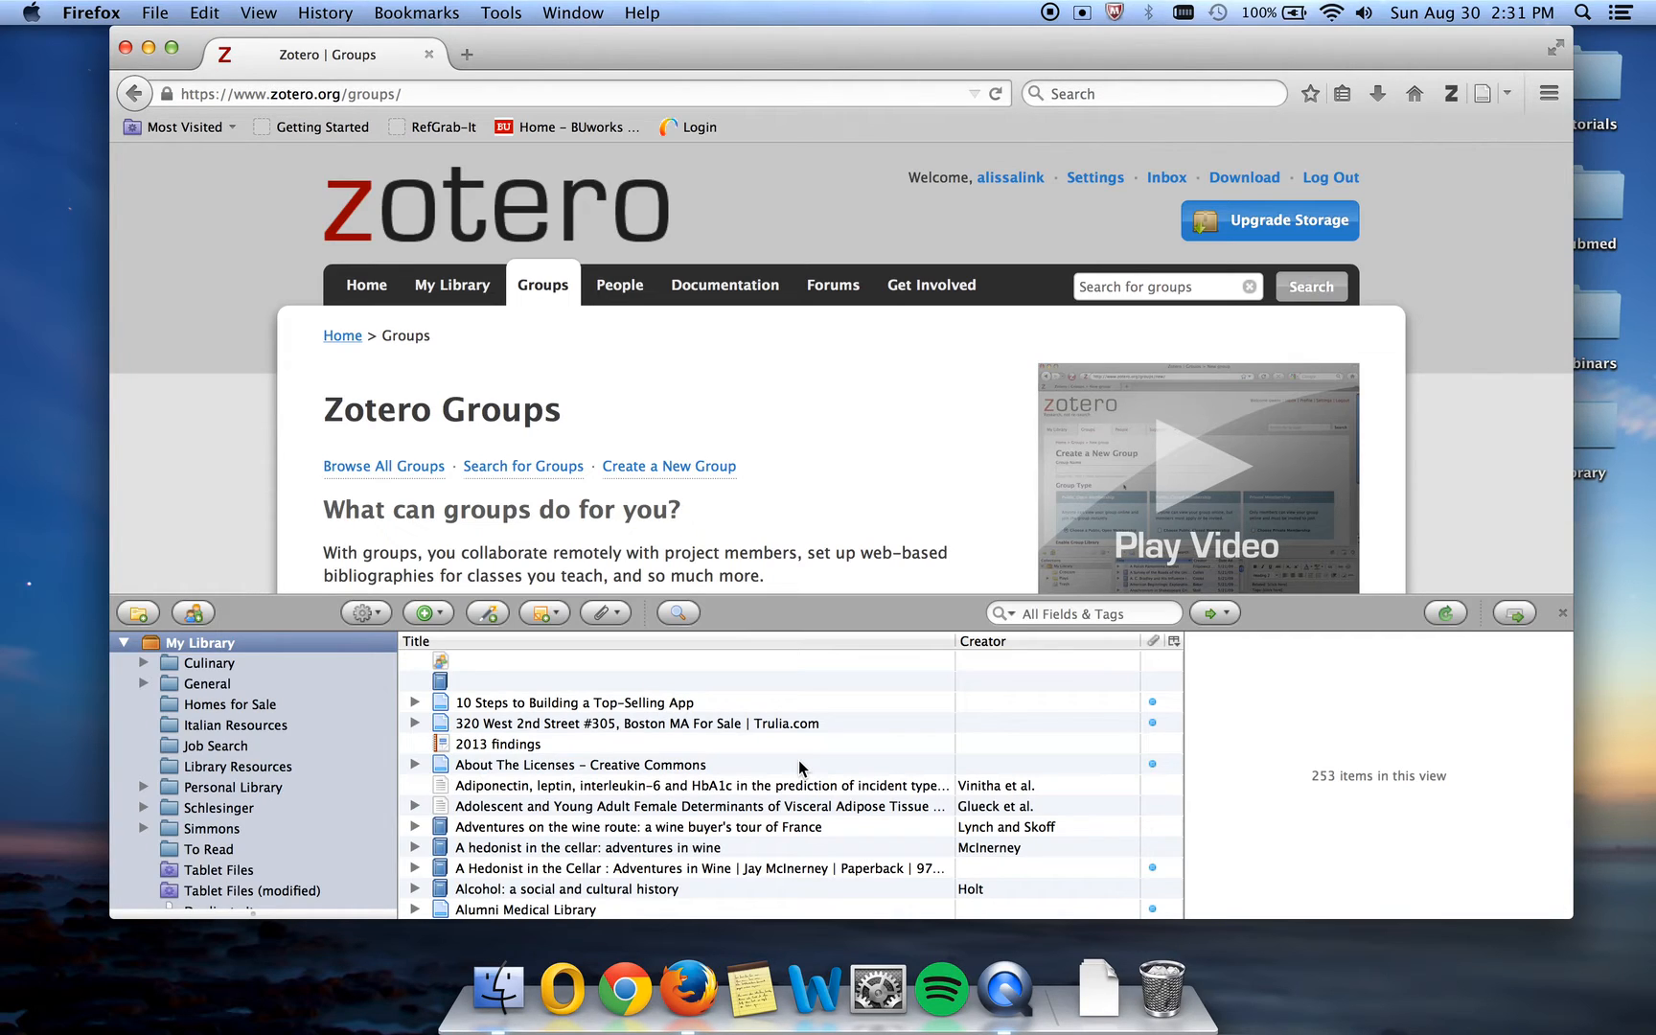
Sync My Library with the online Zotero account using the green Sync button.
click(1446, 615)
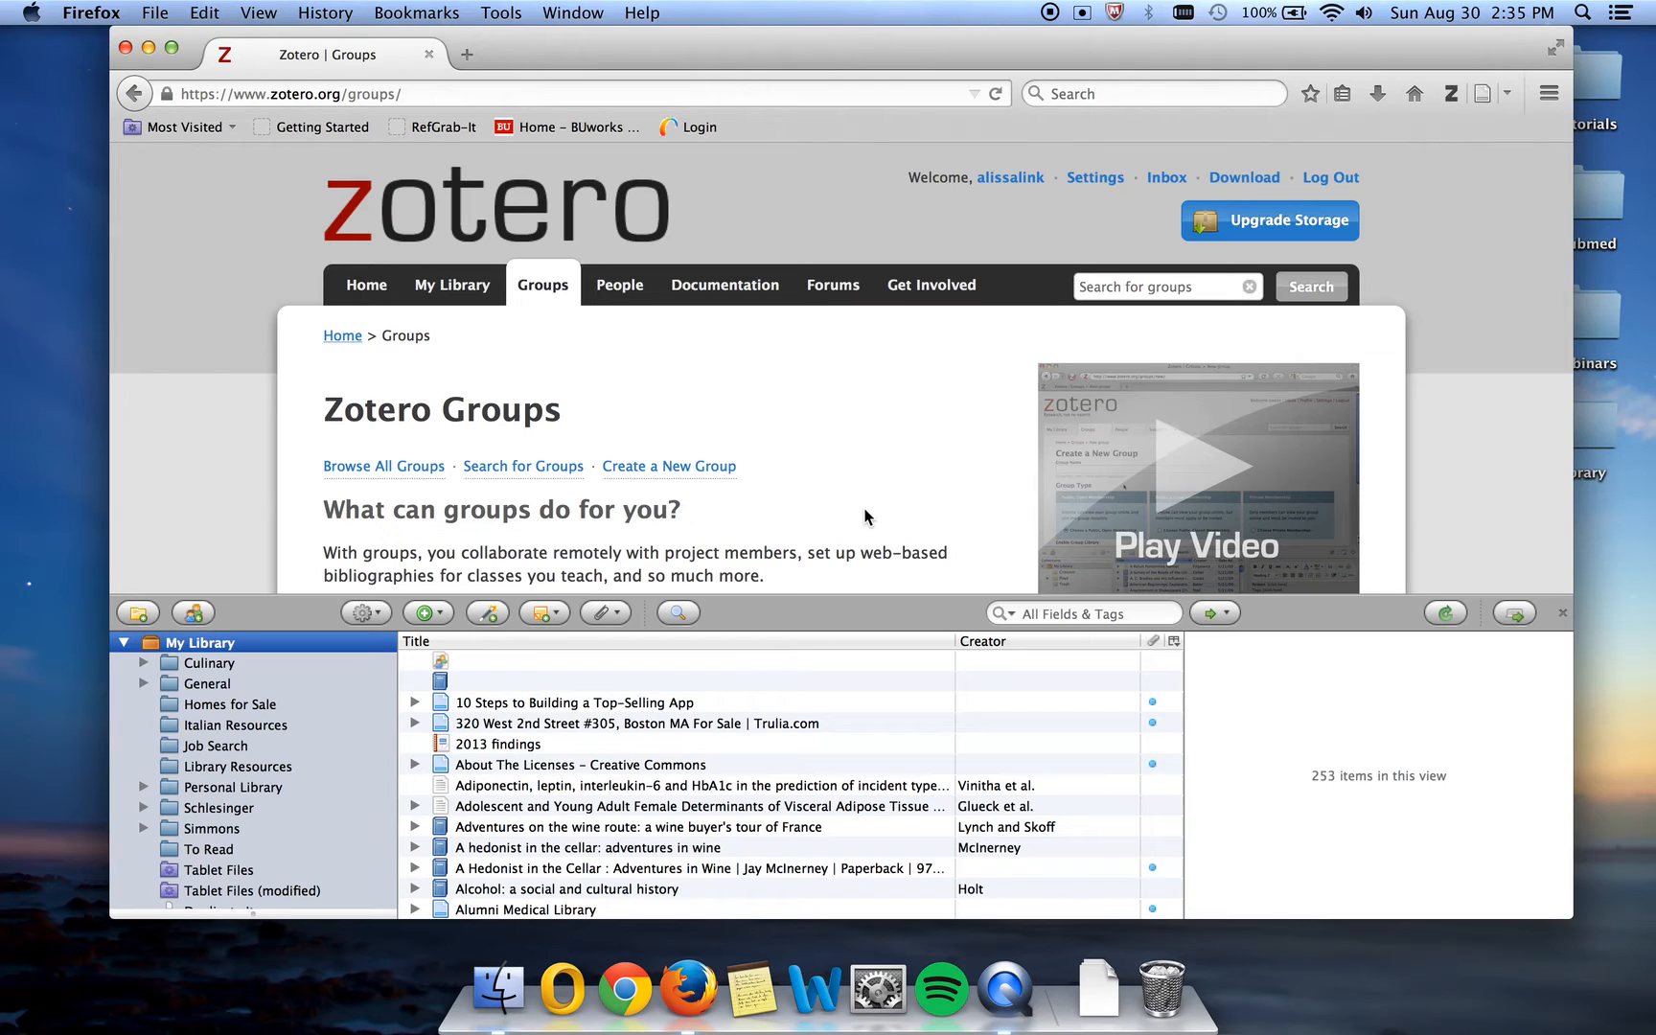
Create a collection named 'Public Health Zotero Tutorial' in My Library.
click(137, 621)
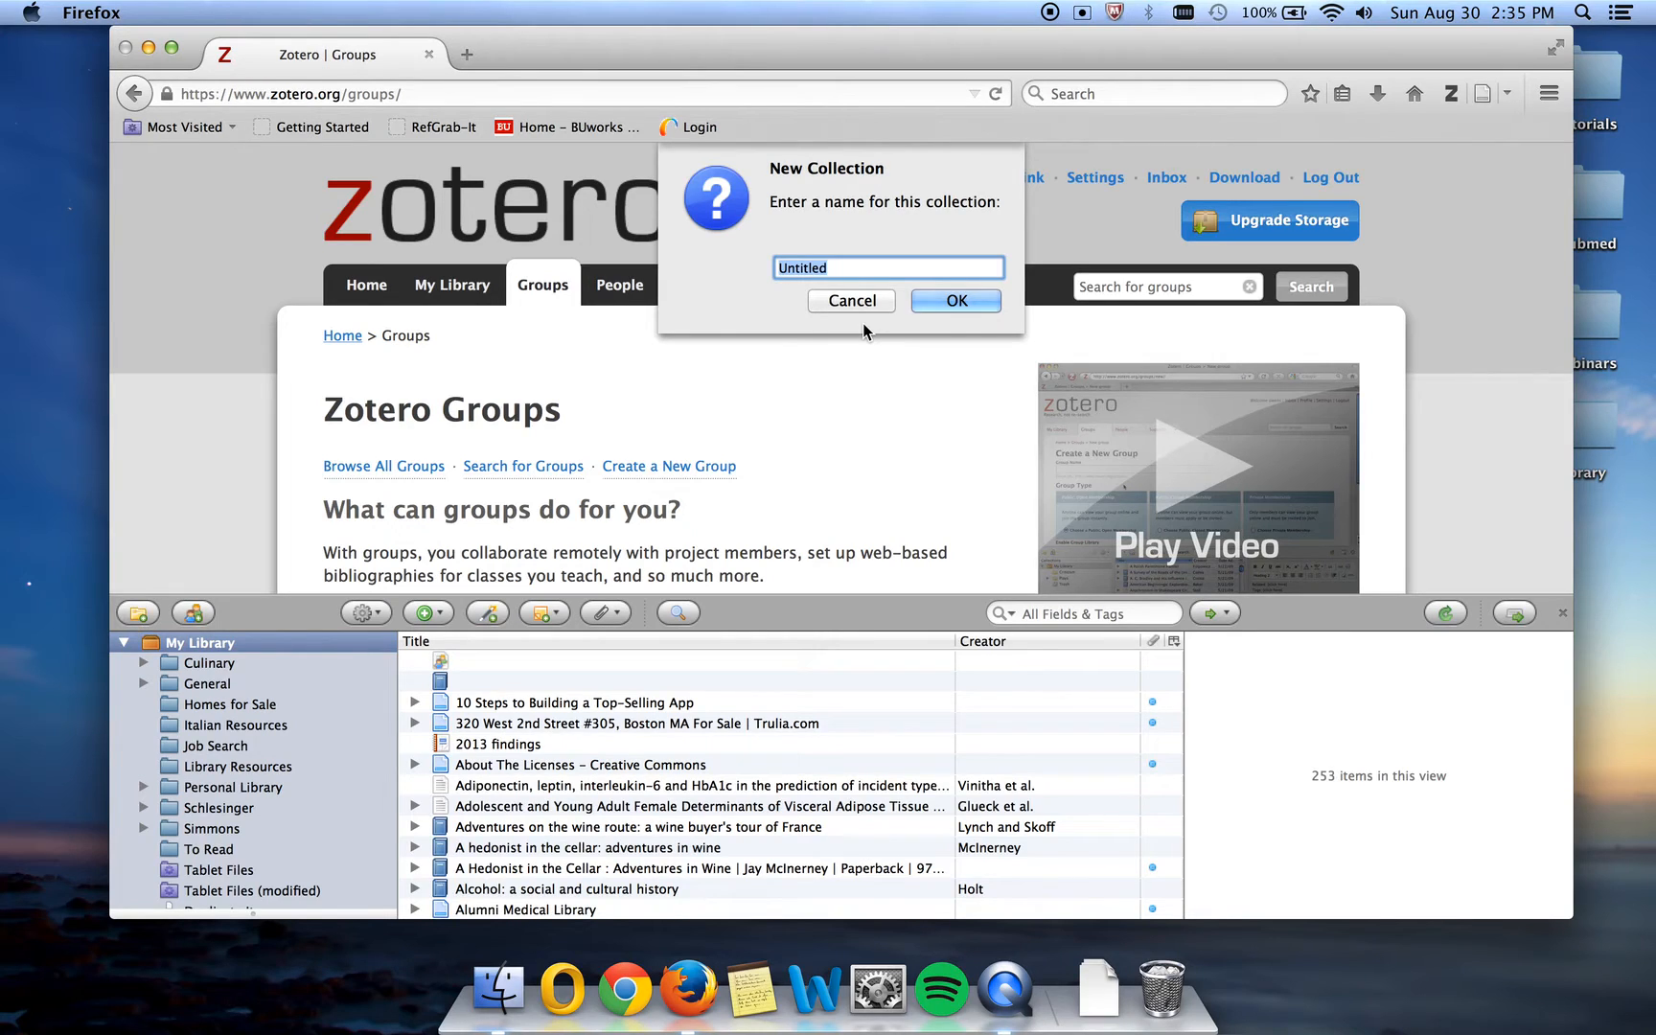
text(Publich)
key(BackSpace)
text(Health Zotero Tutorial)
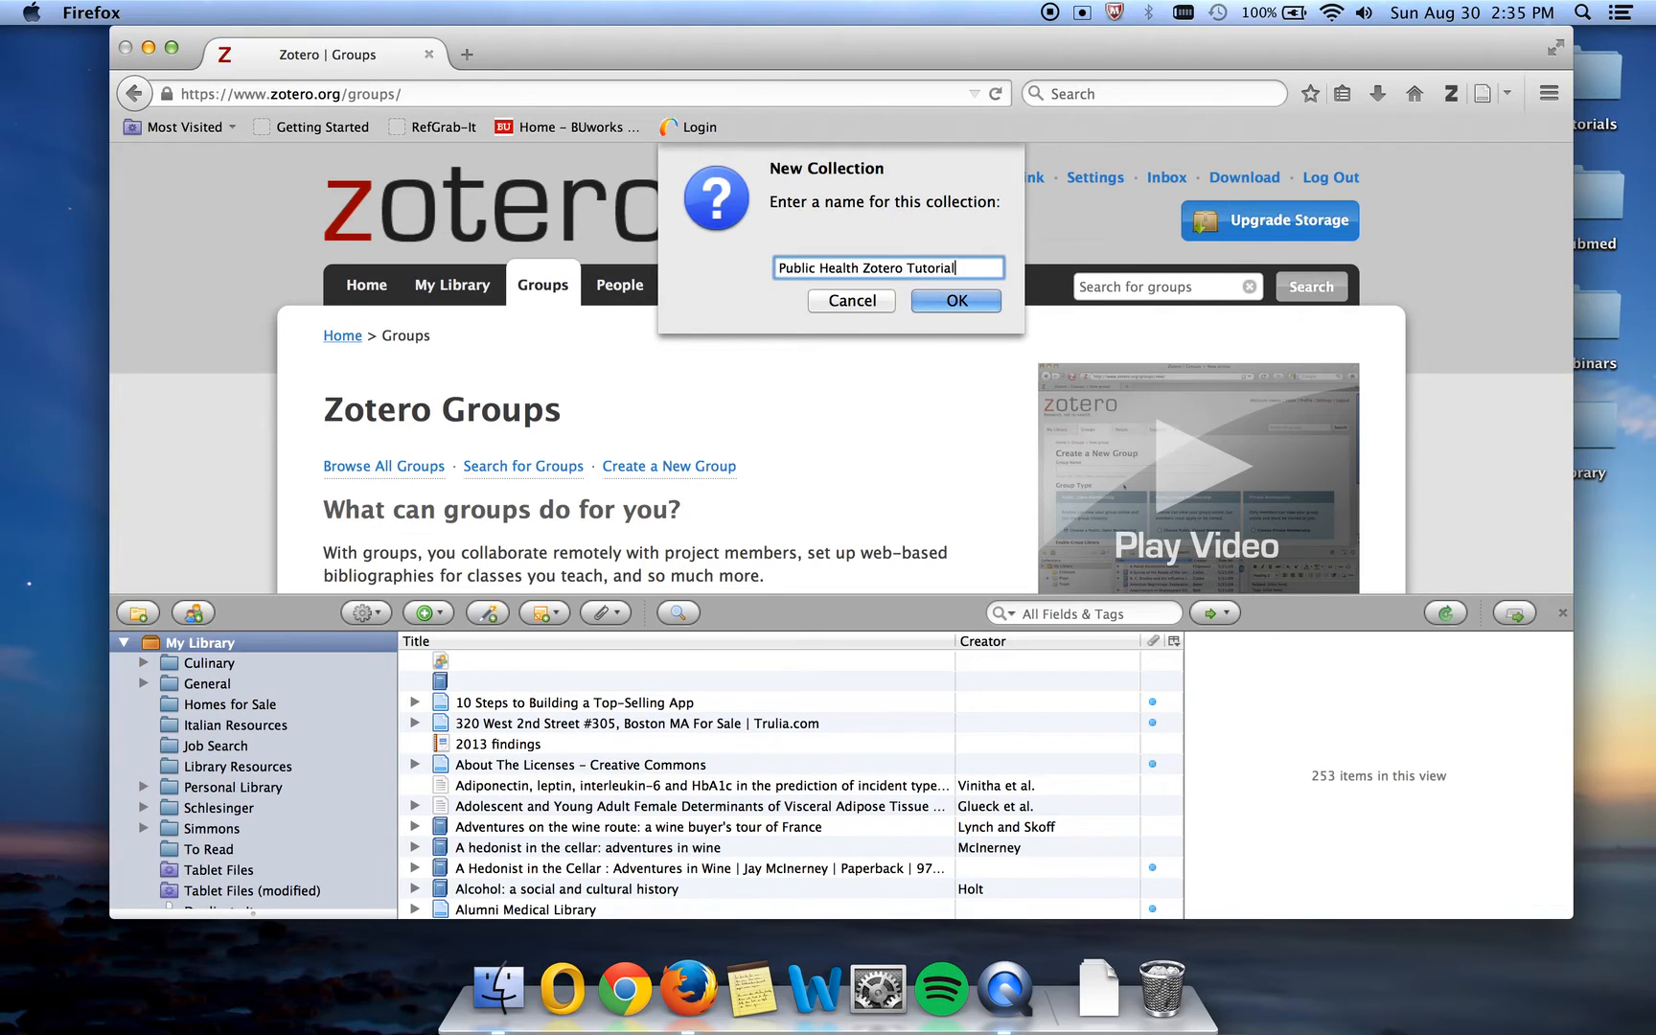
click(954, 299)
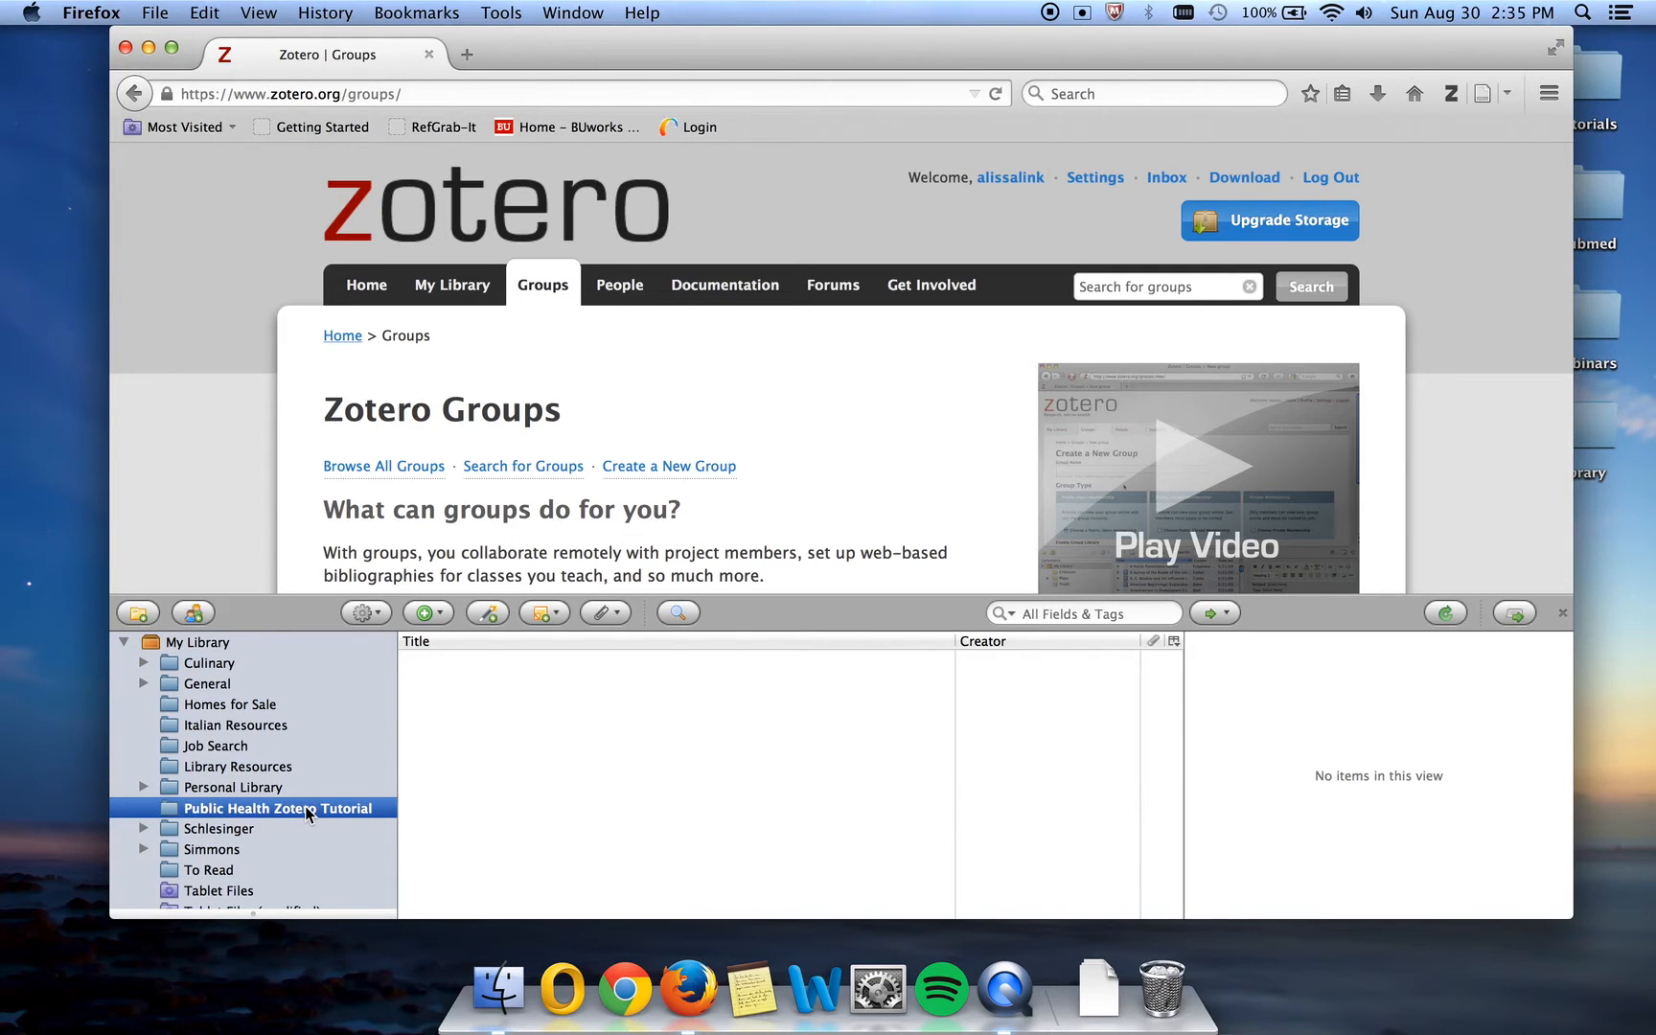
right_click(306, 812)
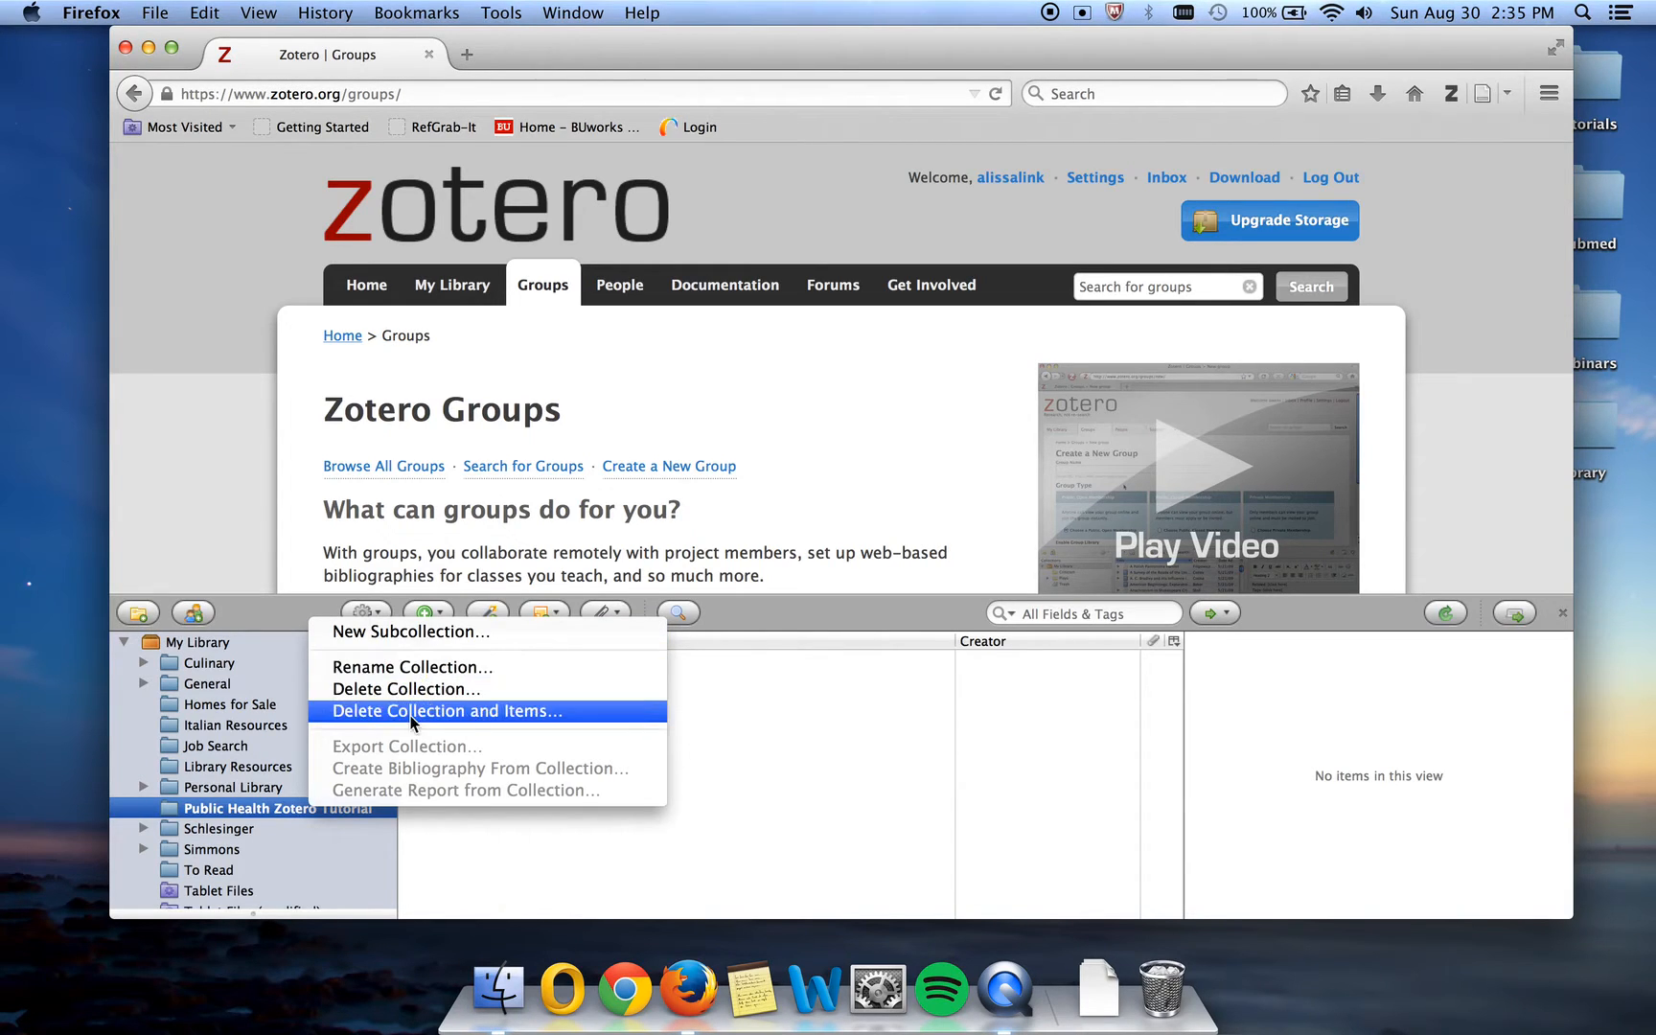
click(260, 830)
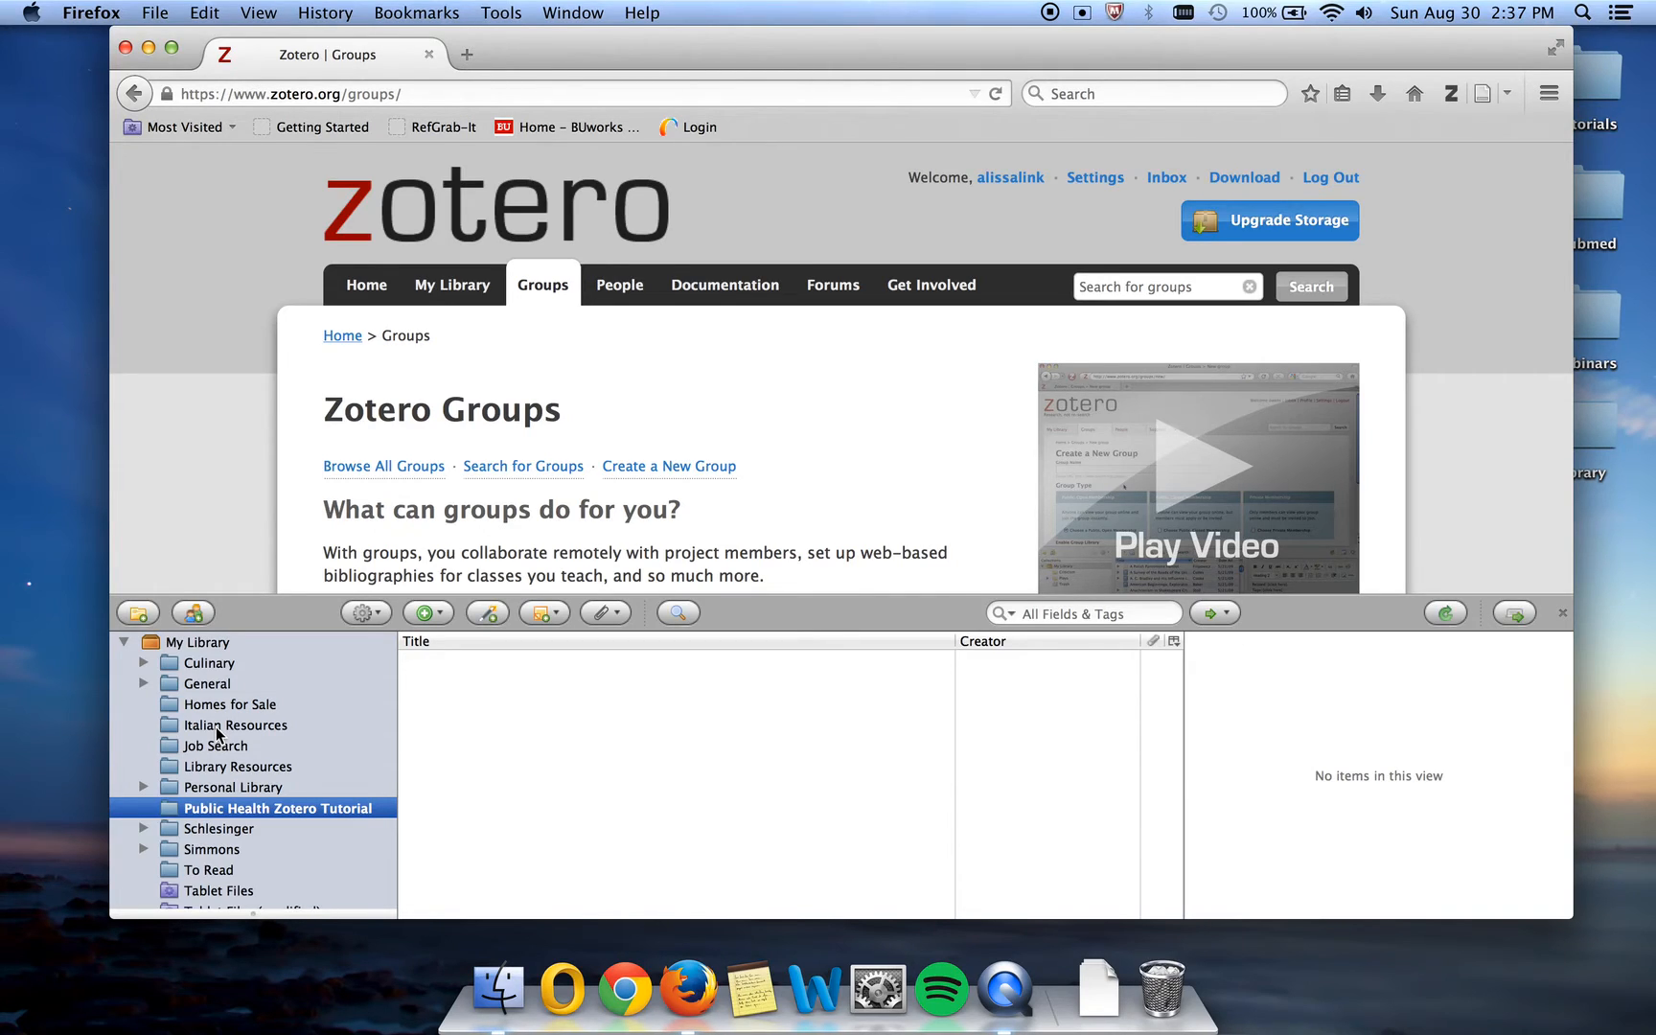
right_click(222, 811)
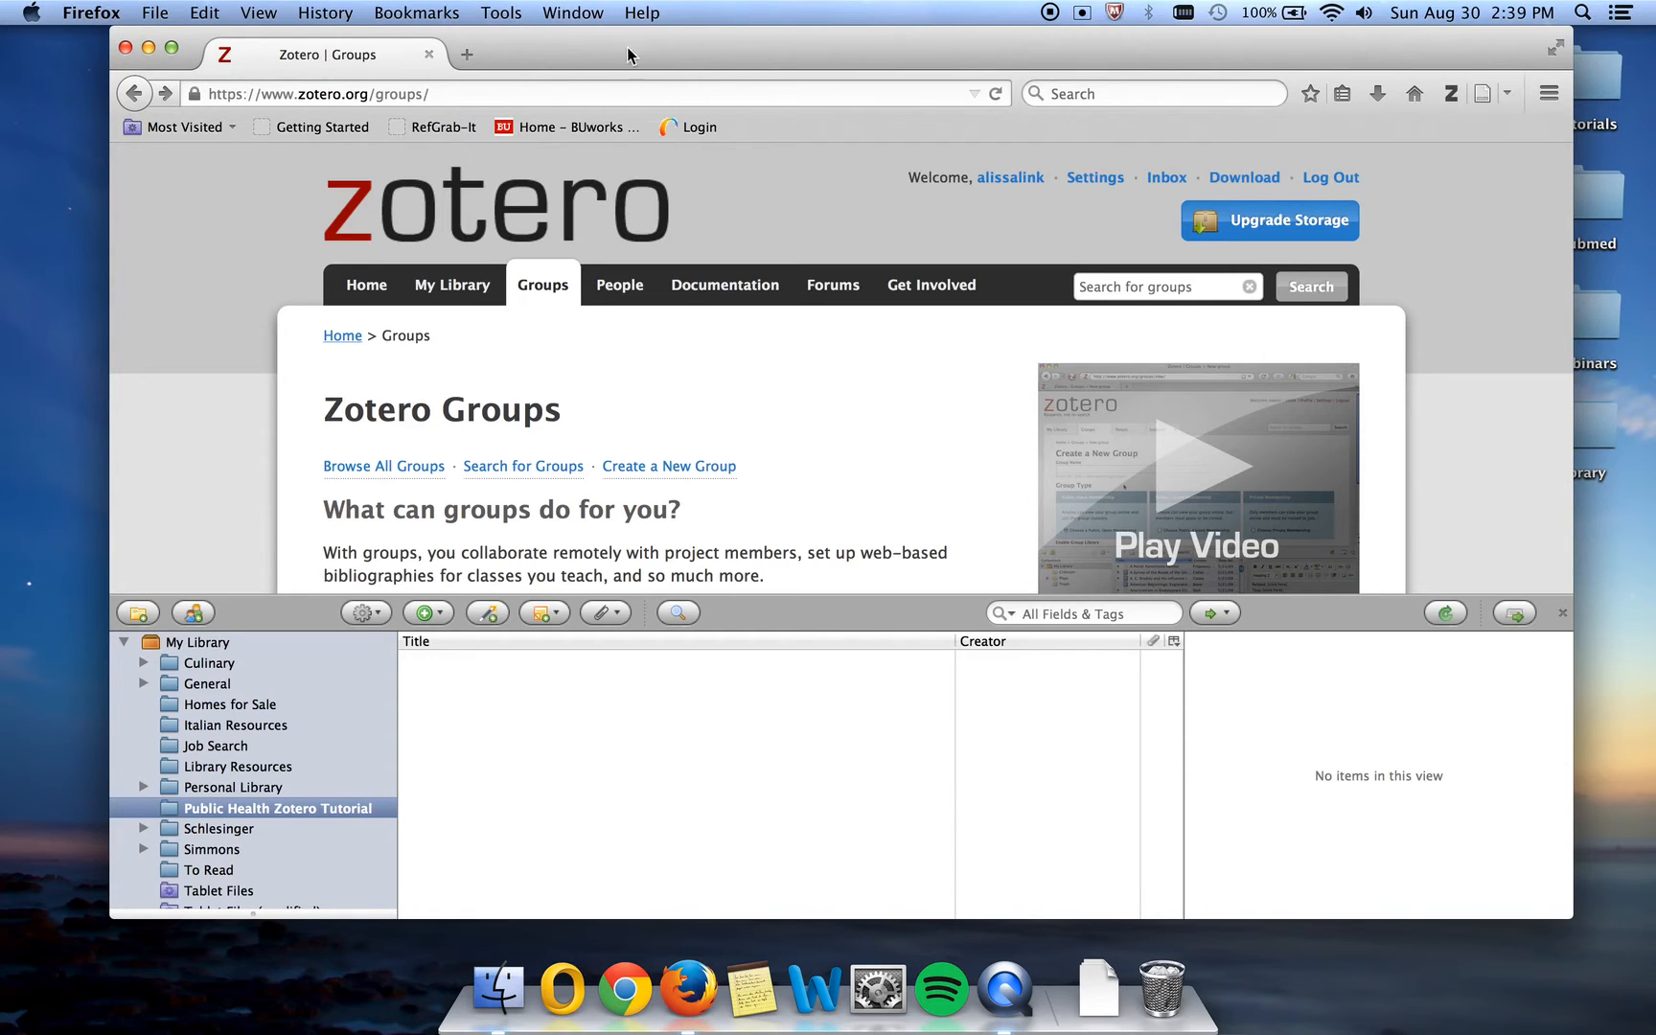
Reach PubMed via medlib.bu.edu and view the Advanced Search Builder's search history.
click(611, 91)
text(medlib.bu.edu/)
key(Return)
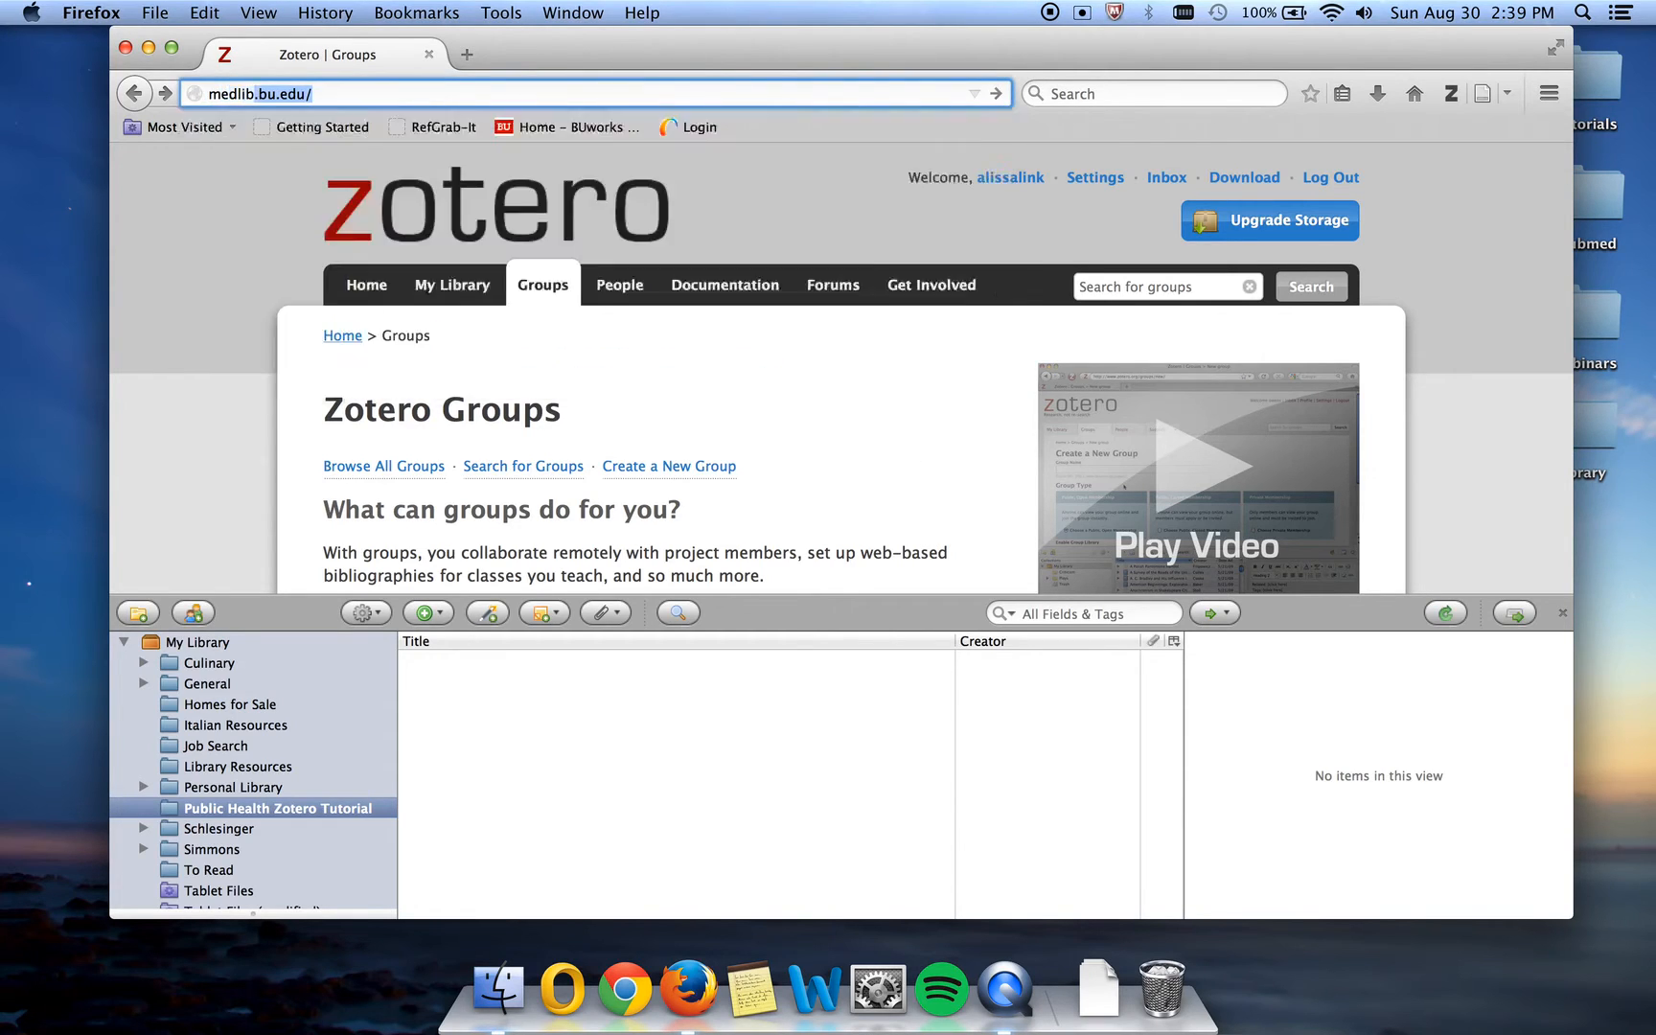
click(332, 428)
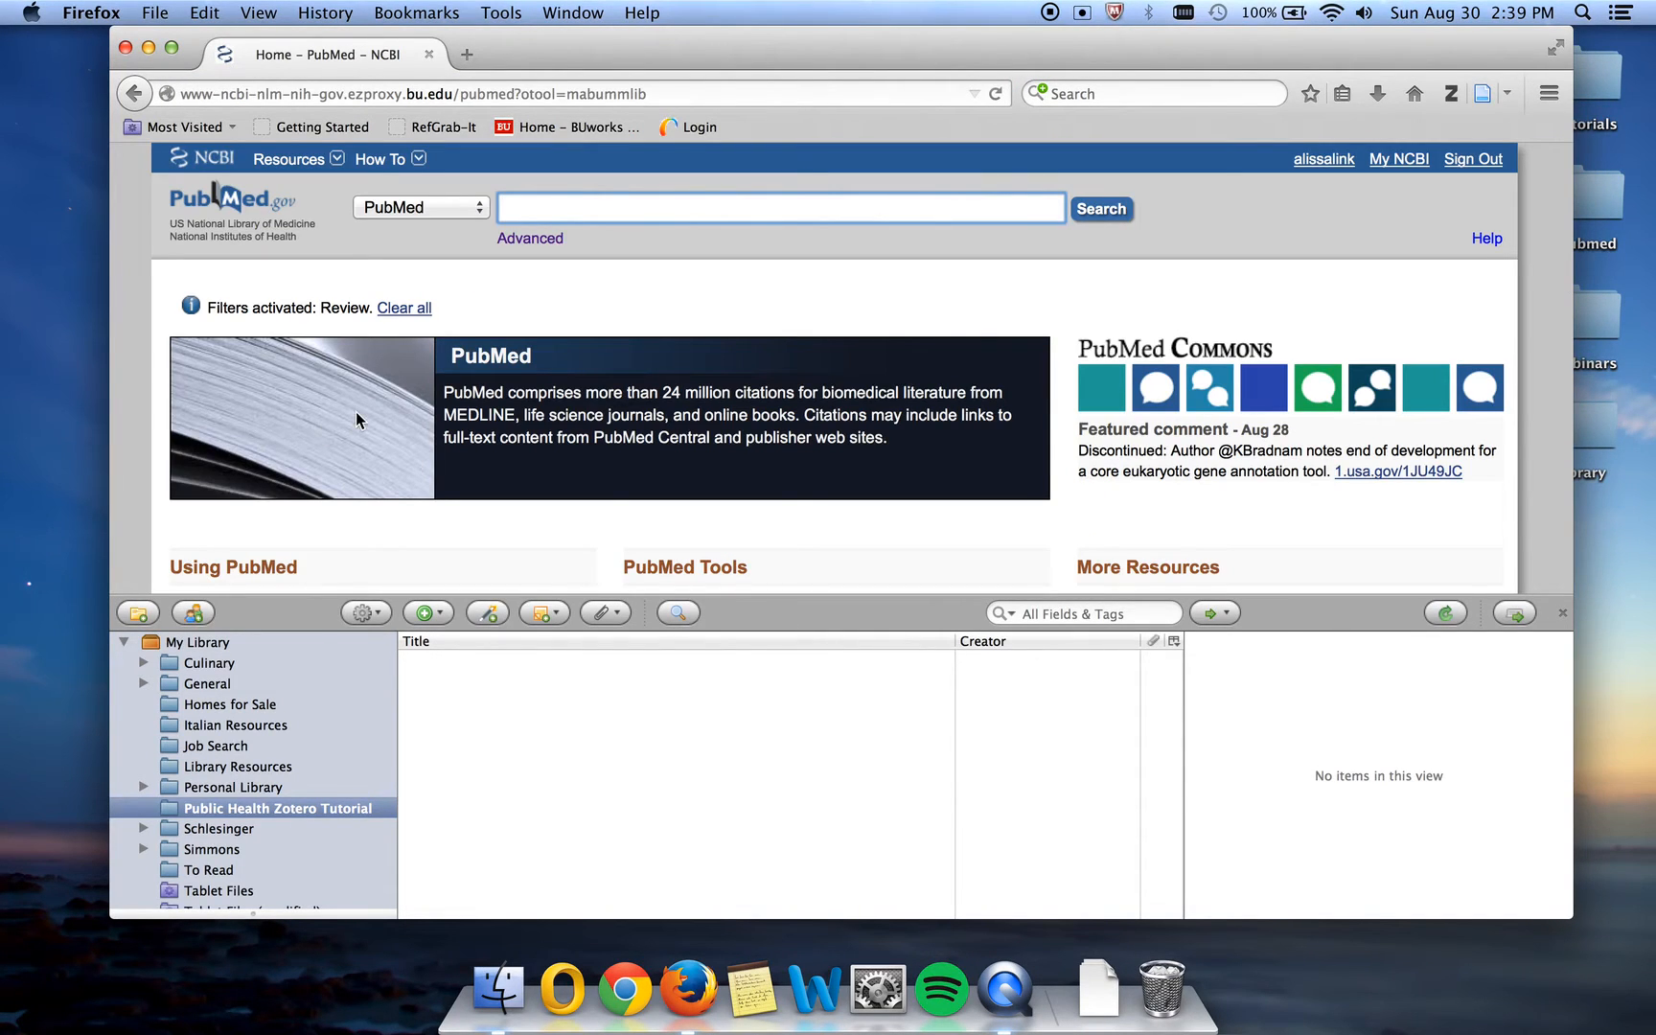
click(530, 238)
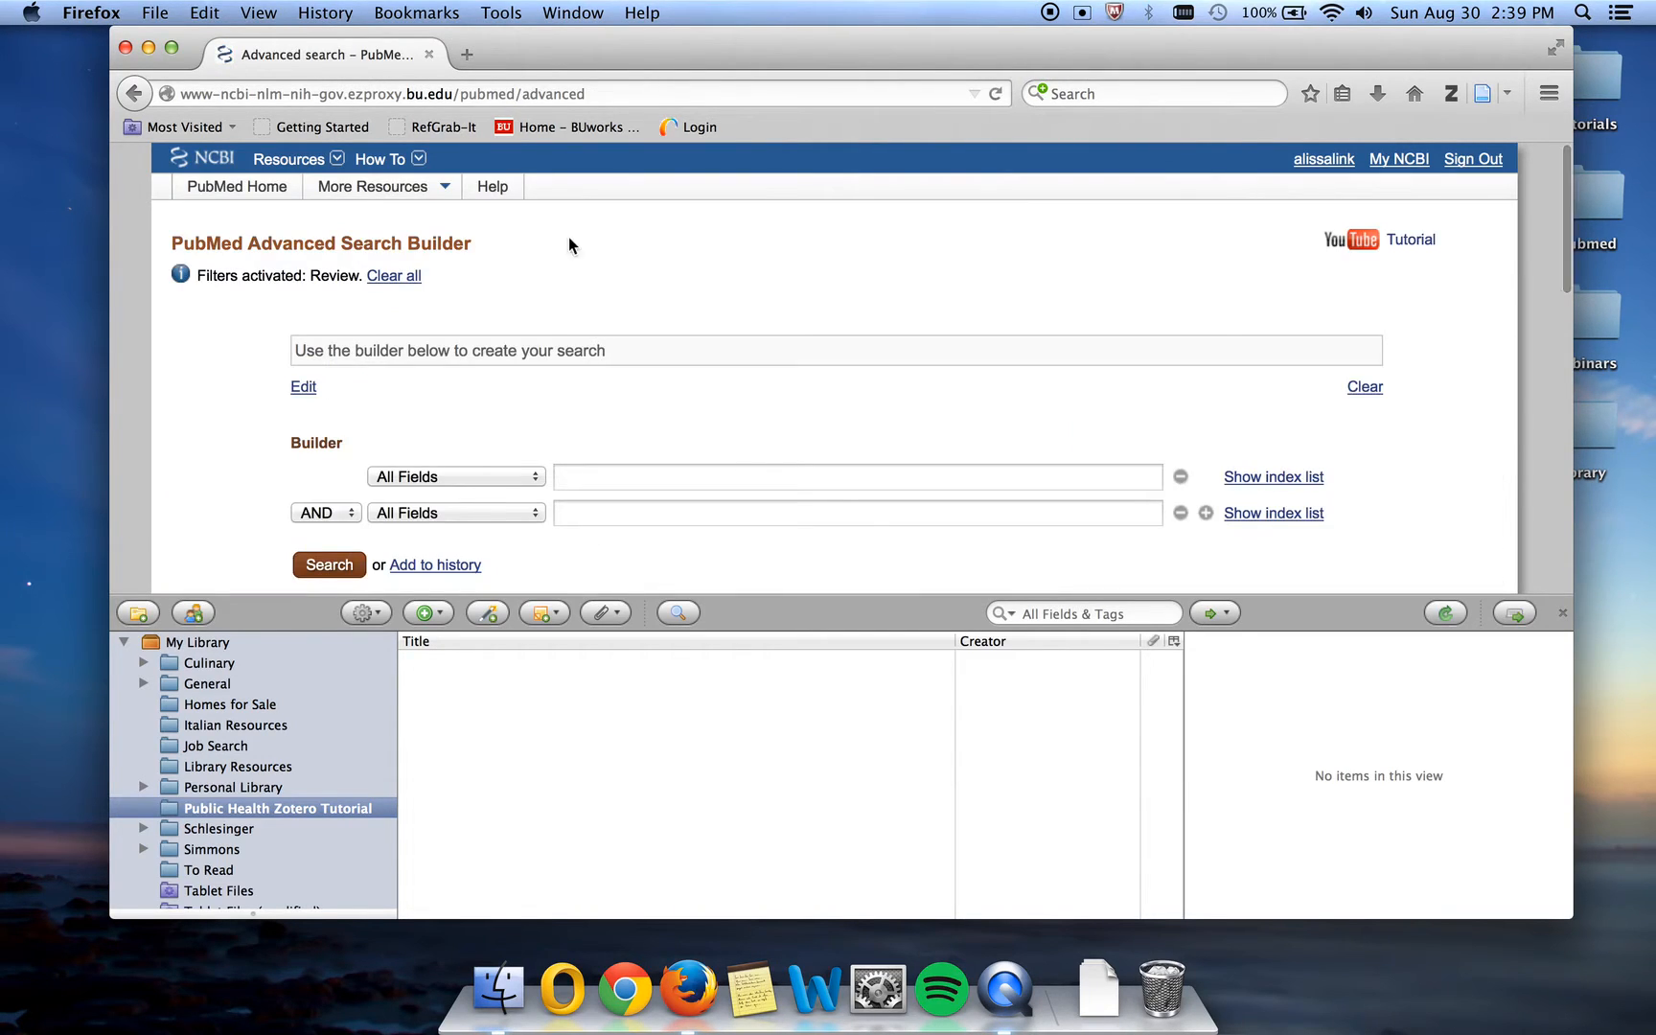
scroll(803, 276, down, 5)
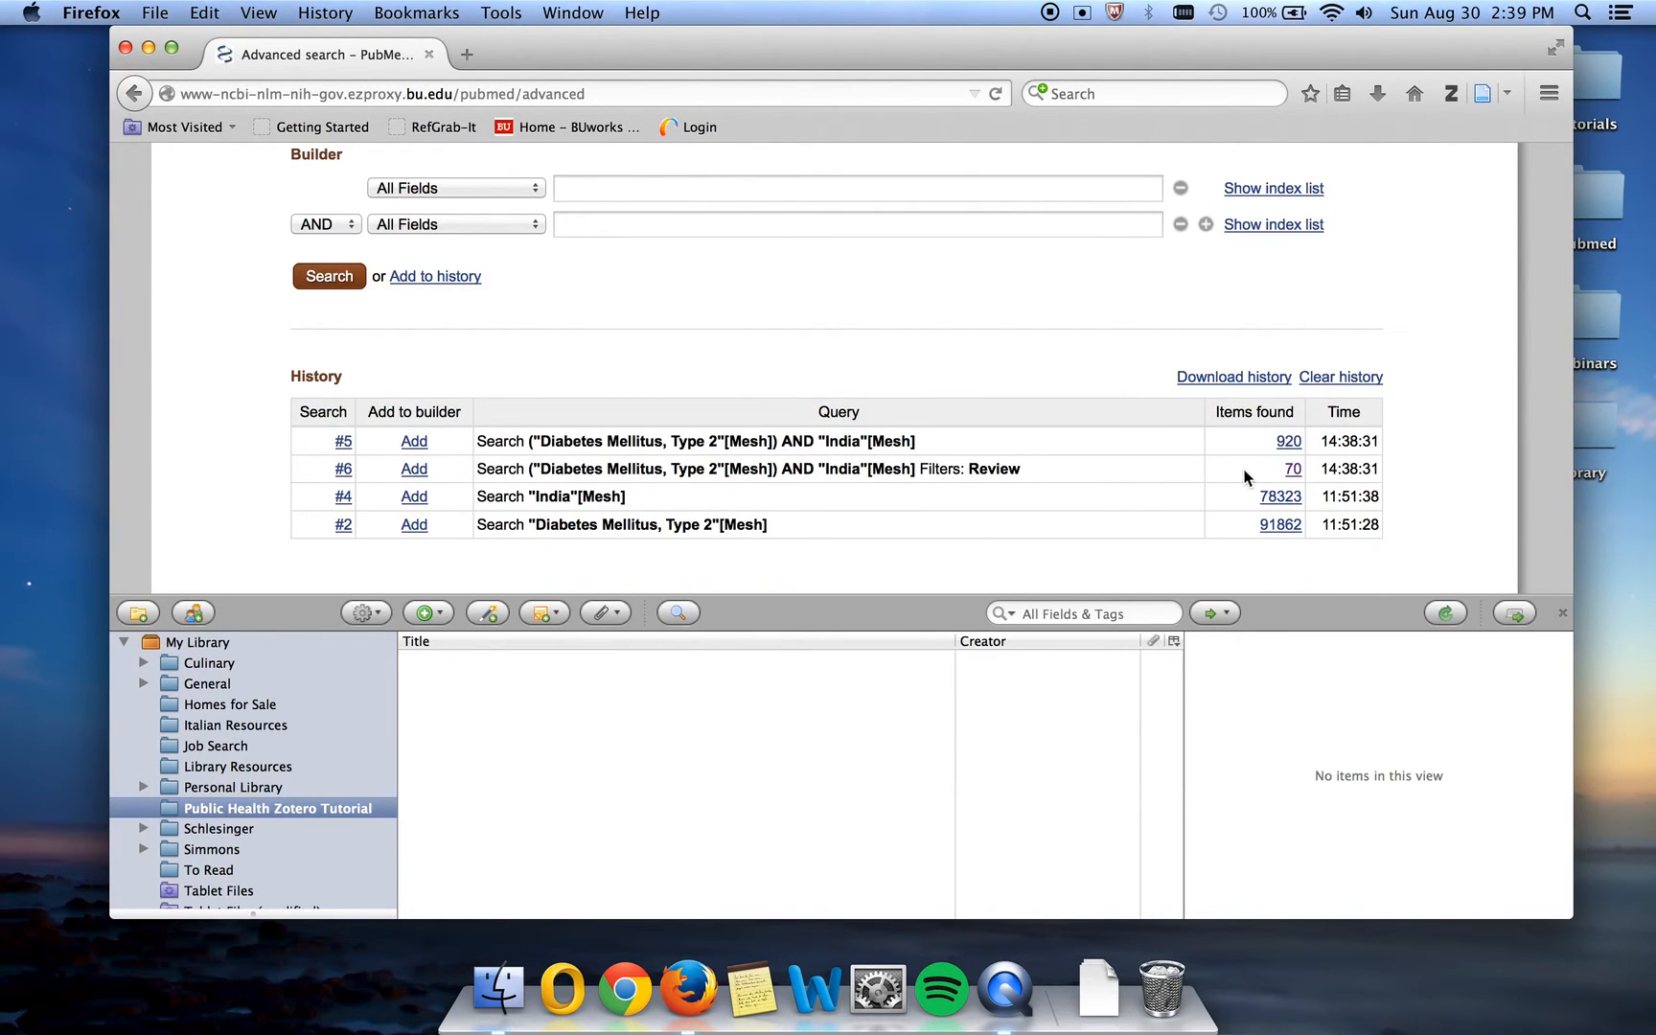
Rerun history search #6 to list its 70 review articles.
click(1294, 469)
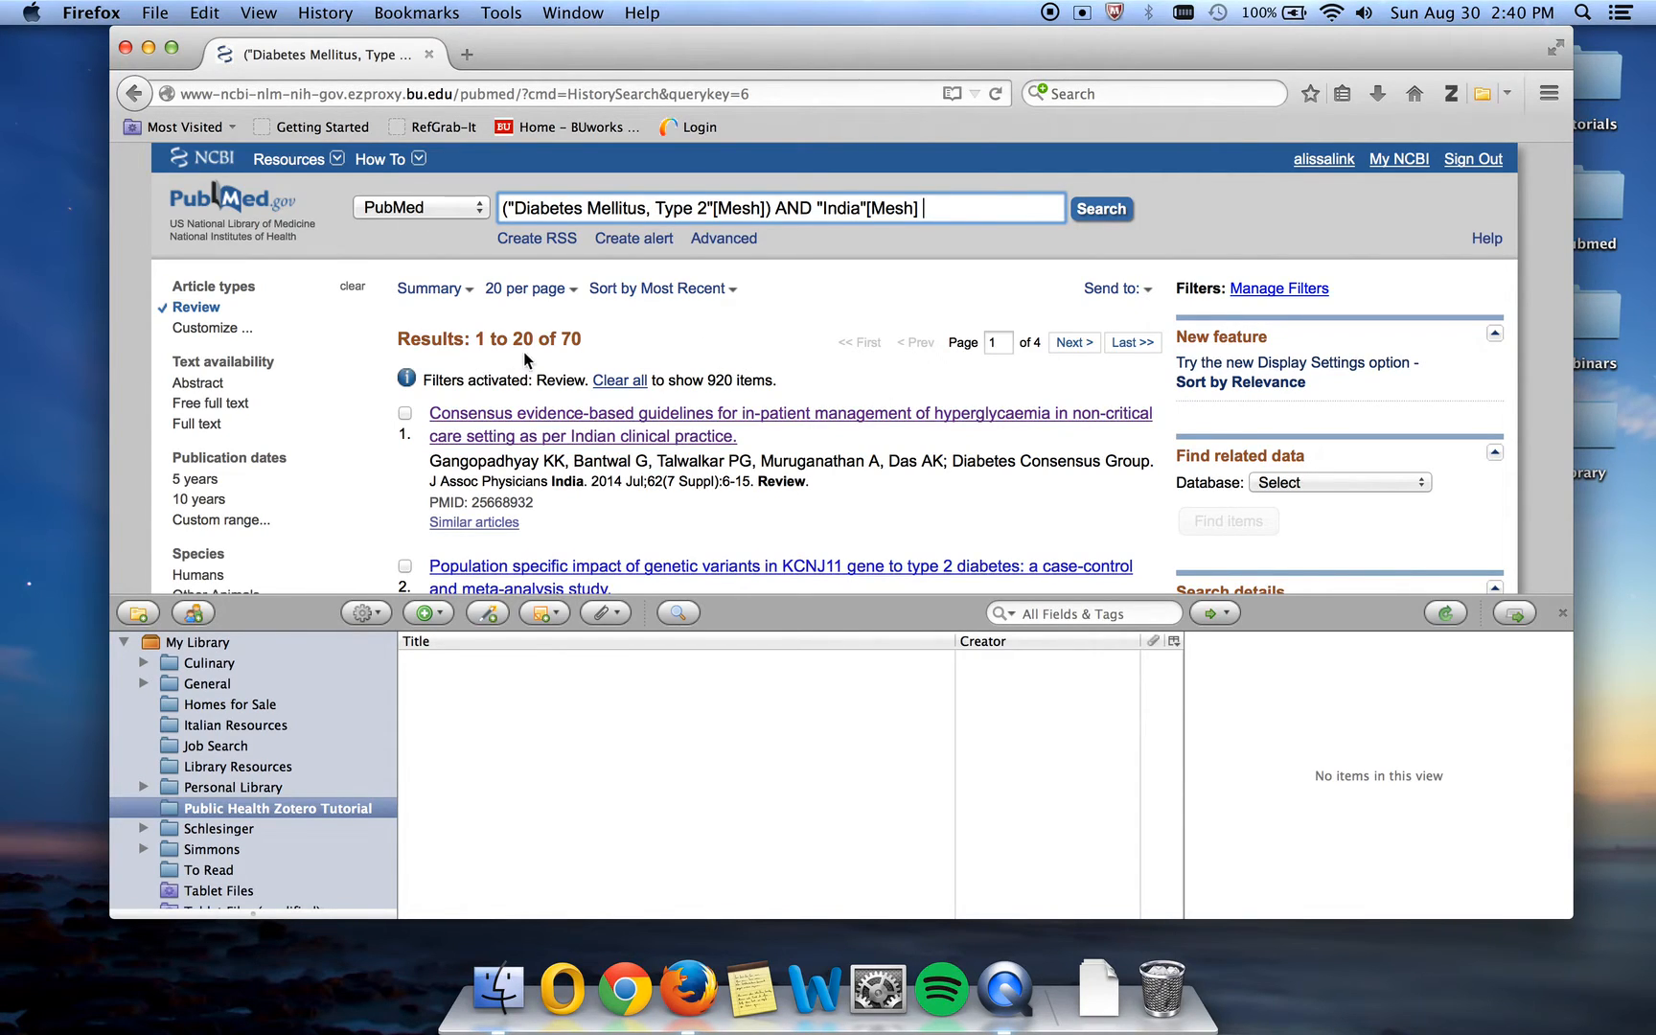
Open Zotero's save list for the page and tick the intervention trials, glycemic monitoring guidelines and KCNJ11 articles.
click(1480, 95)
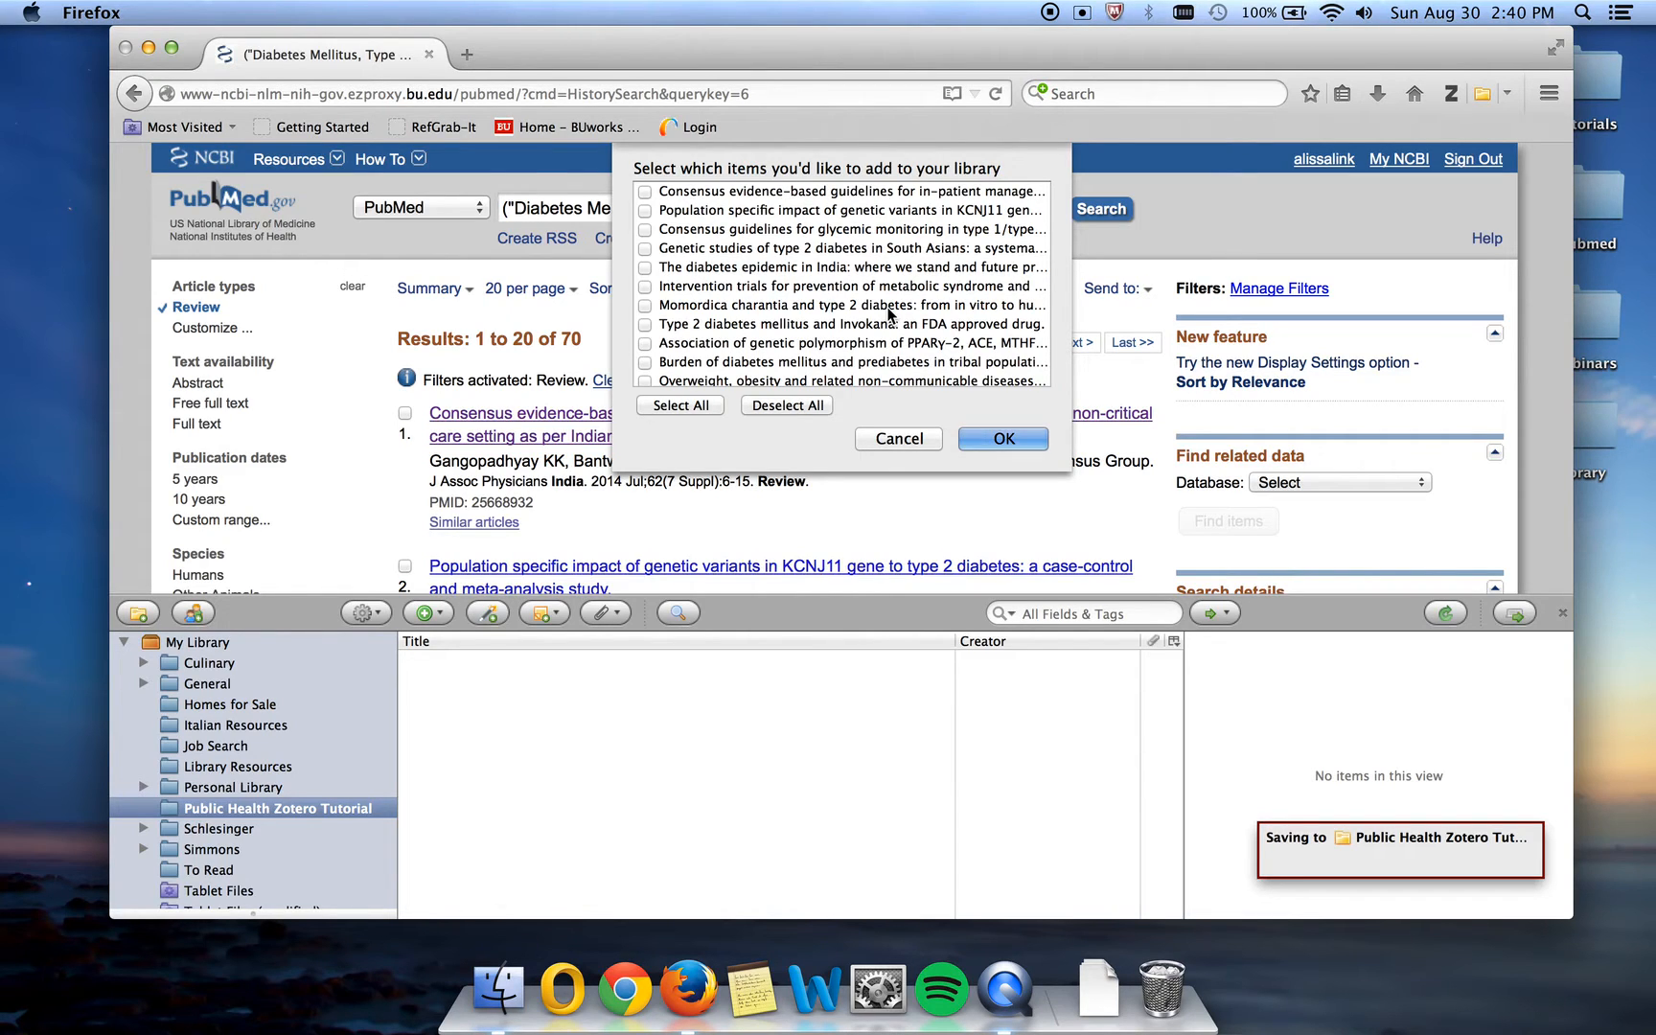
scroll(888, 312, down, 5)
scroll(888, 312, up, 5)
click(645, 286)
click(645, 229)
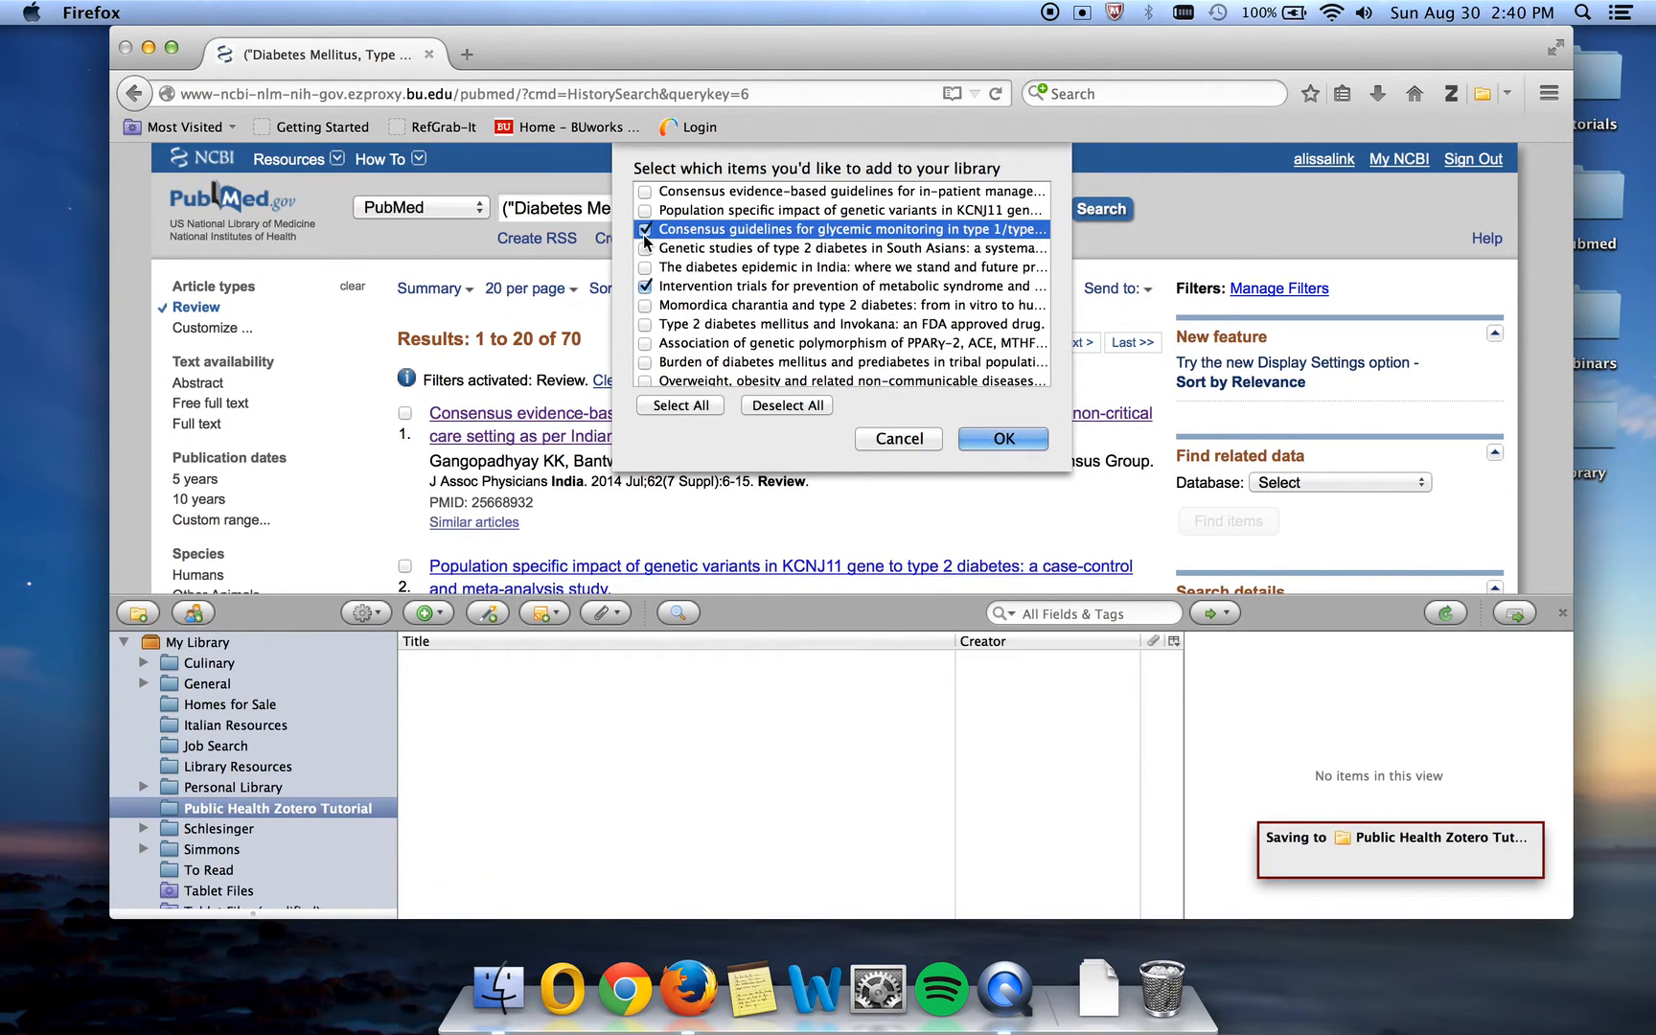
click(645, 211)
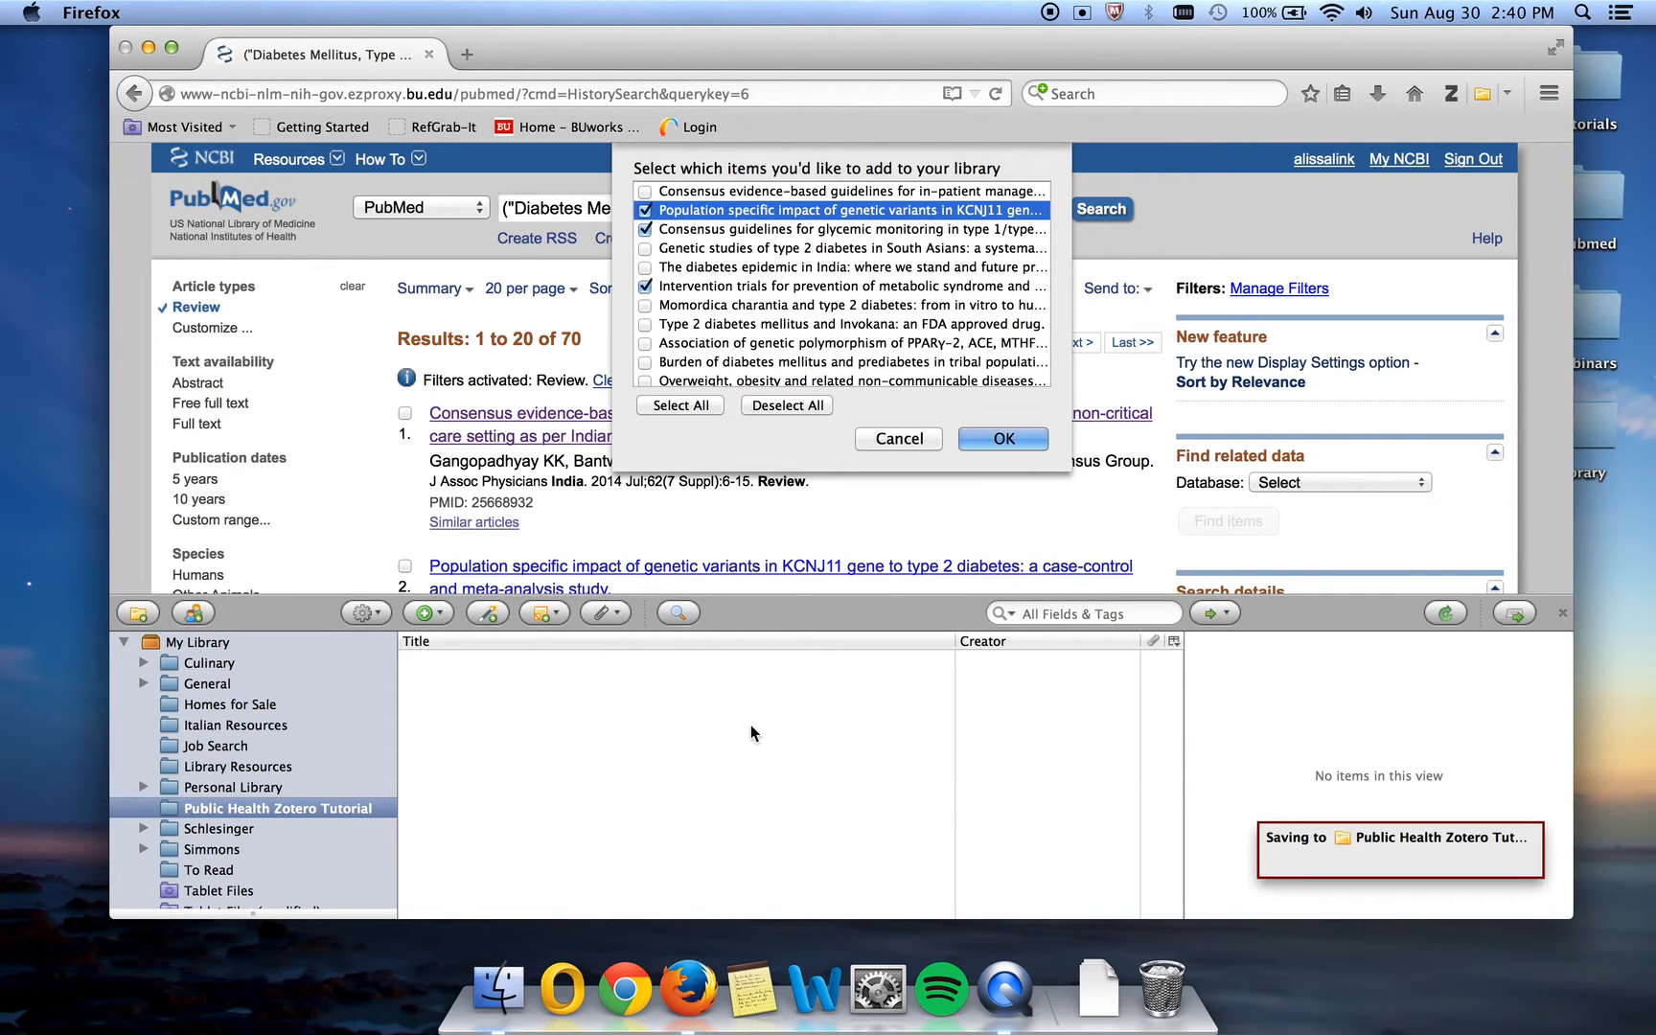
Dismiss the Zotero selection without saving and open the first result, the in-patient hyperglycaemia consensus guidelines abstract.
click(901, 439)
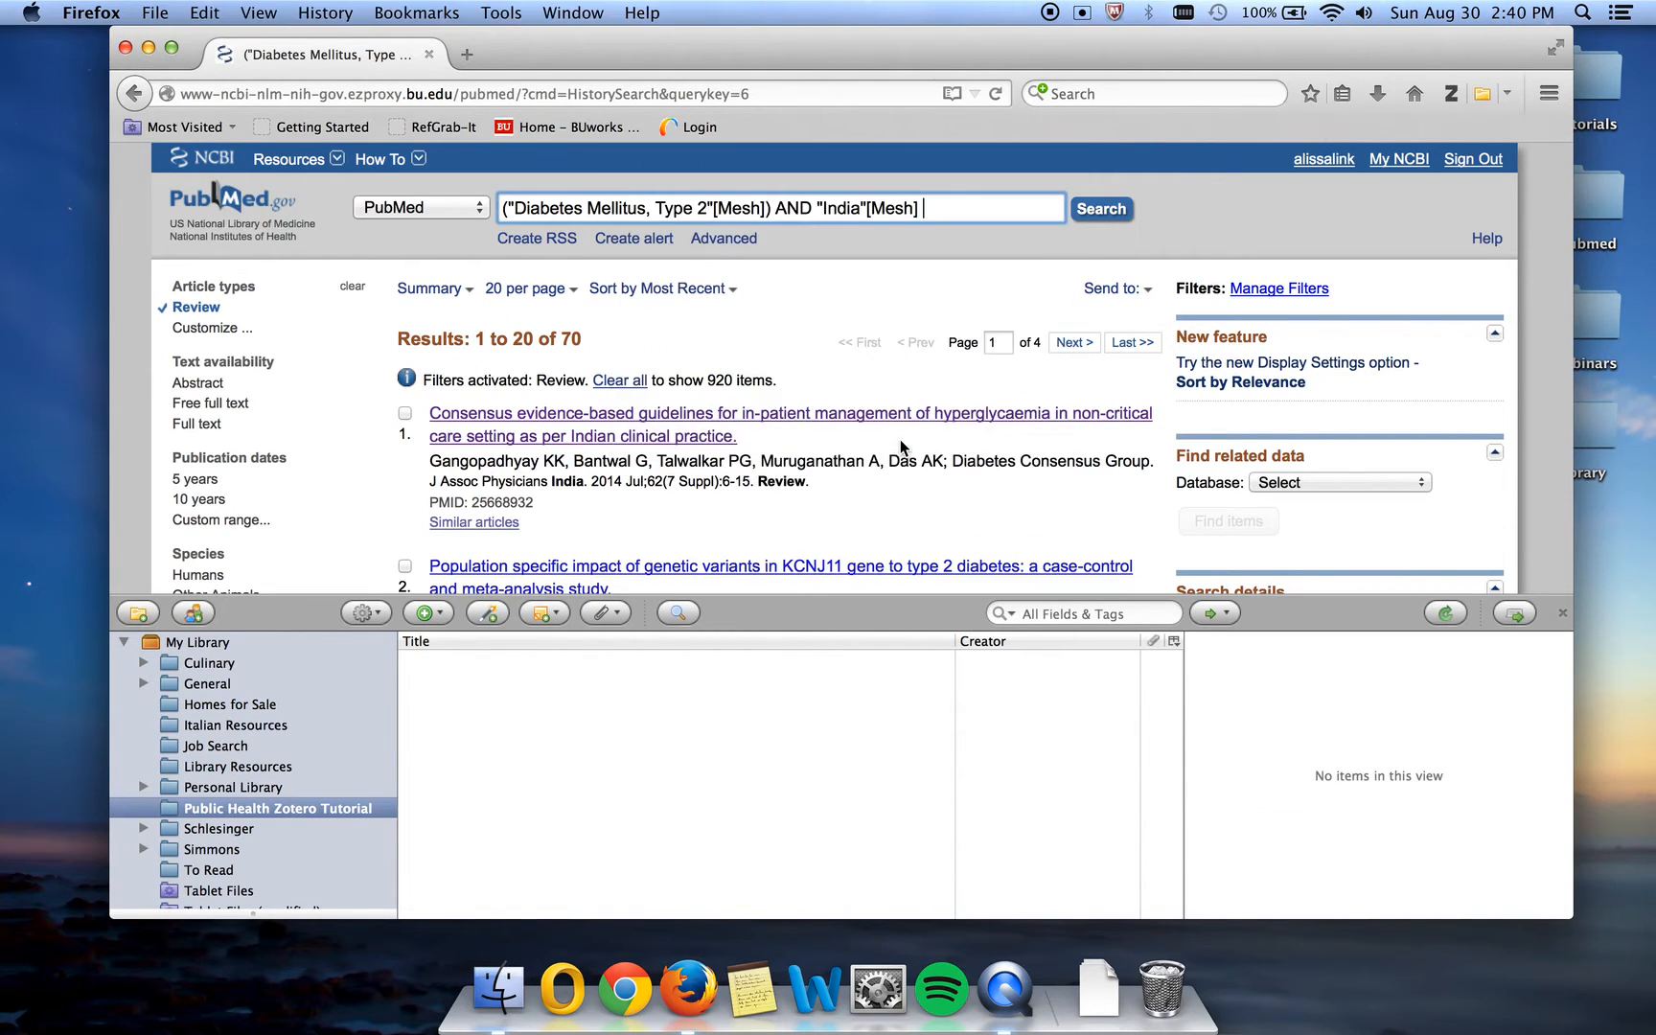
scroll(784, 463, down, 2)
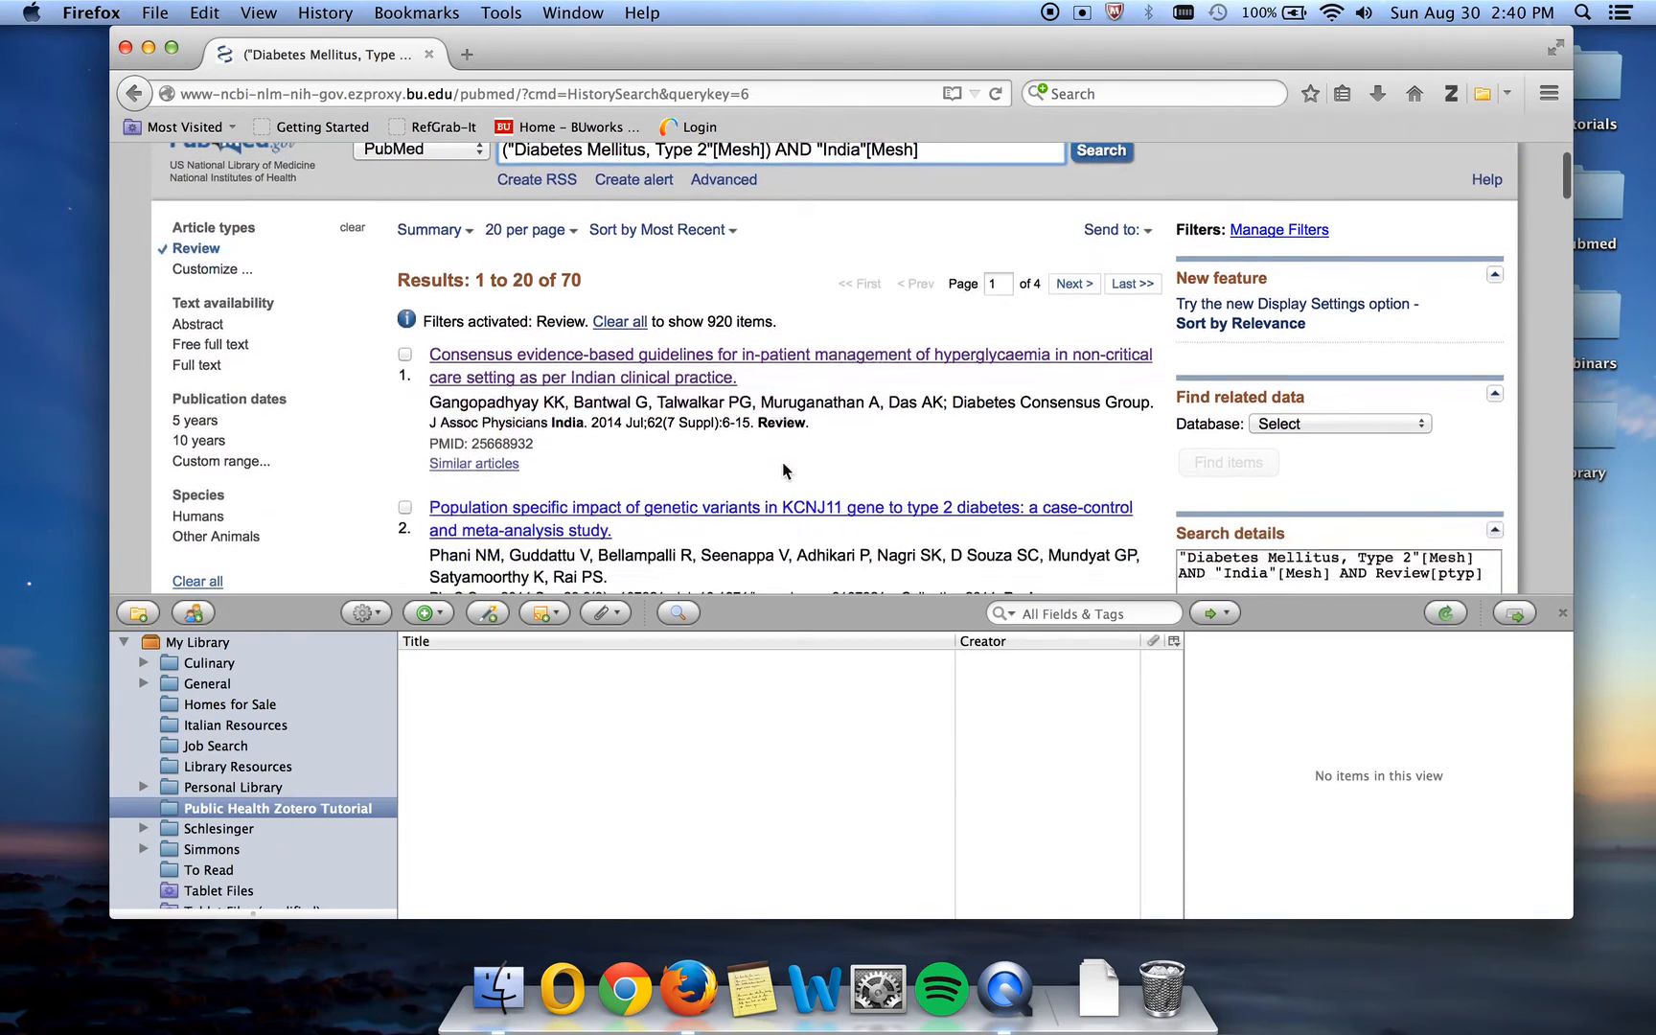
click(687, 372)
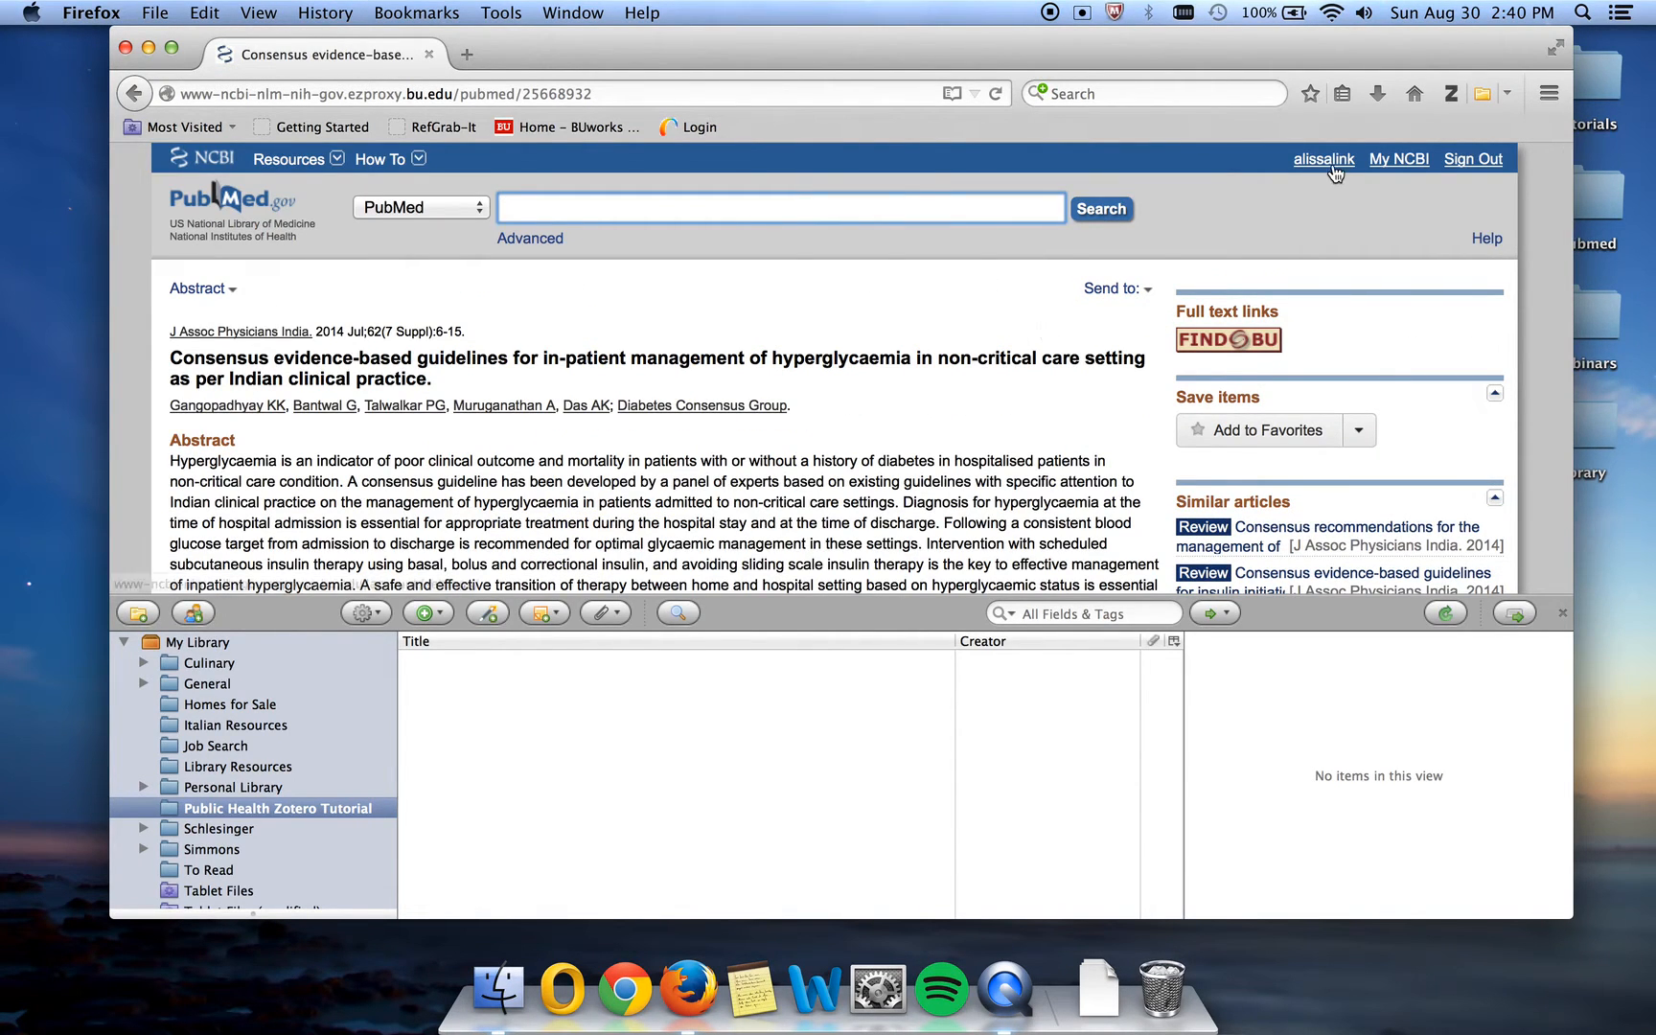
Save the consensus guidelines article, with authors and abstract, into Public Health Zotero Tutorial.
click(1487, 90)
click(1485, 91)
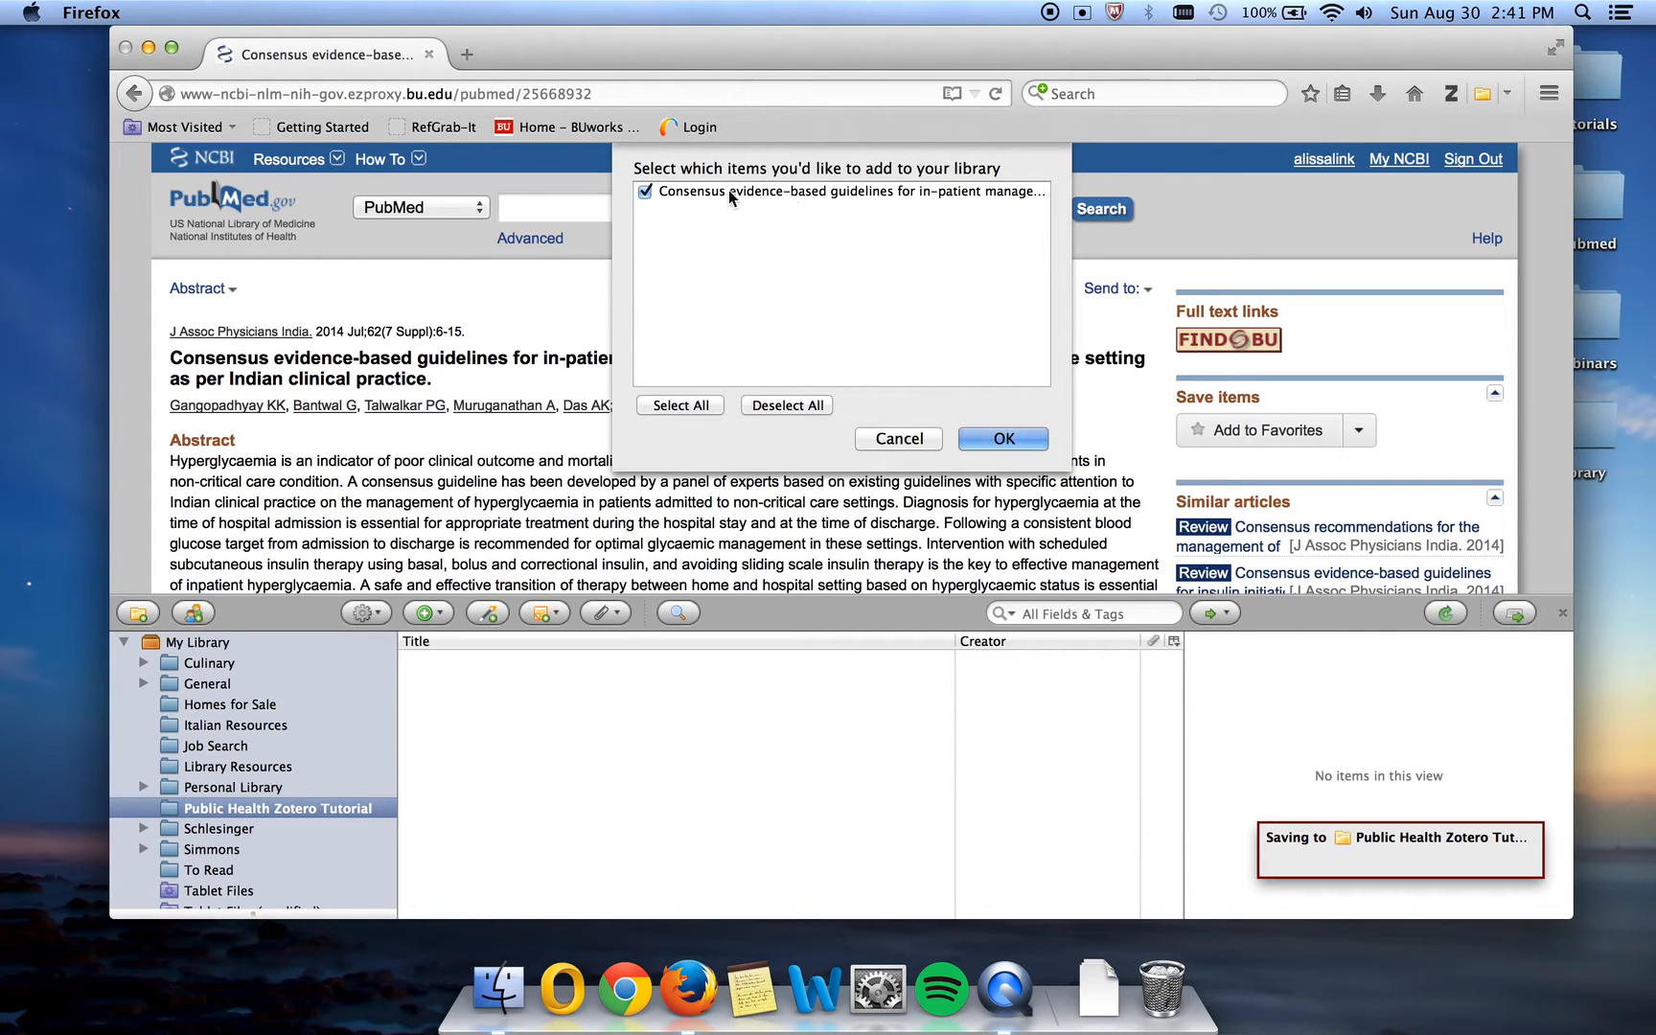
click(966, 437)
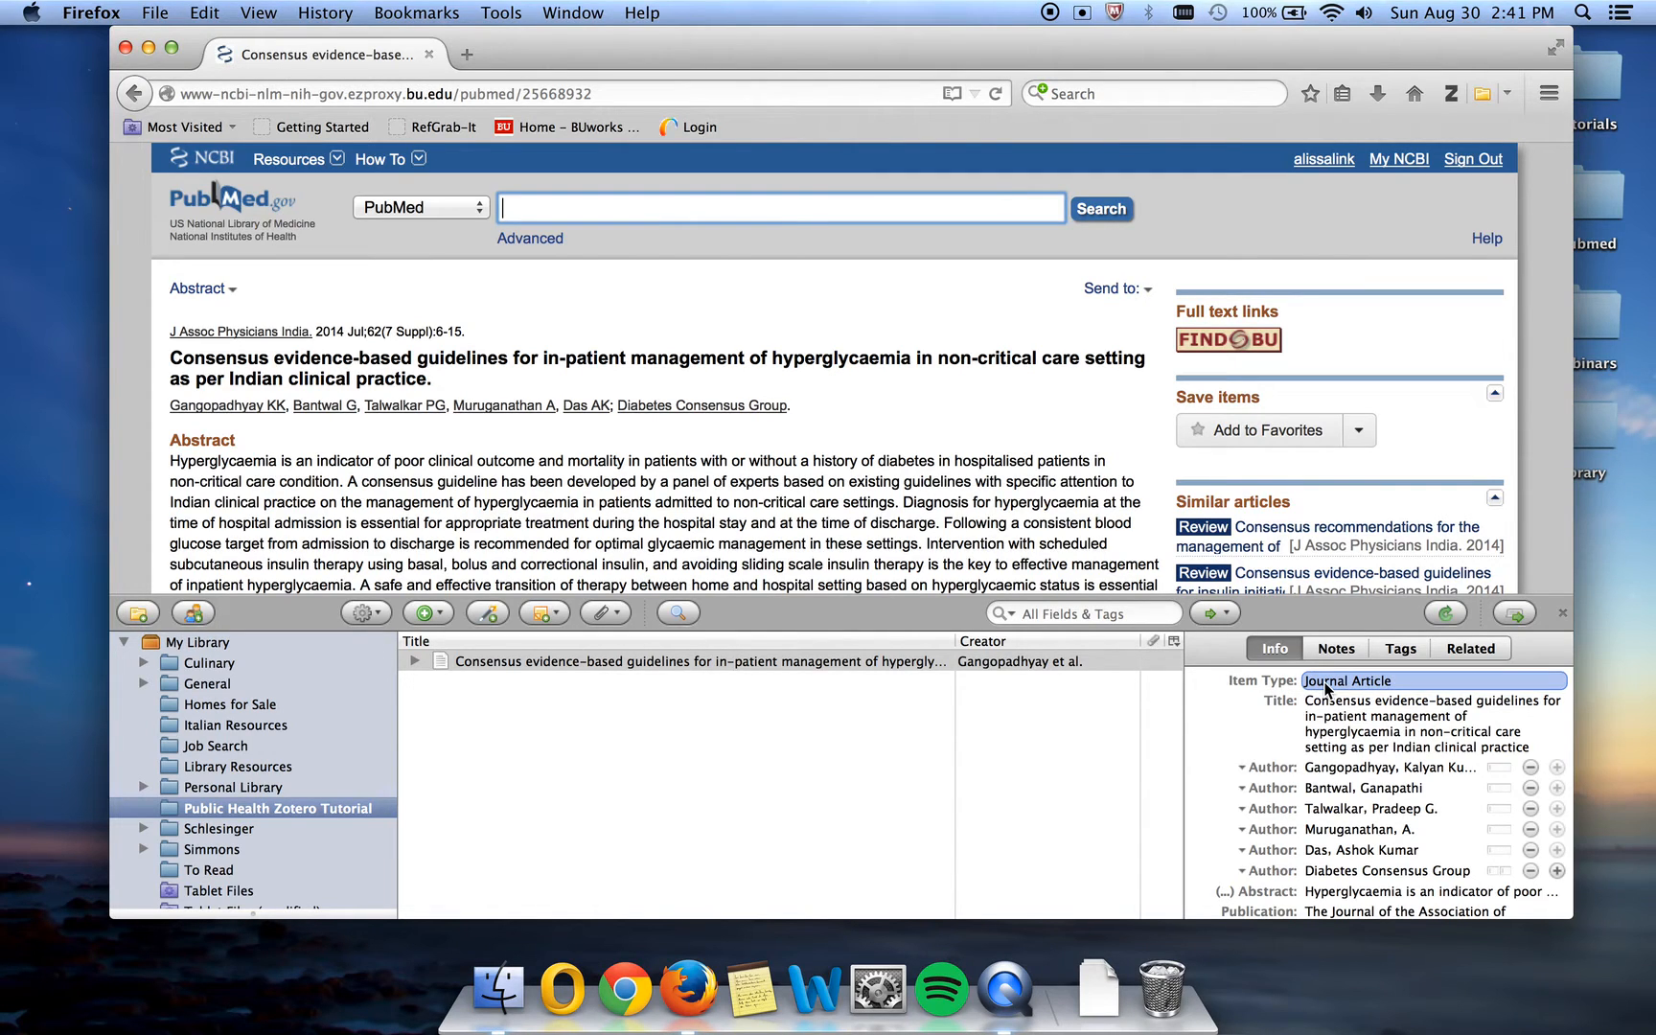
scroll(1241, 789, down, 5)
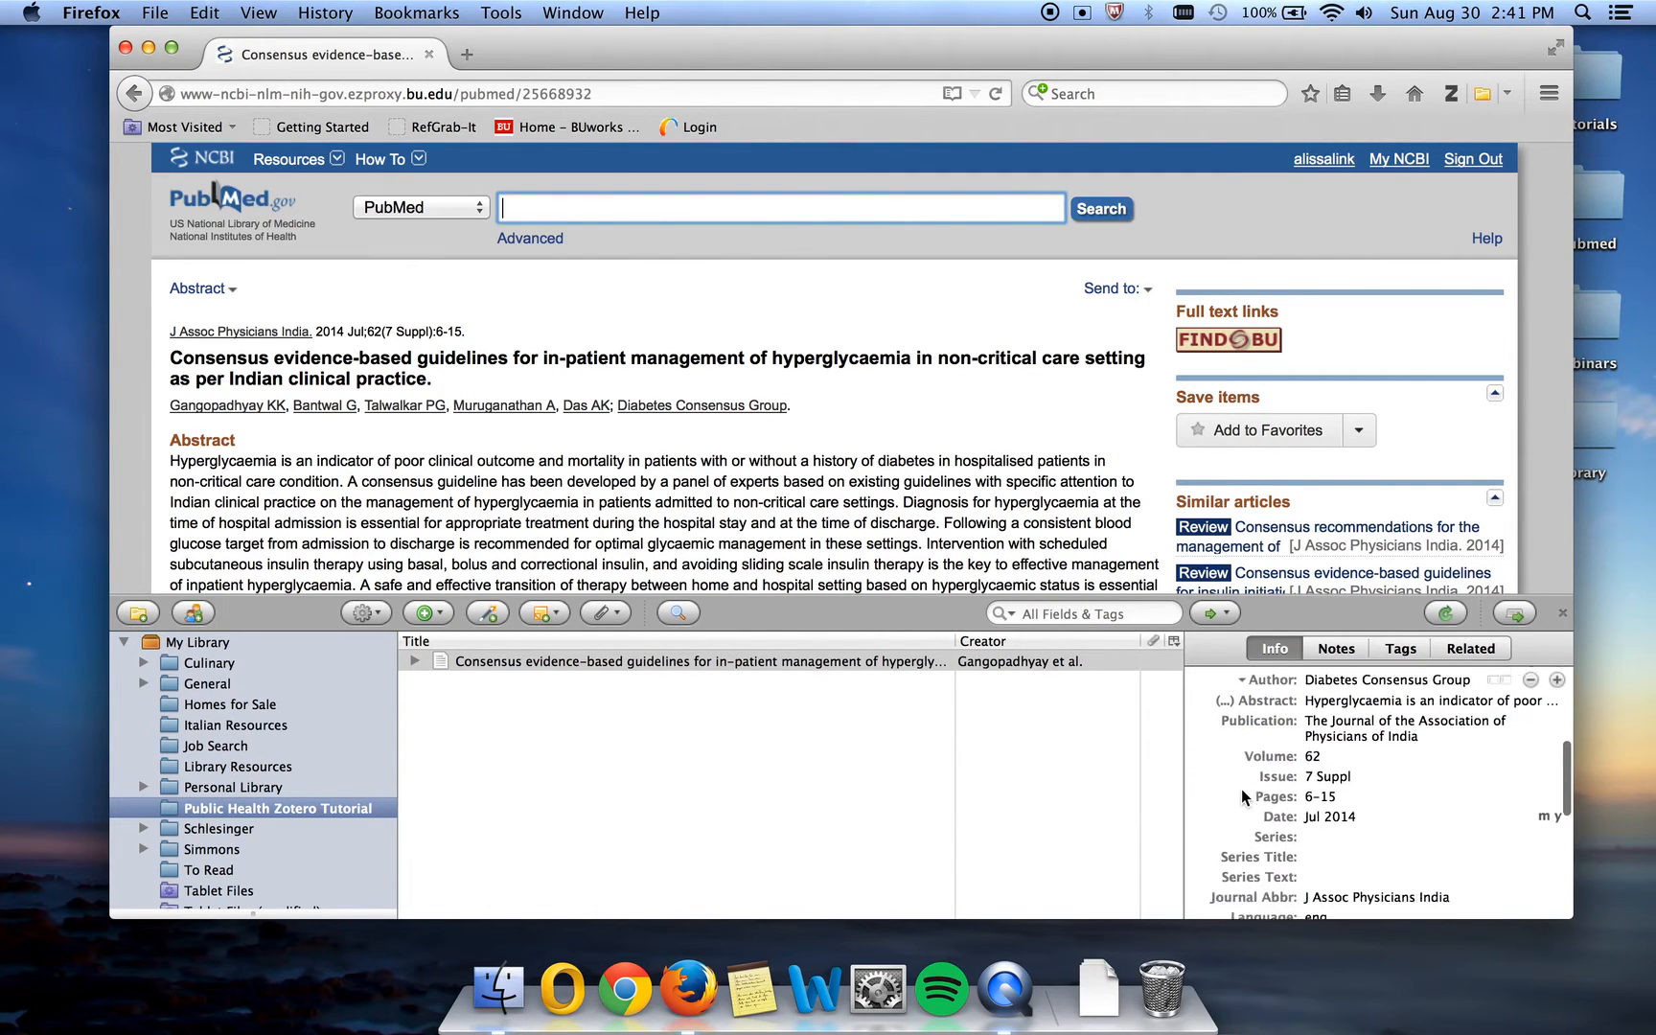
scroll(1243, 790, down, 1)
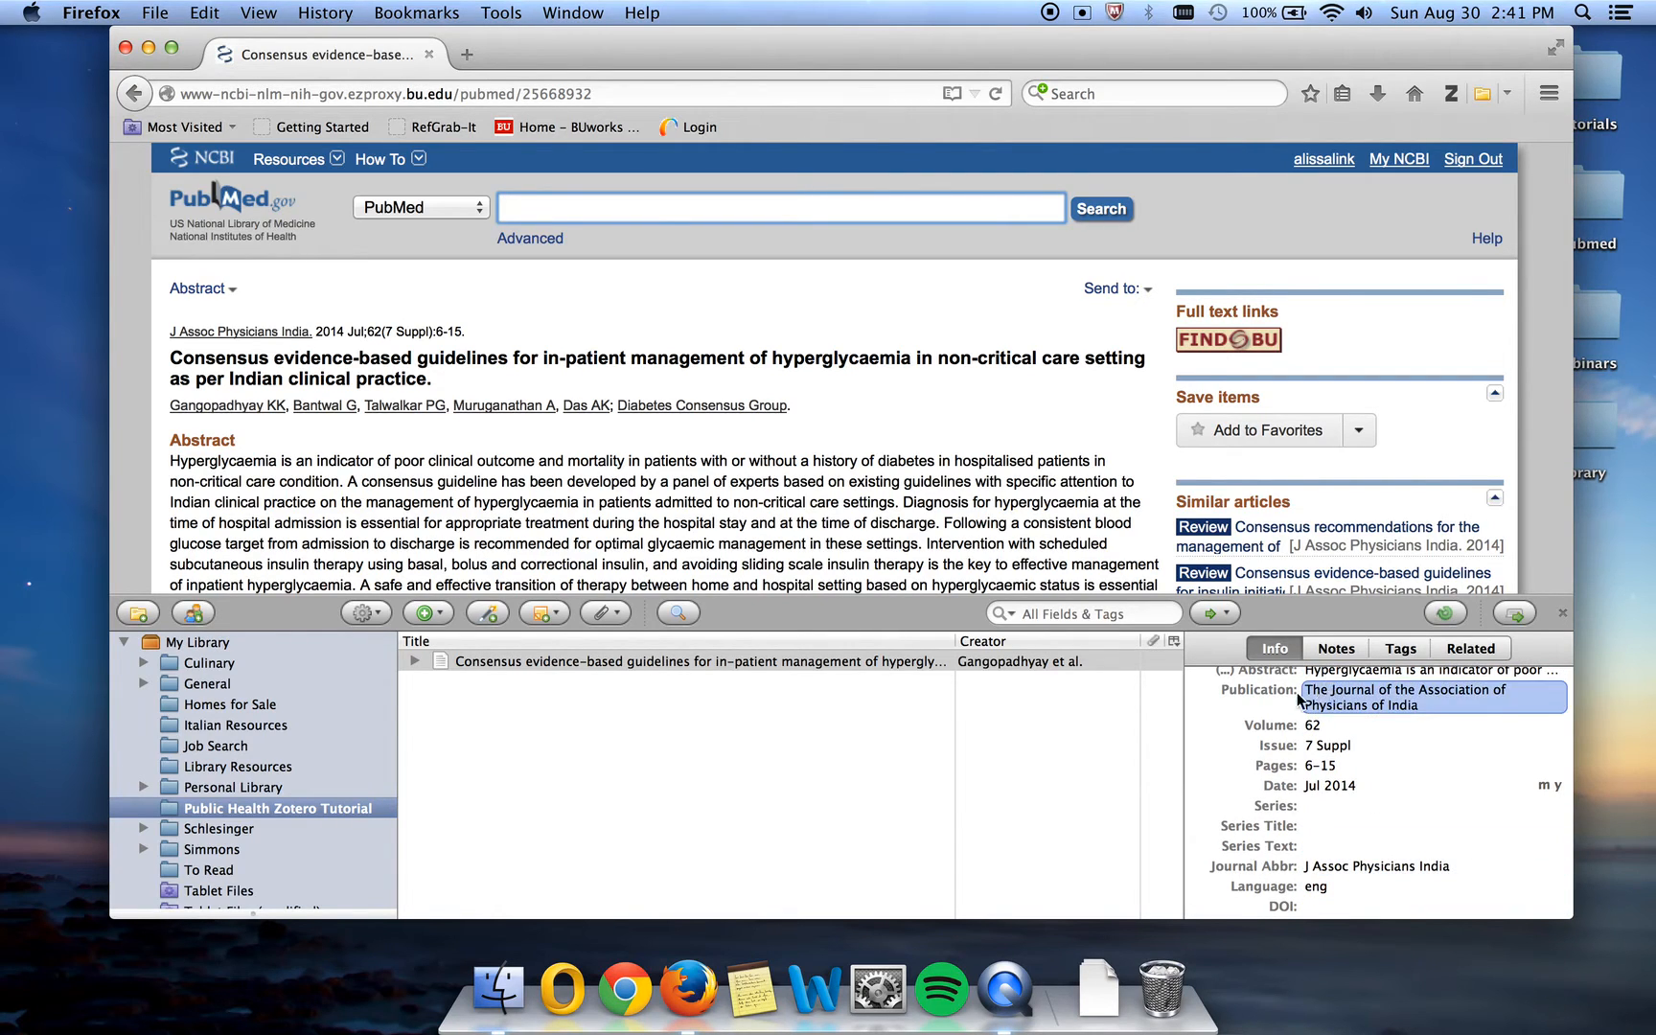
scroll(1247, 720, down, 5)
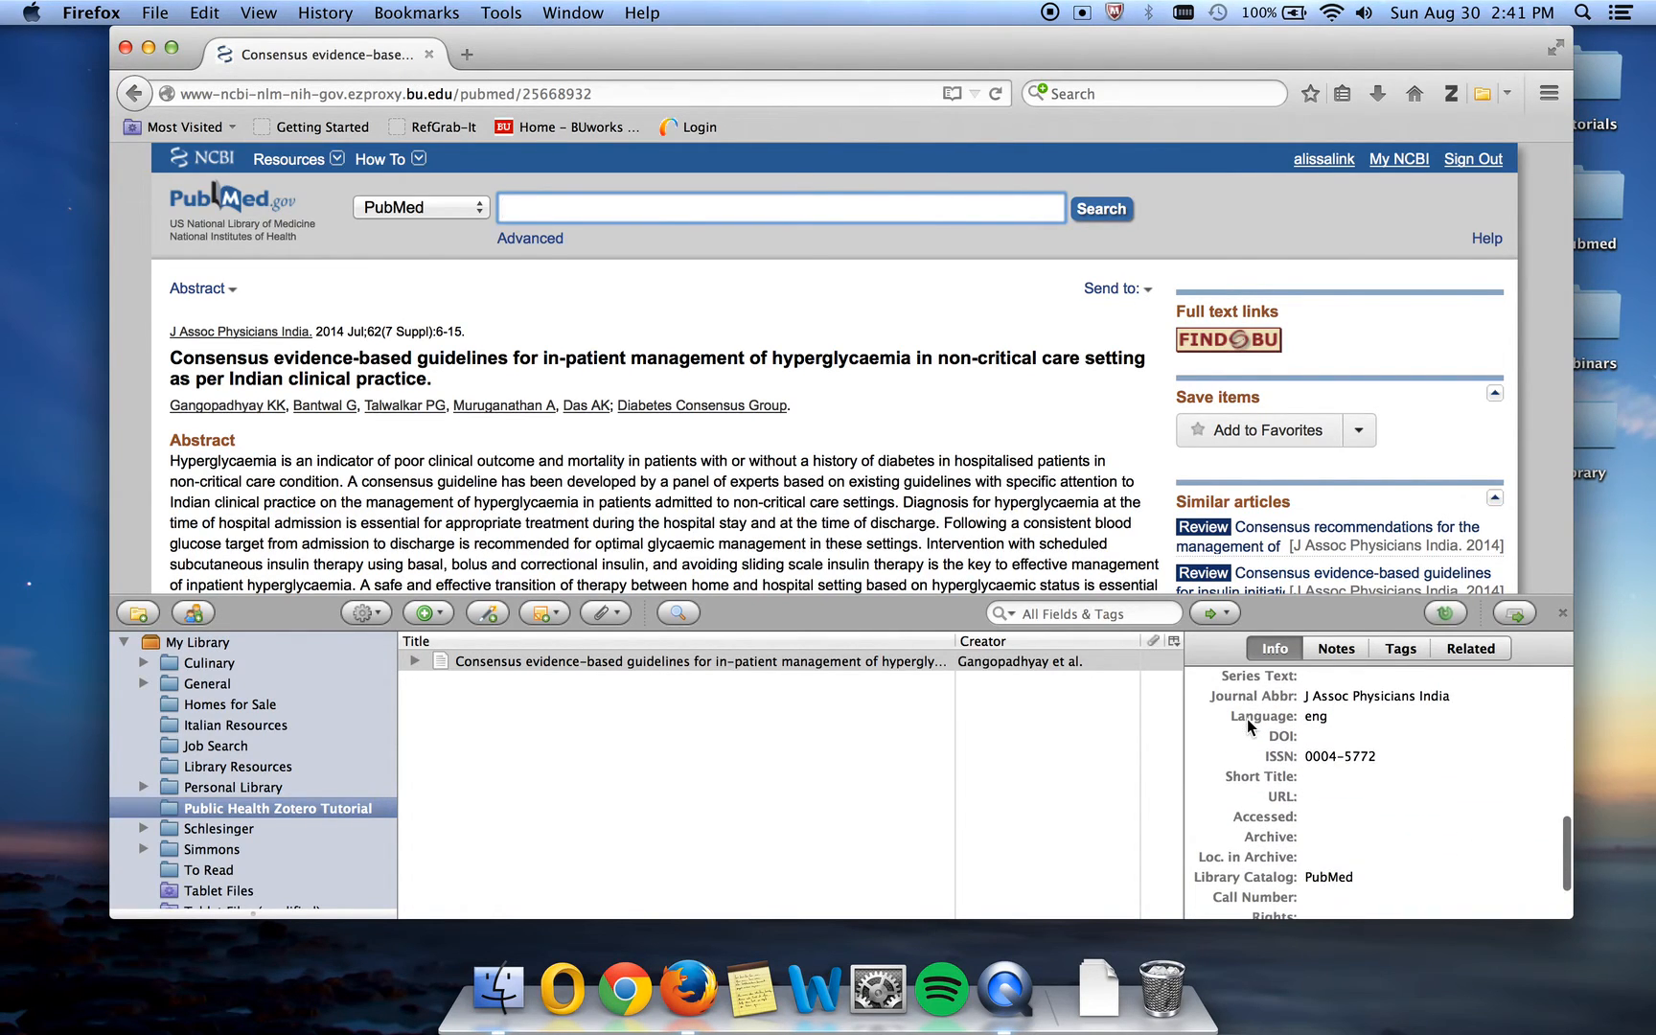
scroll(1248, 722, down, 2)
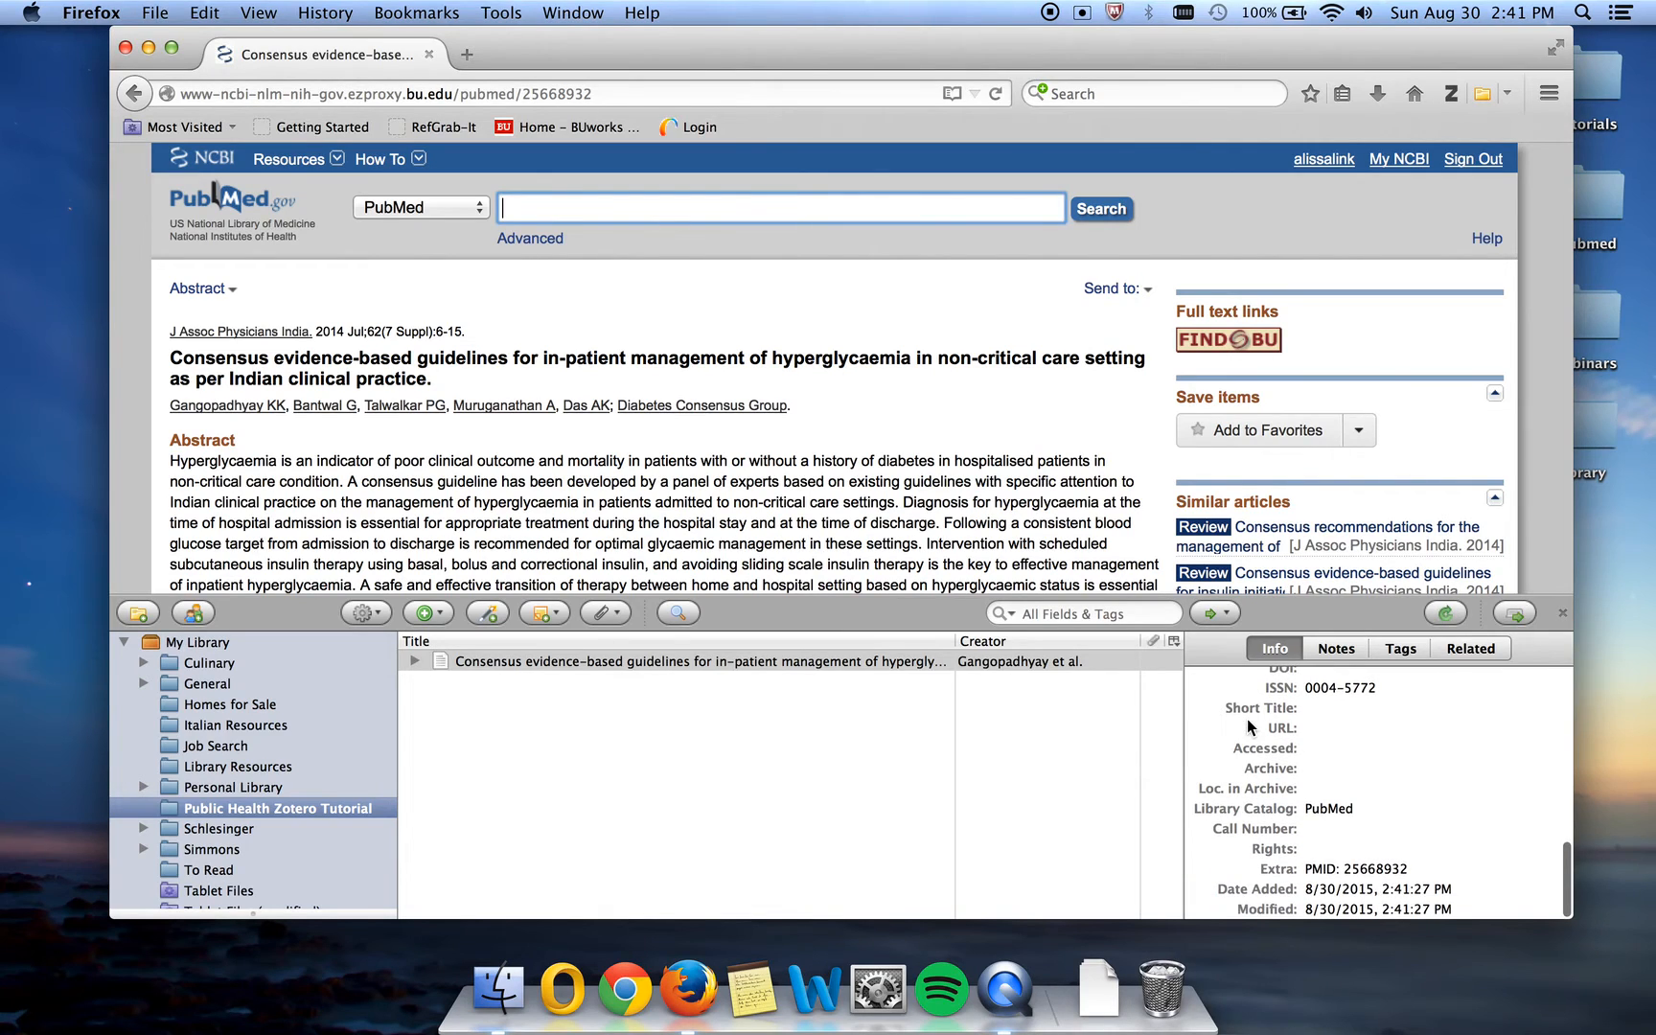
click(1347, 831)
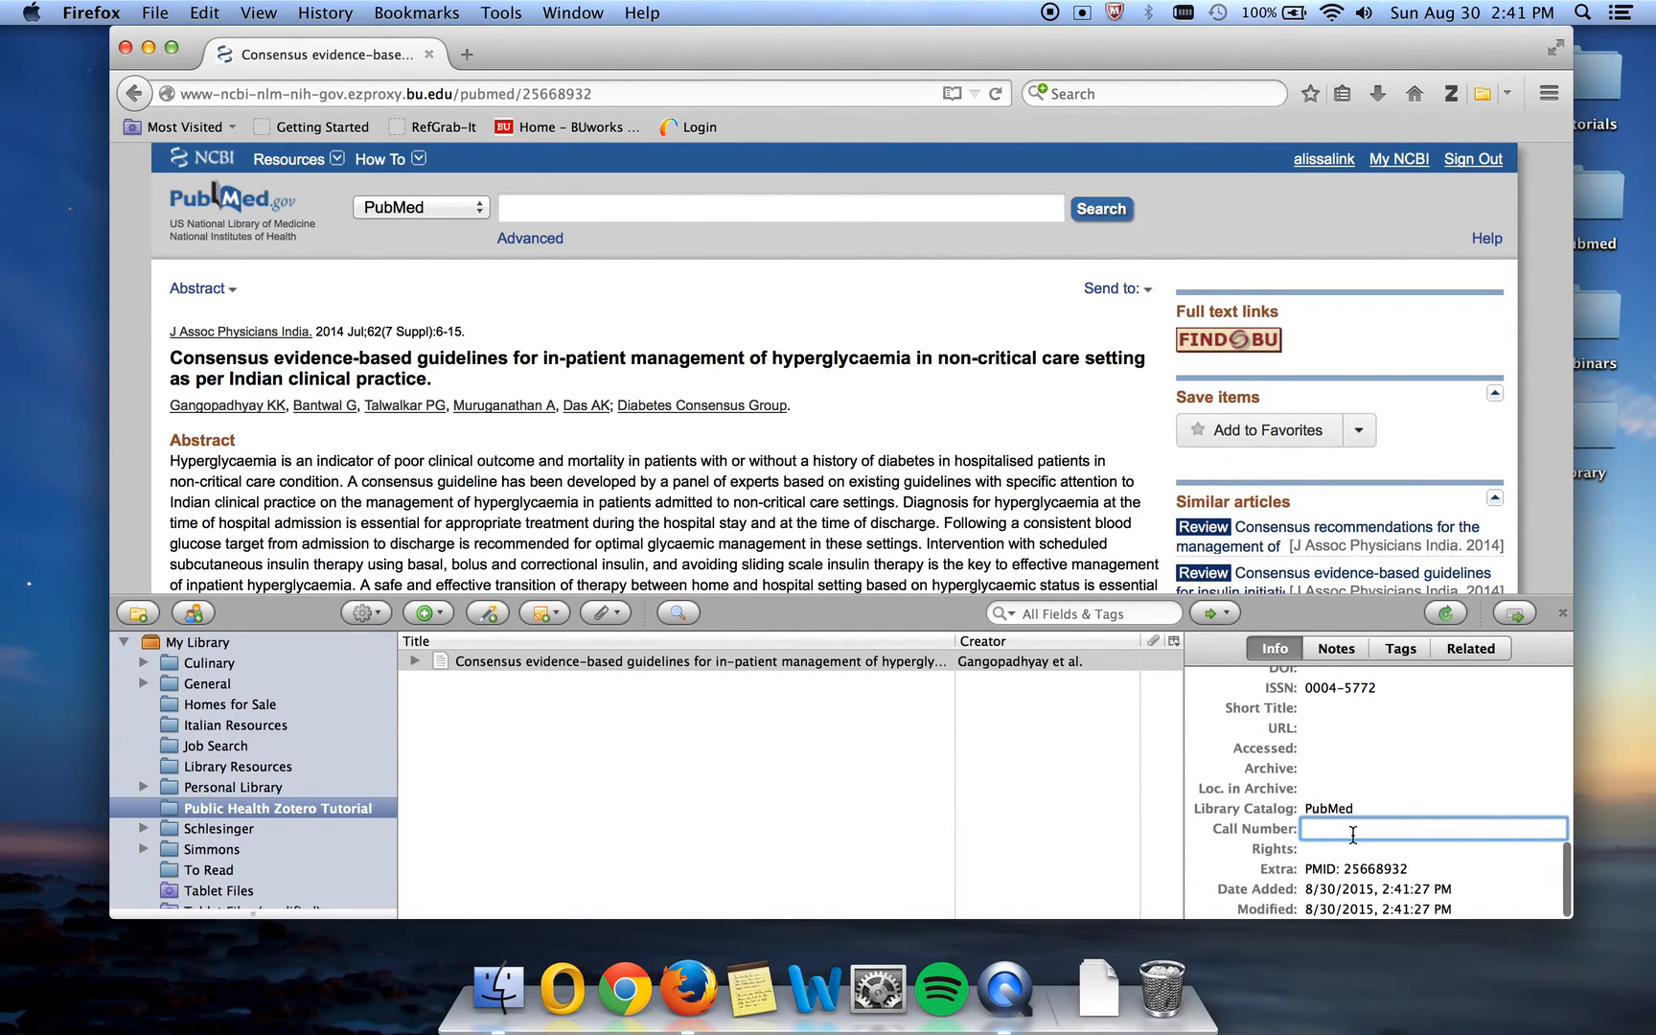
click(1233, 831)
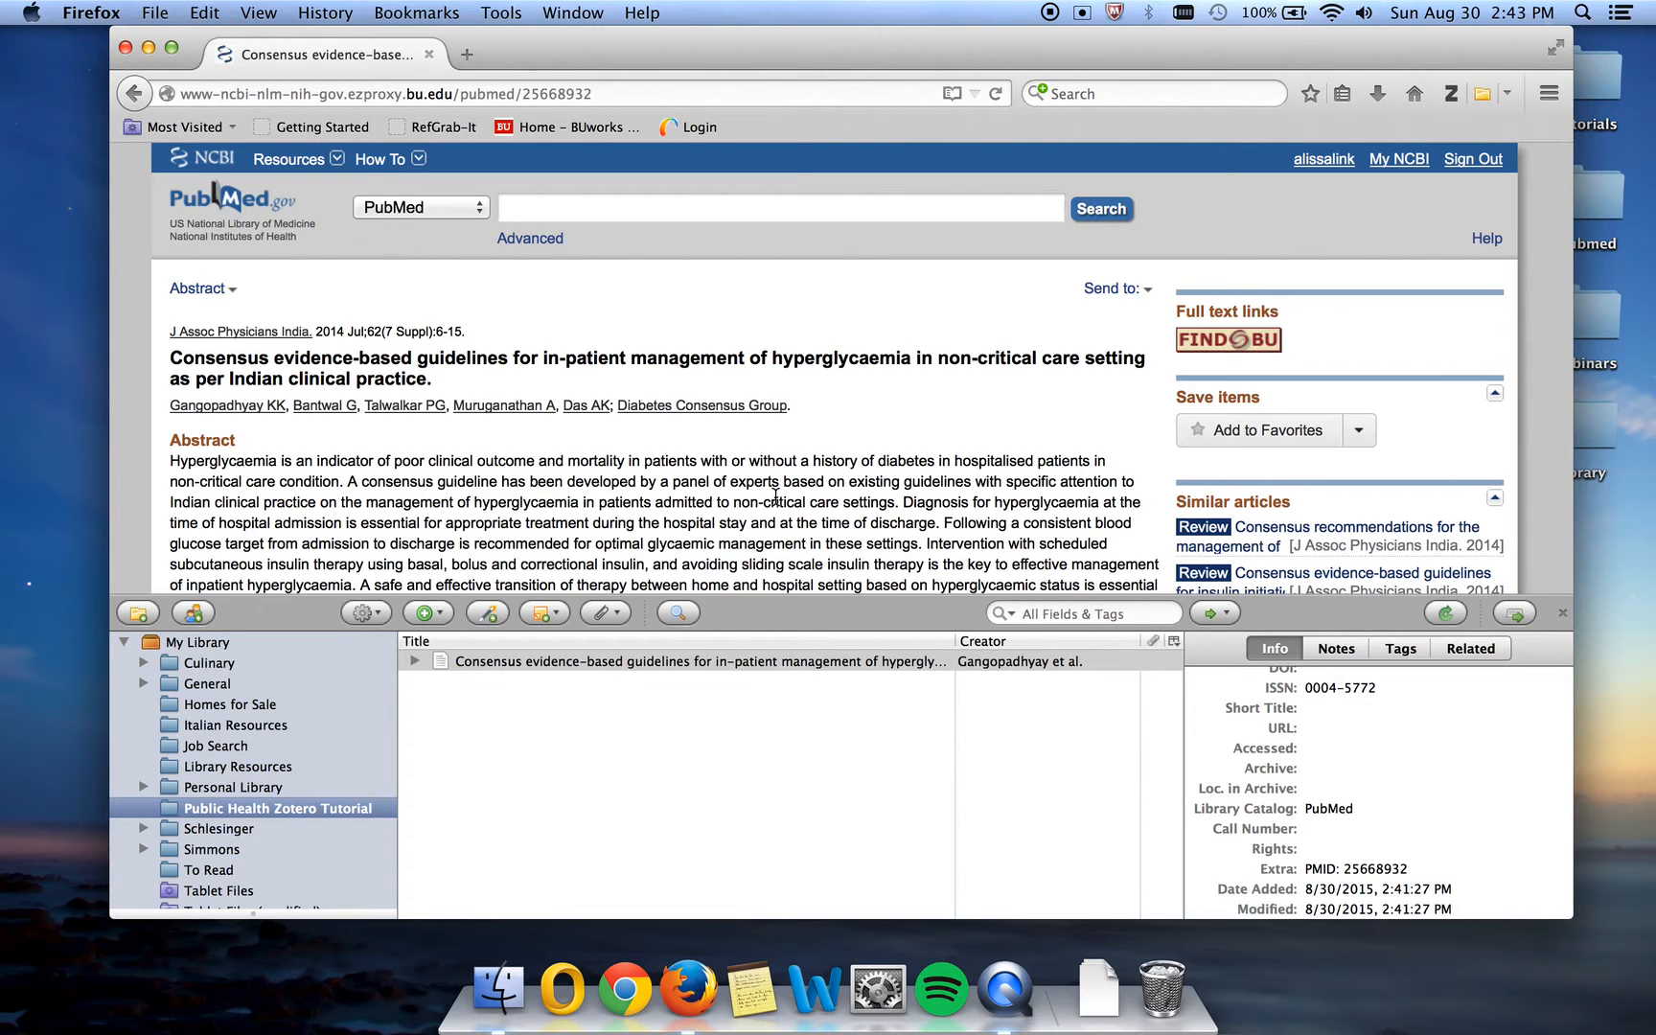
Load the BU medical library site (medlib.bu.edu) and open Web of Science from it.
click(453, 91)
text(medlib.bu.edu)
key(Return)
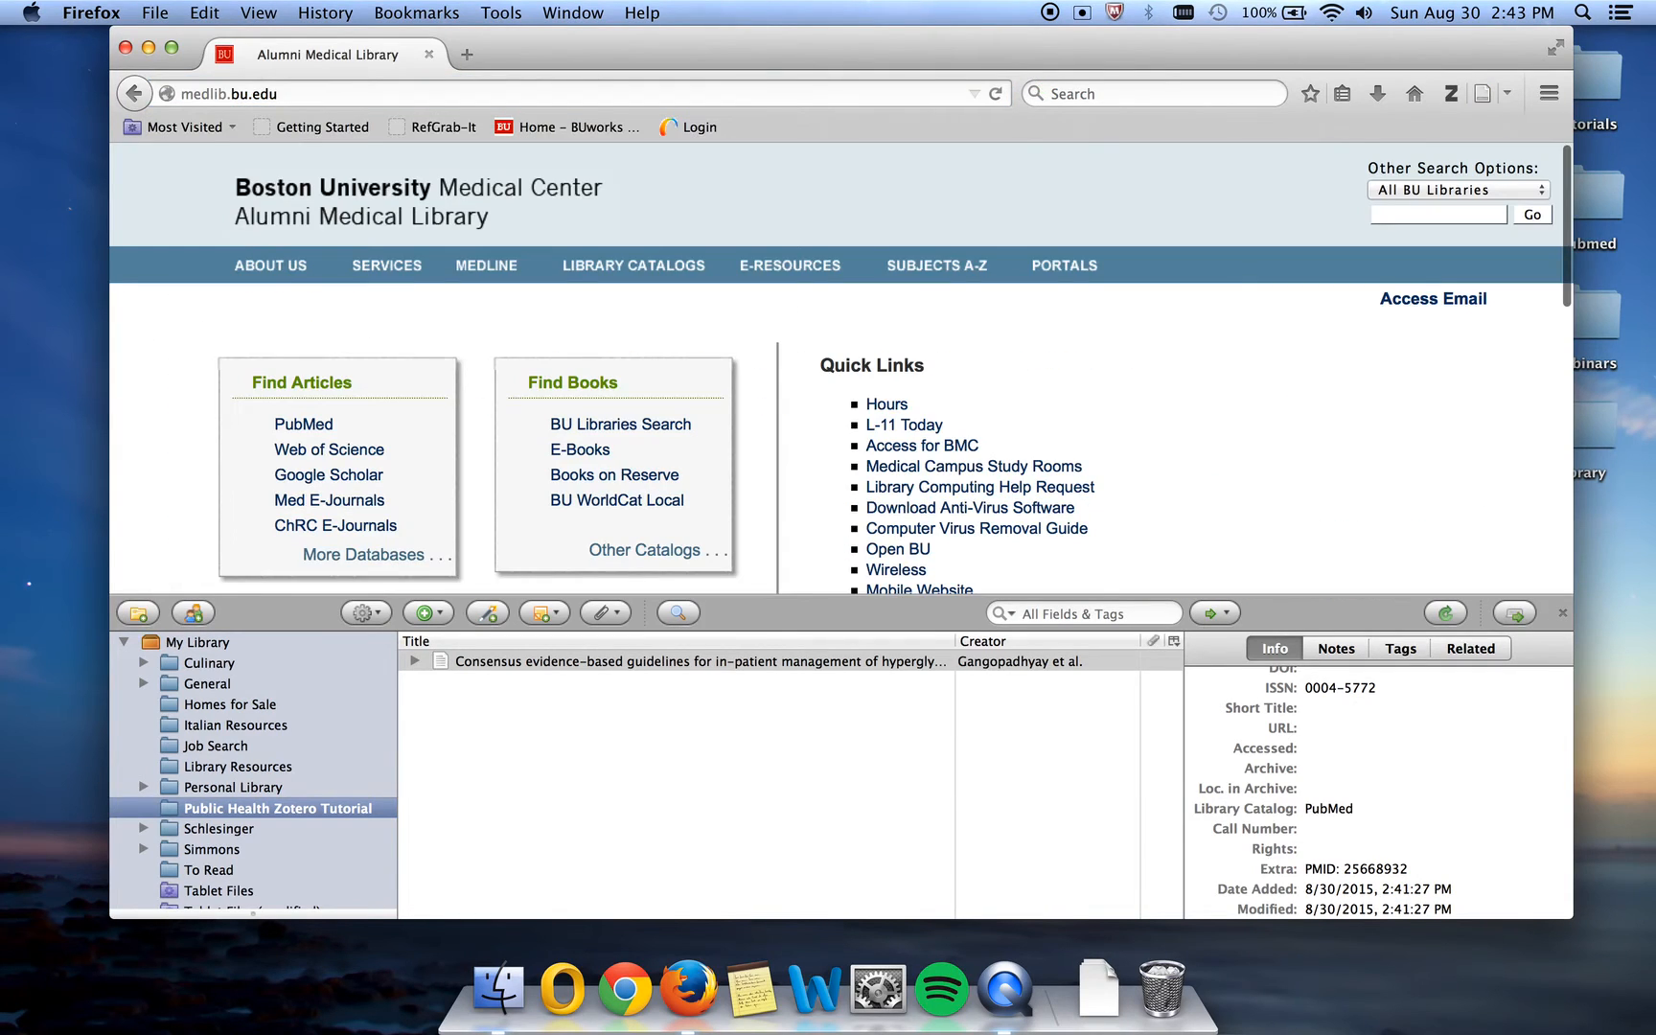
click(365, 455)
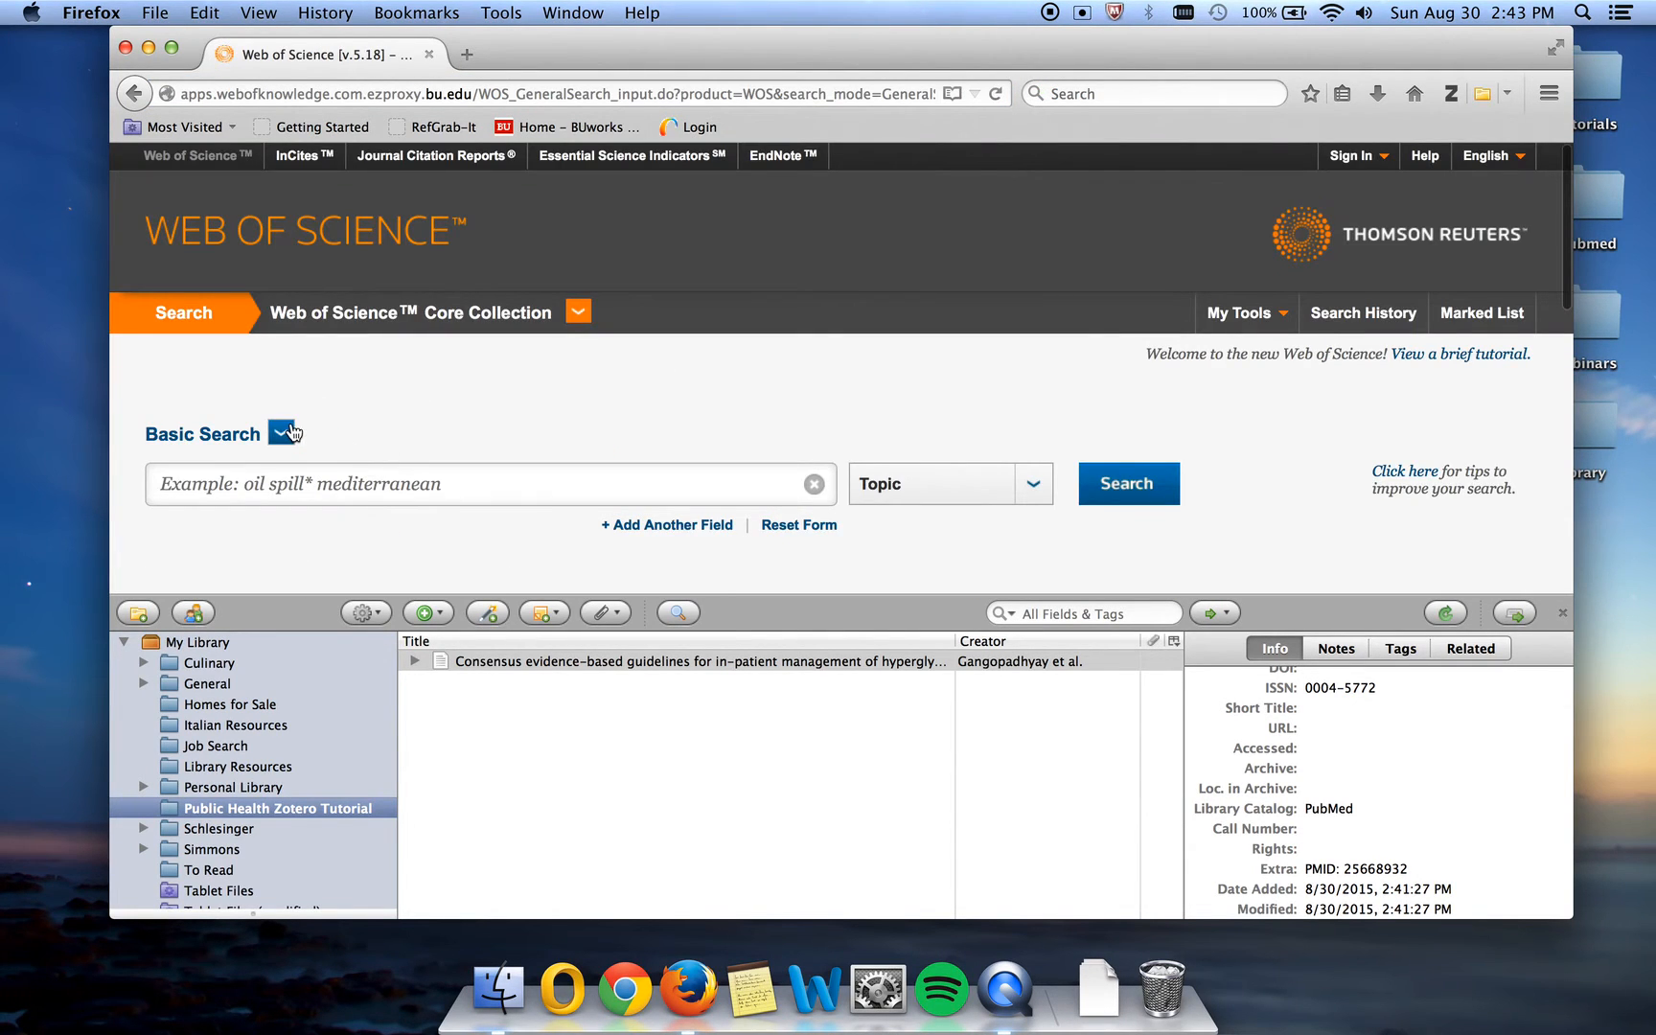
Switch Web of Science from Basic Search to Advanced Search.
click(284, 433)
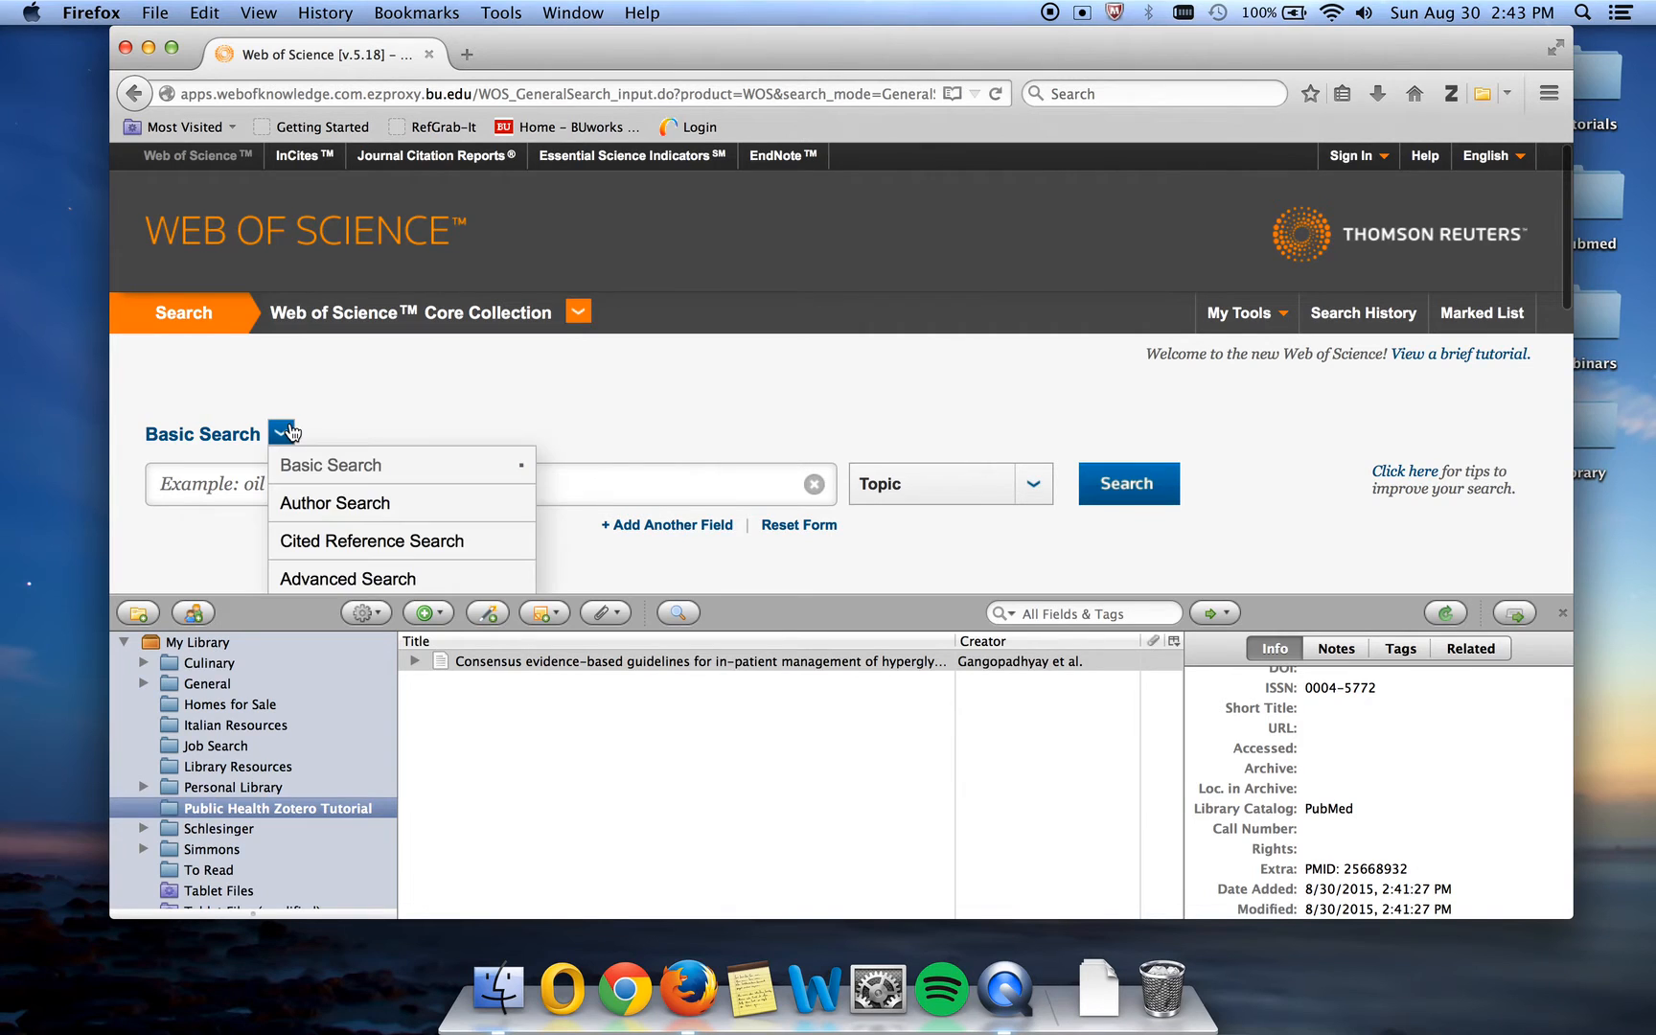
click(322, 580)
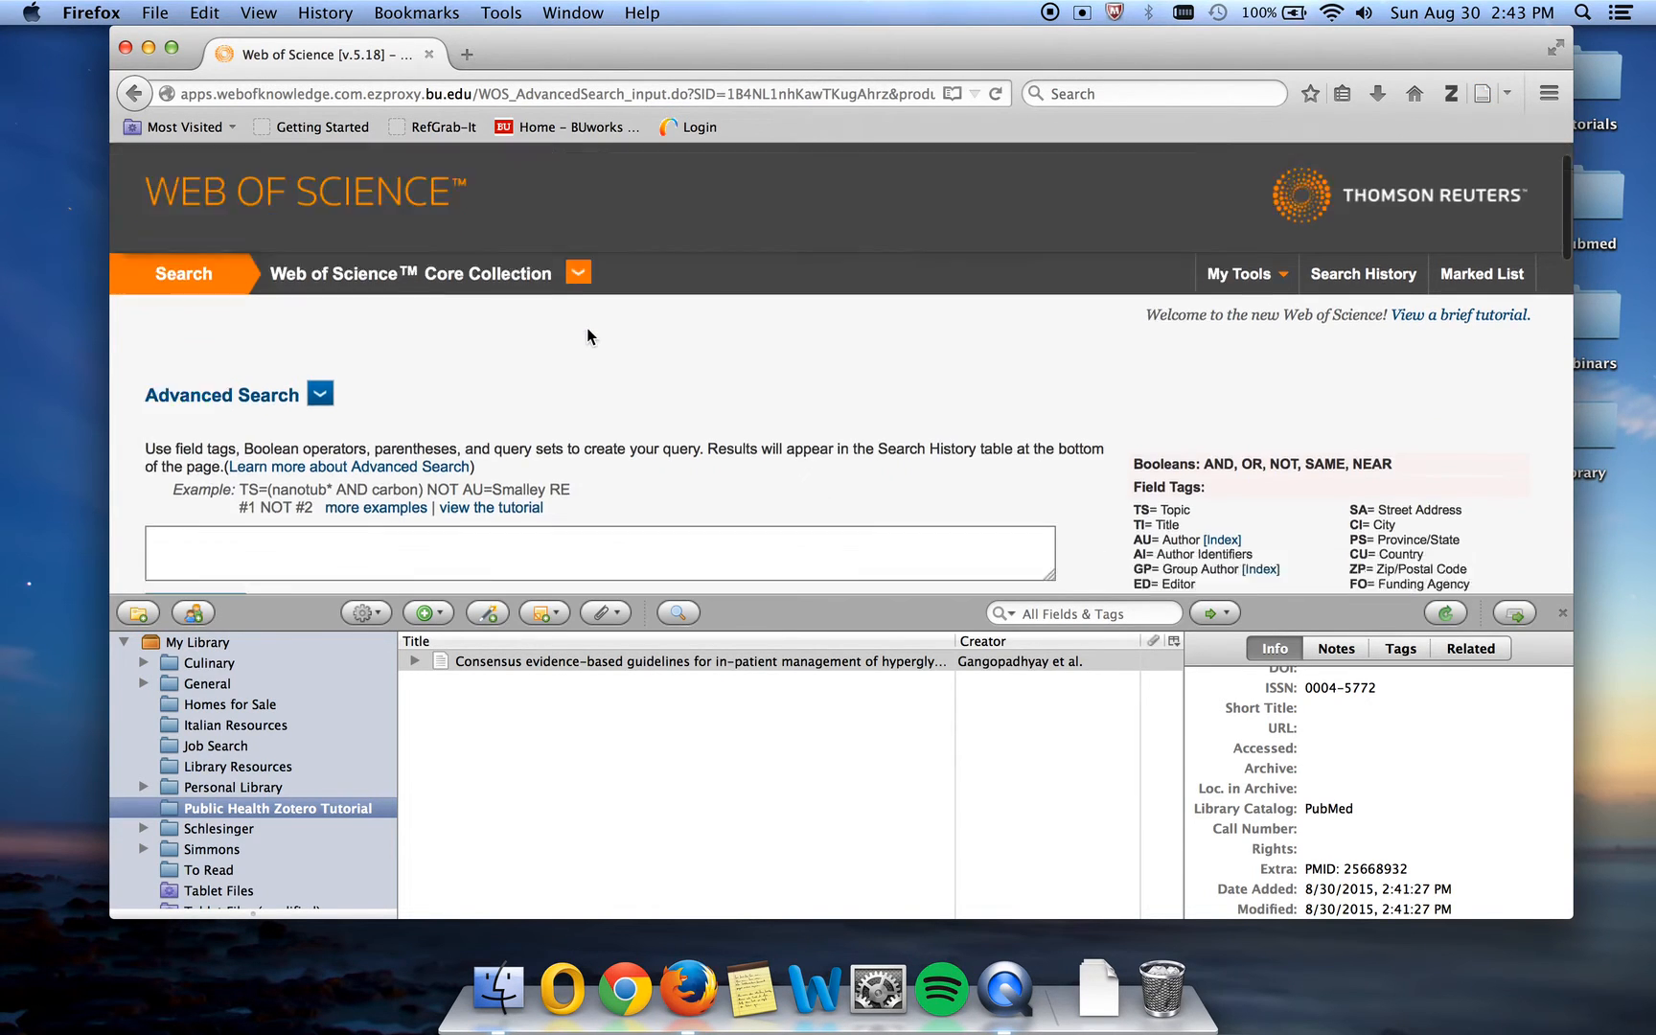
scroll(588, 334, down, 15)
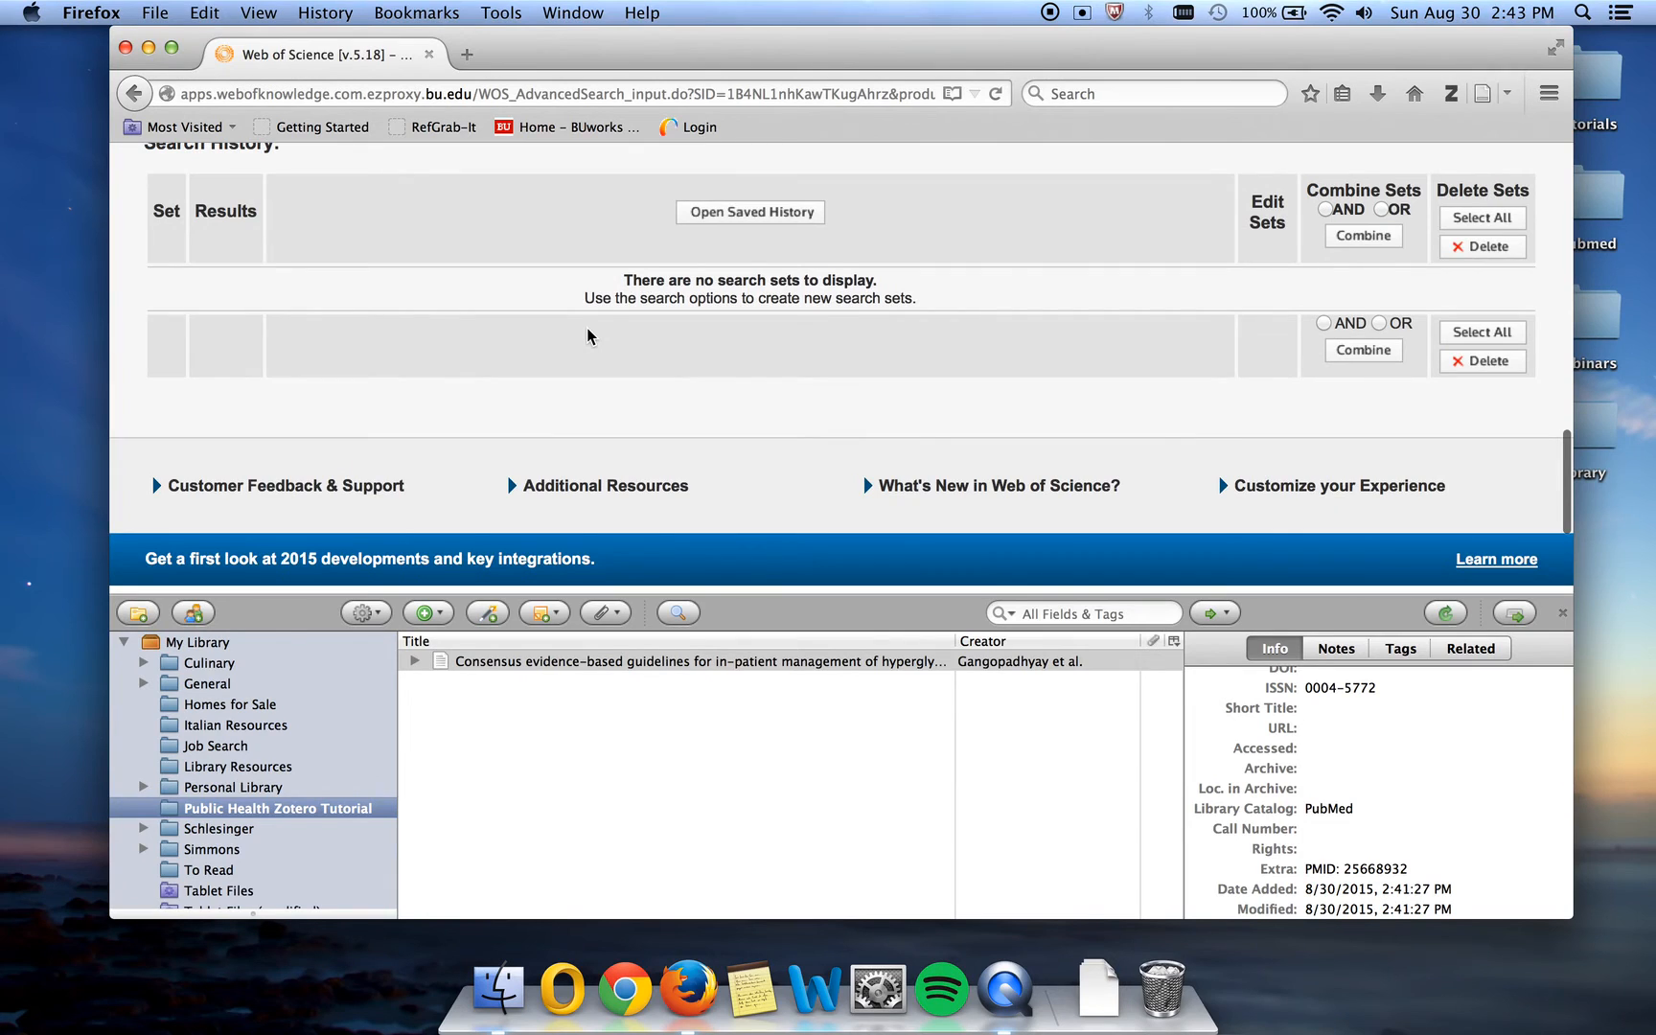
scroll(588, 335, up, 15)
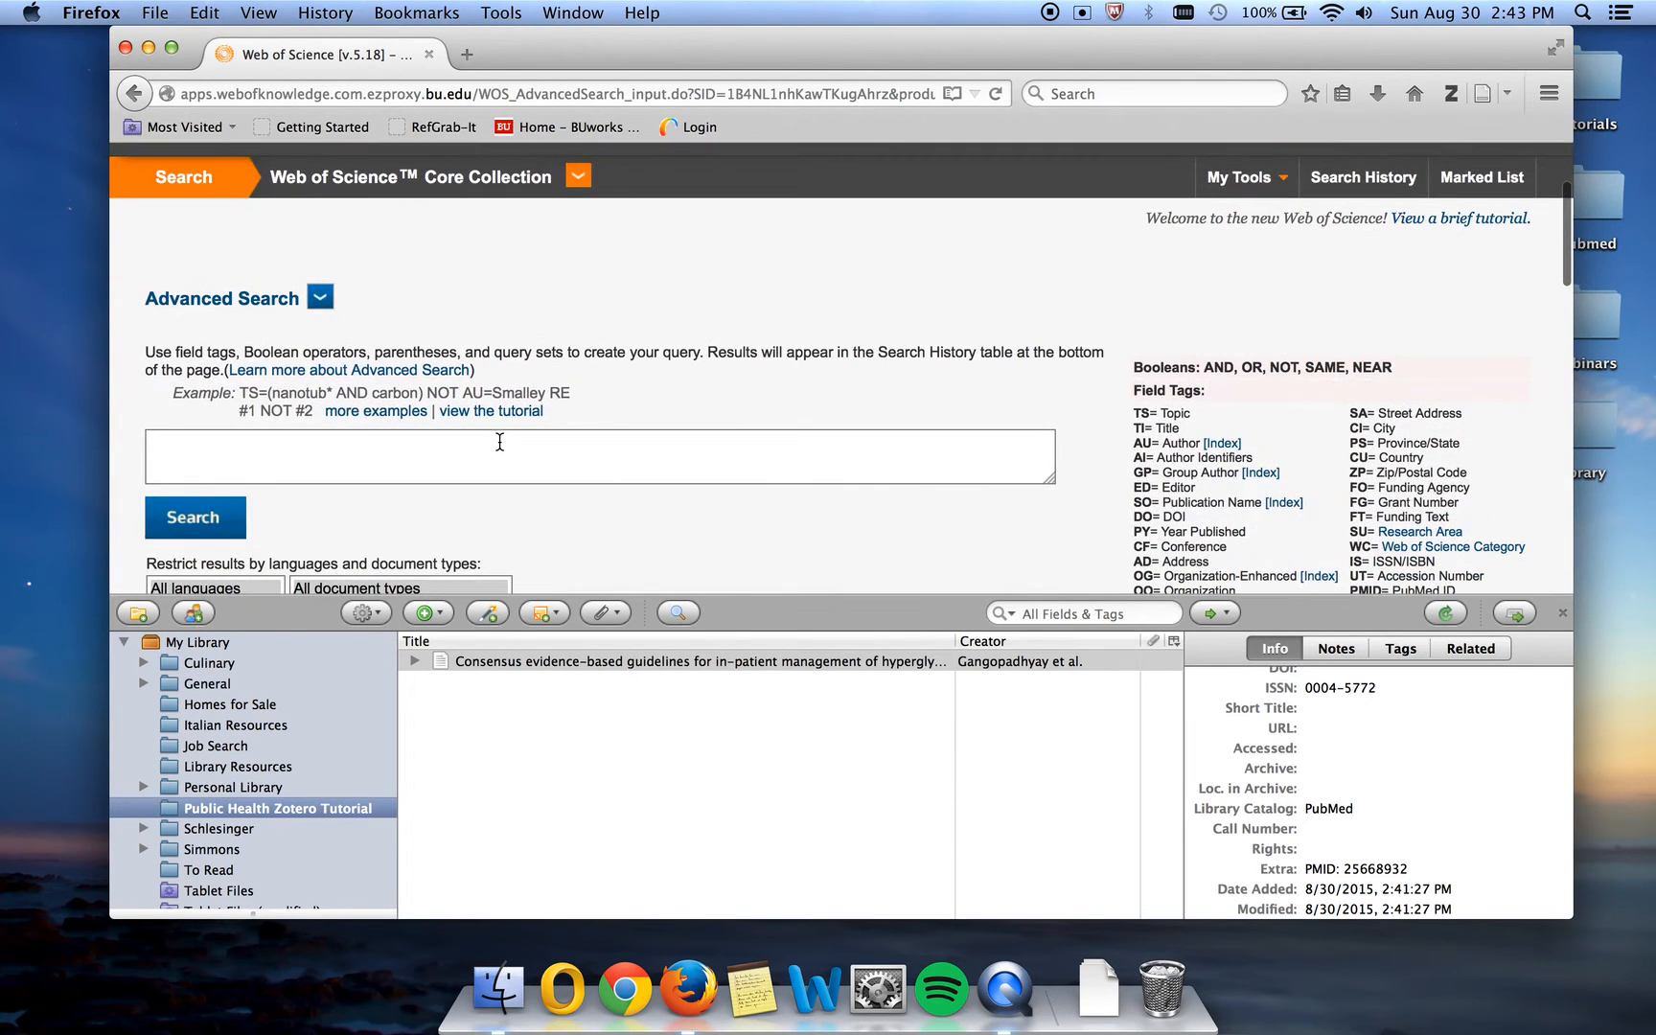
Enter and run the advanced query TS=diabet* AND TS=type AND TS=two, giving 25,623 results.
click(499, 441)
text(TS=diabet)
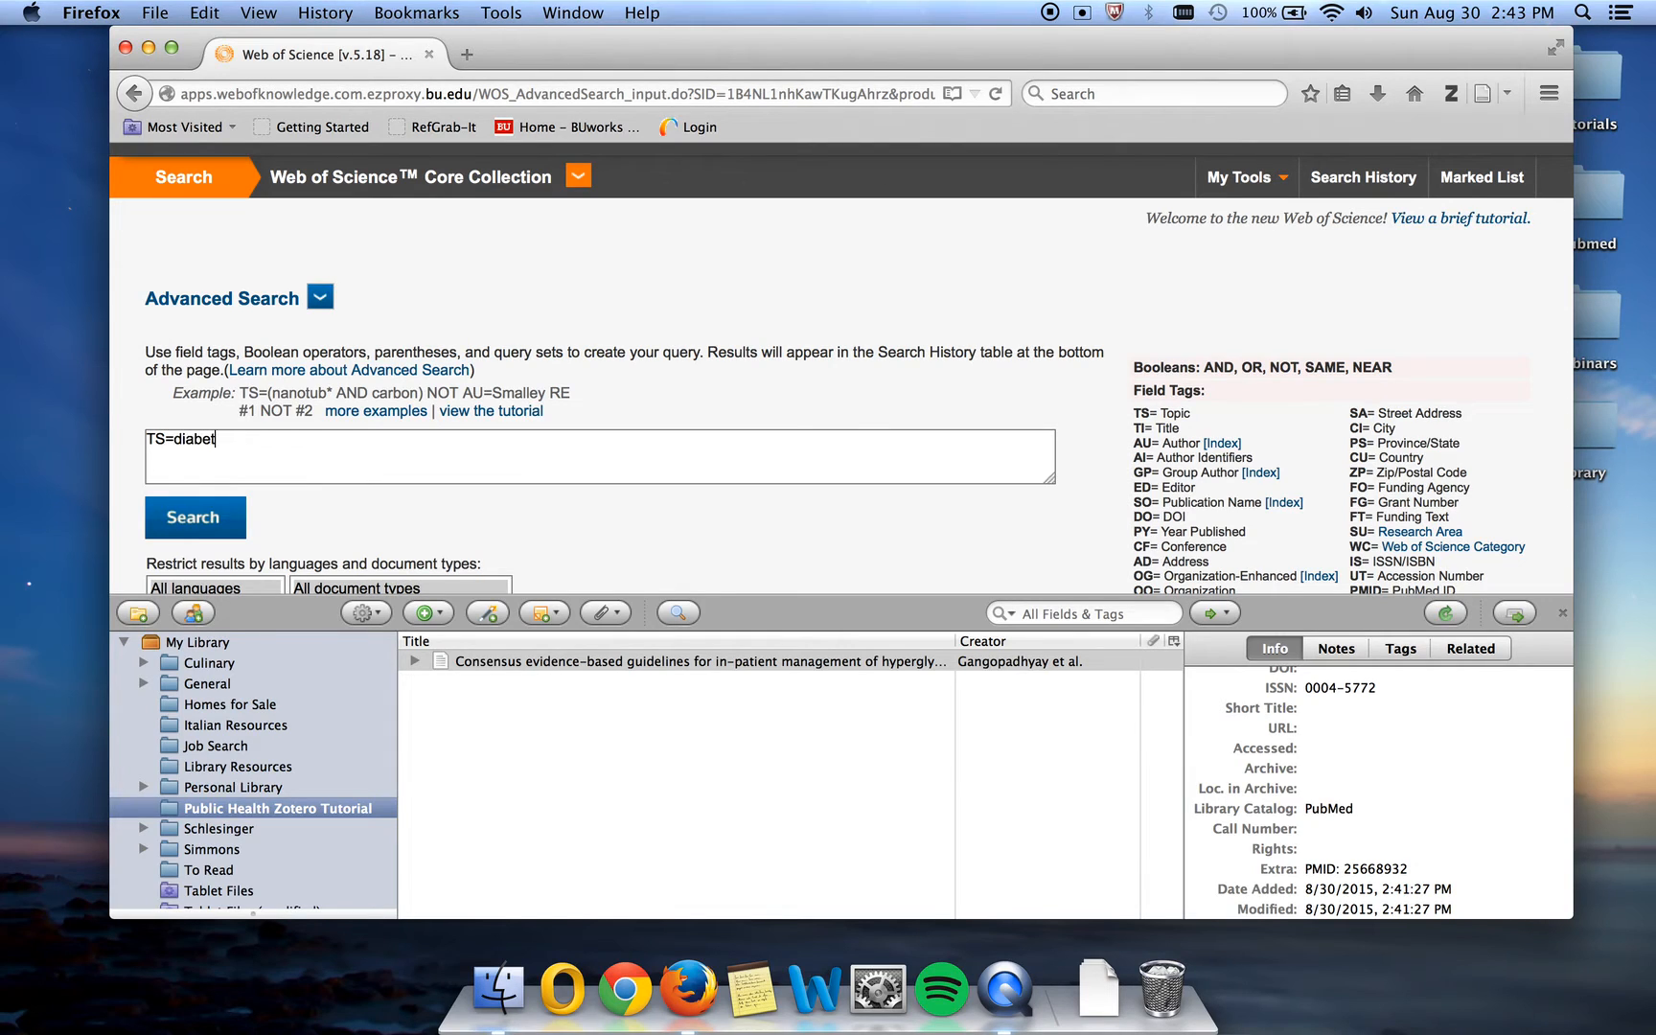
text(* AND TS=type AND TS)
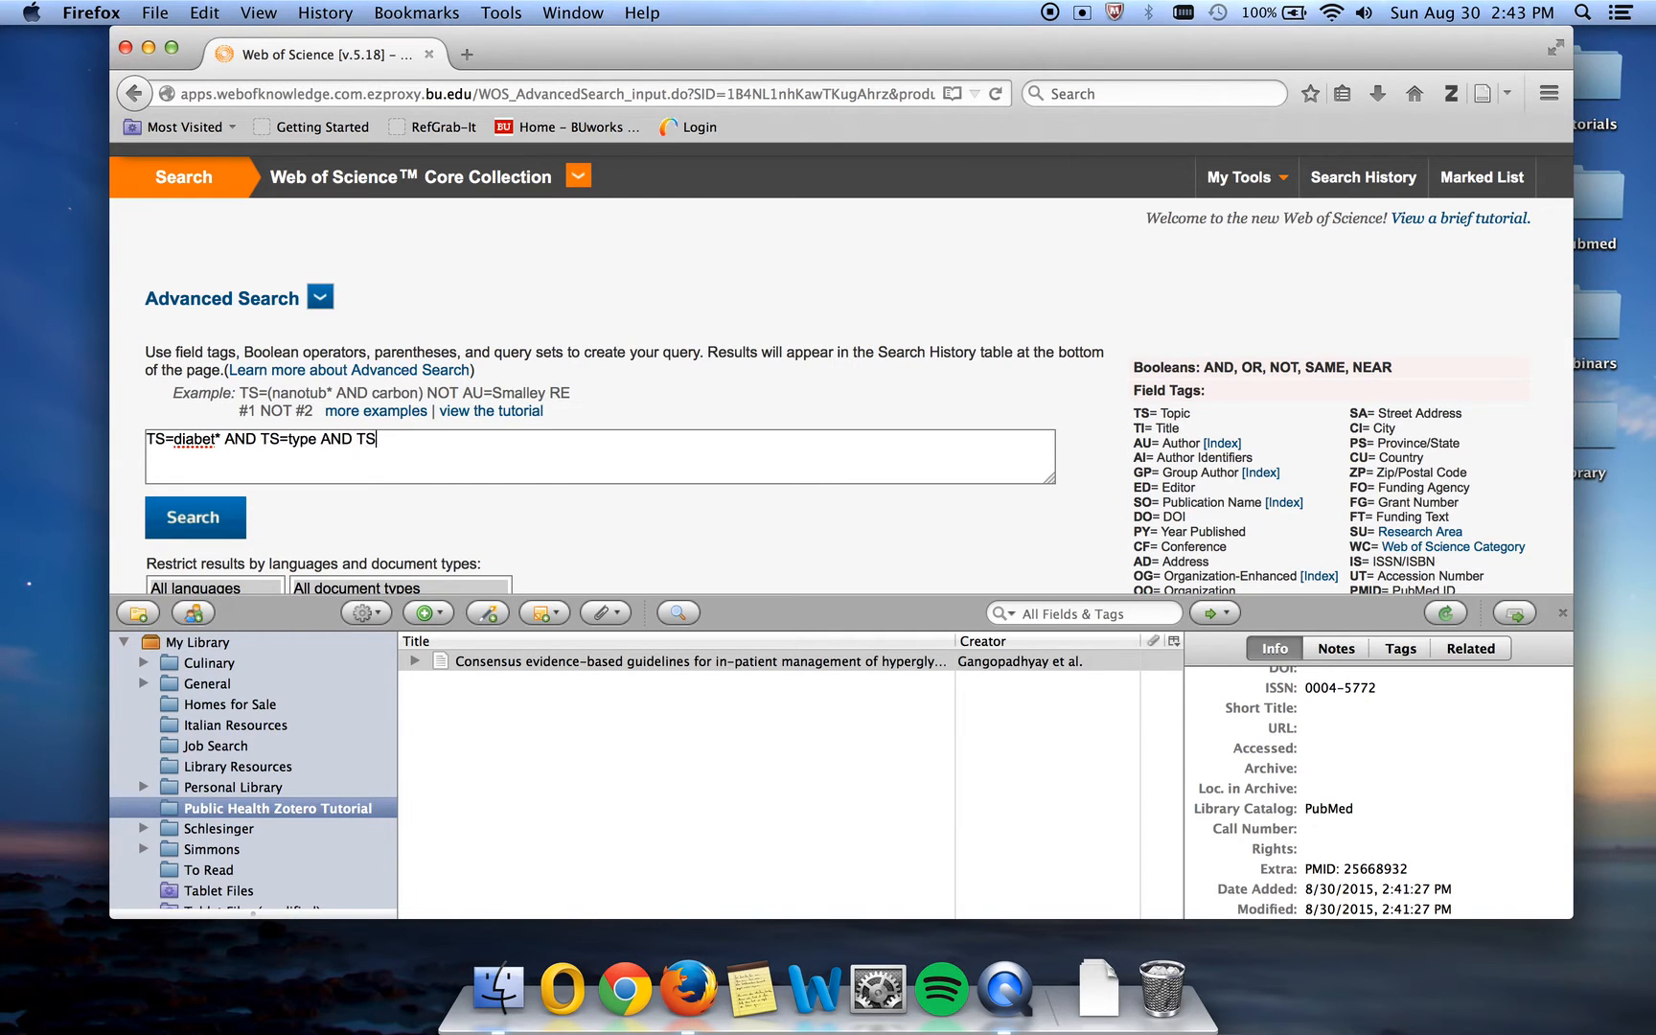
text(=two)
click(213, 521)
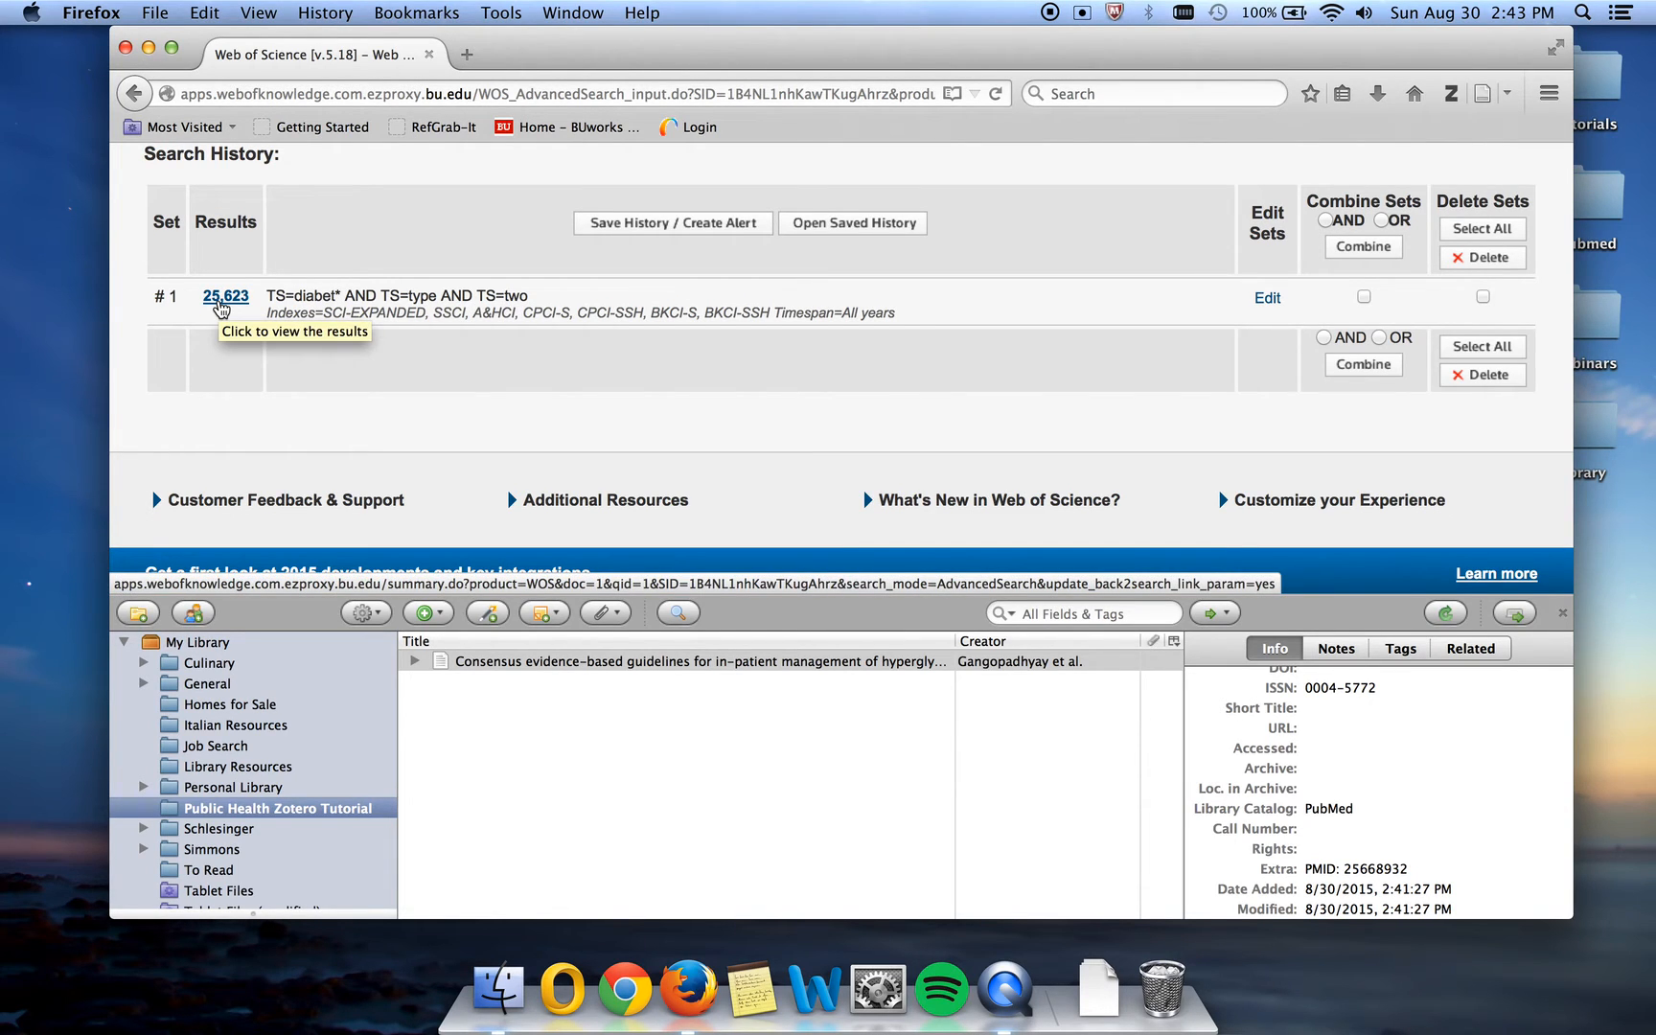
click(220, 303)
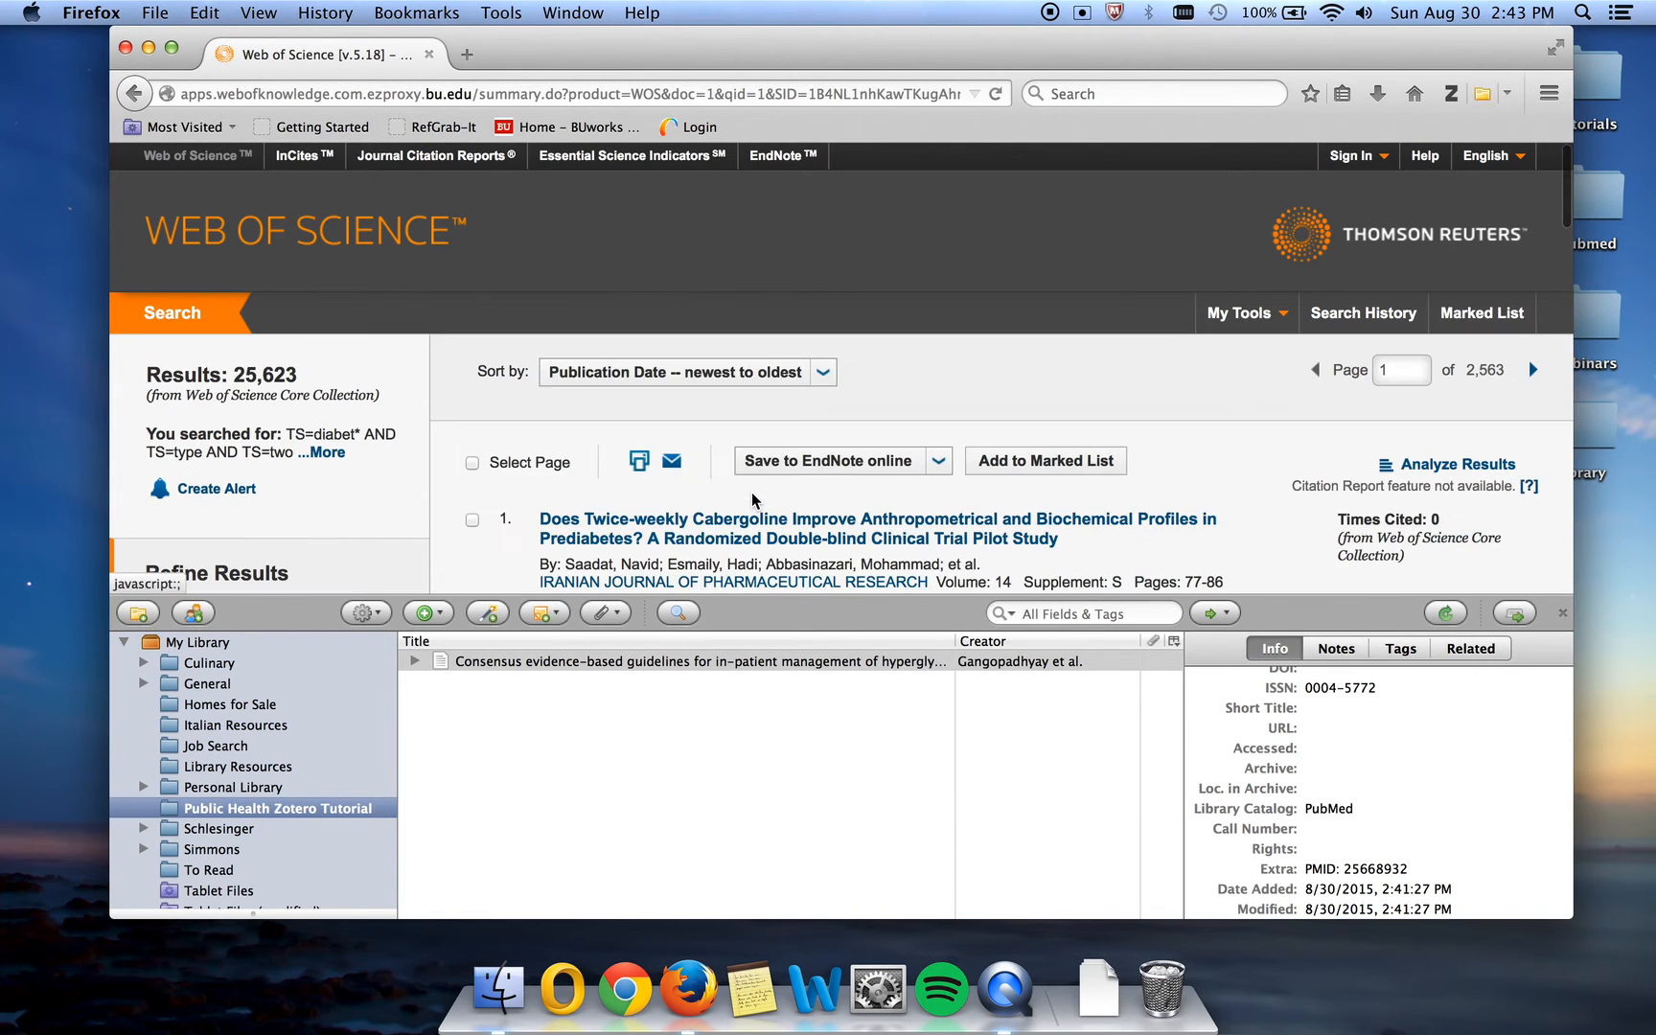
scroll(753, 501, down, 2)
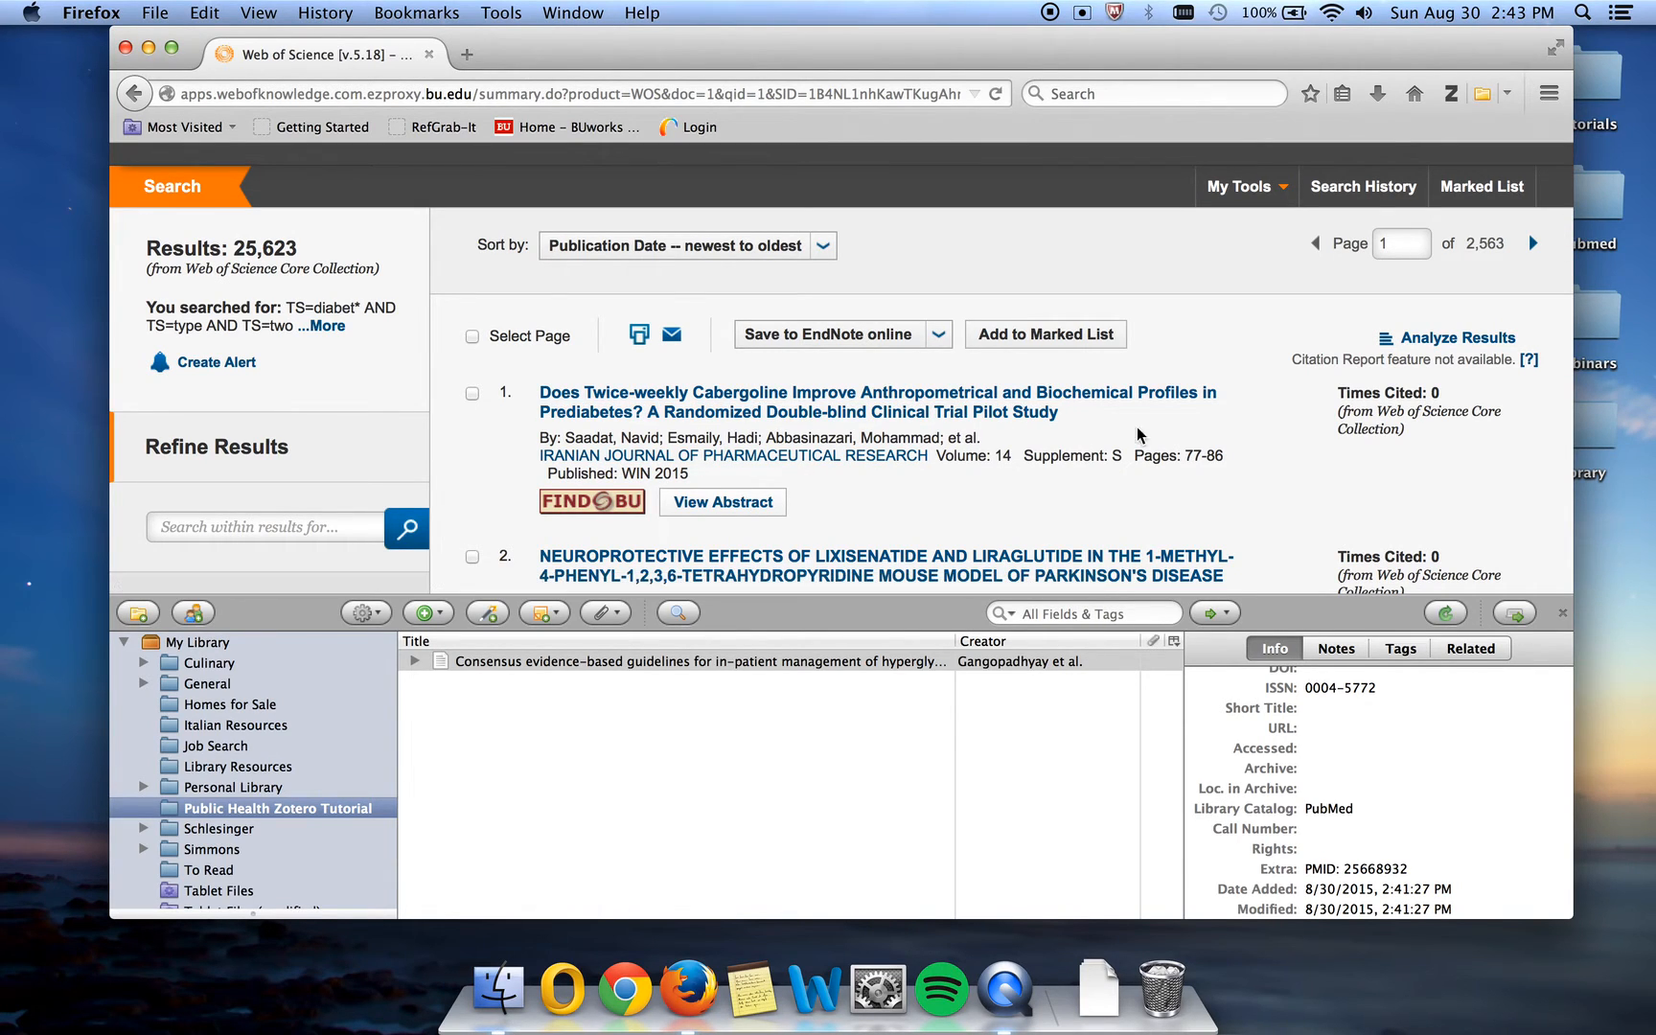
click(1486, 97)
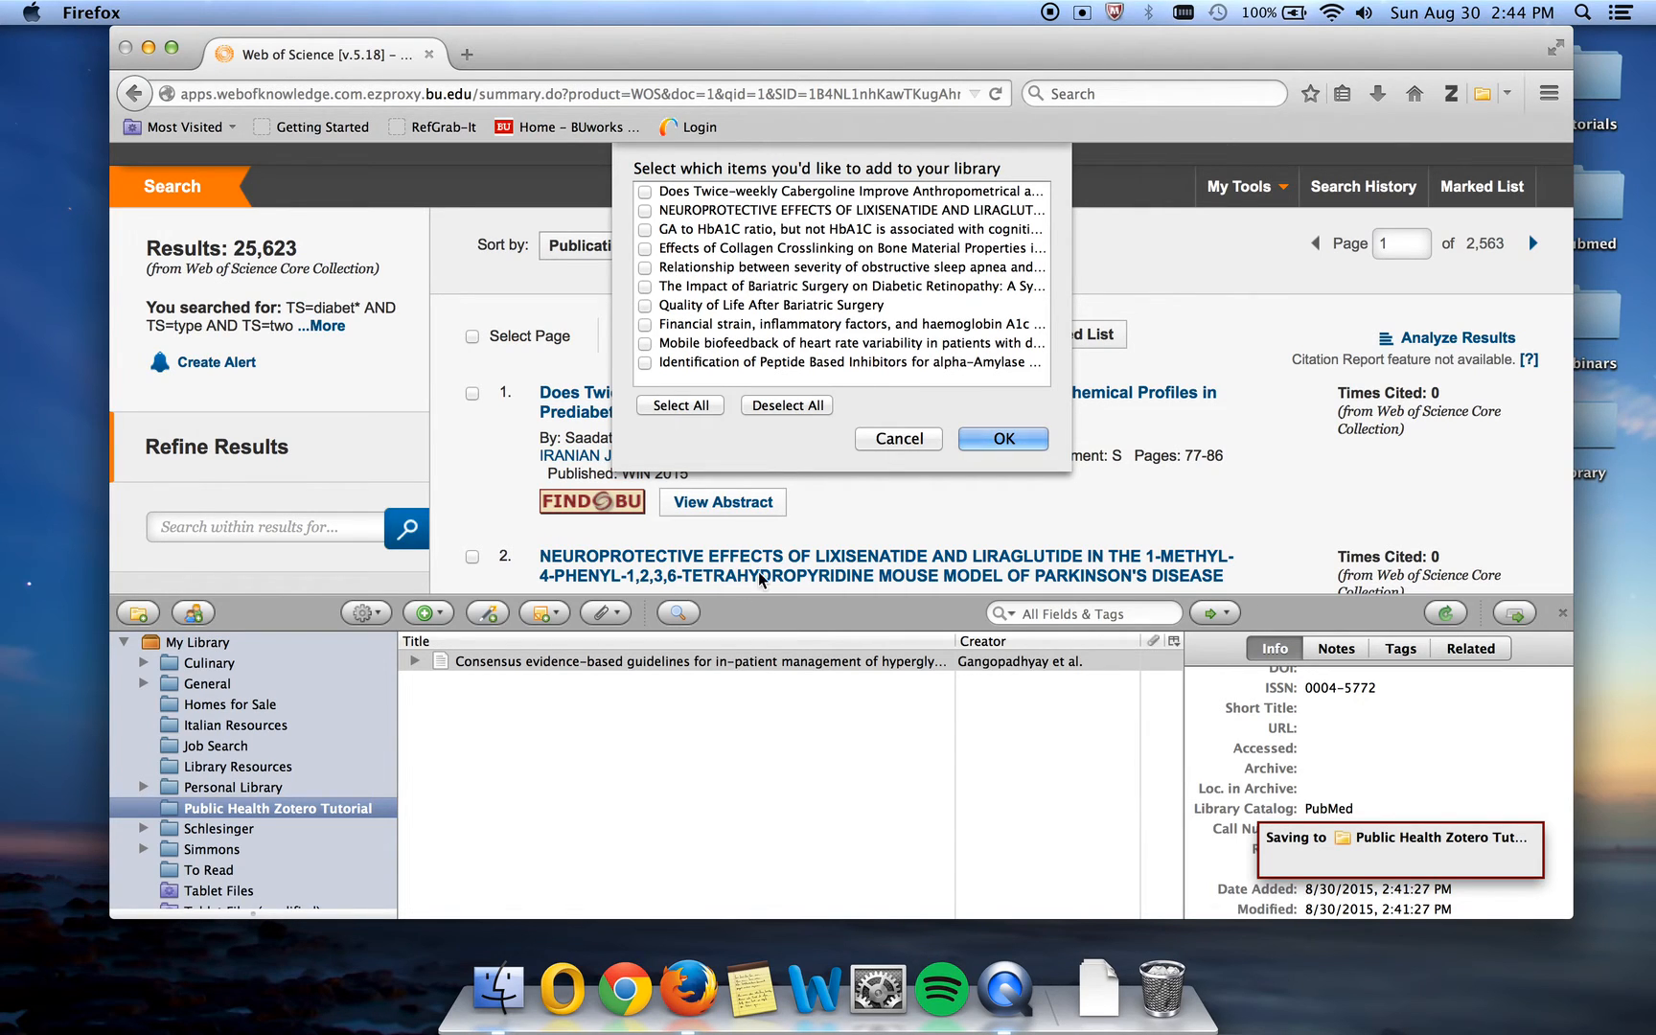
click(897, 443)
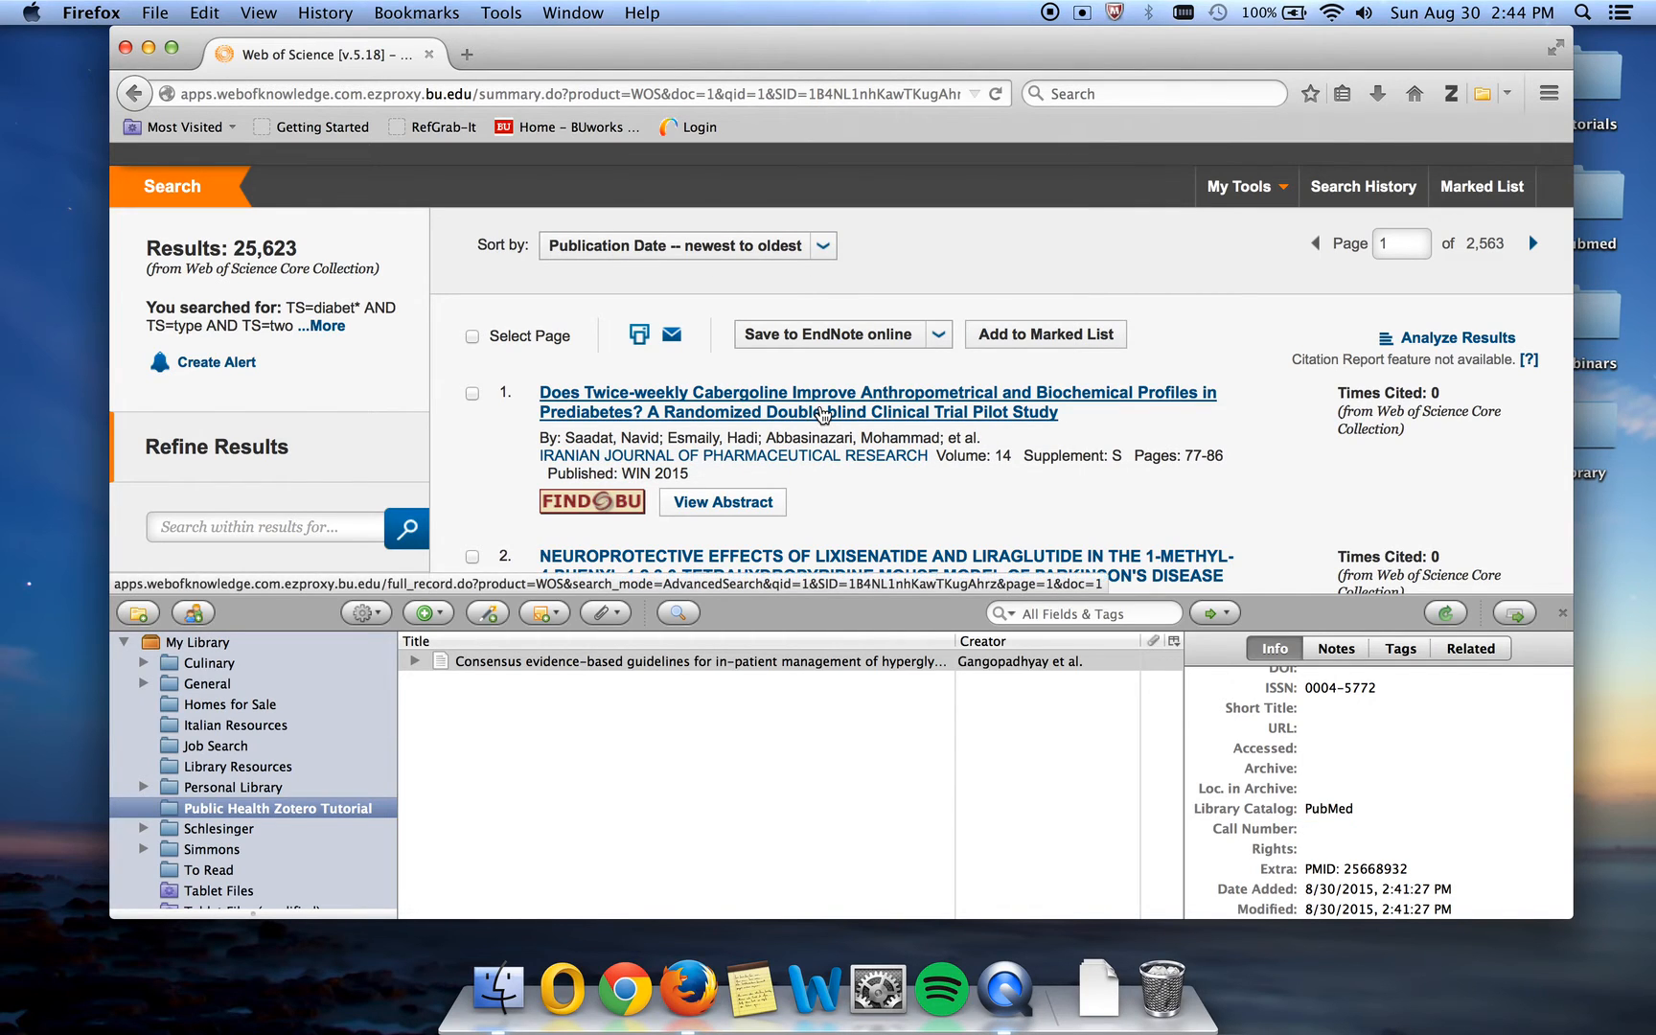
Open the cabergoline prediabetes trial's full record, save it to Zotero, and view the saved item.
click(827, 412)
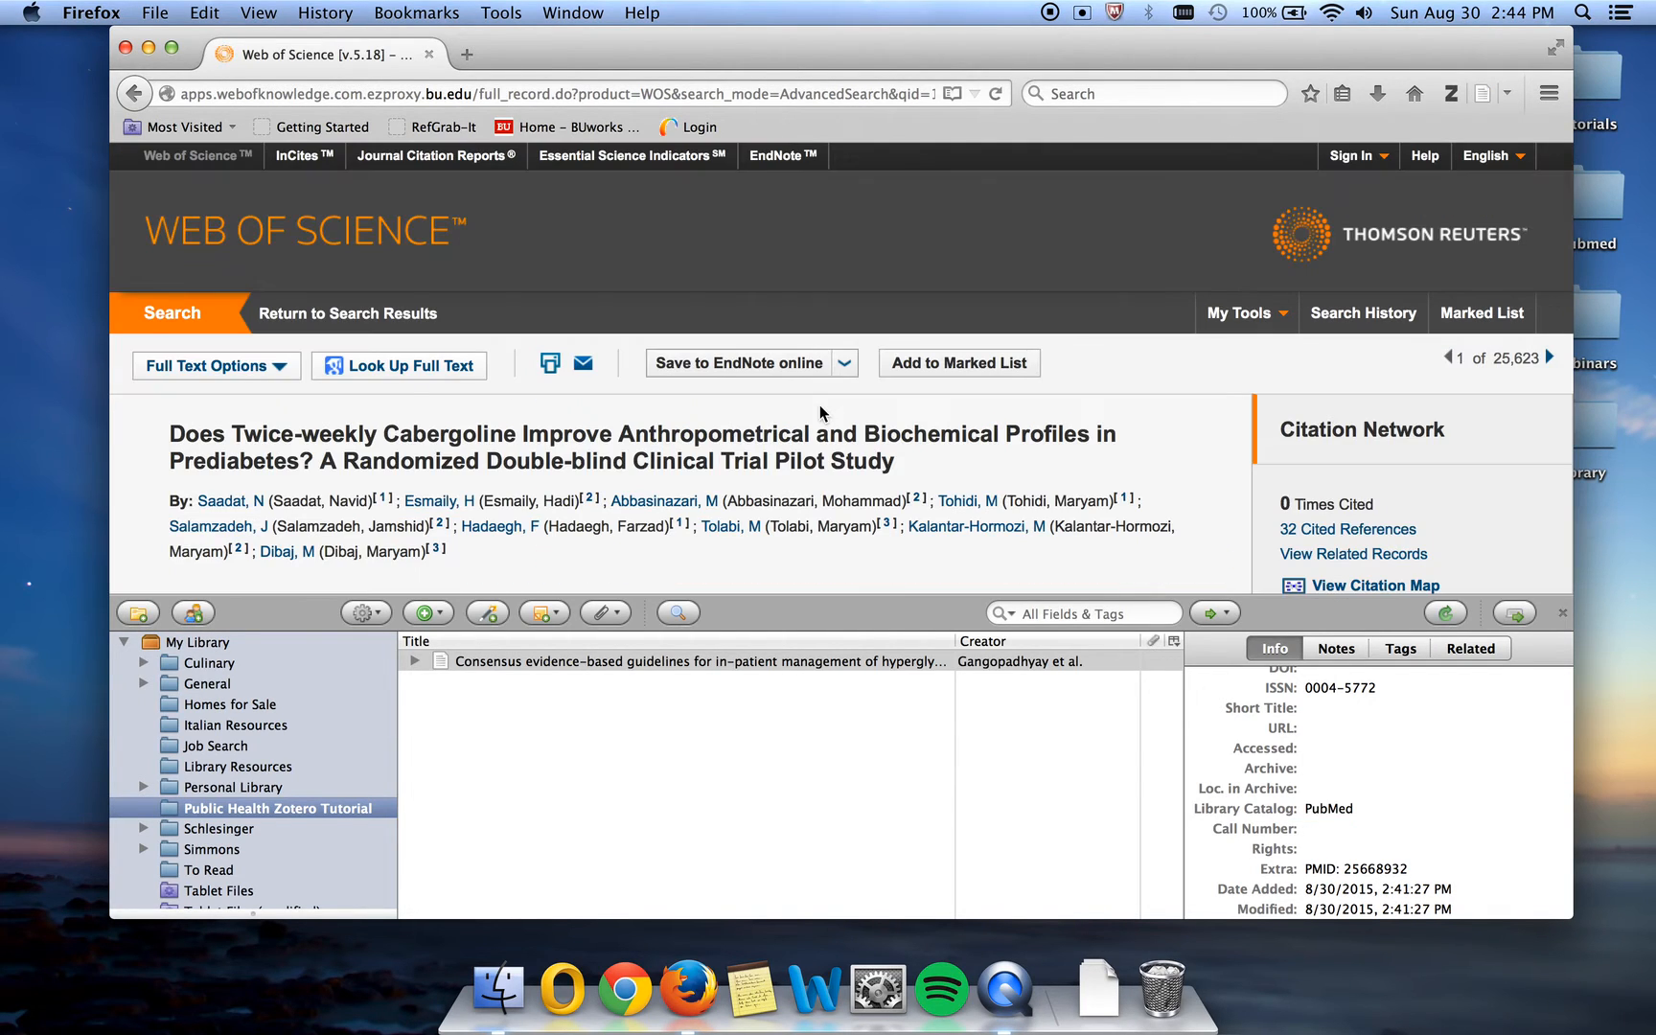
click(1477, 100)
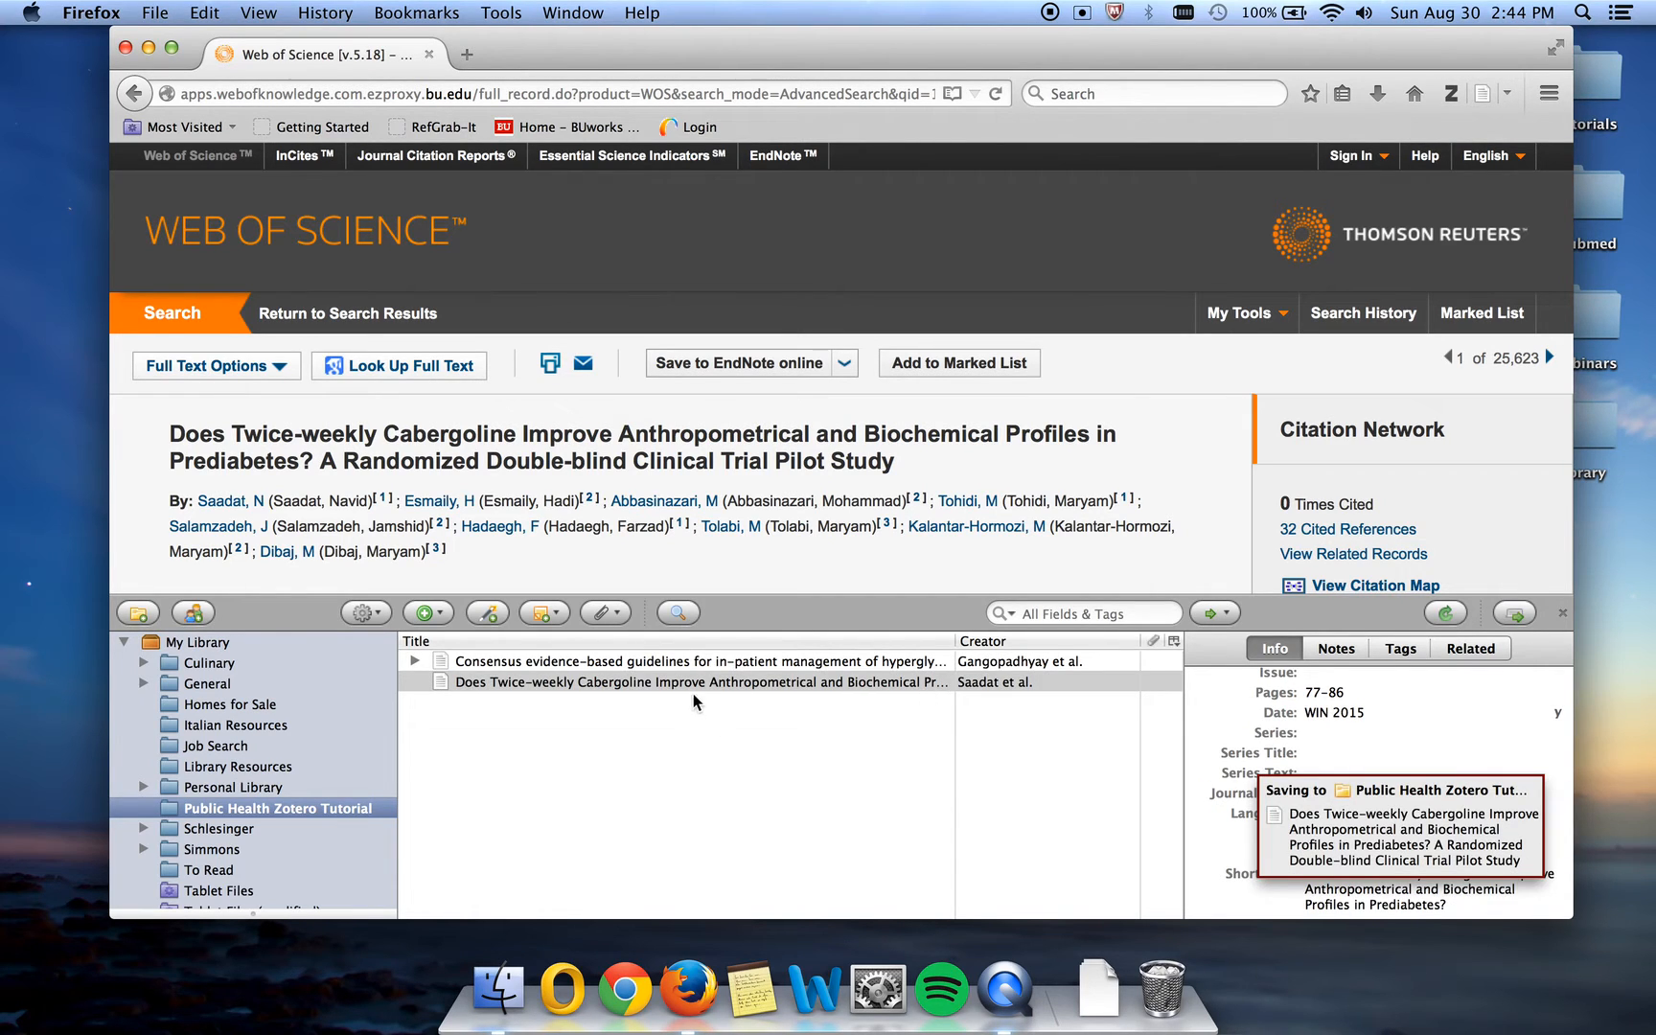
click(868, 691)
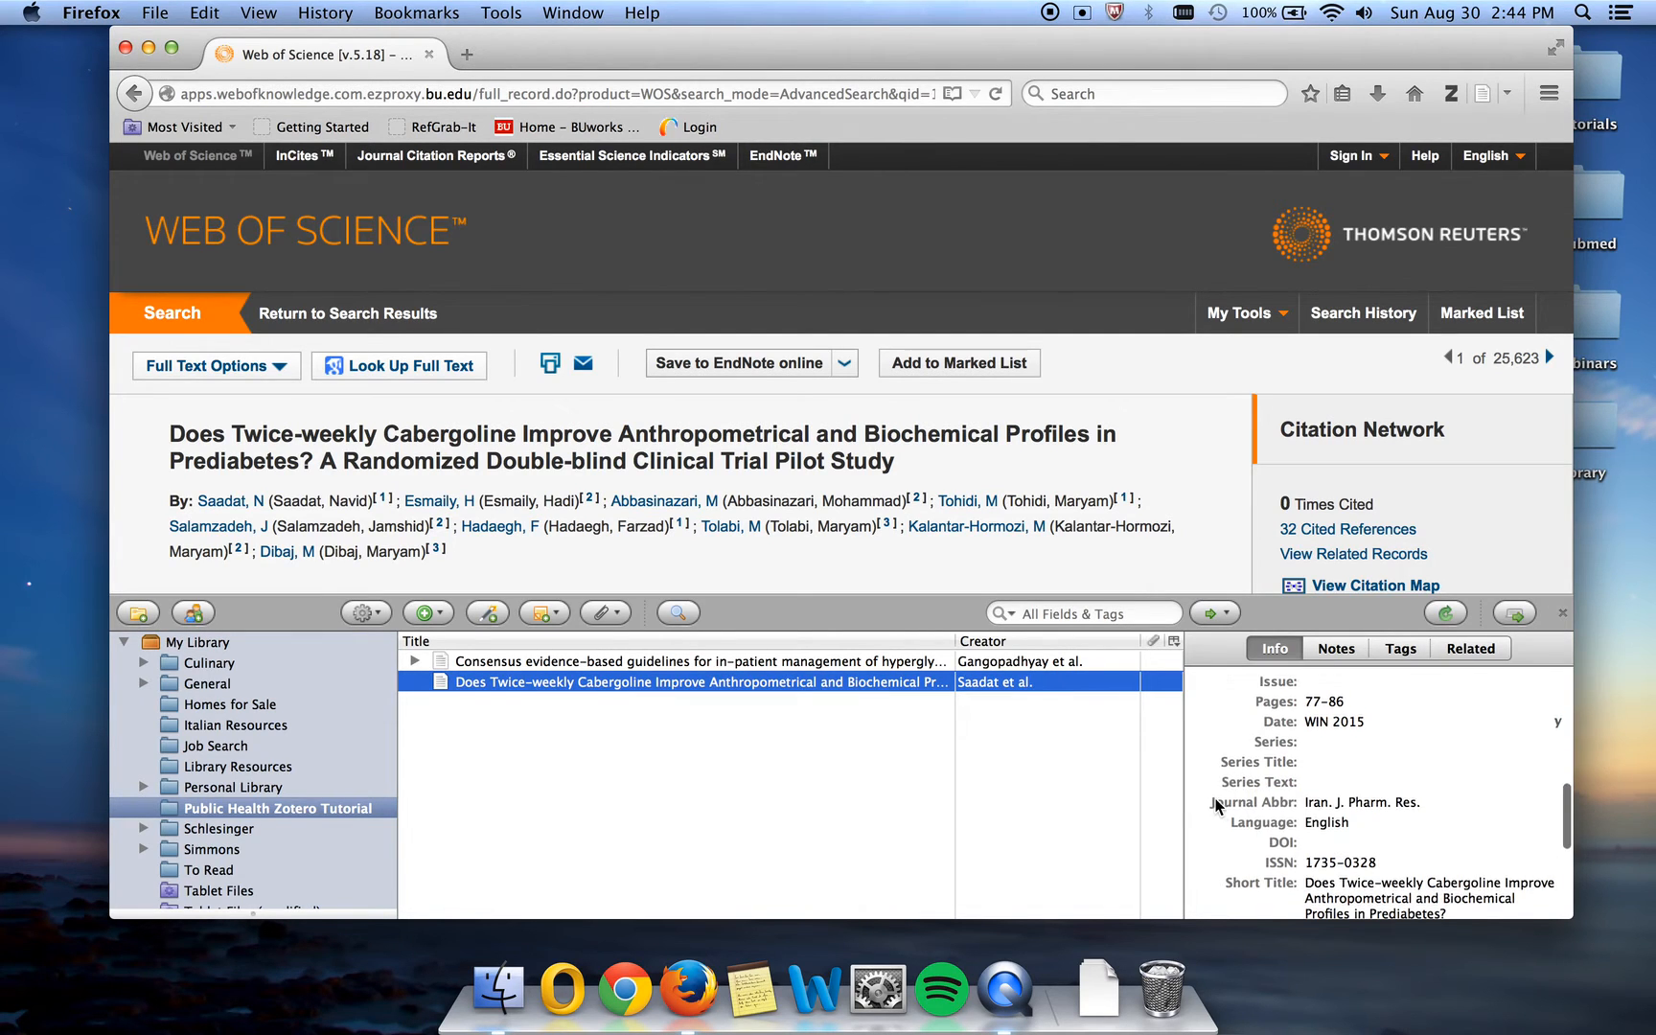
scroll(1215, 805, up, 5)
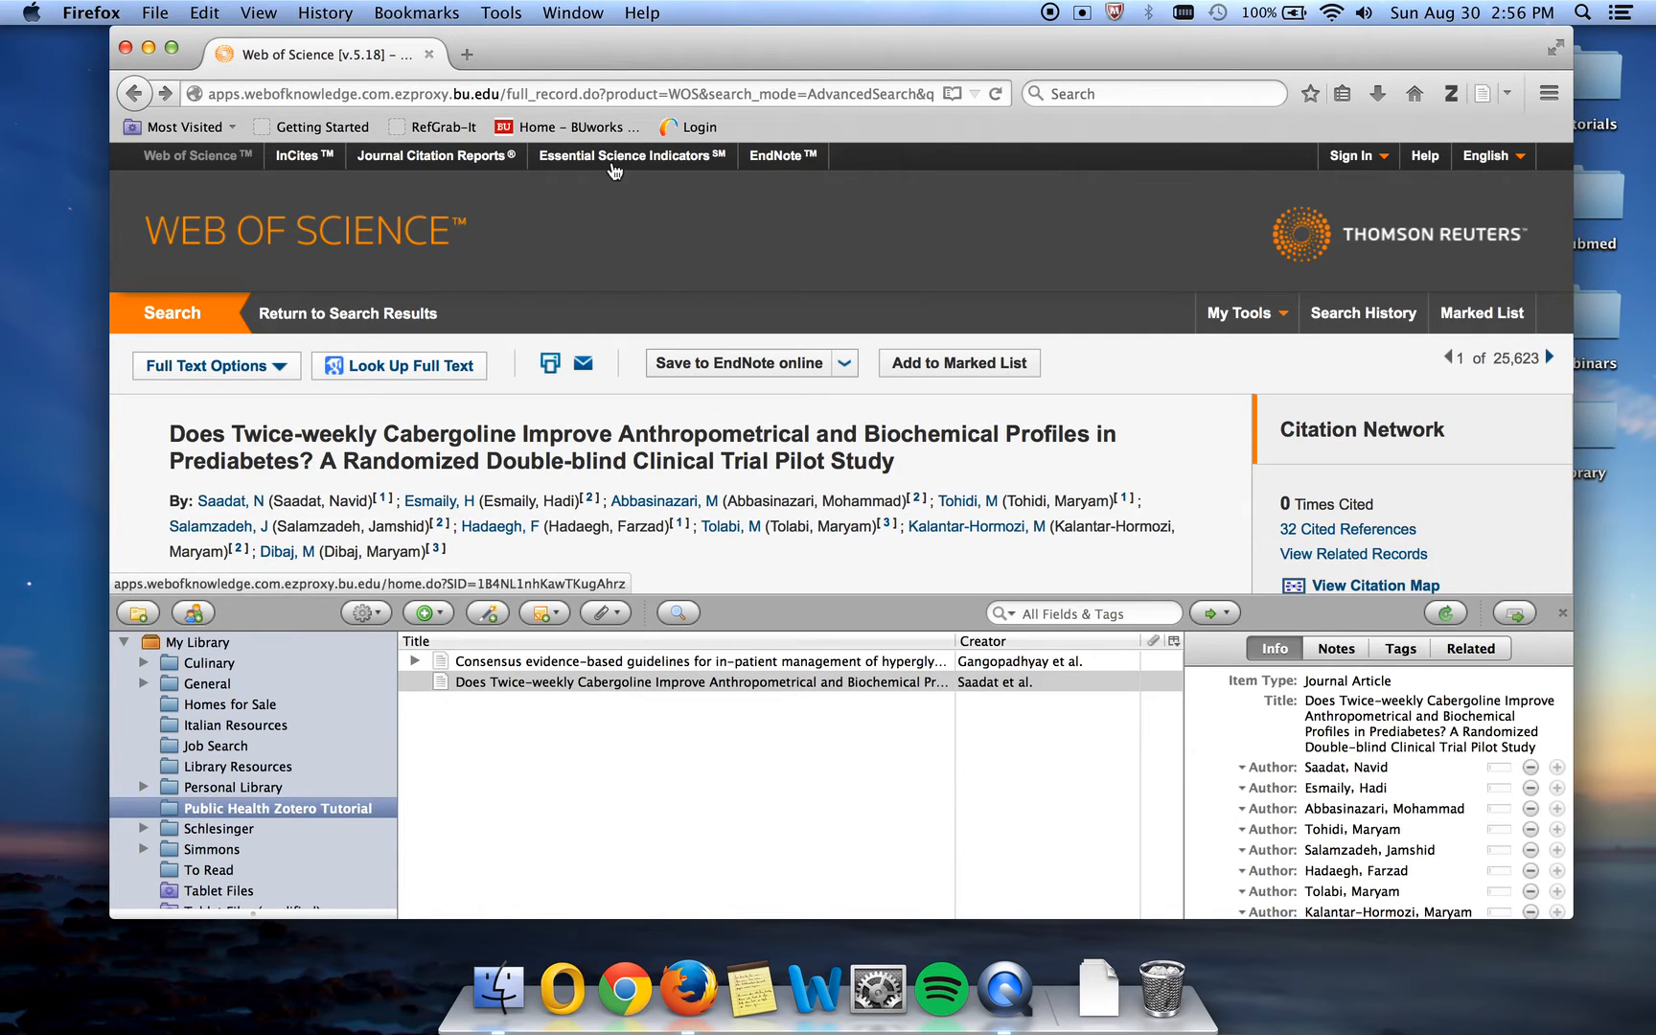
Go to medlib.bu.edu and open POPLINE from the library's P databases list.
click(554, 93)
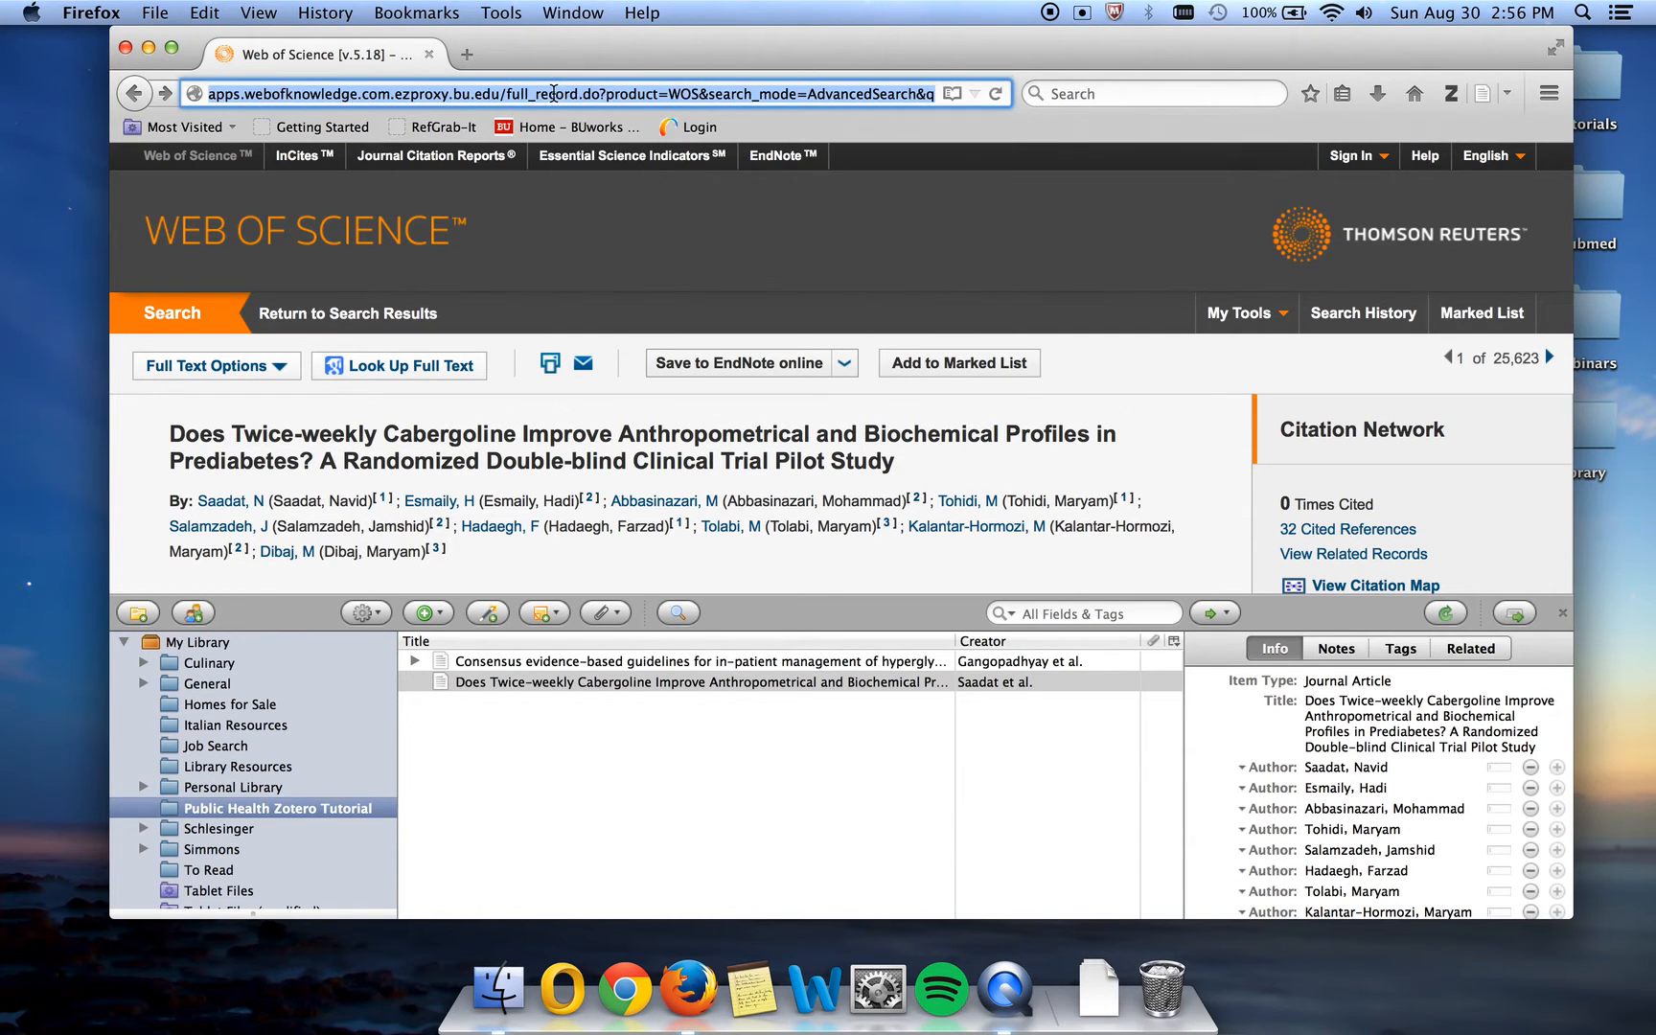
text(medlib.bu.edu)
key(Return)
mouse_move(836, 305)
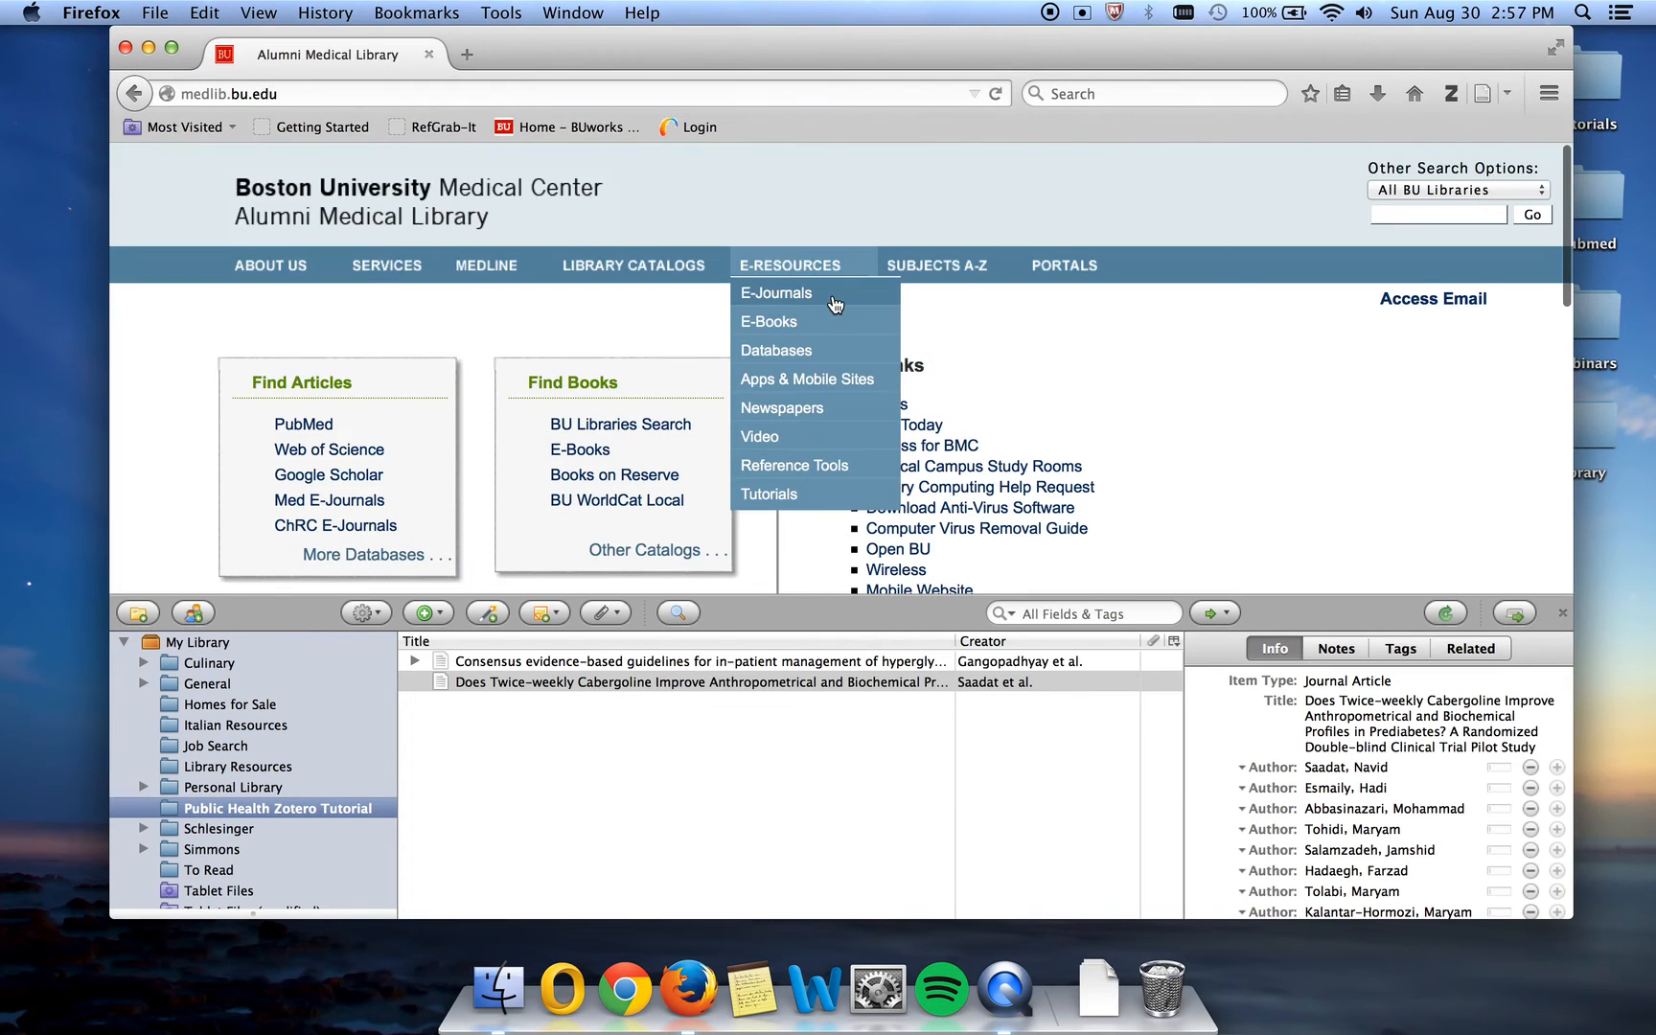
click(779, 350)
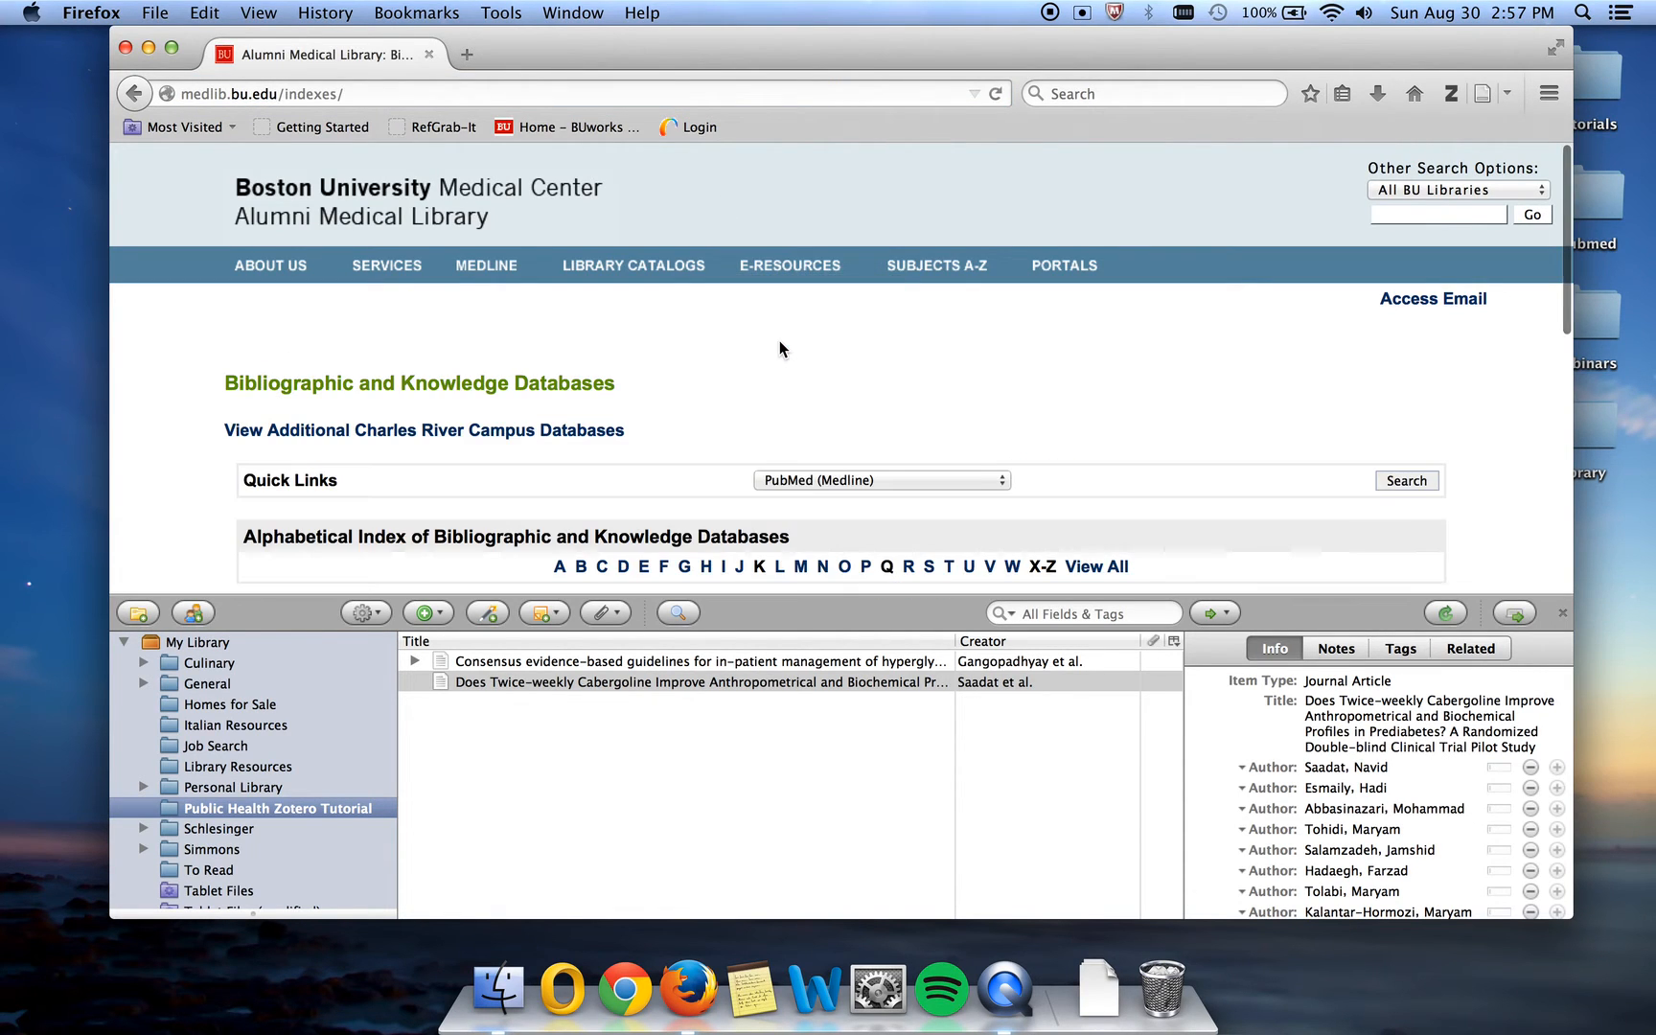
scroll(850, 482, down, 2)
click(865, 484)
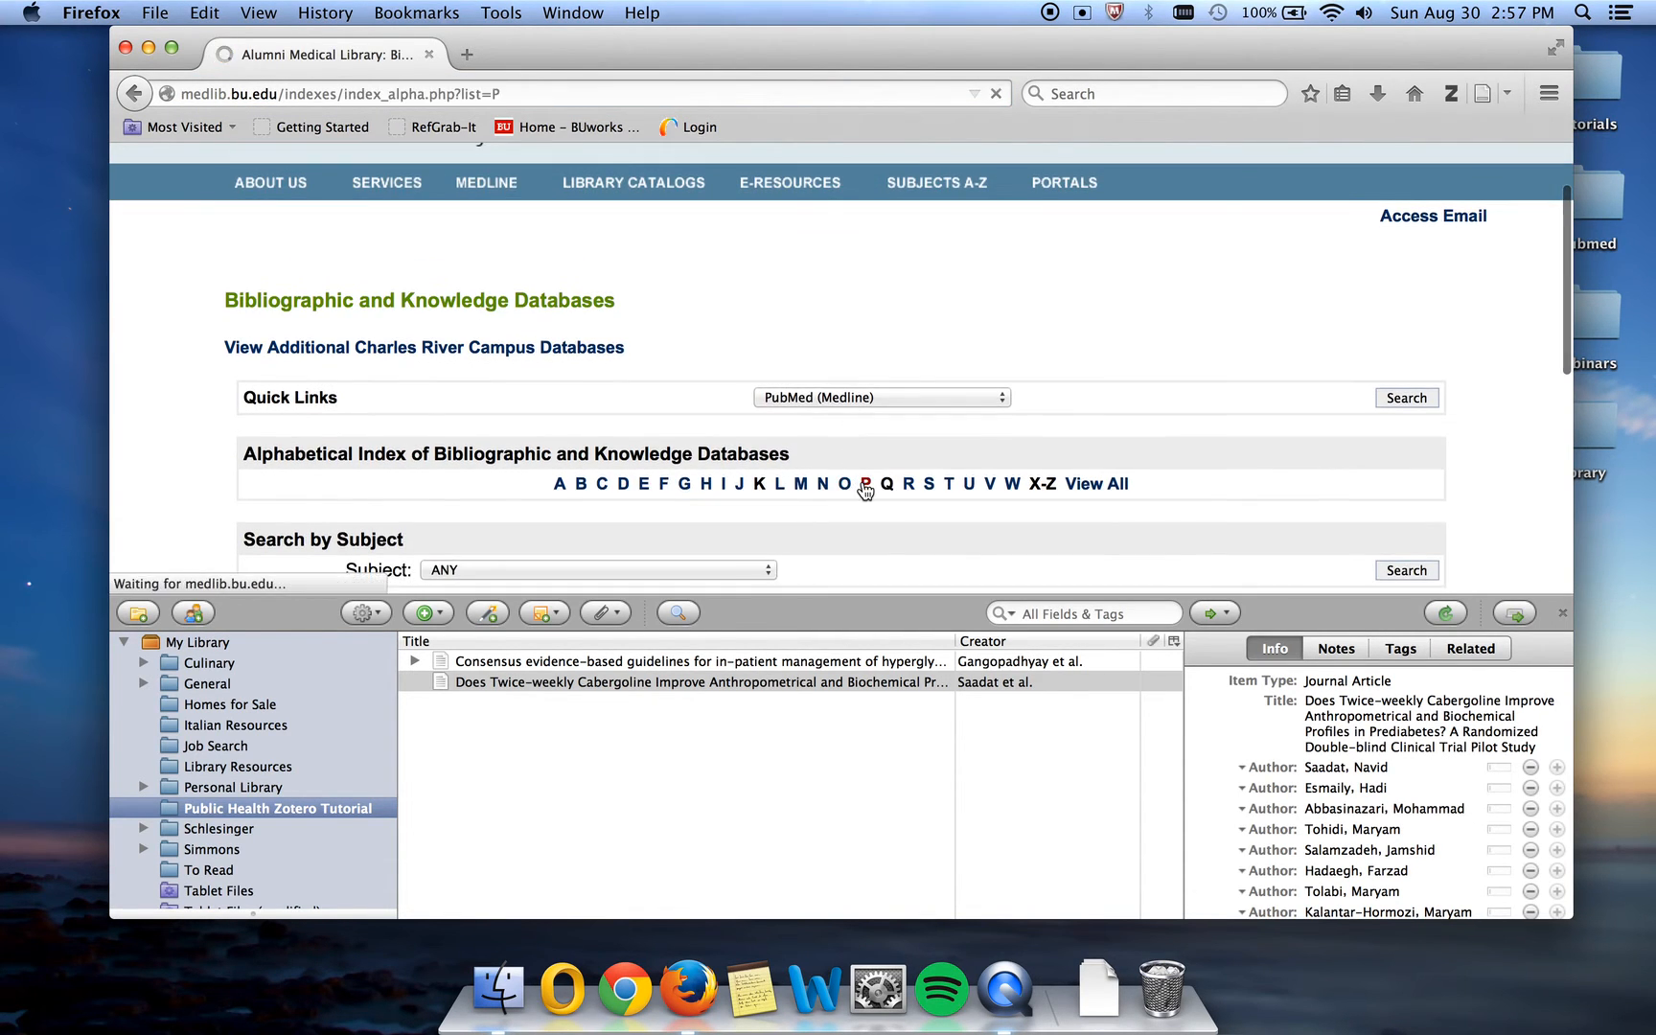
scroll(699, 415, down, 5)
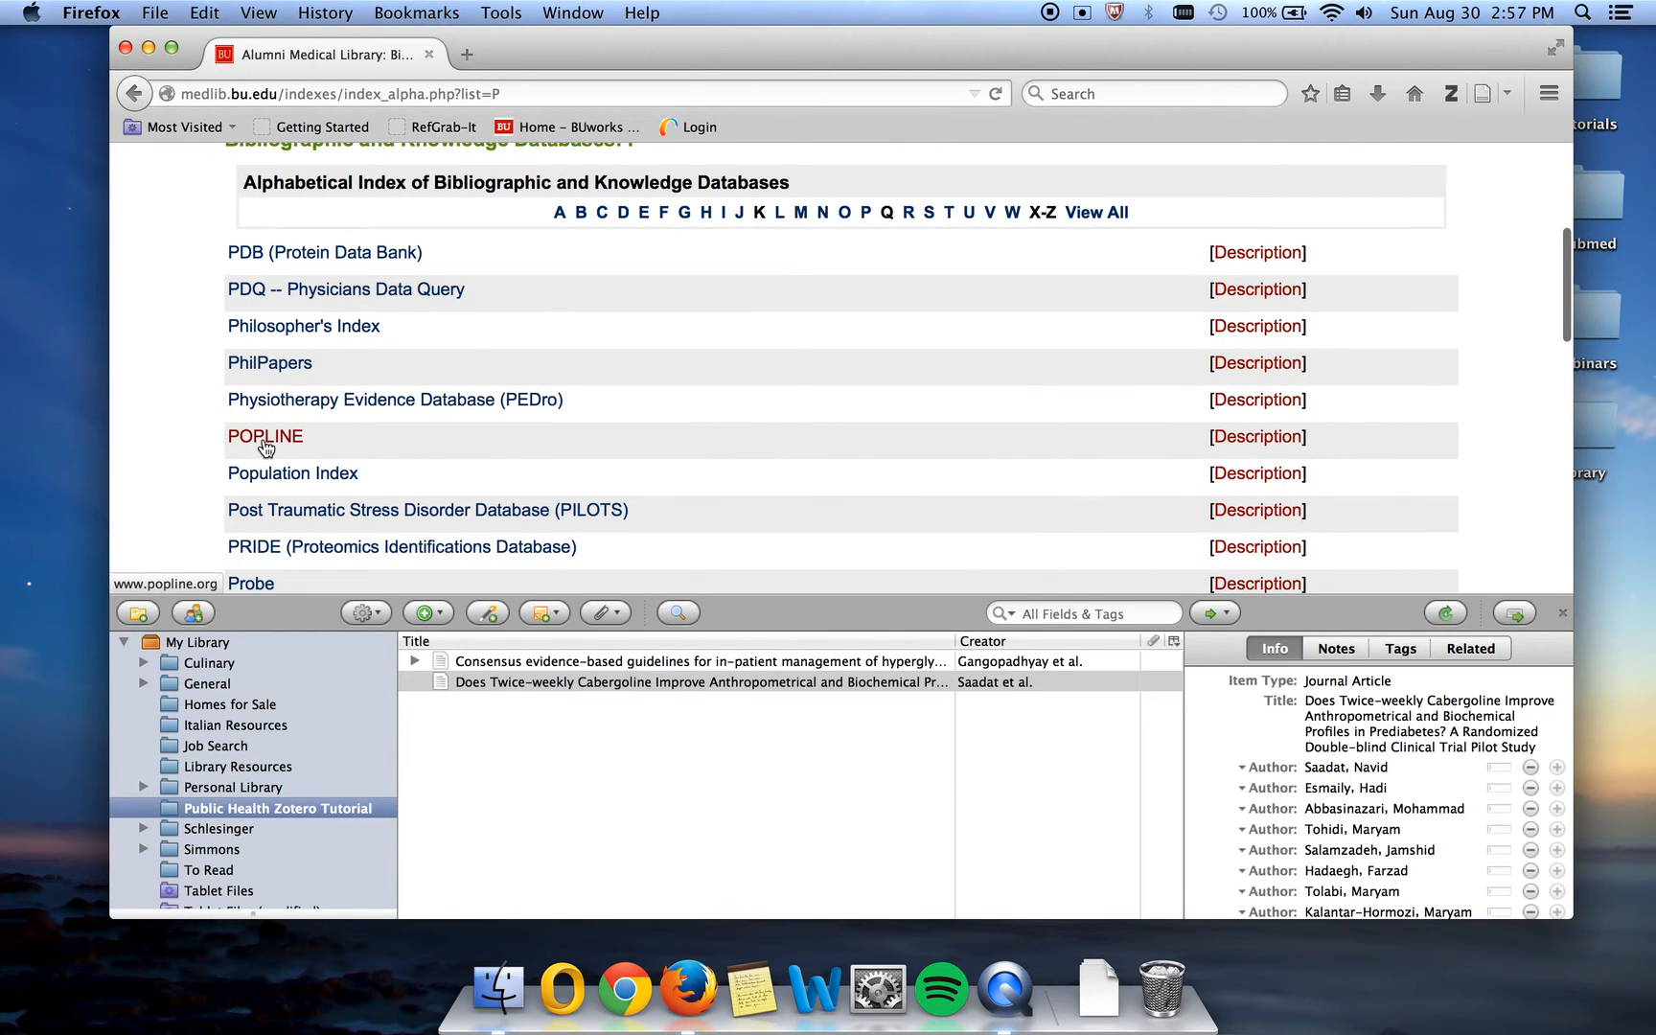
click(265, 438)
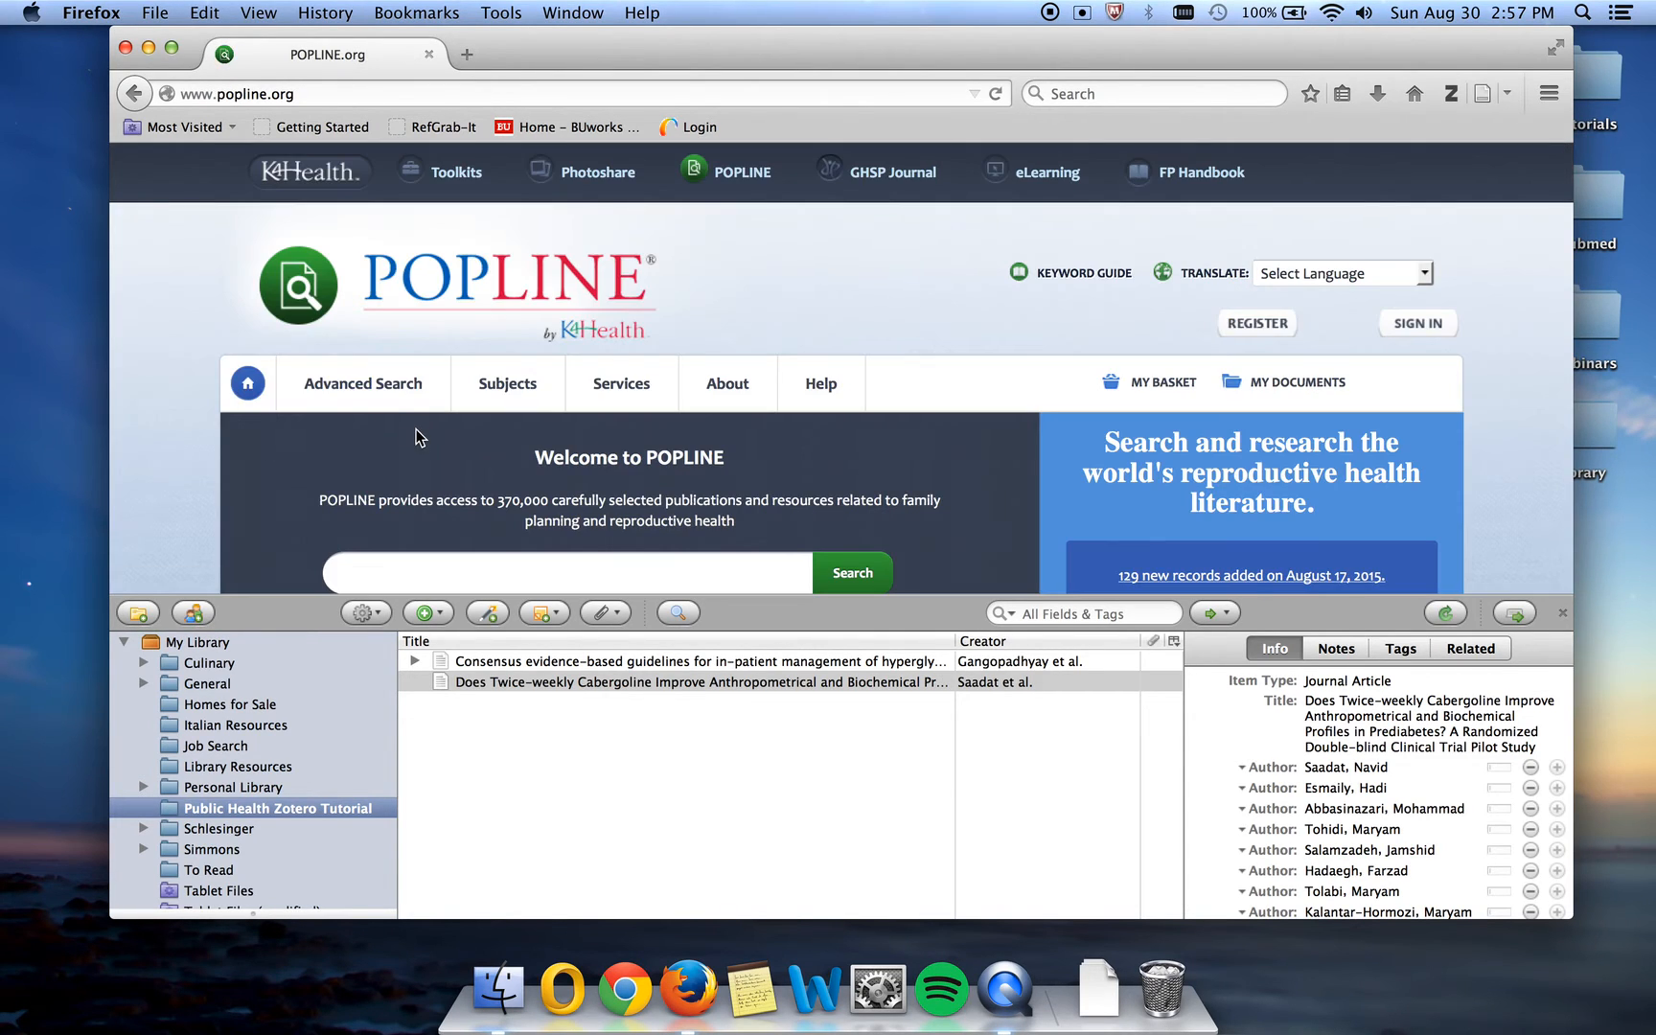
In POPLINE Advanced Search, set Keyword to Diabetes and Region/Country to India.
click(369, 390)
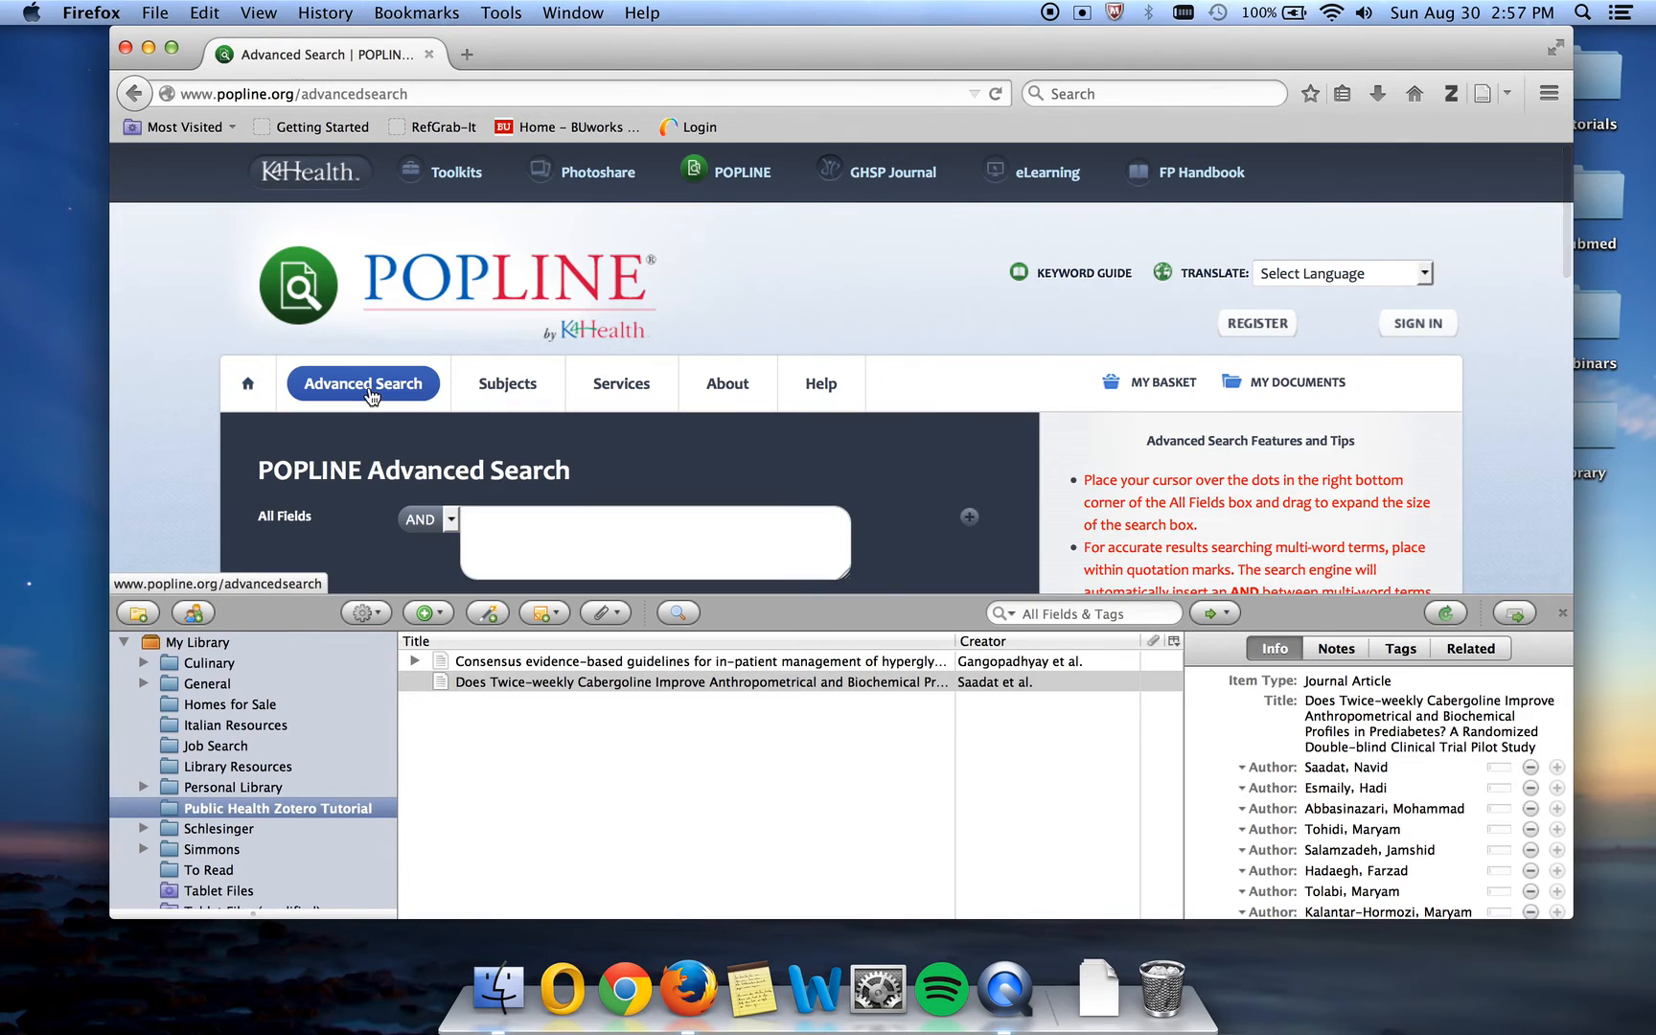
scroll(487, 355, down, 5)
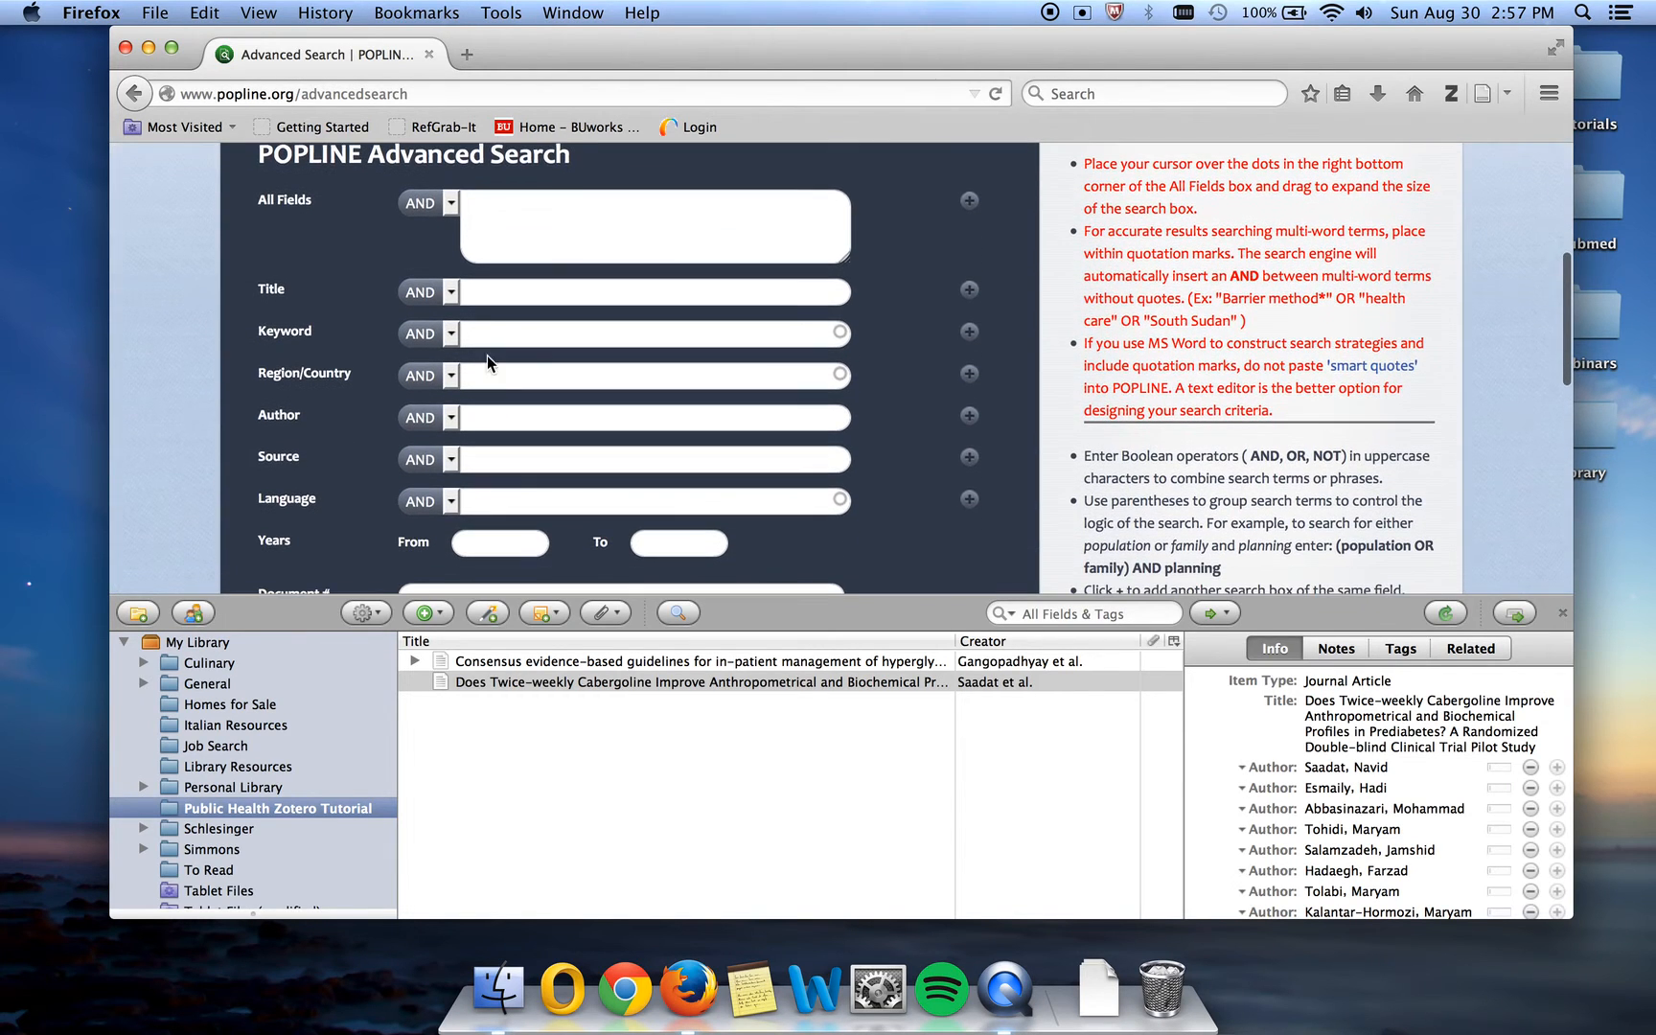
click(489, 337)
text(diabetes)
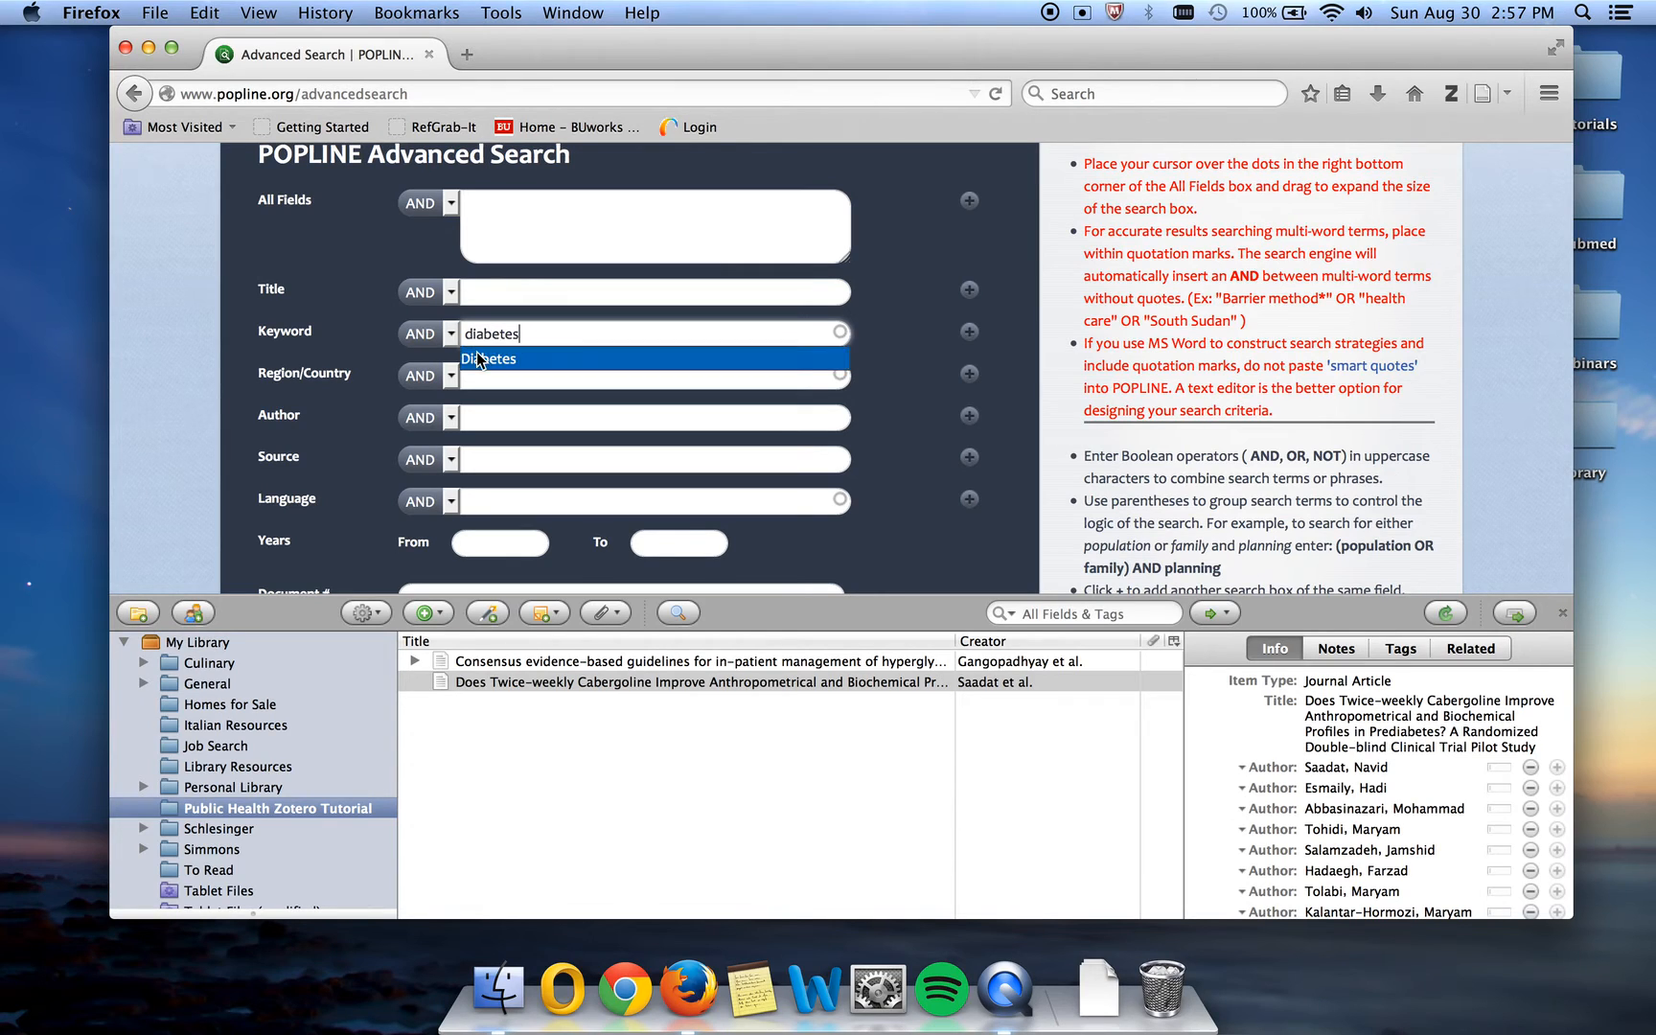
click(488, 354)
click(490, 375)
text(india)
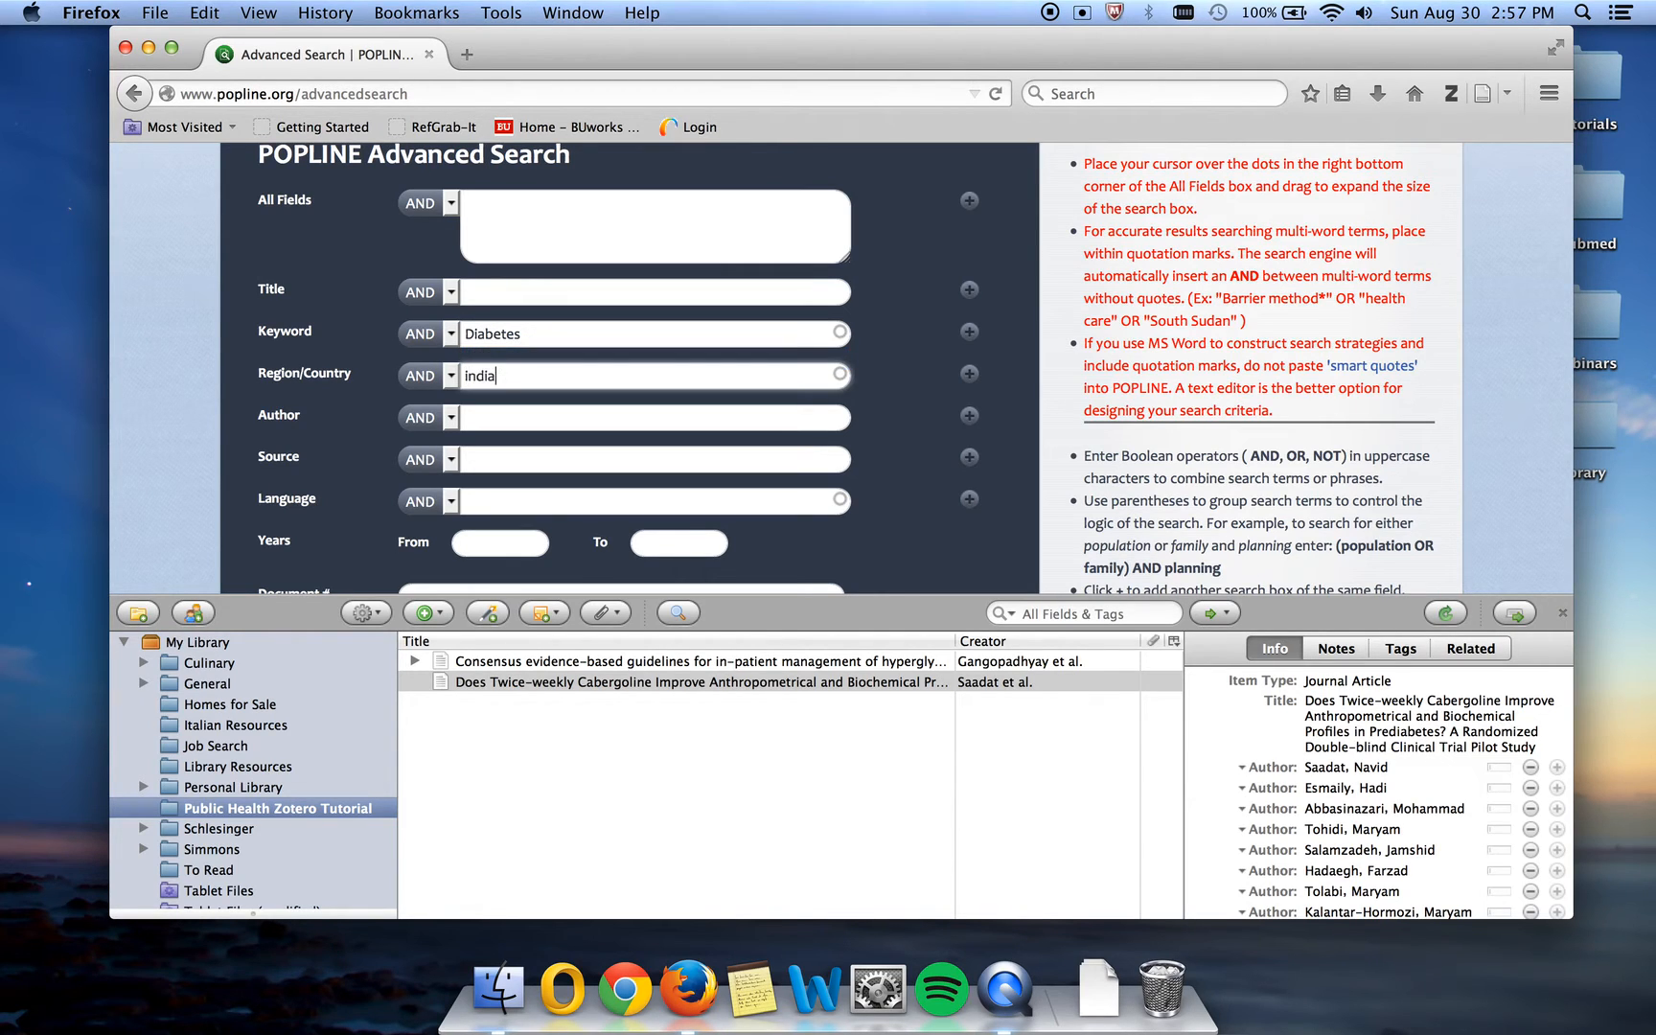
click(487, 401)
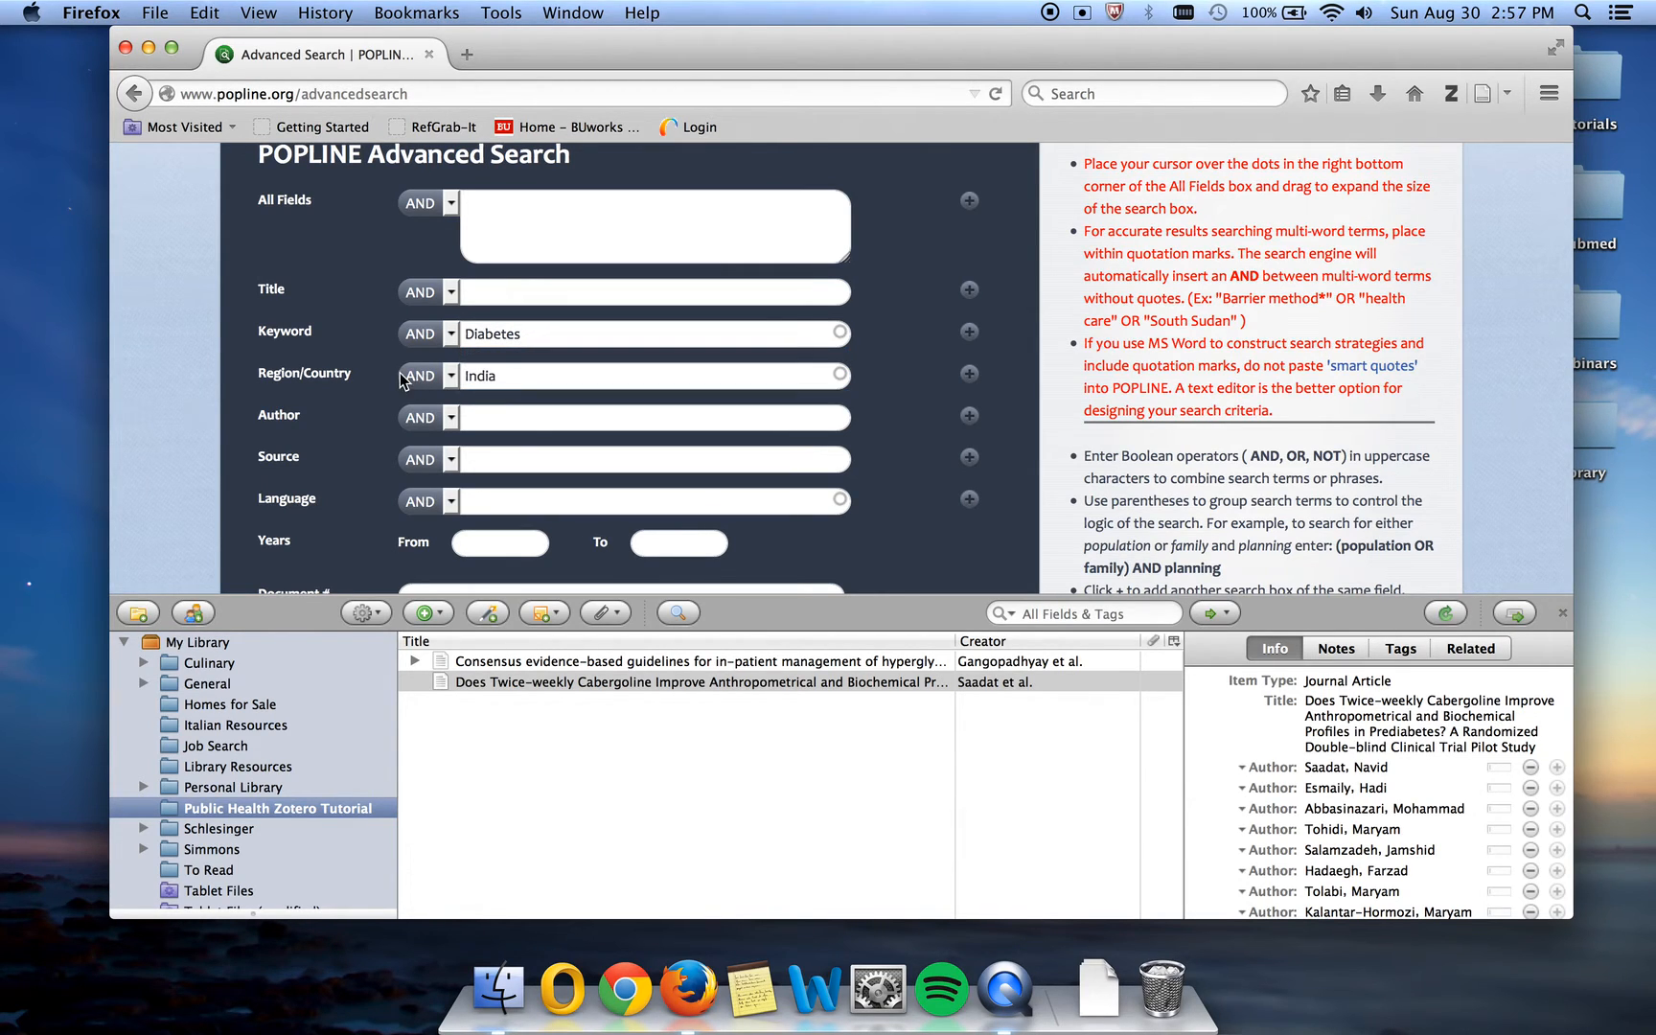
scroll(401, 387, down, 5)
Run the Diabetes in India search and scroll through the 30 relevance-sorted results.
click(291, 443)
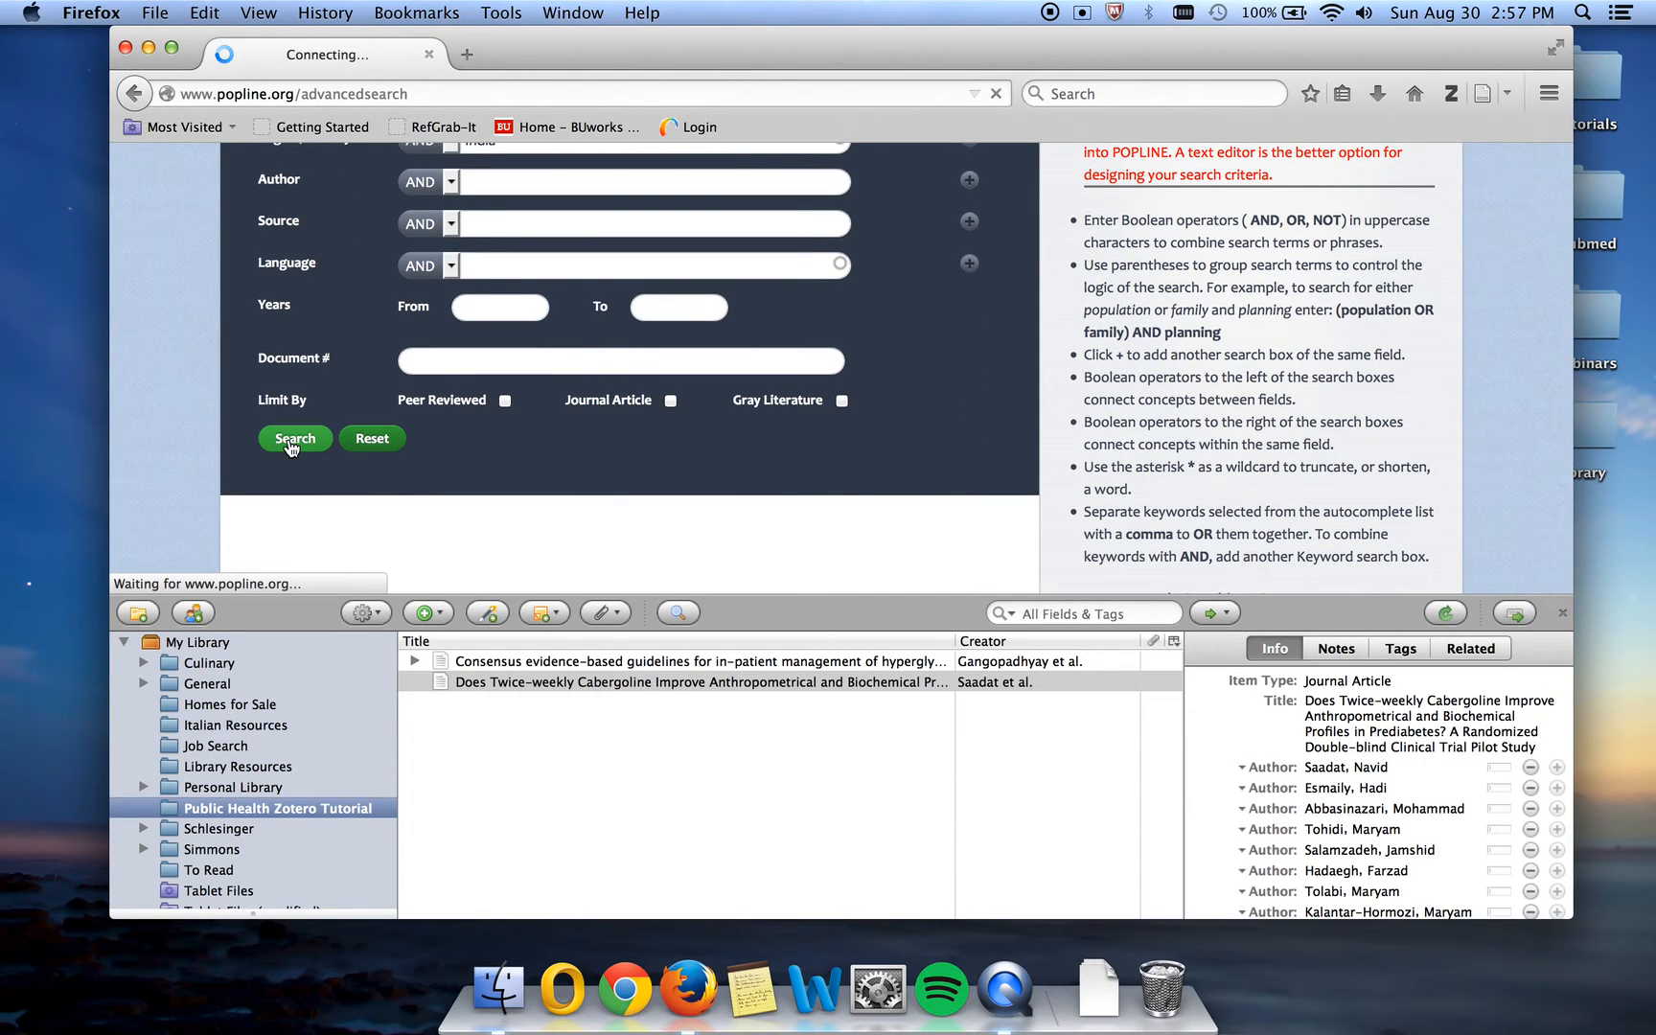
scroll(626, 362, down, 2)
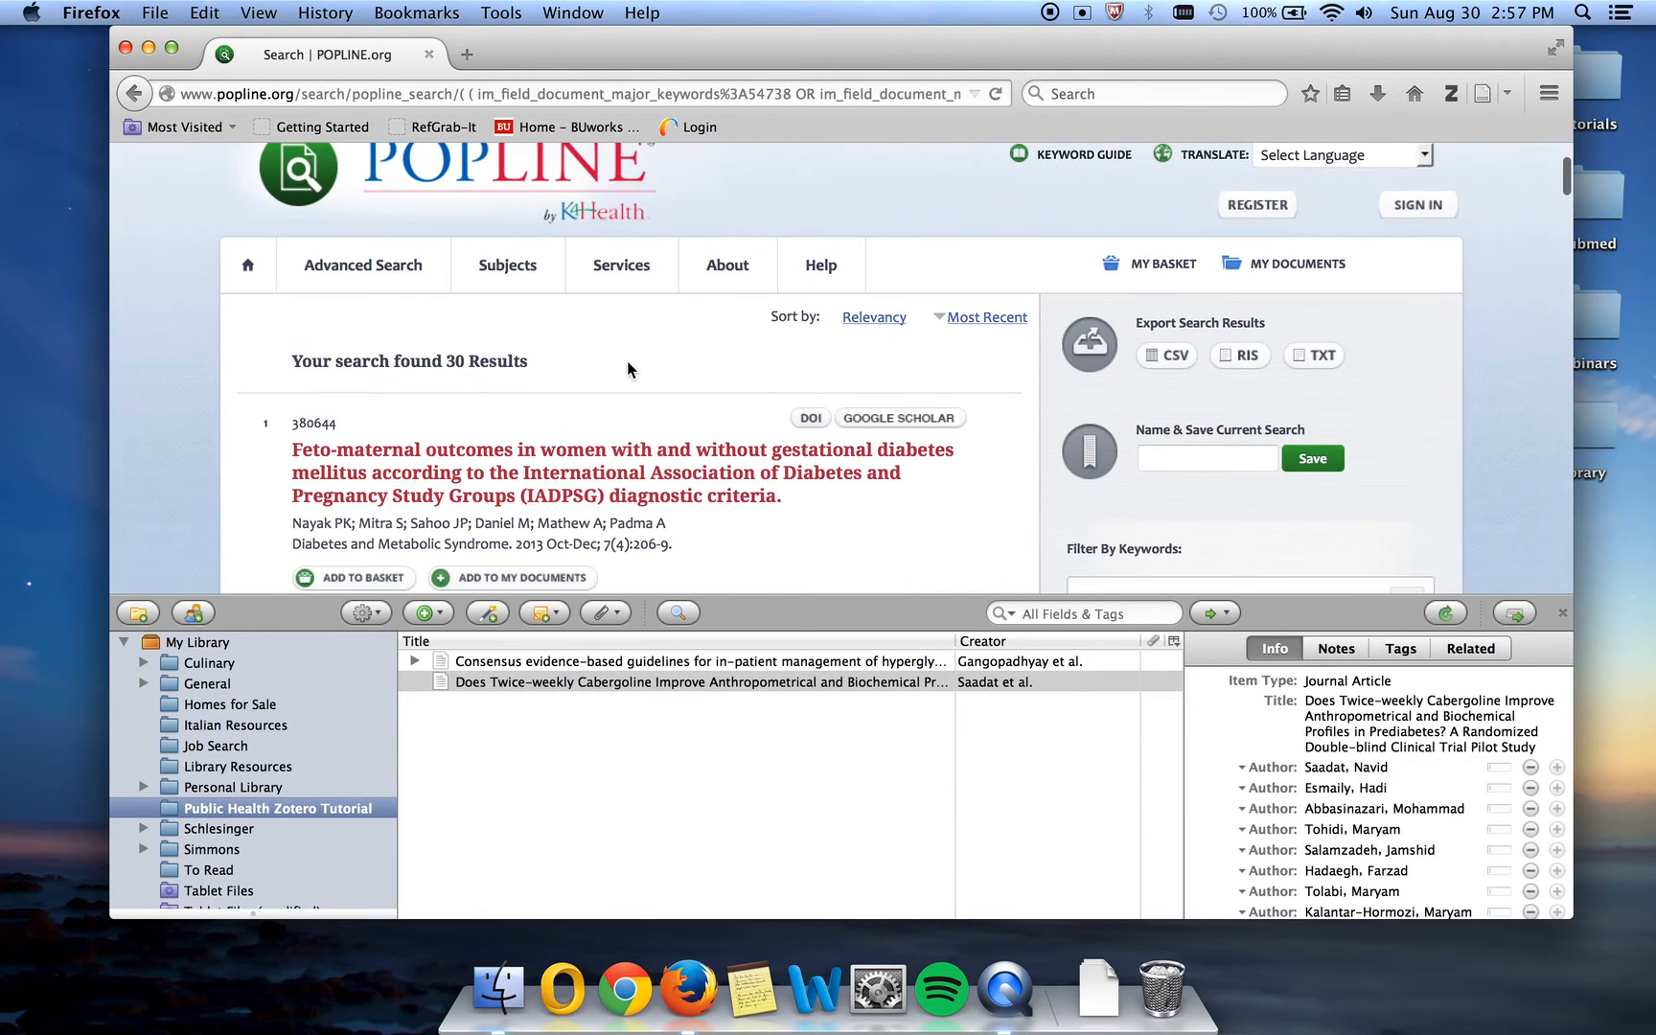
scroll(626, 361, up, 3)
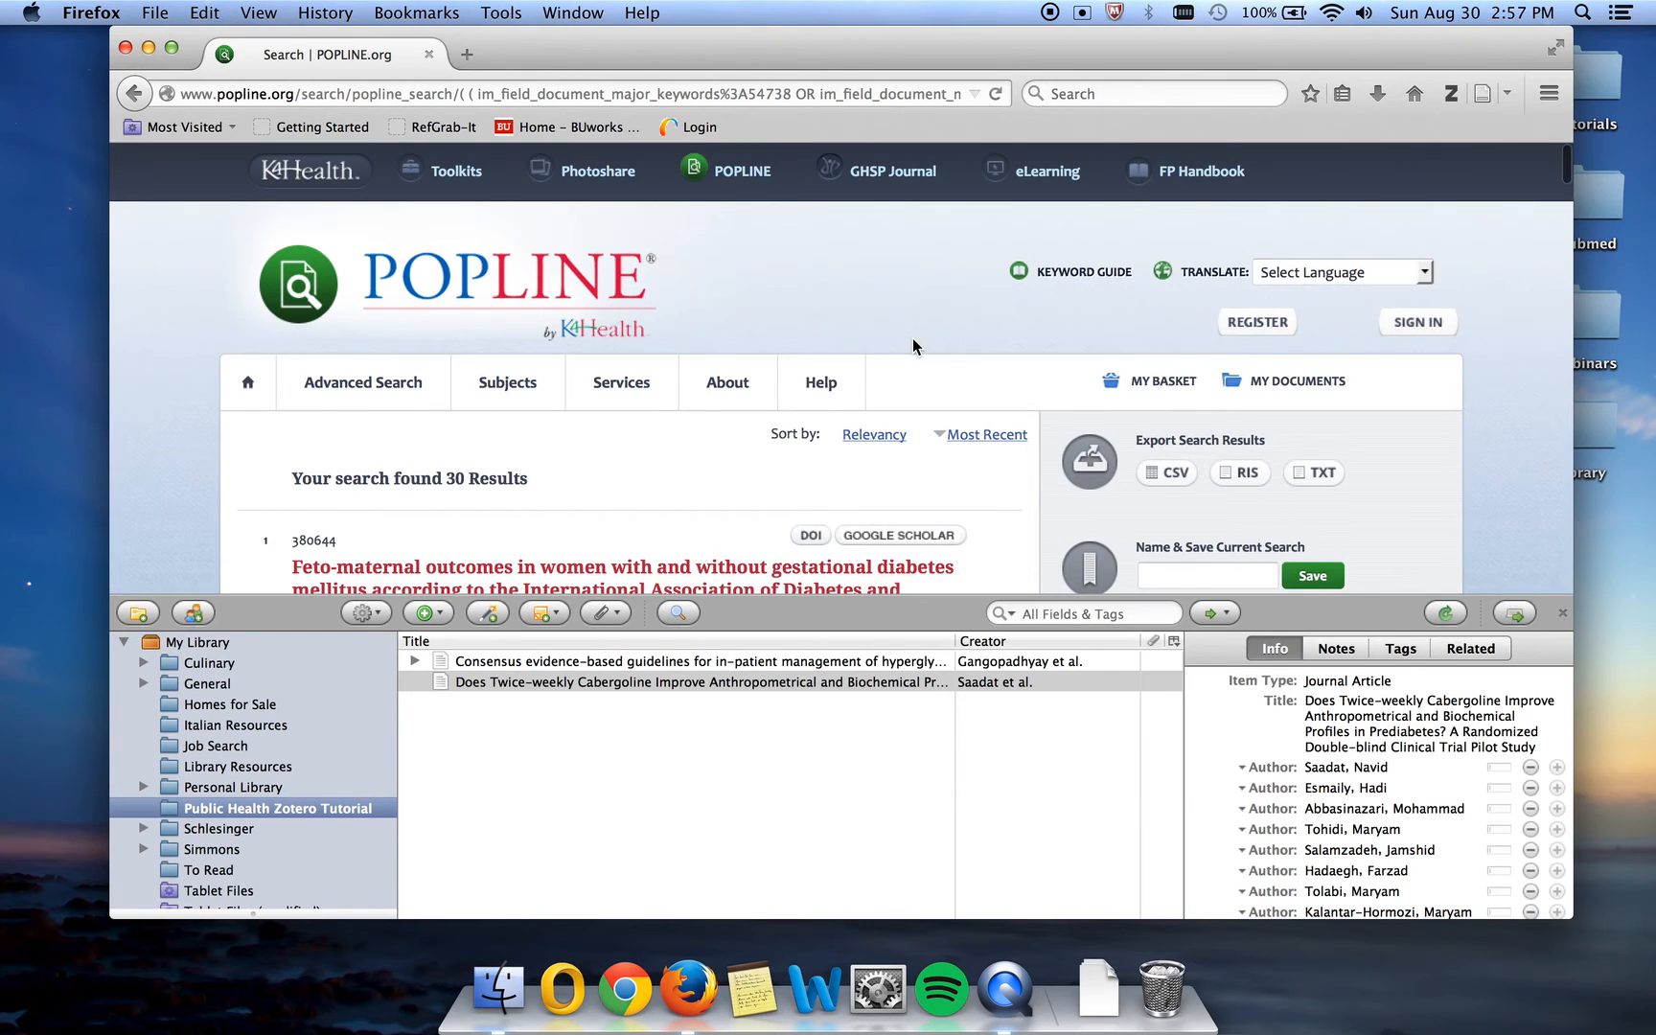
scroll(913, 337, down, 2)
scroll(912, 345, down, 10)
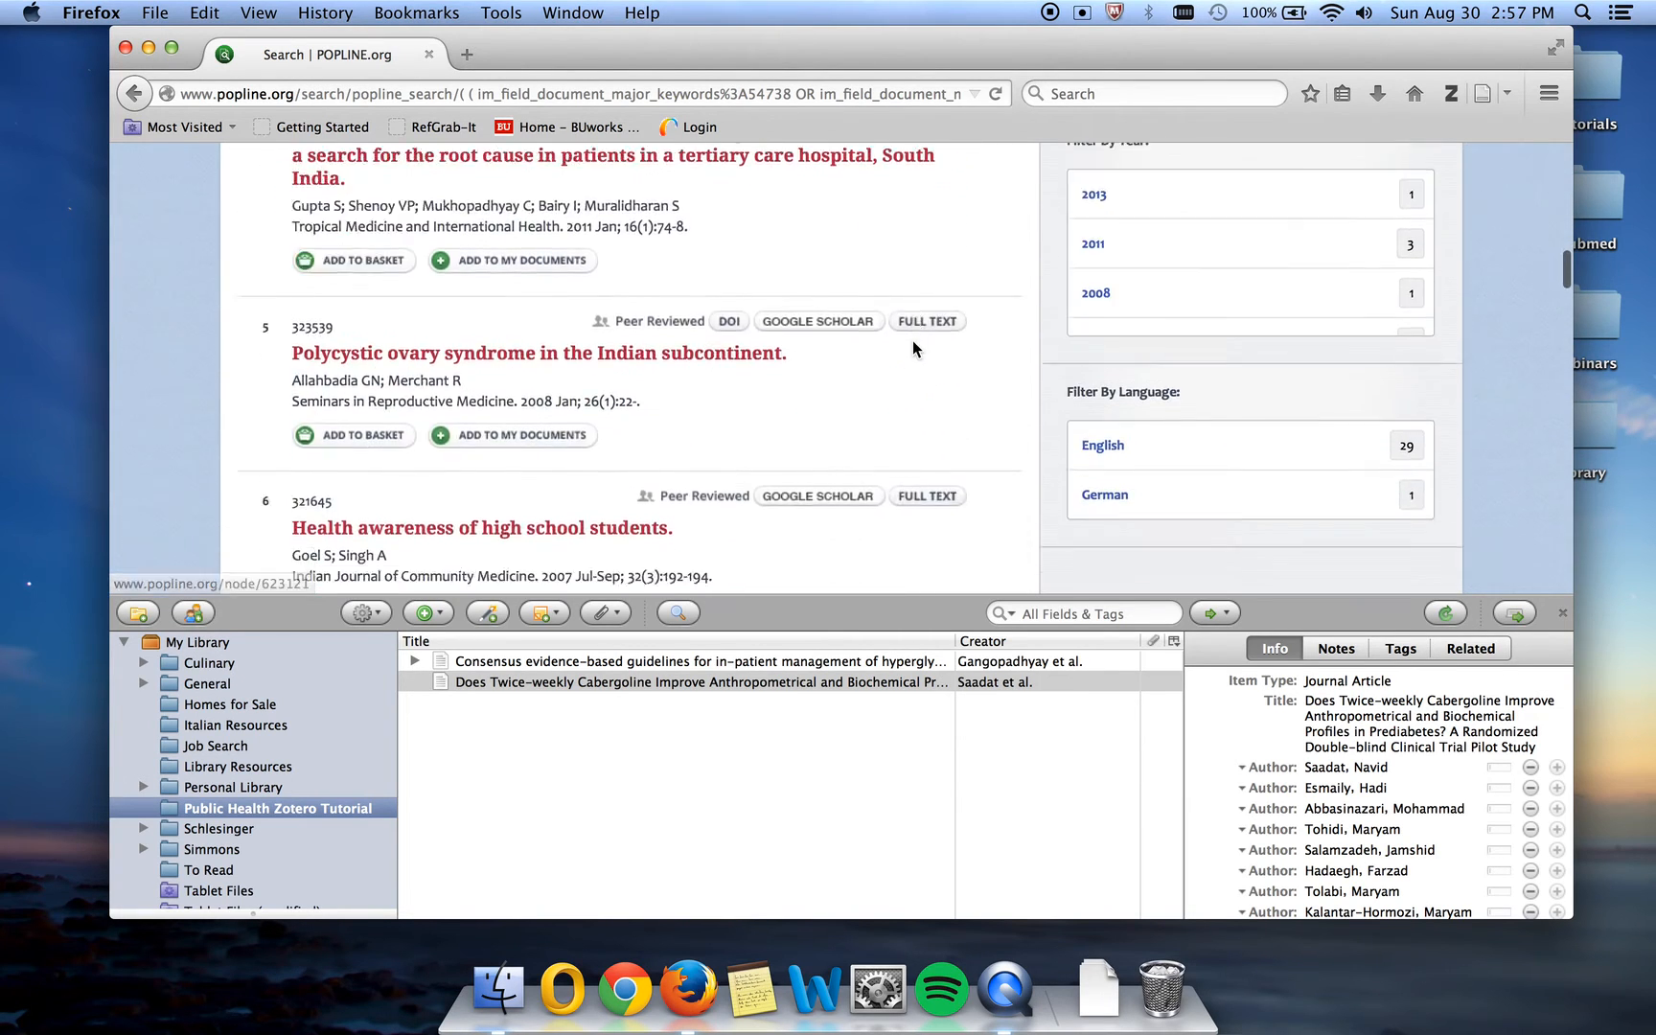
scroll(913, 356, down, 4)
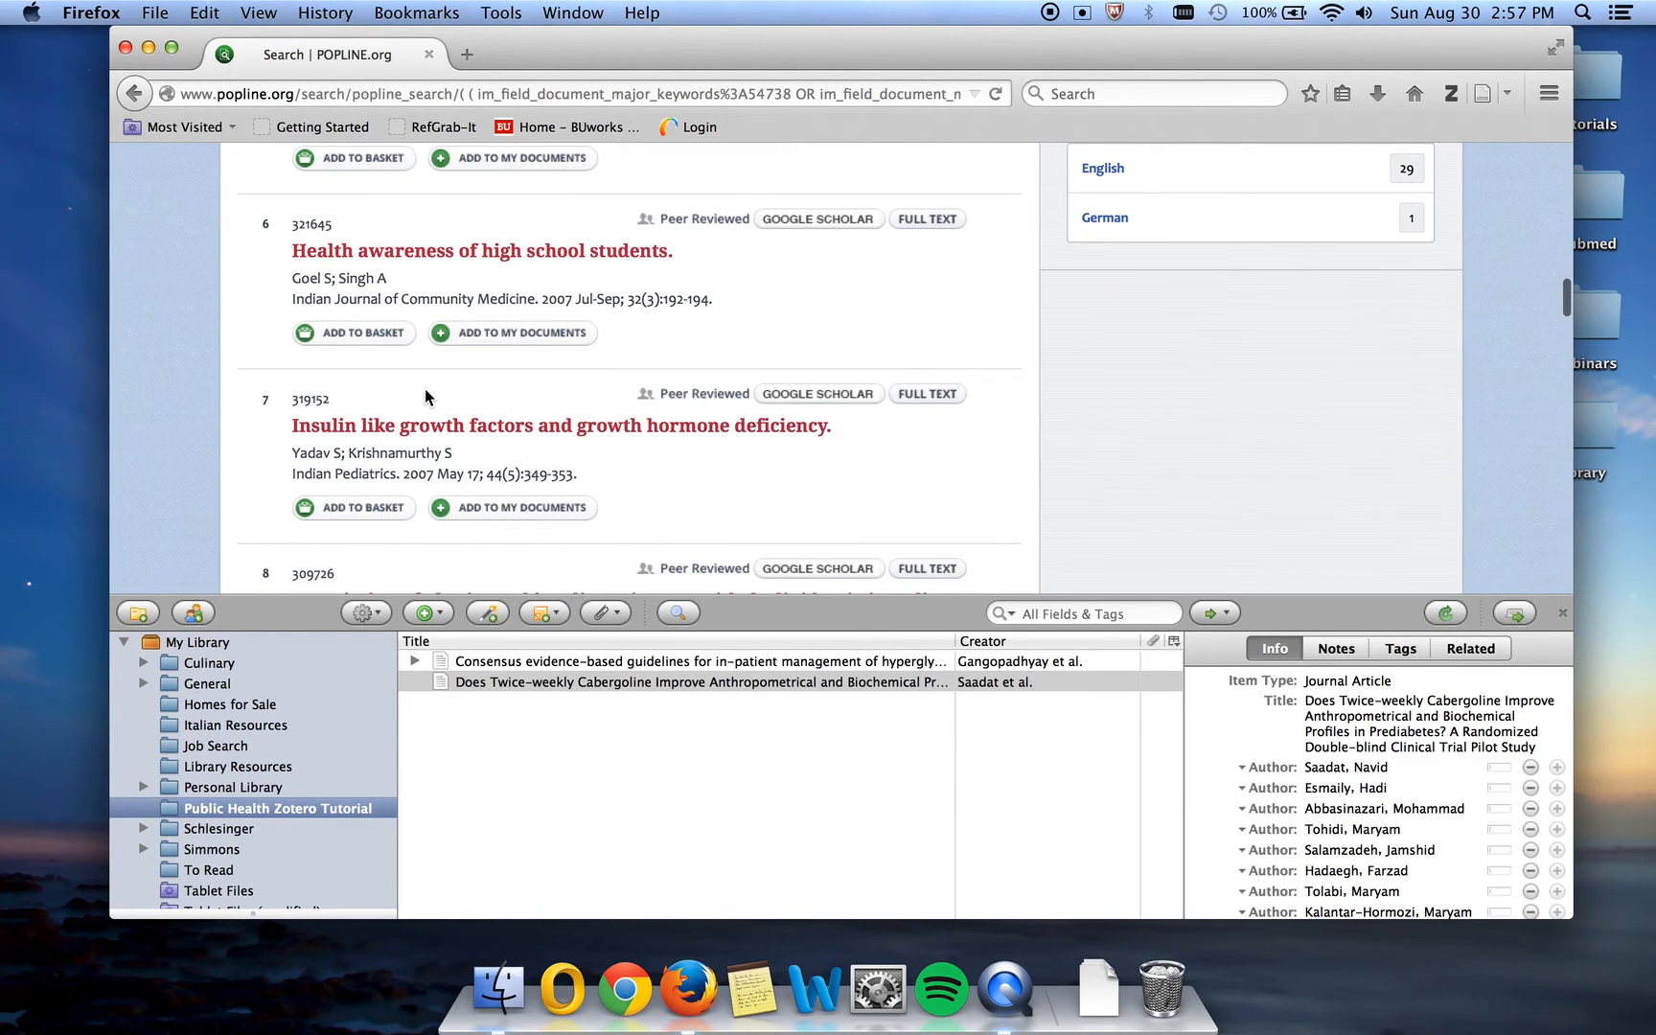
Log in to the POPLINE account with its username and password after choosing Add to My Documents.
click(492, 336)
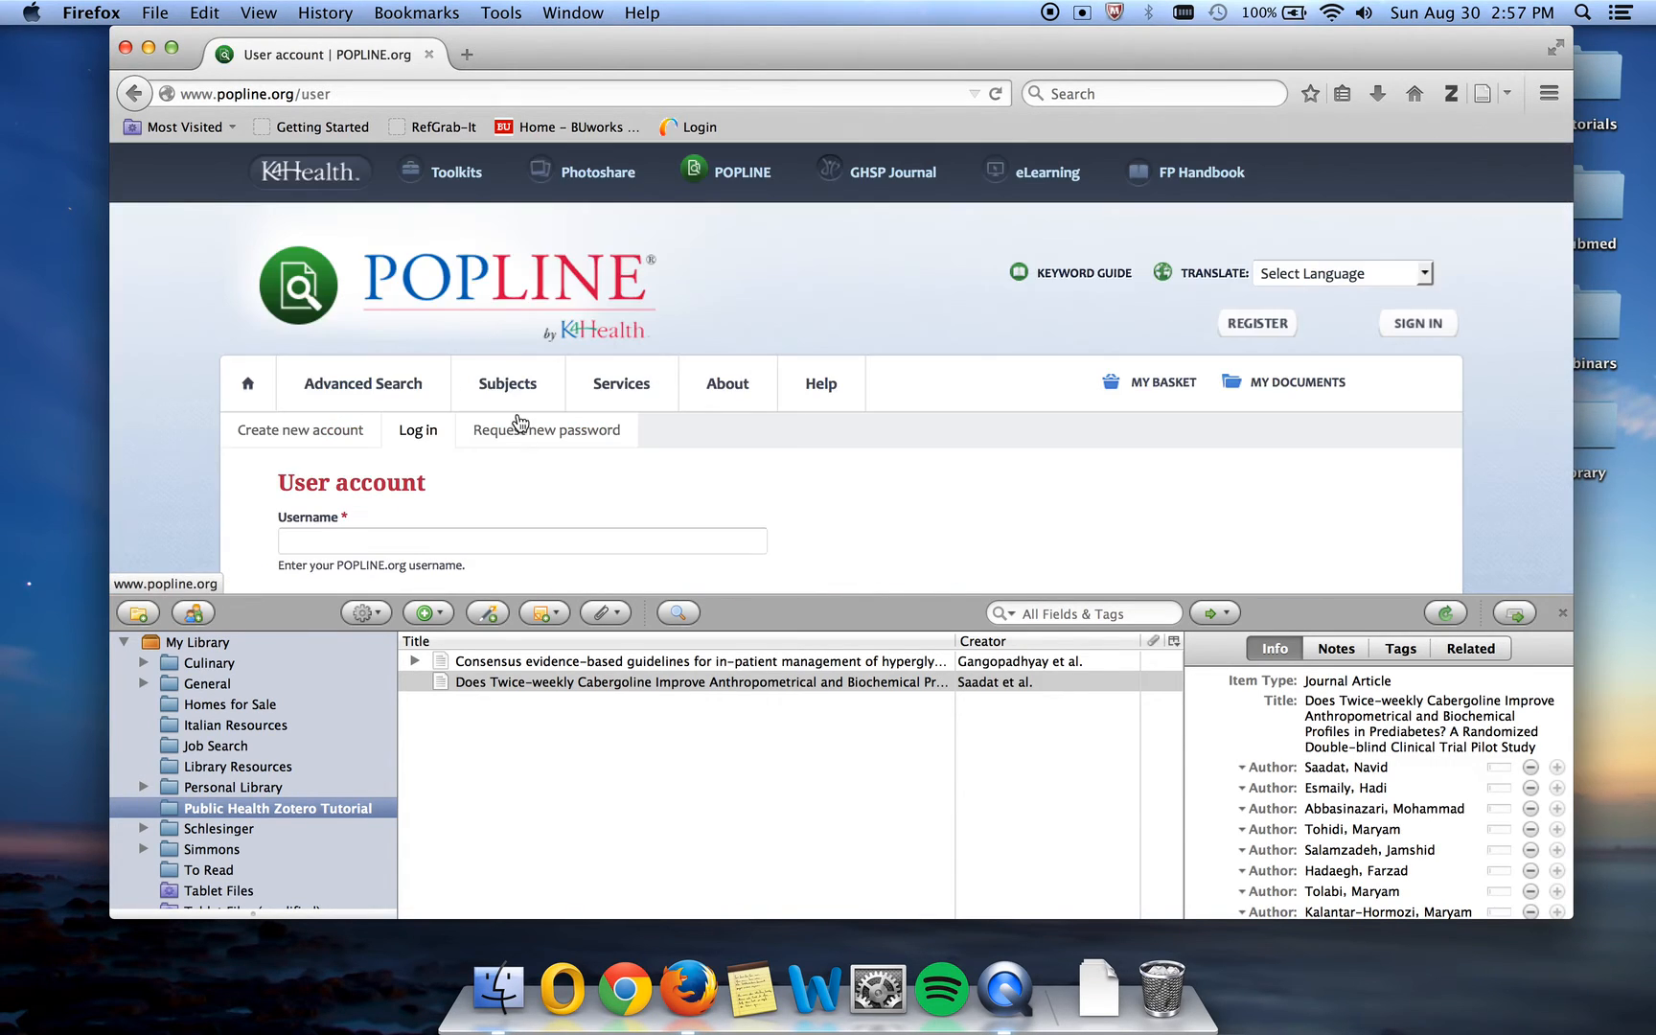
scroll(518, 422, down, 3)
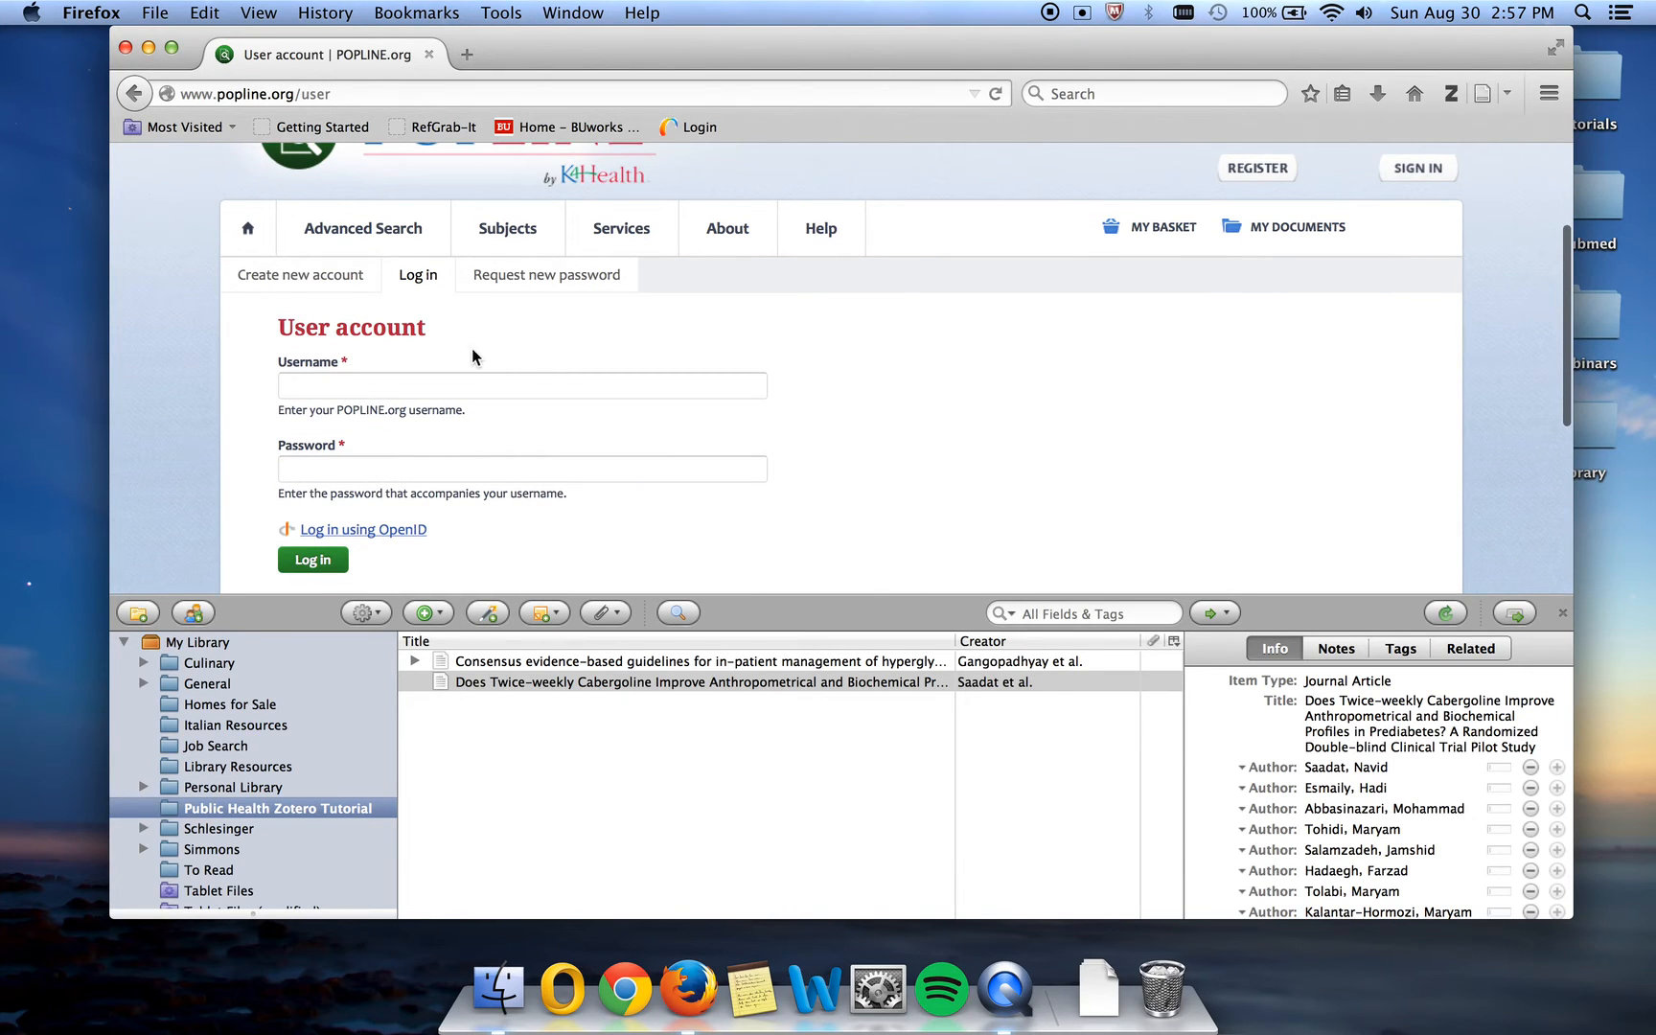
click(380, 383)
text(alissalin)
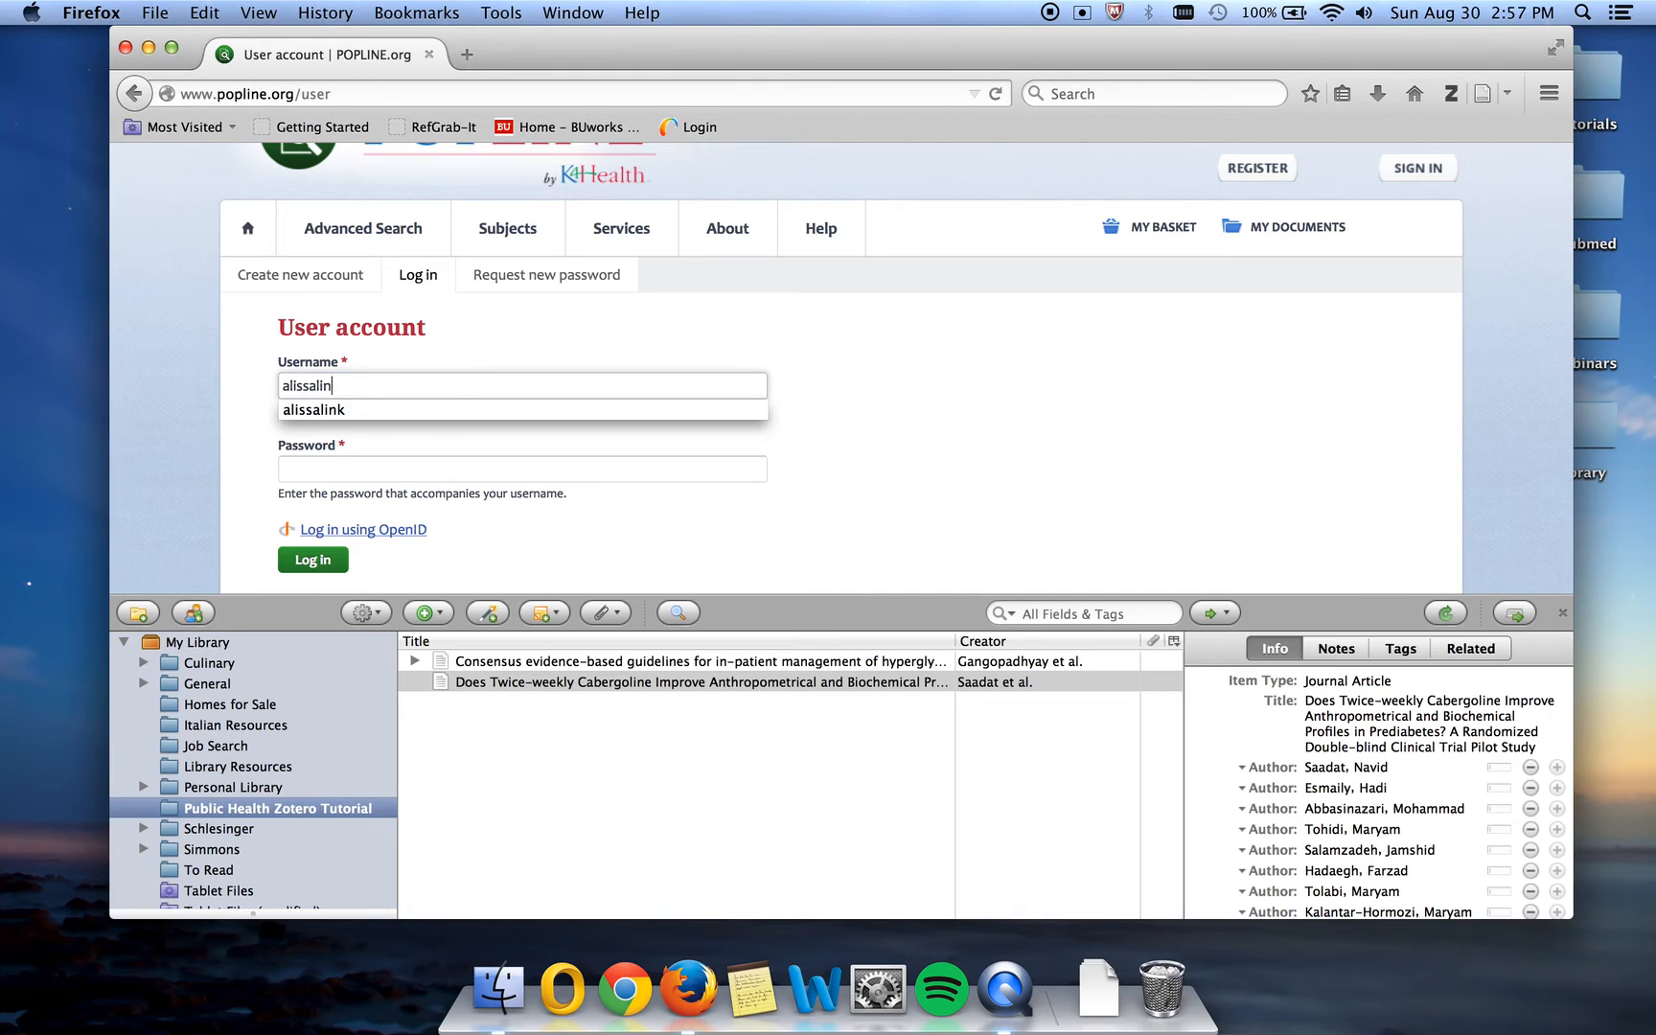
text(k)
key(Tab)
text(••••••••••••••)
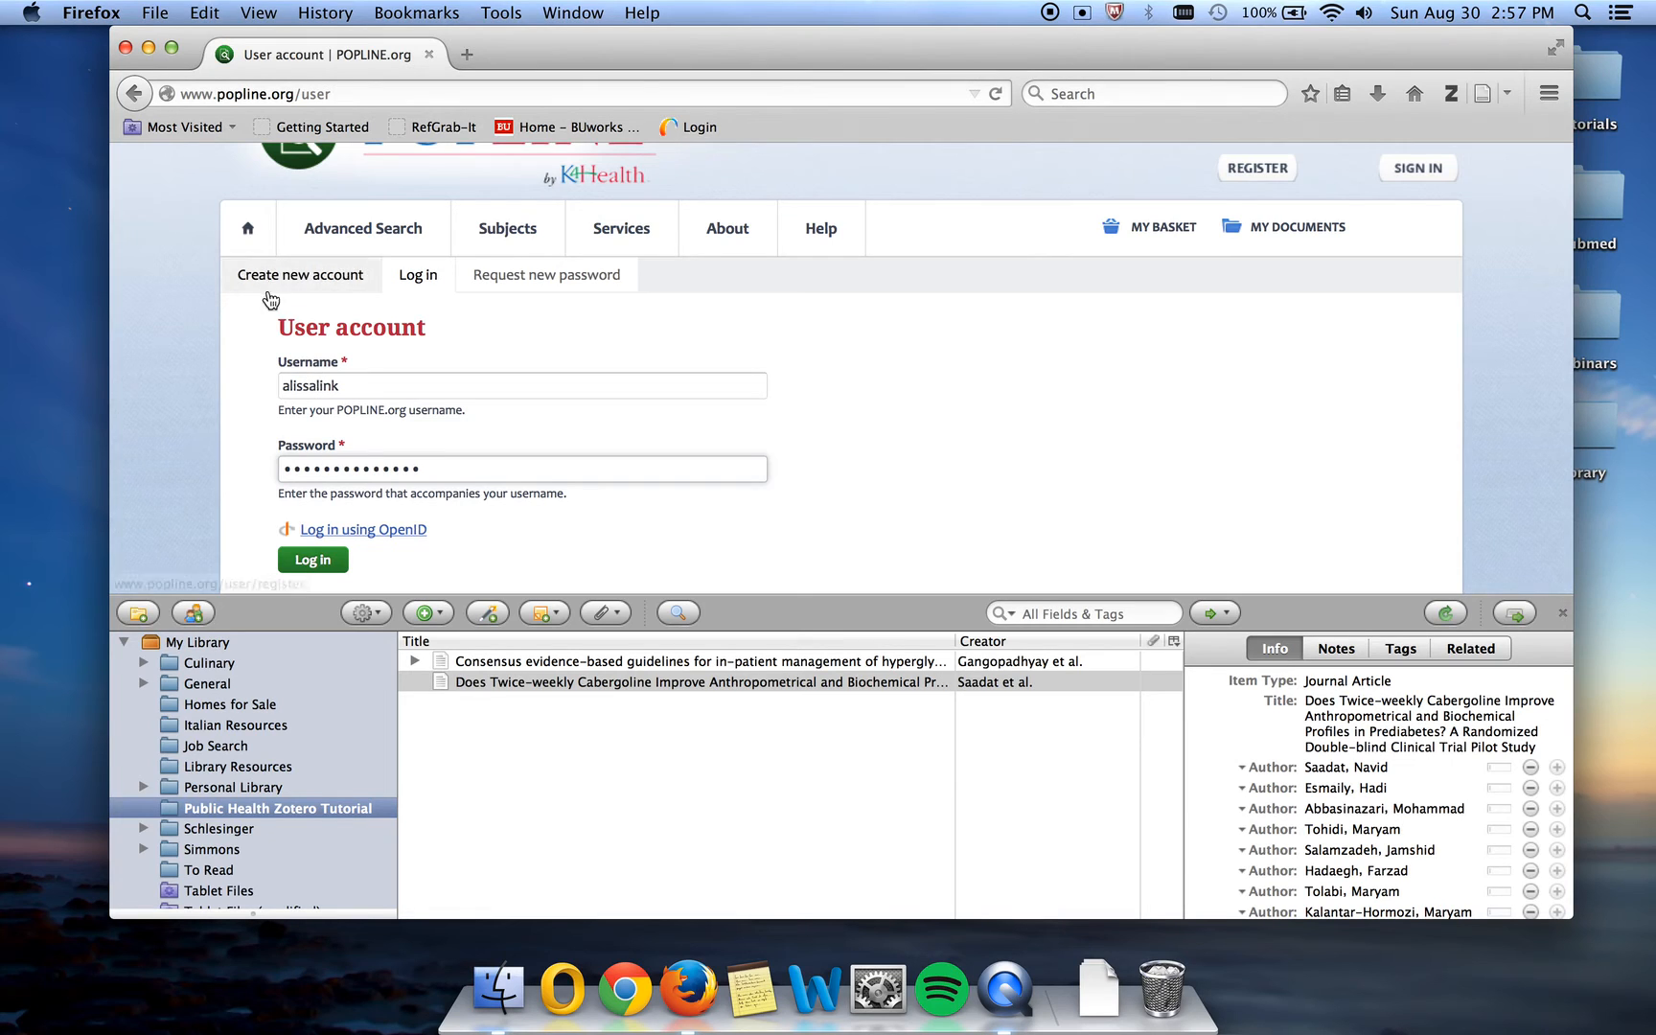
scroll(305, 518, down, 1)
click(312, 512)
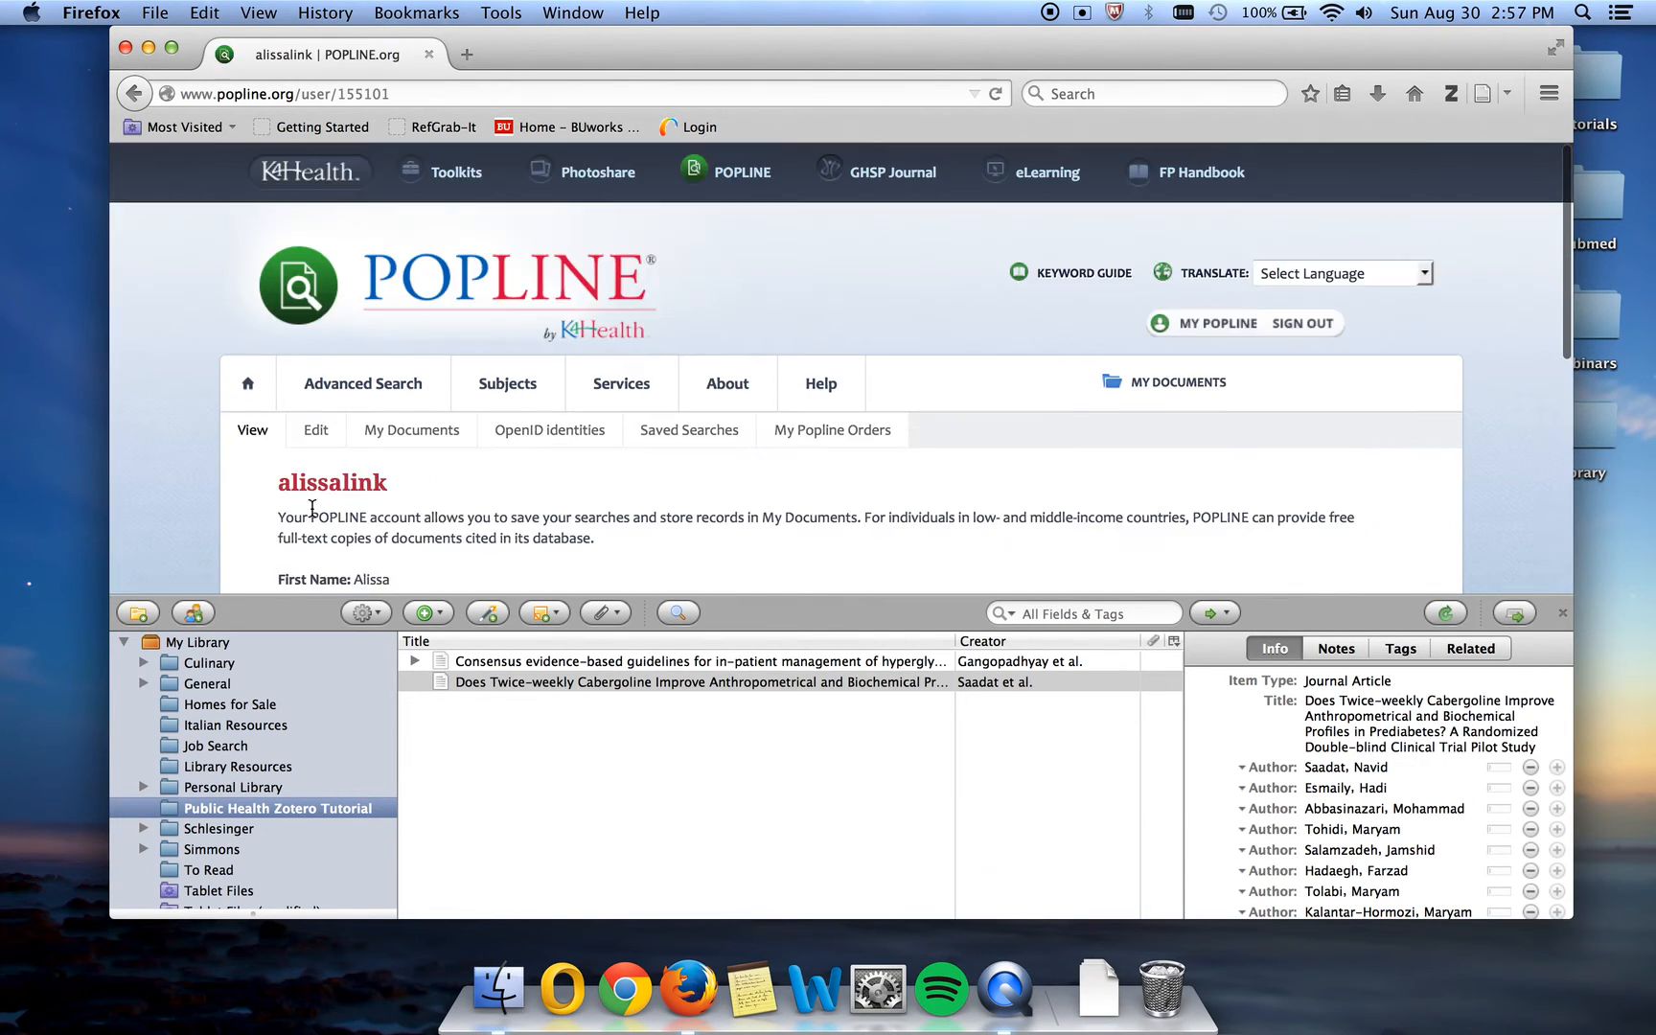
scroll(448, 319, down, 3)
scroll(448, 319, down, 2)
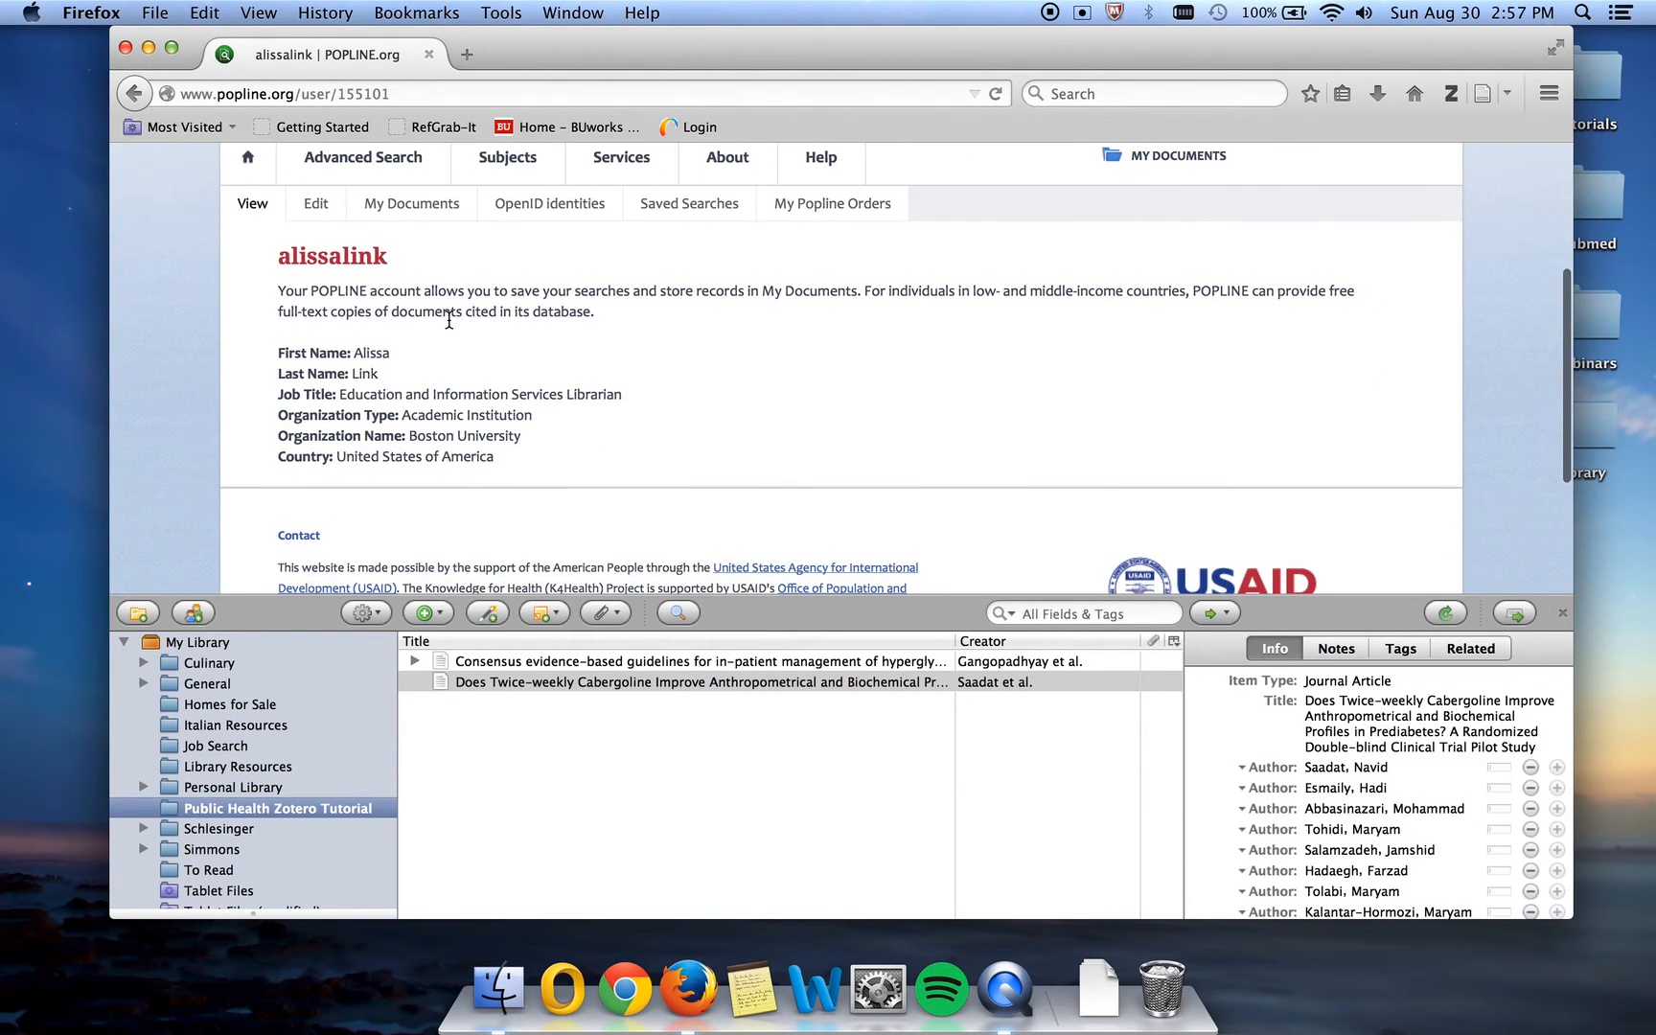
scroll(449, 319, down, 2)
scroll(403, 355, up, 8)
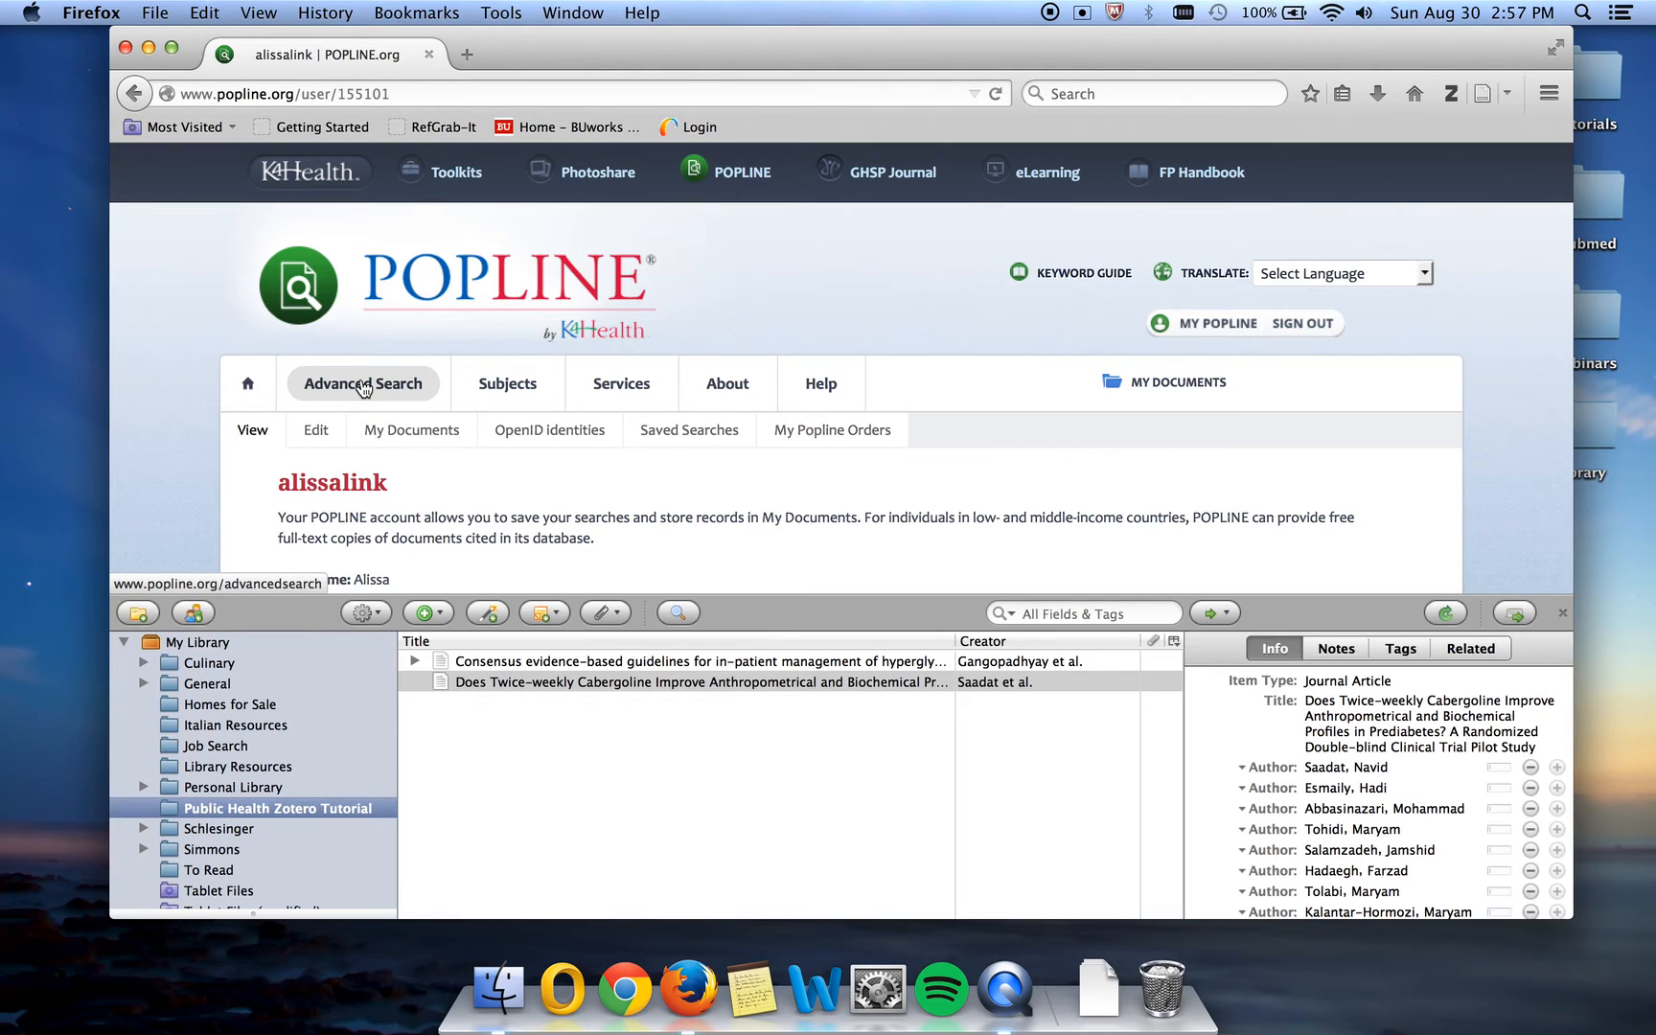
Rerun the Diabetes in India advanced search and scroll down the results.
click(363, 386)
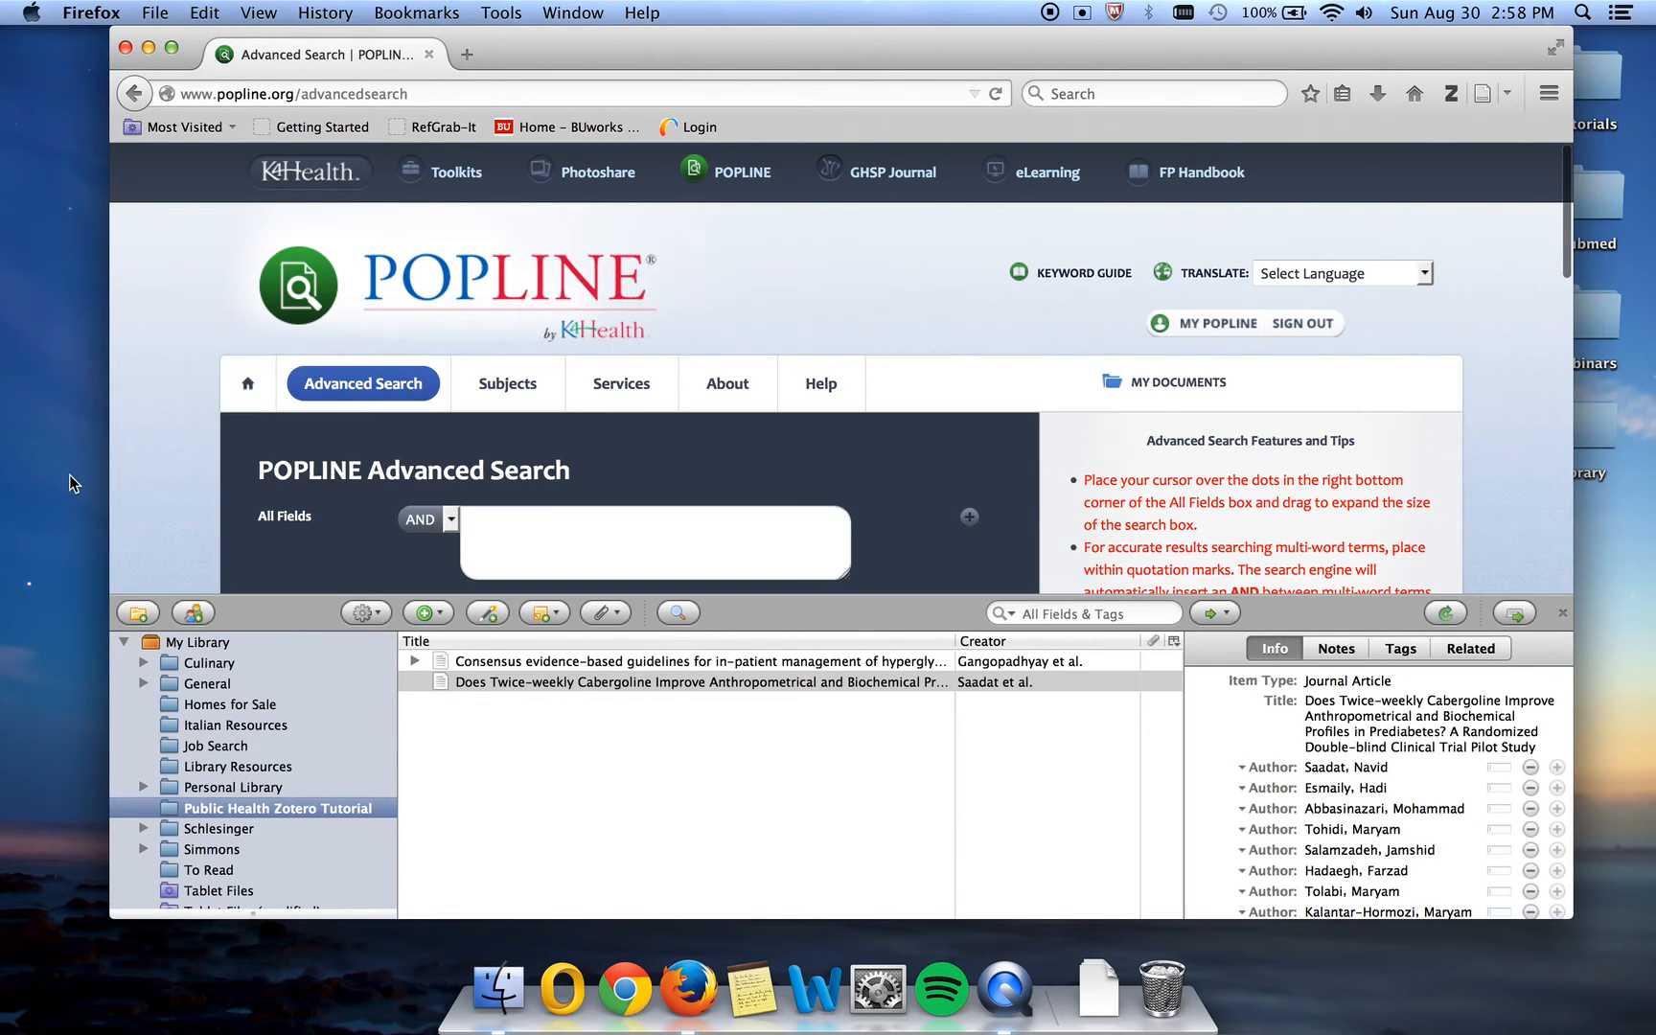
scroll(331, 407, down, 10)
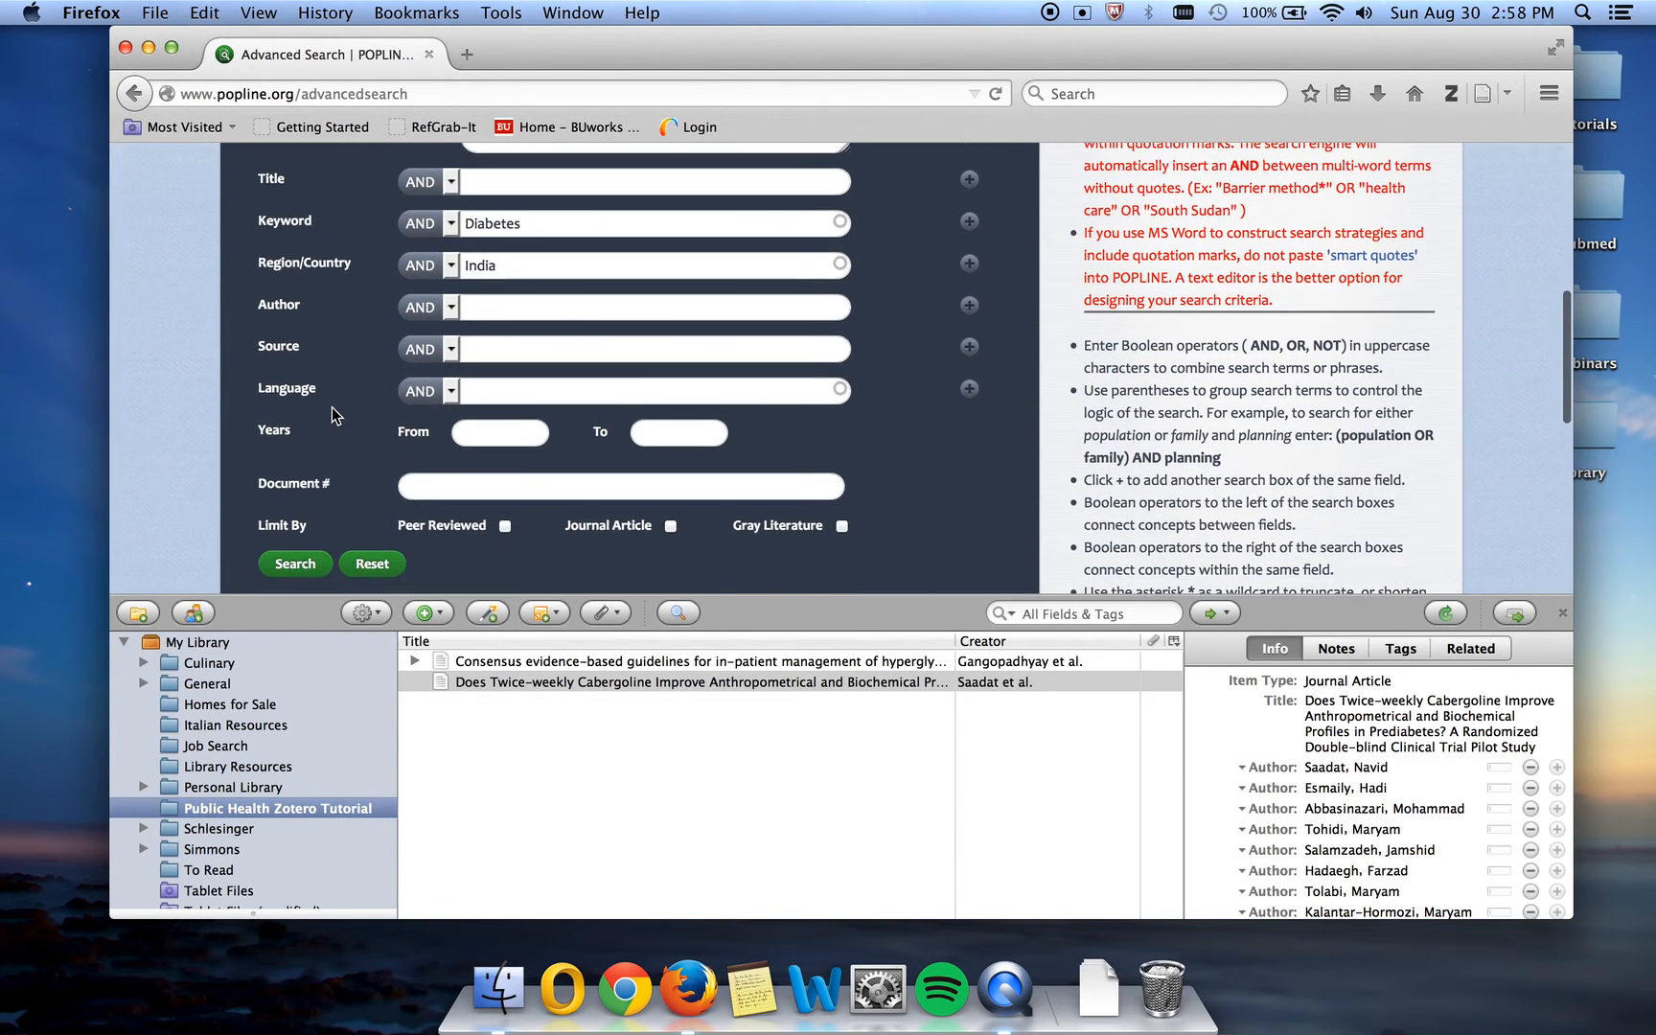
click(280, 511)
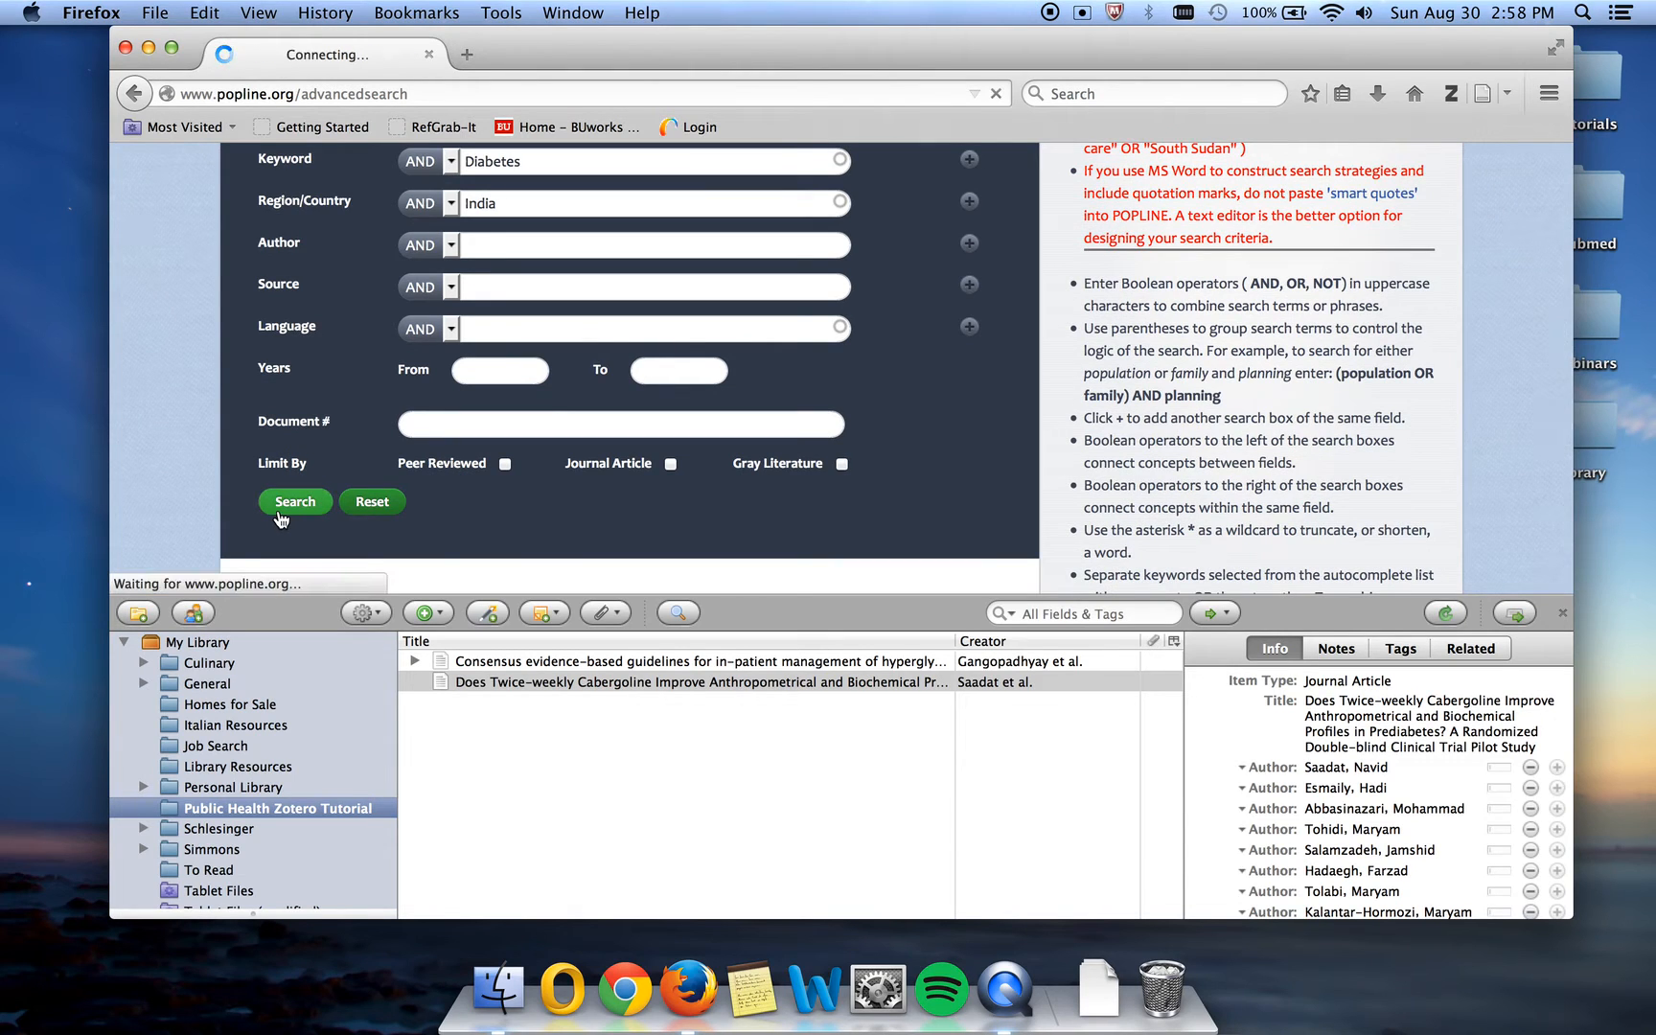
scroll(511, 482, down, 3)
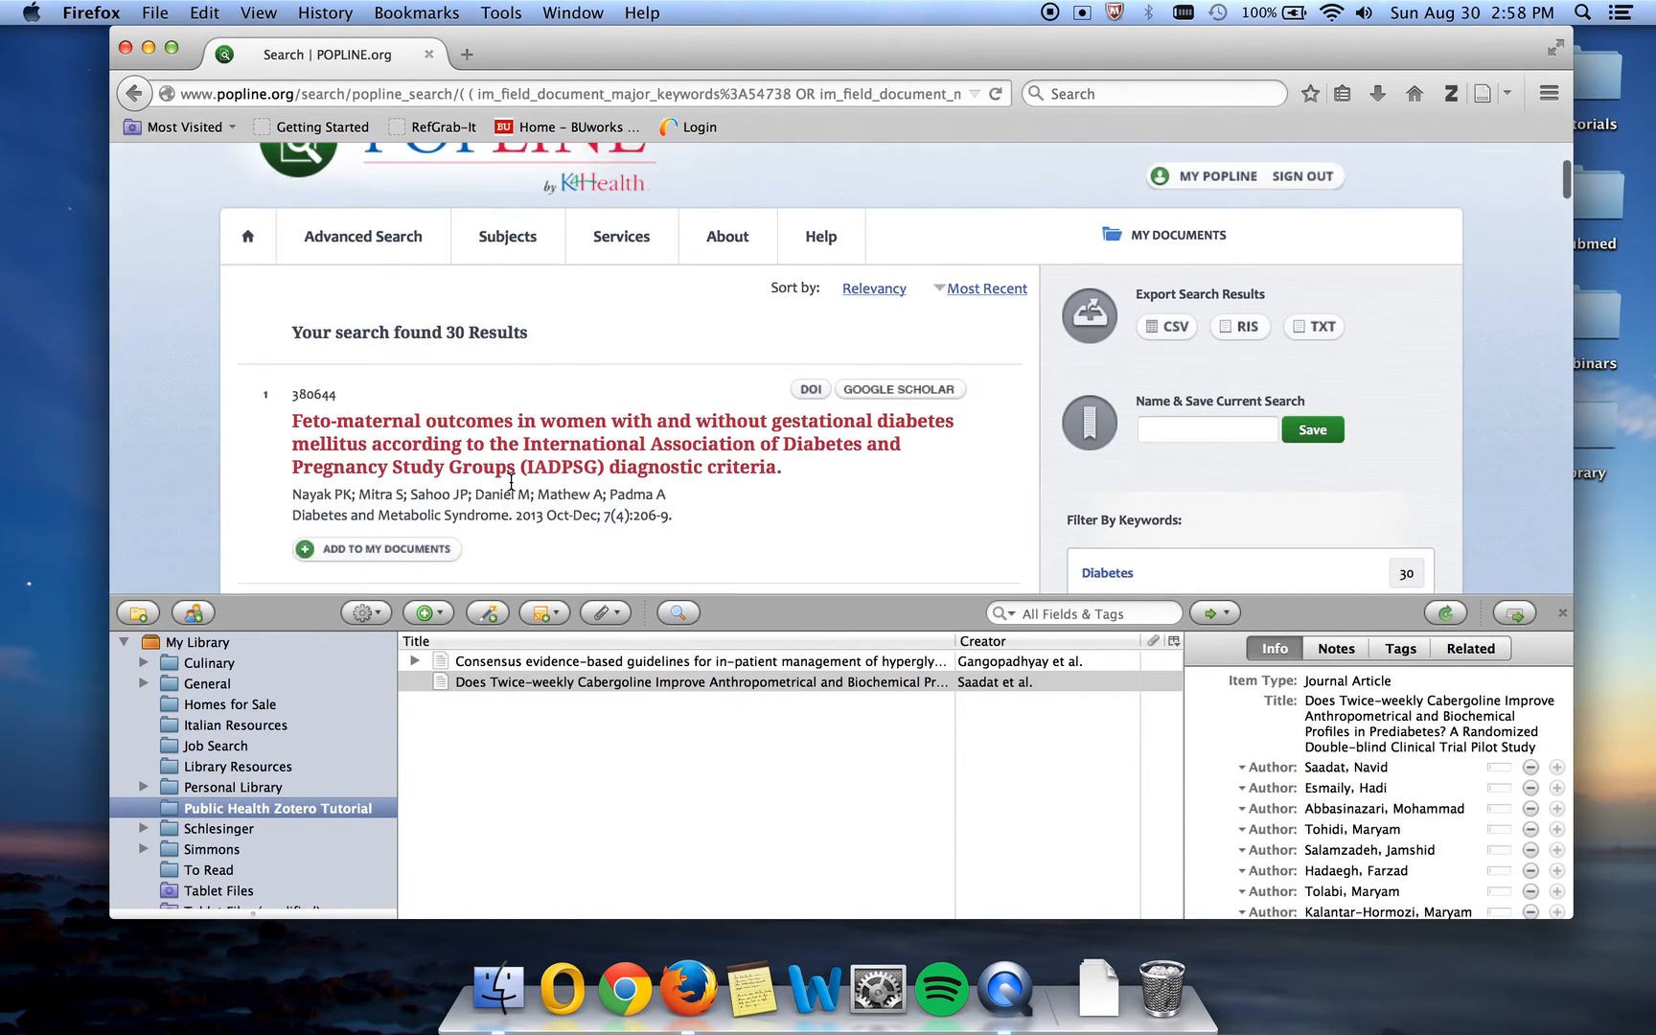
scroll(511, 482, down, 12)
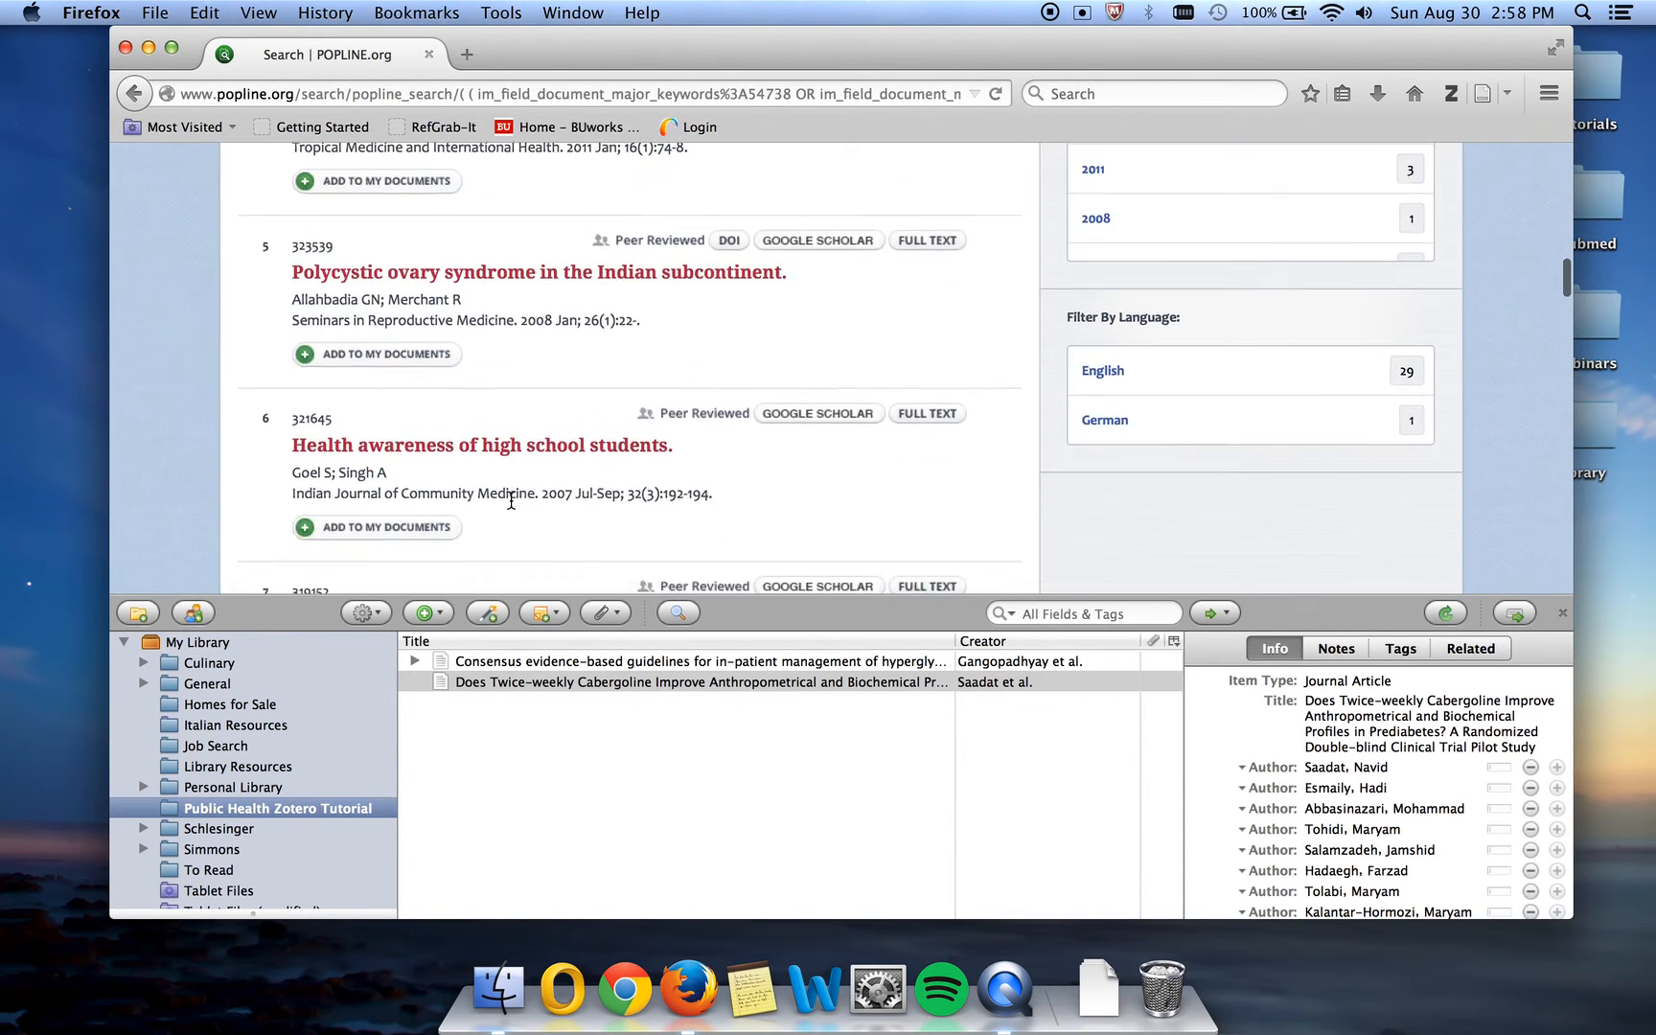
scroll(511, 501, down, 1)
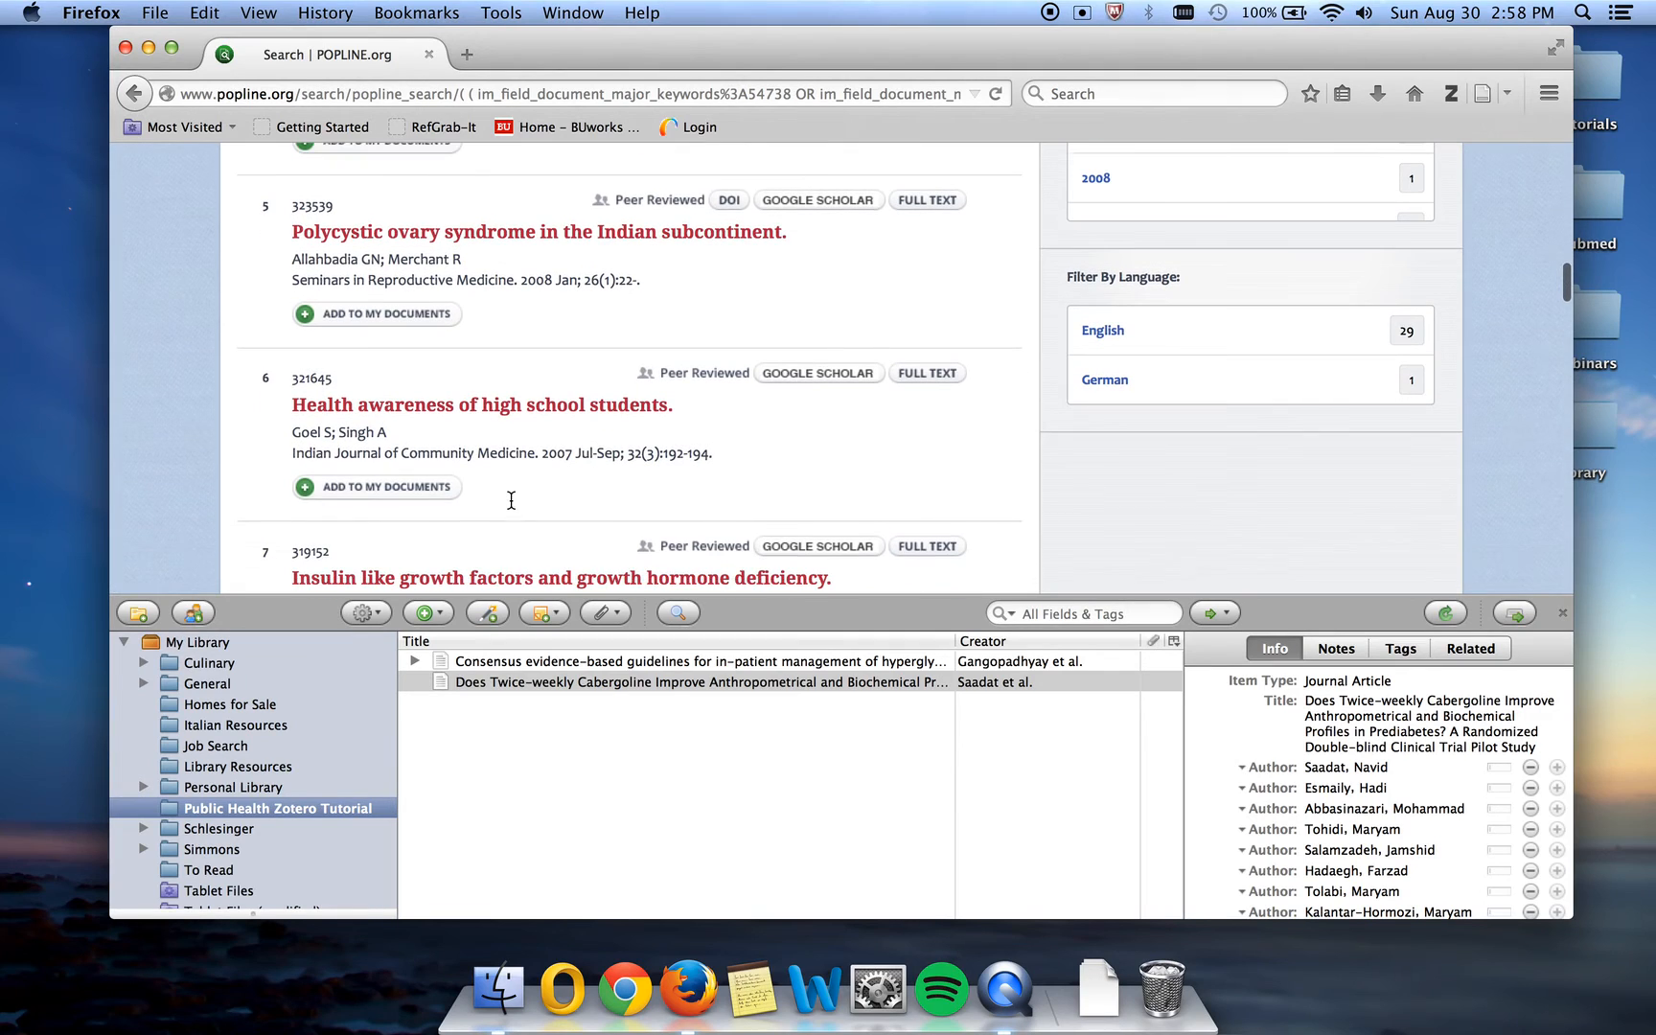
Add the polycystic ovary syndrome and high school health awareness results to My Documents.
click(398, 314)
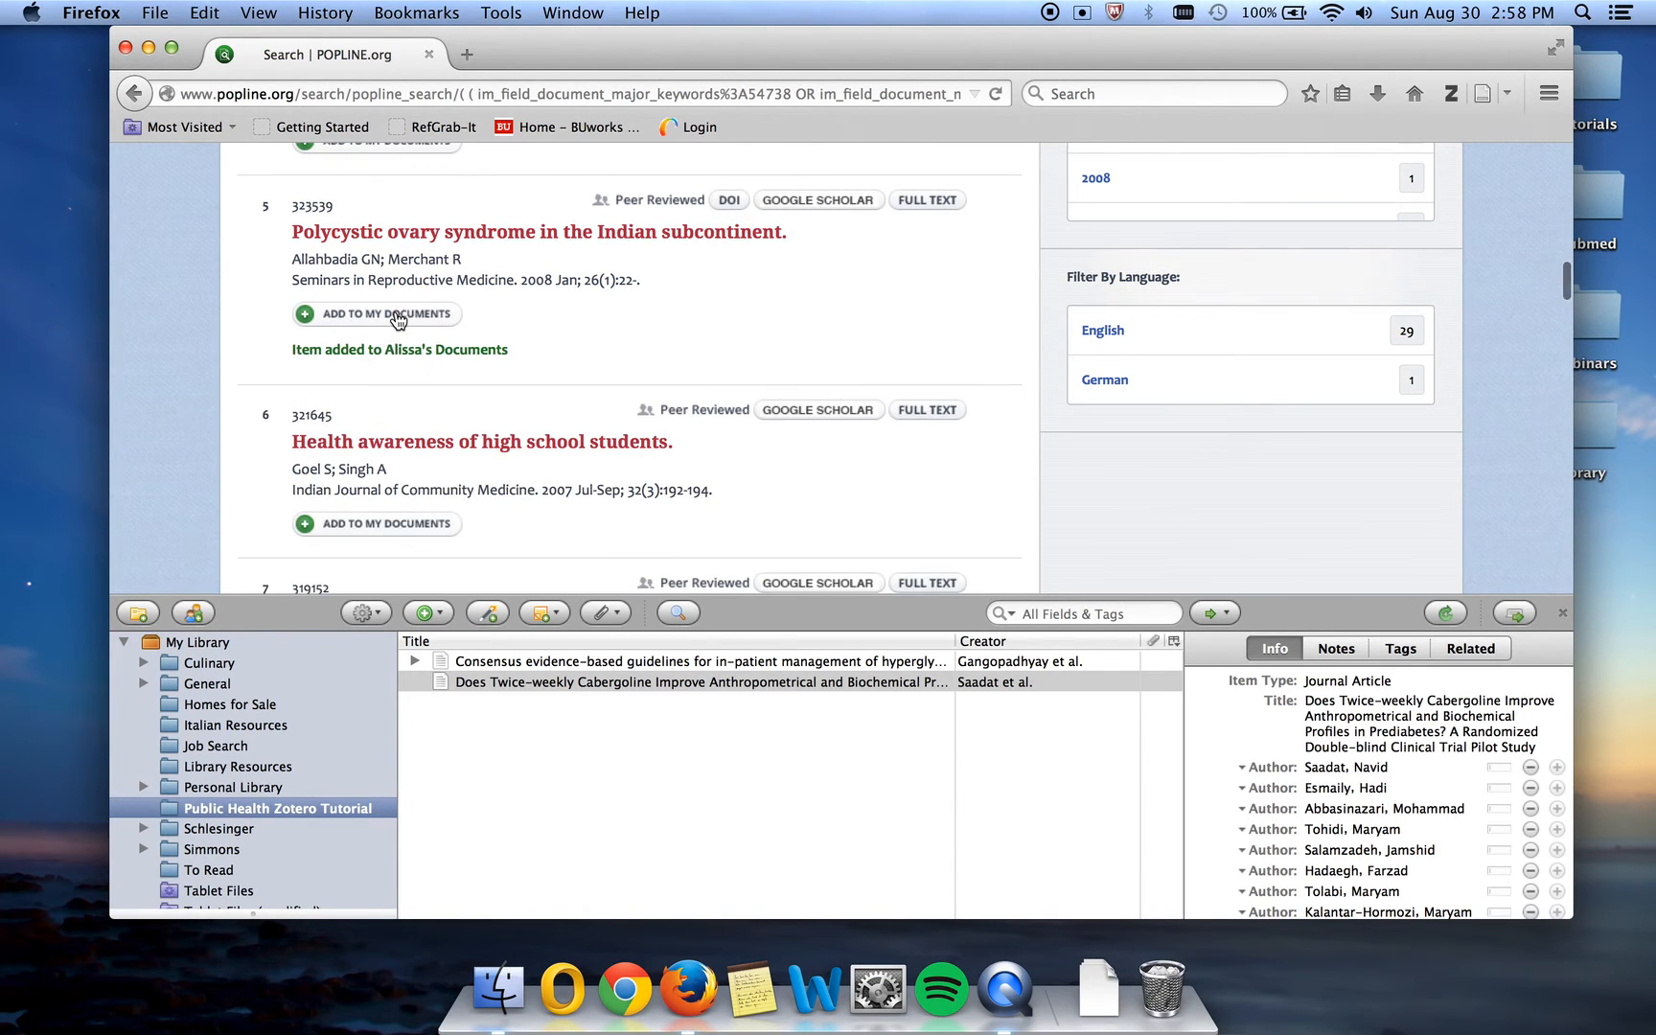
scroll(388, 355, down, 3)
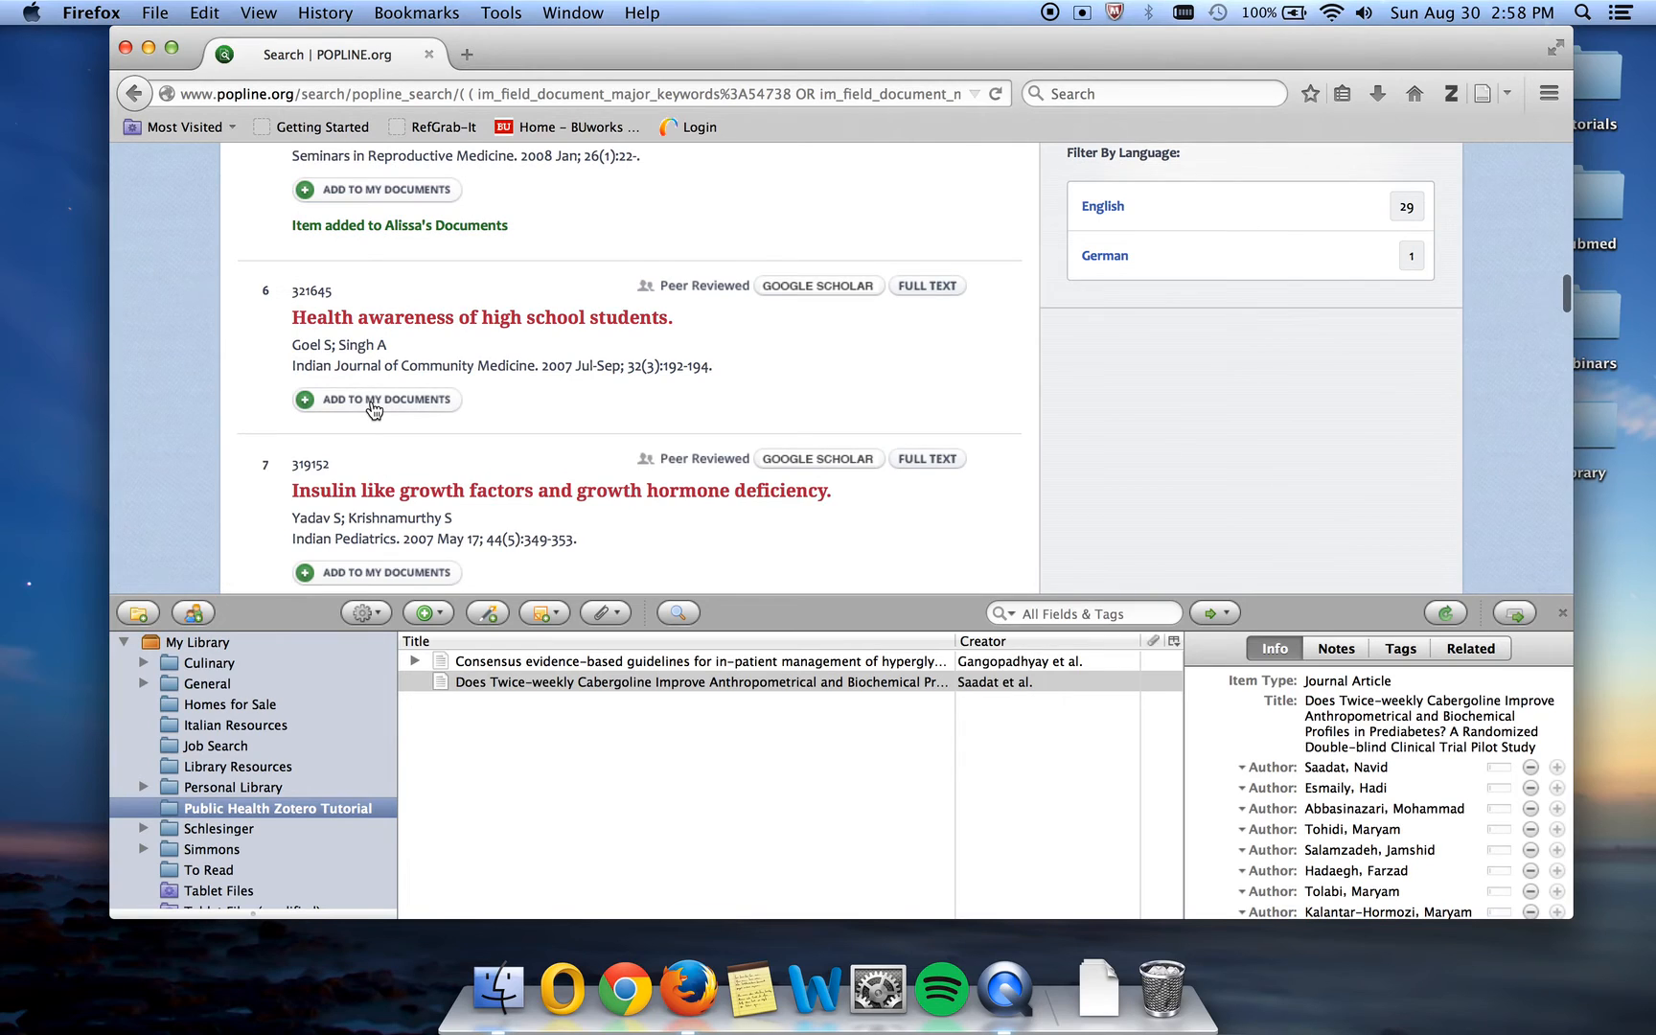
click(379, 401)
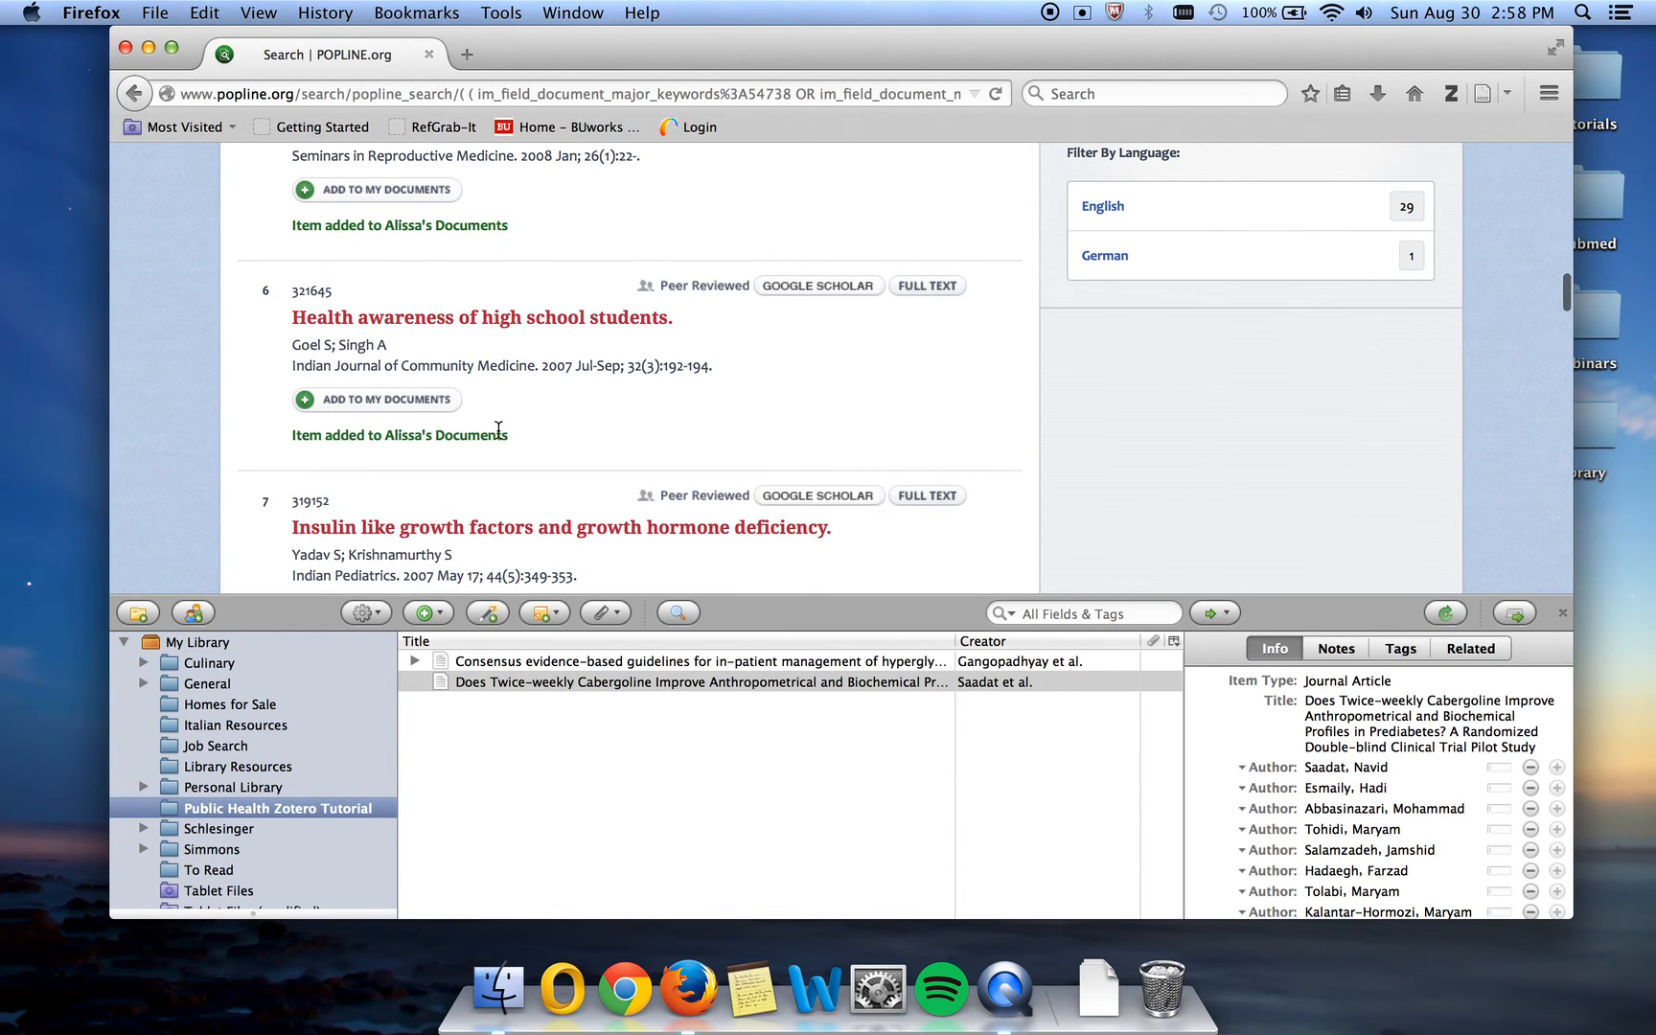
scroll(788, 373, up, 15)
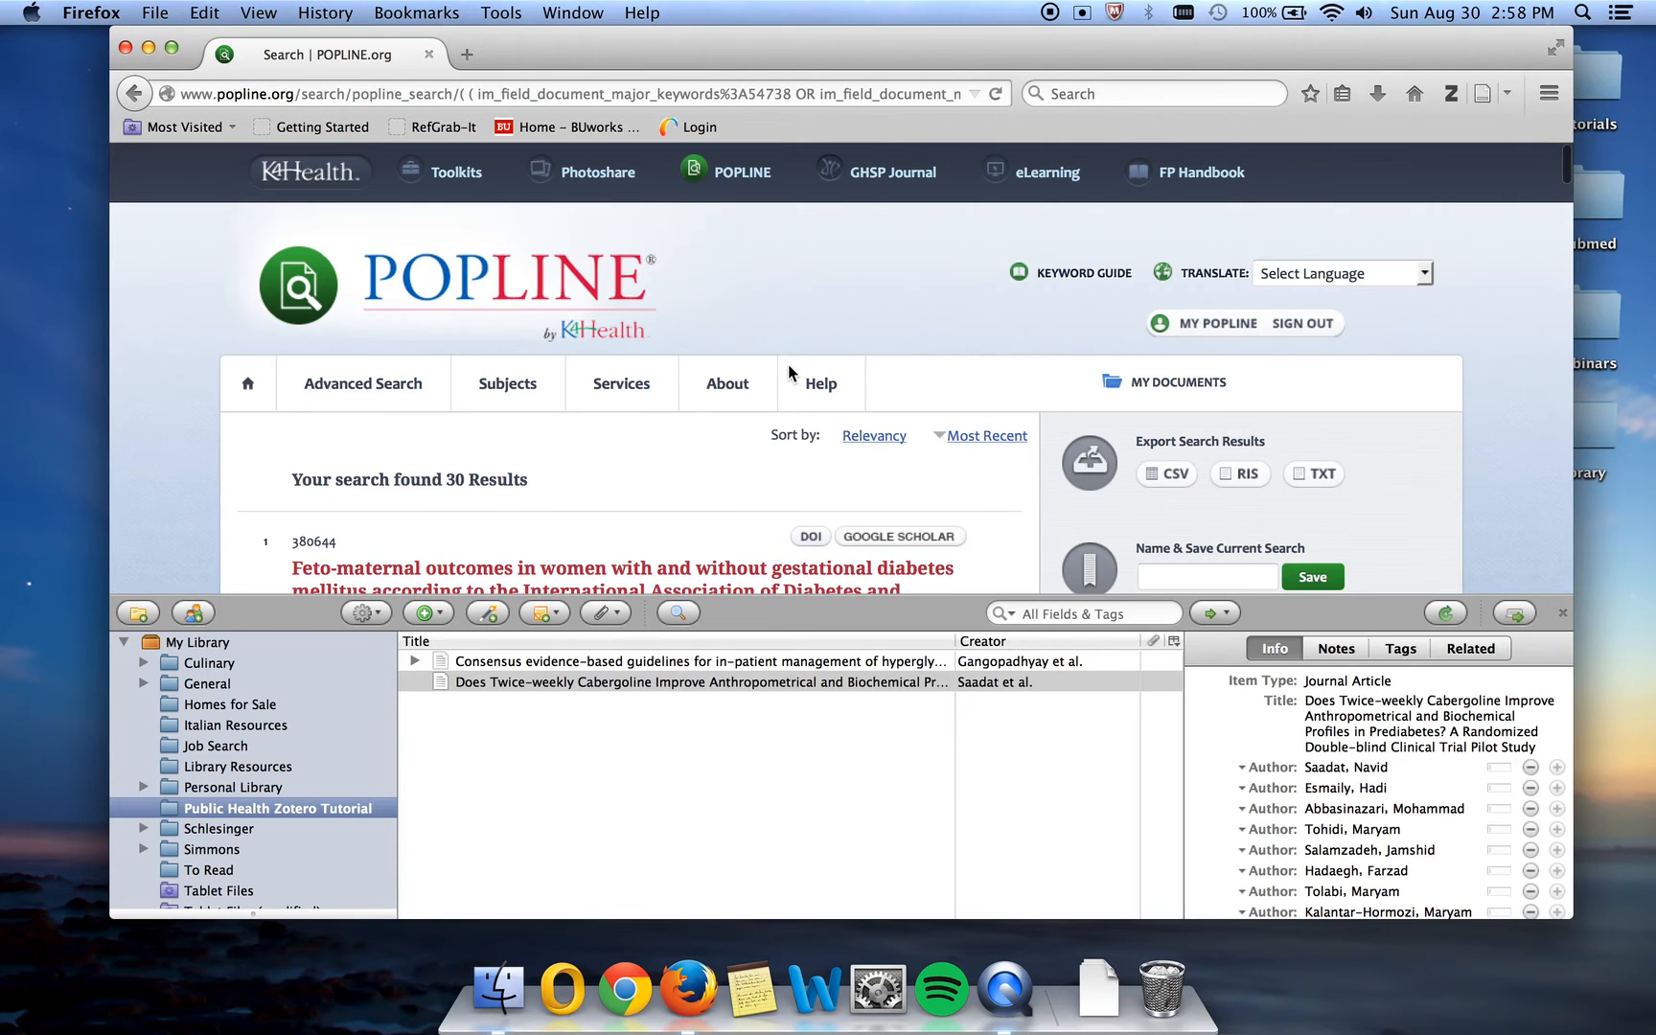
Open POPLINE's My Documents and the saved folder holding the 7 collected citations.
click(1162, 386)
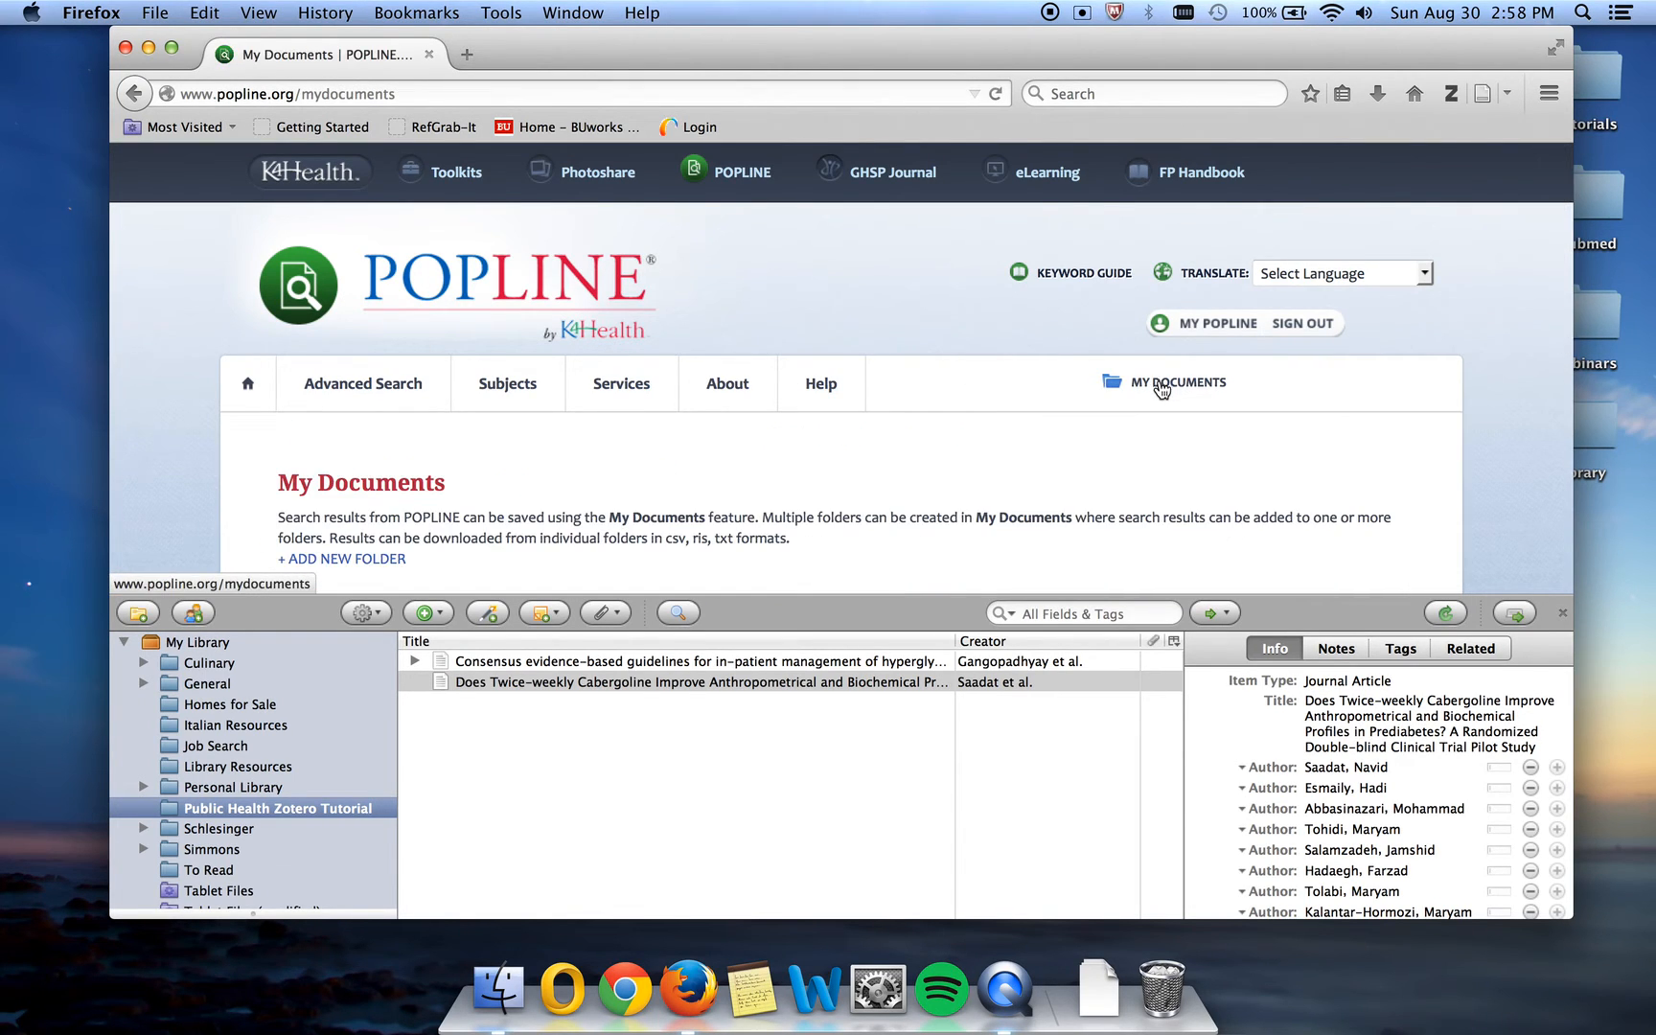
scroll(878, 418, down, 5)
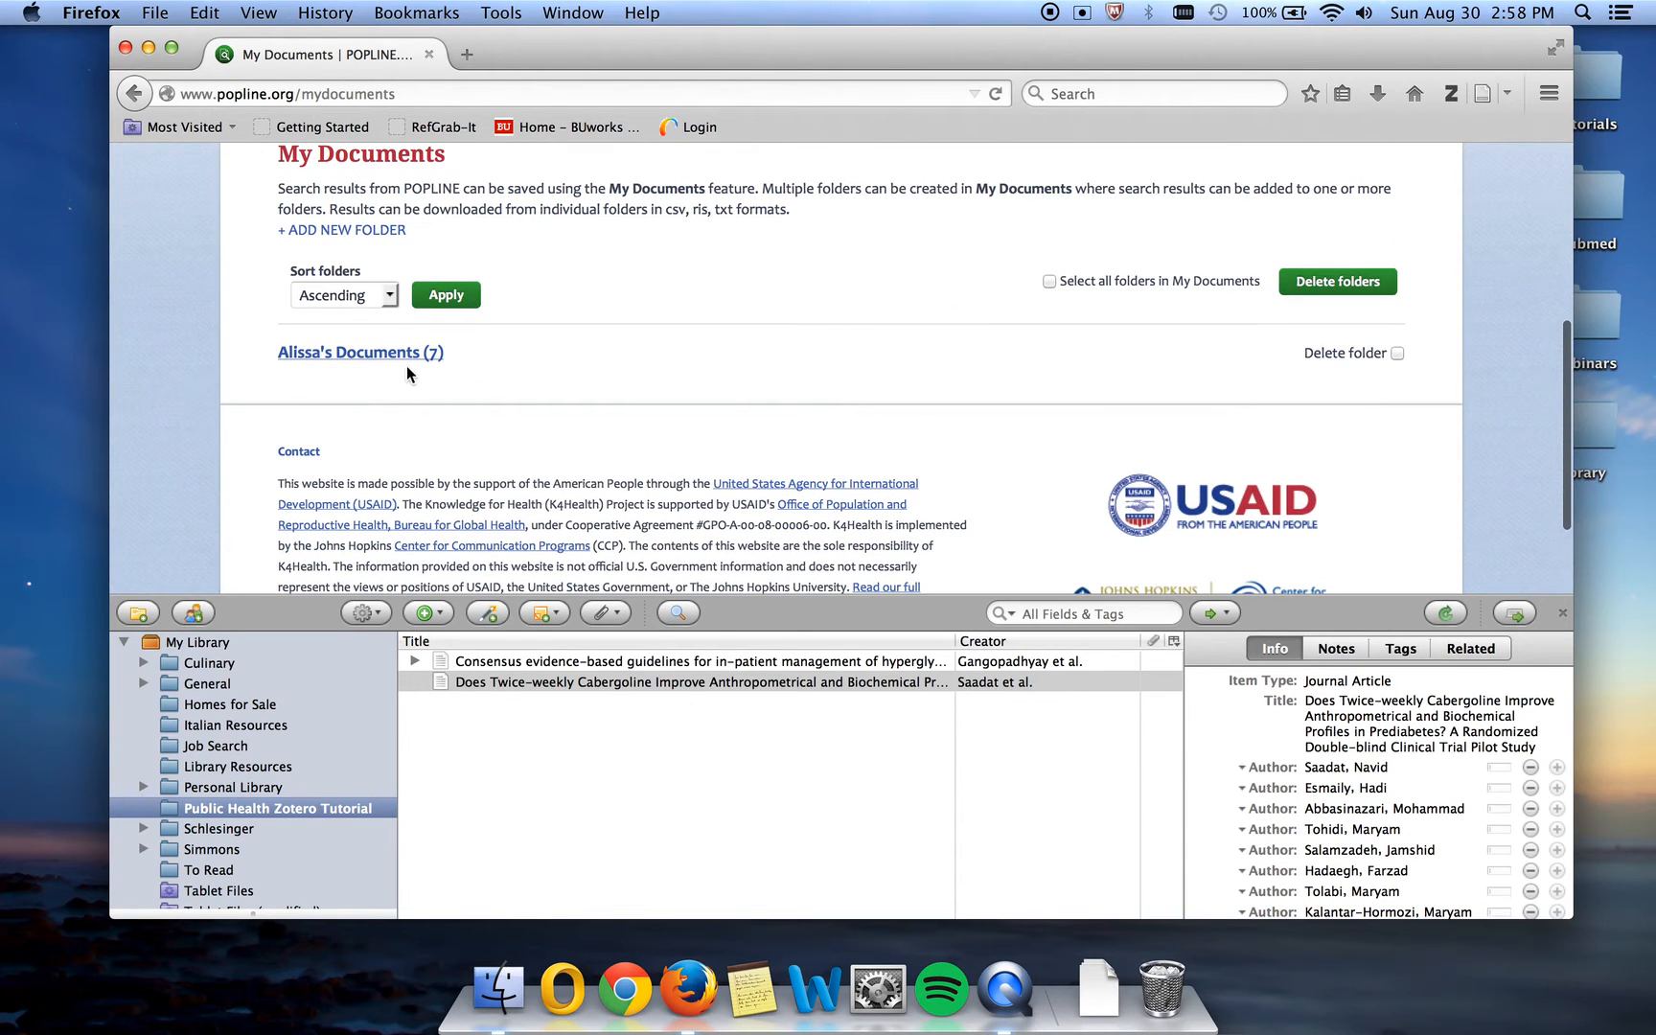
click(389, 355)
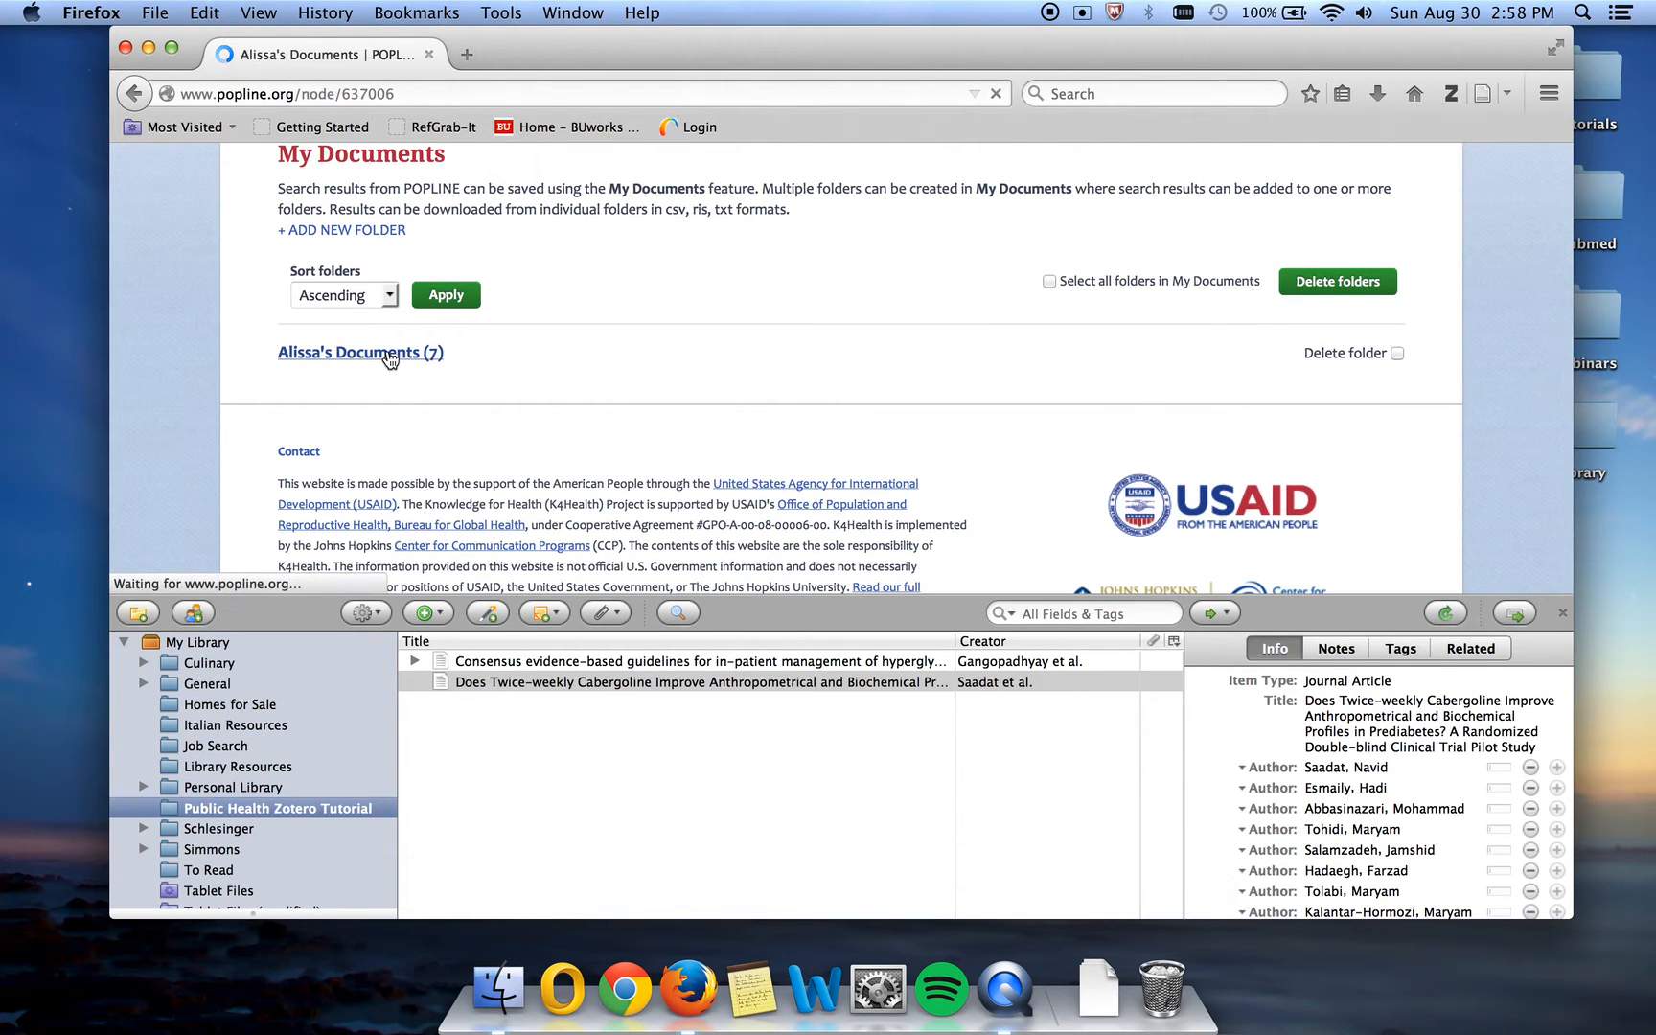
scroll(709, 410, down, 6)
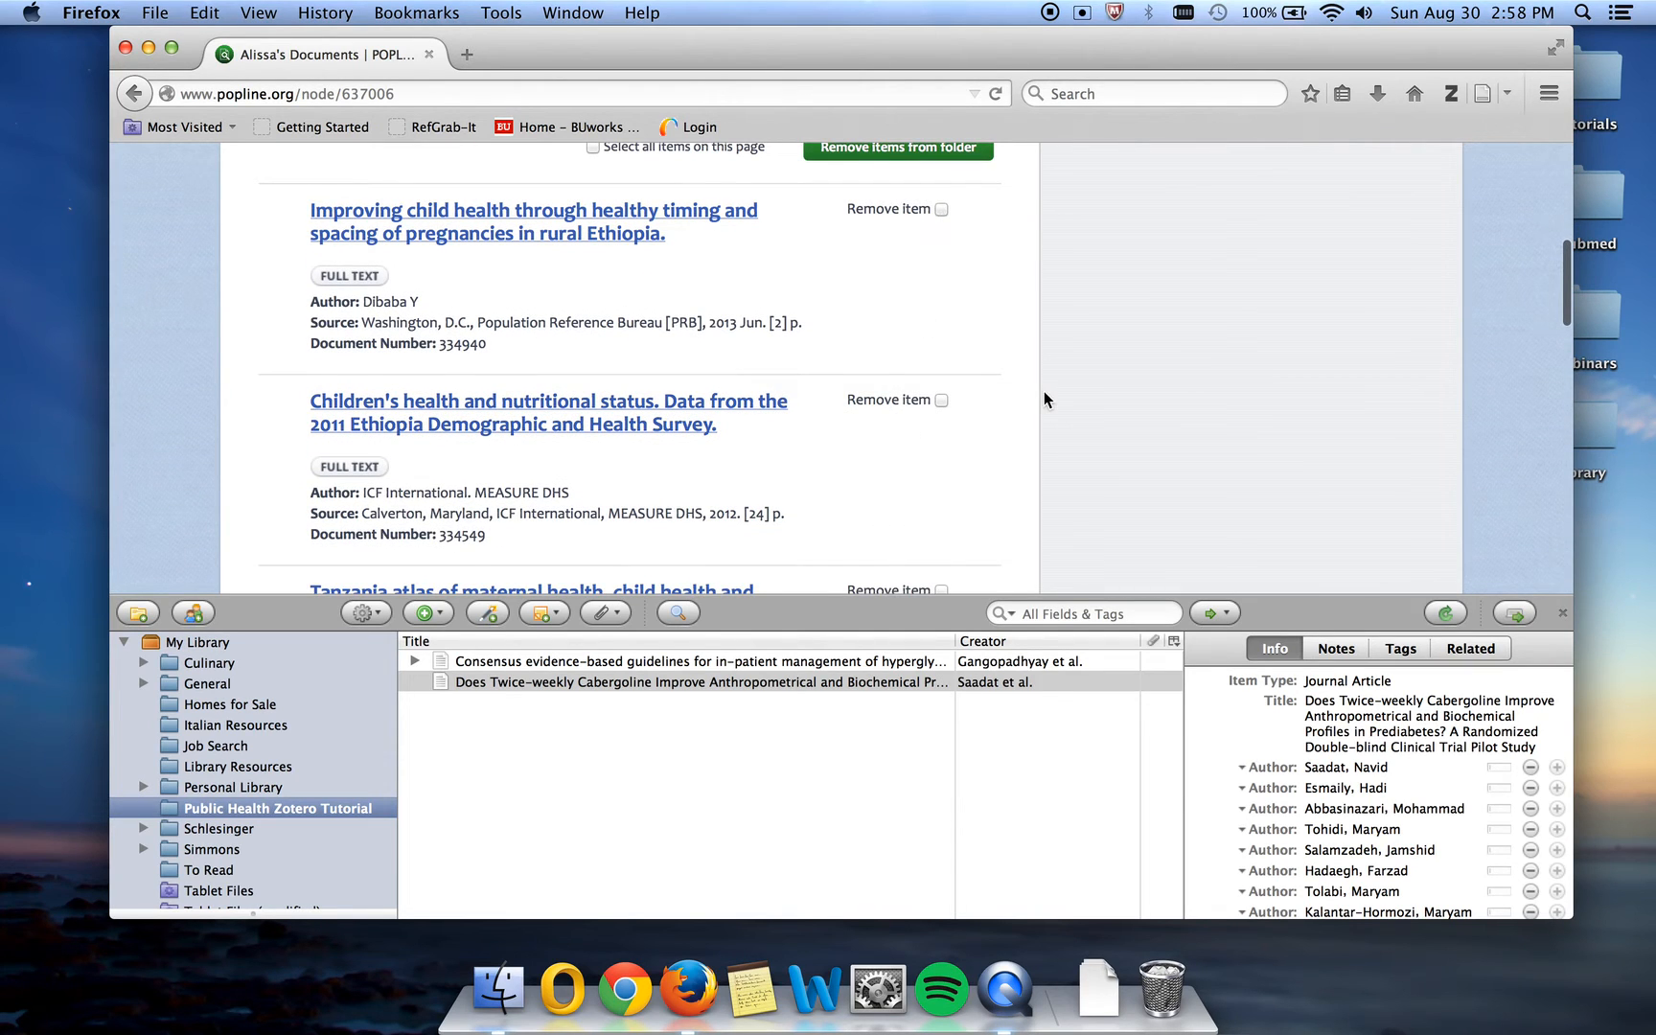
scroll(1045, 398, up, 4)
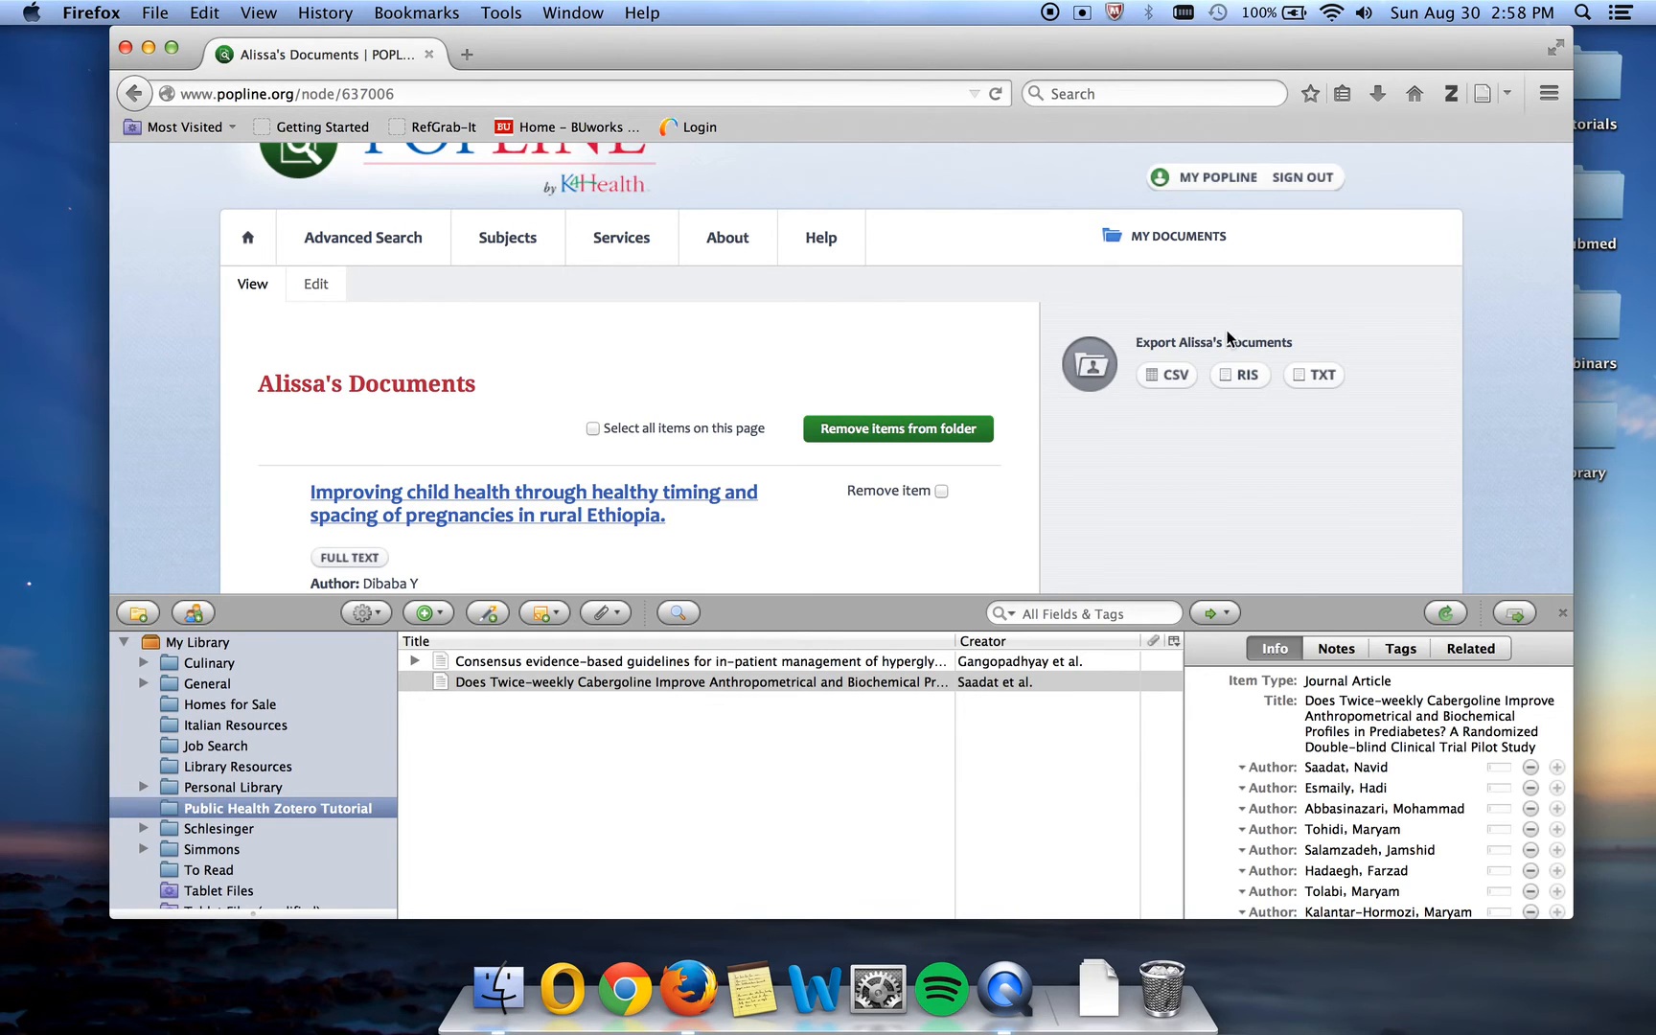
Export the seven saved POPLINE citations as RIS and allow Zotero to import them.
click(1238, 383)
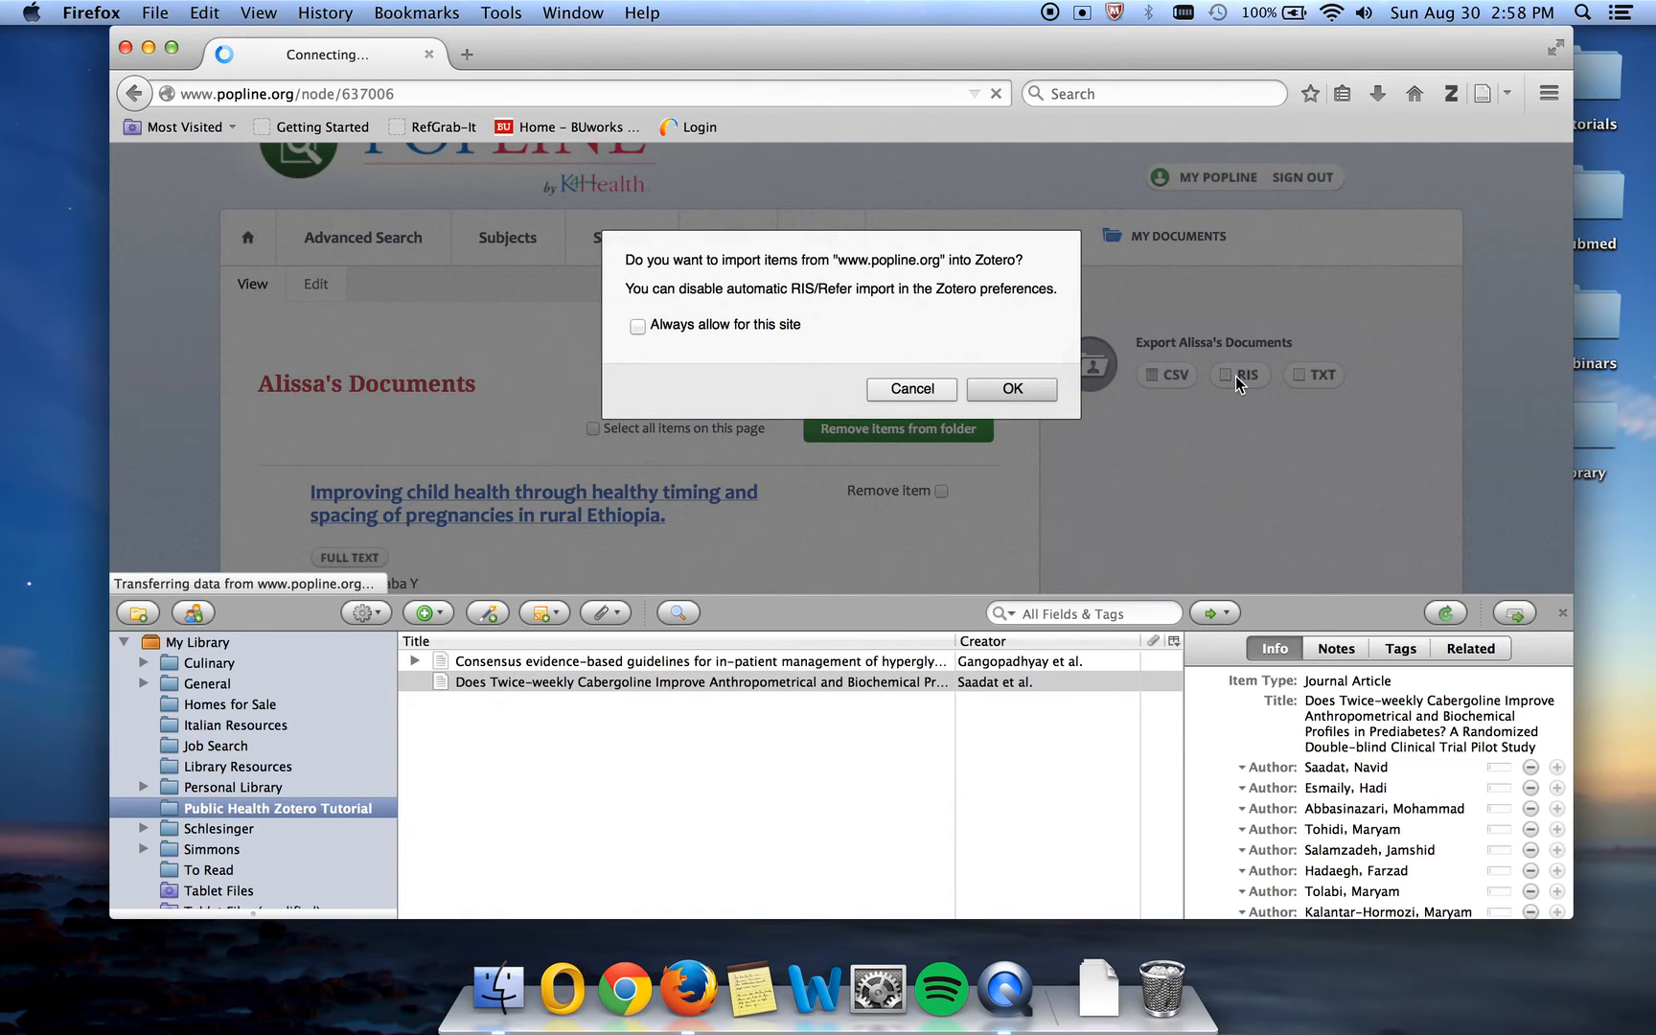
click(989, 395)
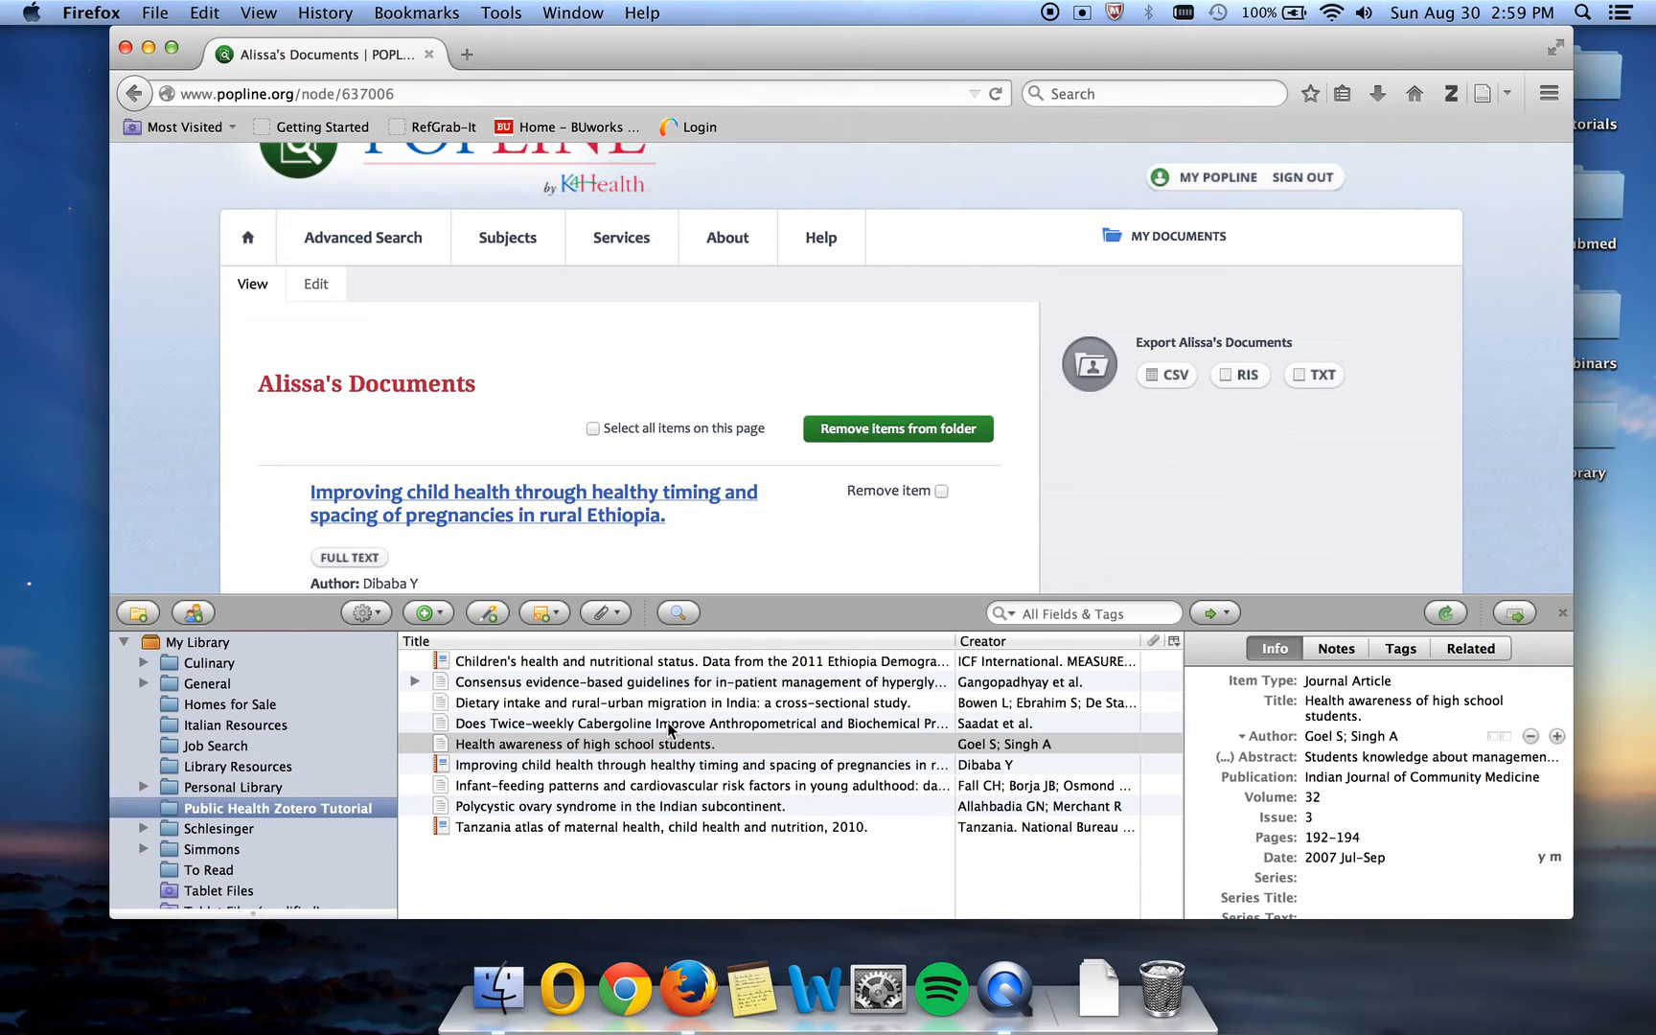
click(566, 666)
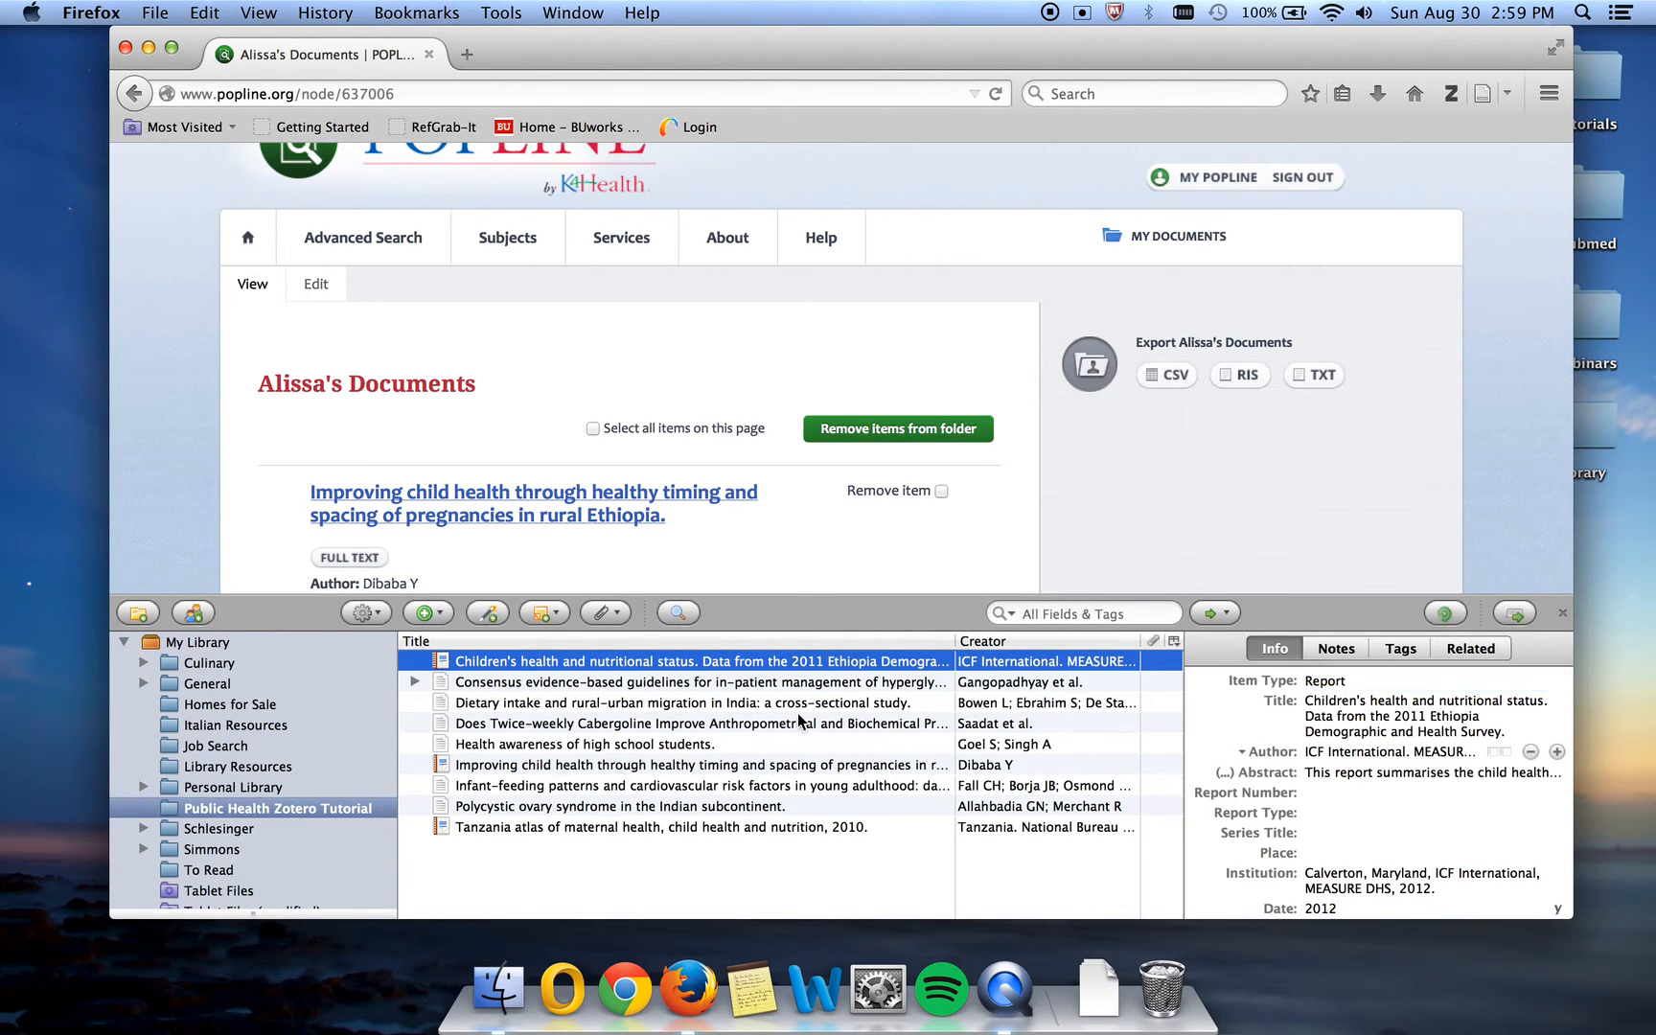
click(600, 727)
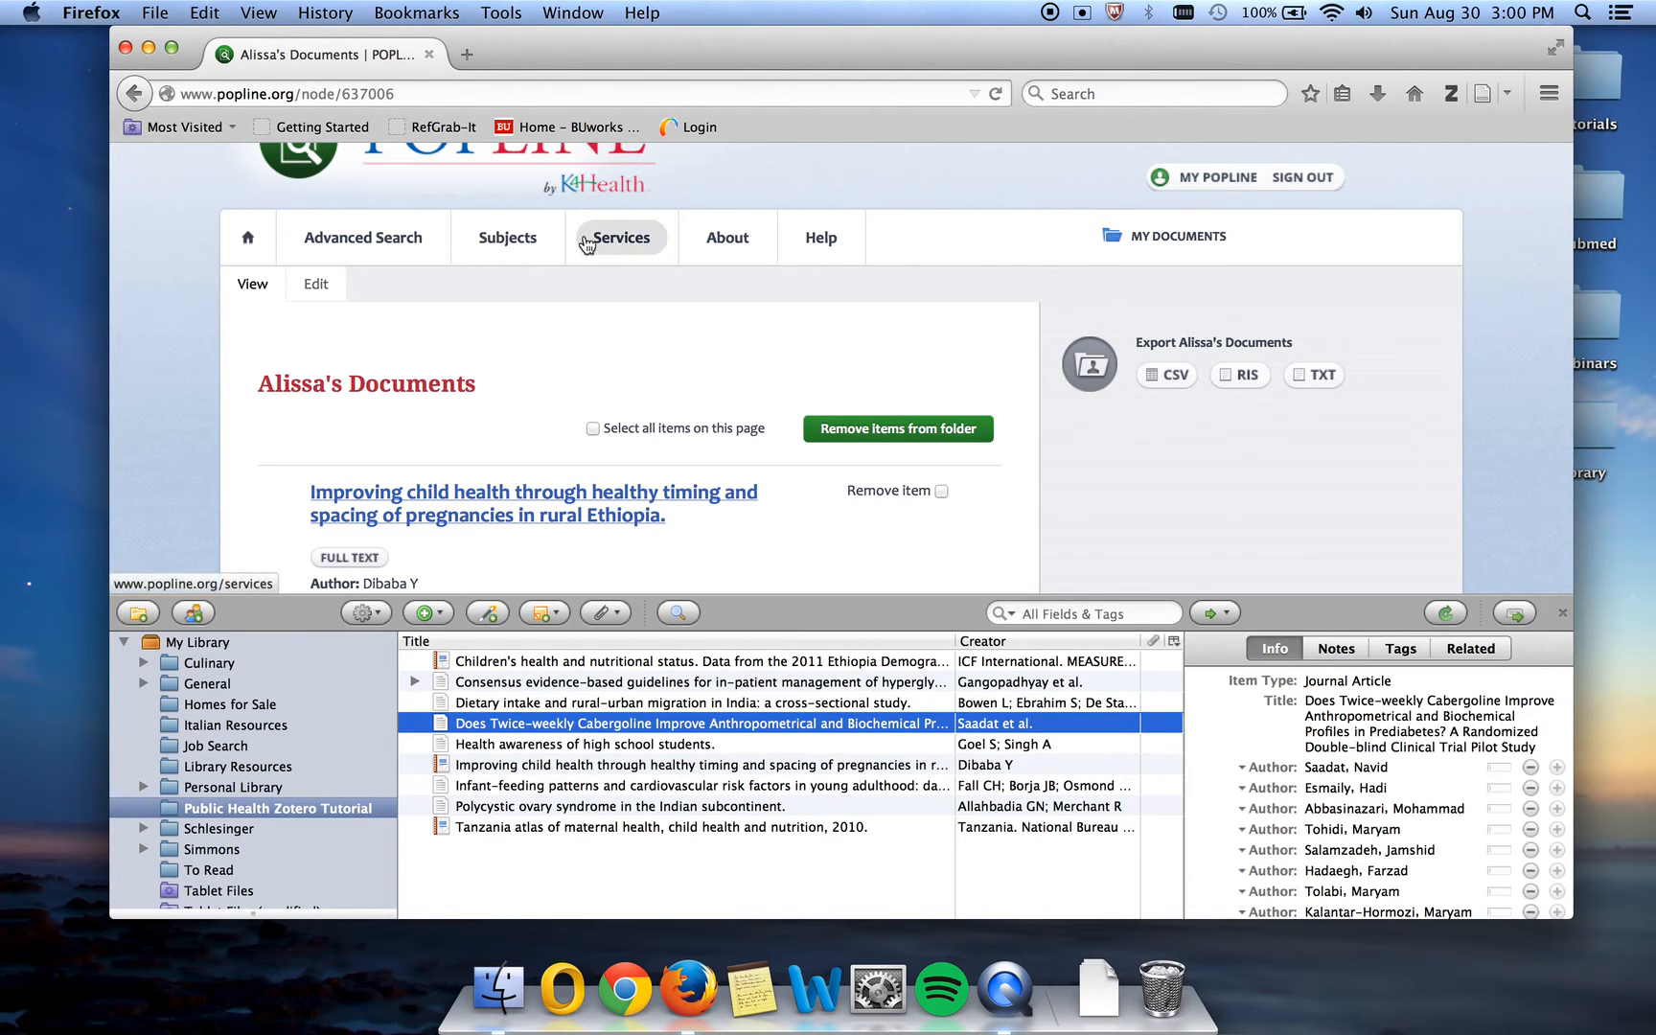
Go to bu.edu/library and search the catalogue for 'mountains beyond mountains'.
click(506, 87)
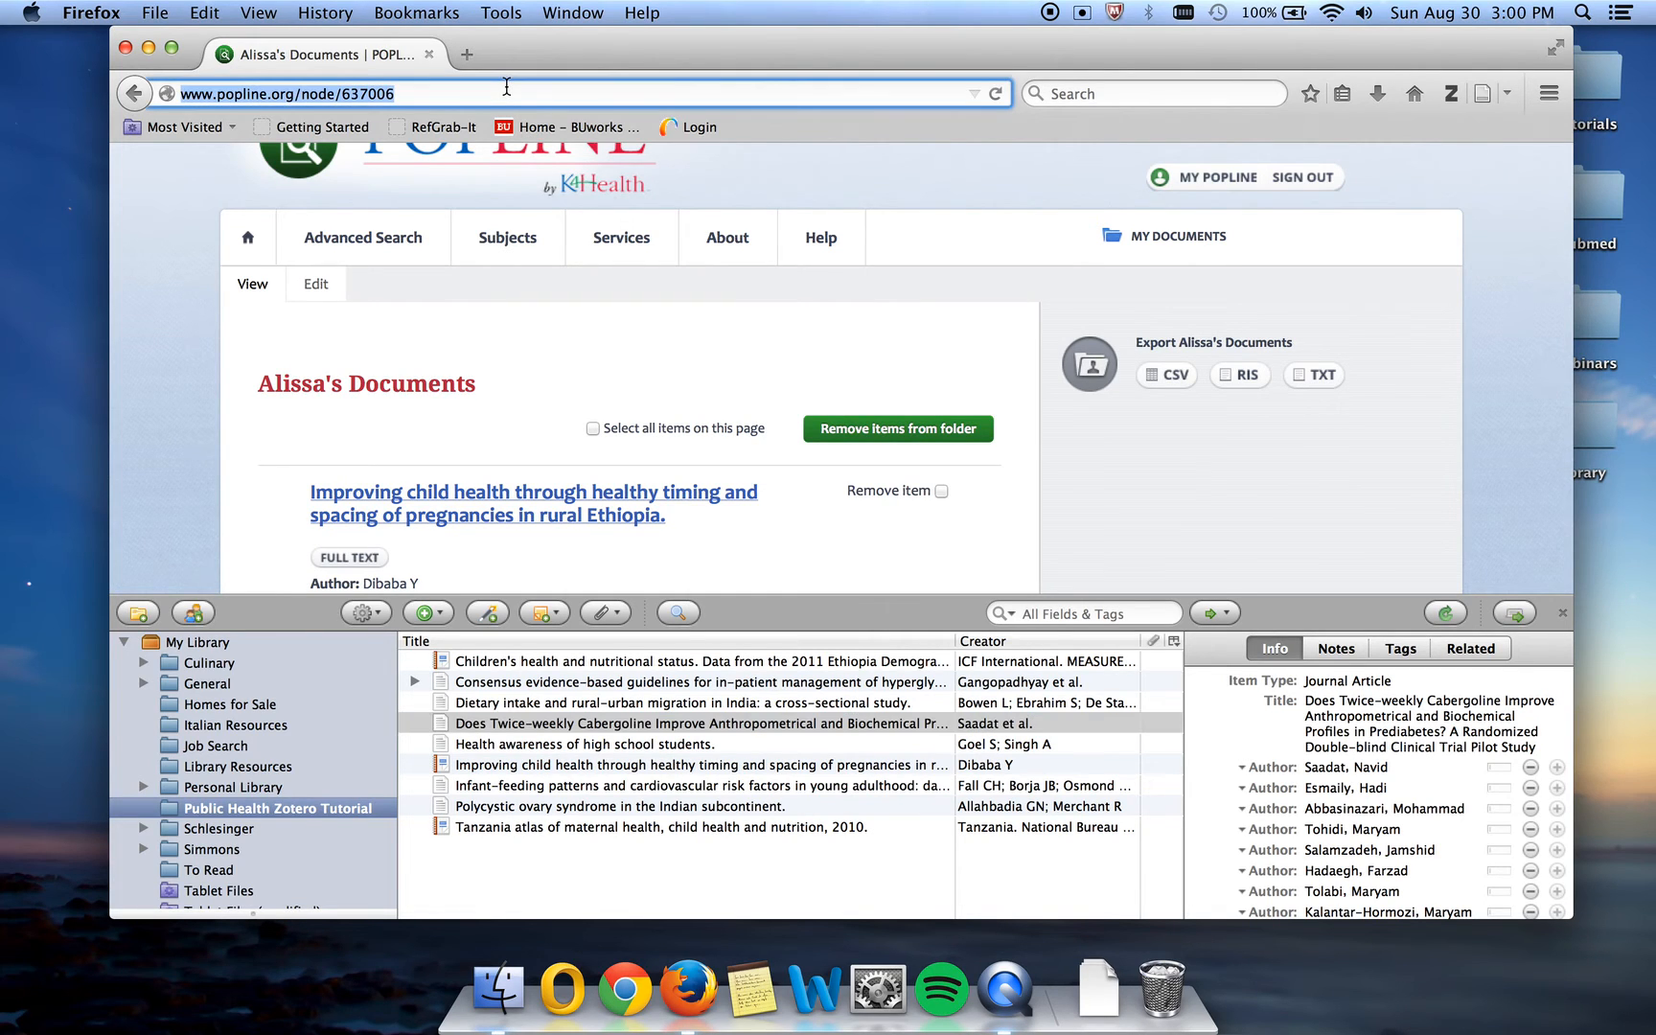
text(bu.edu)
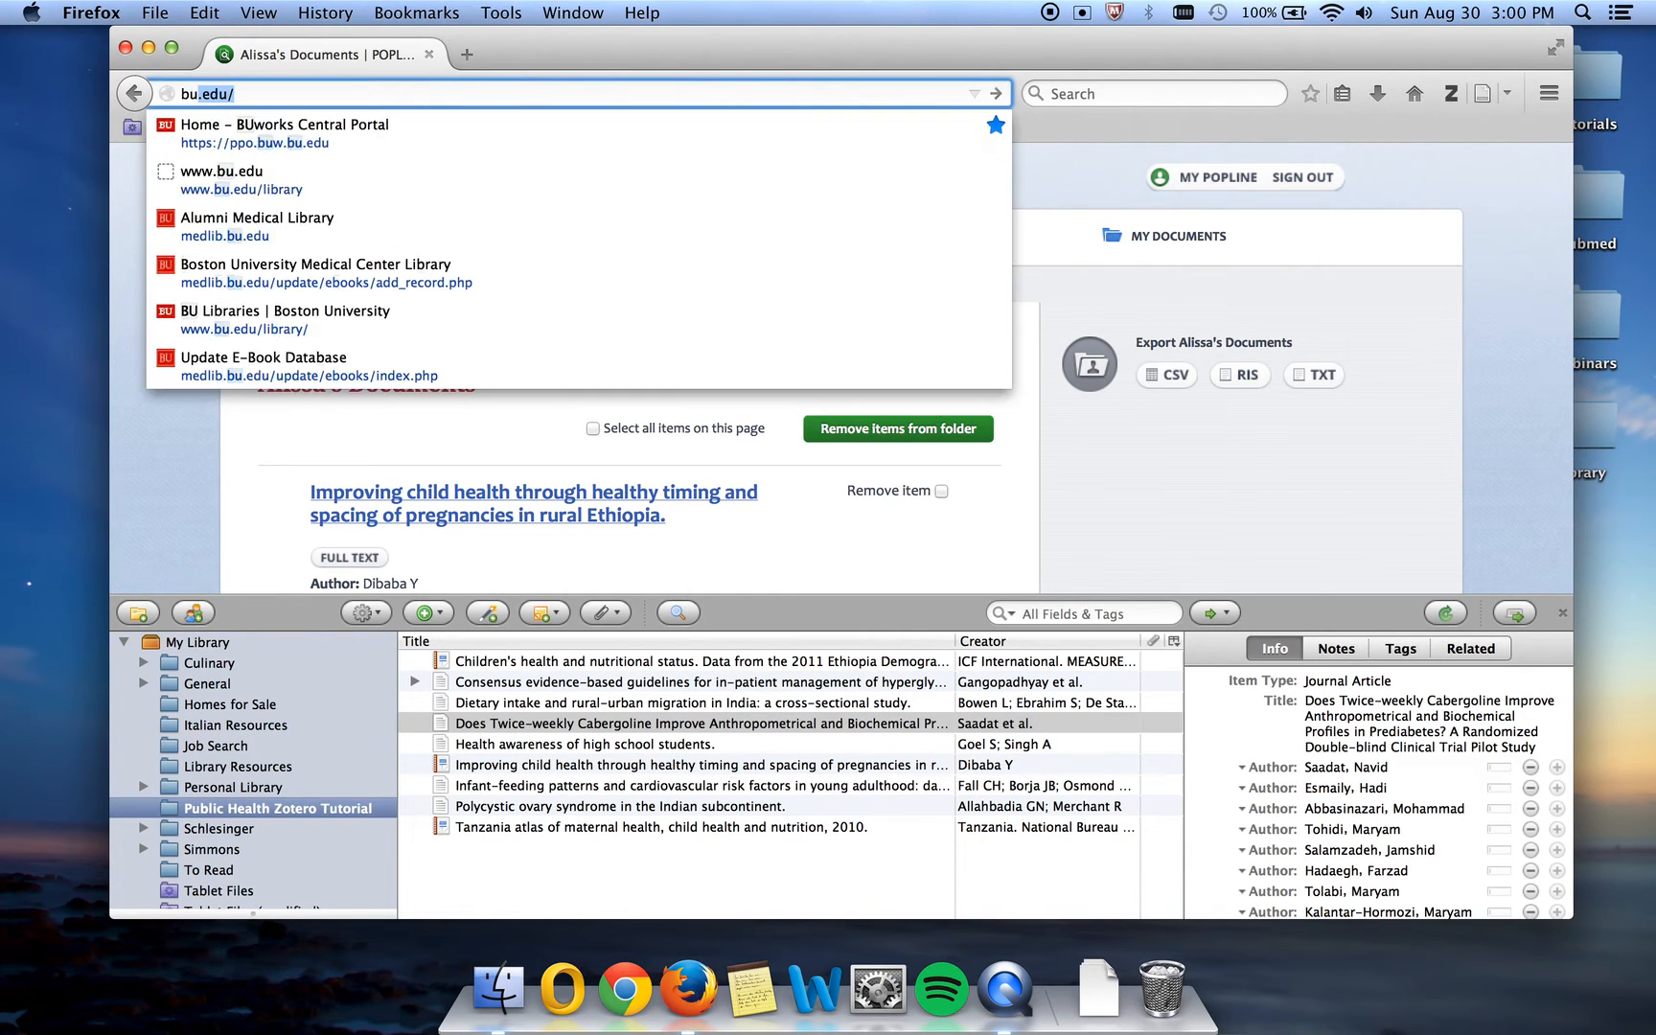
text(/library)
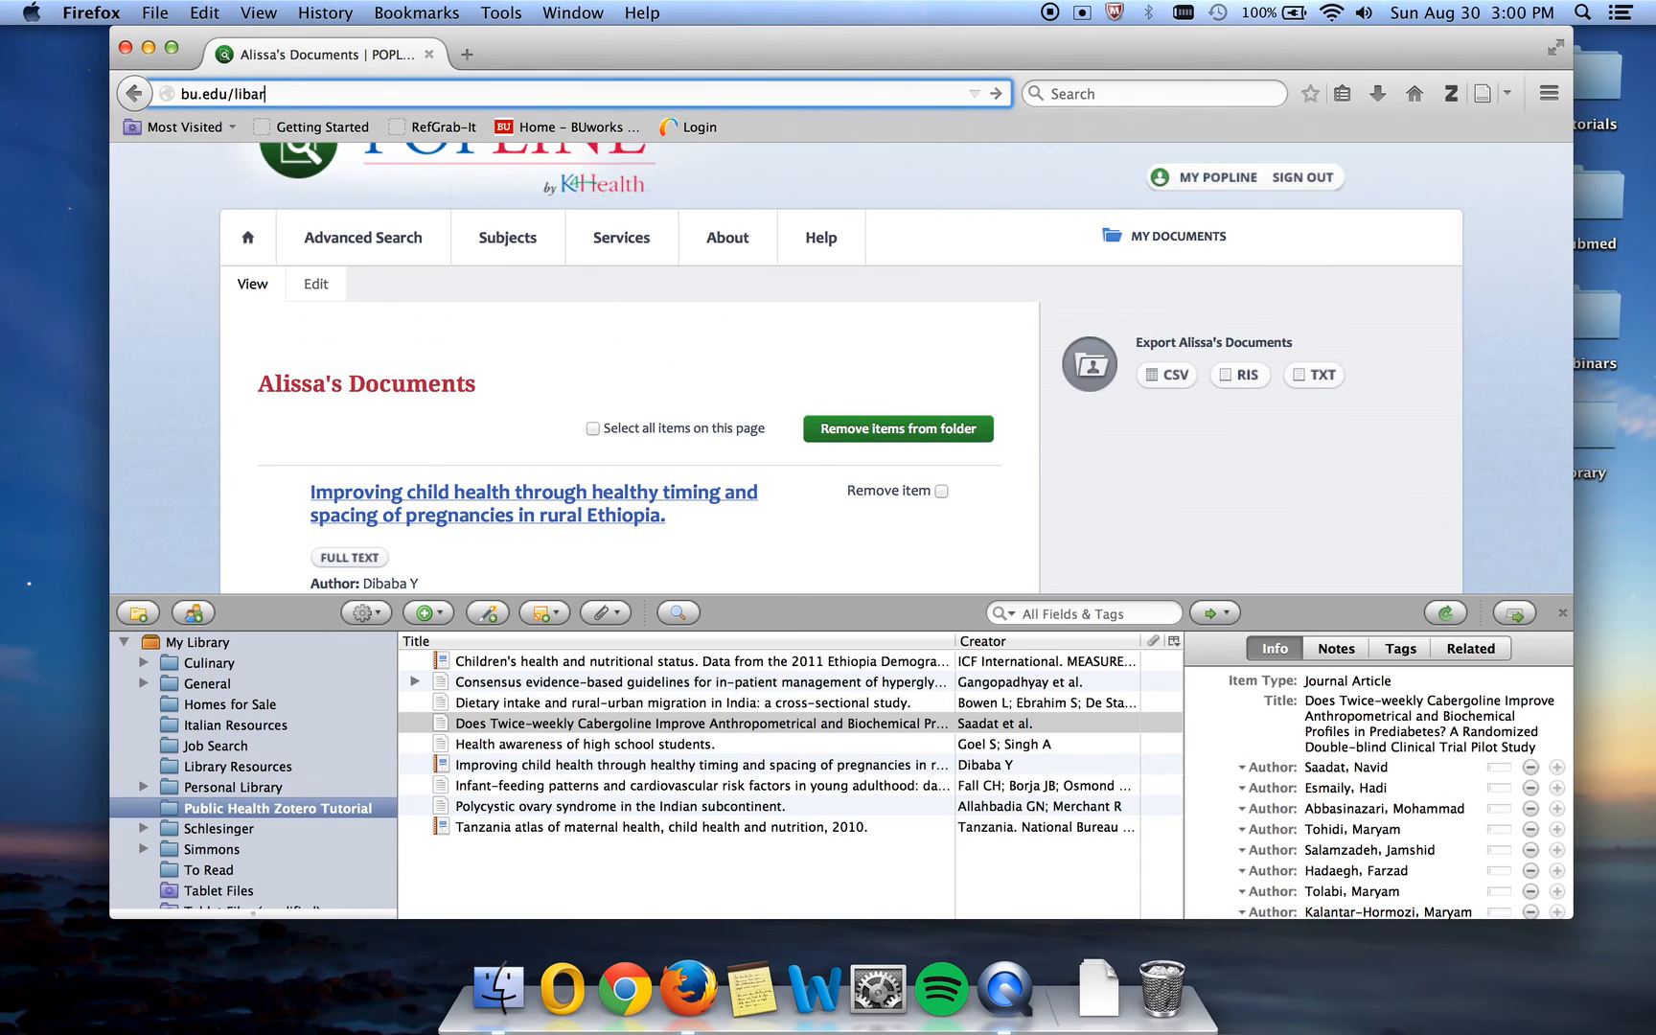
key(Return)
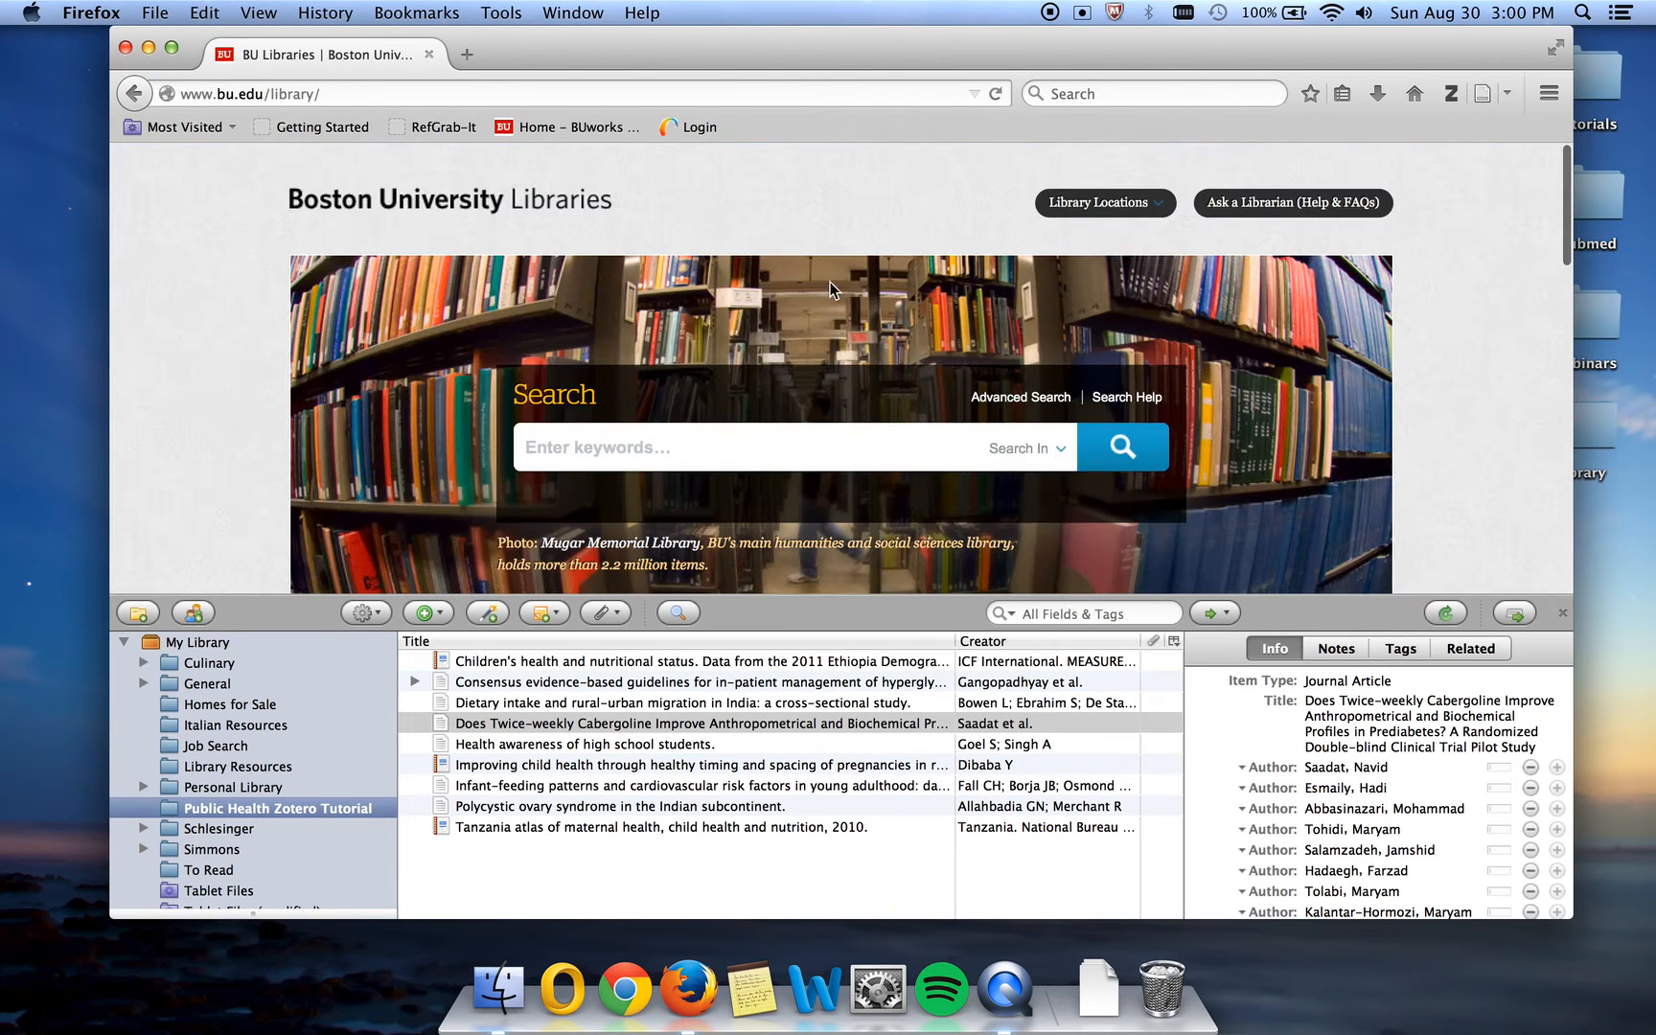
click(730, 450)
text(mo)
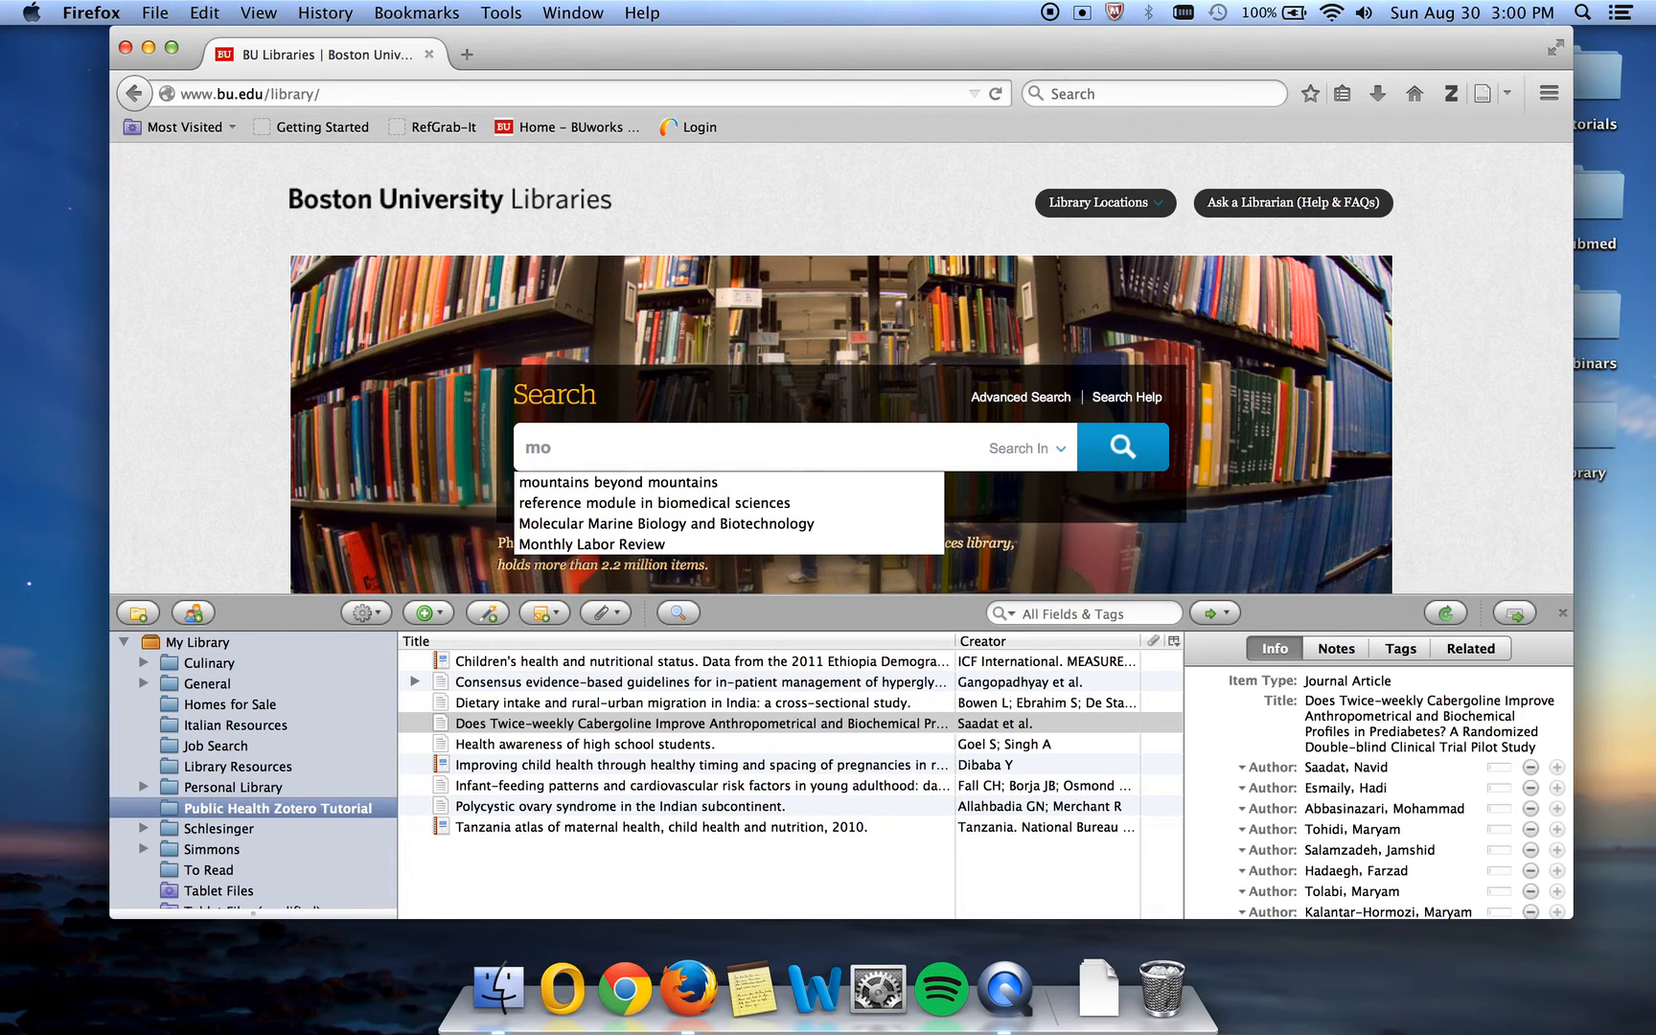
key(Down)
key(Return)
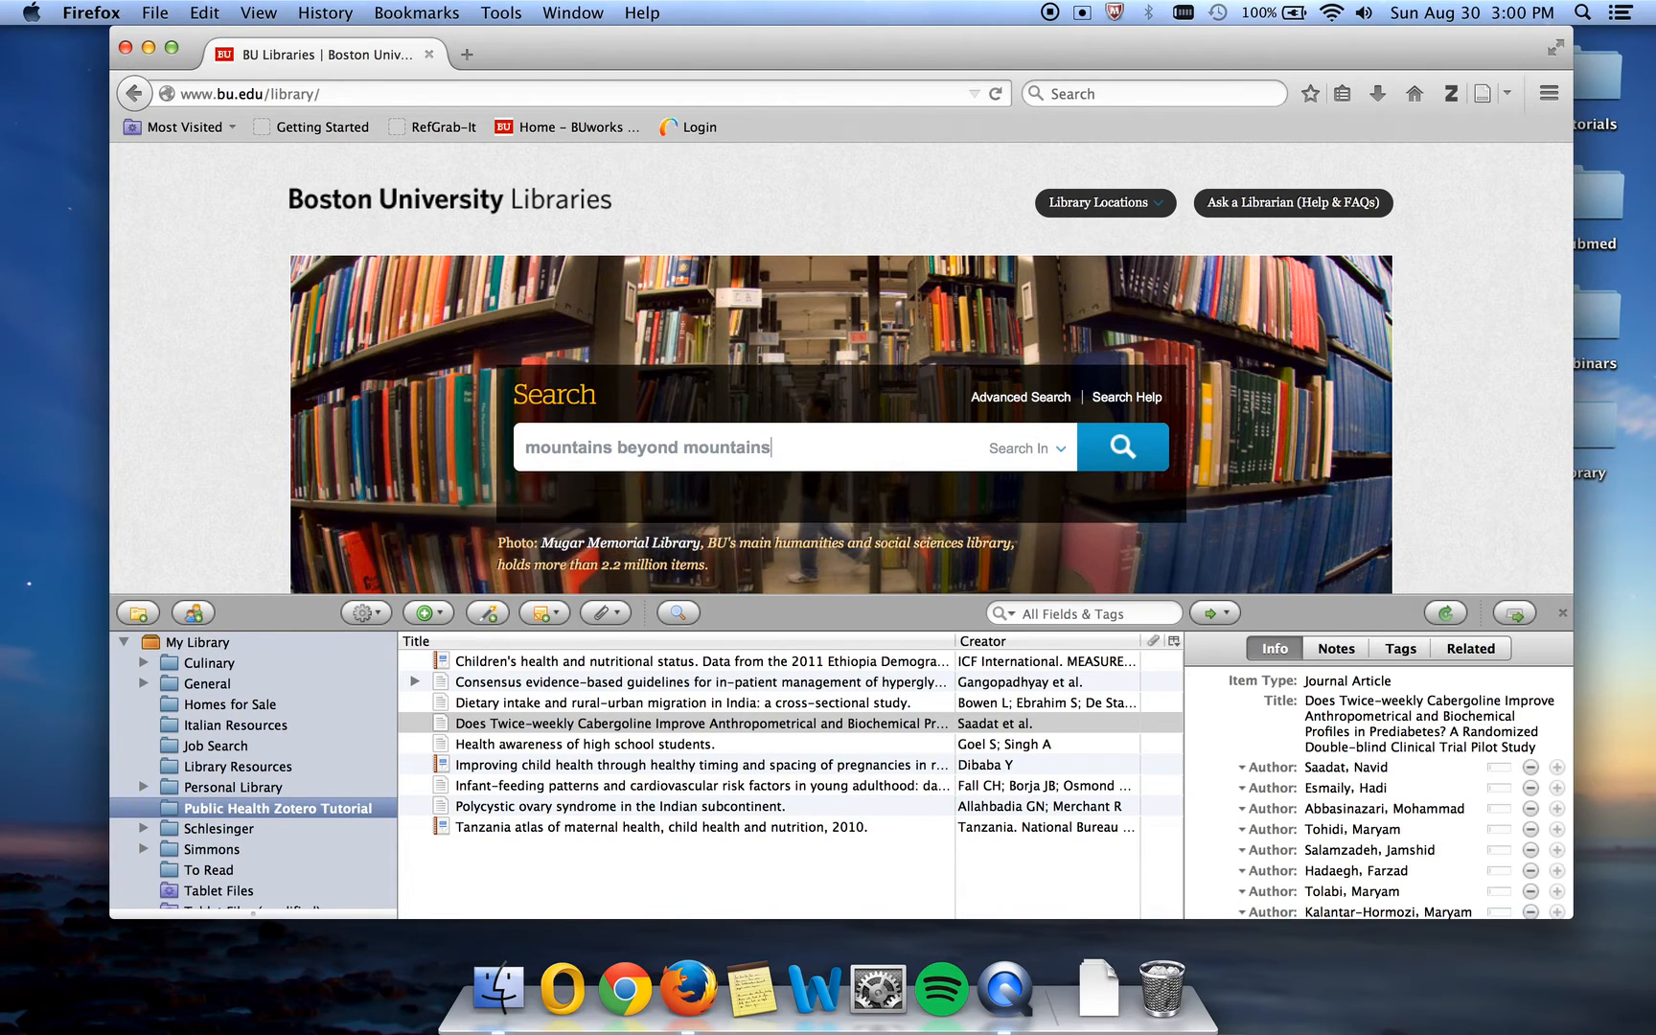
key(Return)
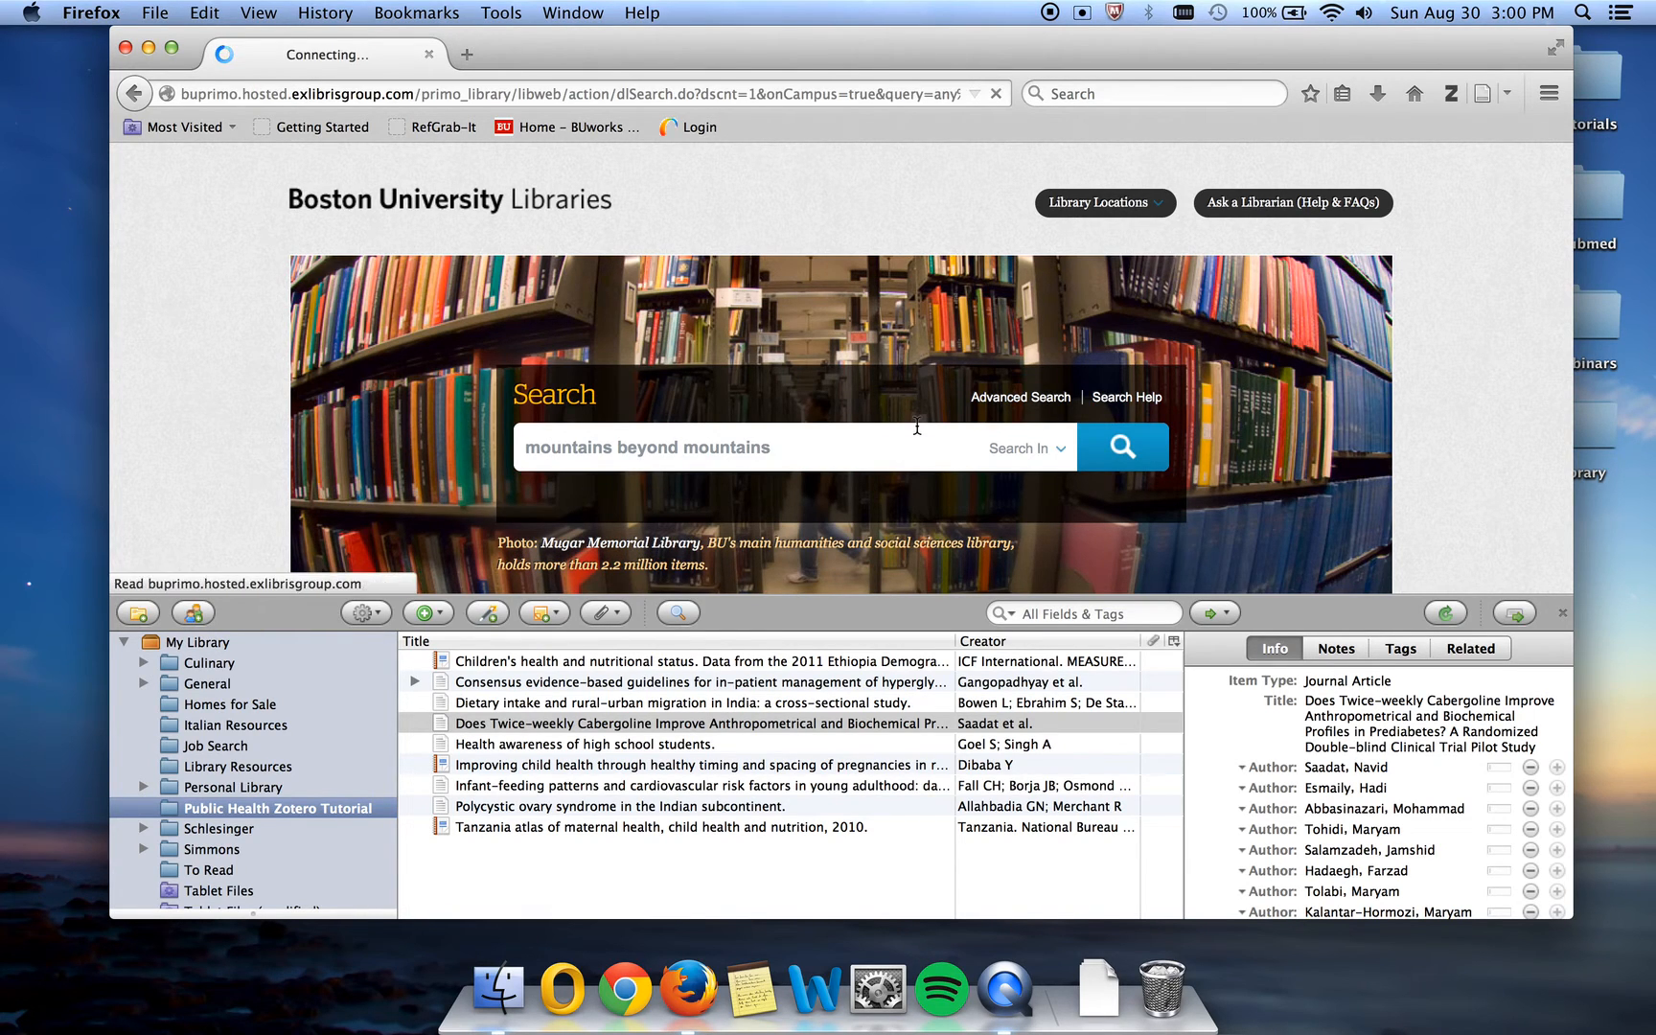
Open the full catalogue record for the 2003 edition of Mountains beyond mountains.
scroll(824, 316, down, 5)
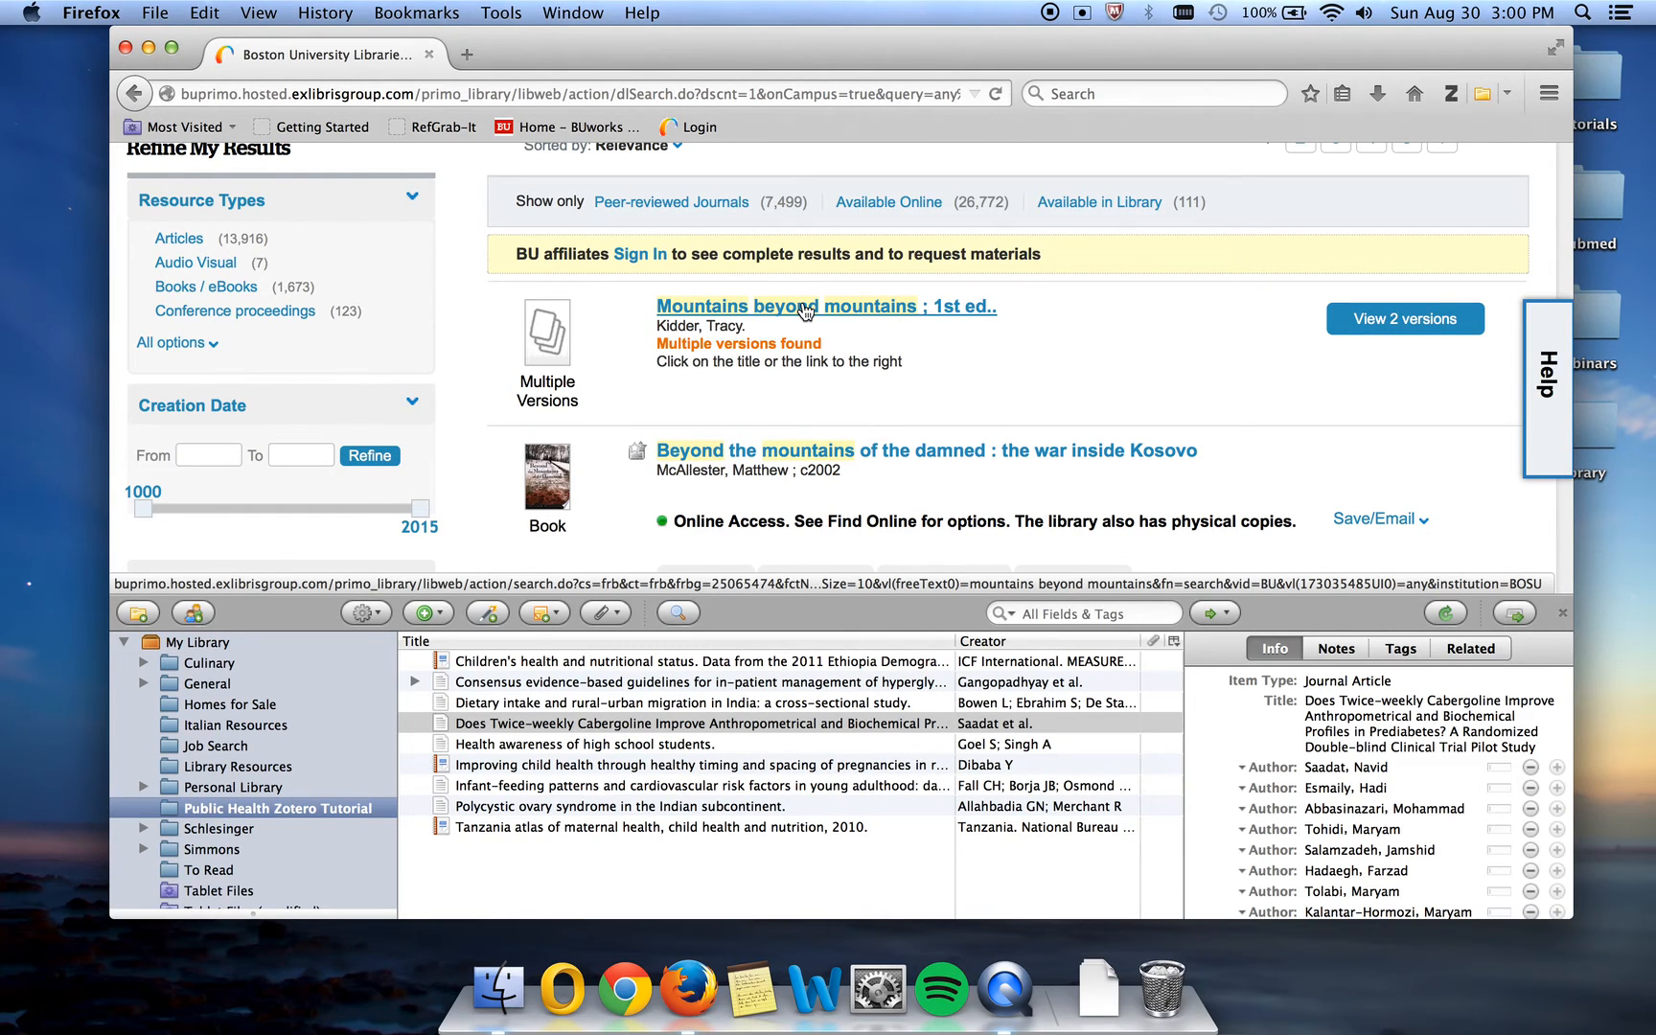
click(805, 308)
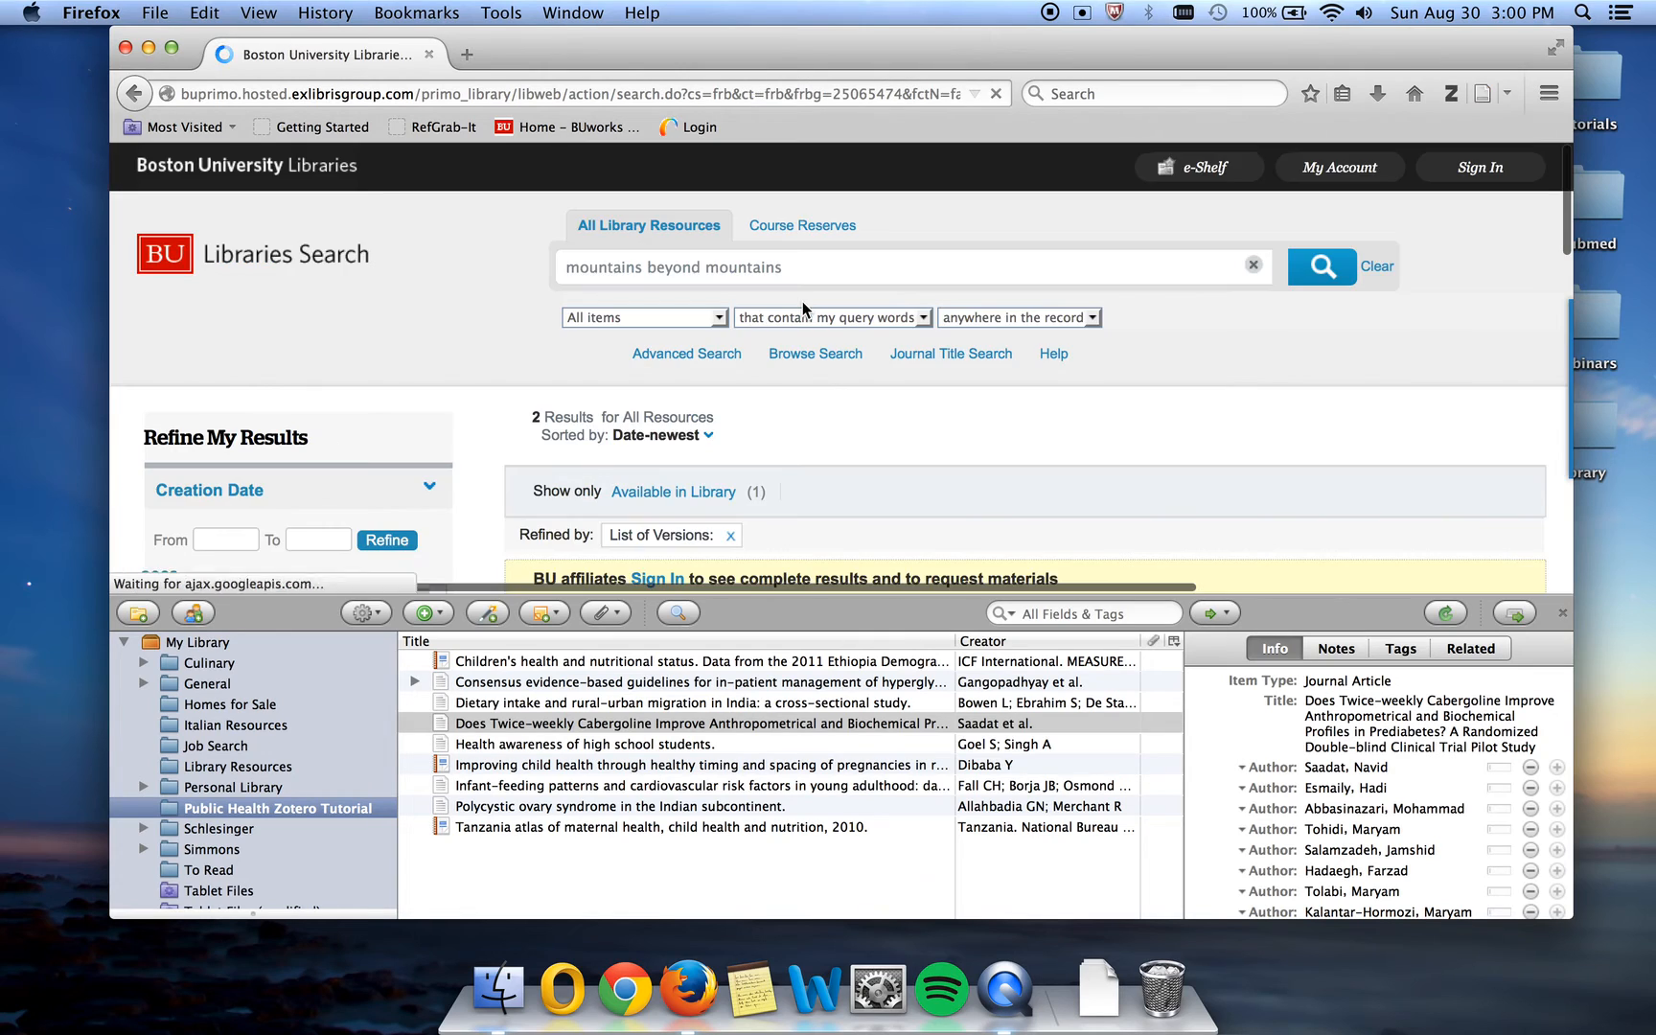
scroll(805, 309, down, 10)
scroll(802, 309, down, 2)
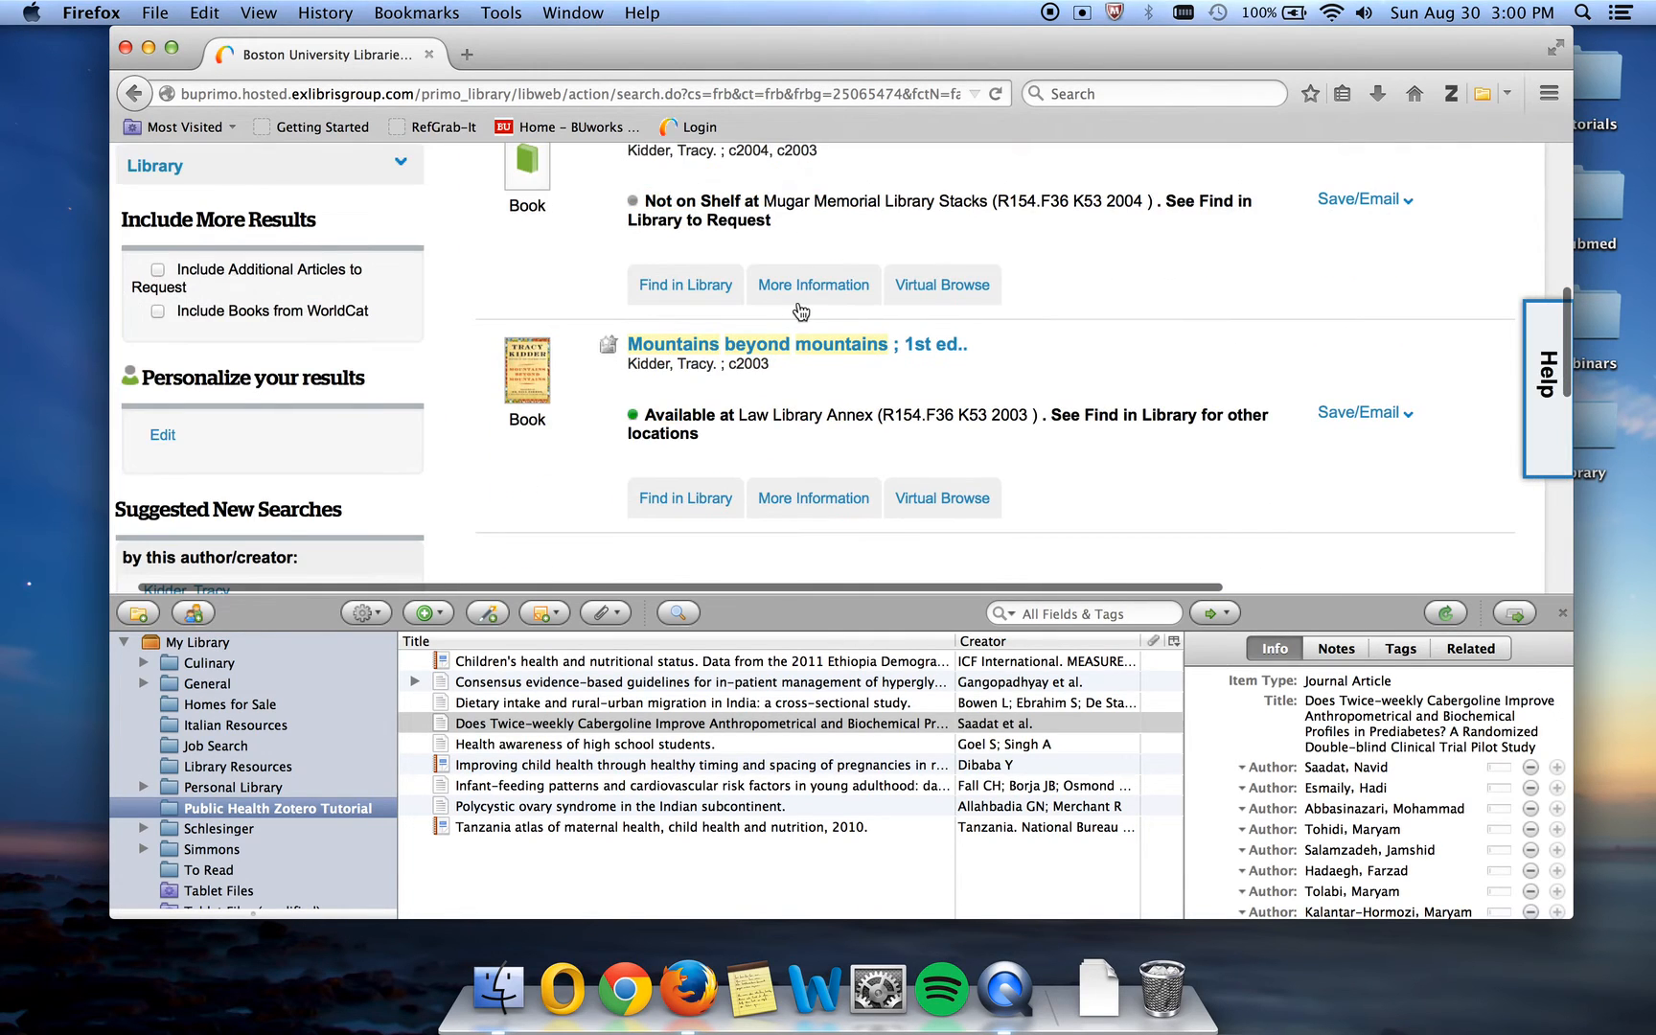
click(750, 354)
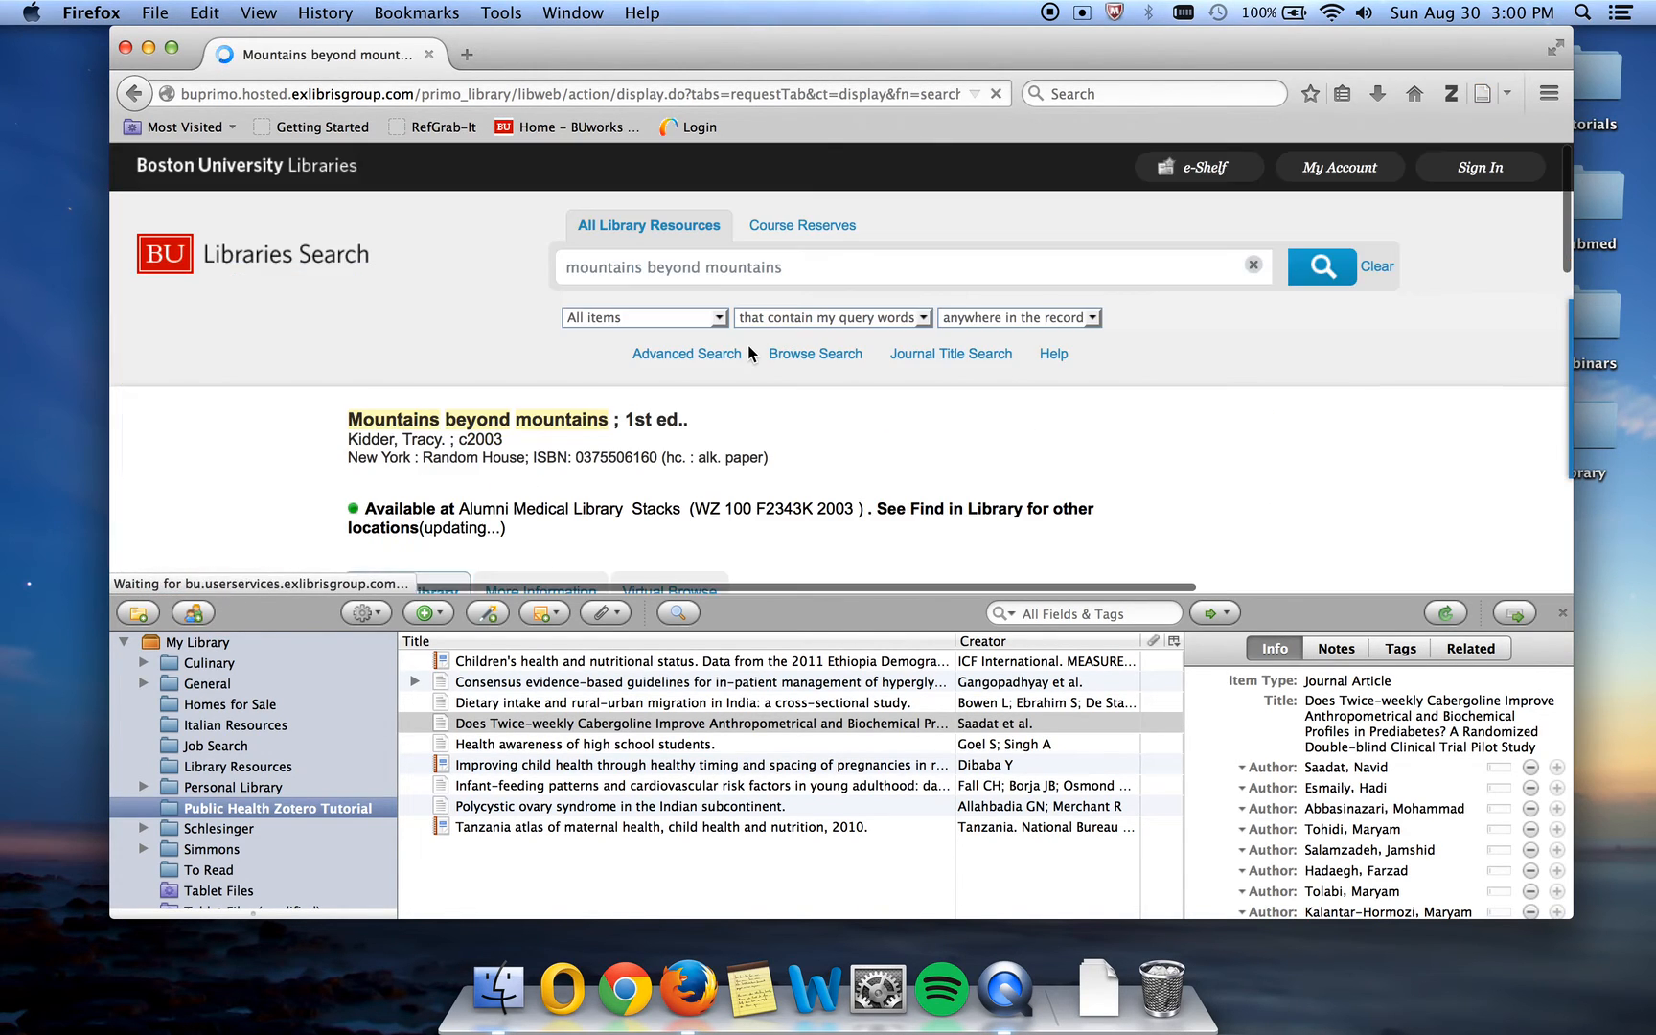
scroll(805, 404, down, 4)
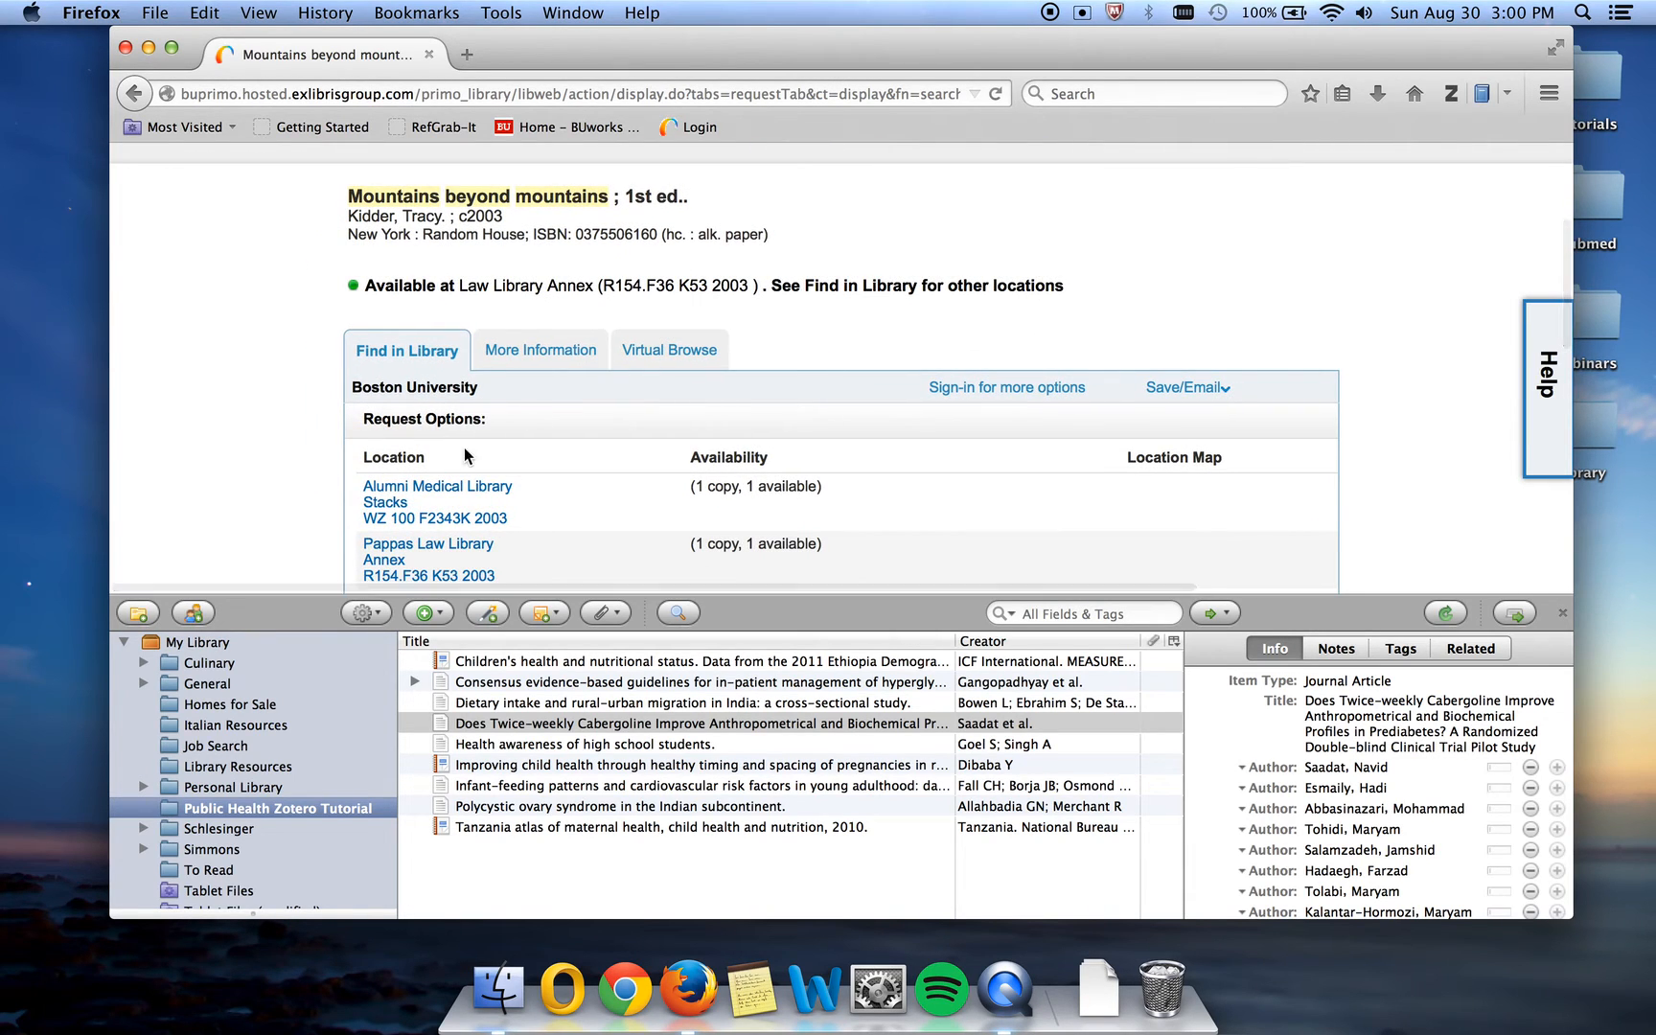
scroll(1102, 288, up, 4)
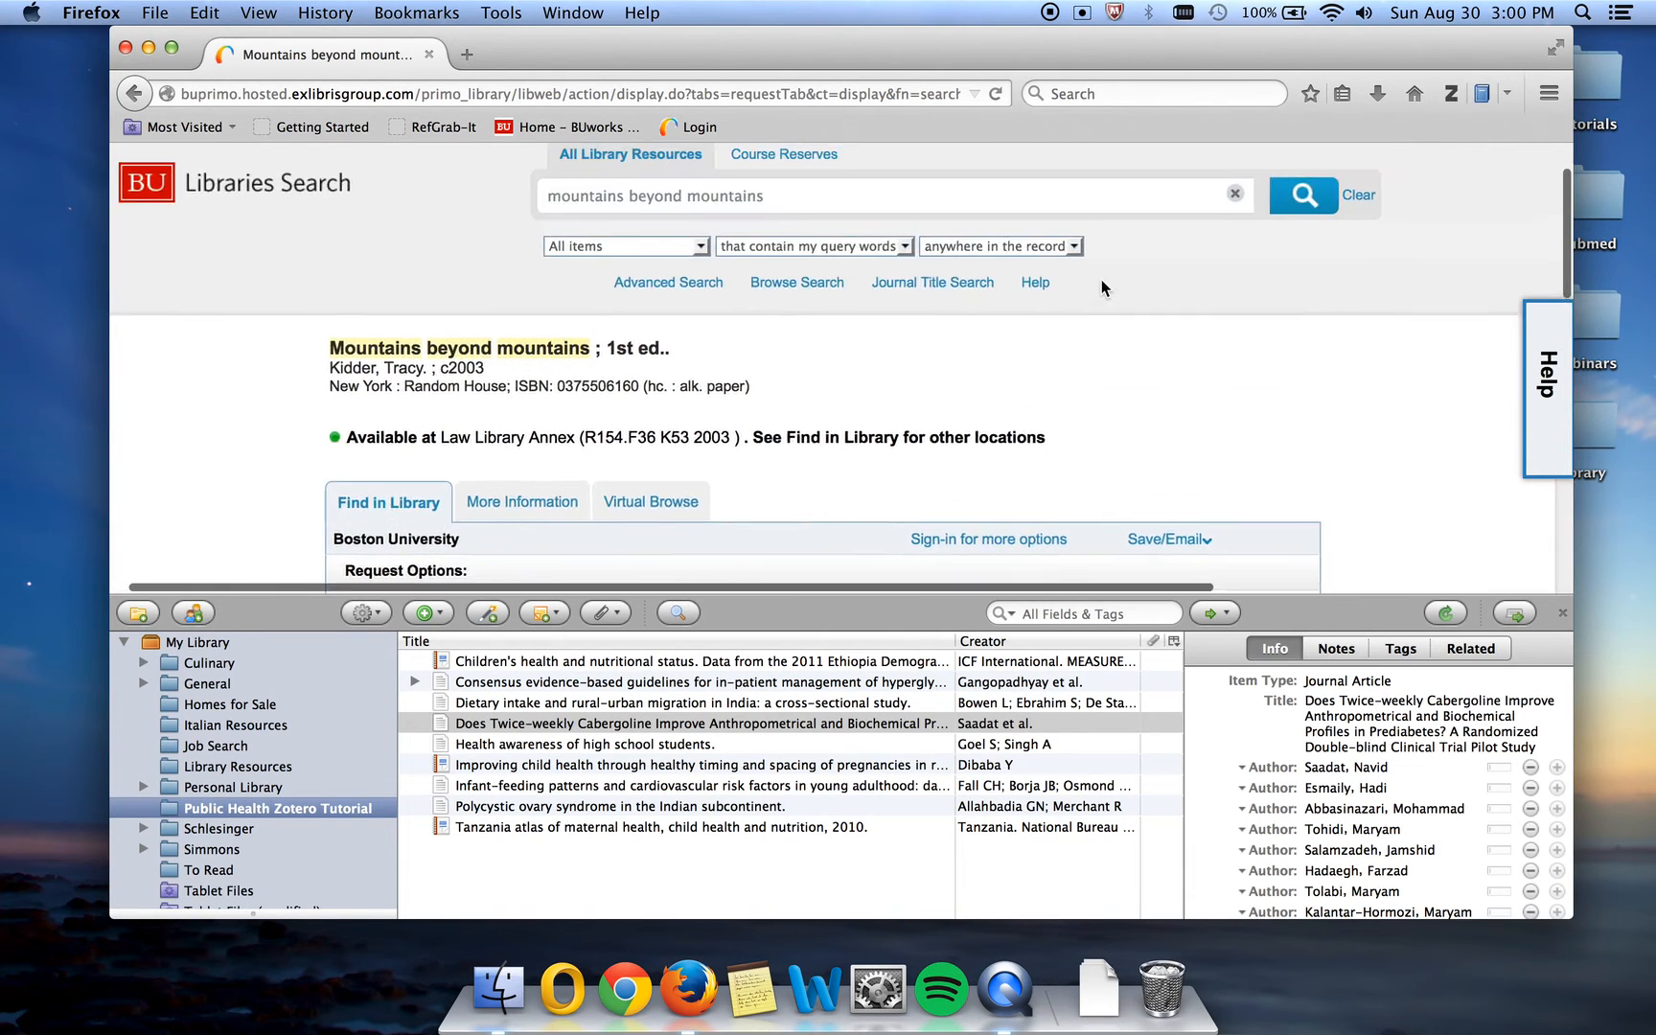
Save the 2003 Mountains beyond mountains book record to Zotero and review its Info fields.
click(1483, 95)
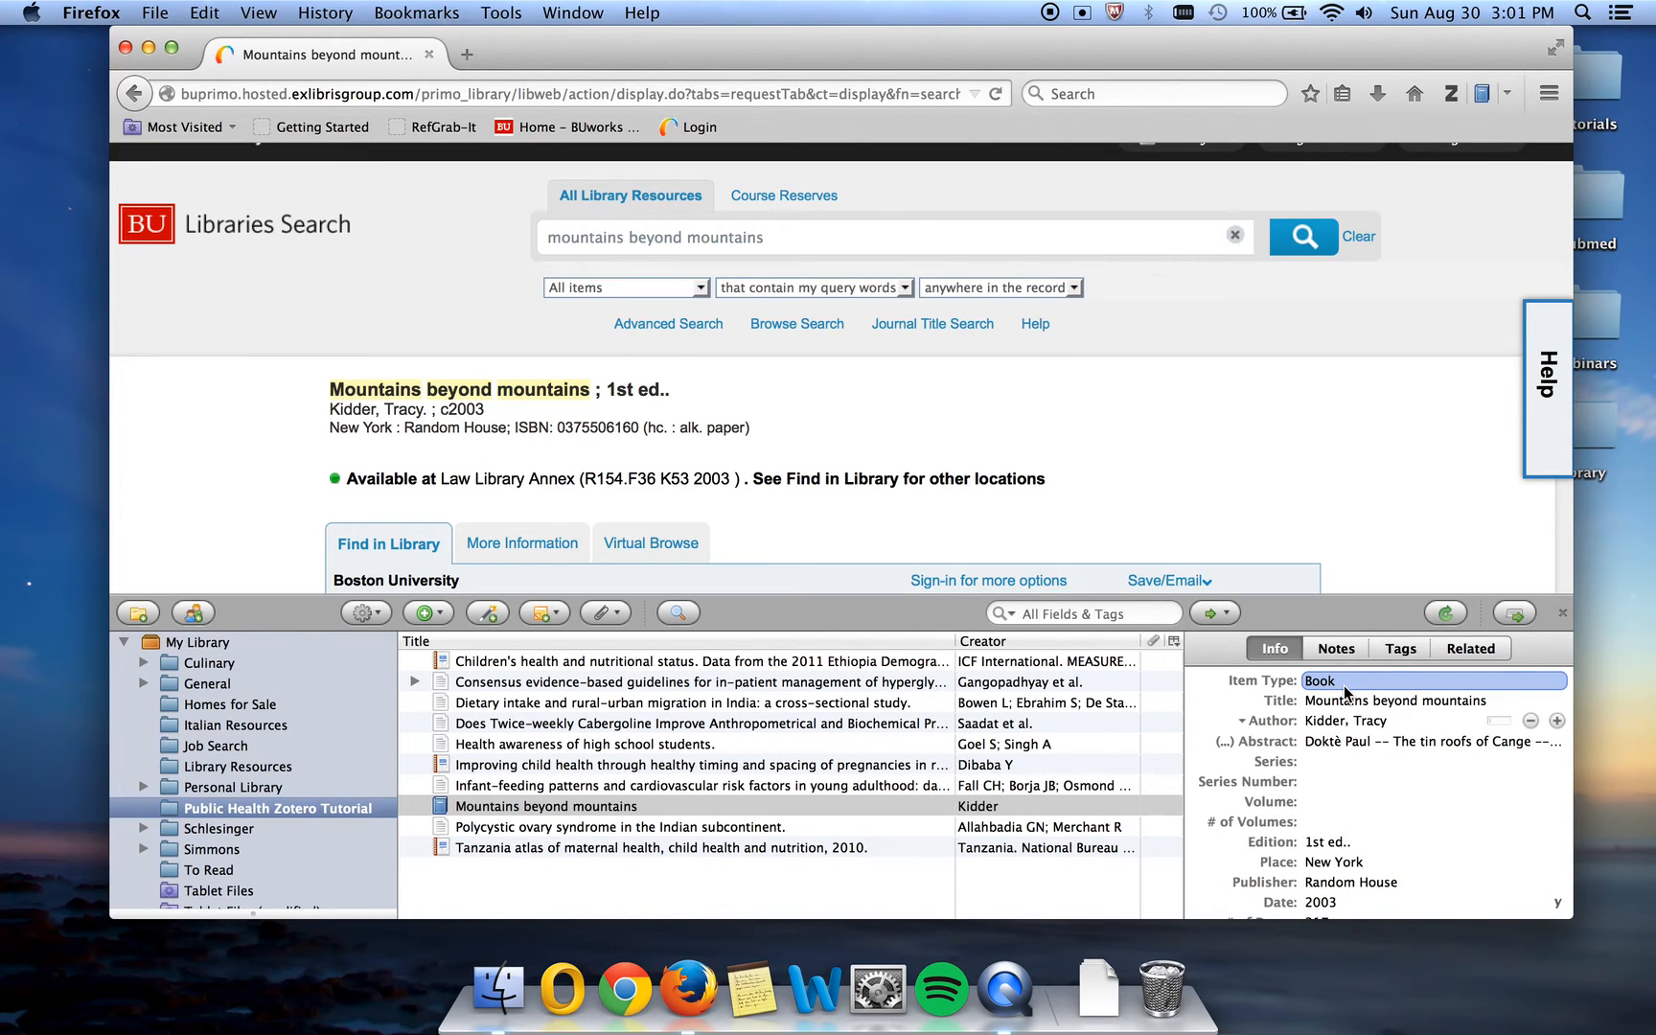
scroll(1351, 767, down, 3)
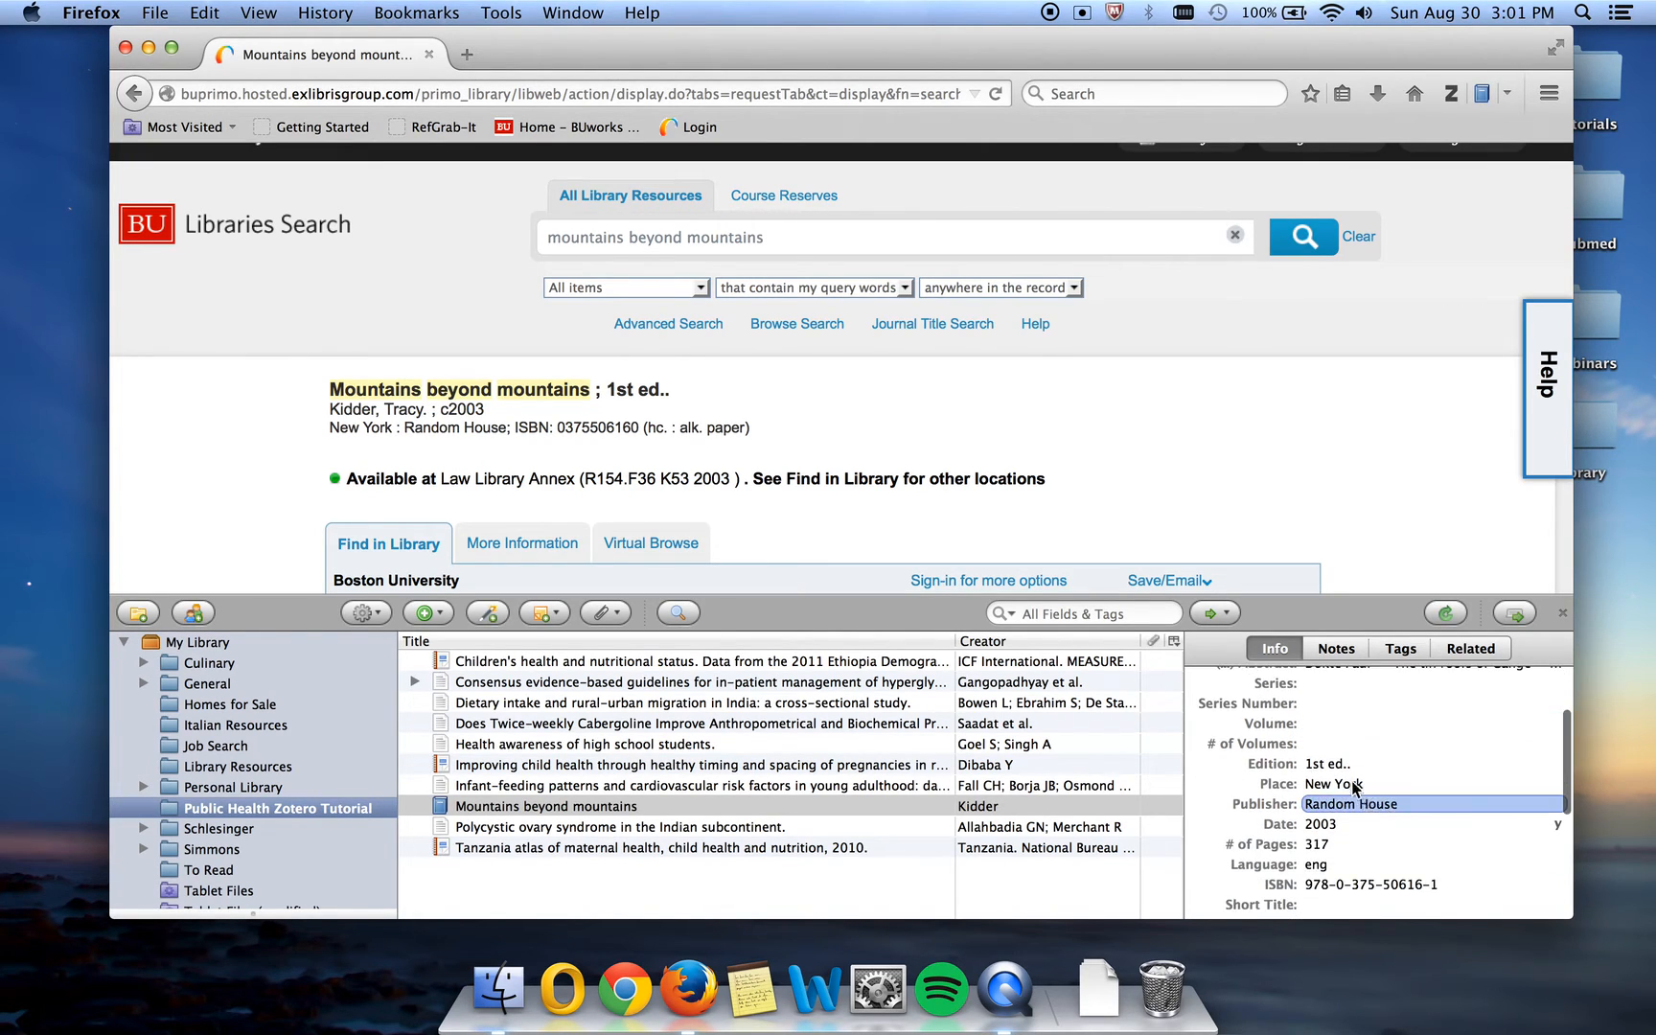
scroll(1342, 858, down, 3)
scroll(1337, 885, up, 5)
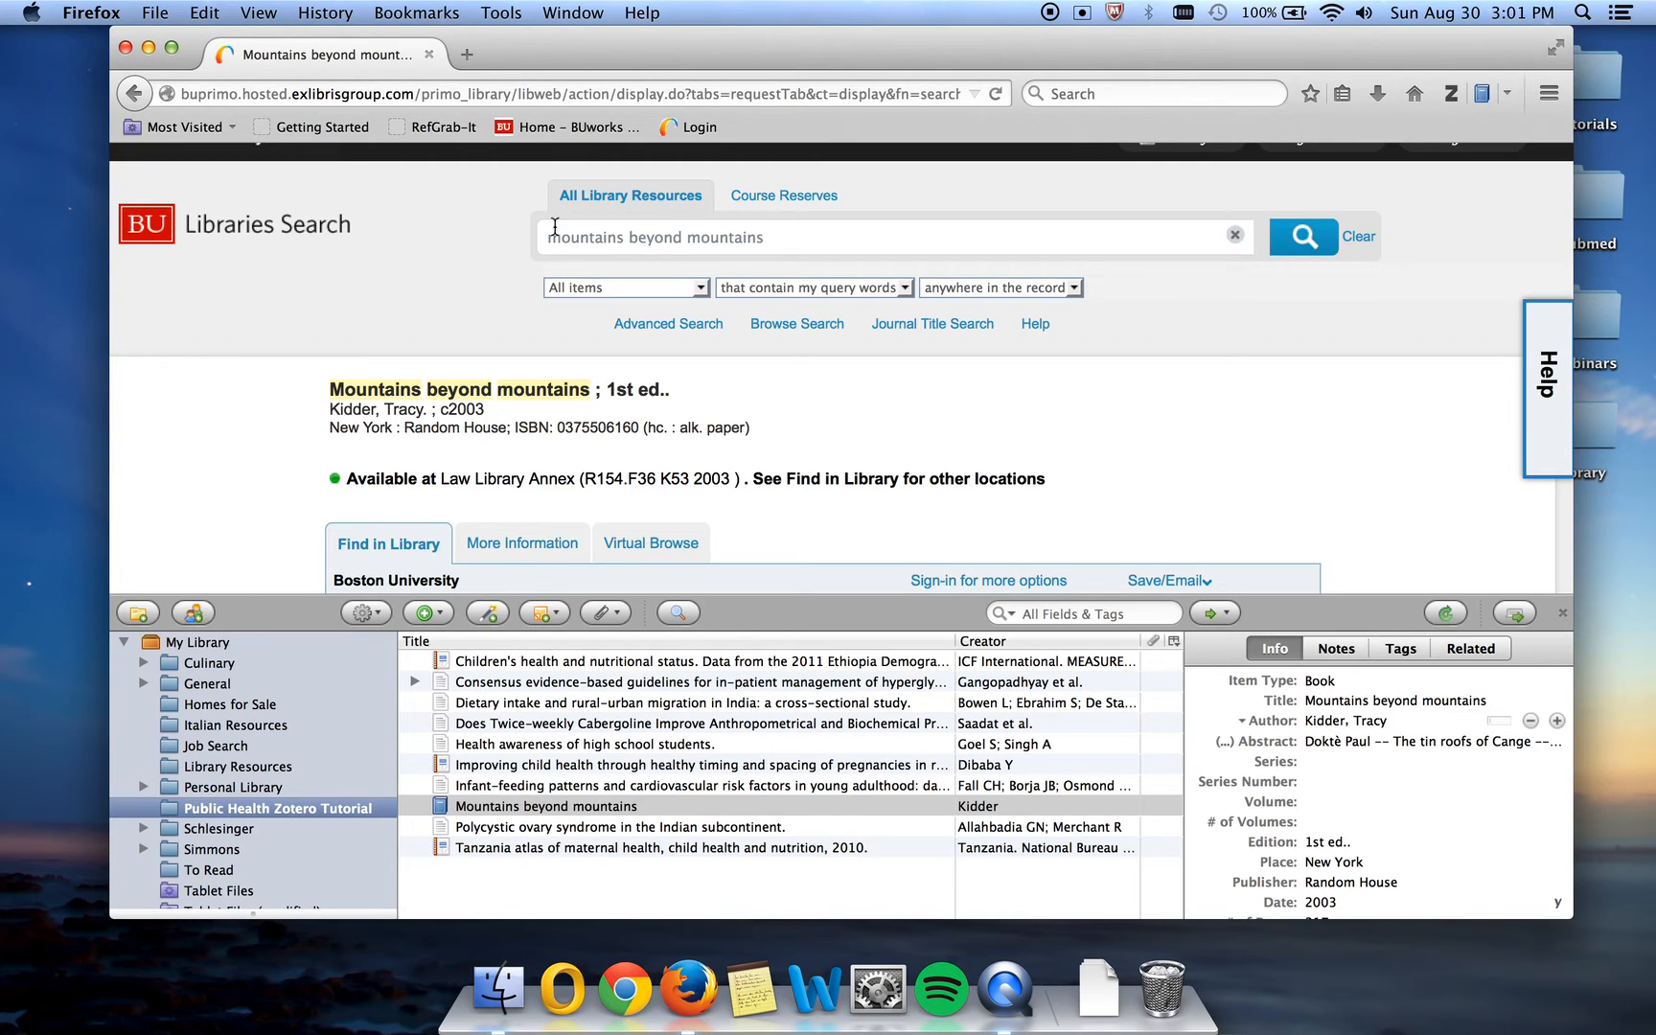
Go to amazon.com and search for 'Harry Potter'.
click(488, 94)
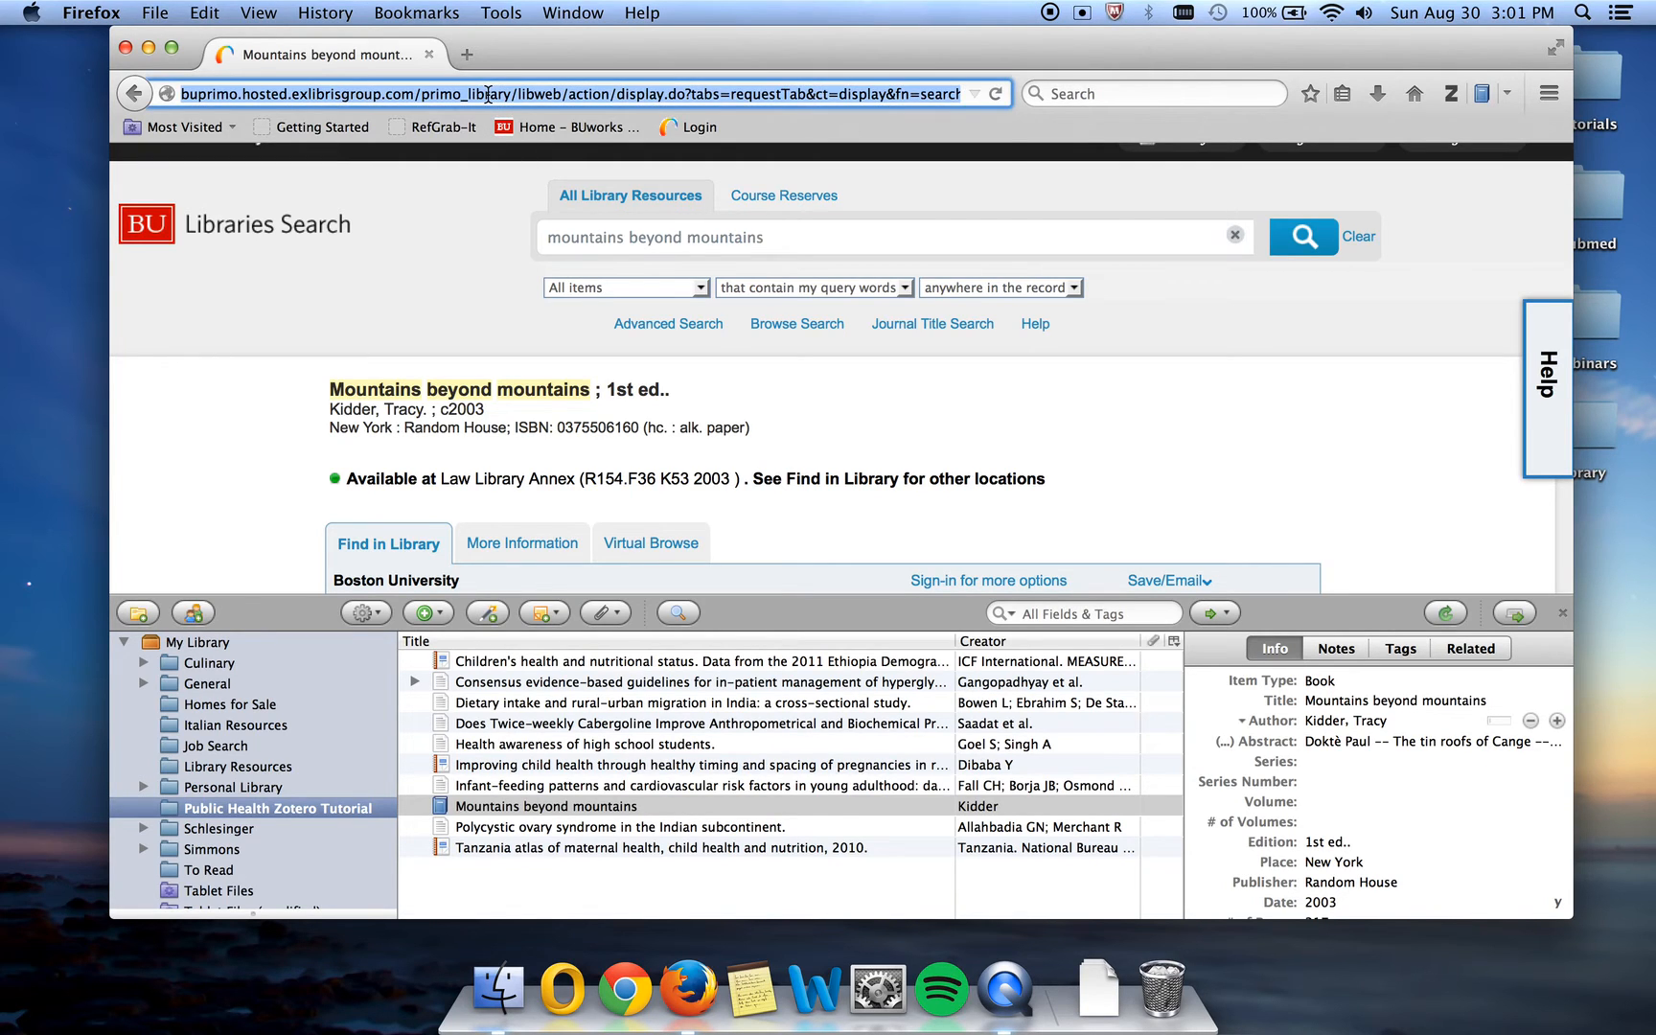
text(amazon.com)
key(Return)
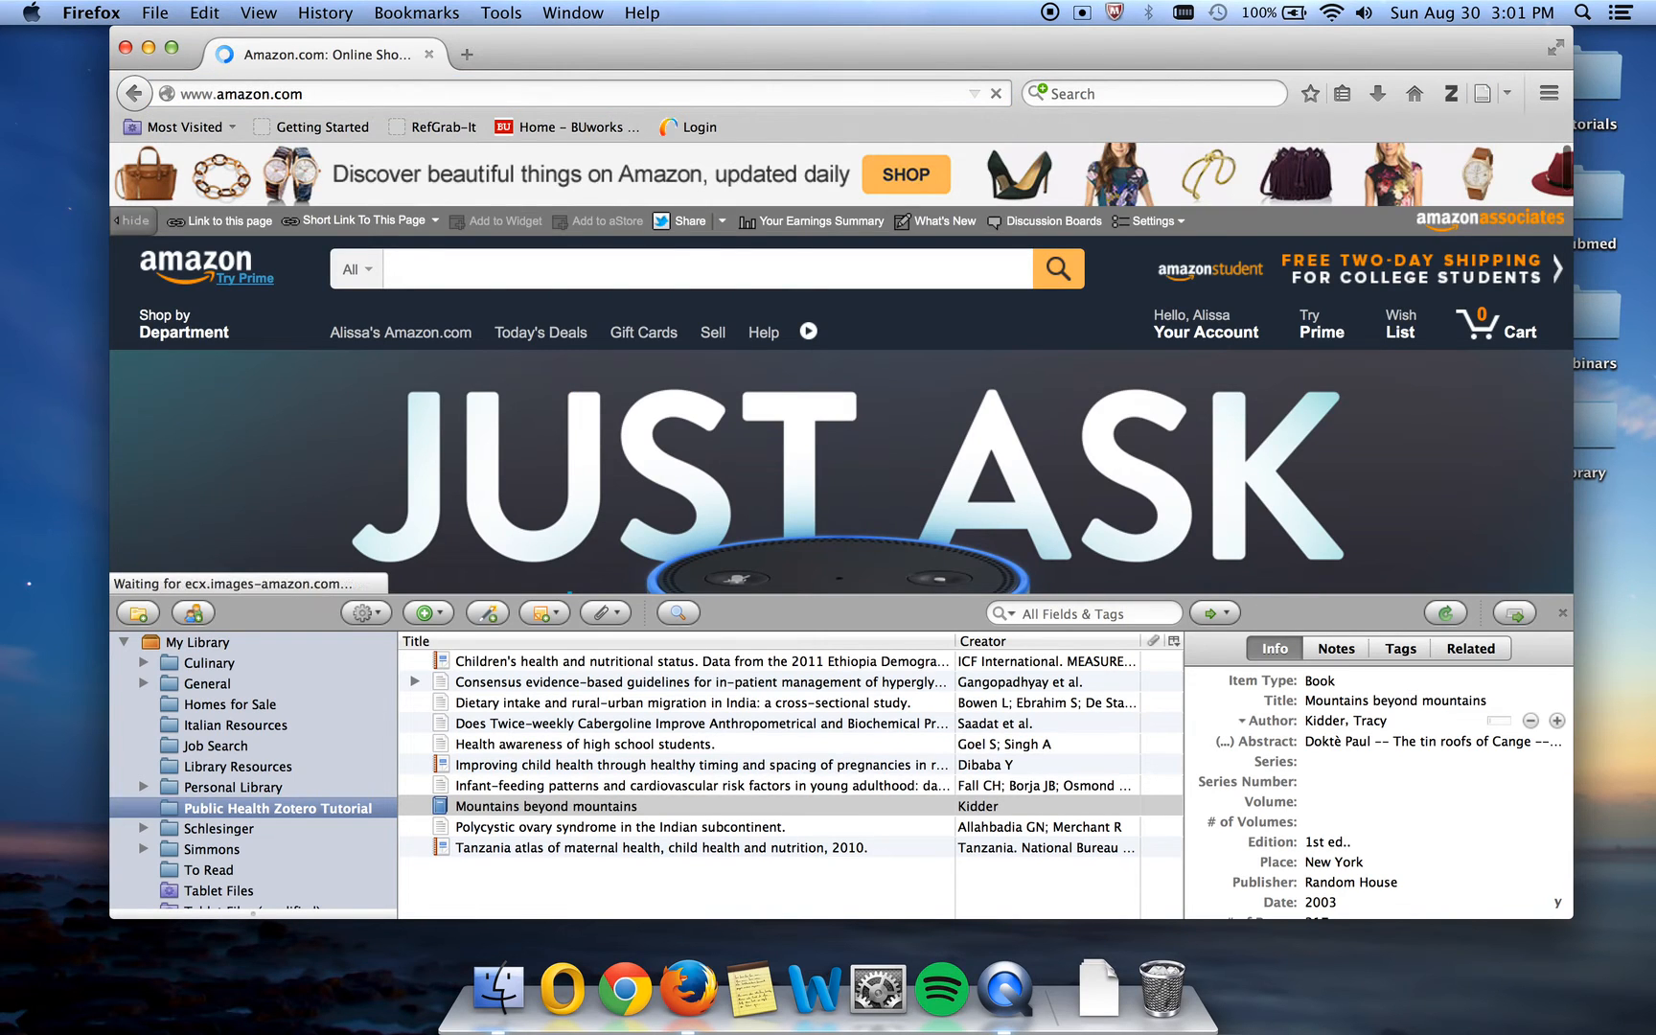
text(H)
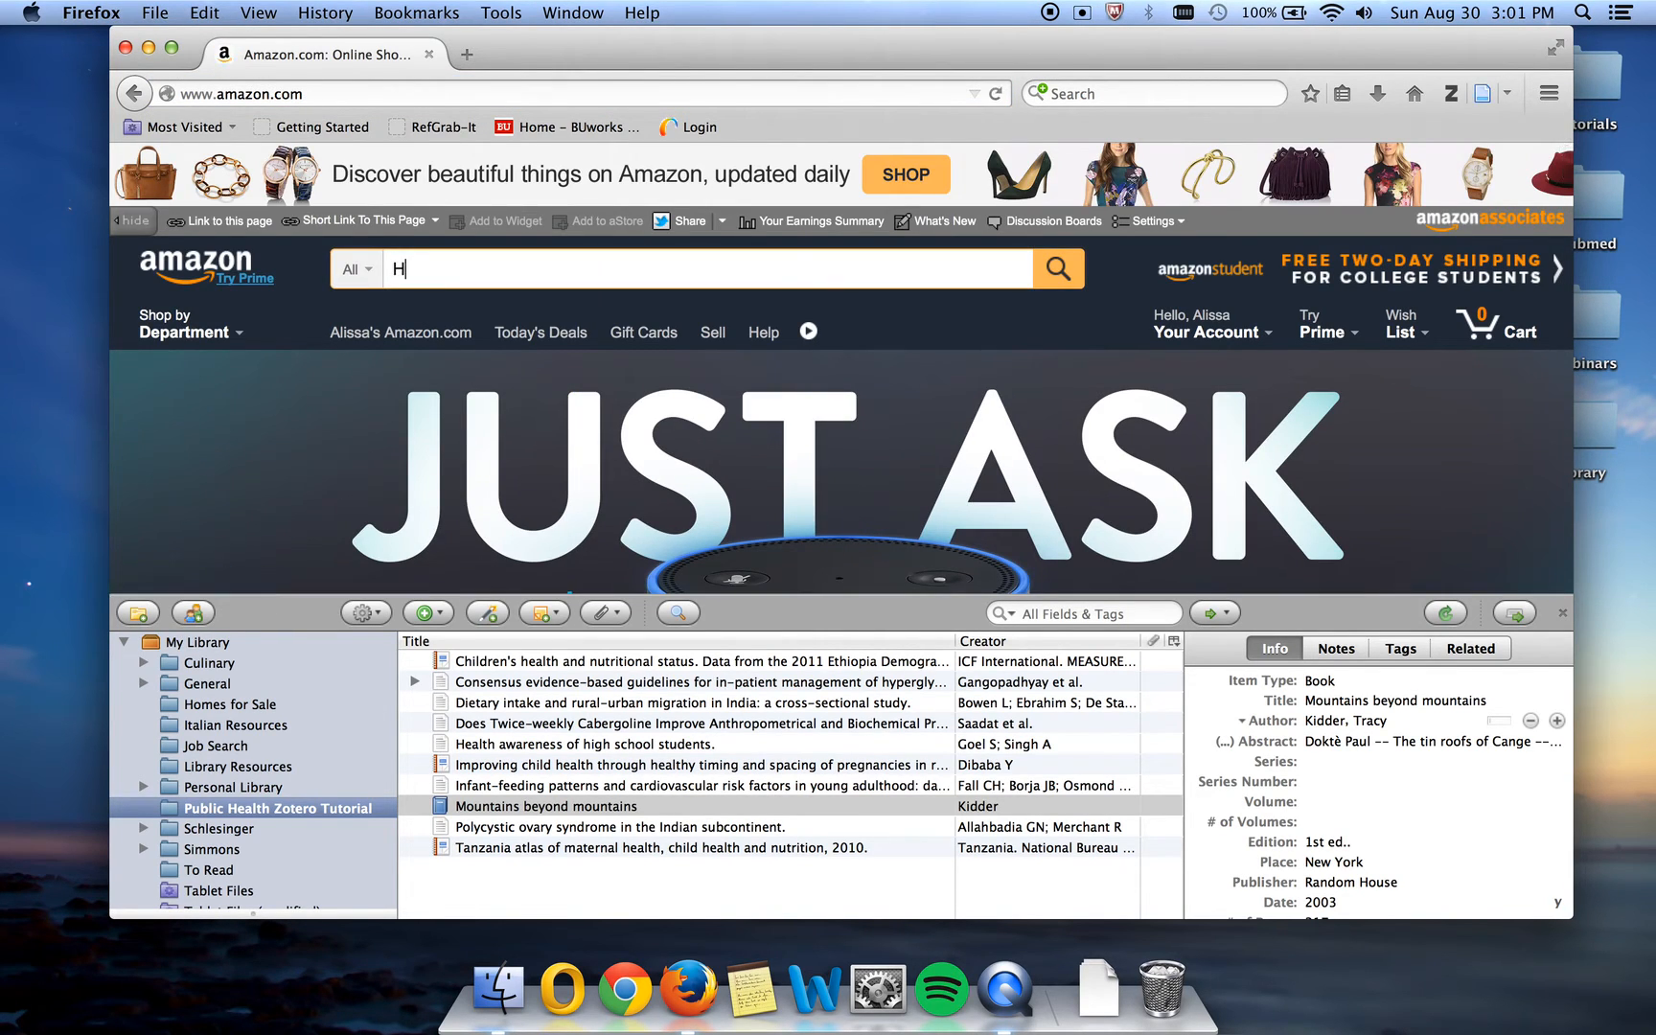
text(arry Potter)
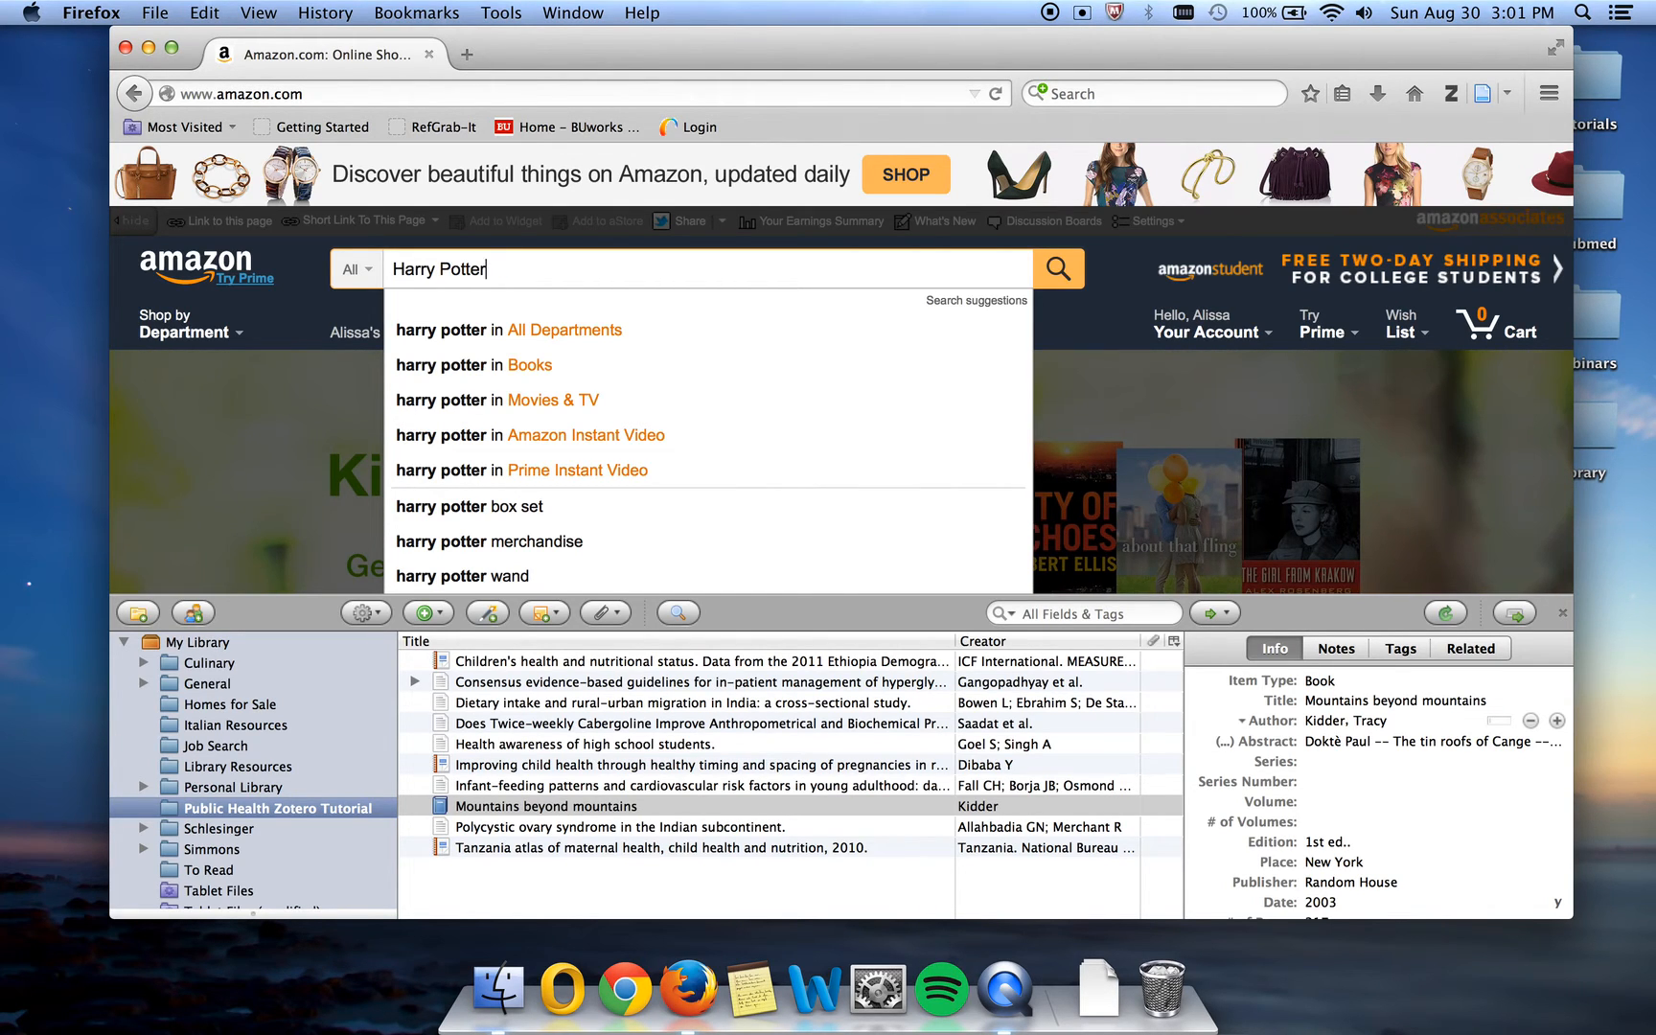
key(Return)
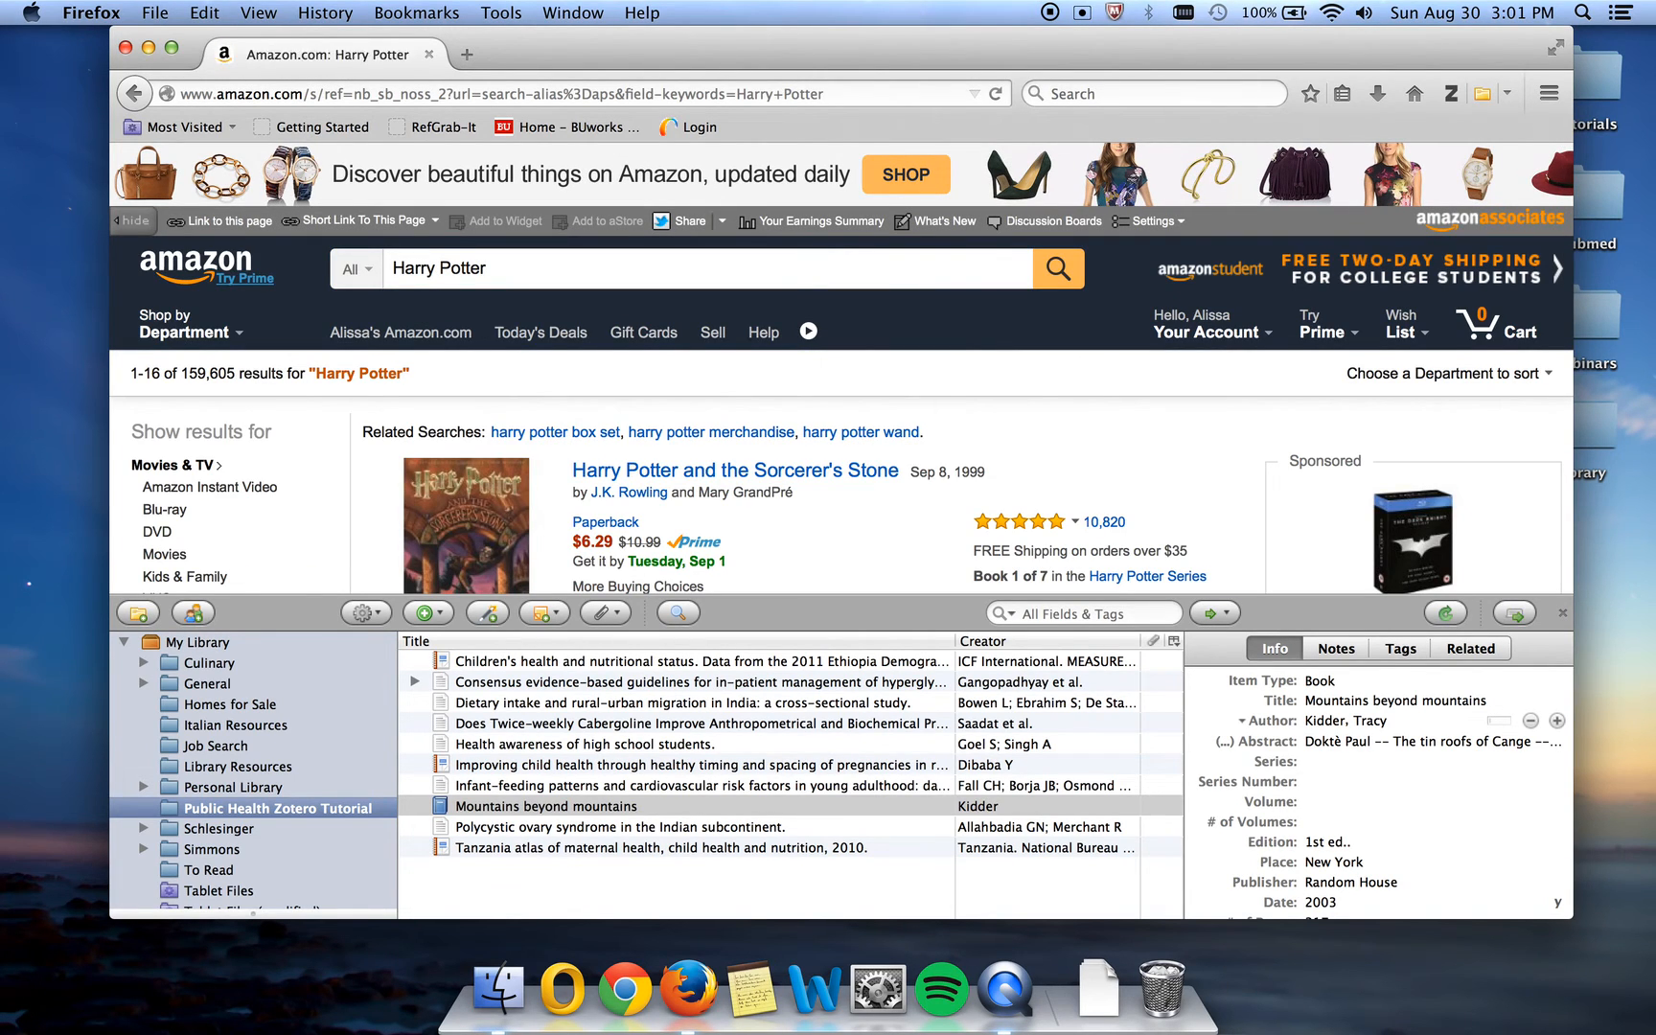
Save the Harry Potter and the Sorcerer's Stone page to Zotero and check its Publisher, Scholastic.
scroll(675, 388, down, 3)
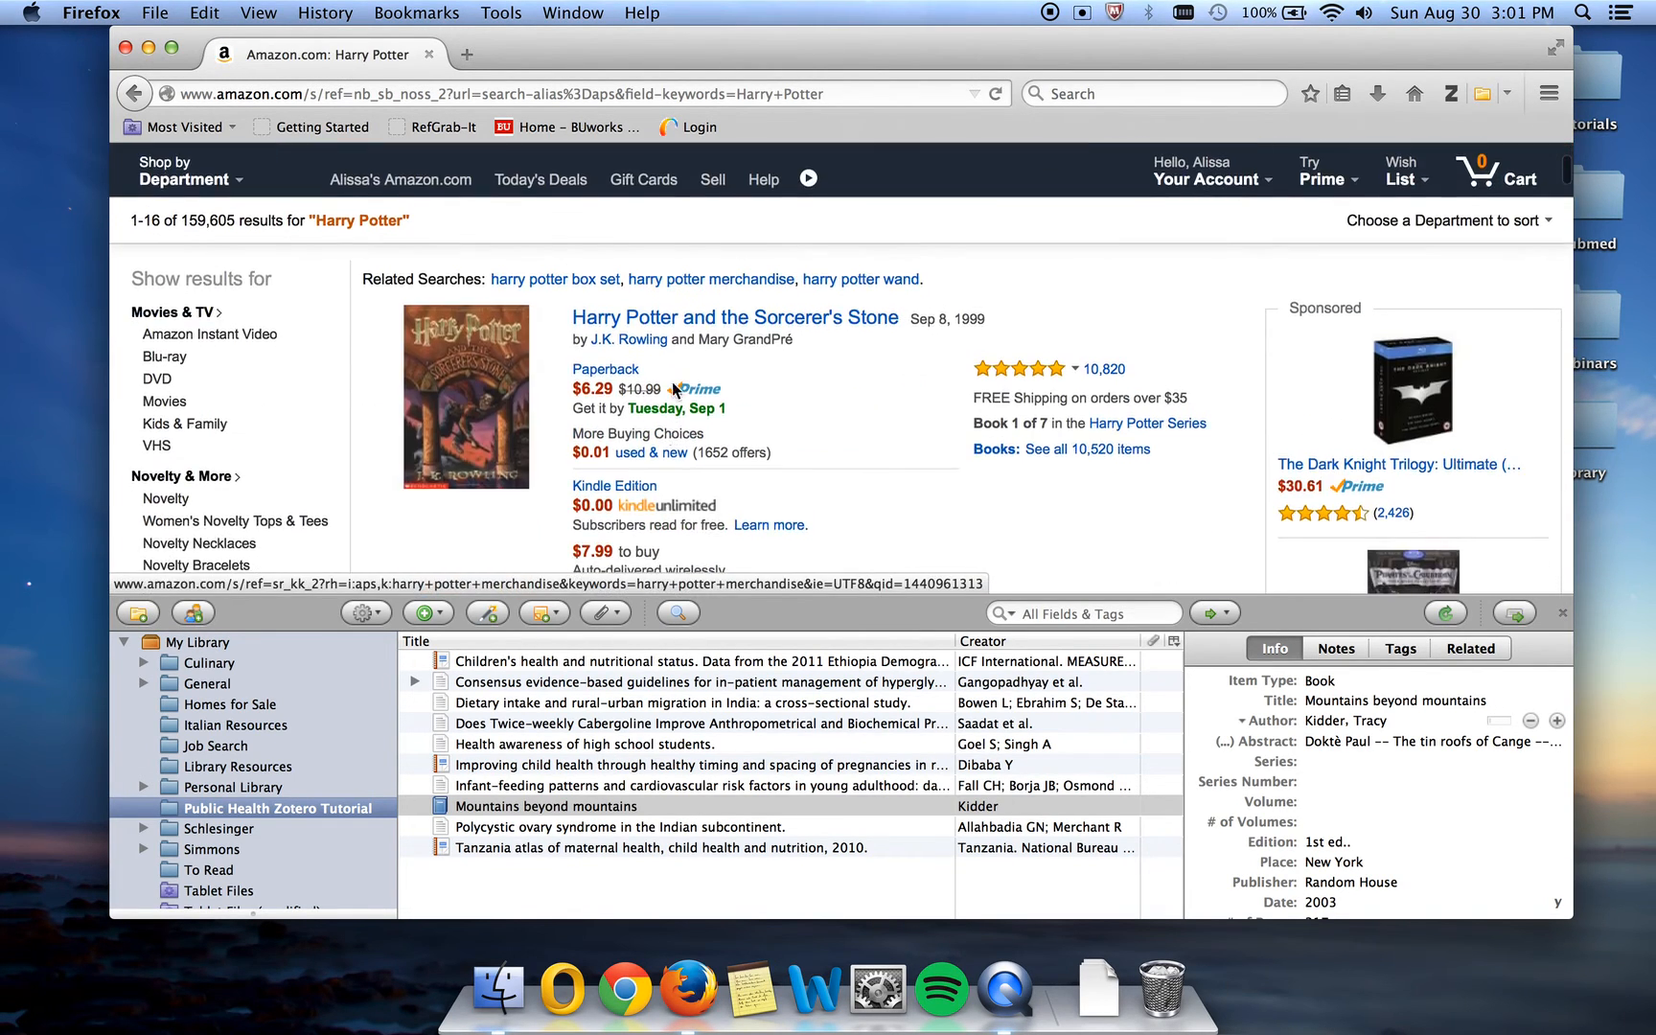
click(653, 319)
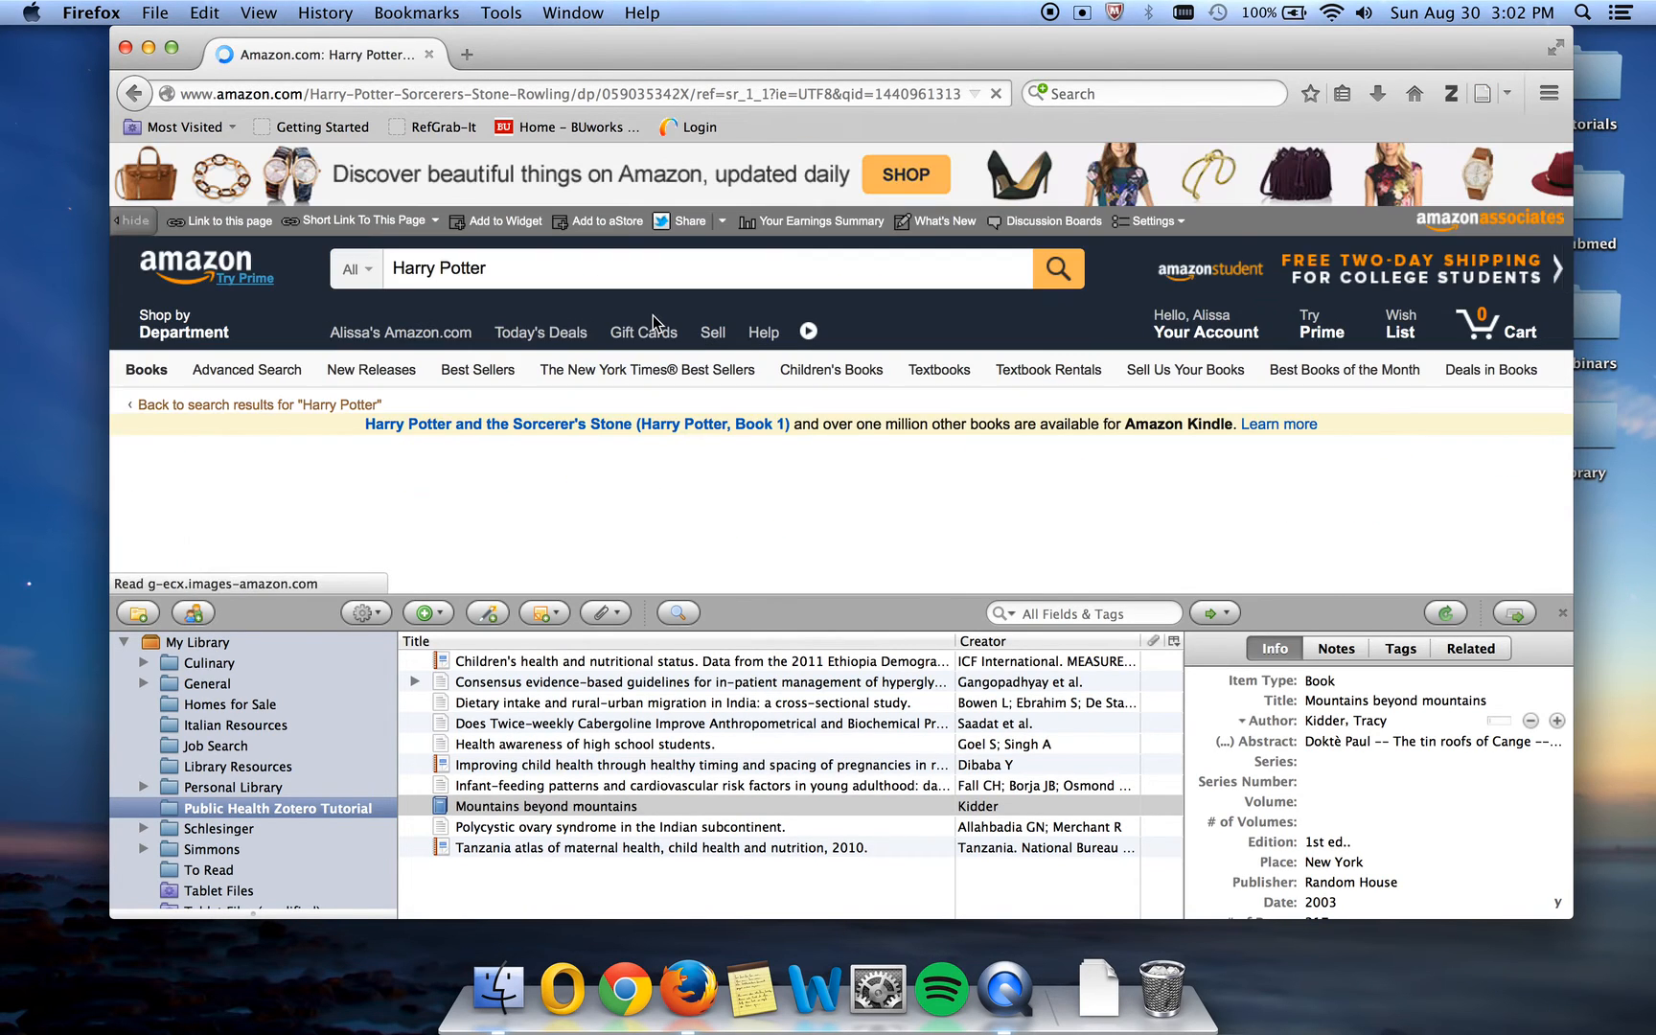
scroll(1127, 439, down, 2)
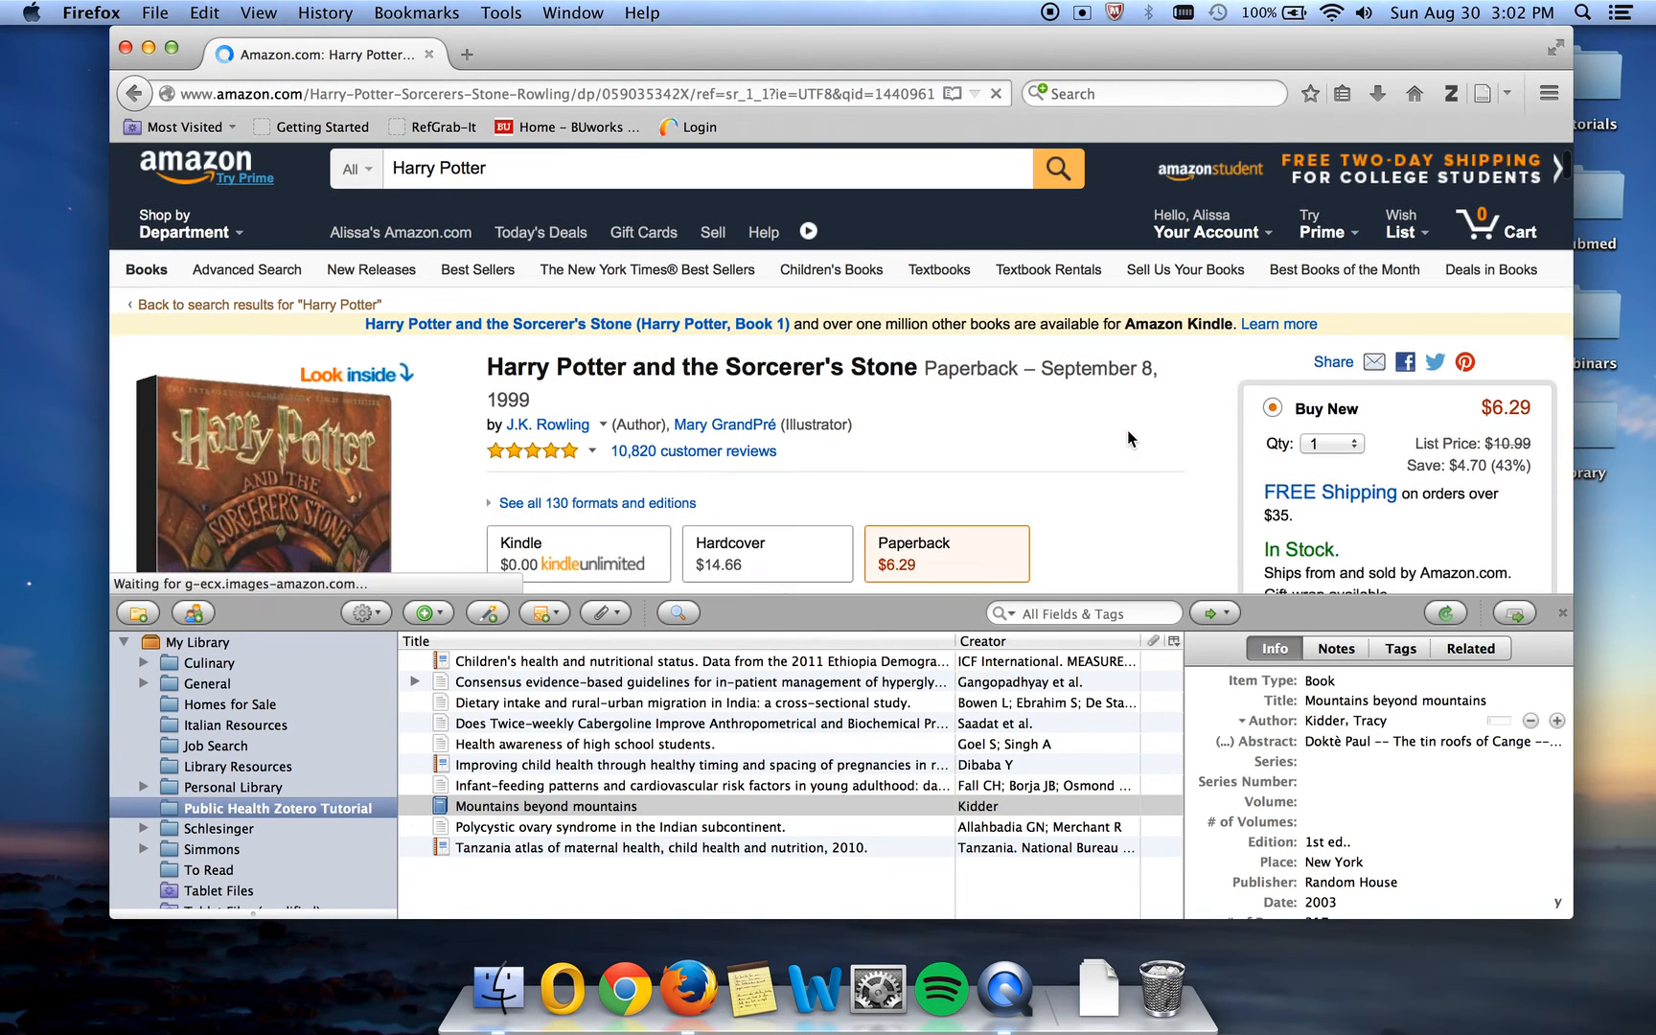
scroll(1127, 430, down, 1)
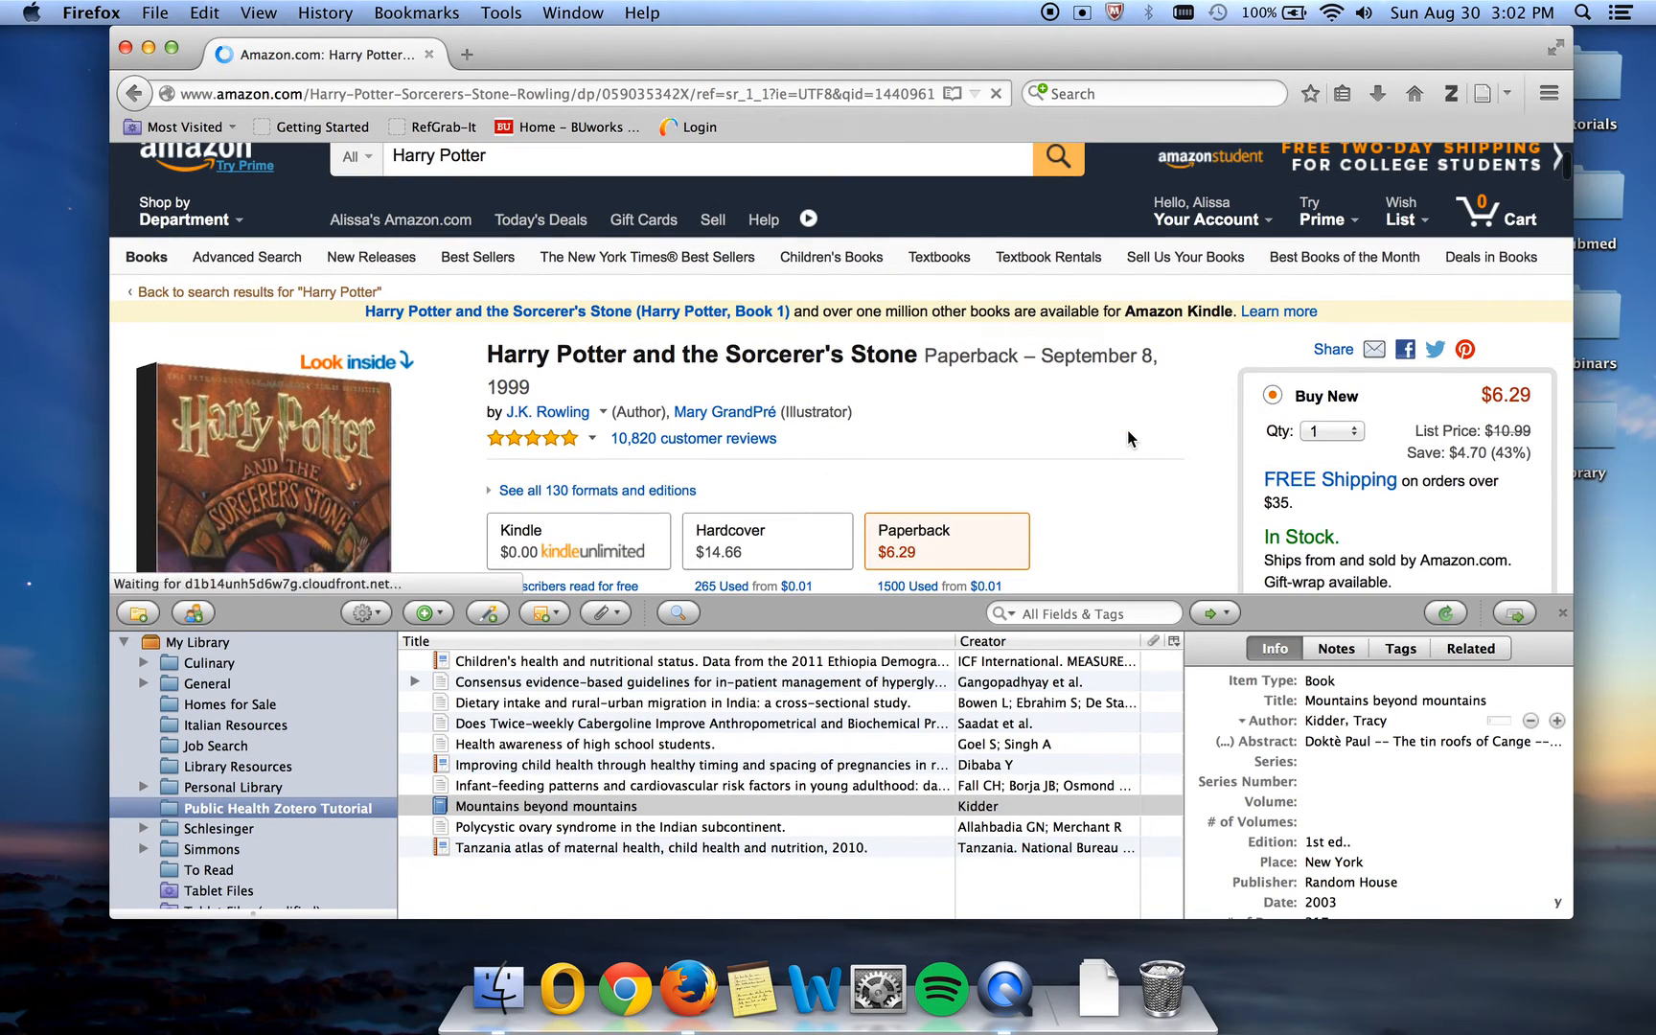
click(1482, 94)
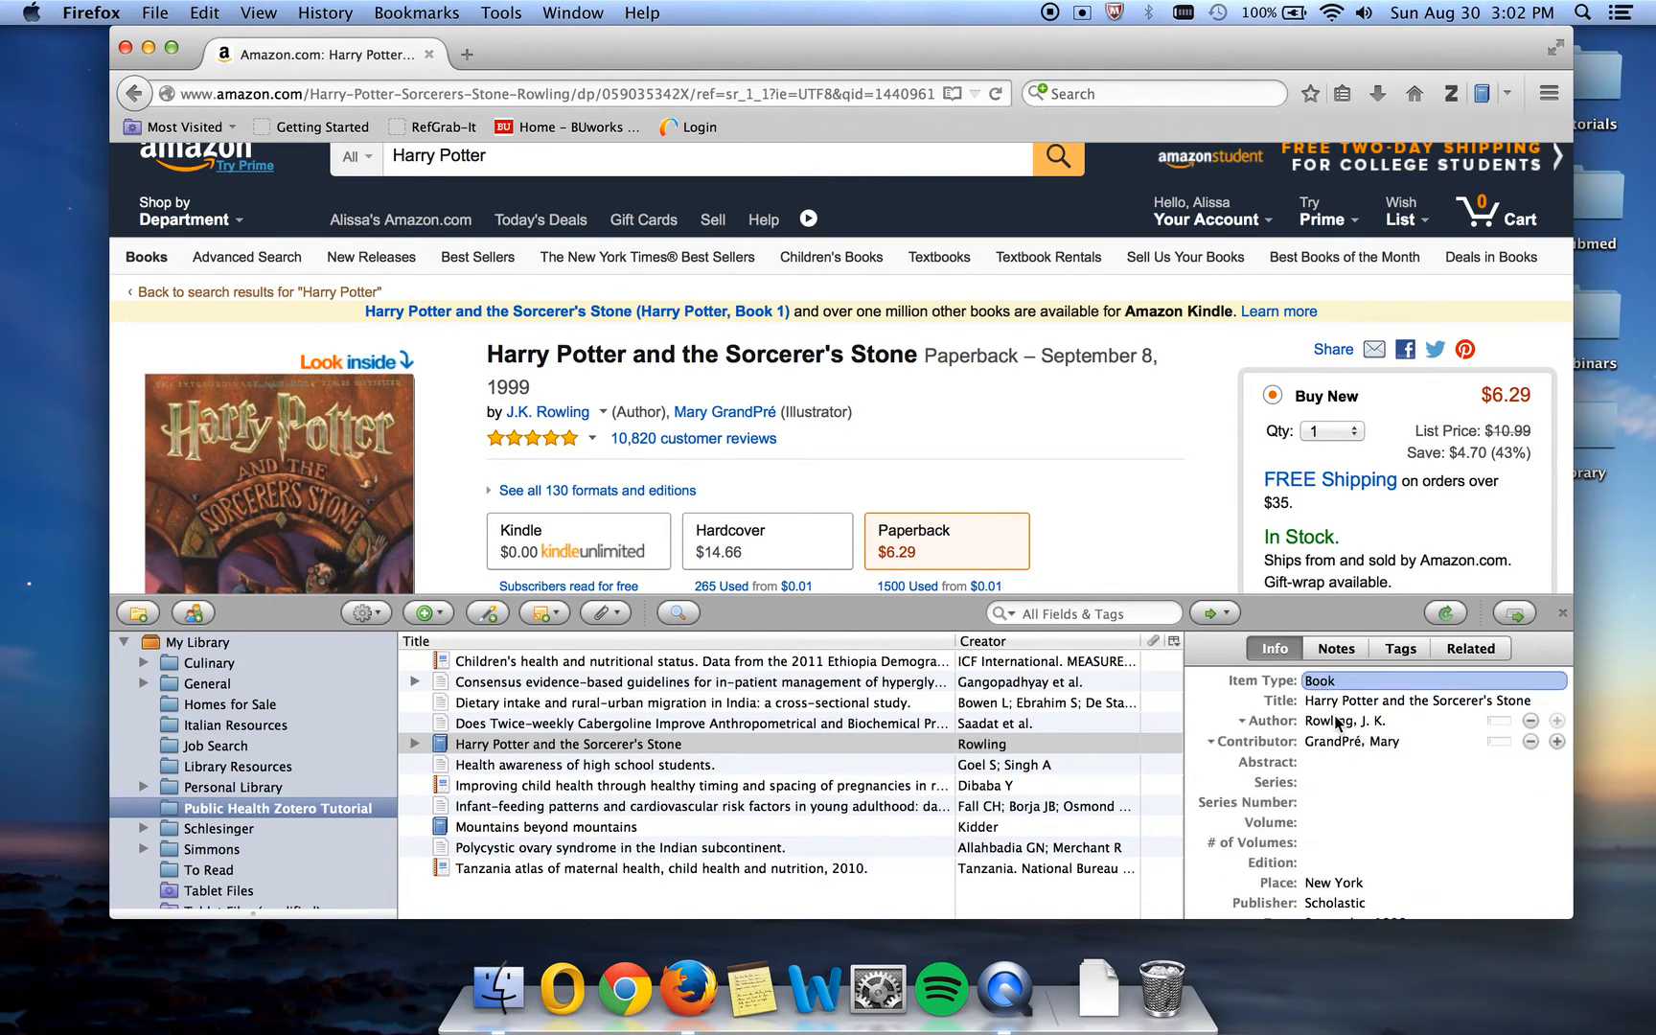
scroll(1344, 844, down, 3)
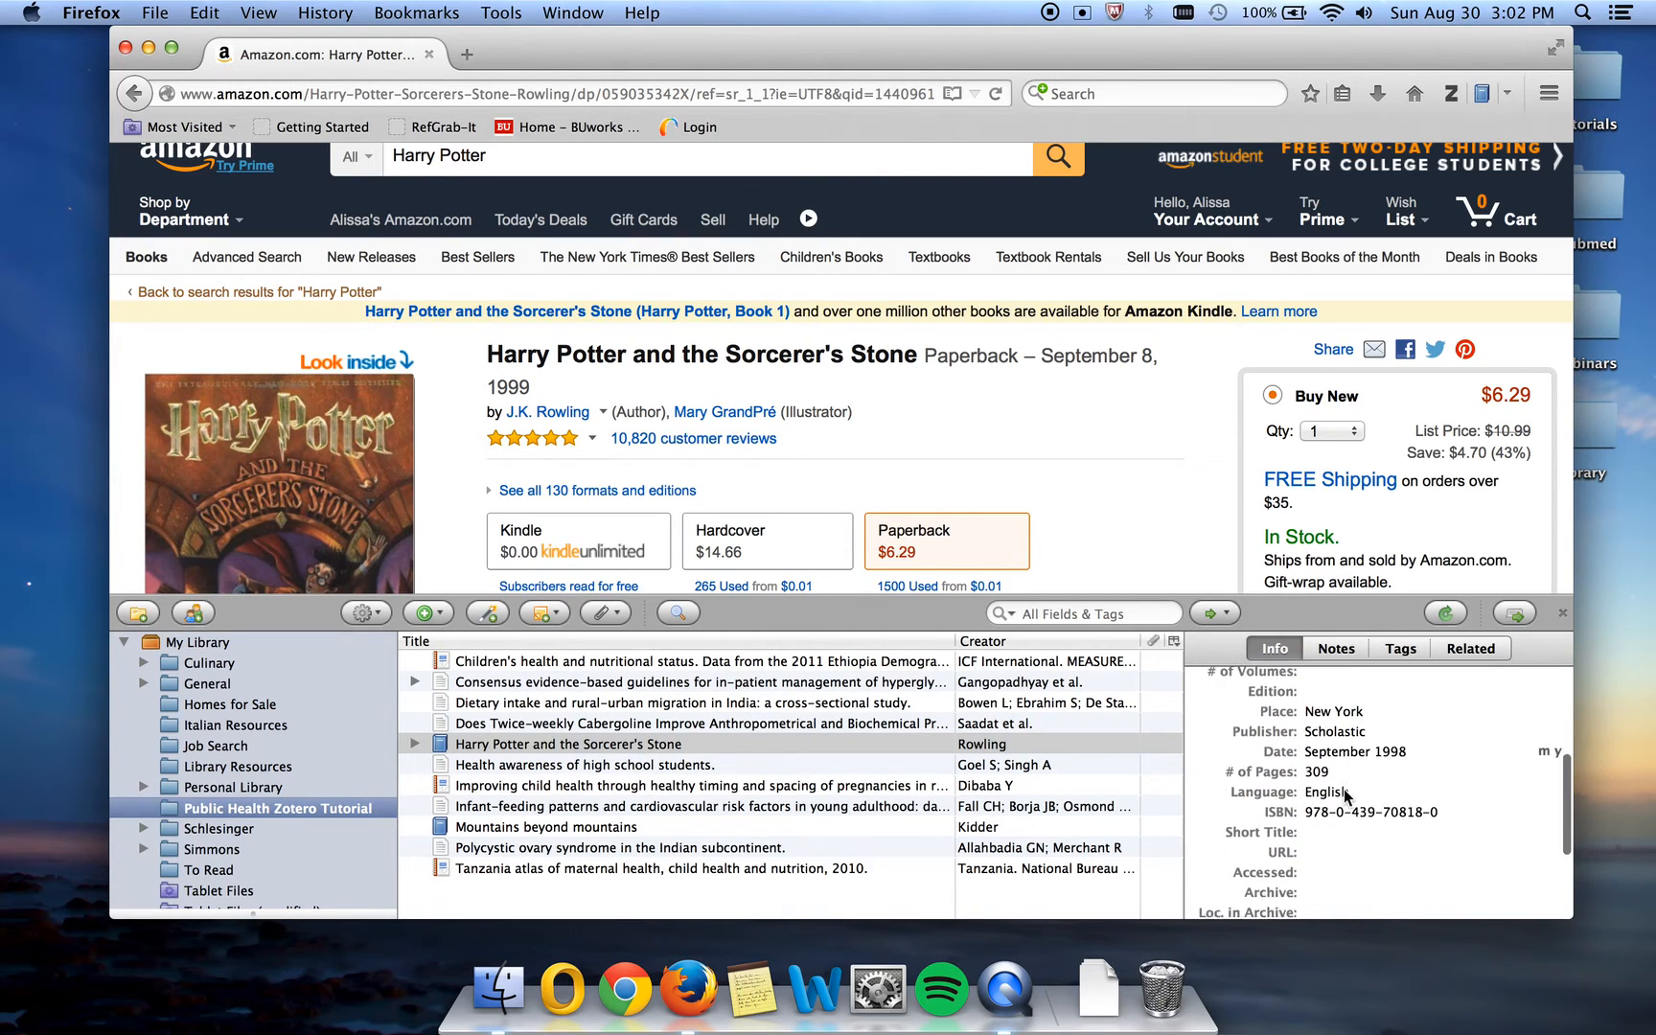
click(1340, 729)
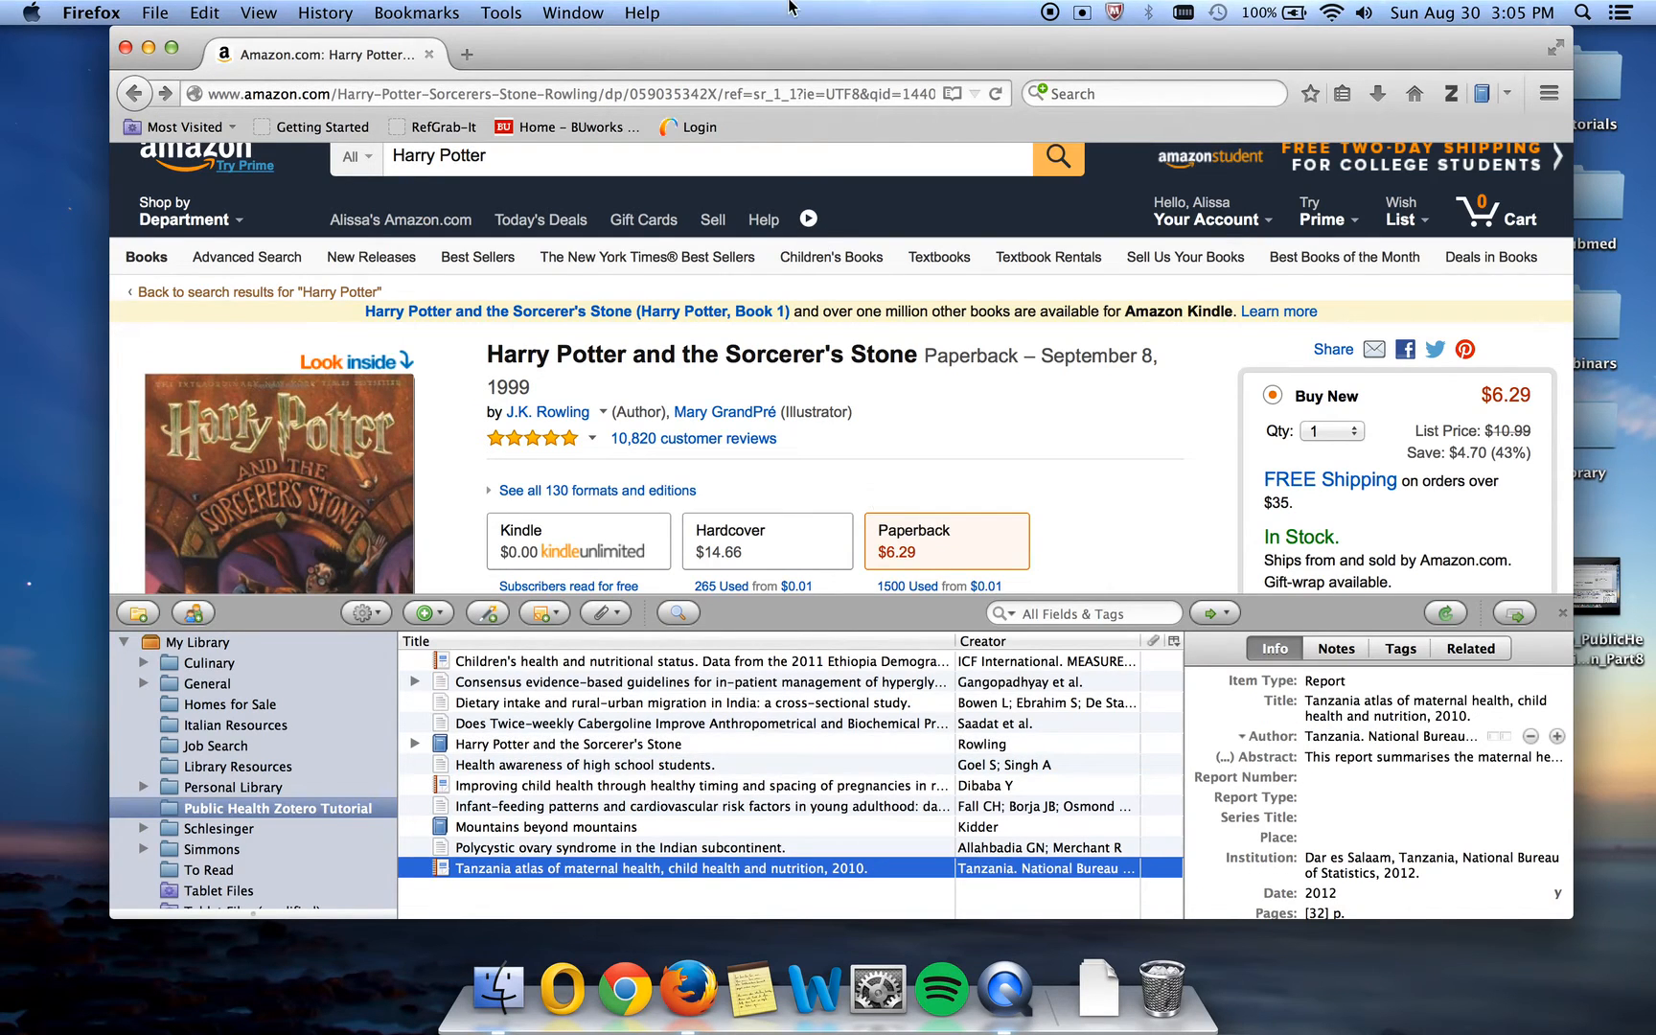
Go to the WHO website and save its home page to Zotero.
click(692, 93)
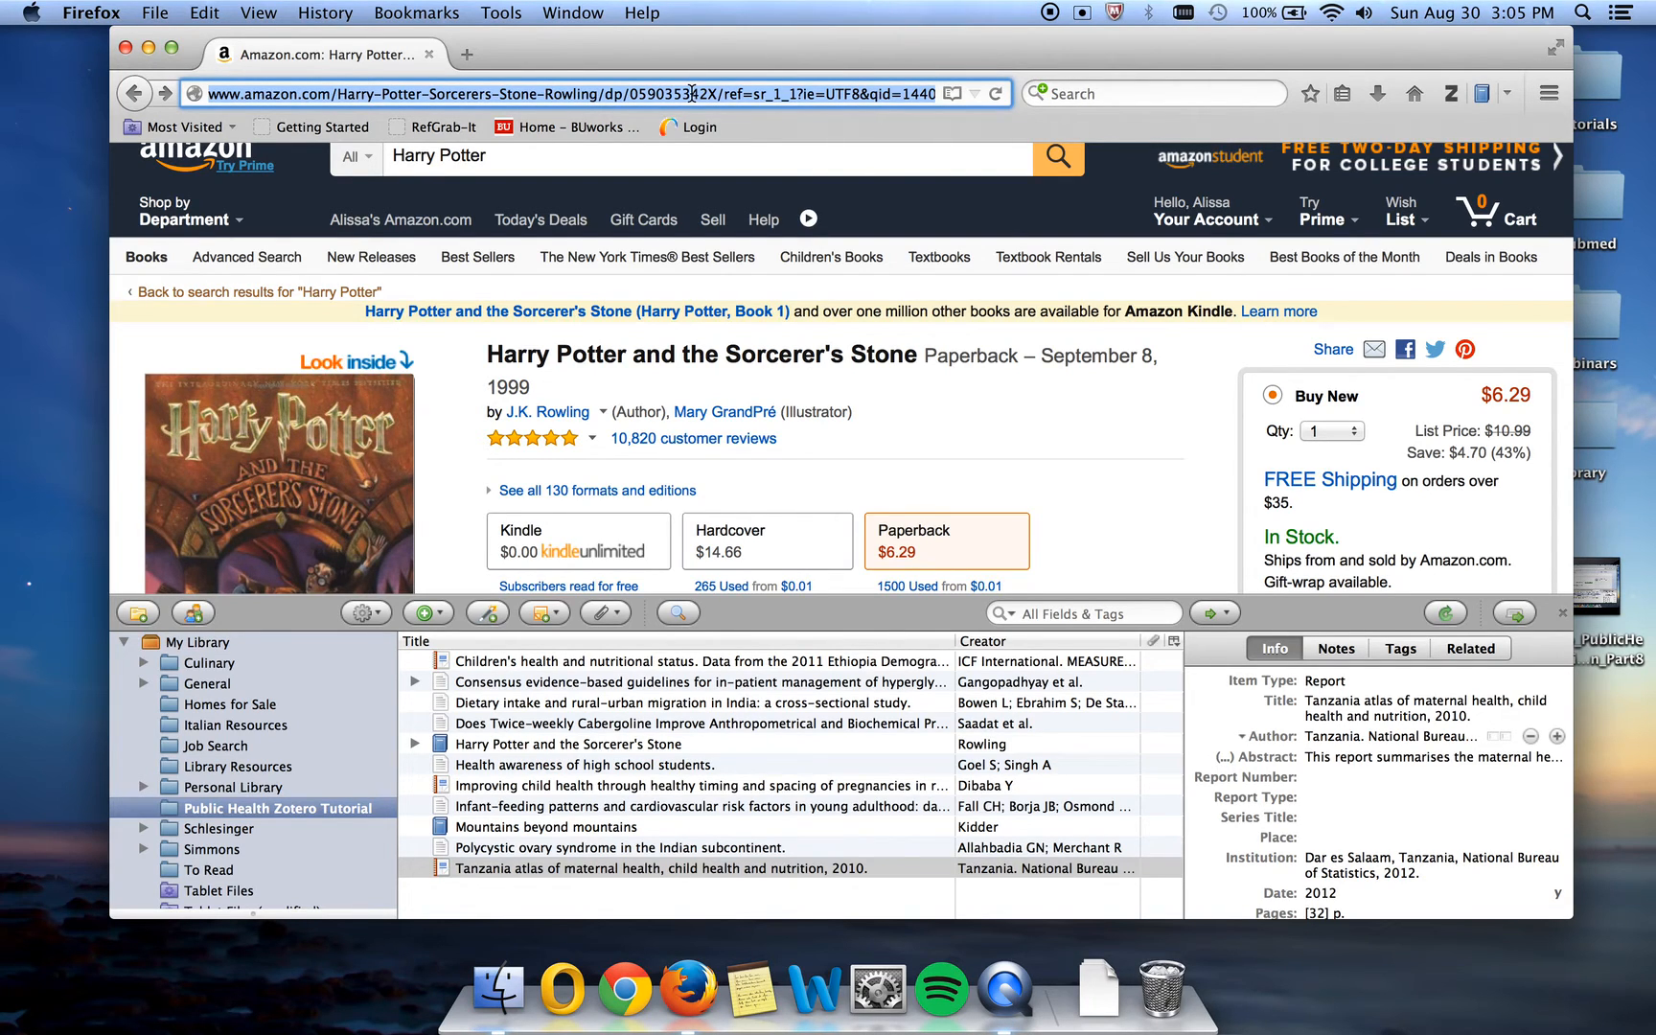
text(who.int/)
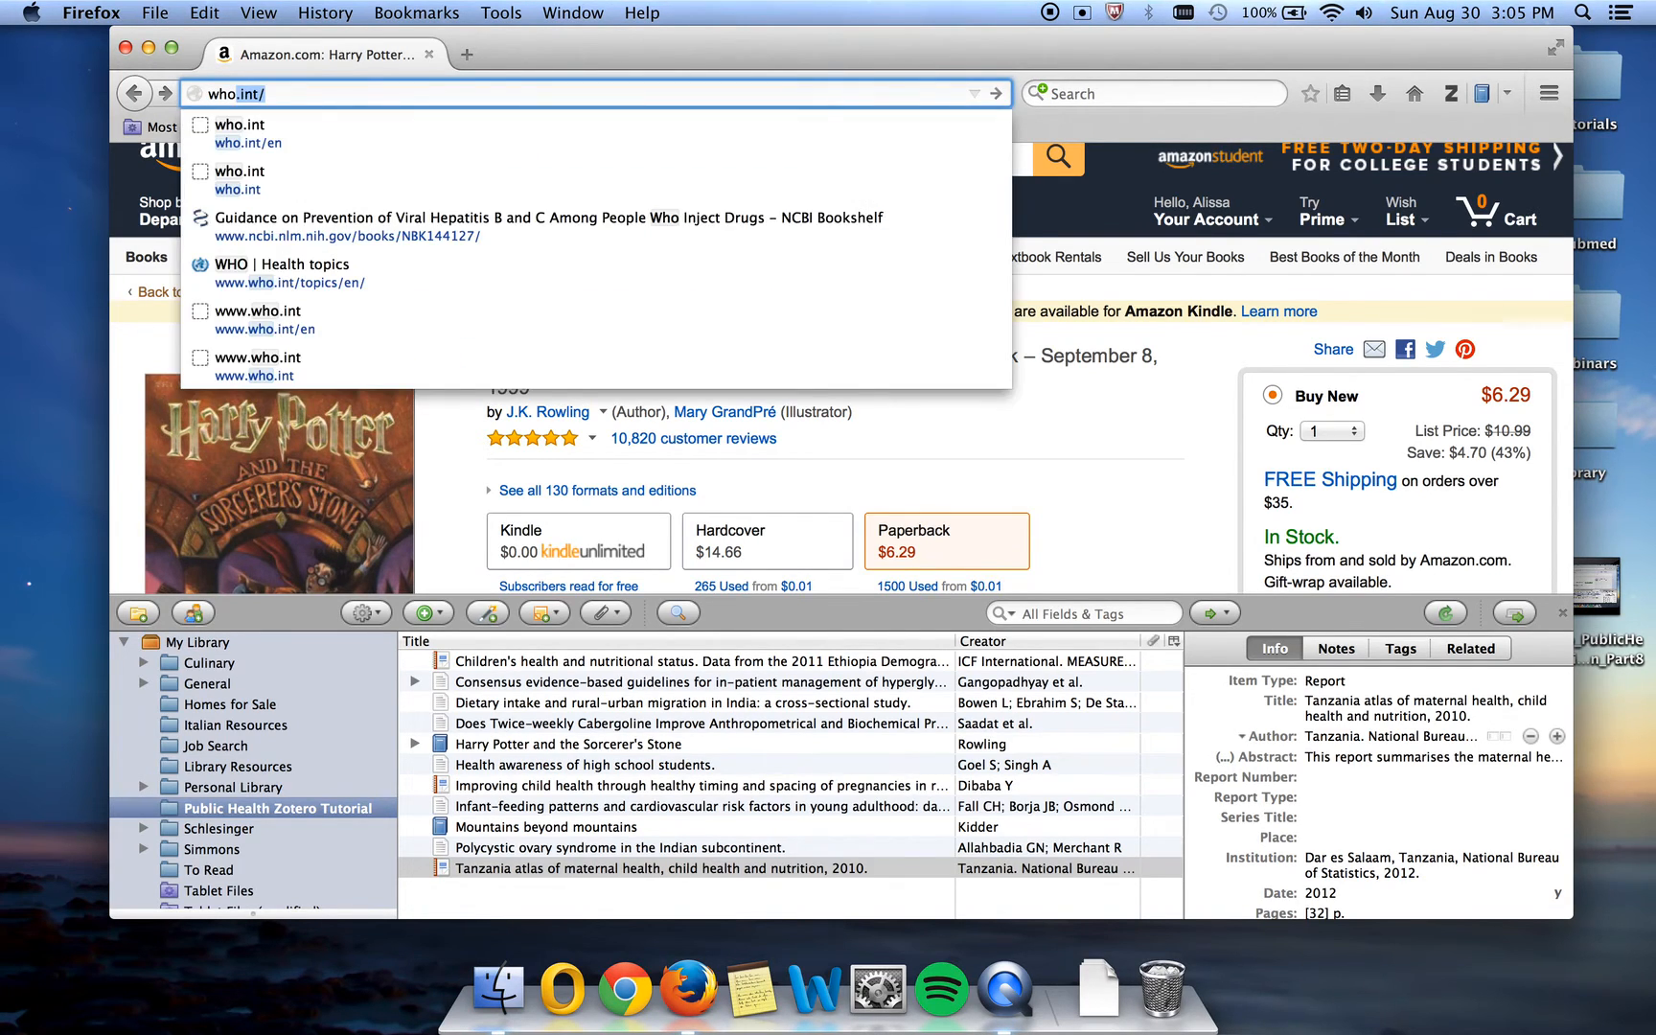
key(Return)
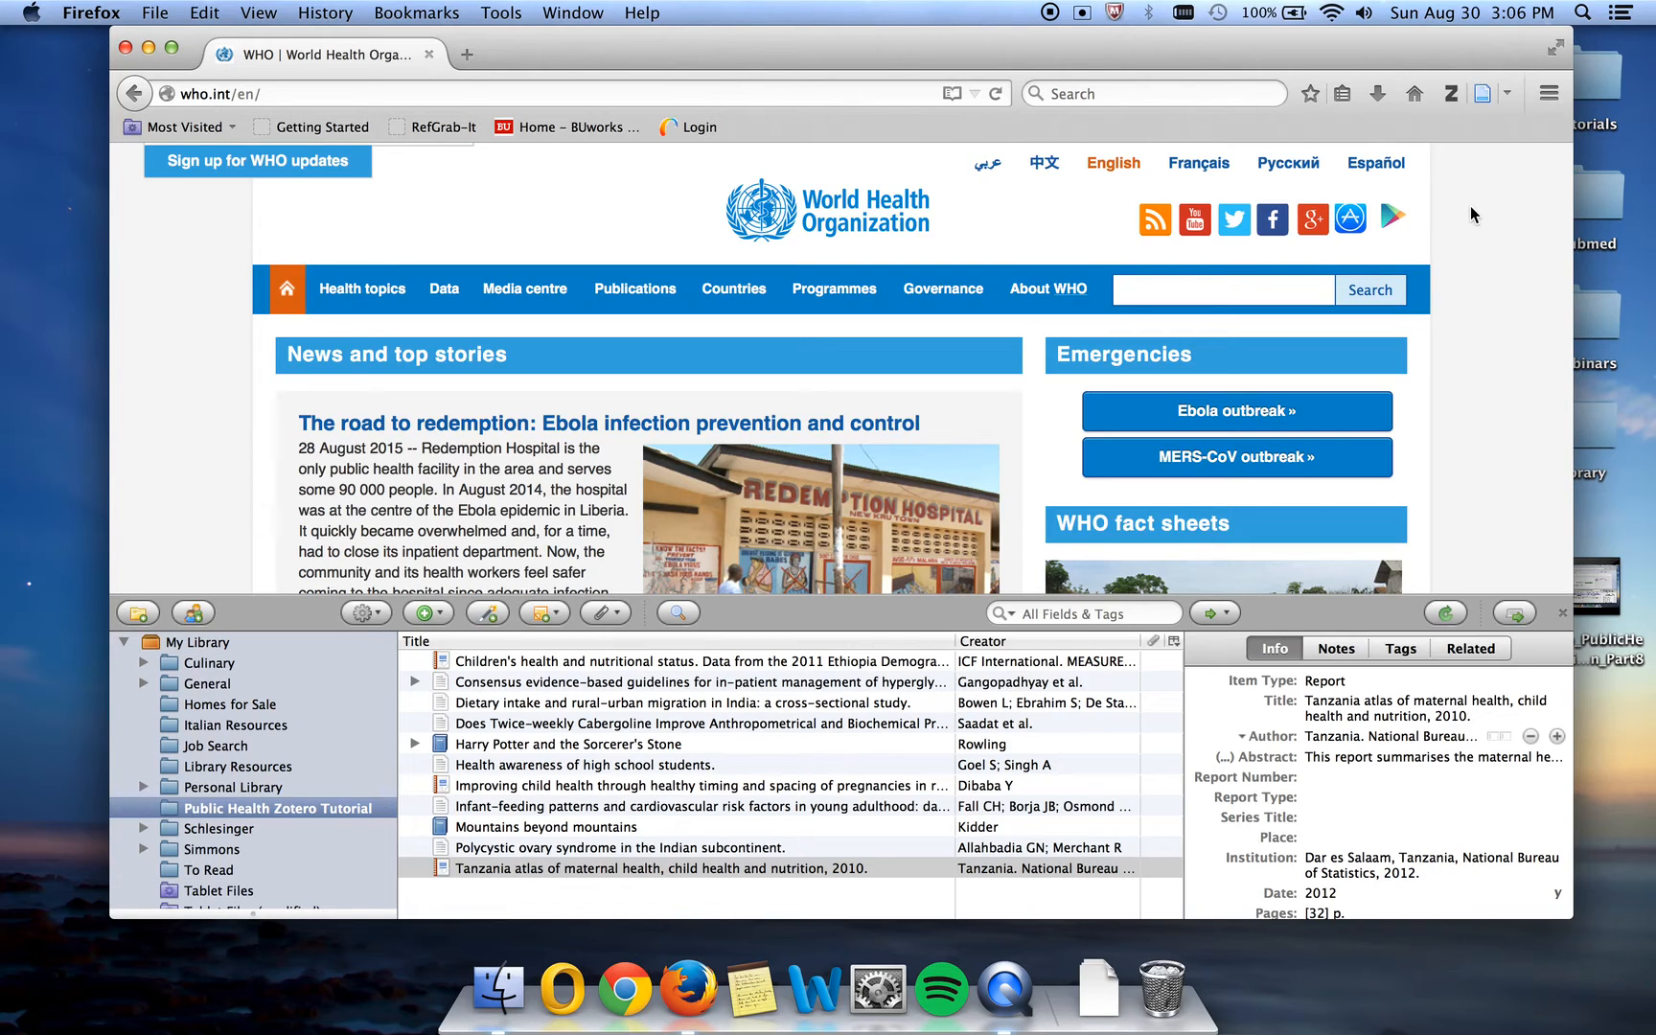
click(1479, 99)
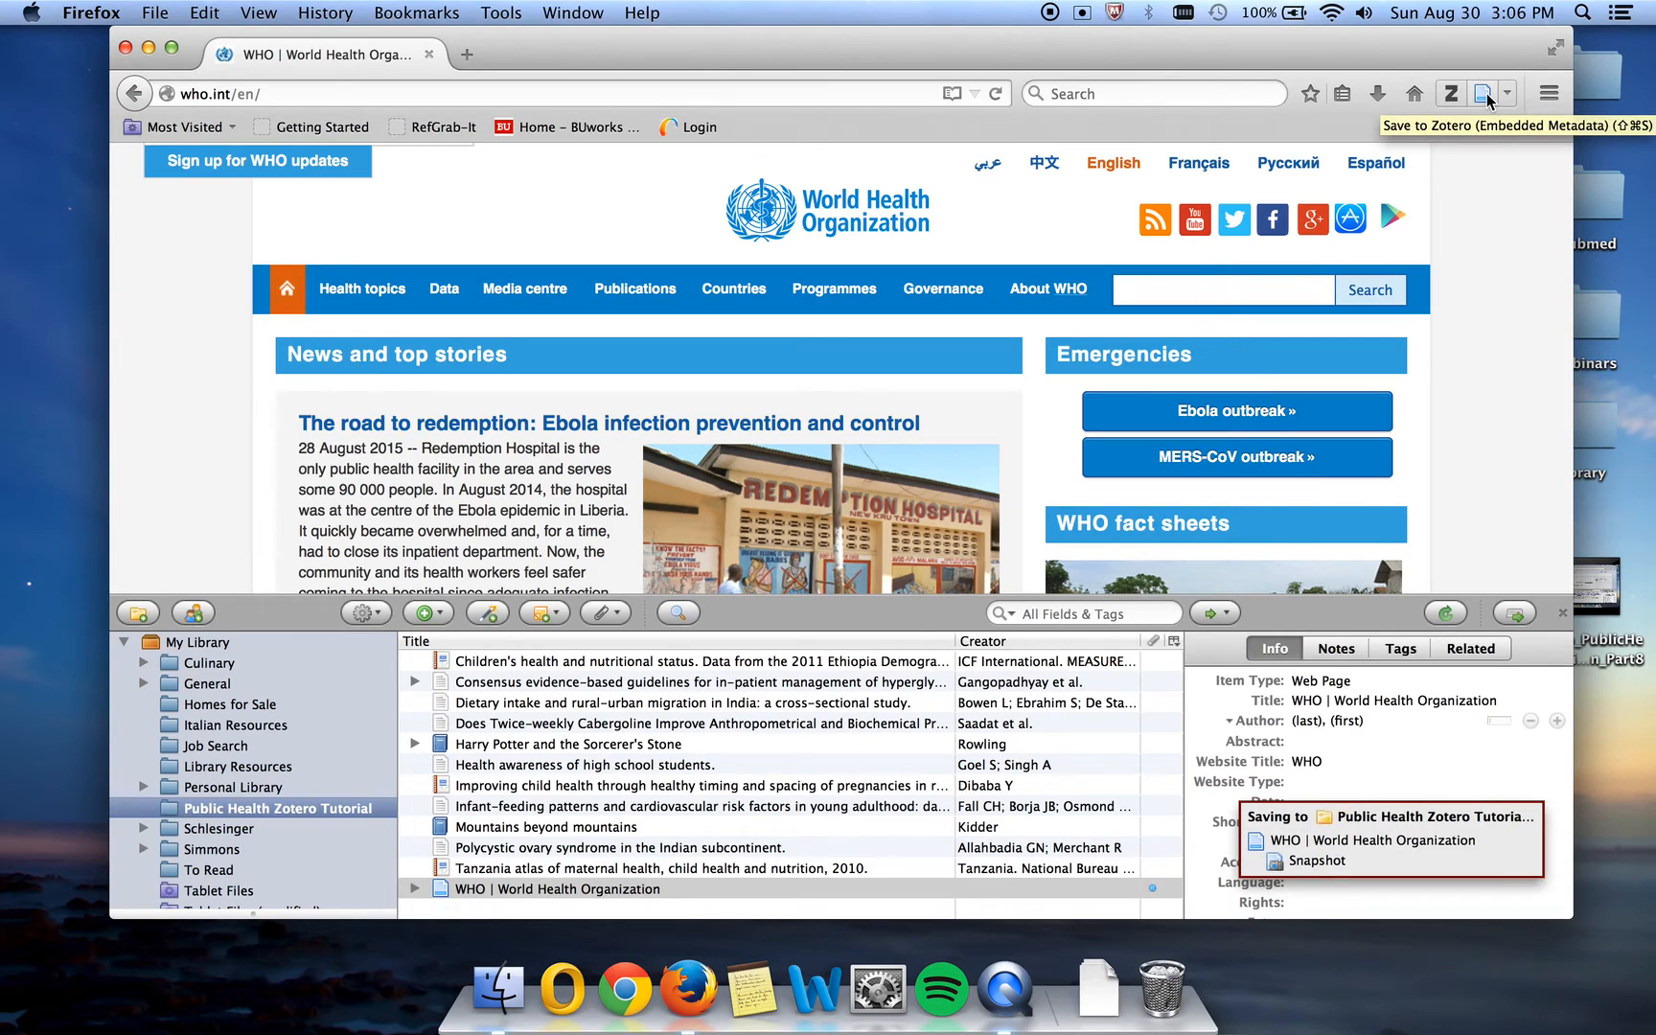
Review the WHO item's Website Type, Title, Accessed and Date fields, then expand it to show its Snapshot.
scroll(1342, 733, down, 1)
click(1342, 734)
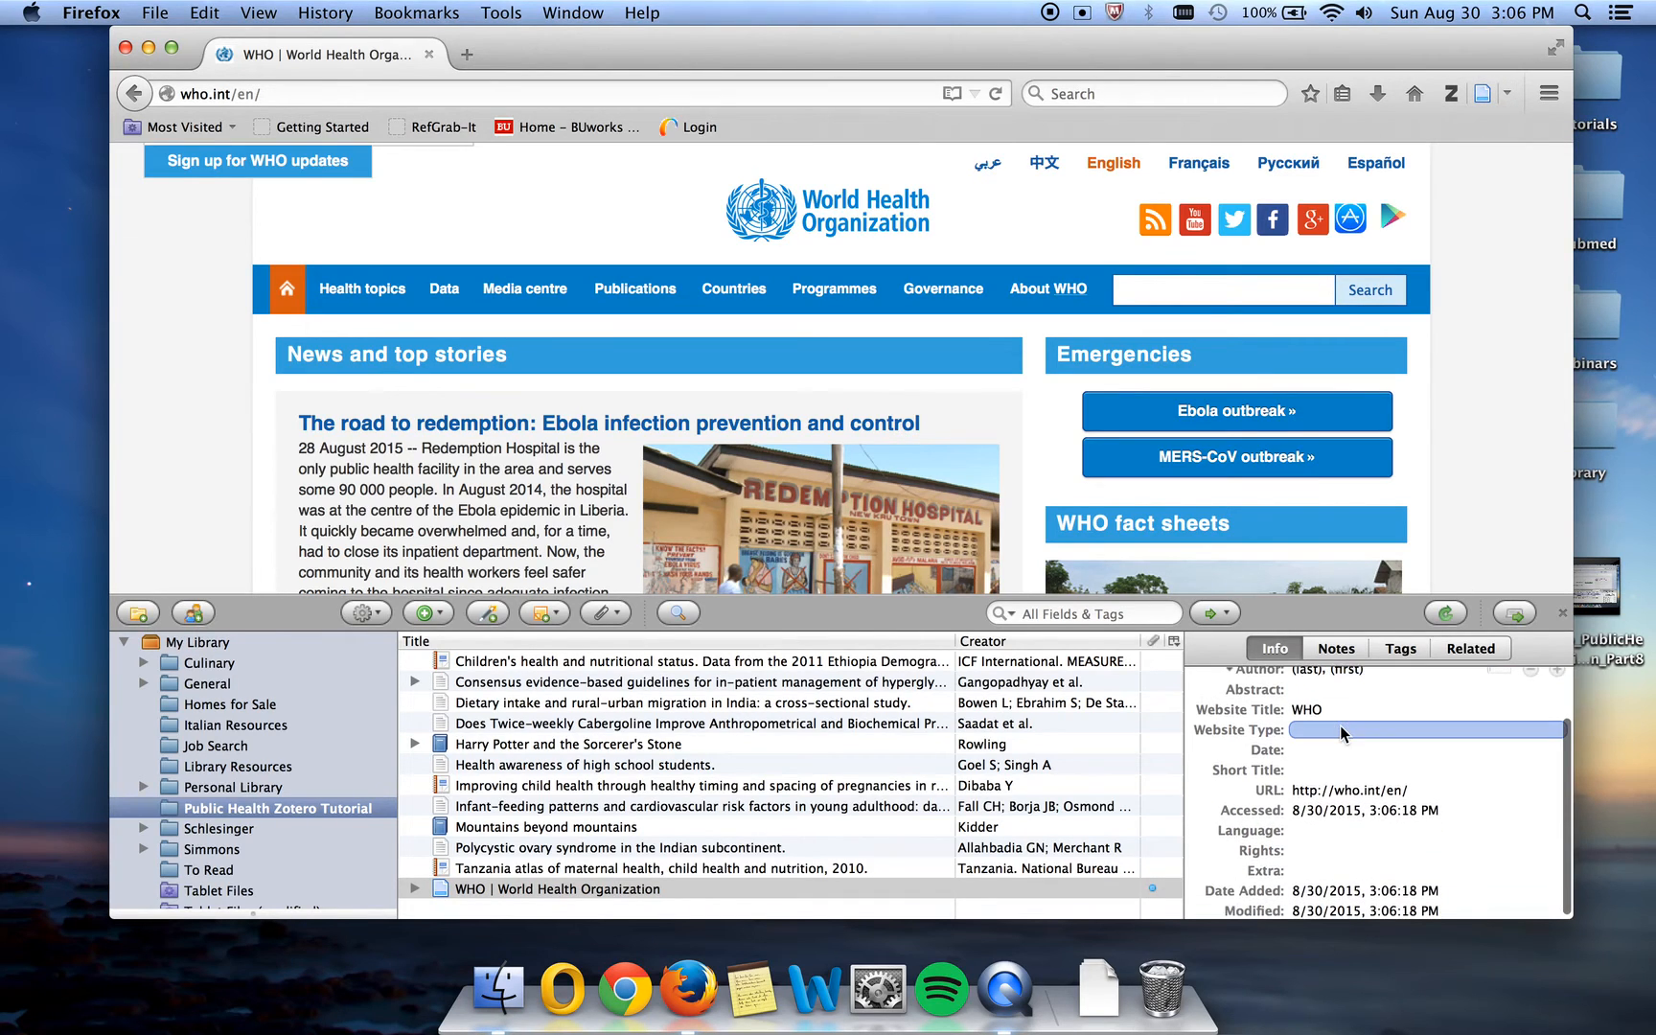
scroll(1359, 709, up, 1)
click(1361, 702)
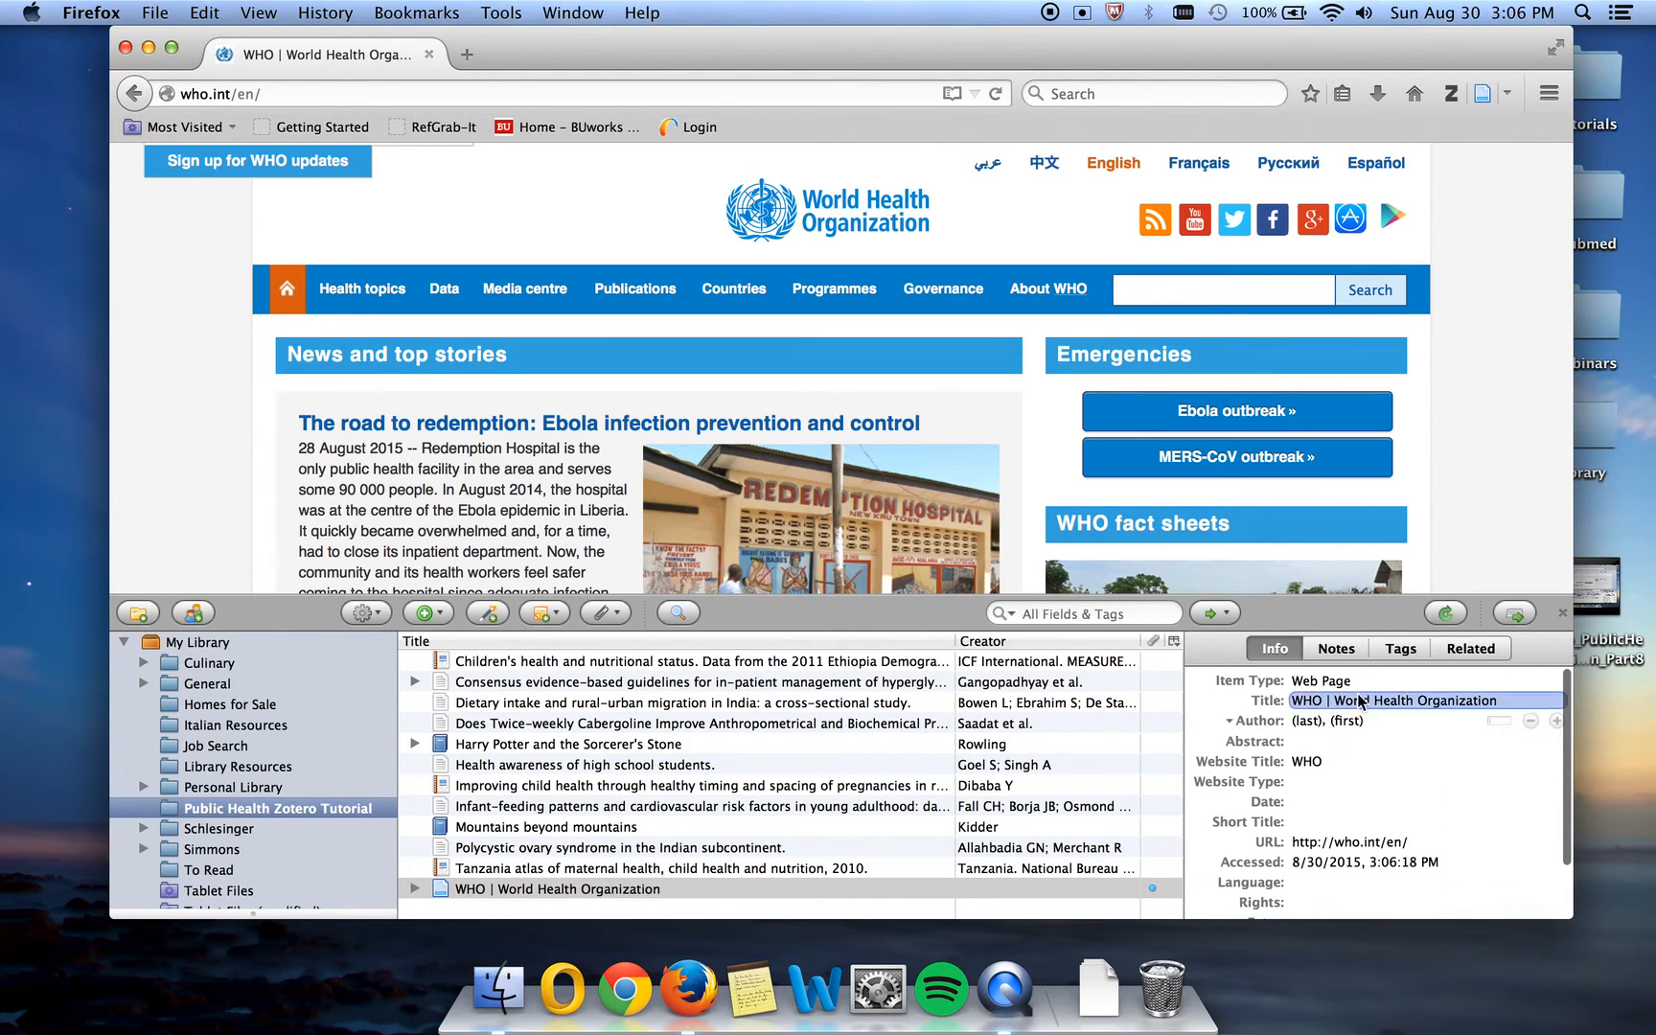
click(1356, 860)
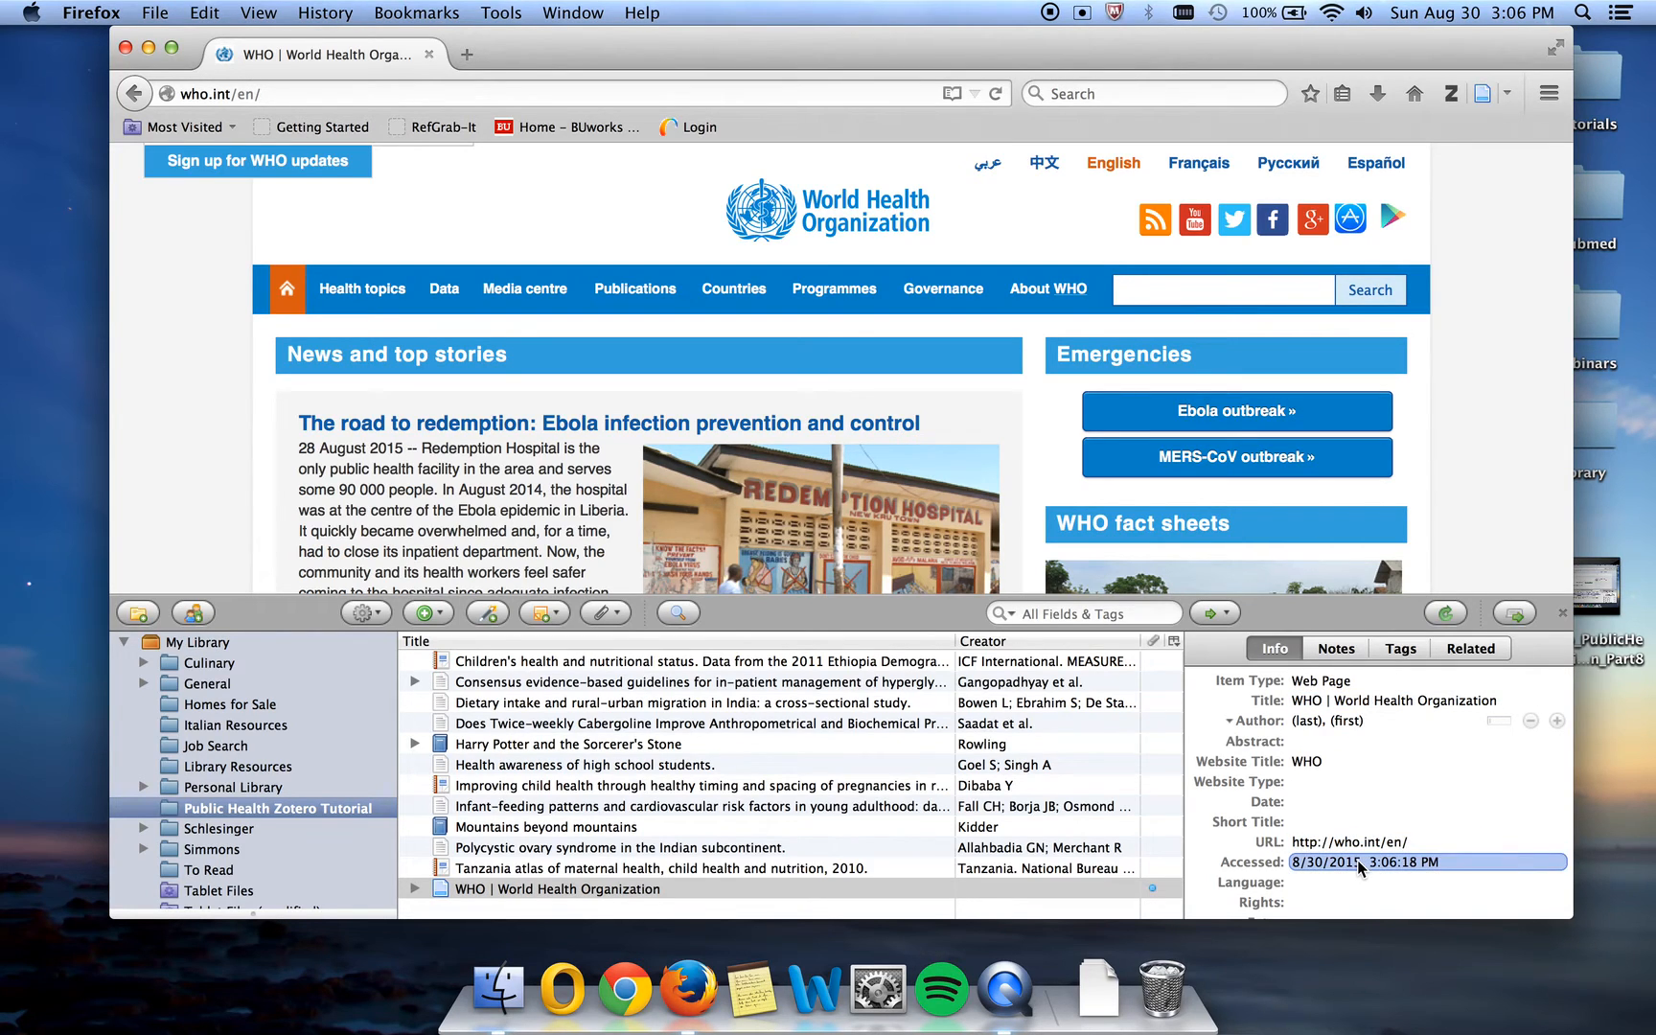
scroll(1358, 859, down, 2)
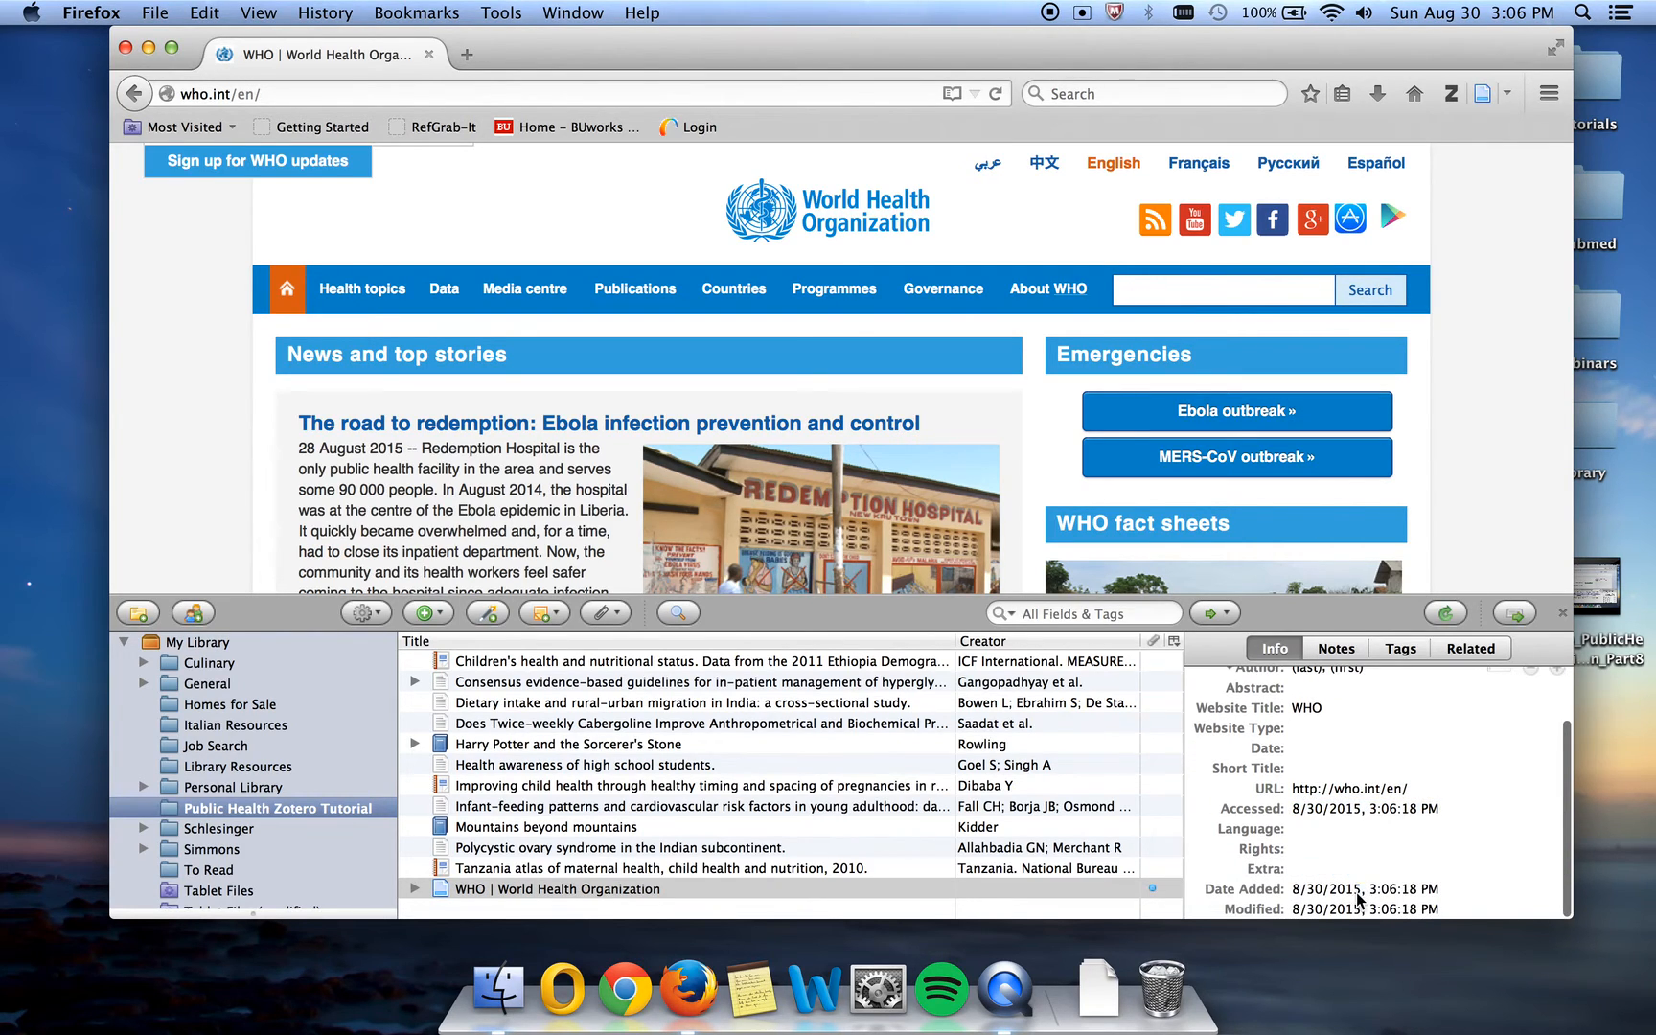
scroll(1354, 802, up, 2)
click(1352, 801)
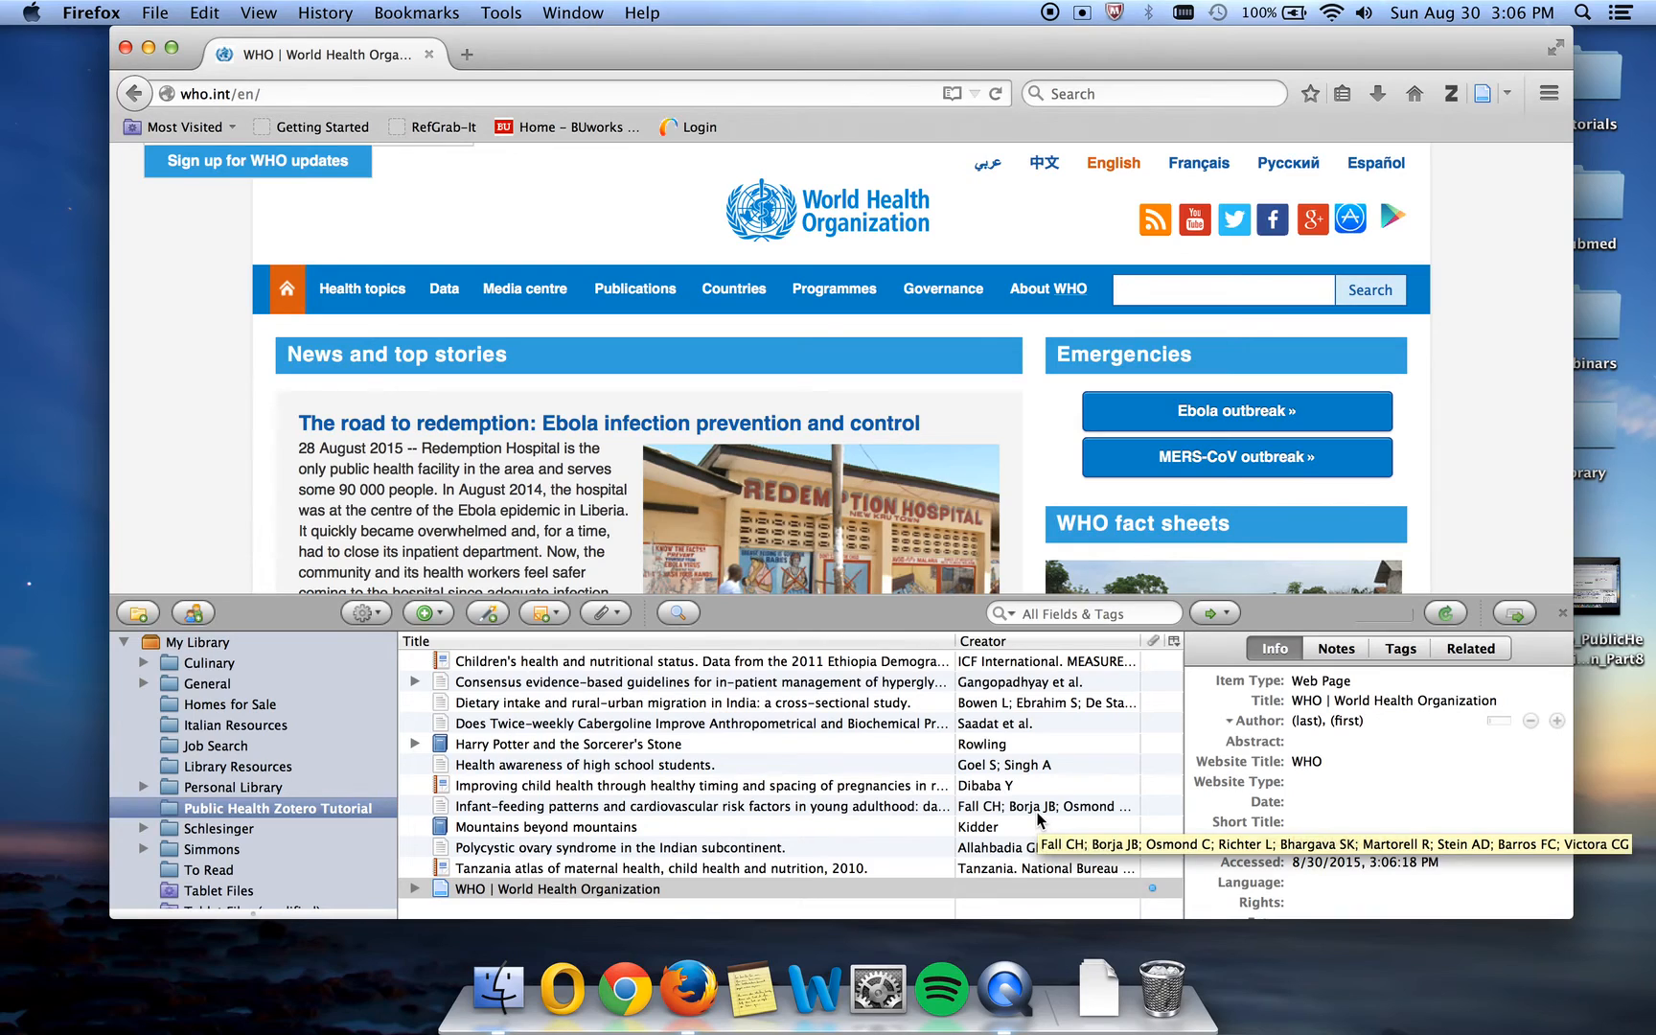
click(1313, 799)
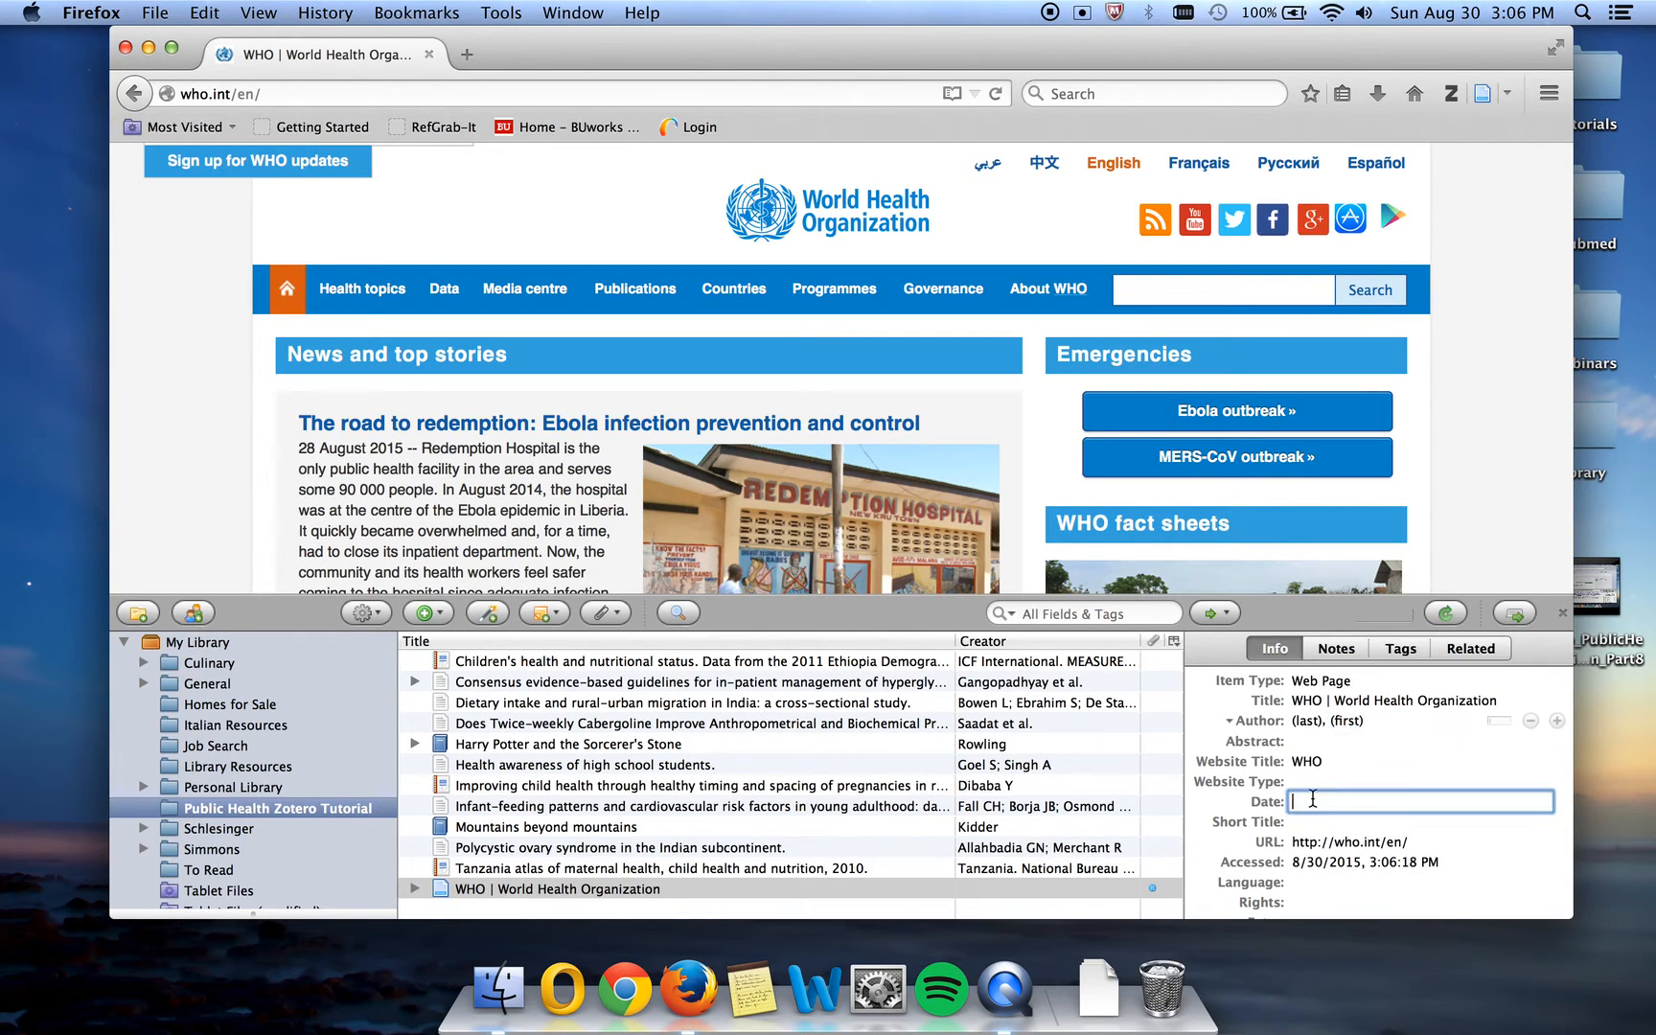
click(1255, 799)
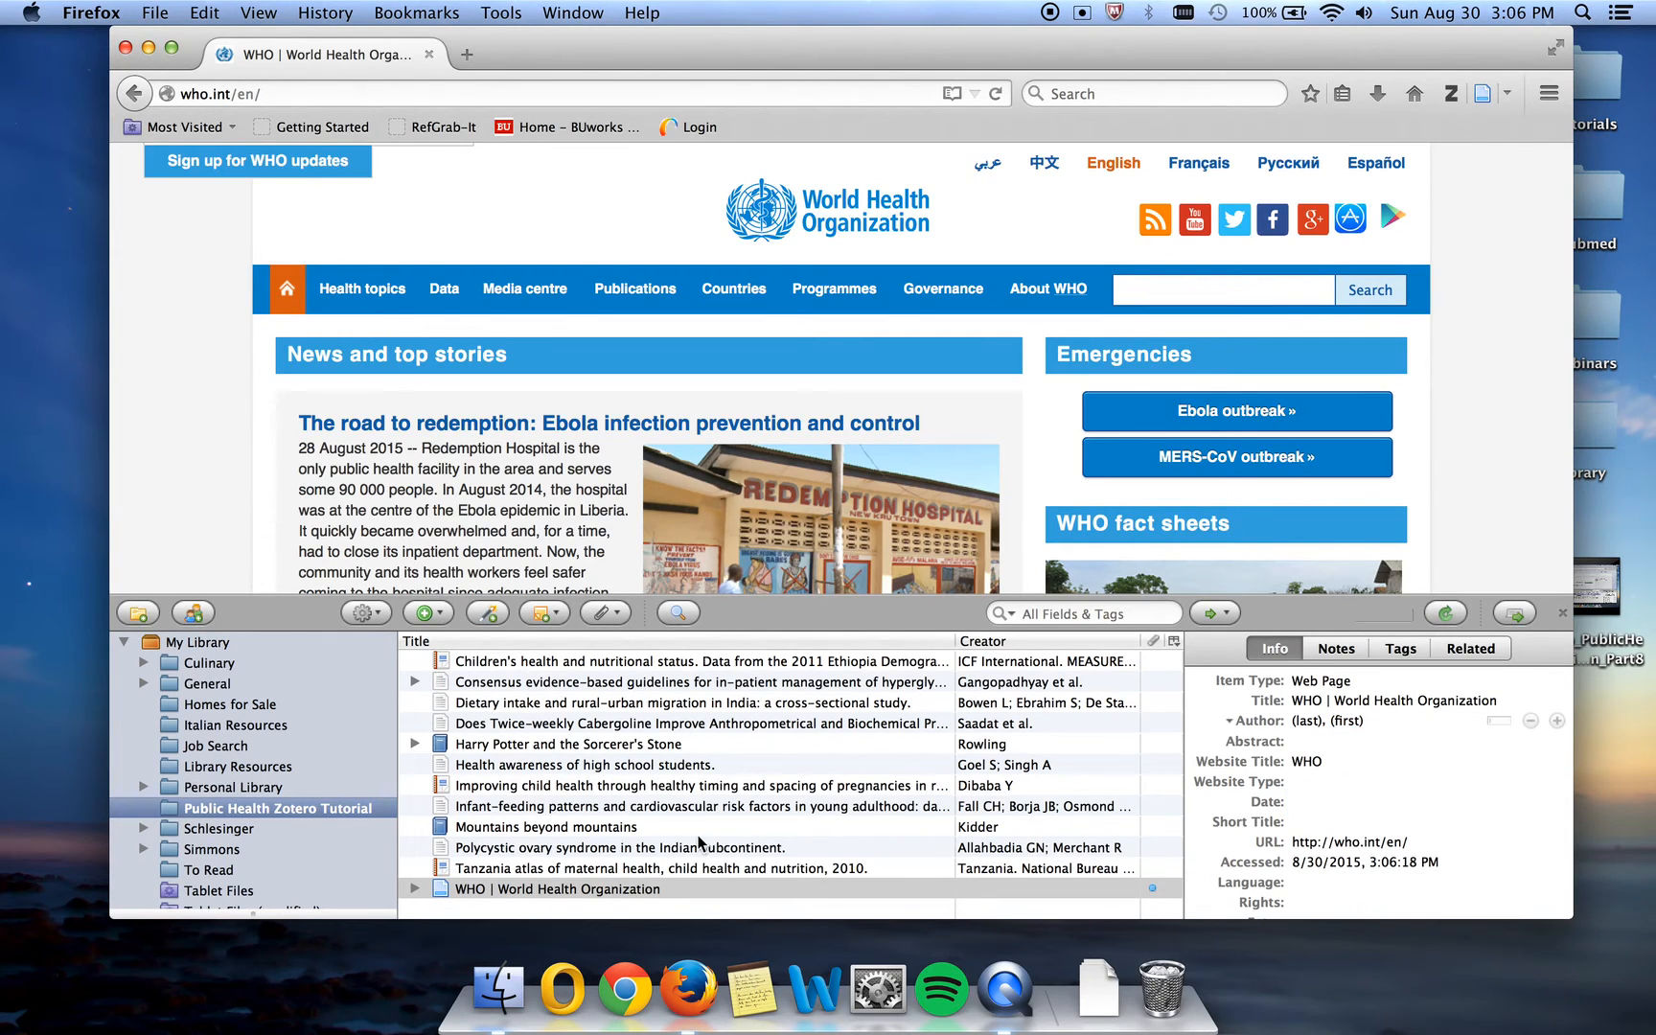
click(413, 888)
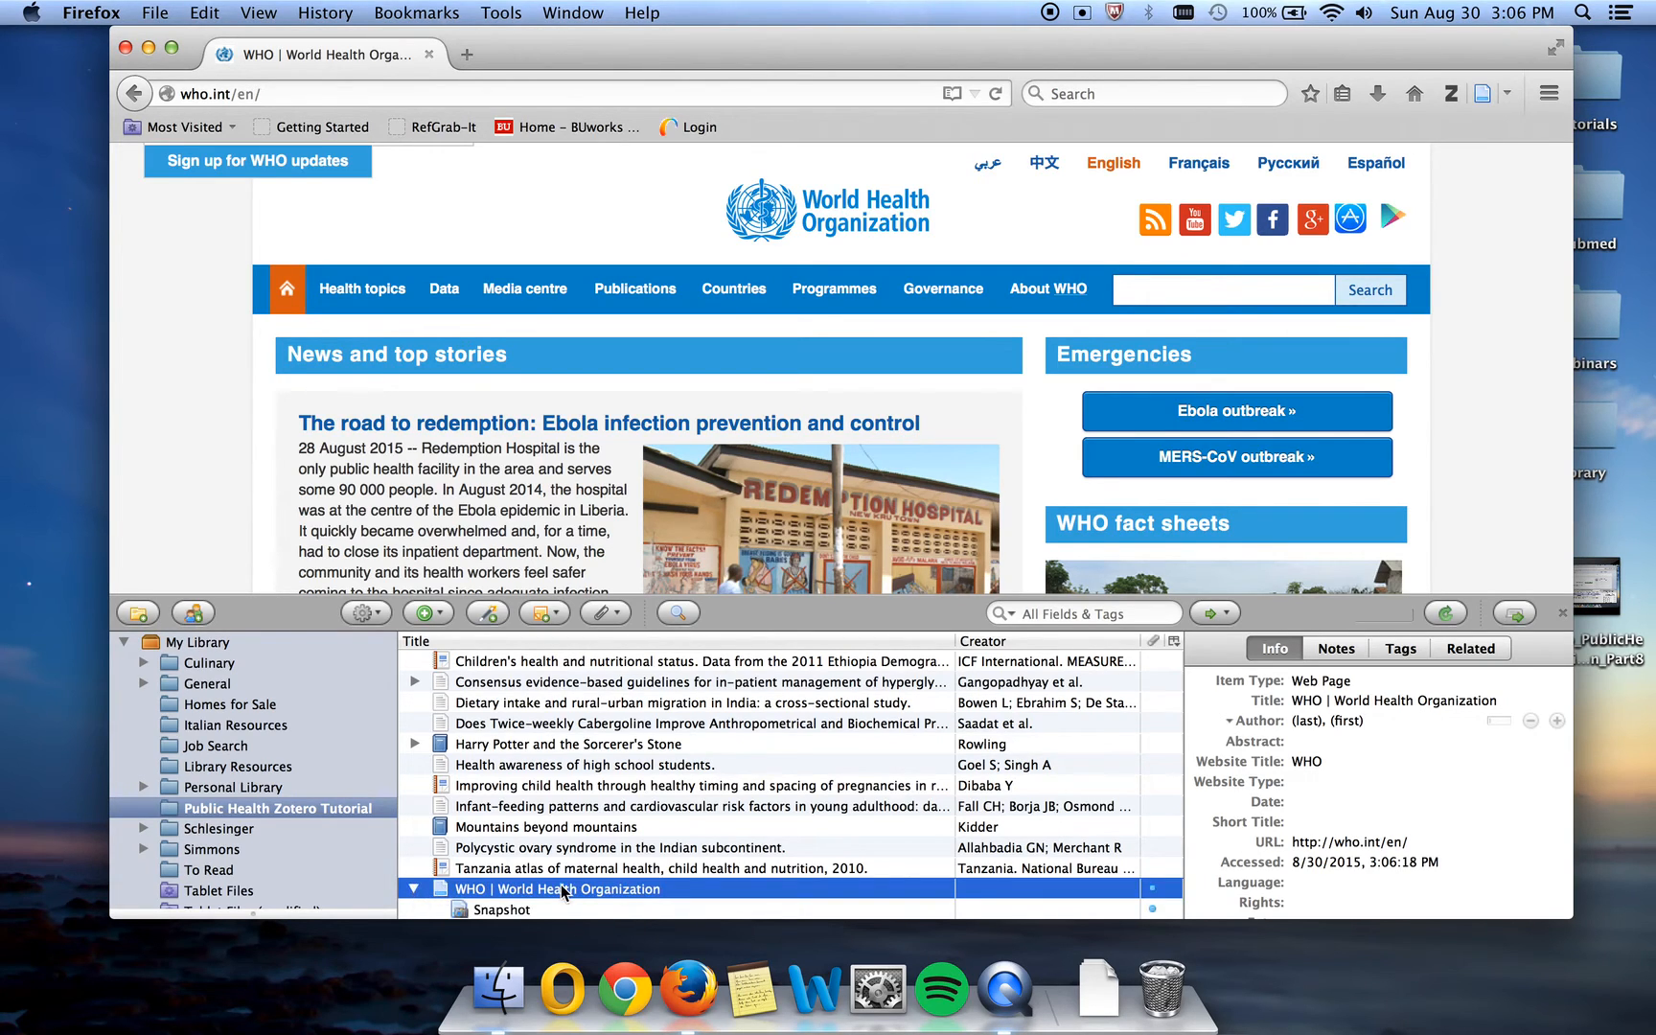
Open the WHO Snapshot attachment (en.html) and scroll down the archived page to the Ebola story.
click(493, 910)
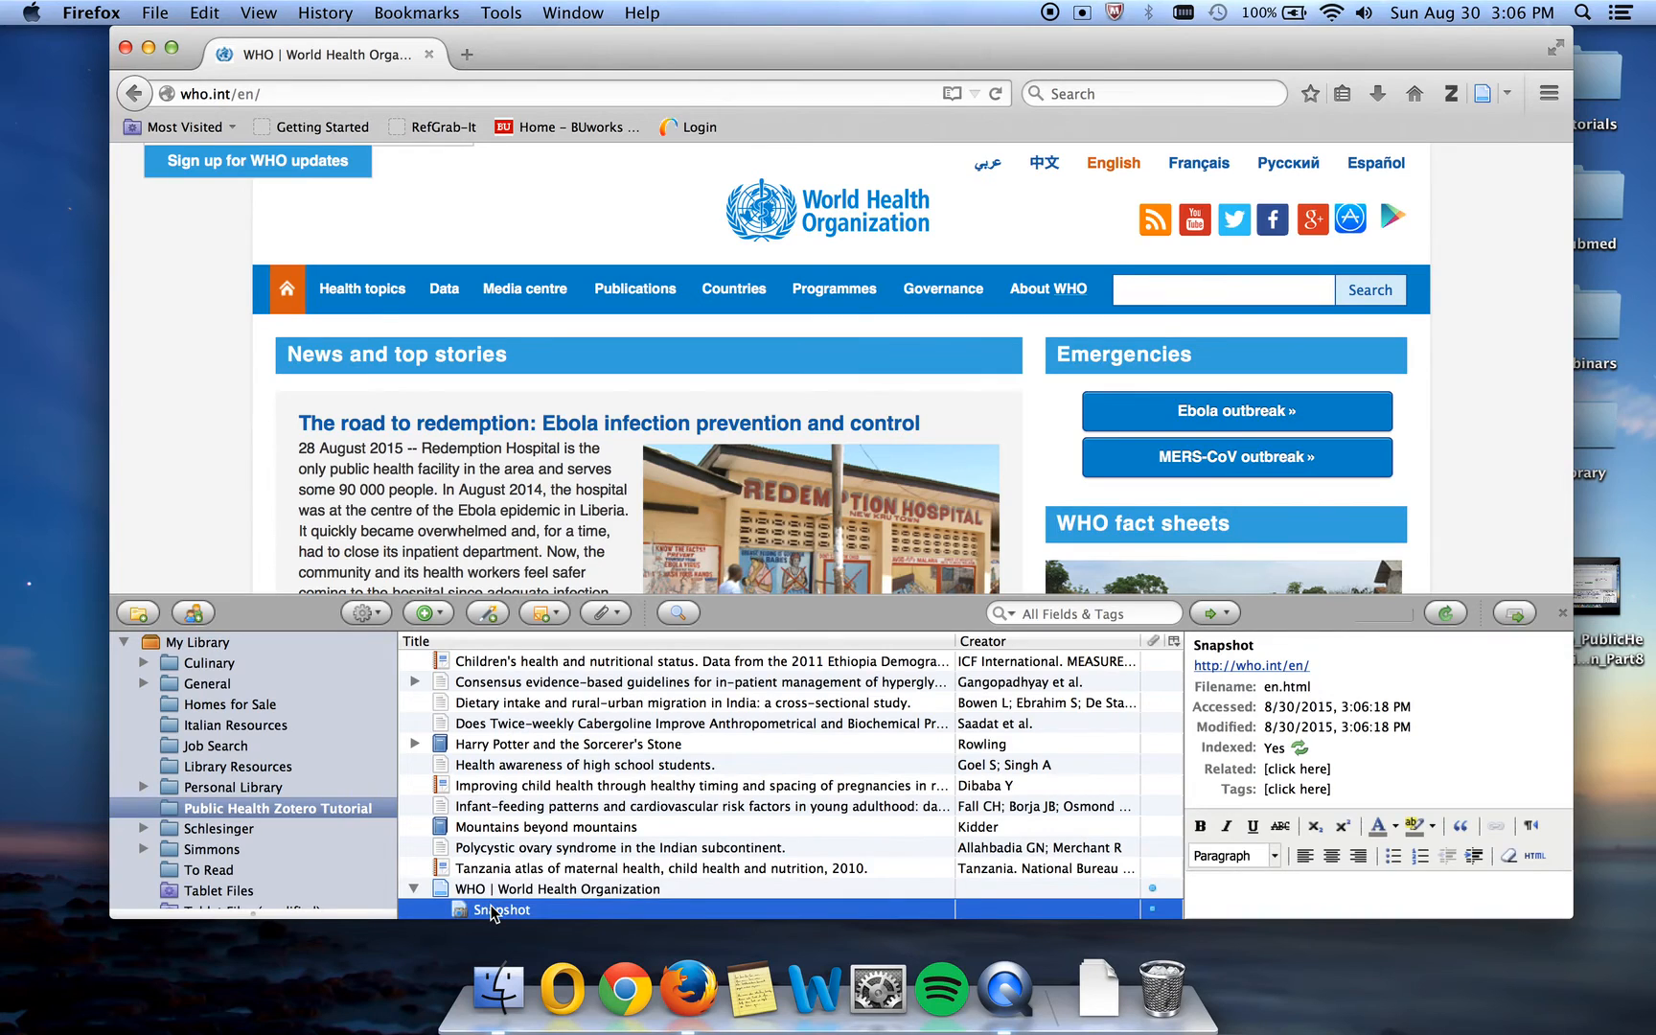
double_click(492, 911)
scroll(514, 336, down, 1)
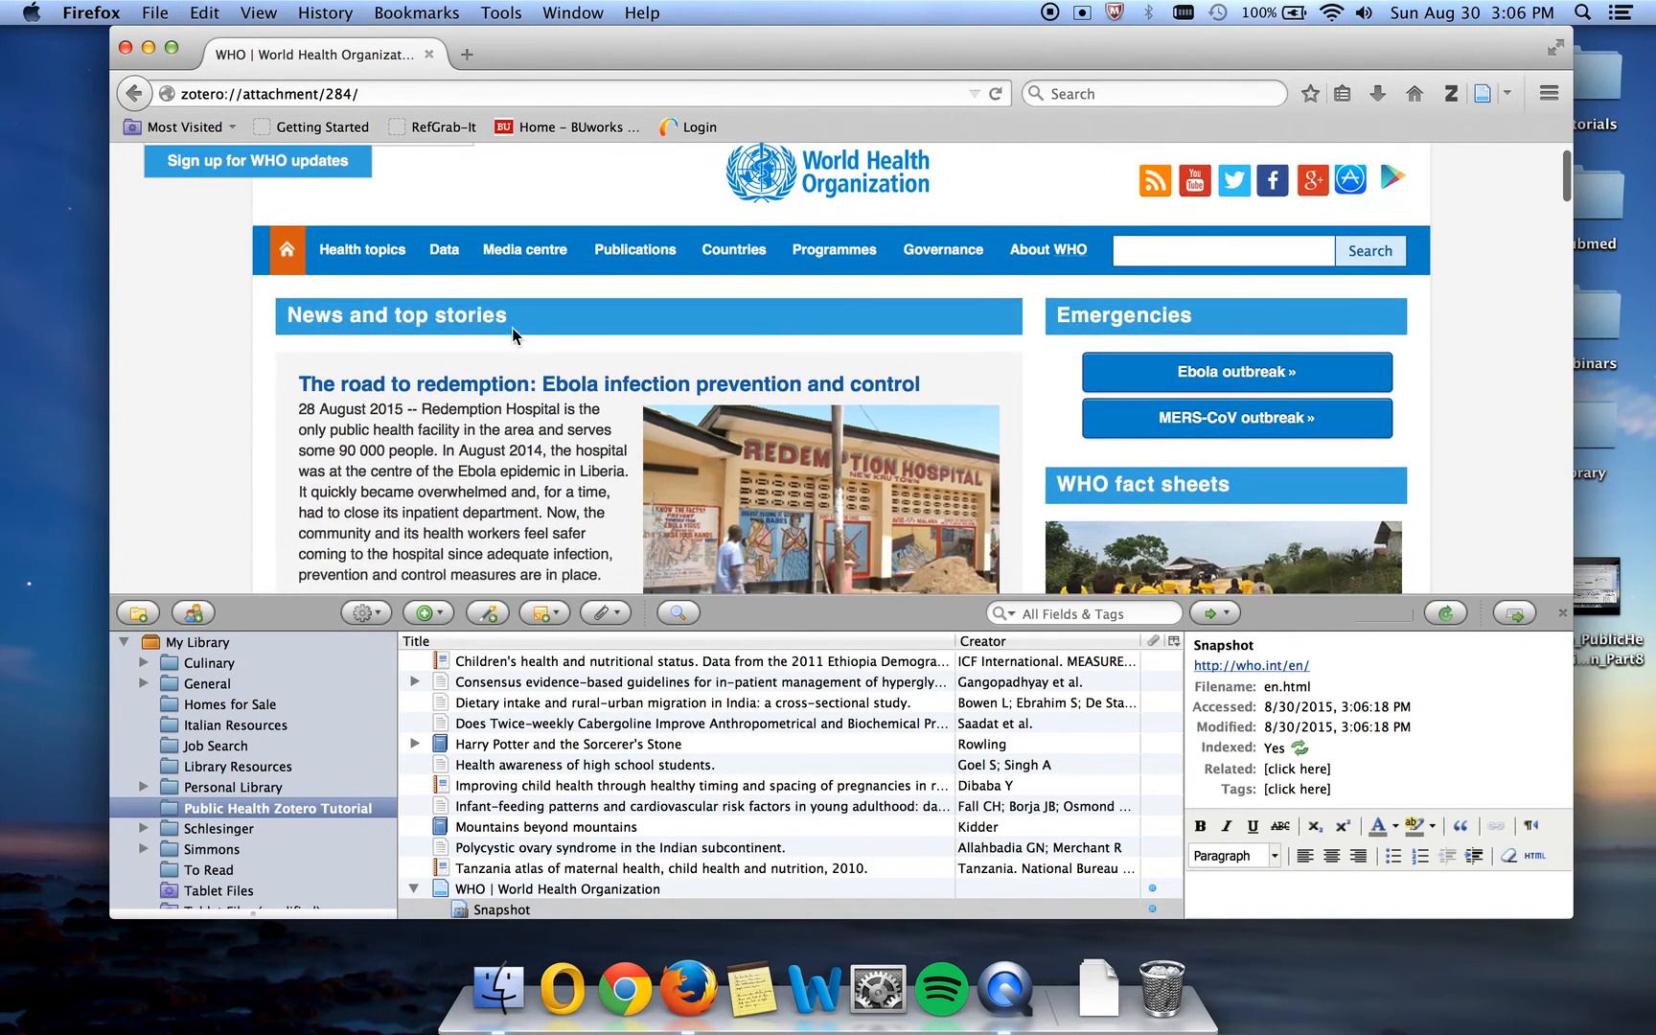
scroll(515, 335, up, 1)
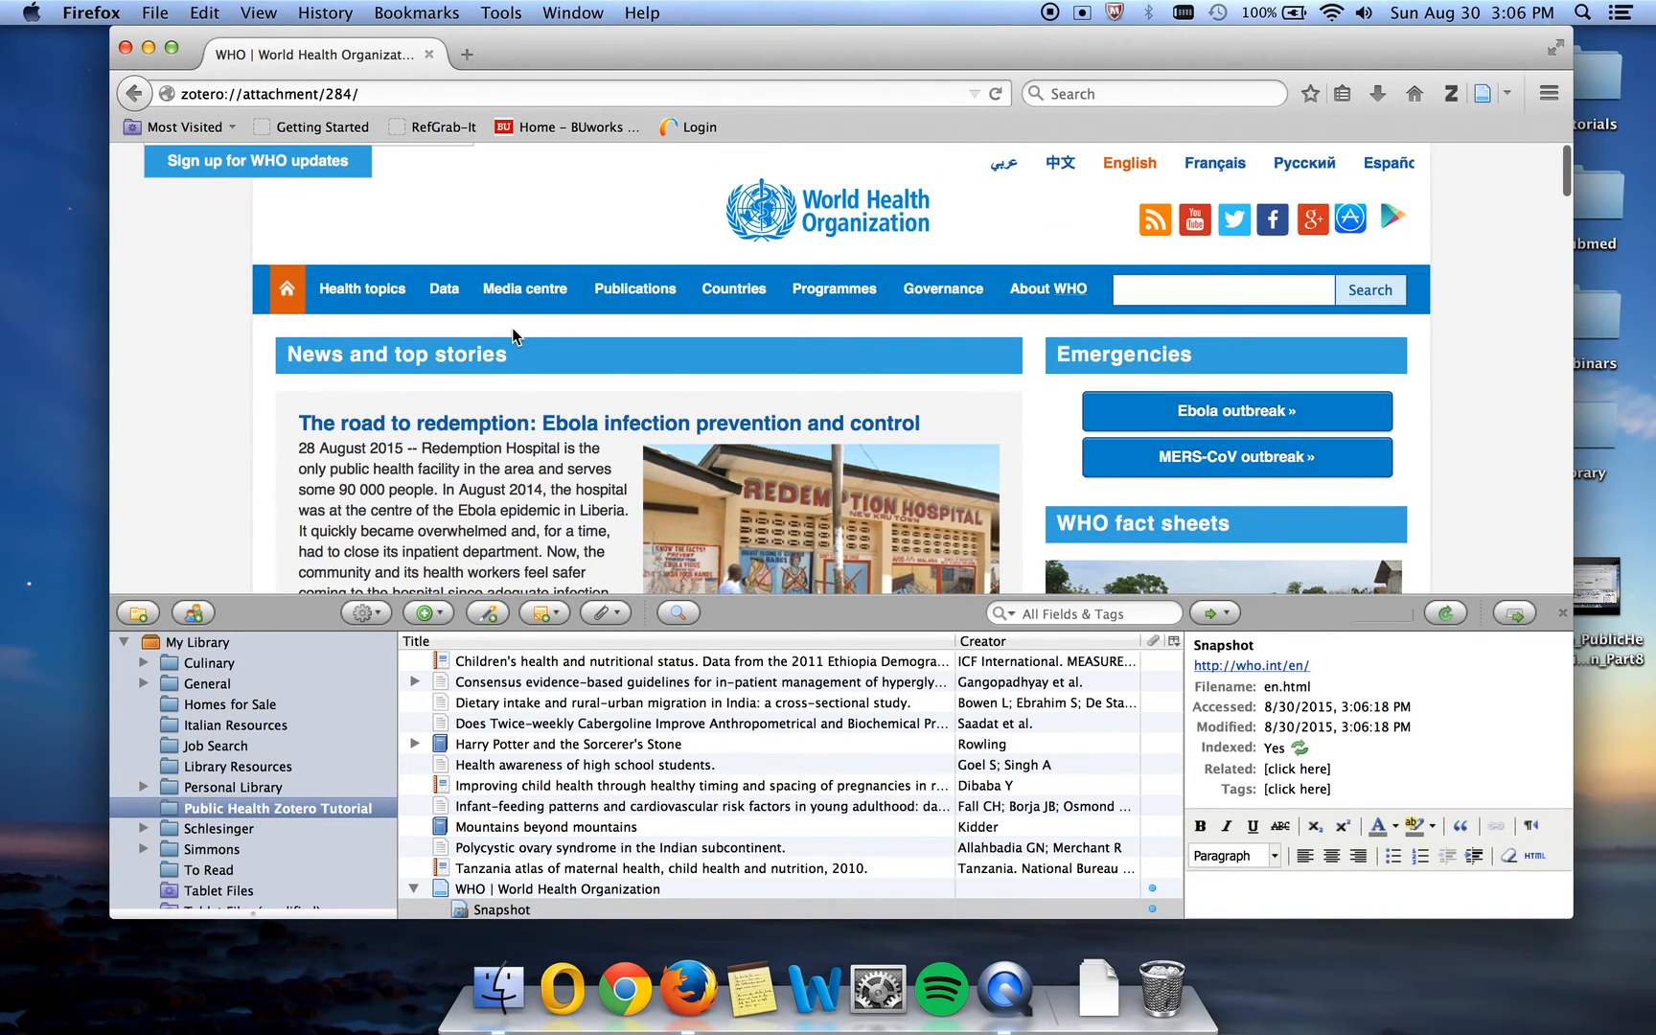
scroll(515, 335, down, 6)
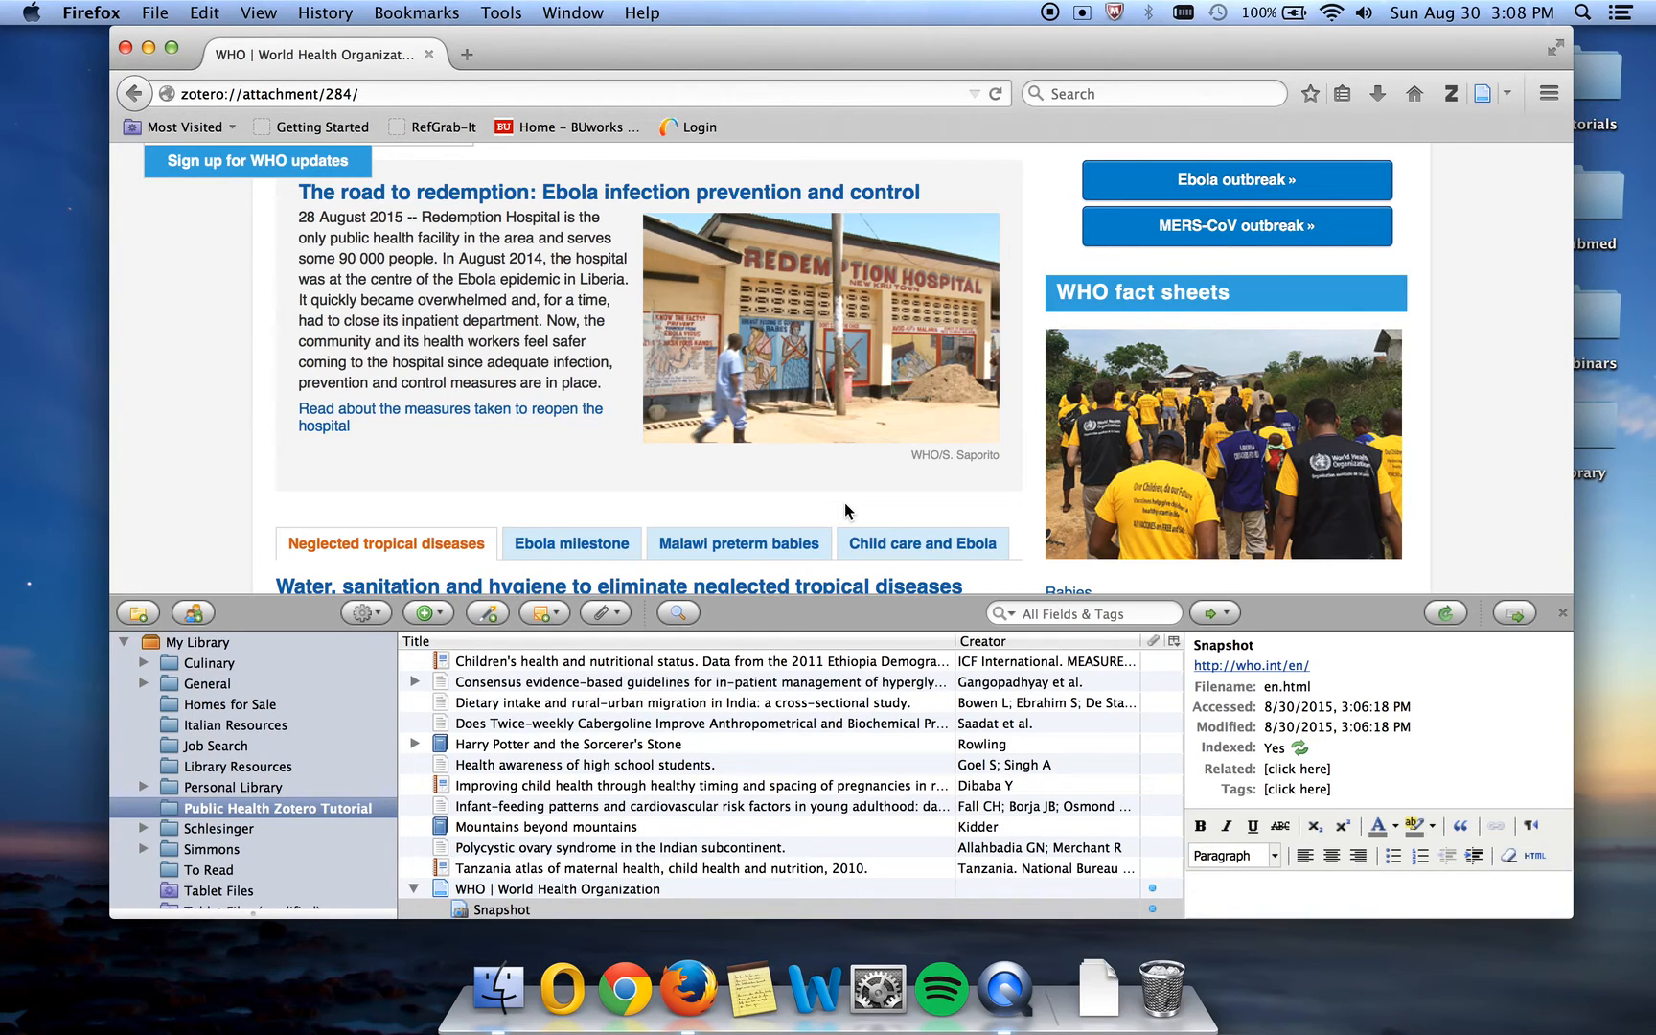
Search 'new york times', go to nytimes.com and open the Tianjin tragedy article.
click(1108, 92)
text(new yor)
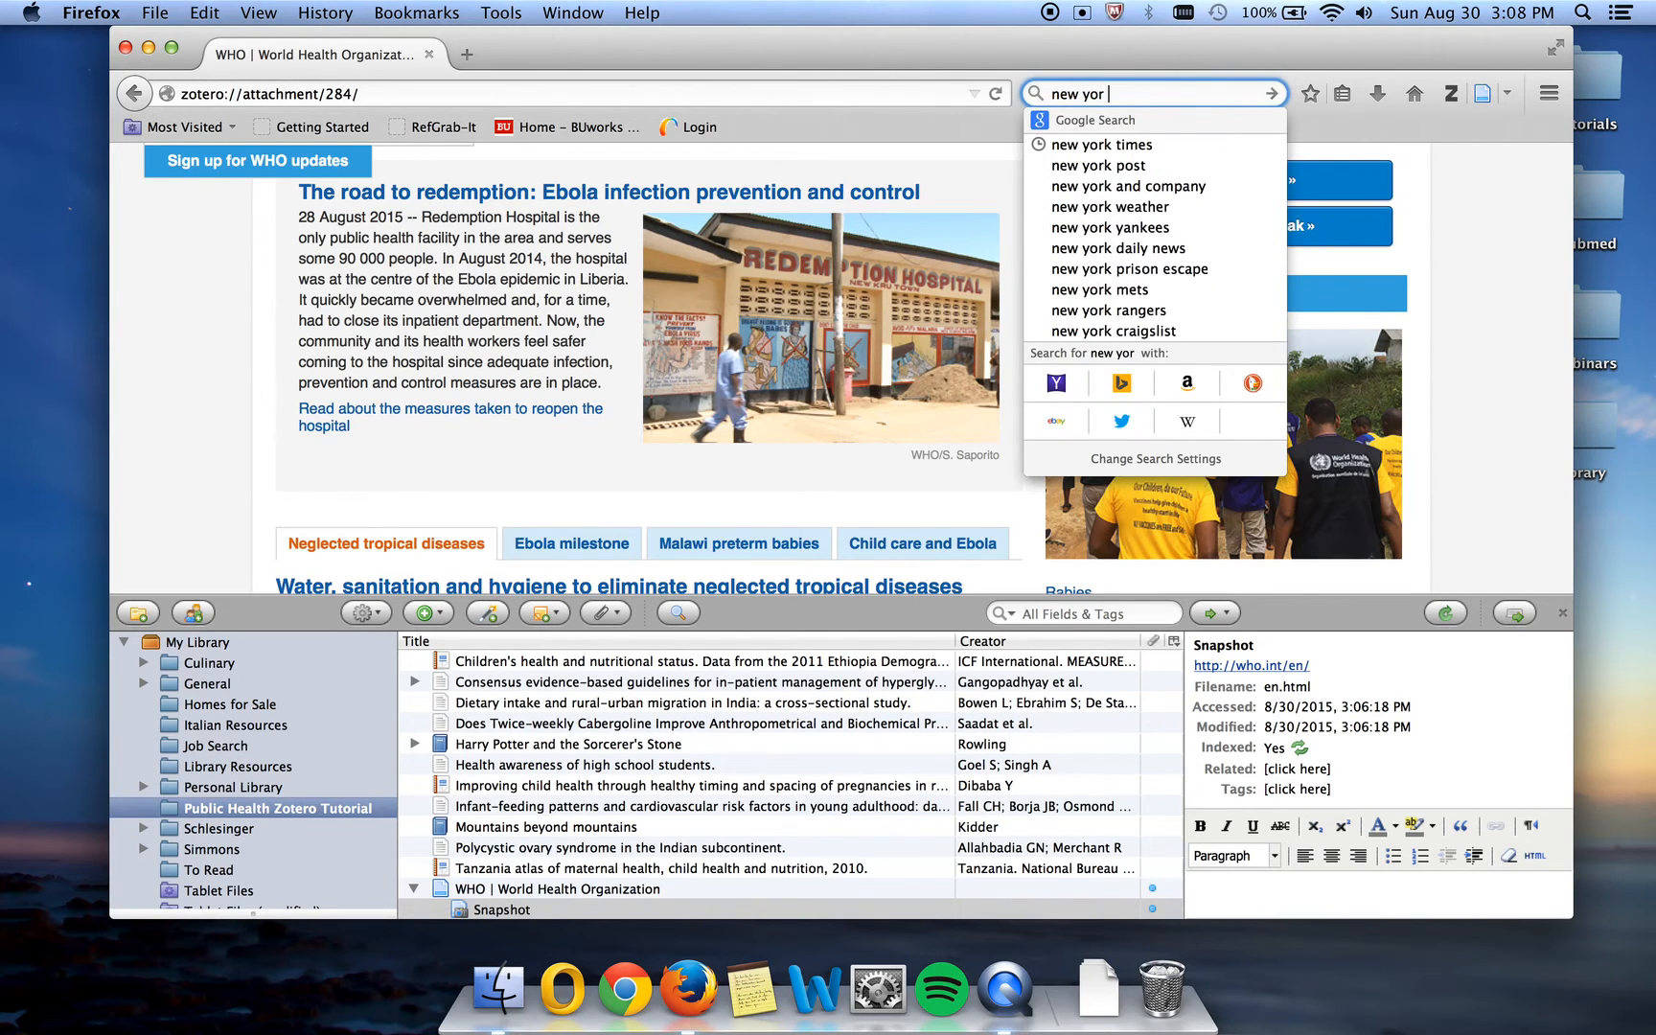
text(k times)
key(Return)
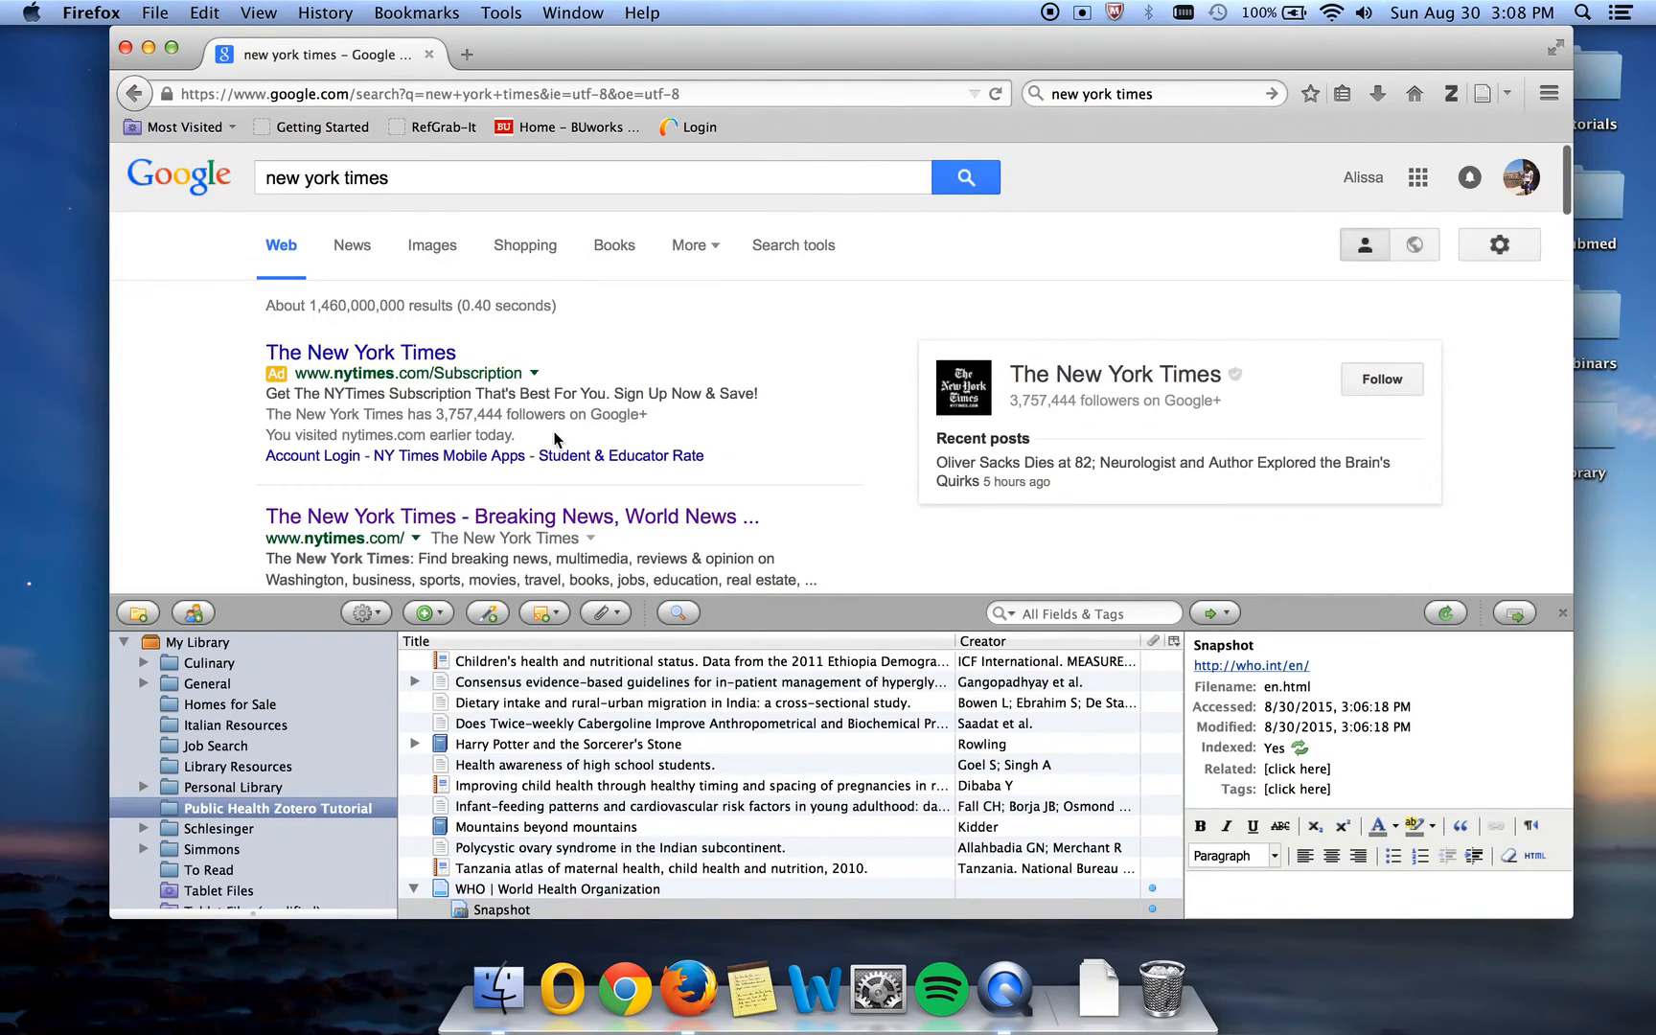
scroll(533, 464, down, 1)
click(533, 464)
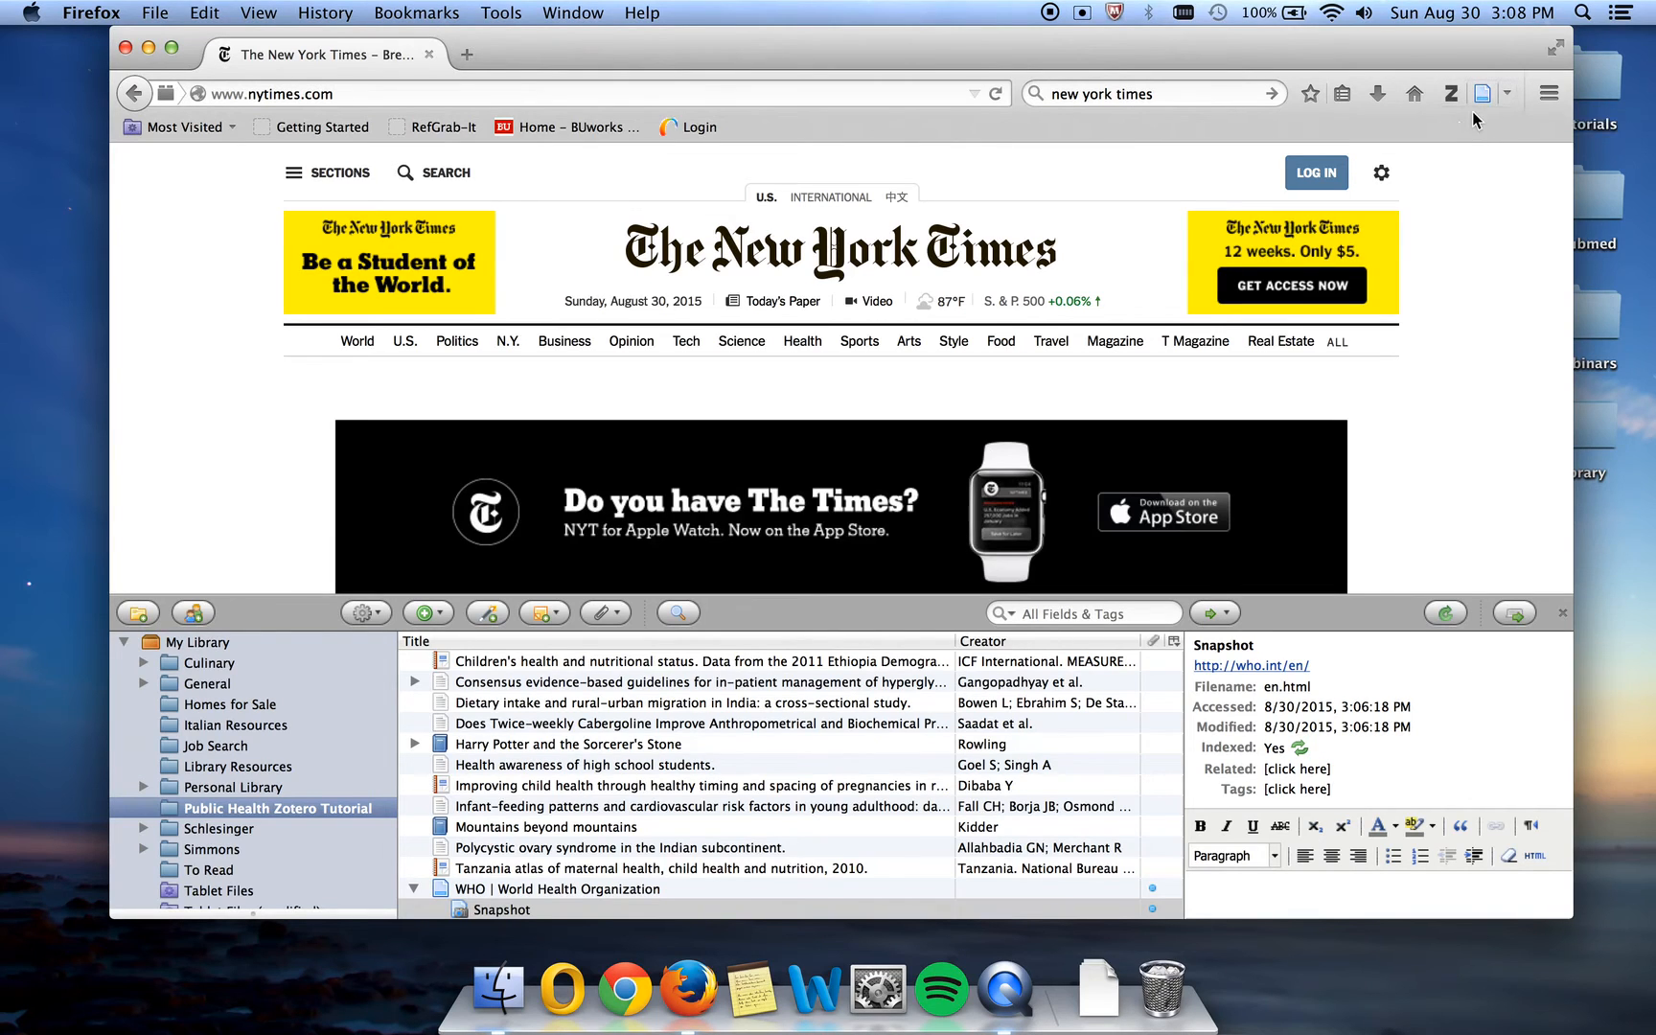
scroll(1005, 329, down, 5)
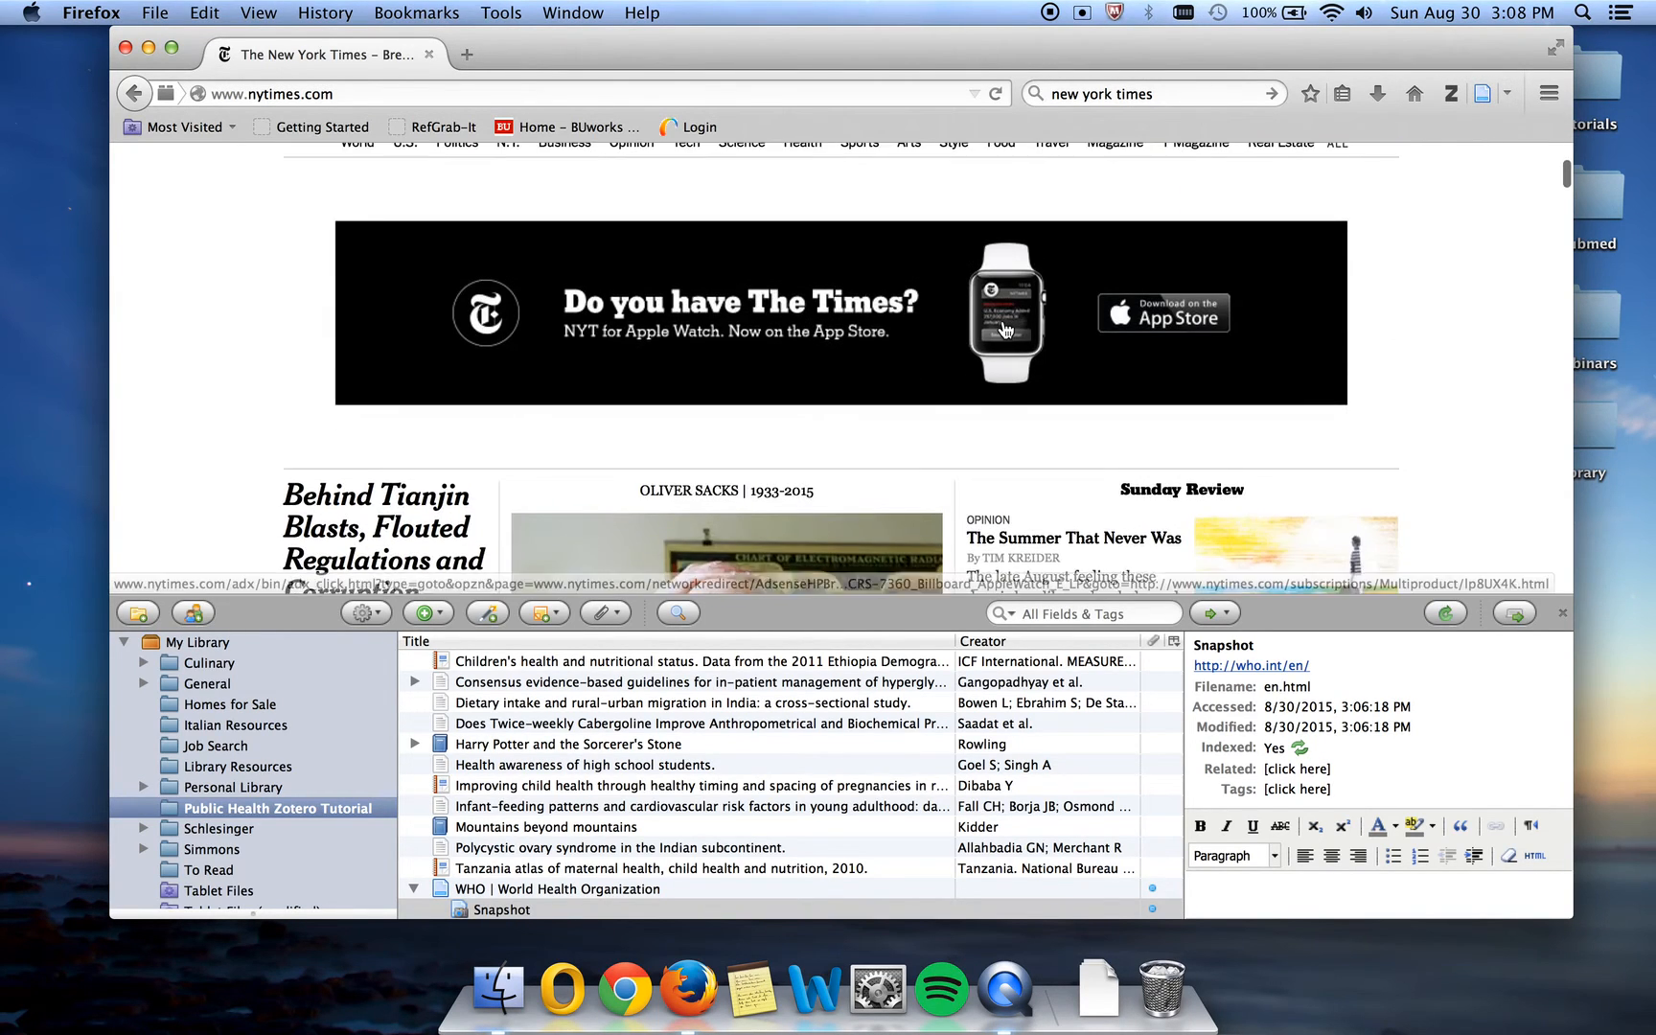
scroll(1005, 329, down, 2)
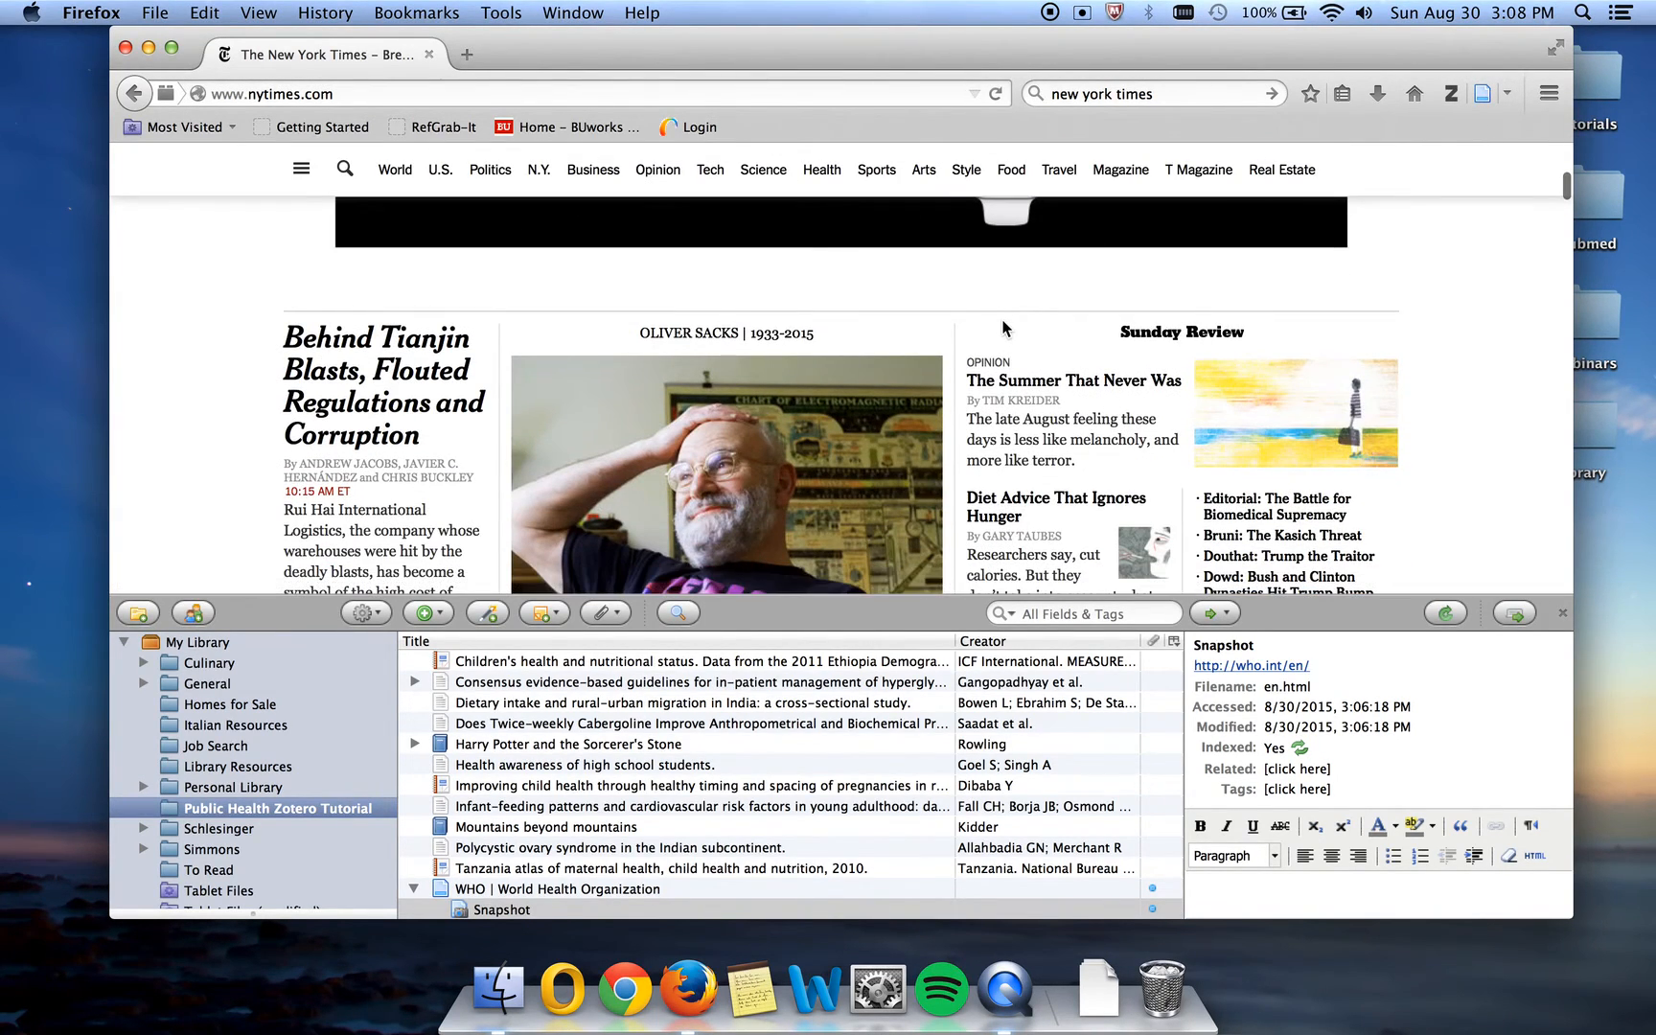
scroll(1005, 329, down, 1)
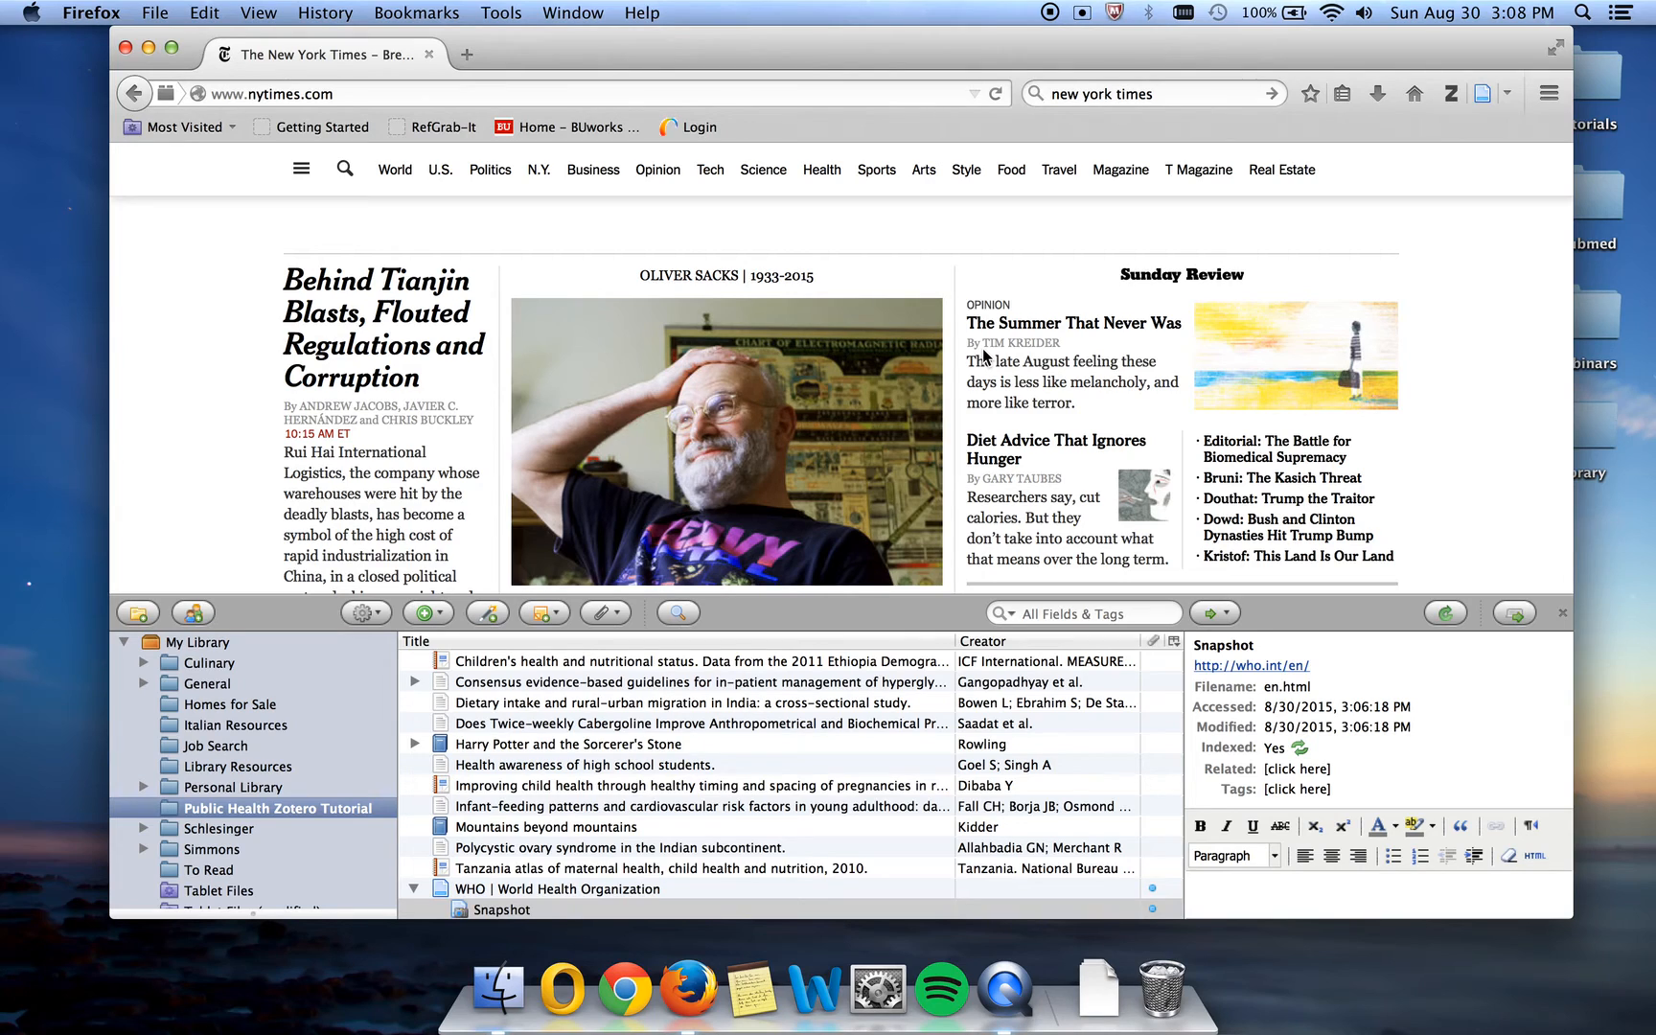
click(441, 331)
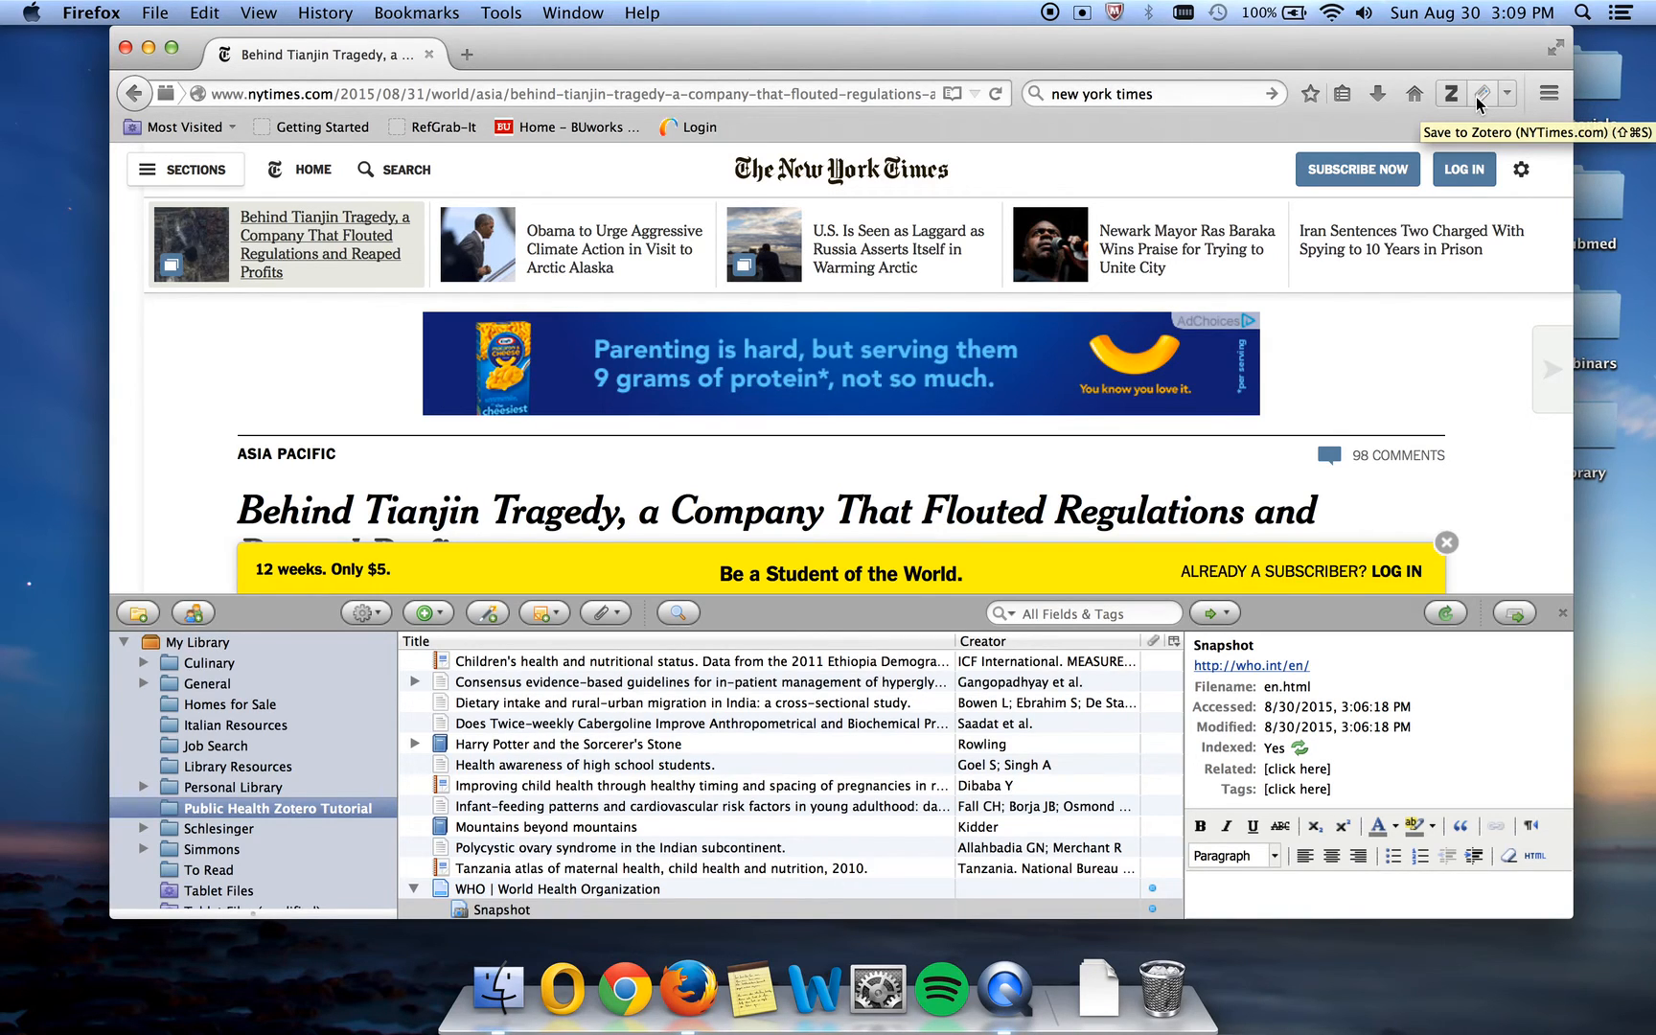
Save the Tianjin article as a New York Times Newspaper Article and view the New Item types.
click(1482, 93)
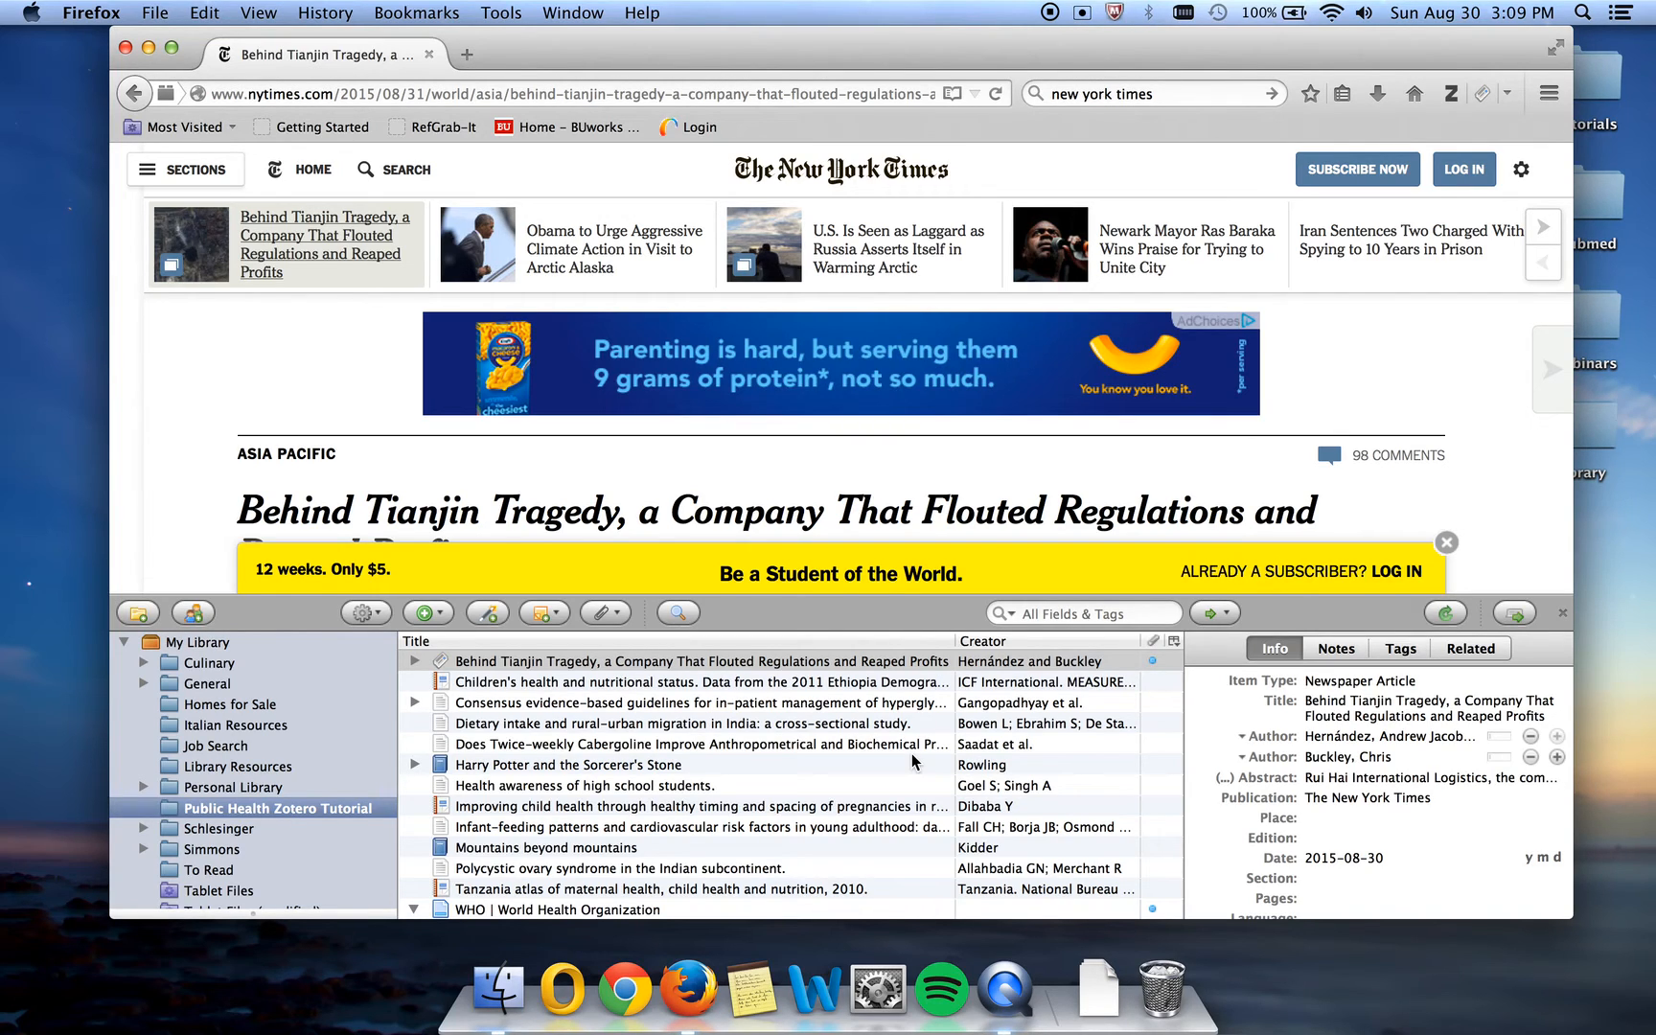
click(444, 616)
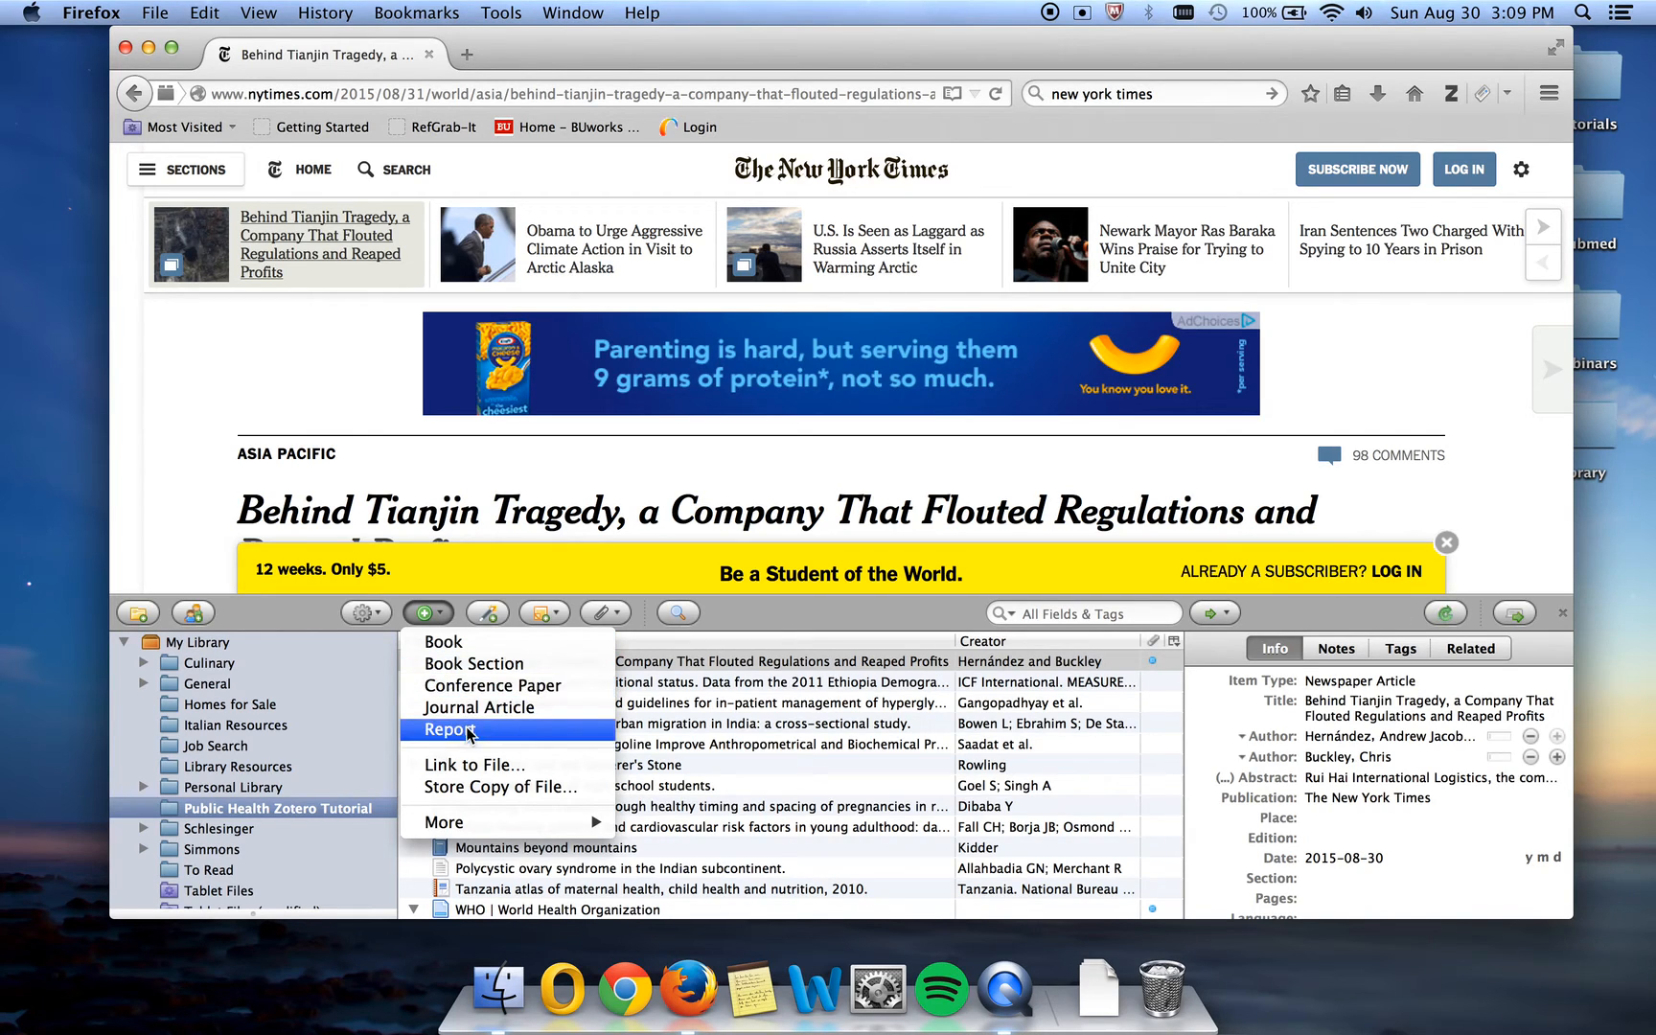
Look through the New Item types and More submenu, then close them without adding anything.
mouse_move(496, 826)
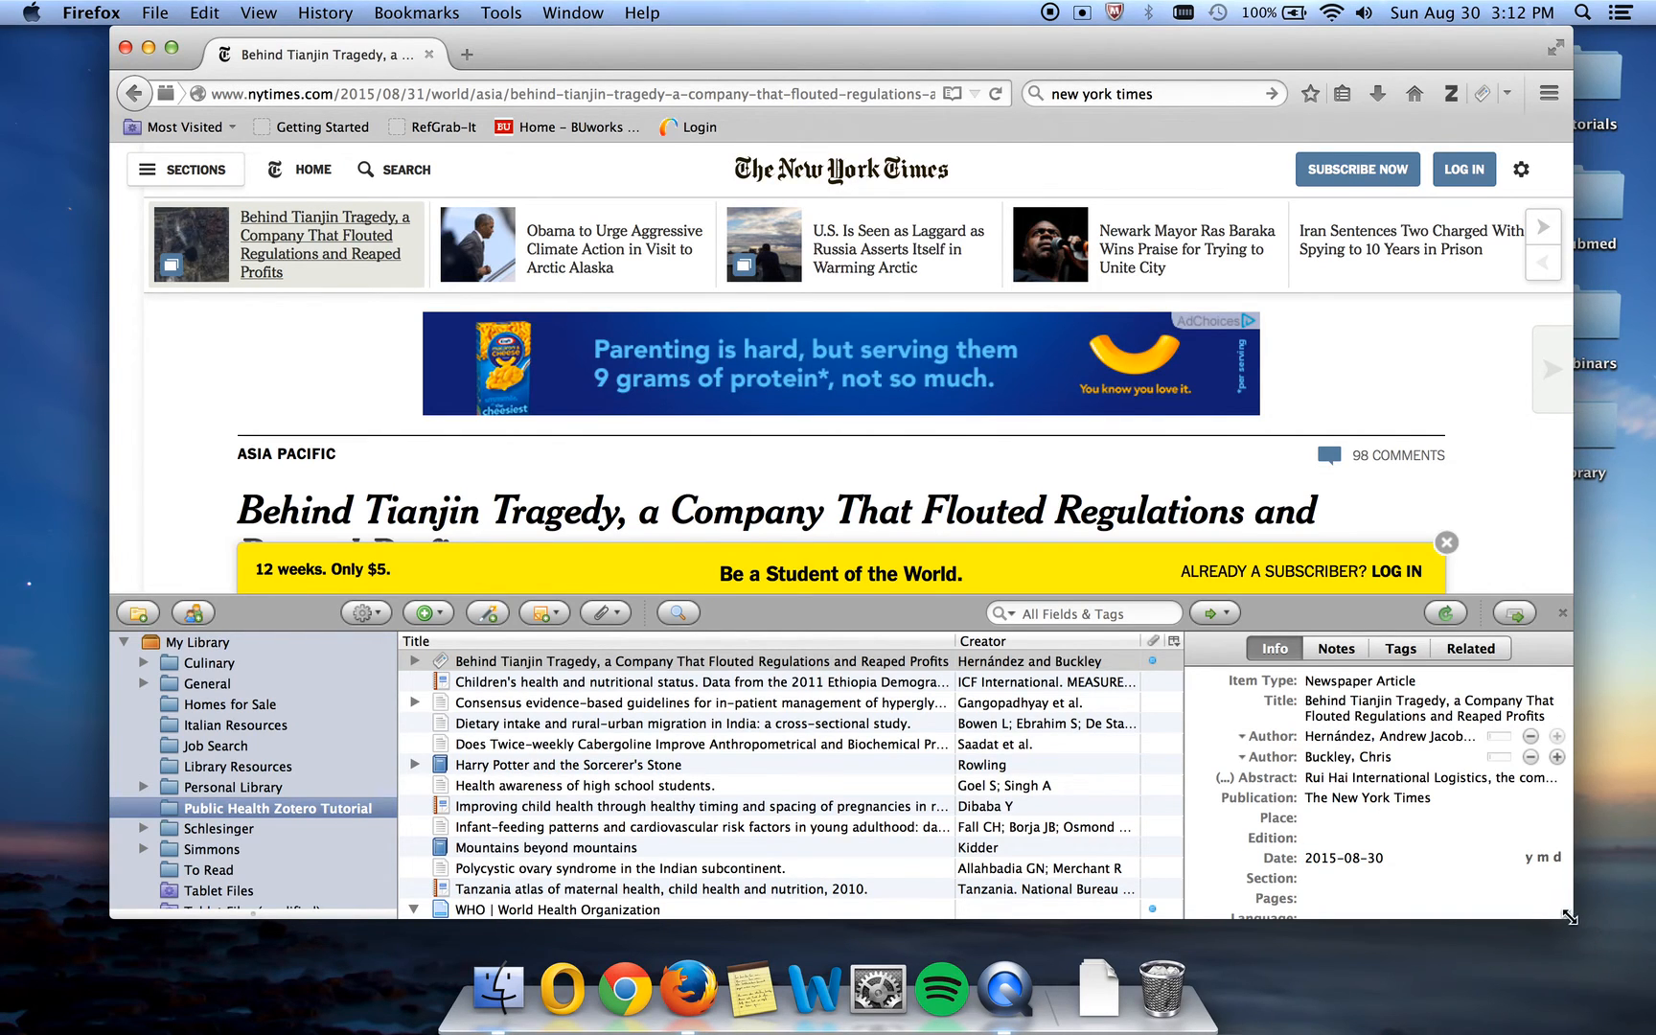
Drag PDF 1 from the desktop into the tutorial collection as a standalone attachment.
drag(1569, 917, 1366, 930)
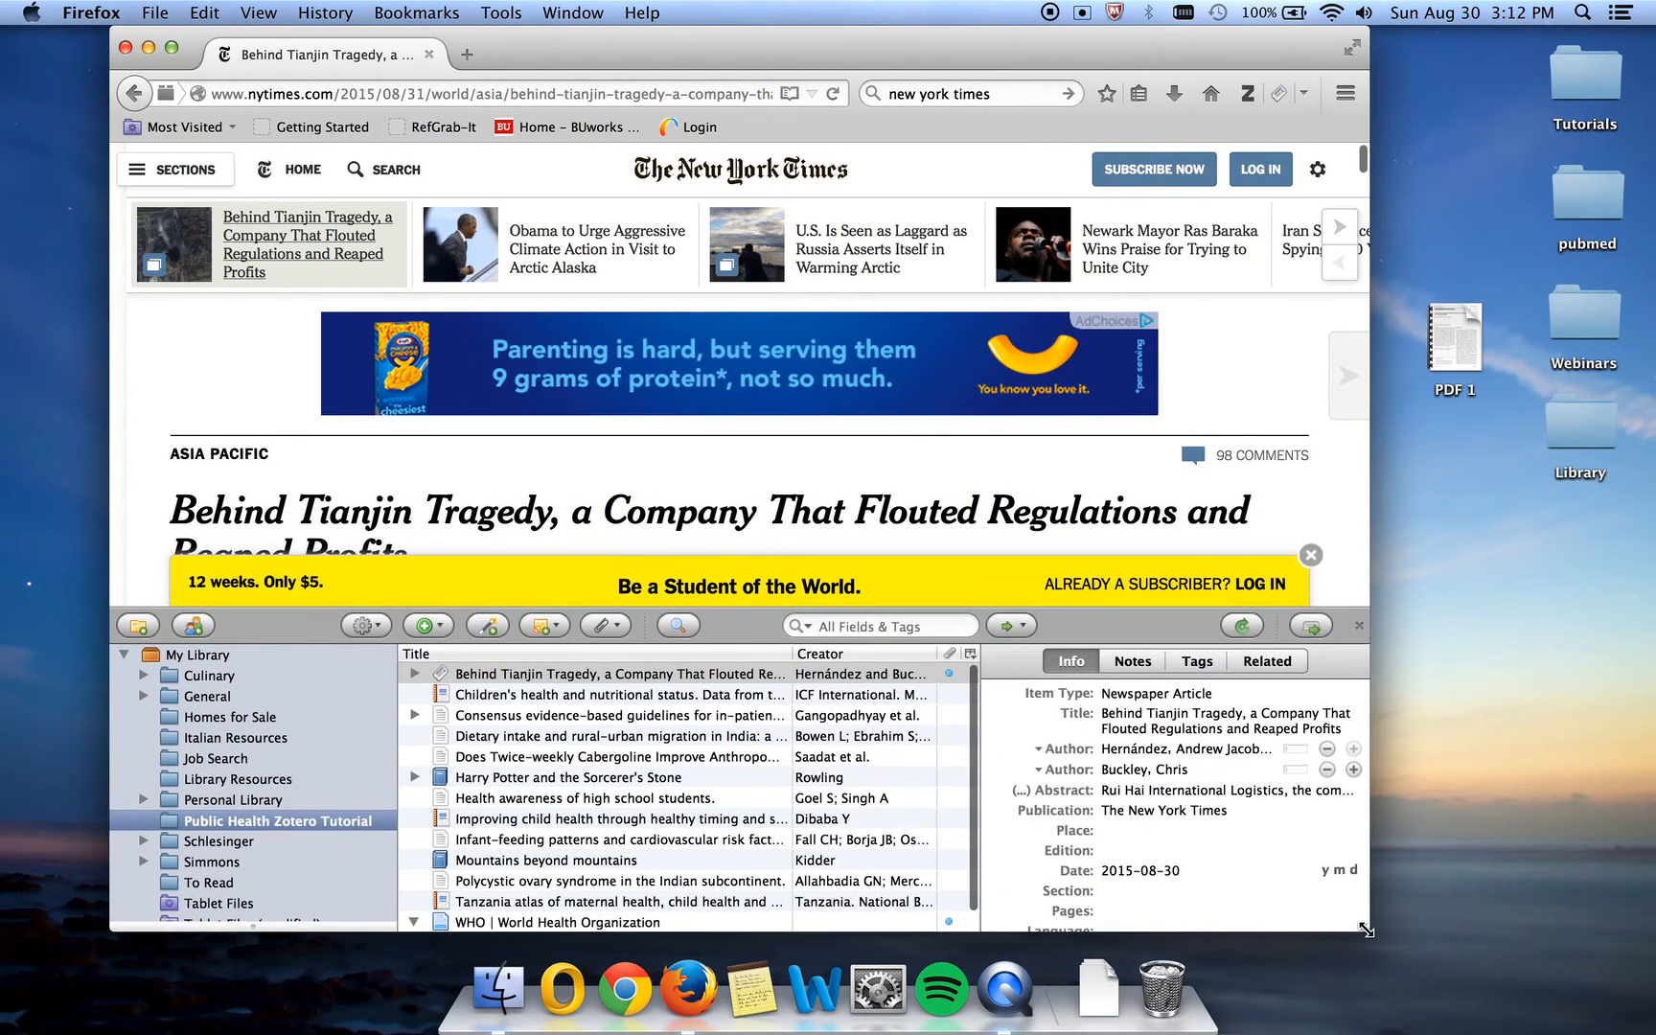
click(1454, 329)
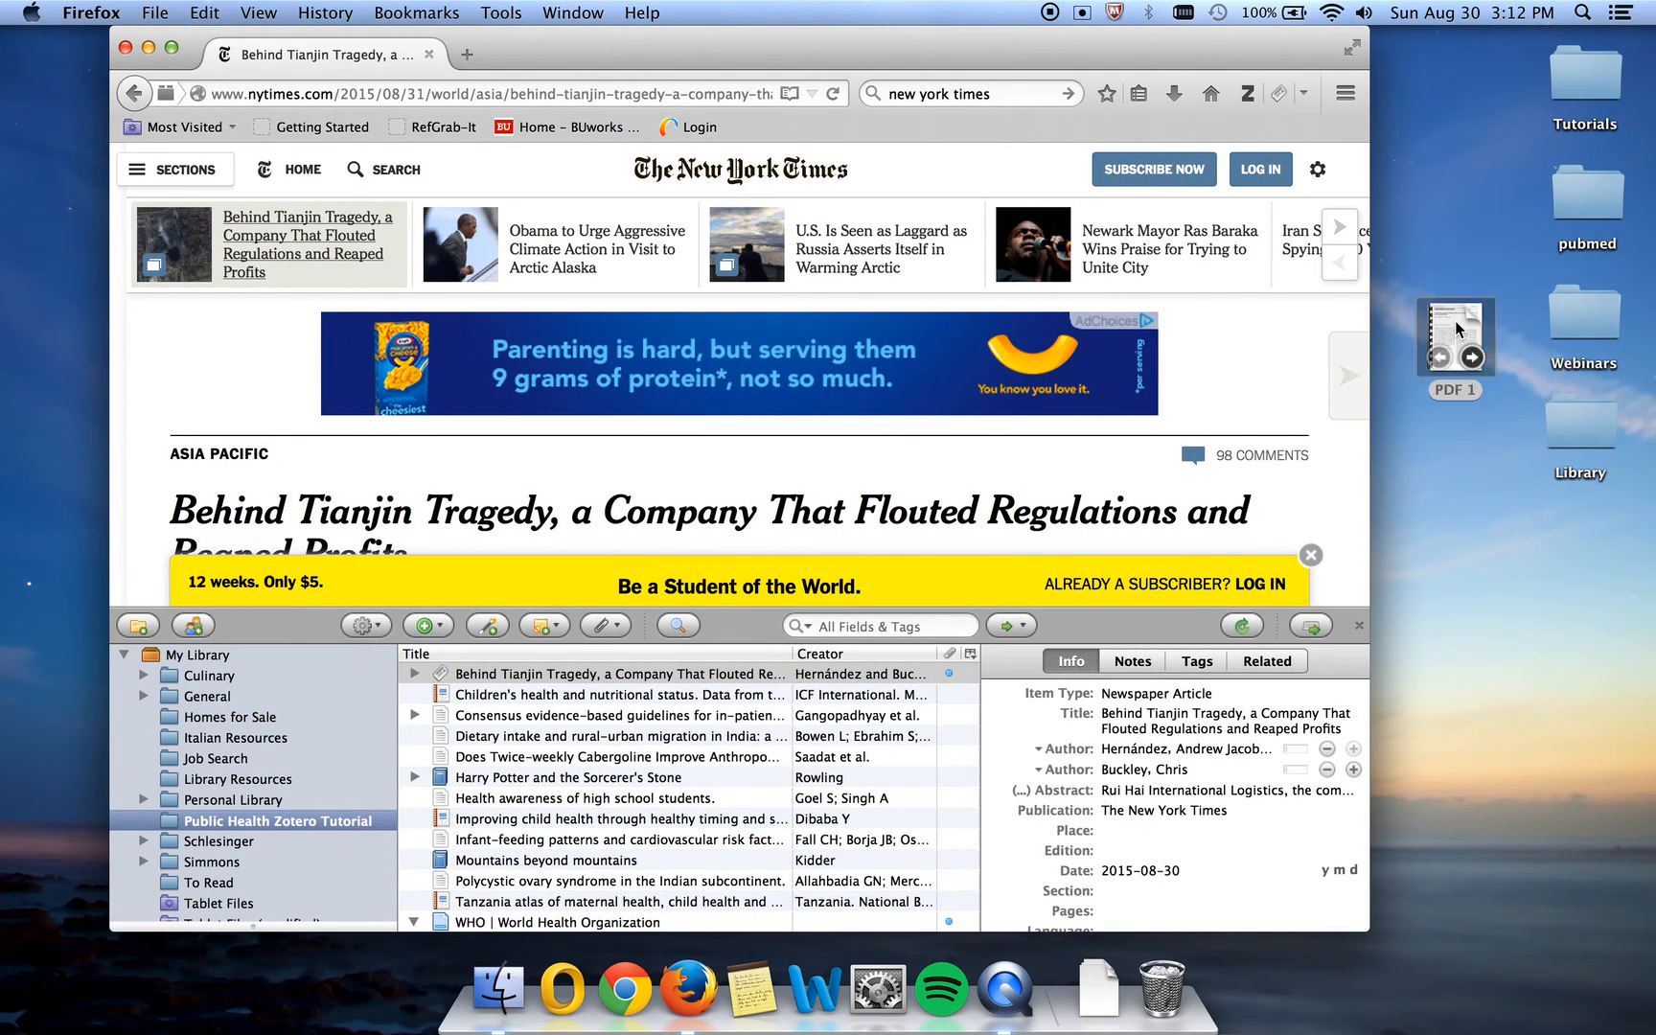
drag(1454, 319, 740, 768)
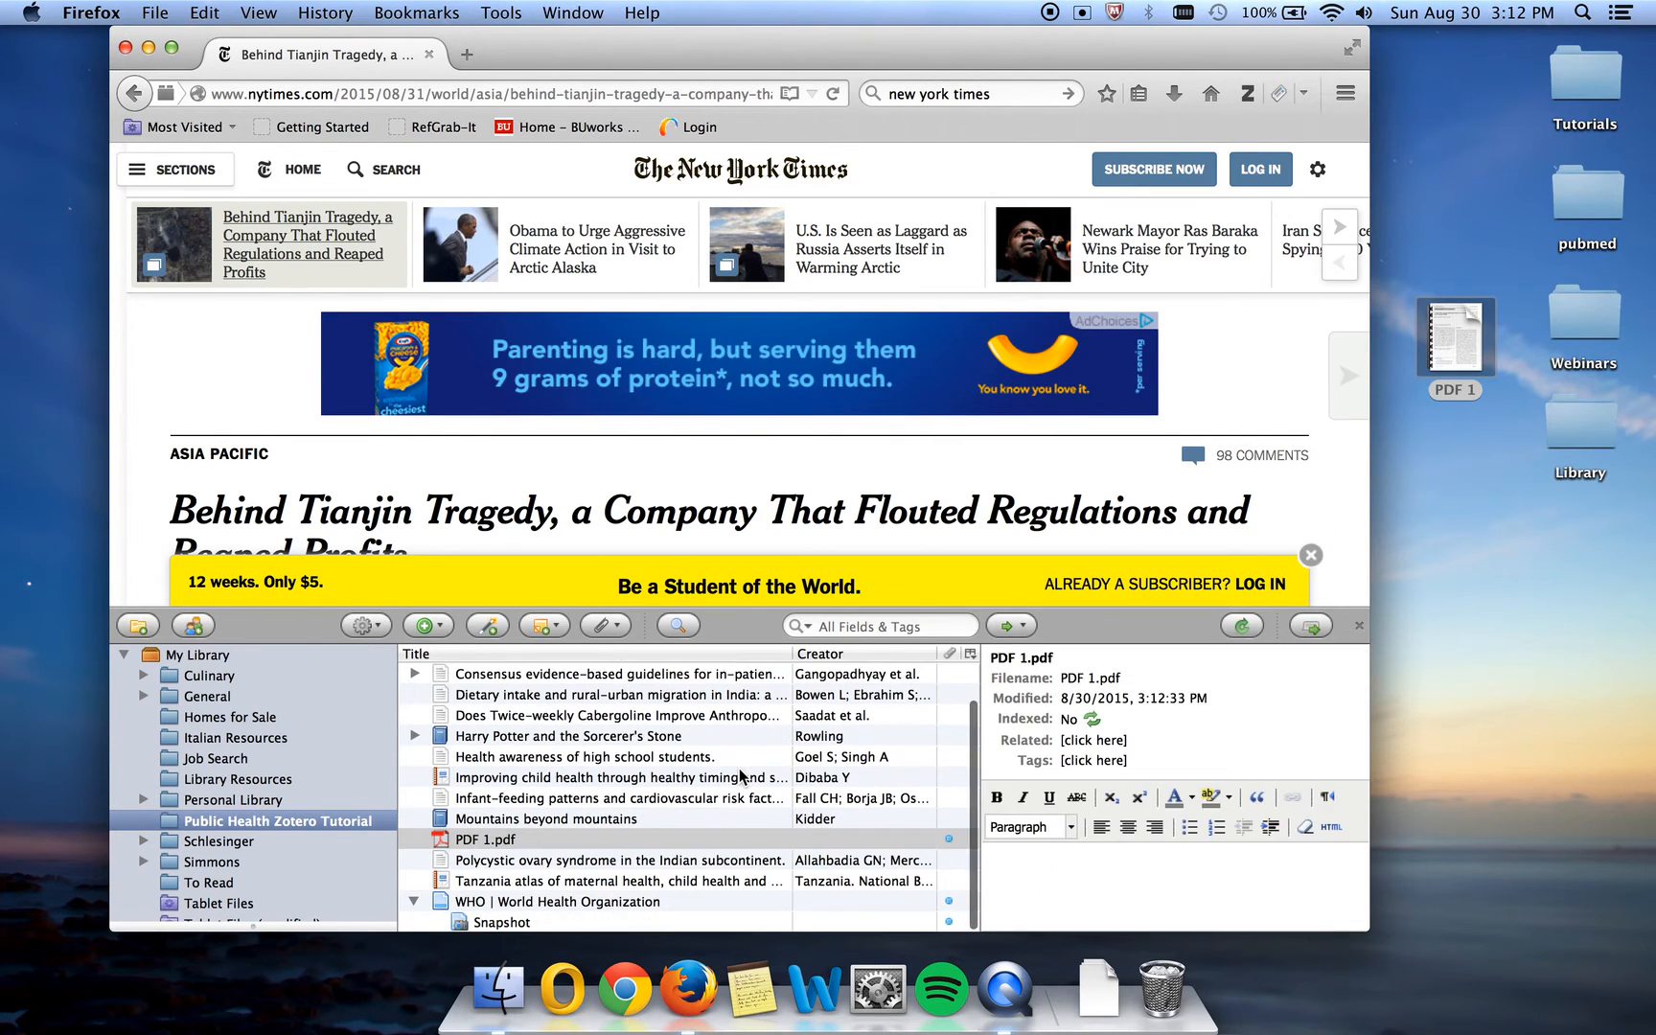
Install pdftotext and pdfinfo from Search preferences, then retrieve PDF 1.pdf's metadata as the Coping Styles article.
right_click(473, 845)
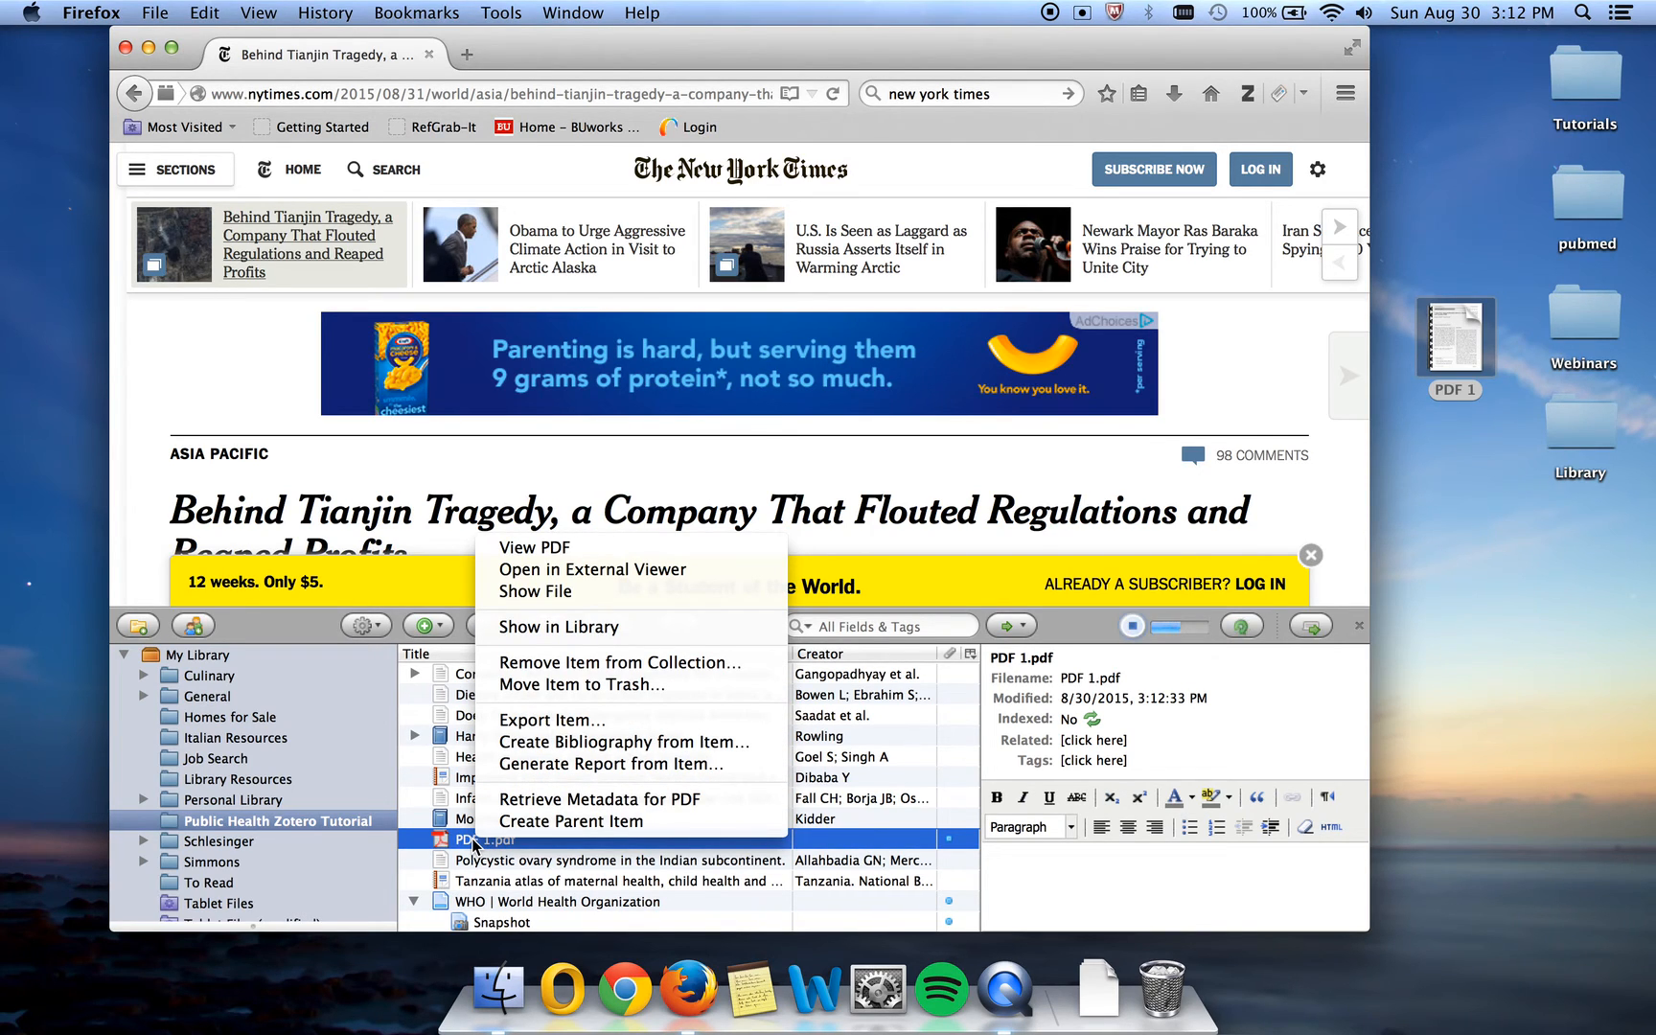
click(551, 808)
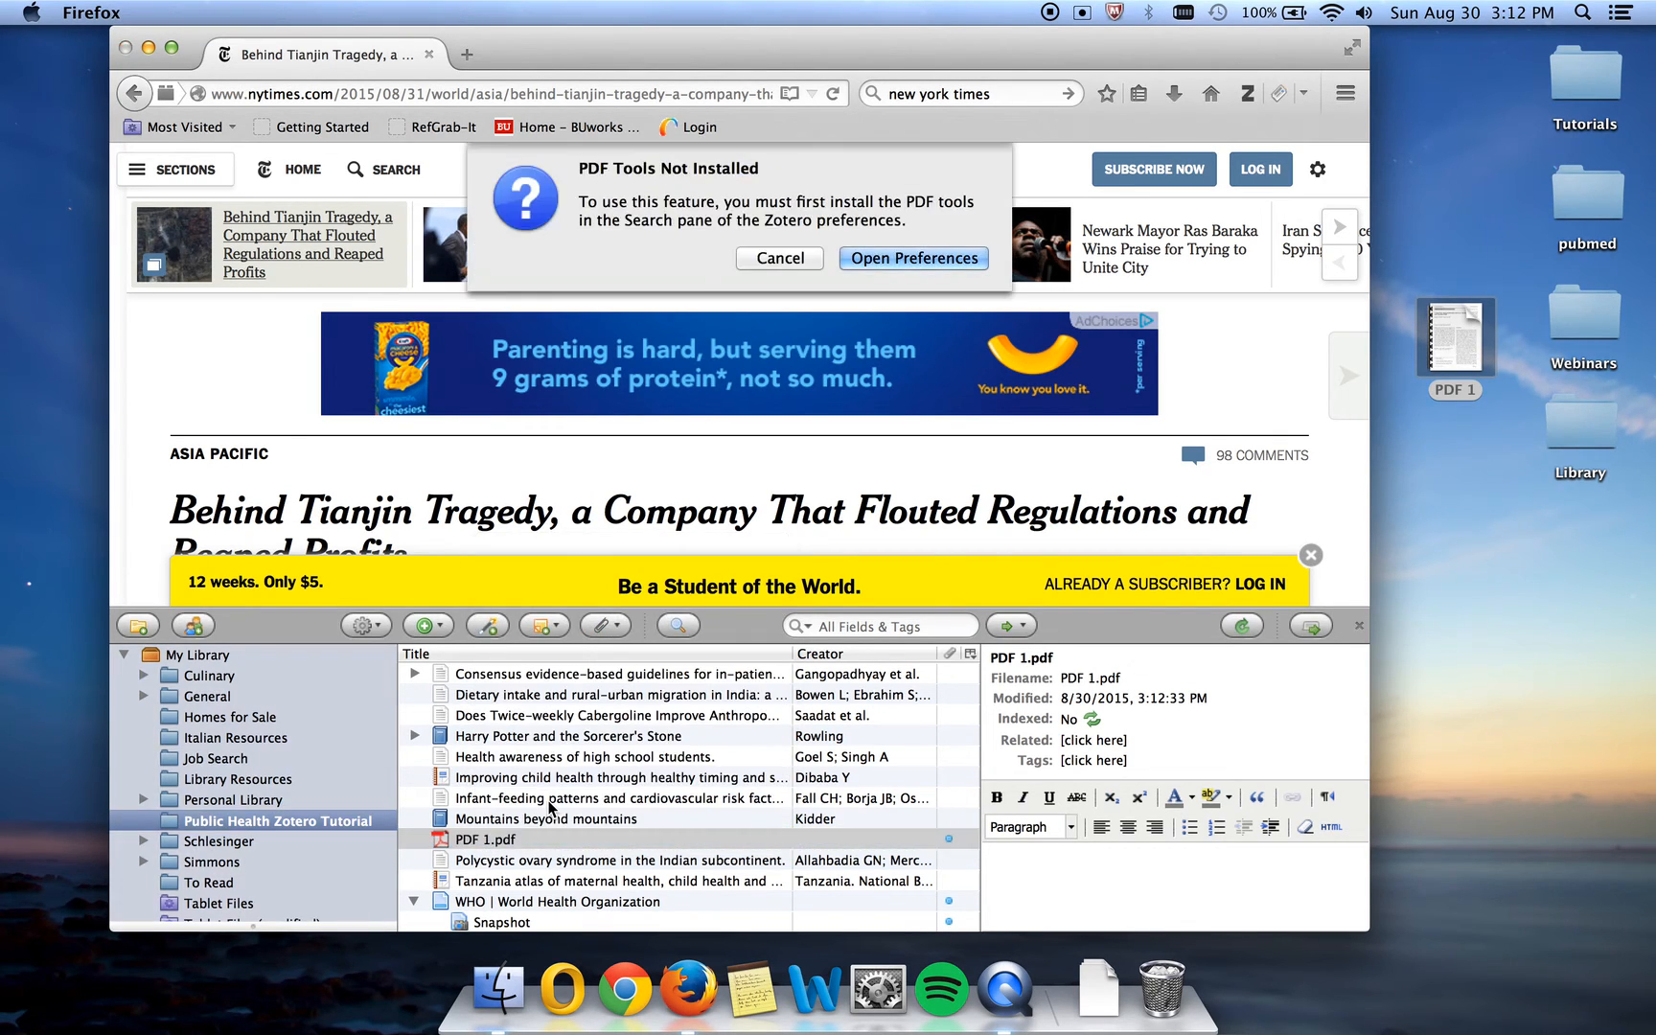
click(870, 257)
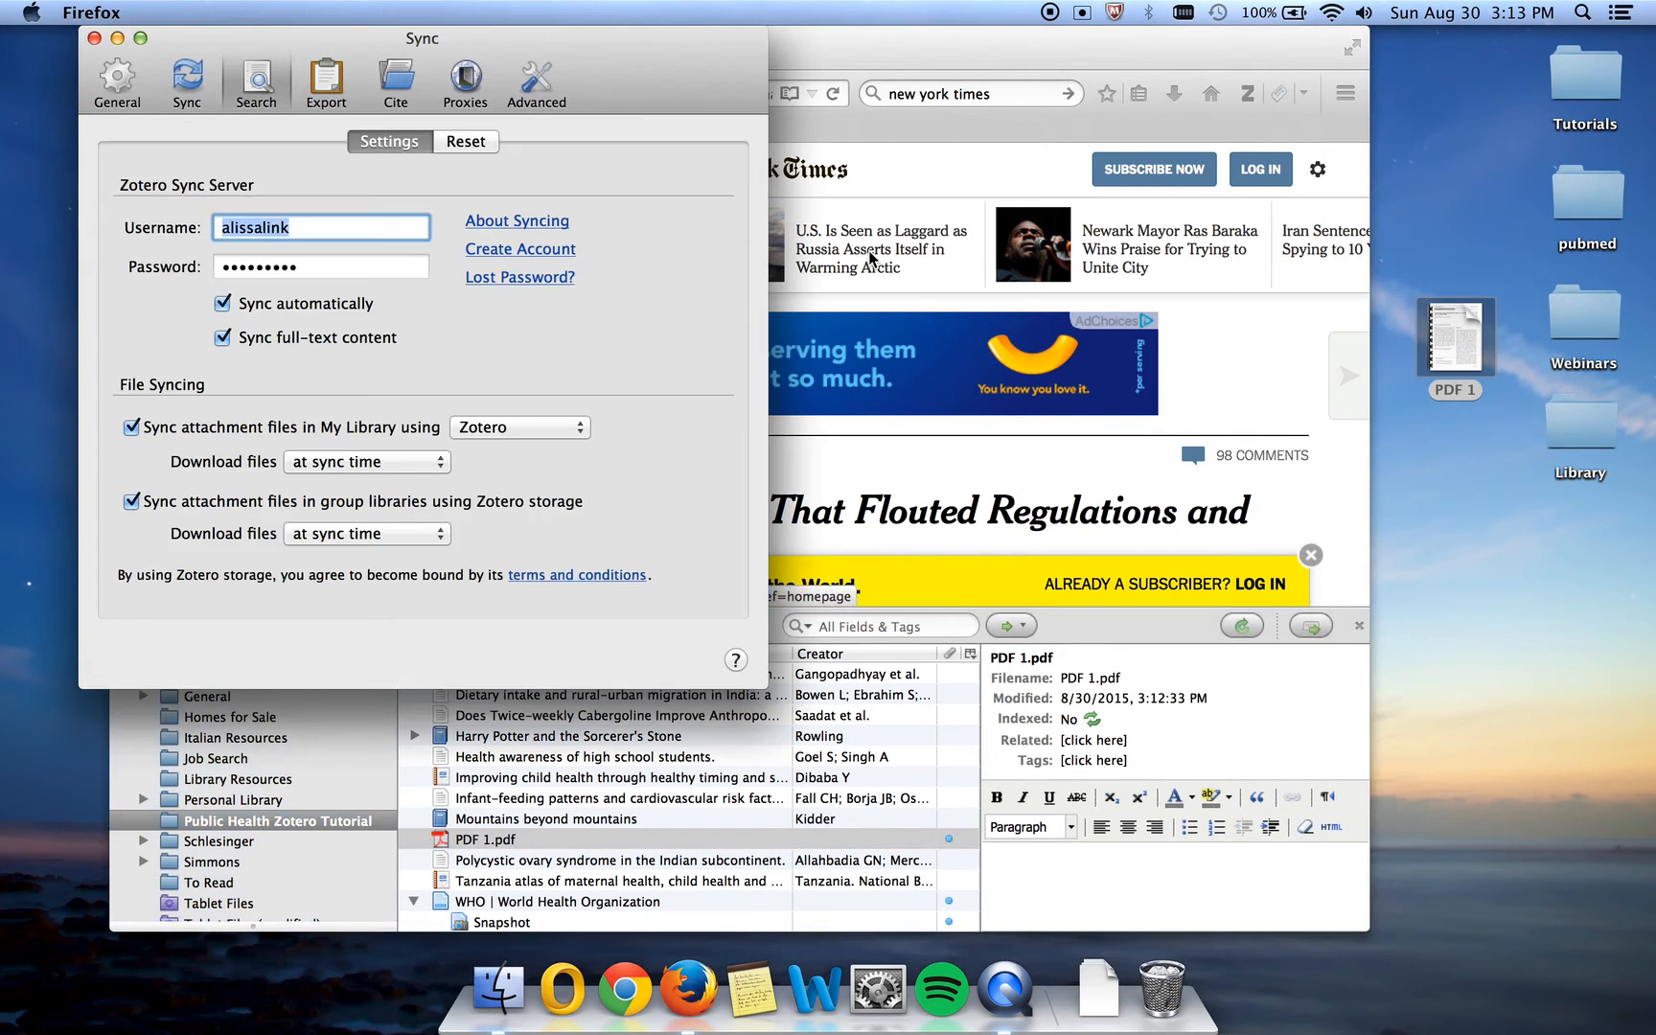
click(614, 324)
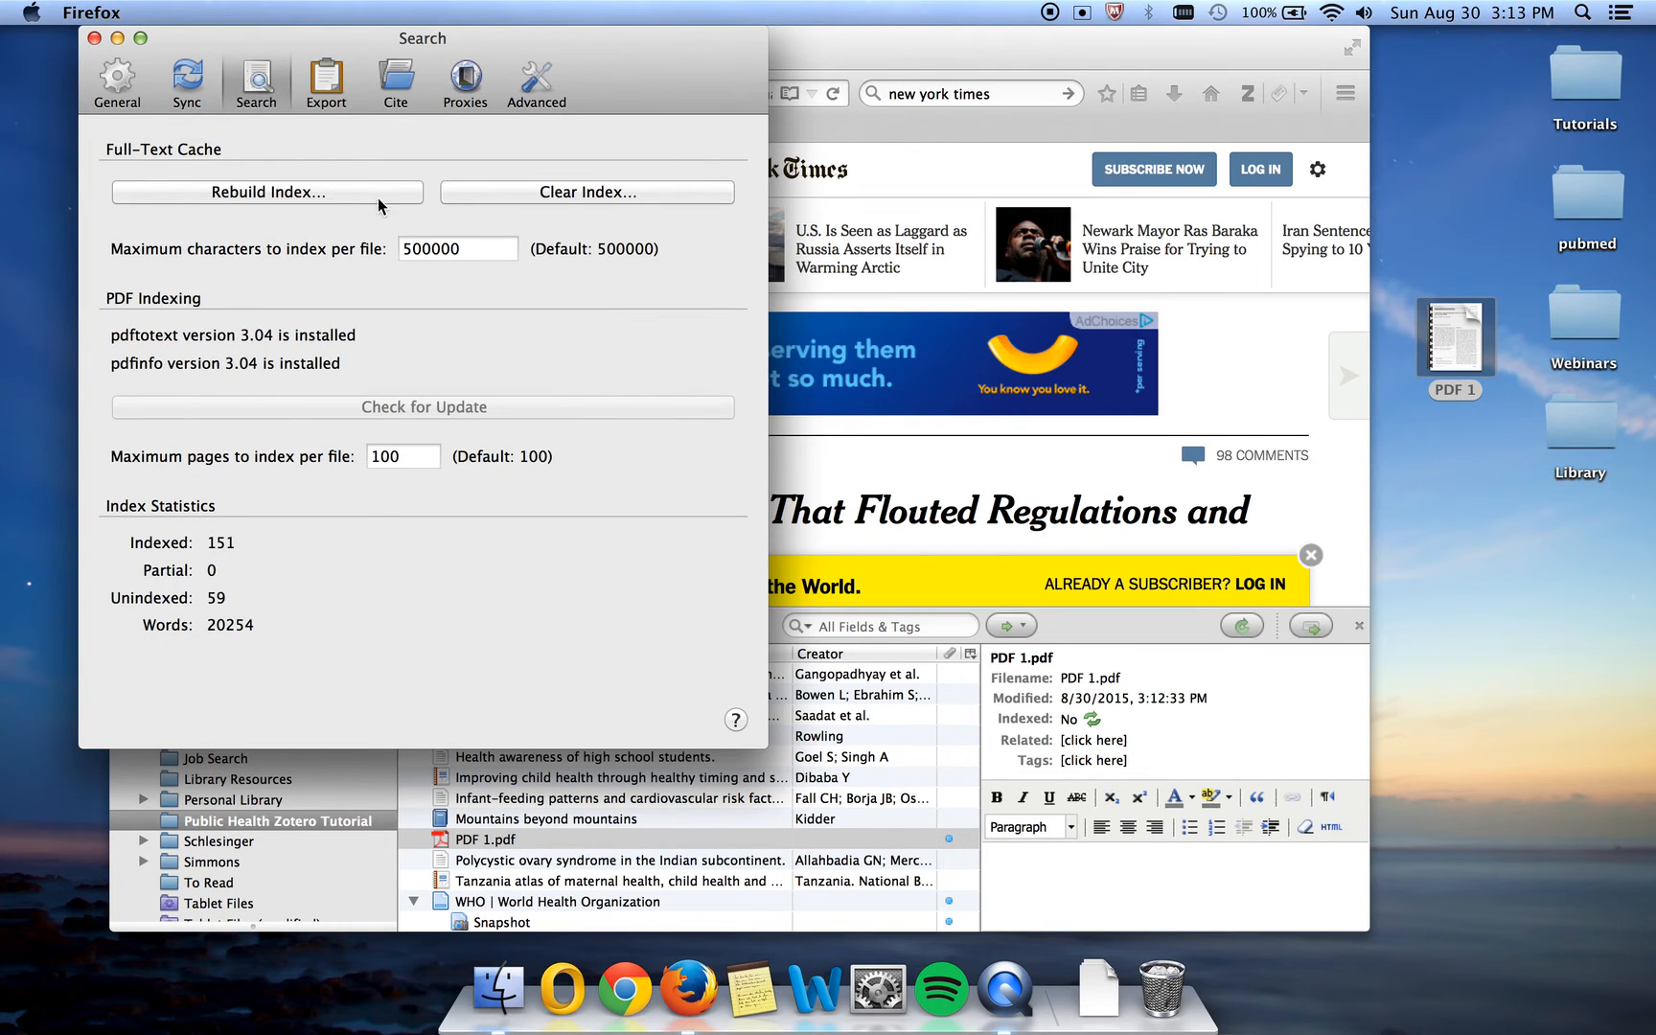
click(94, 39)
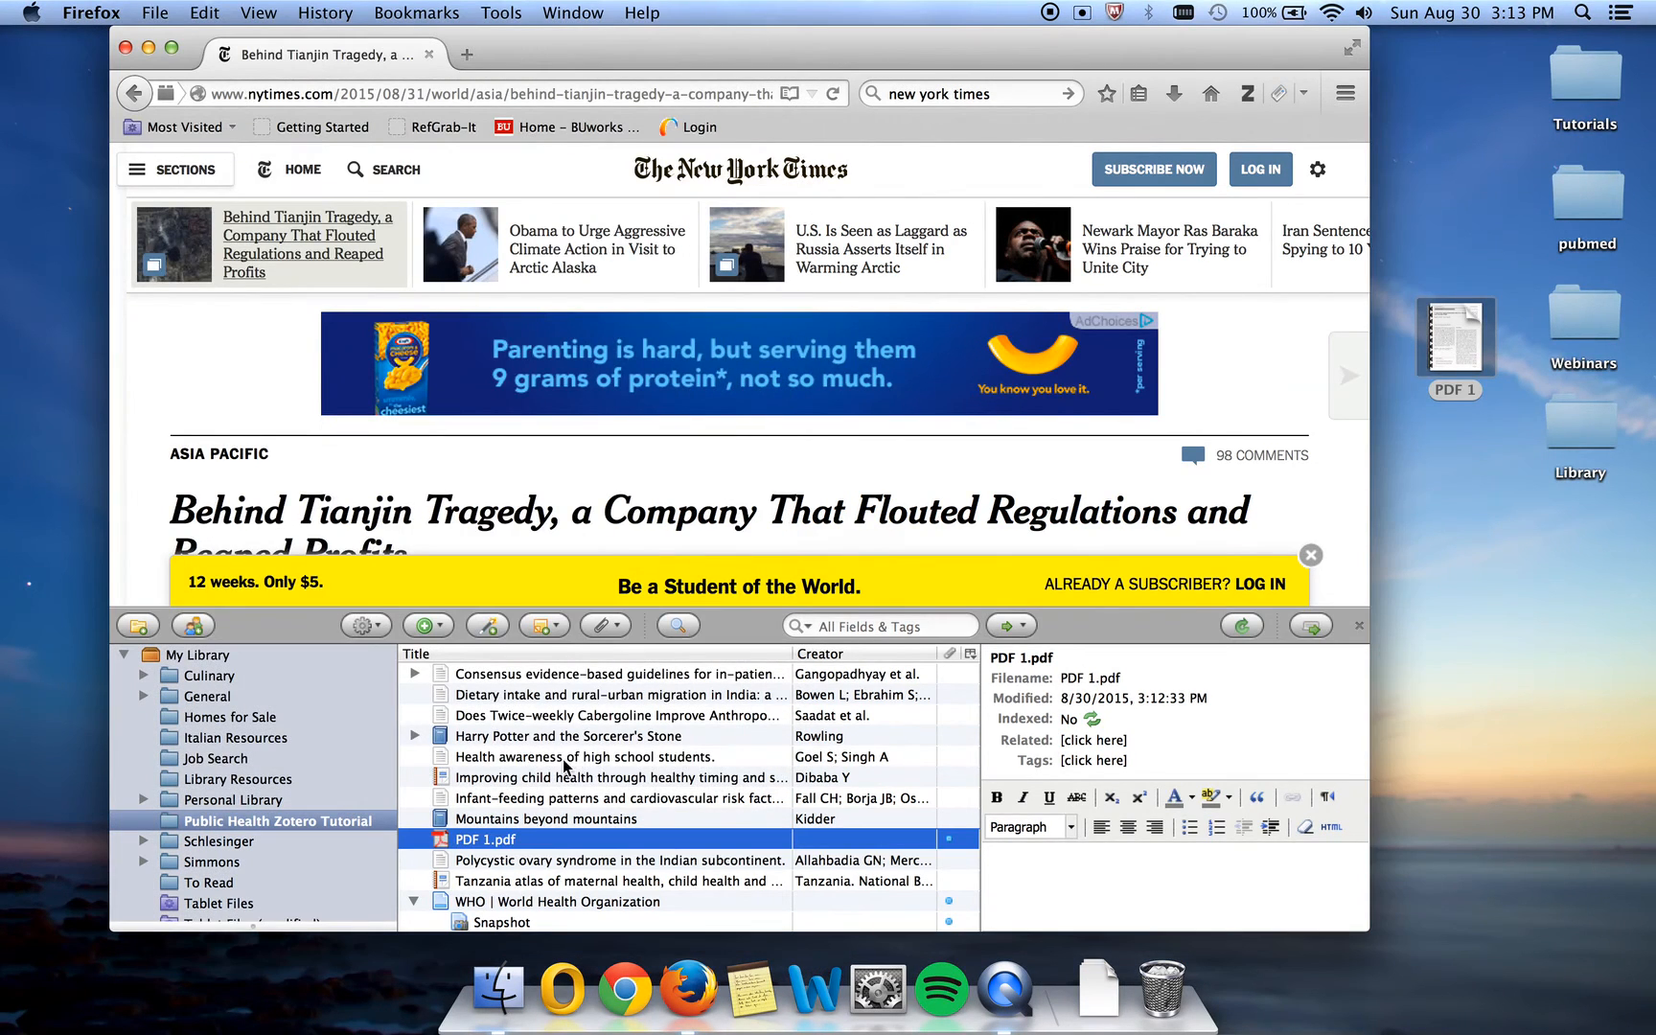
right_click(474, 839)
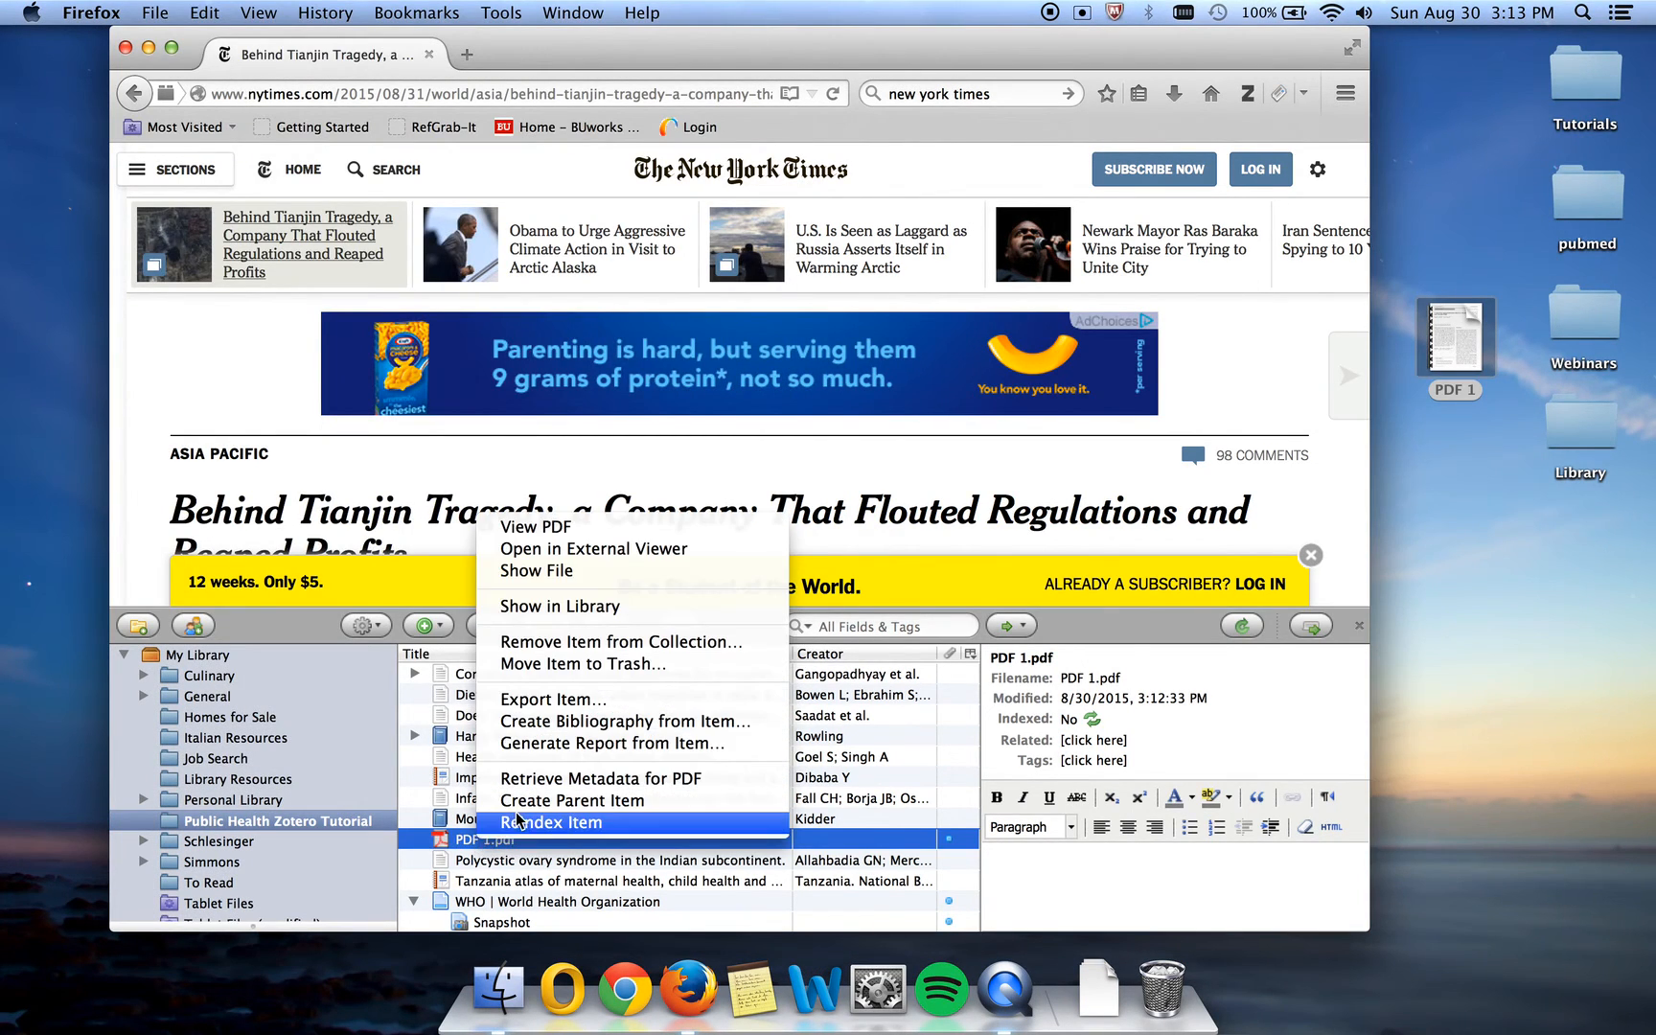
click(538, 780)
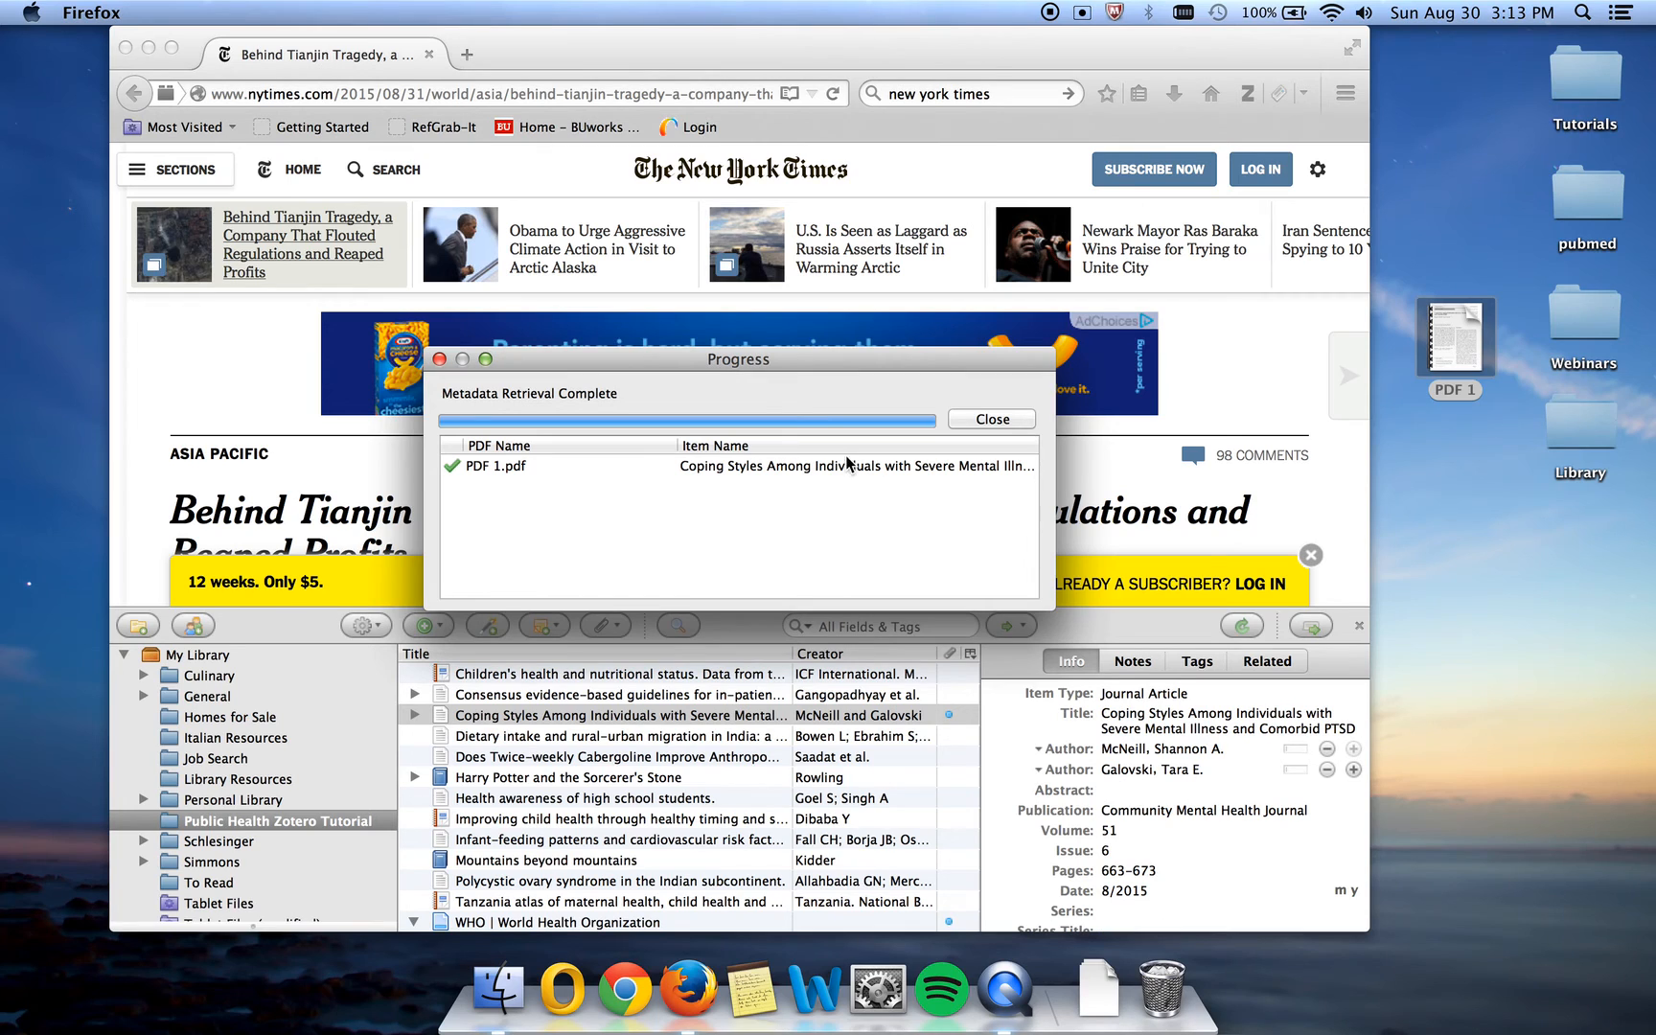
Close the metadata progress window, check PDF 1 under the Coping Styles article, and launch Word.
click(994, 419)
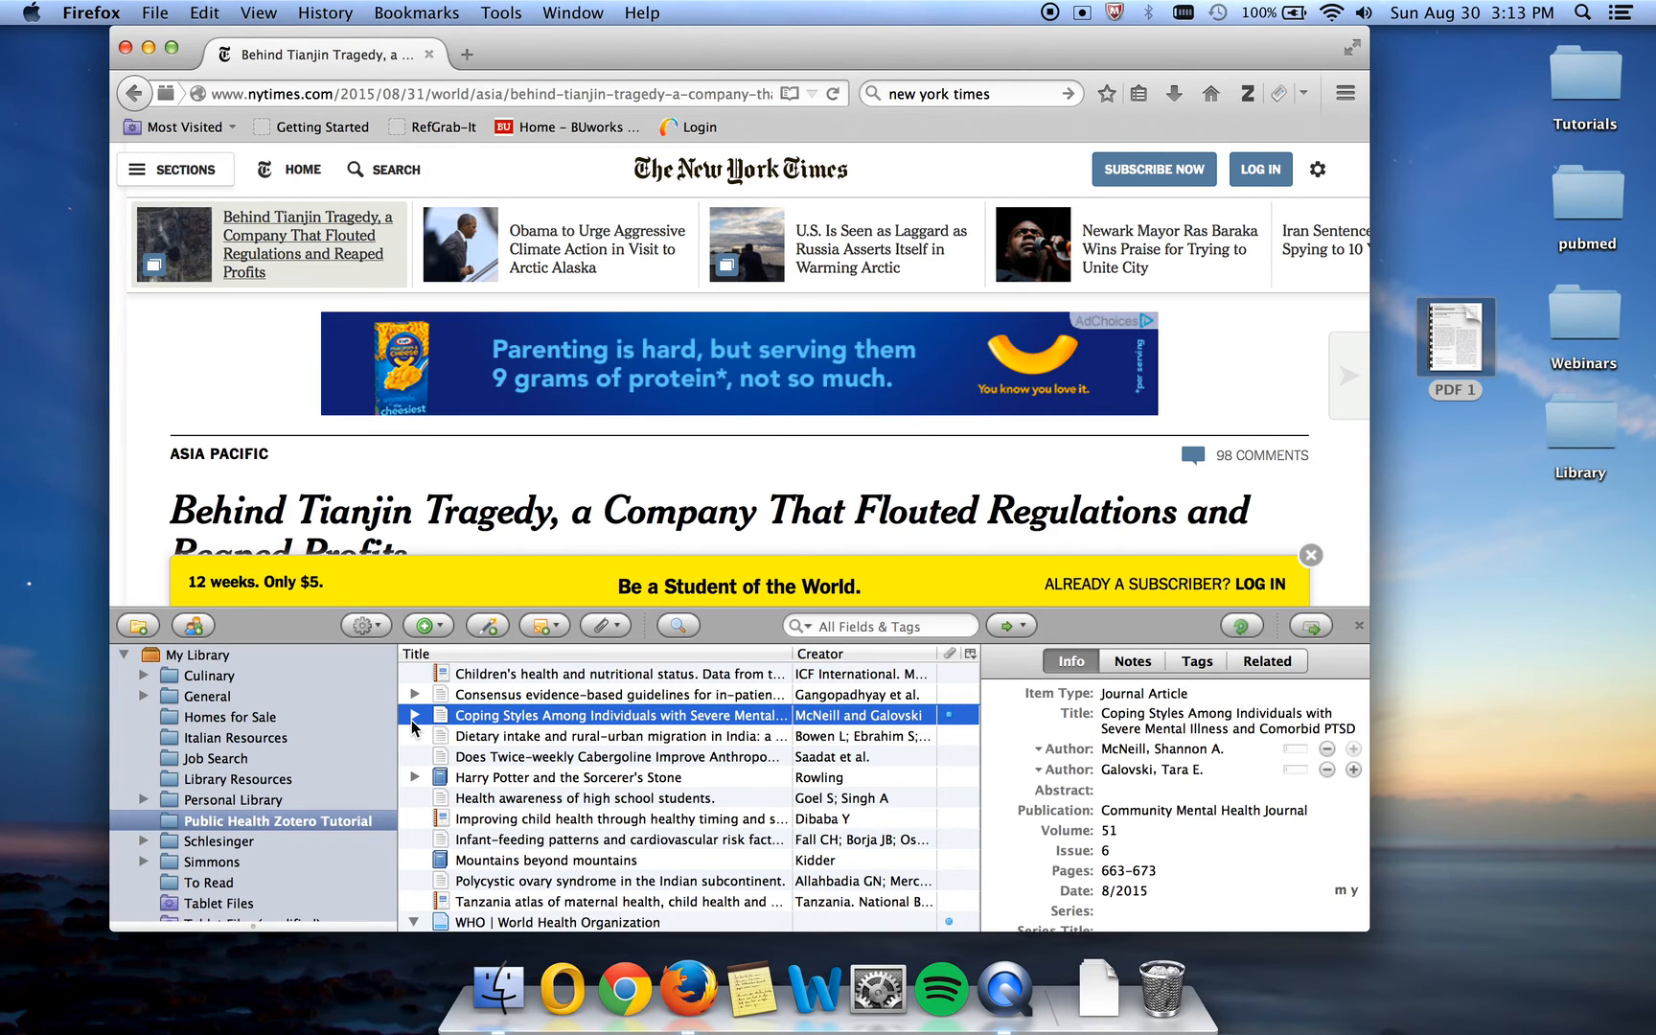
click(415, 715)
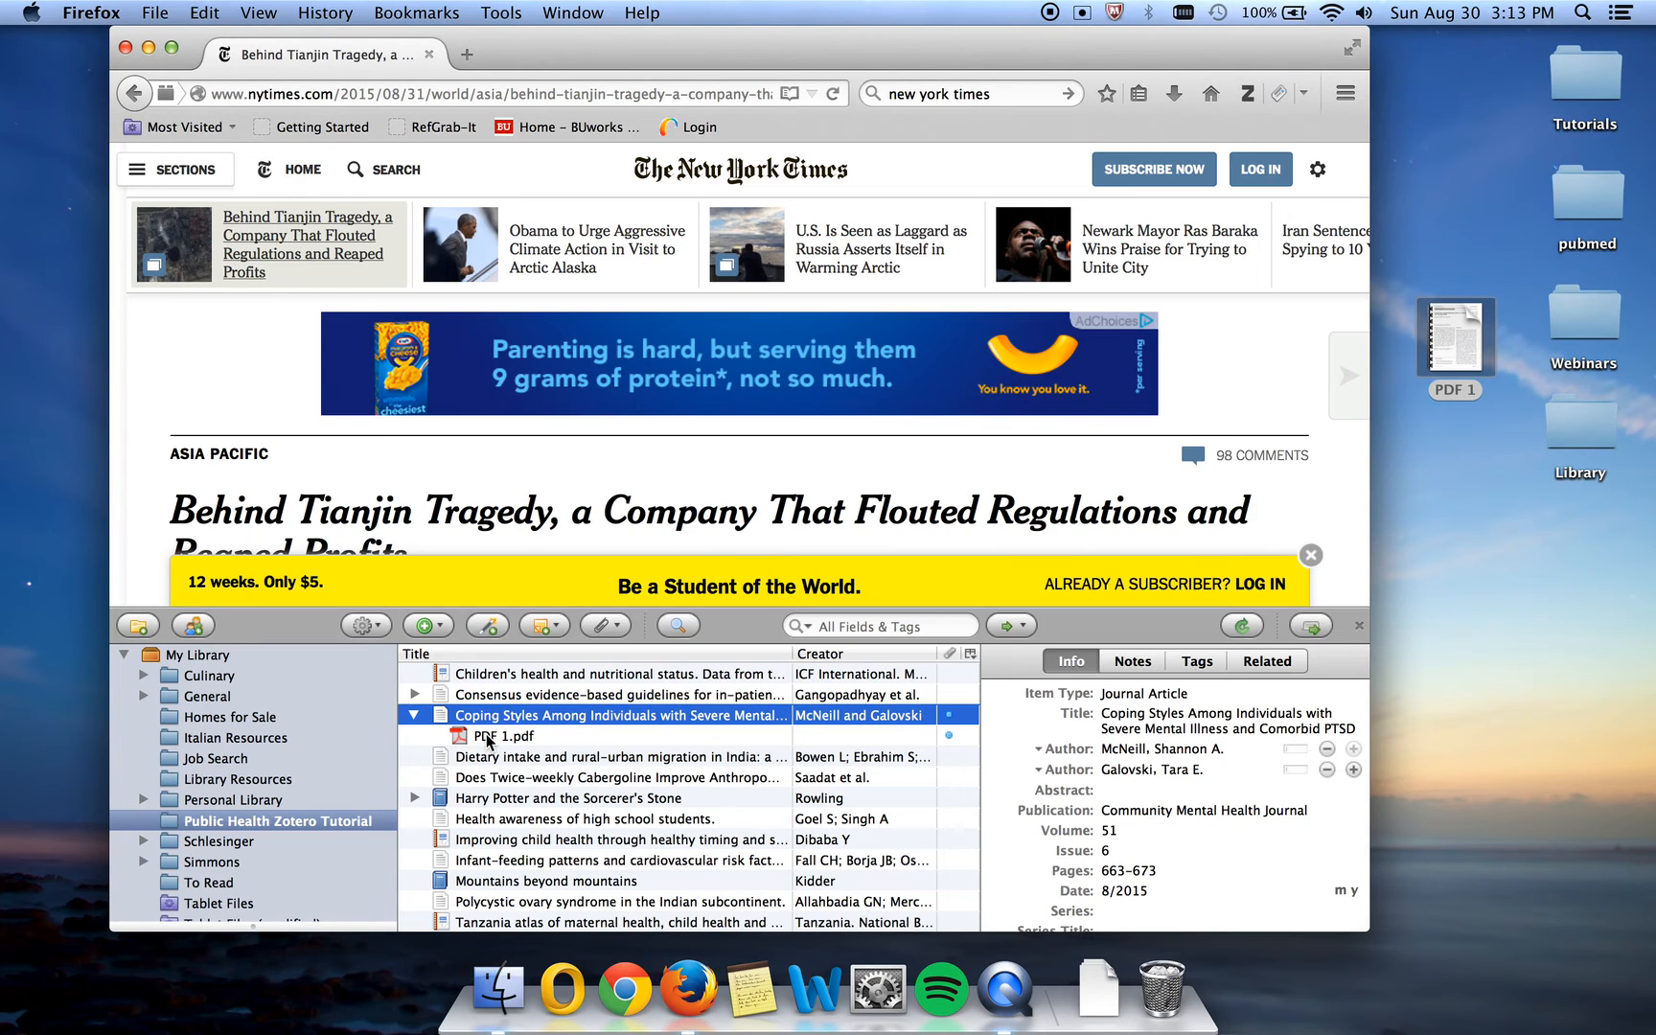
click(414, 716)
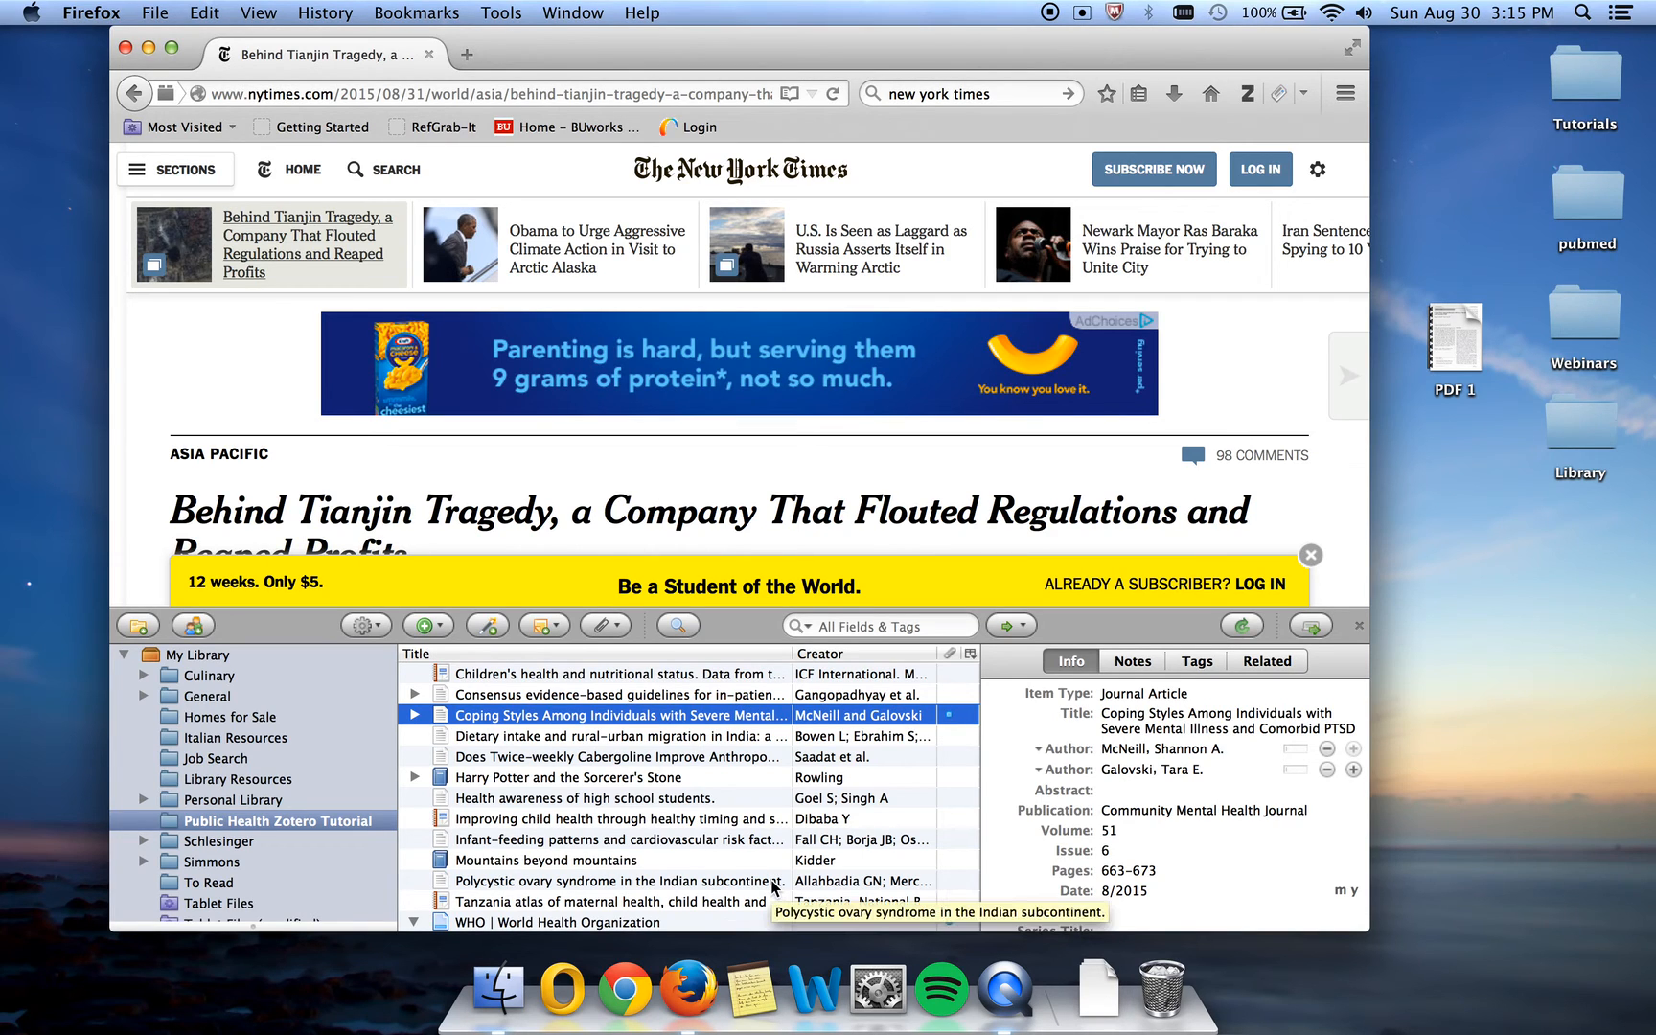
click(816, 1002)
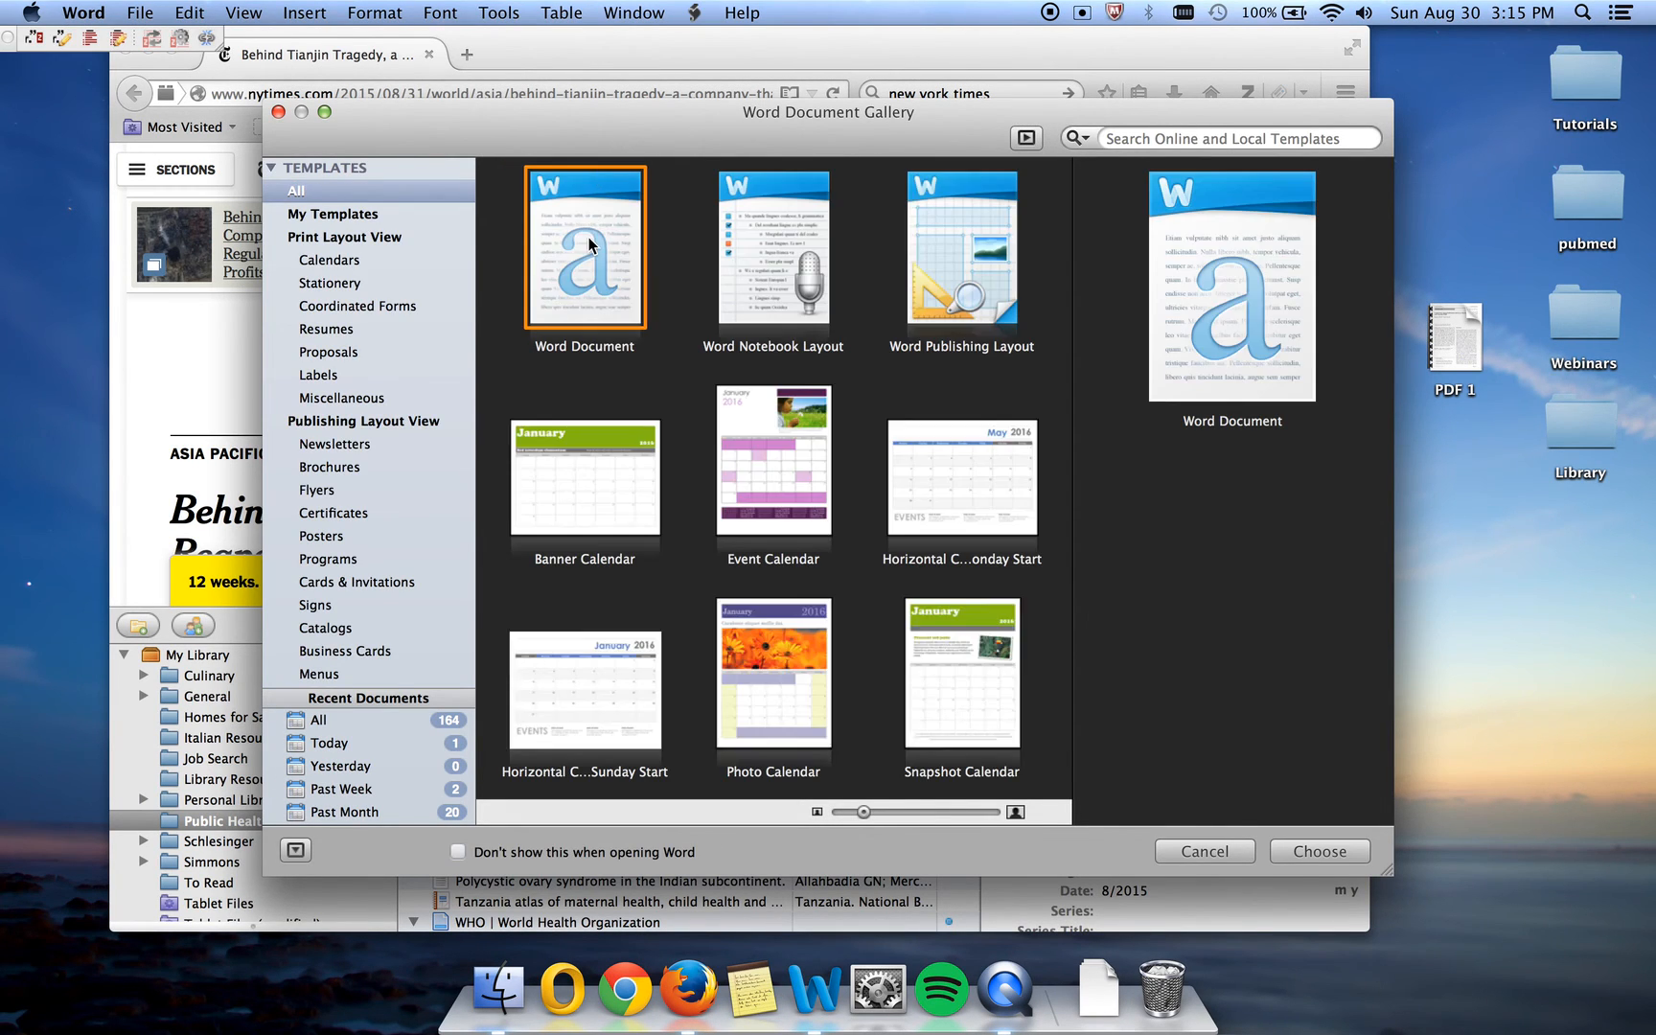
Create a blank Document1 from Word's Document Gallery and look through the View menu.
double_click(589, 245)
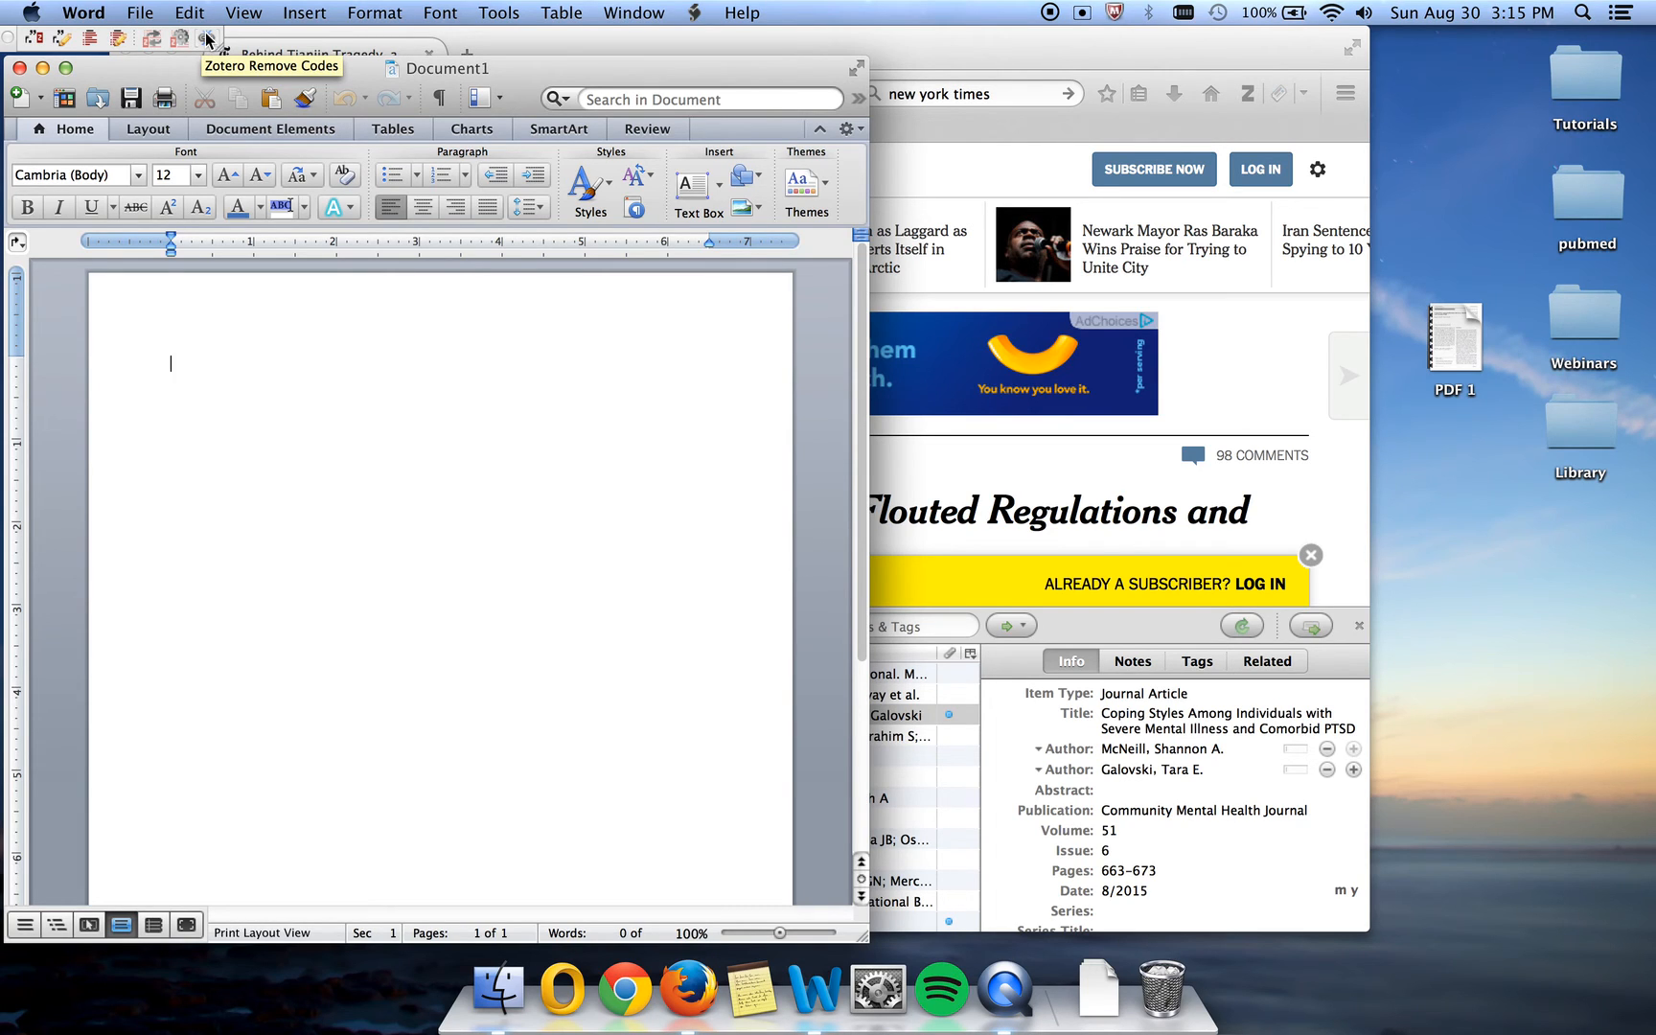
click(245, 14)
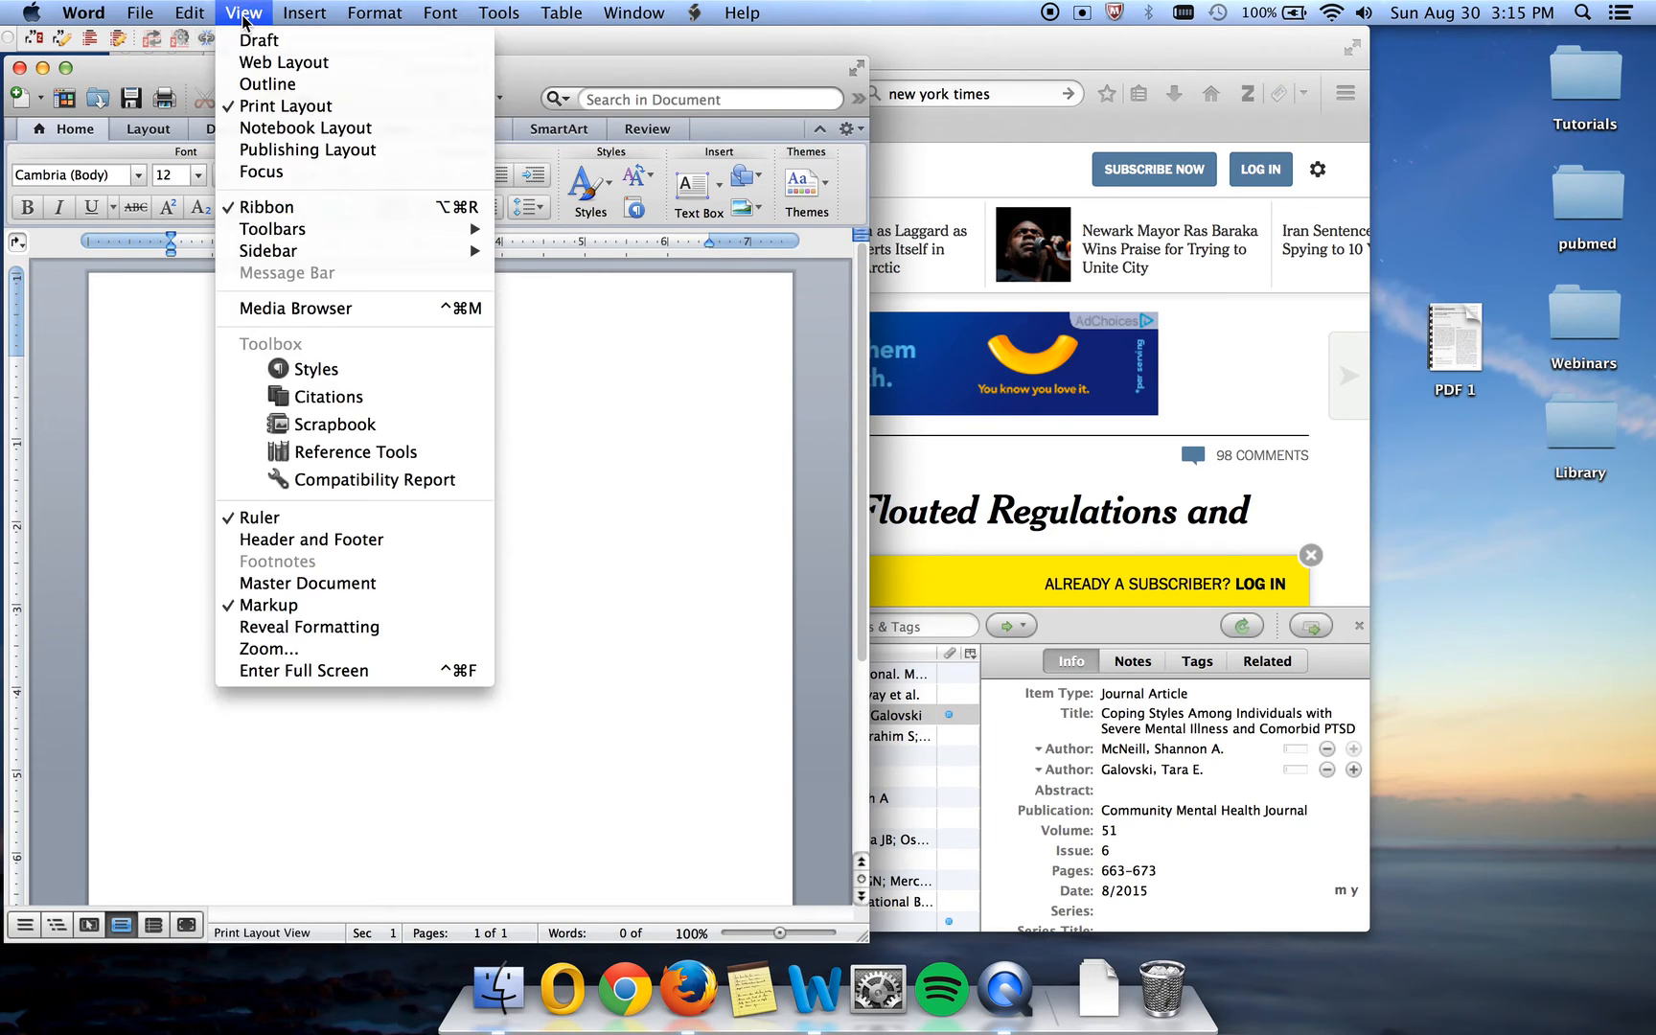
mouse_move(276, 240)
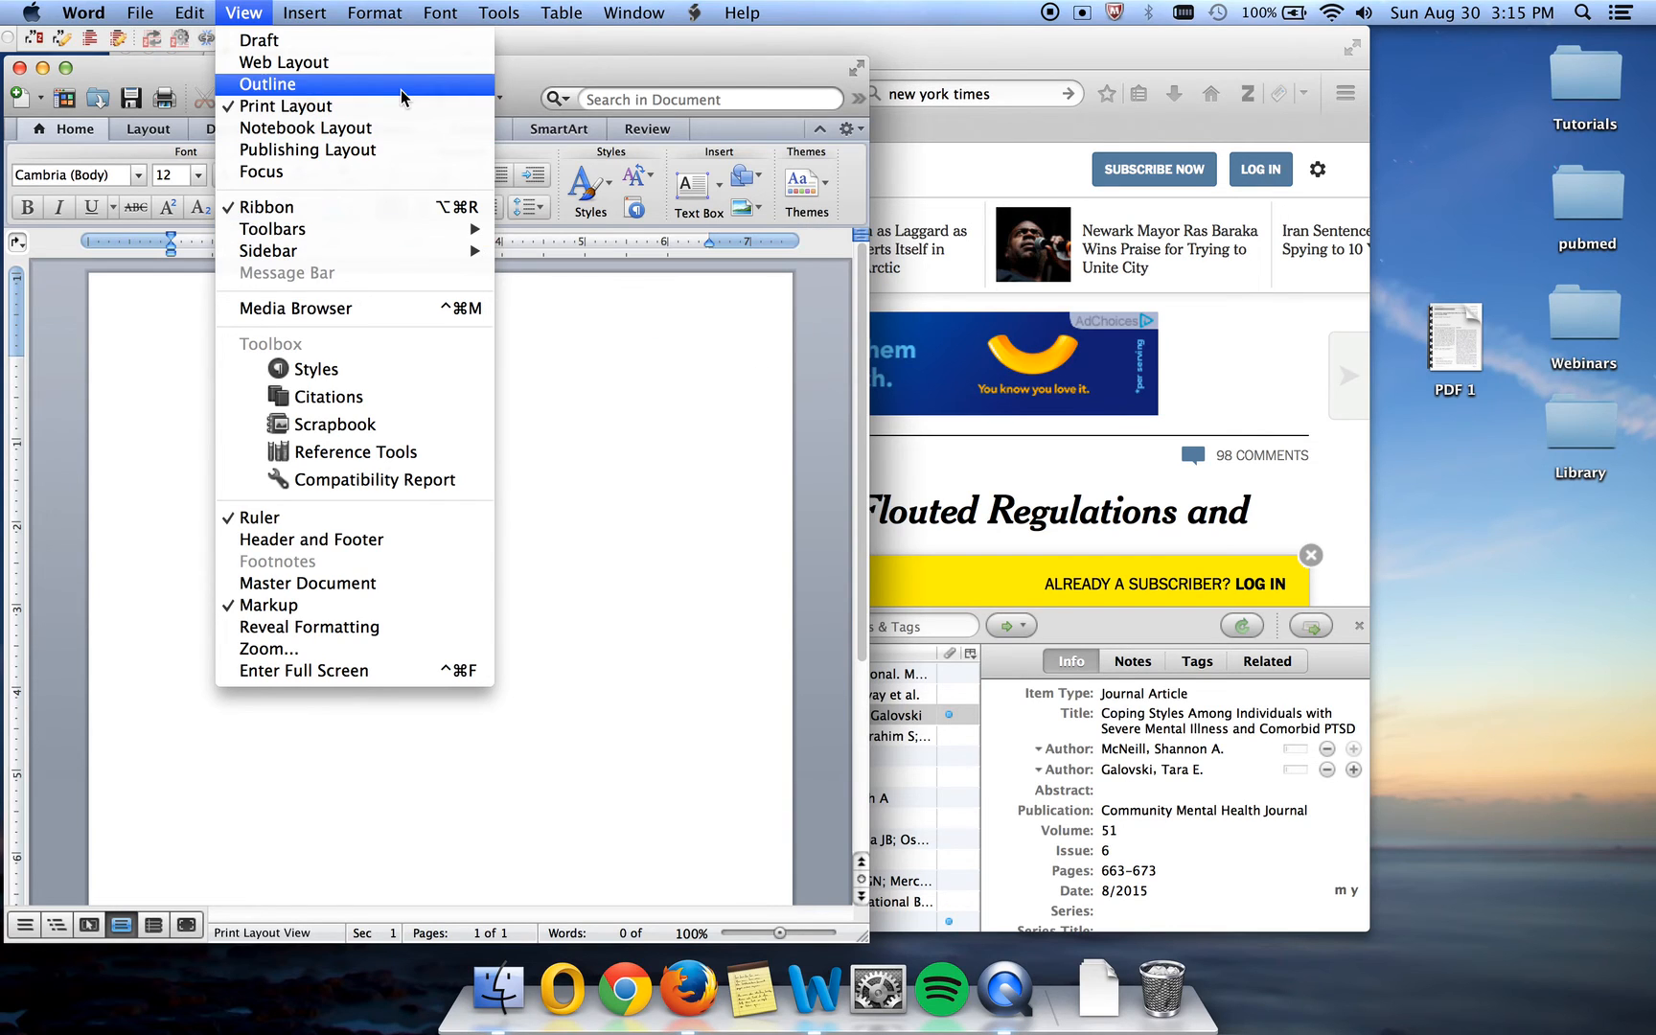
Show the Zotero submenu with its citation, bibliography and document preferences commands.
mouse_move(668, 11)
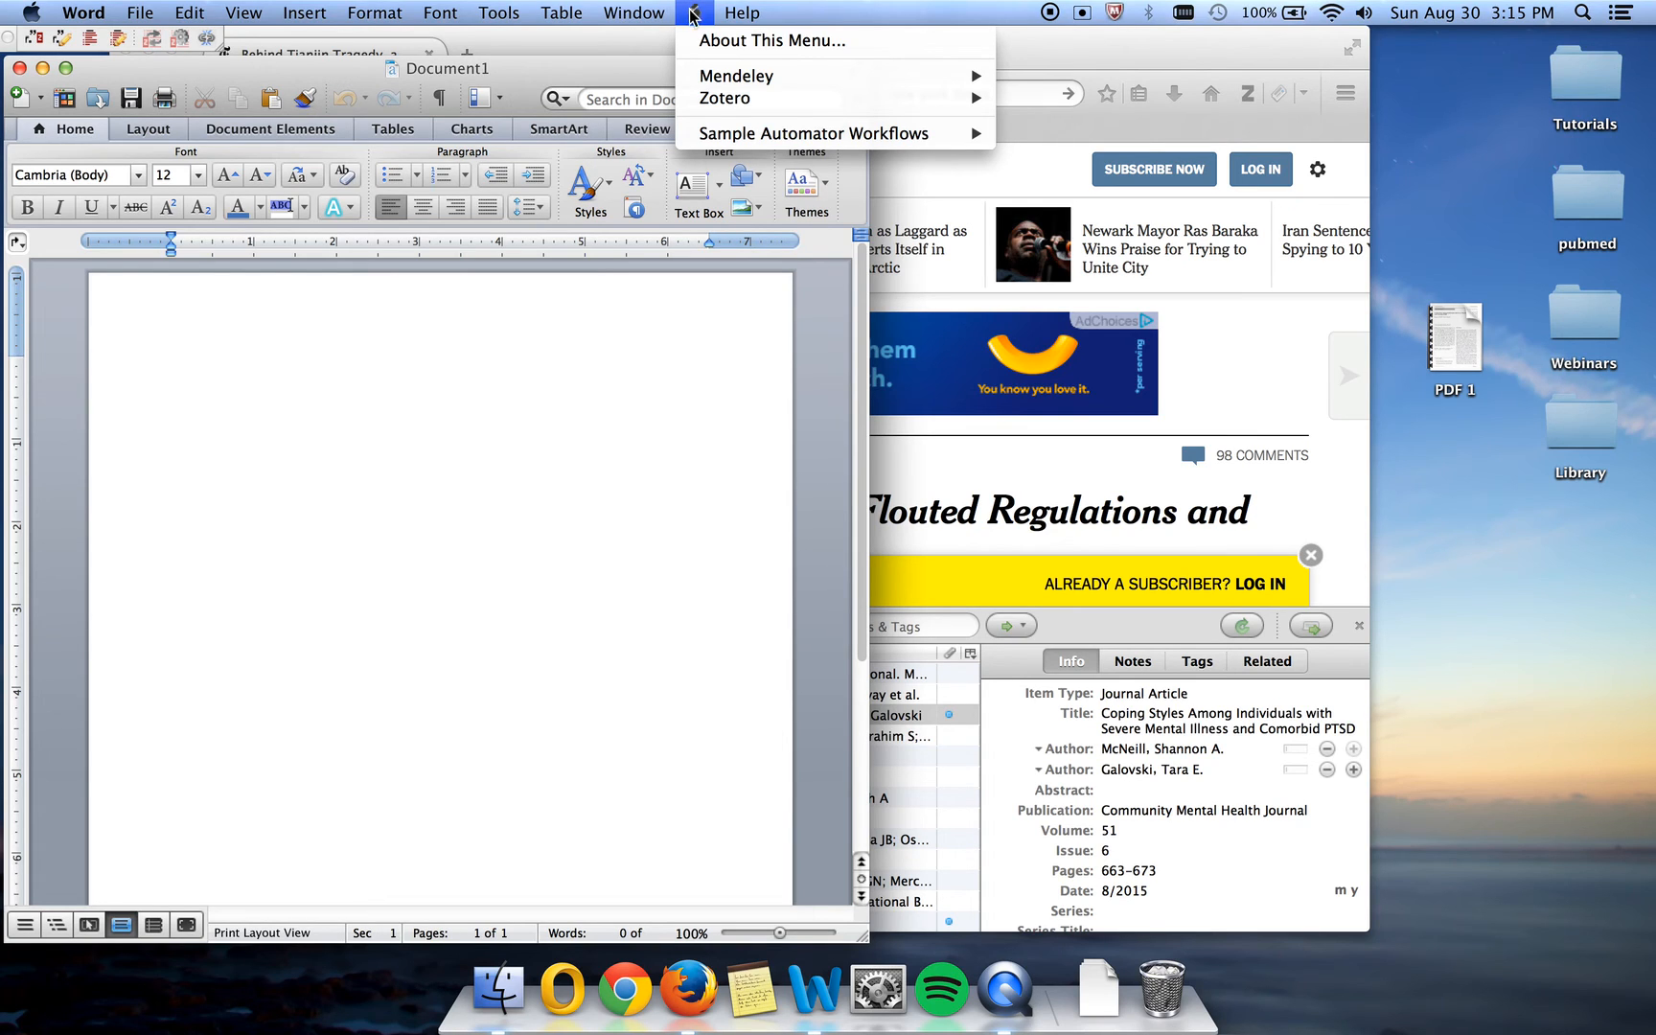
mouse_move(714, 99)
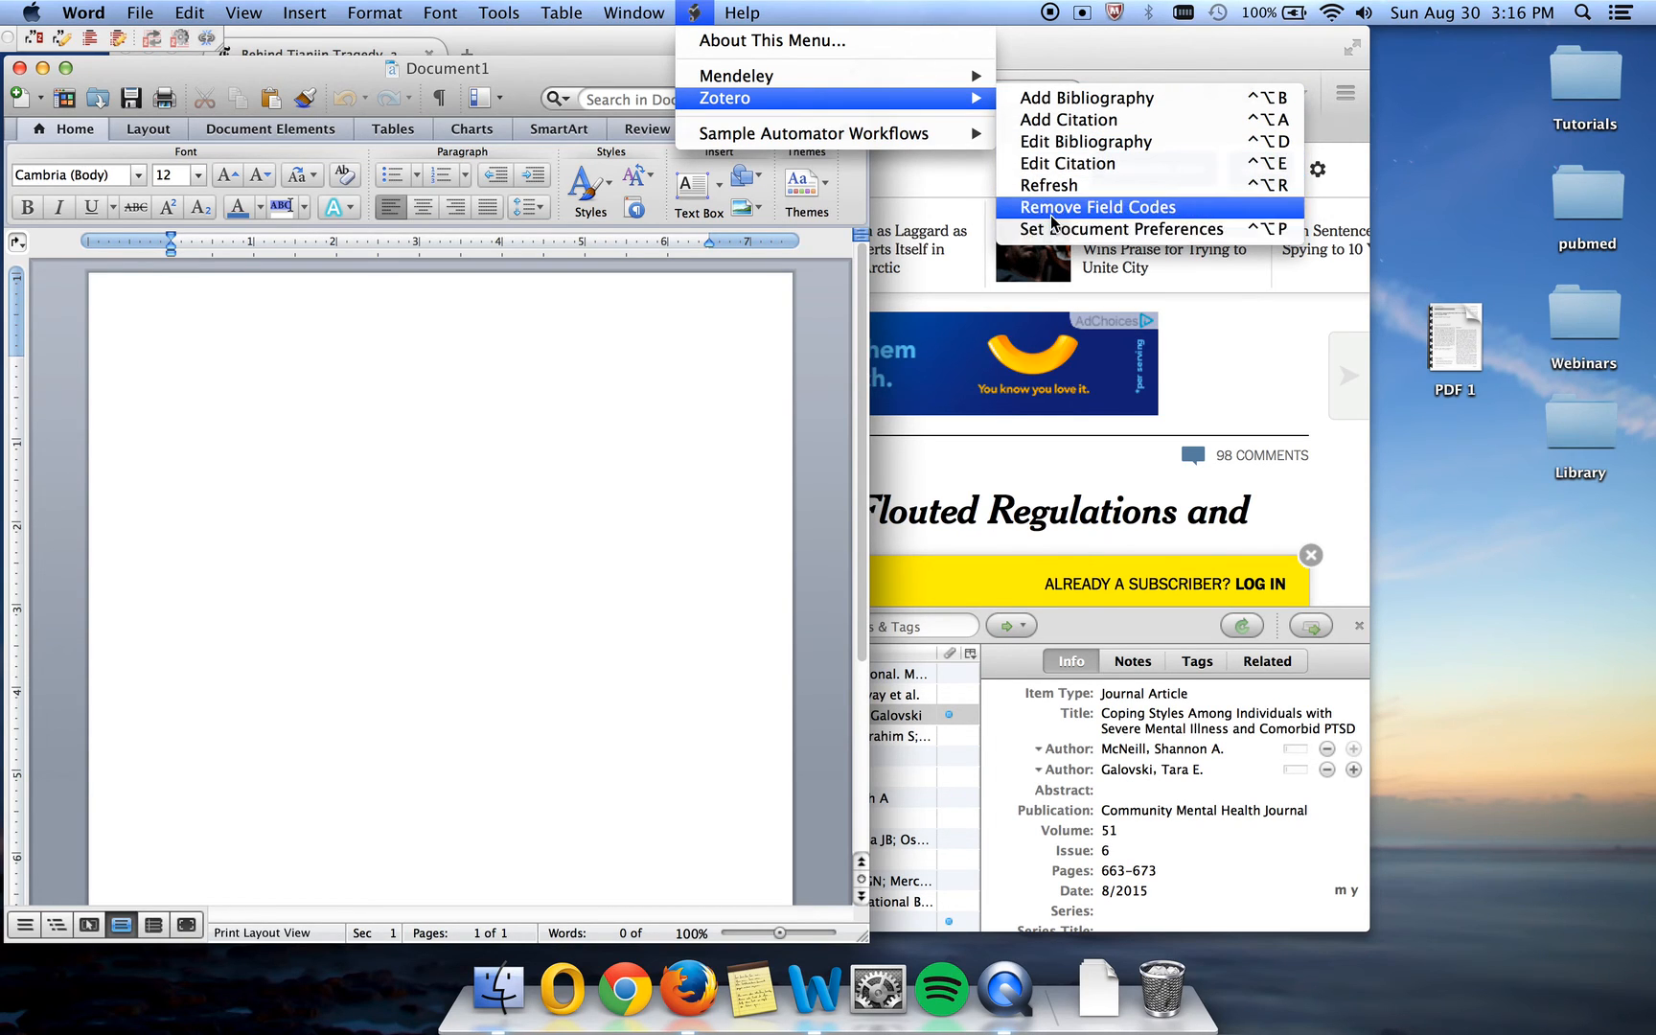
click(444, 340)
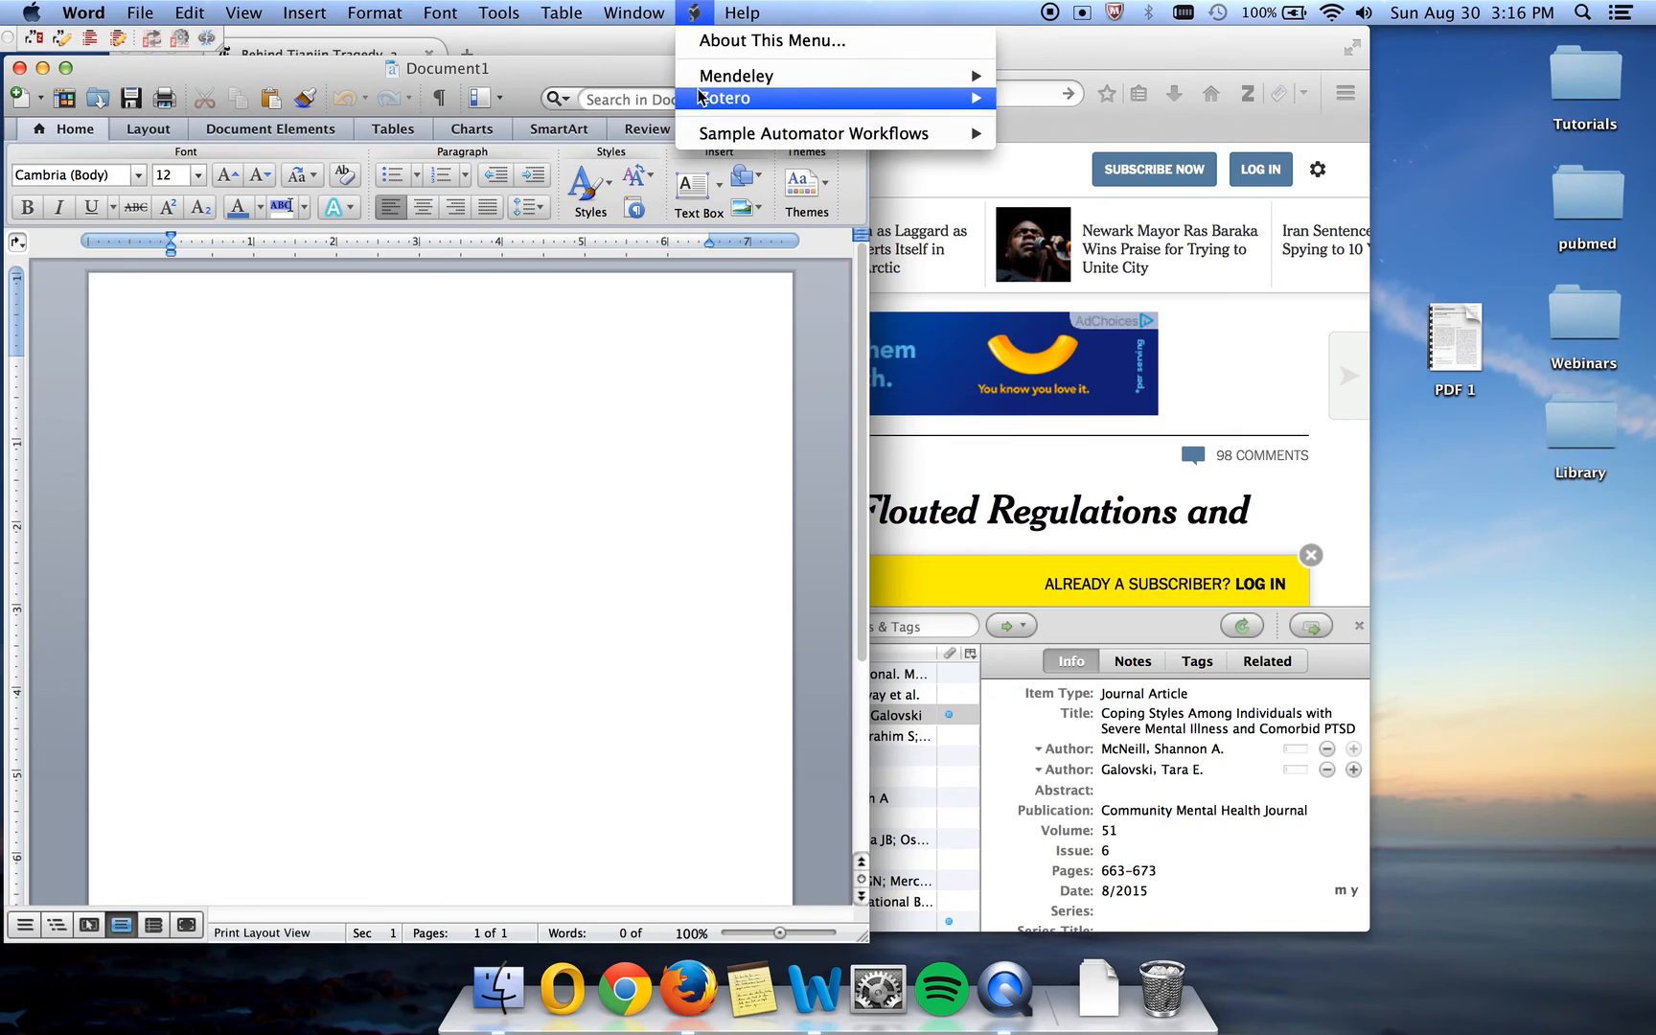
mouse_move(706, 100)
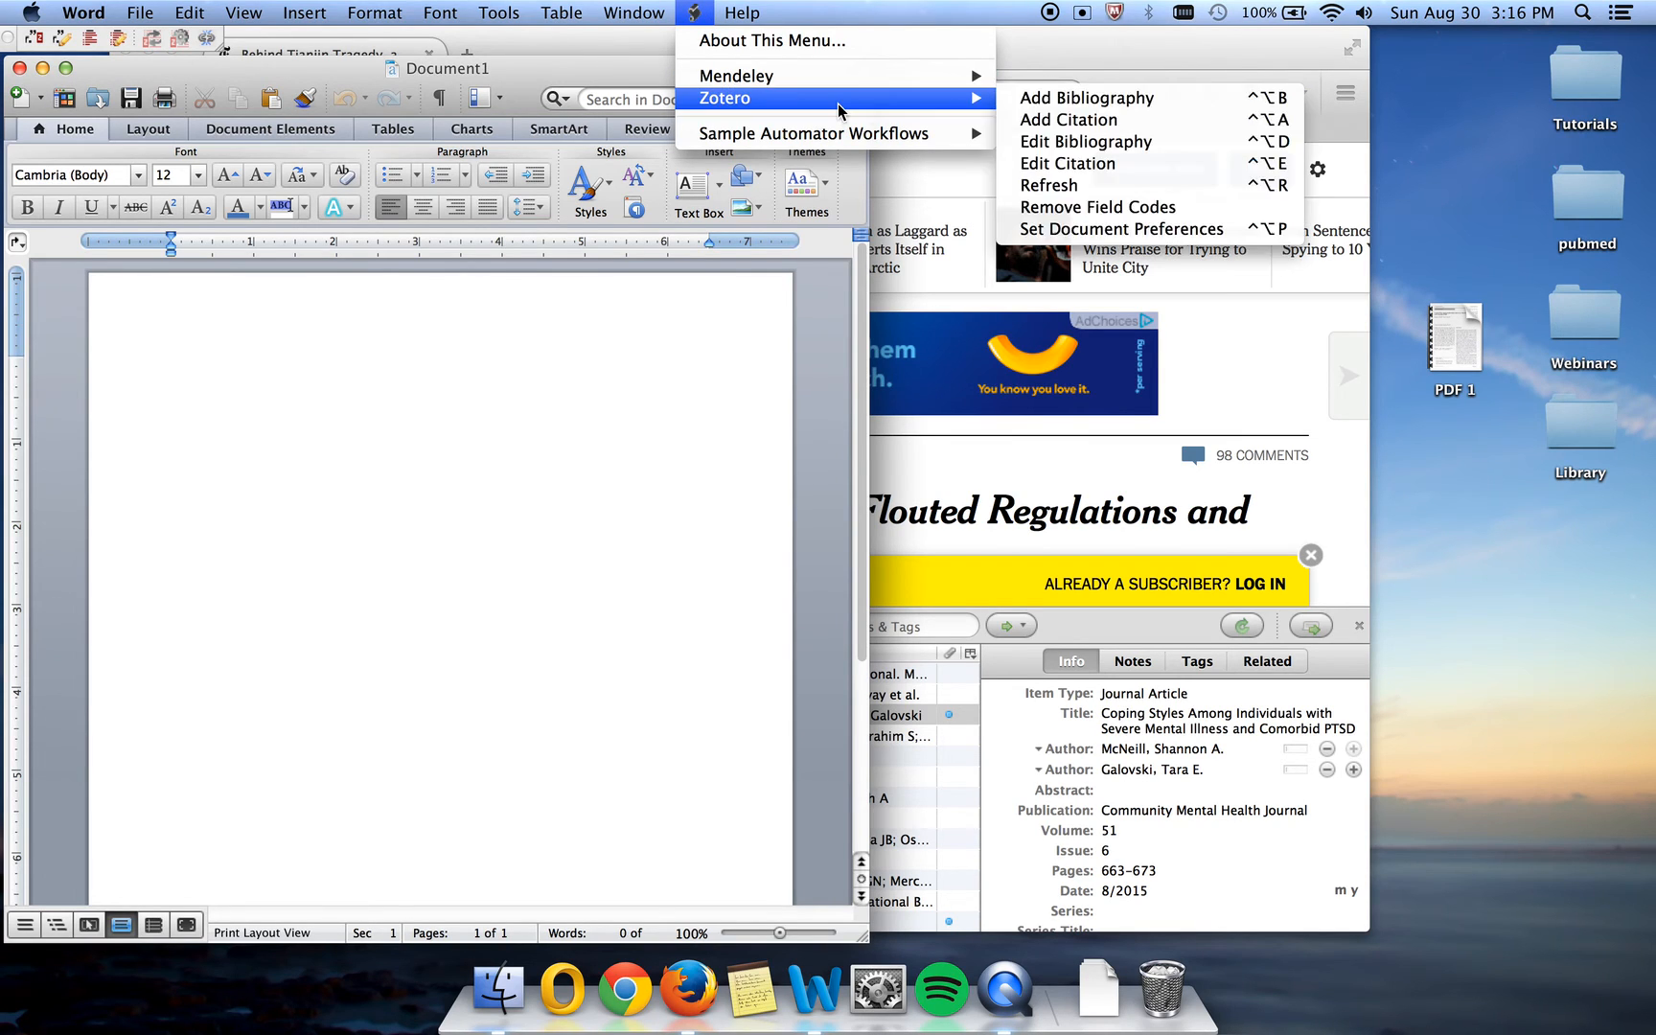
Type the placeholder text 'Aldskfjldksafjkladsf' at the top of the blank page.
click(560, 401)
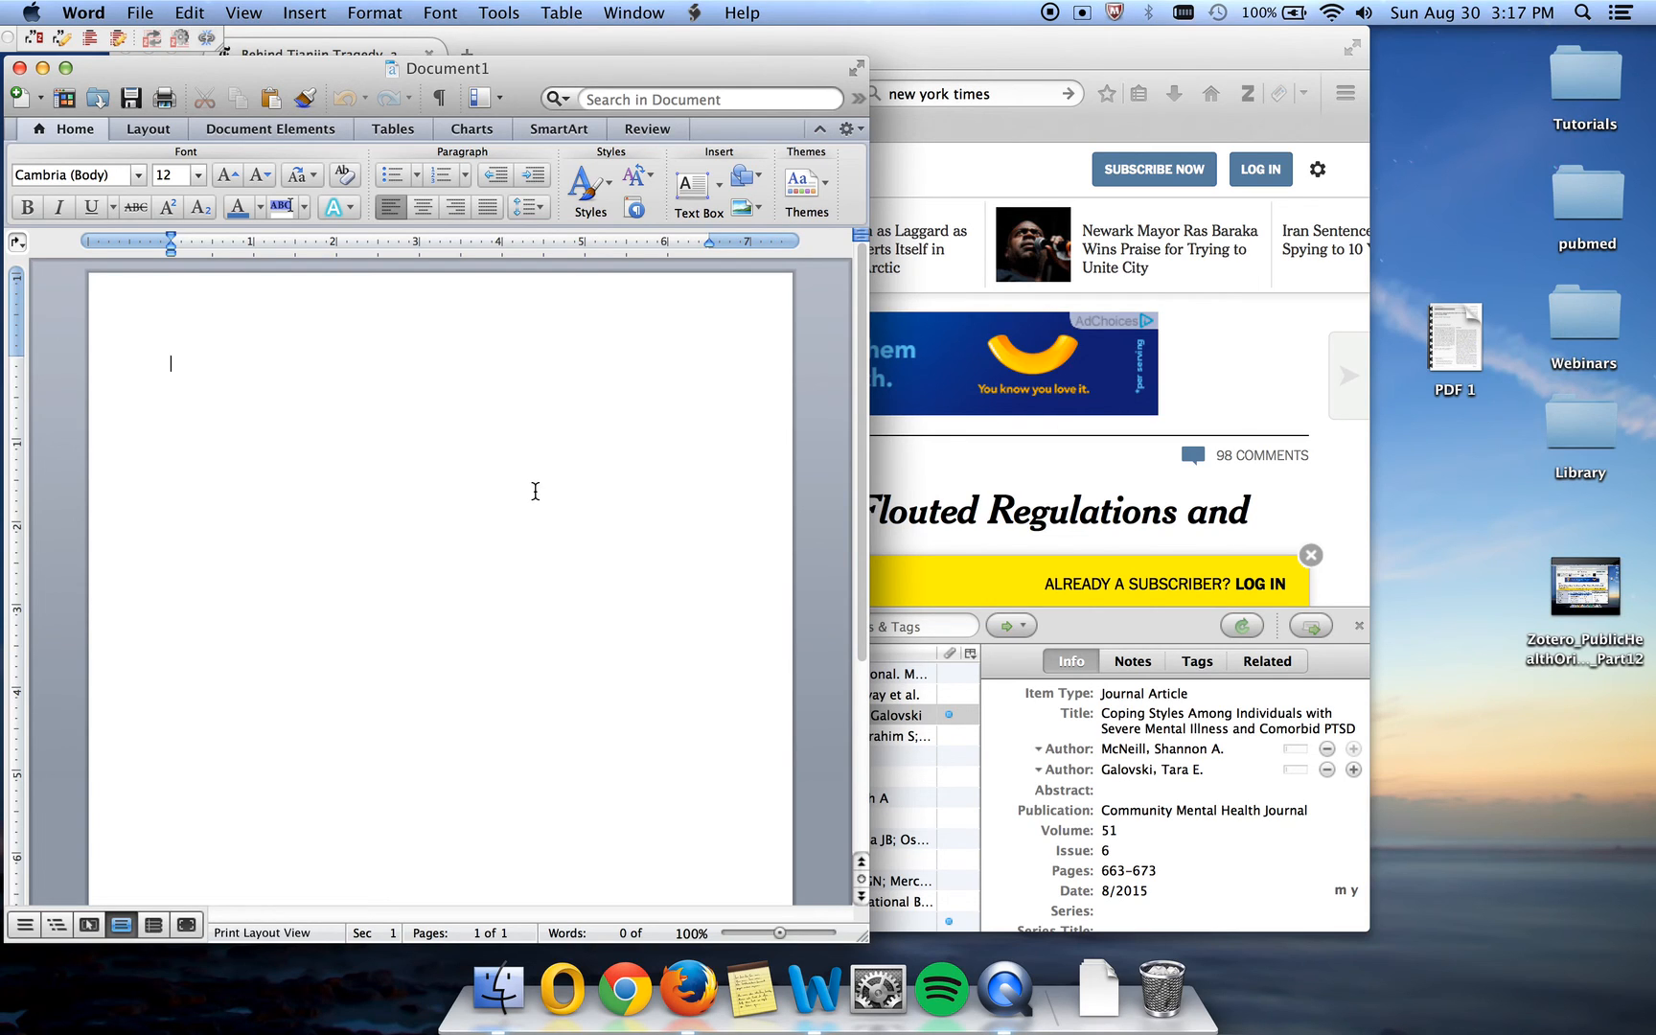
text(Aldskfjldksafjkladsf)
Cite the 2011 Dietary intake and rural–urban migration study in APA 6th edition using Classic View.
click(38, 43)
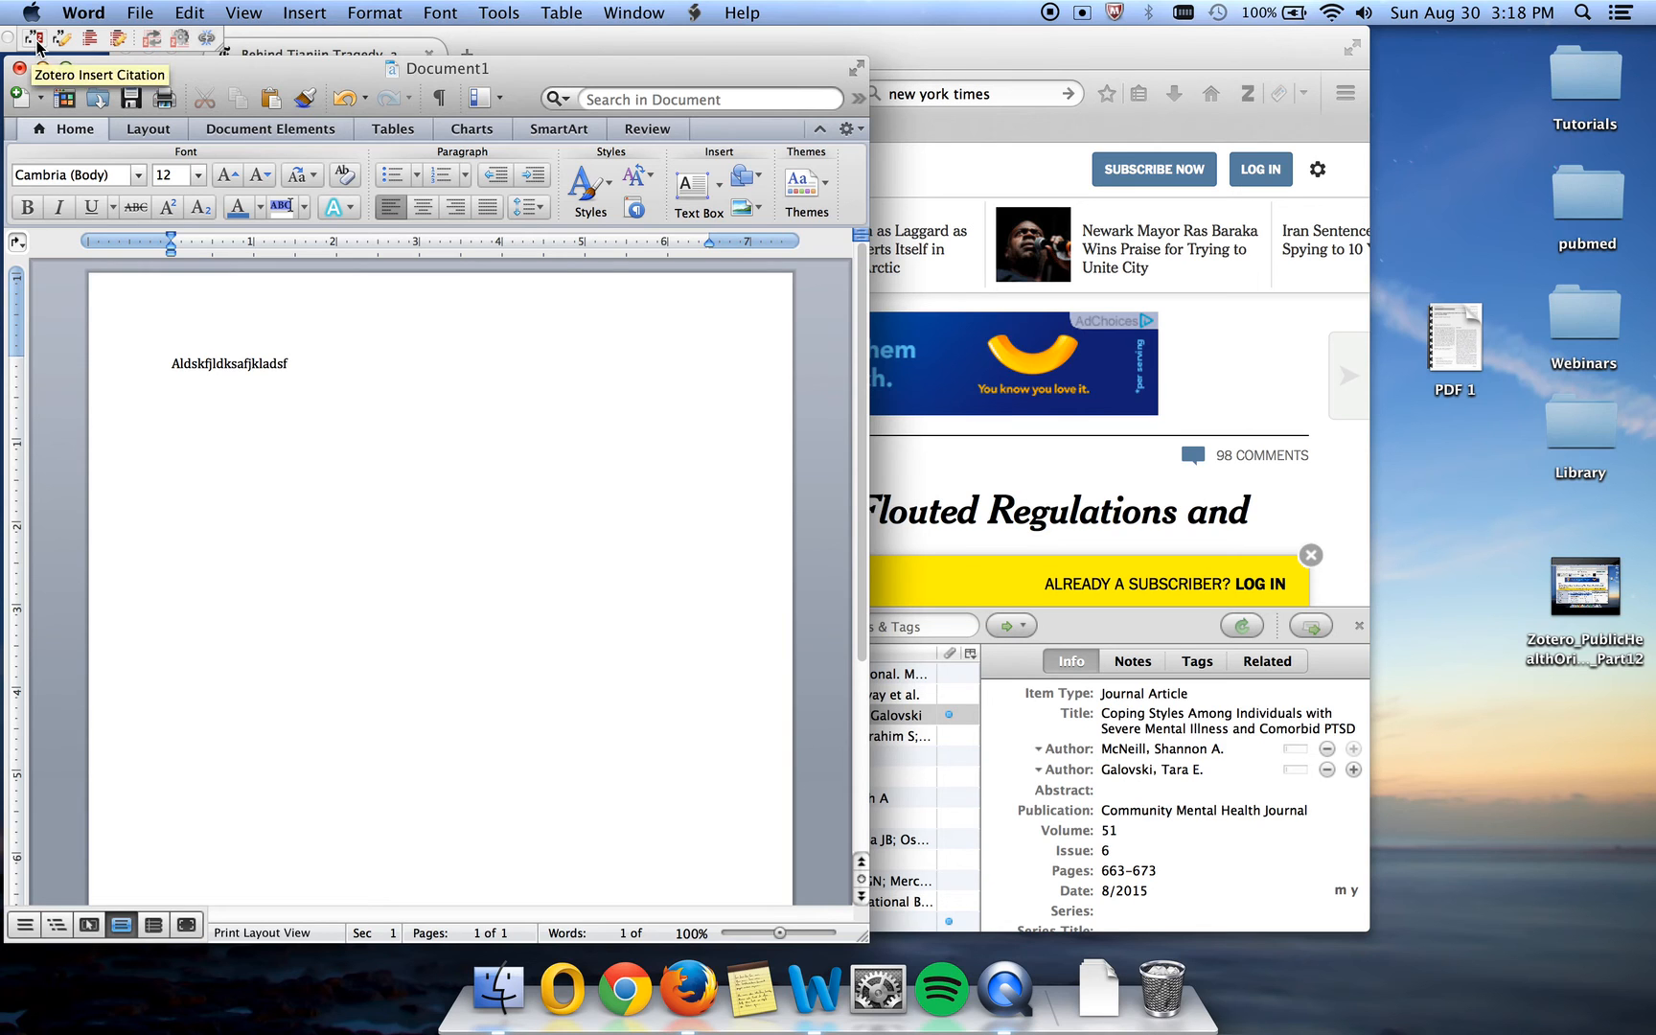
click(38, 43)
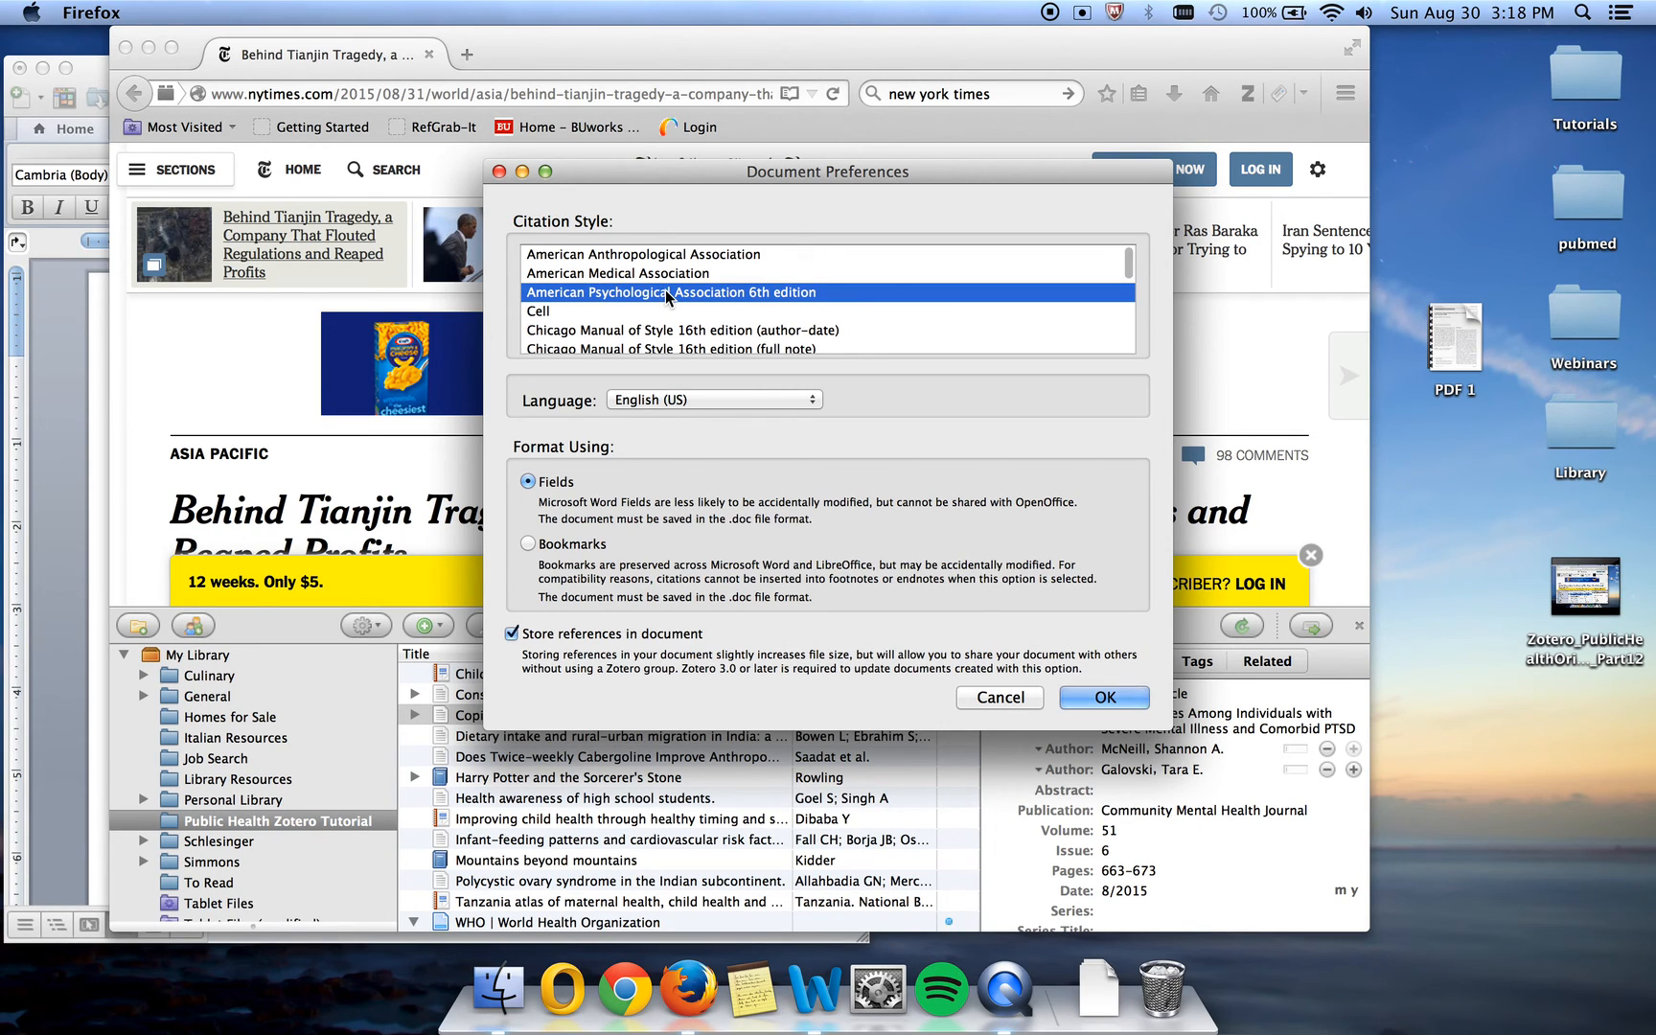
click(1106, 699)
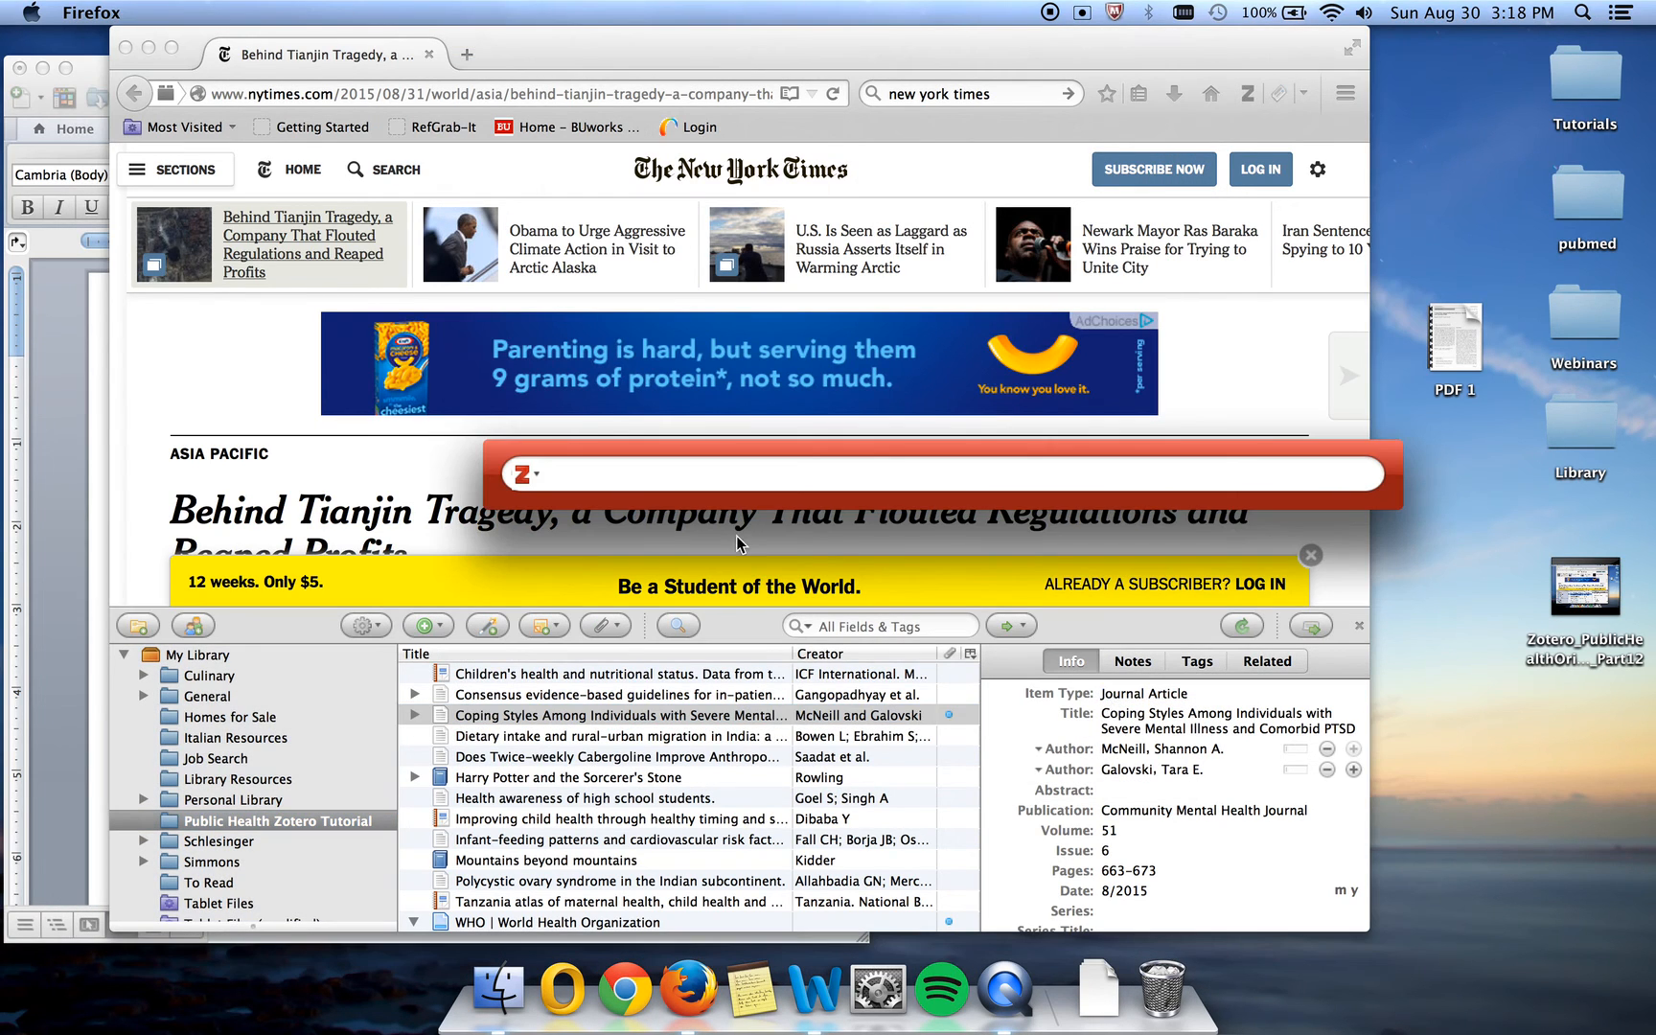
click(535, 475)
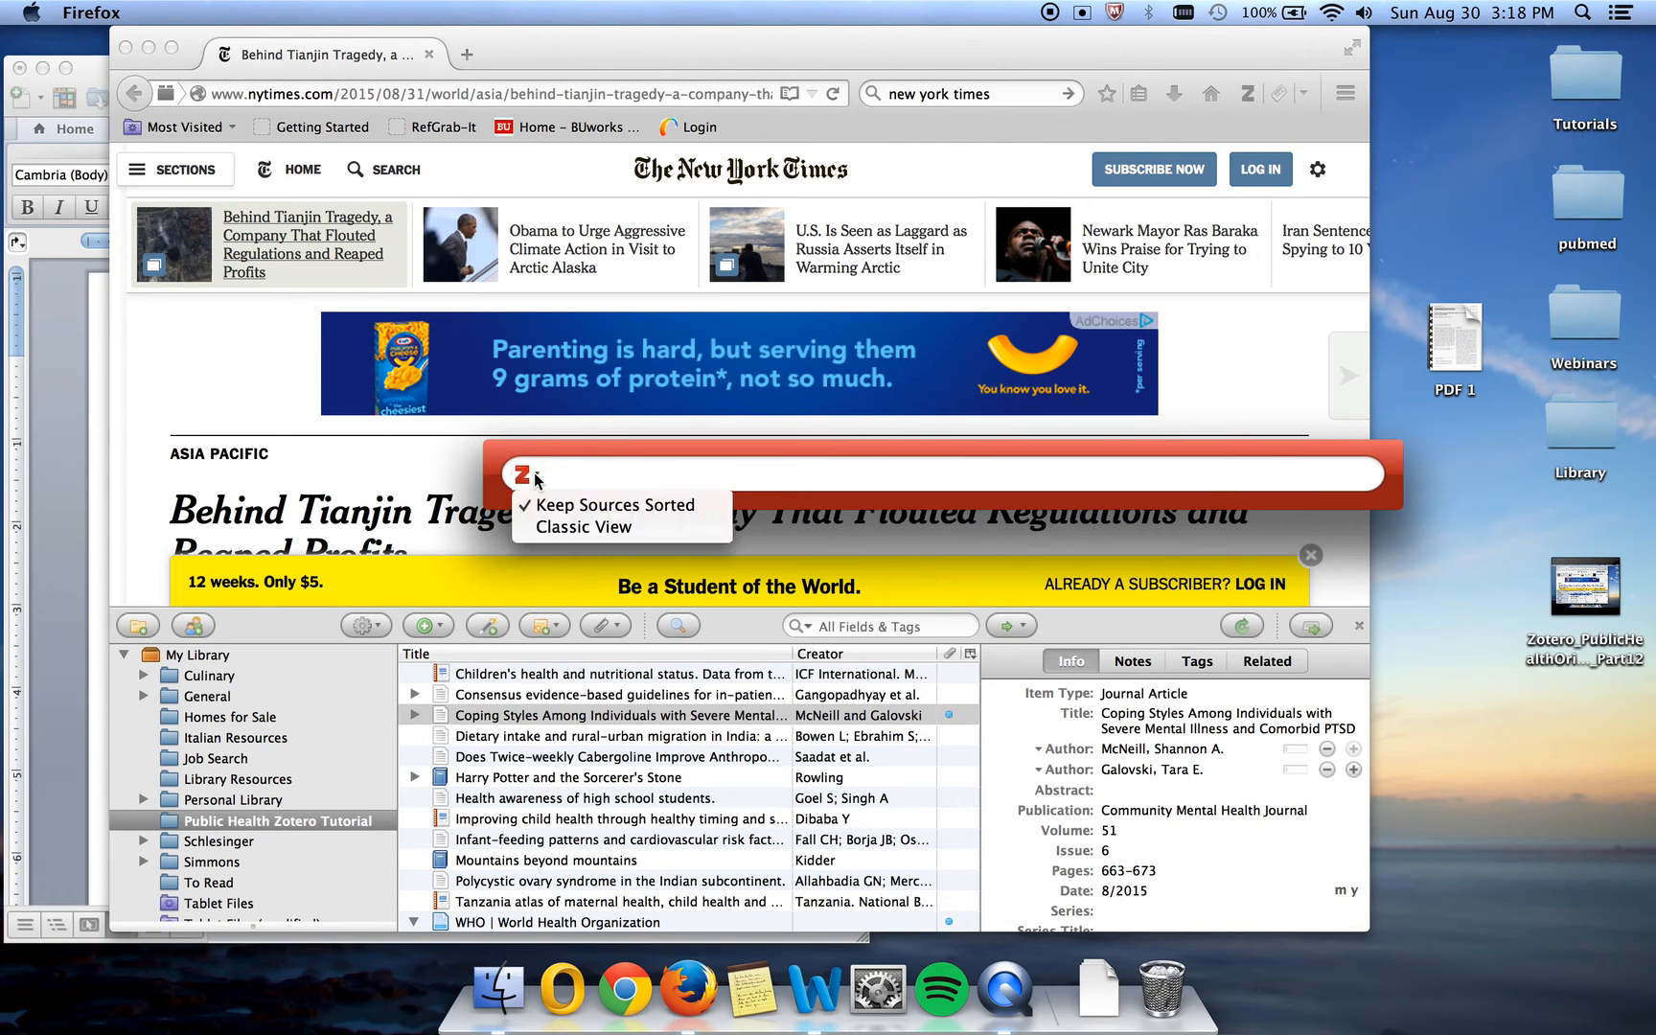
click(576, 527)
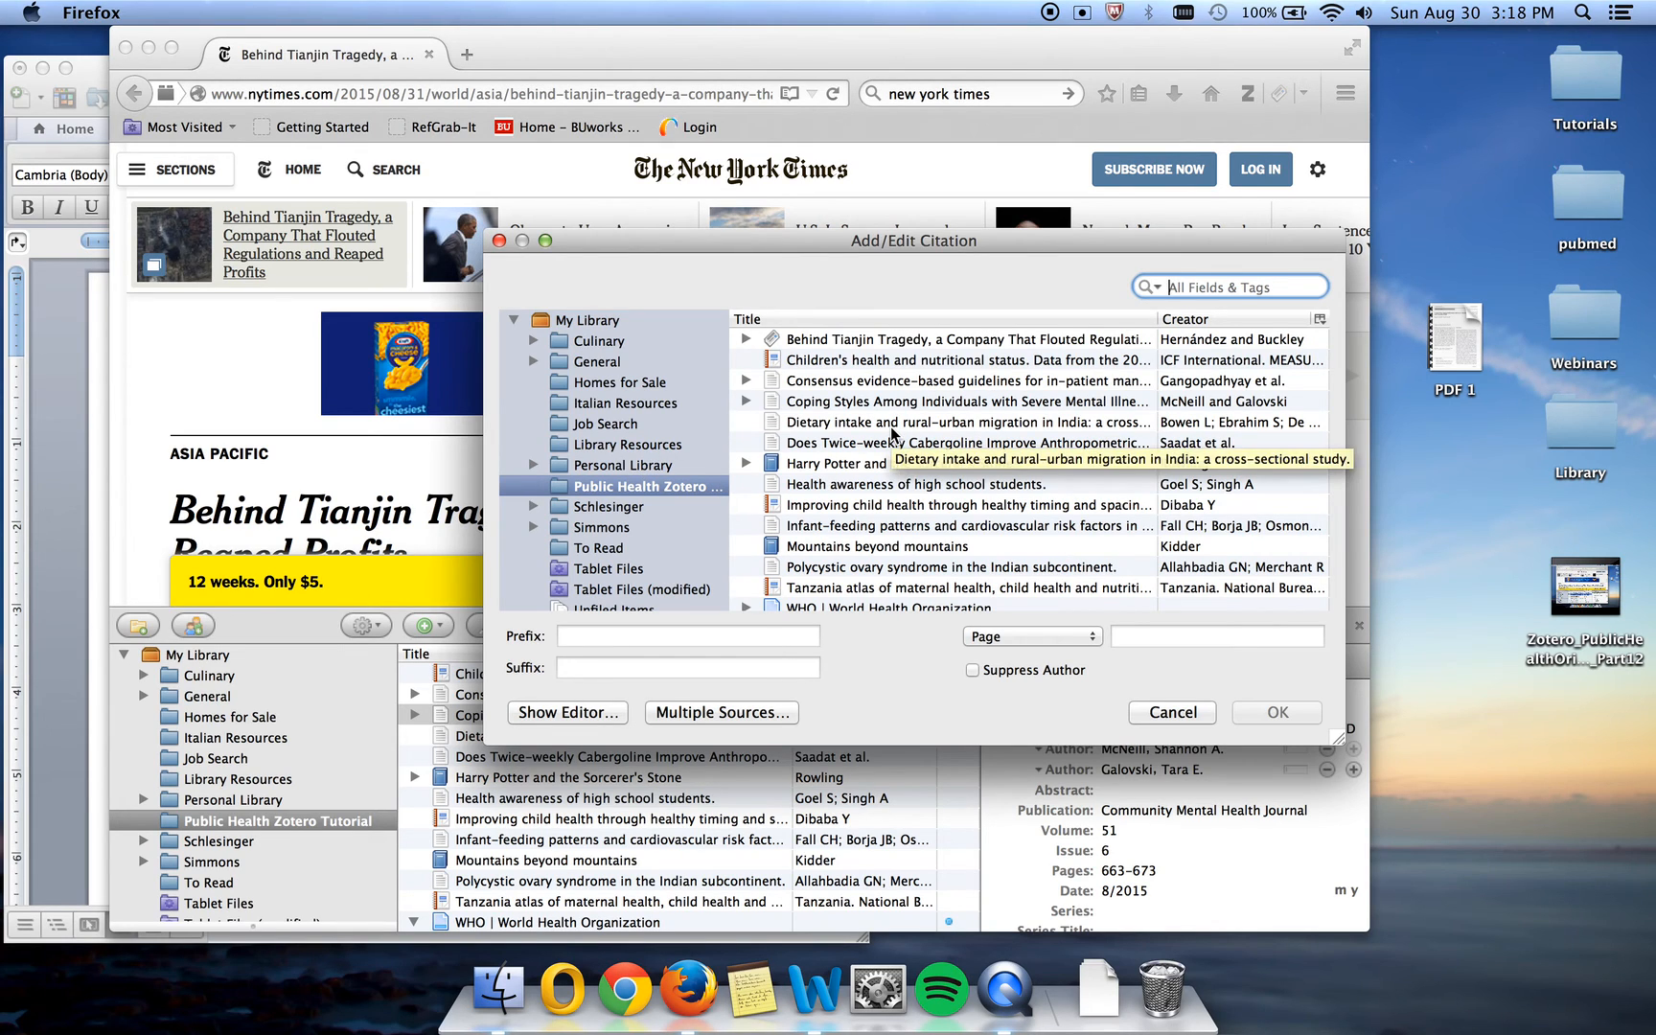
click(850, 432)
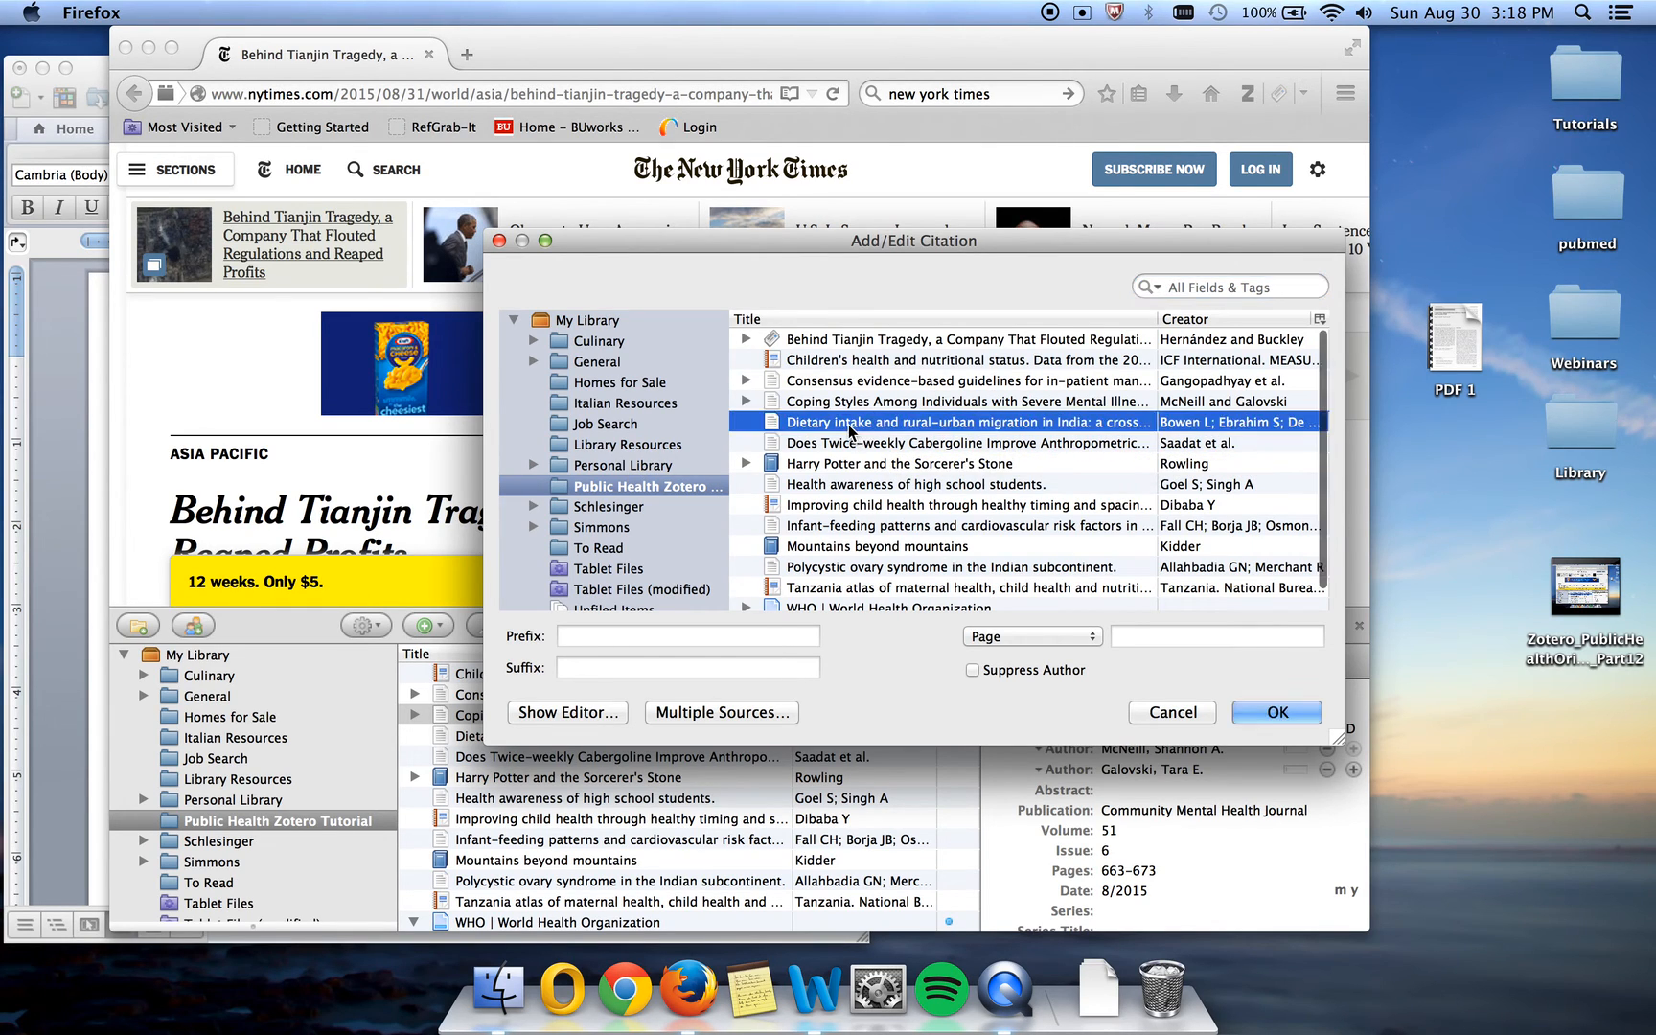
click(1275, 713)
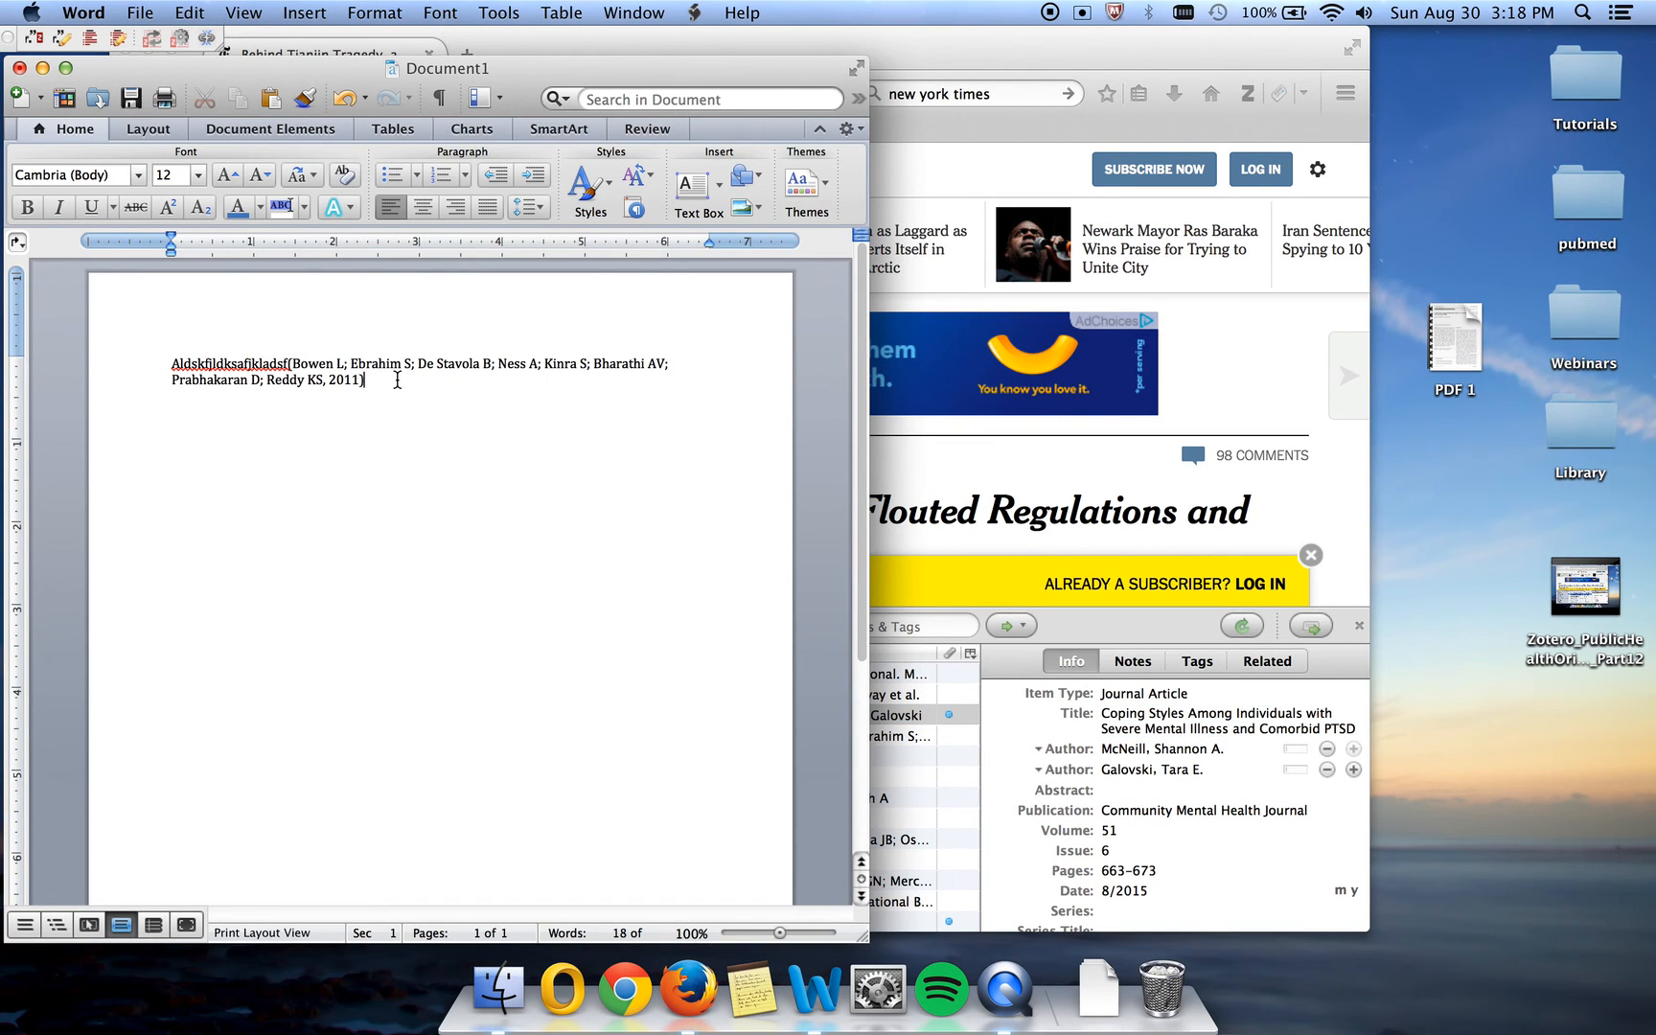
Type more placeholder text after the first citation and open the Classic View citation picker again.
text(. Kals;dfj;lkadsjfl;kadjsfkl;asdhgkl;ahdsjk)
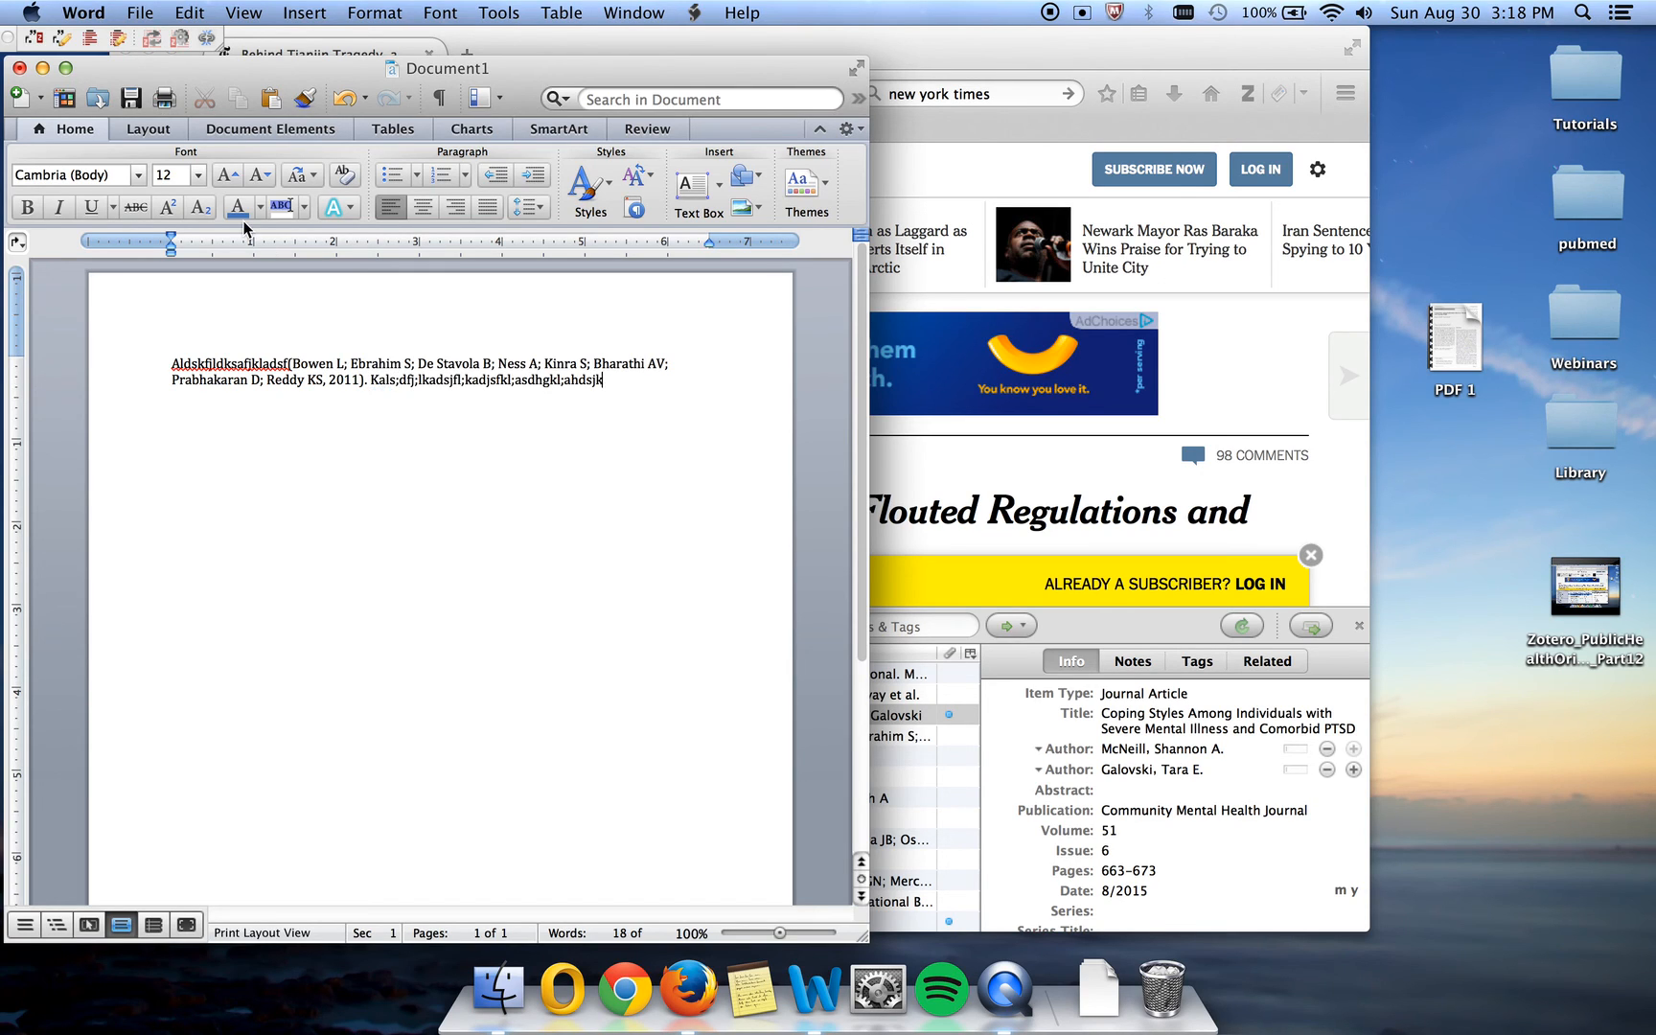
click(37, 41)
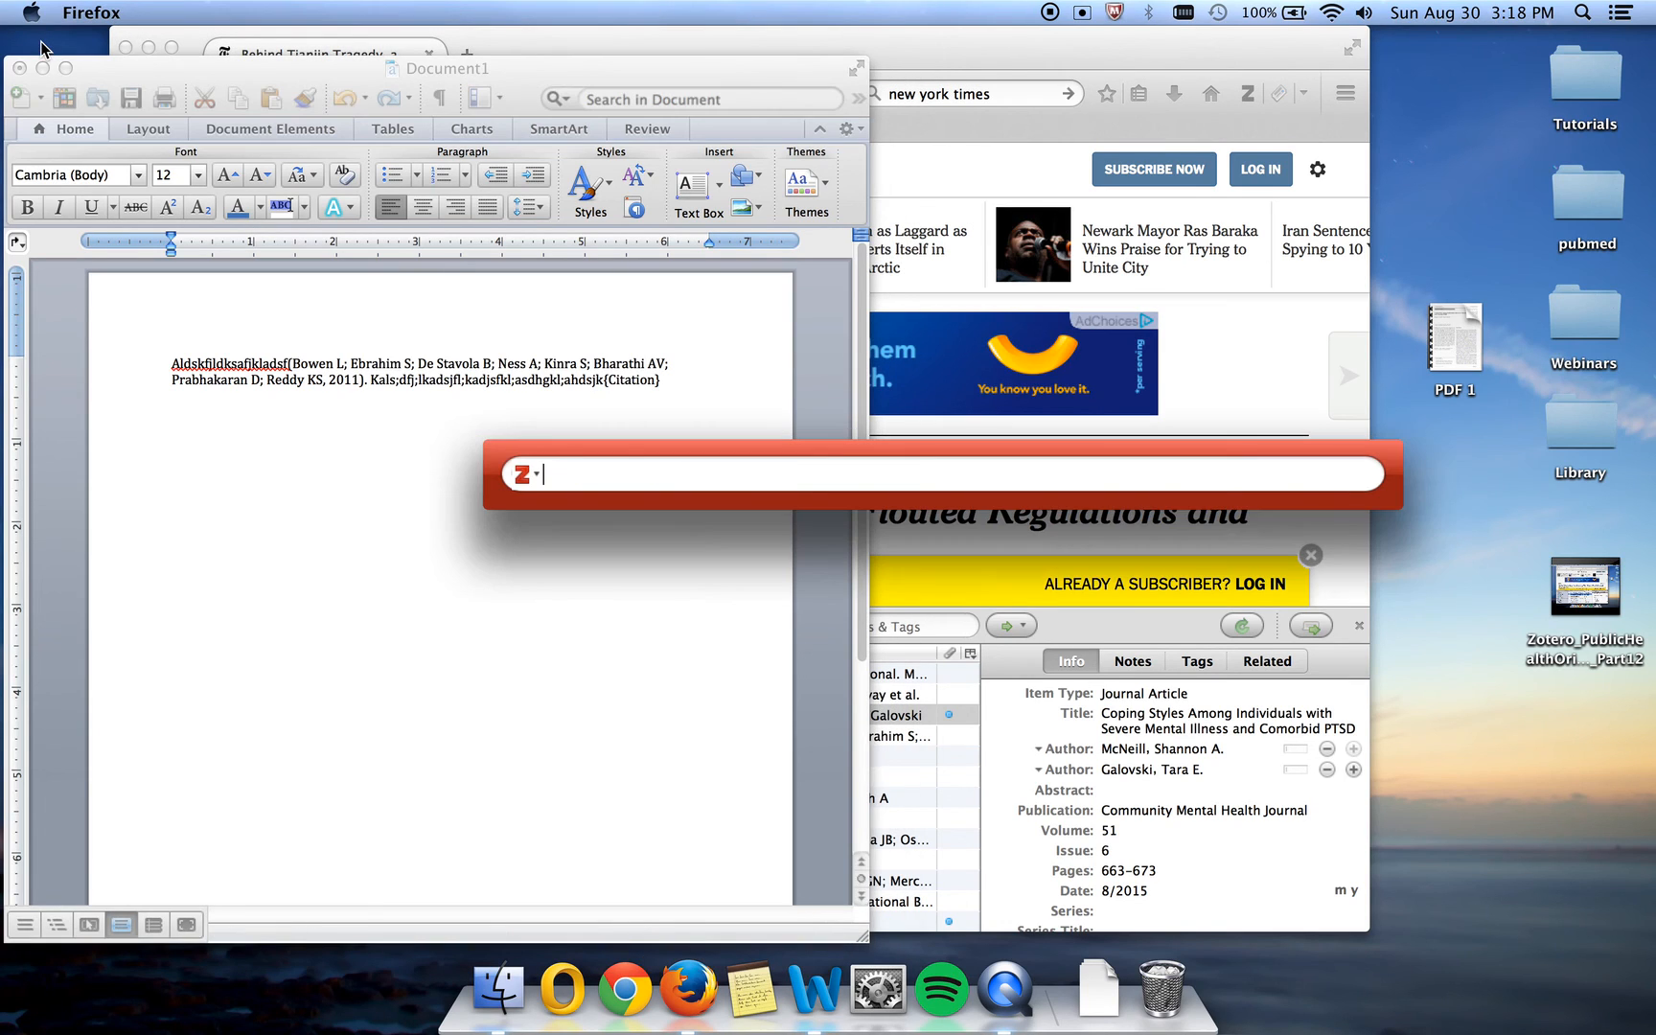
click(535, 466)
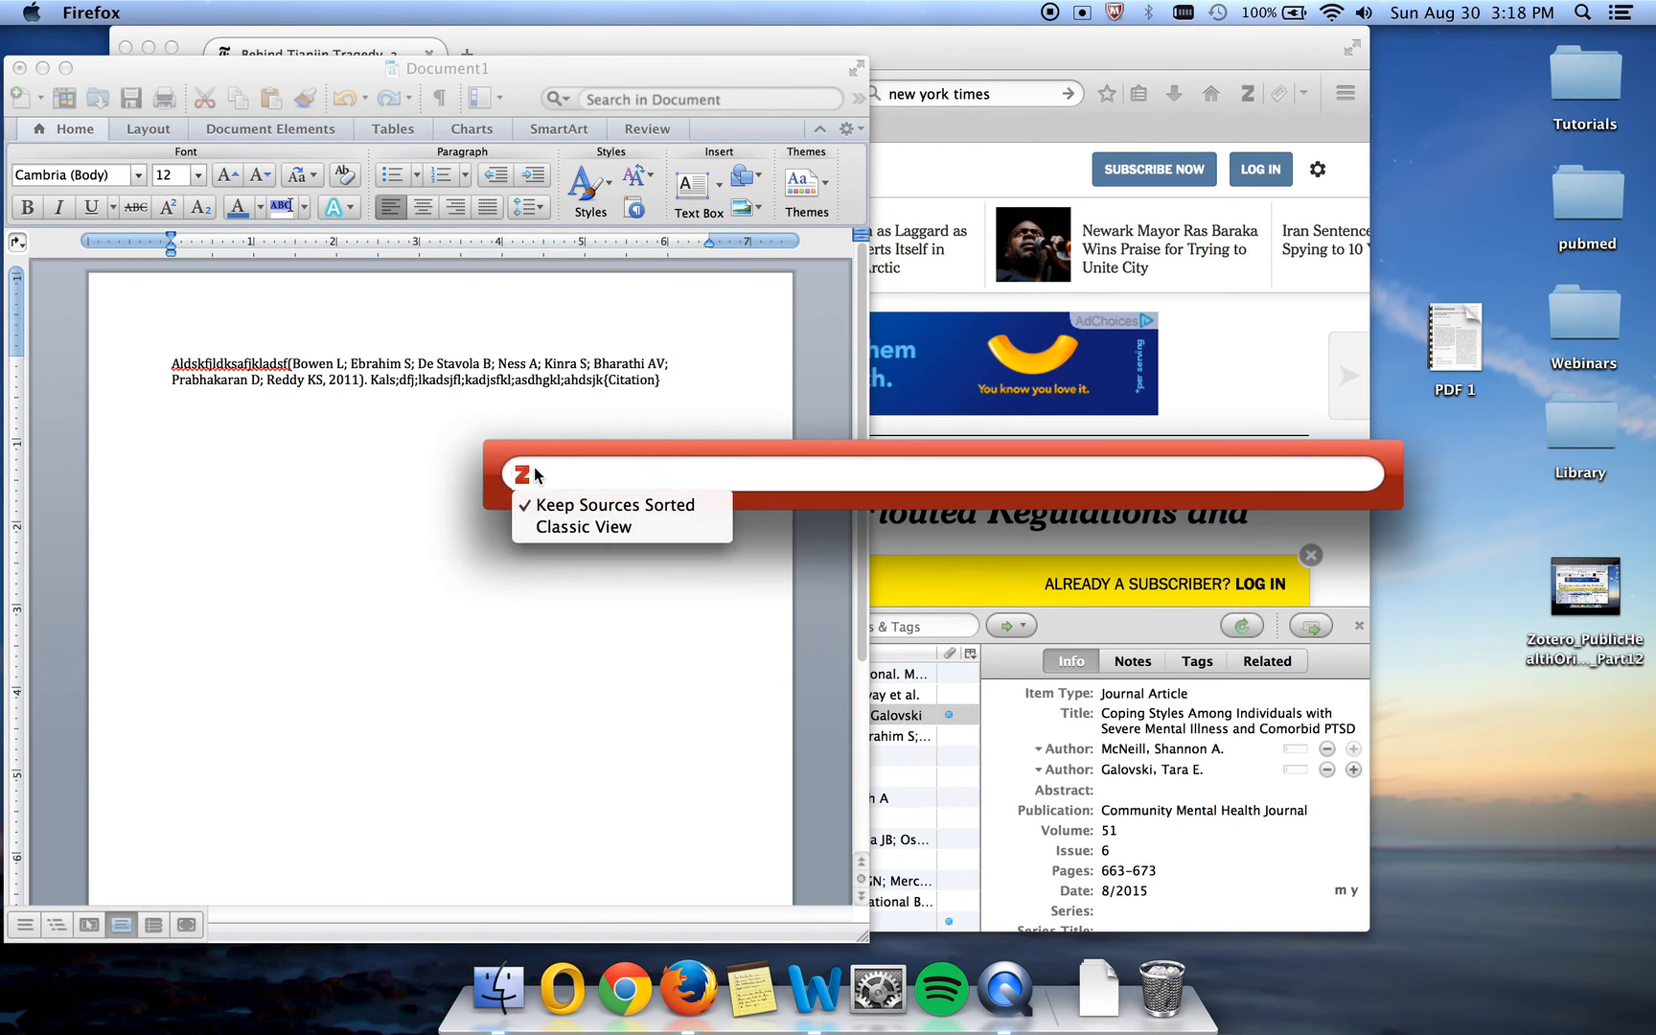
click(546, 528)
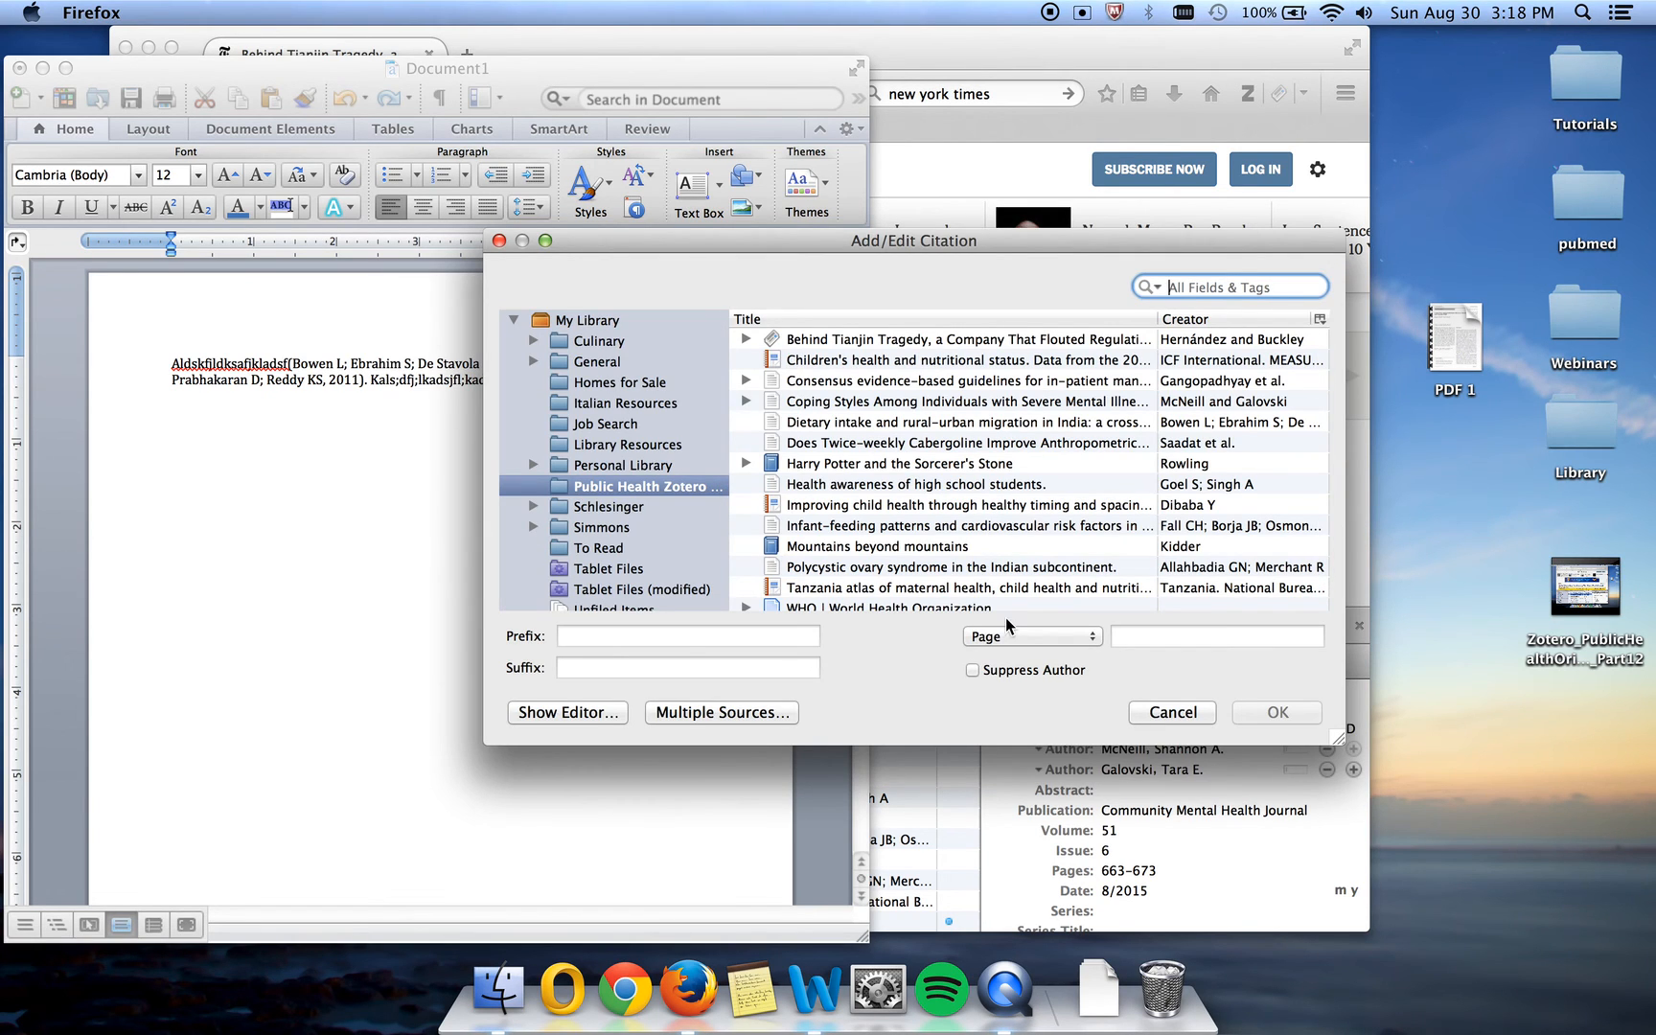
Add the Infant-feeding, Twice-weekly Cabergoline and Behind Tianjin Tragedy articles as multiple sources.
click(783, 714)
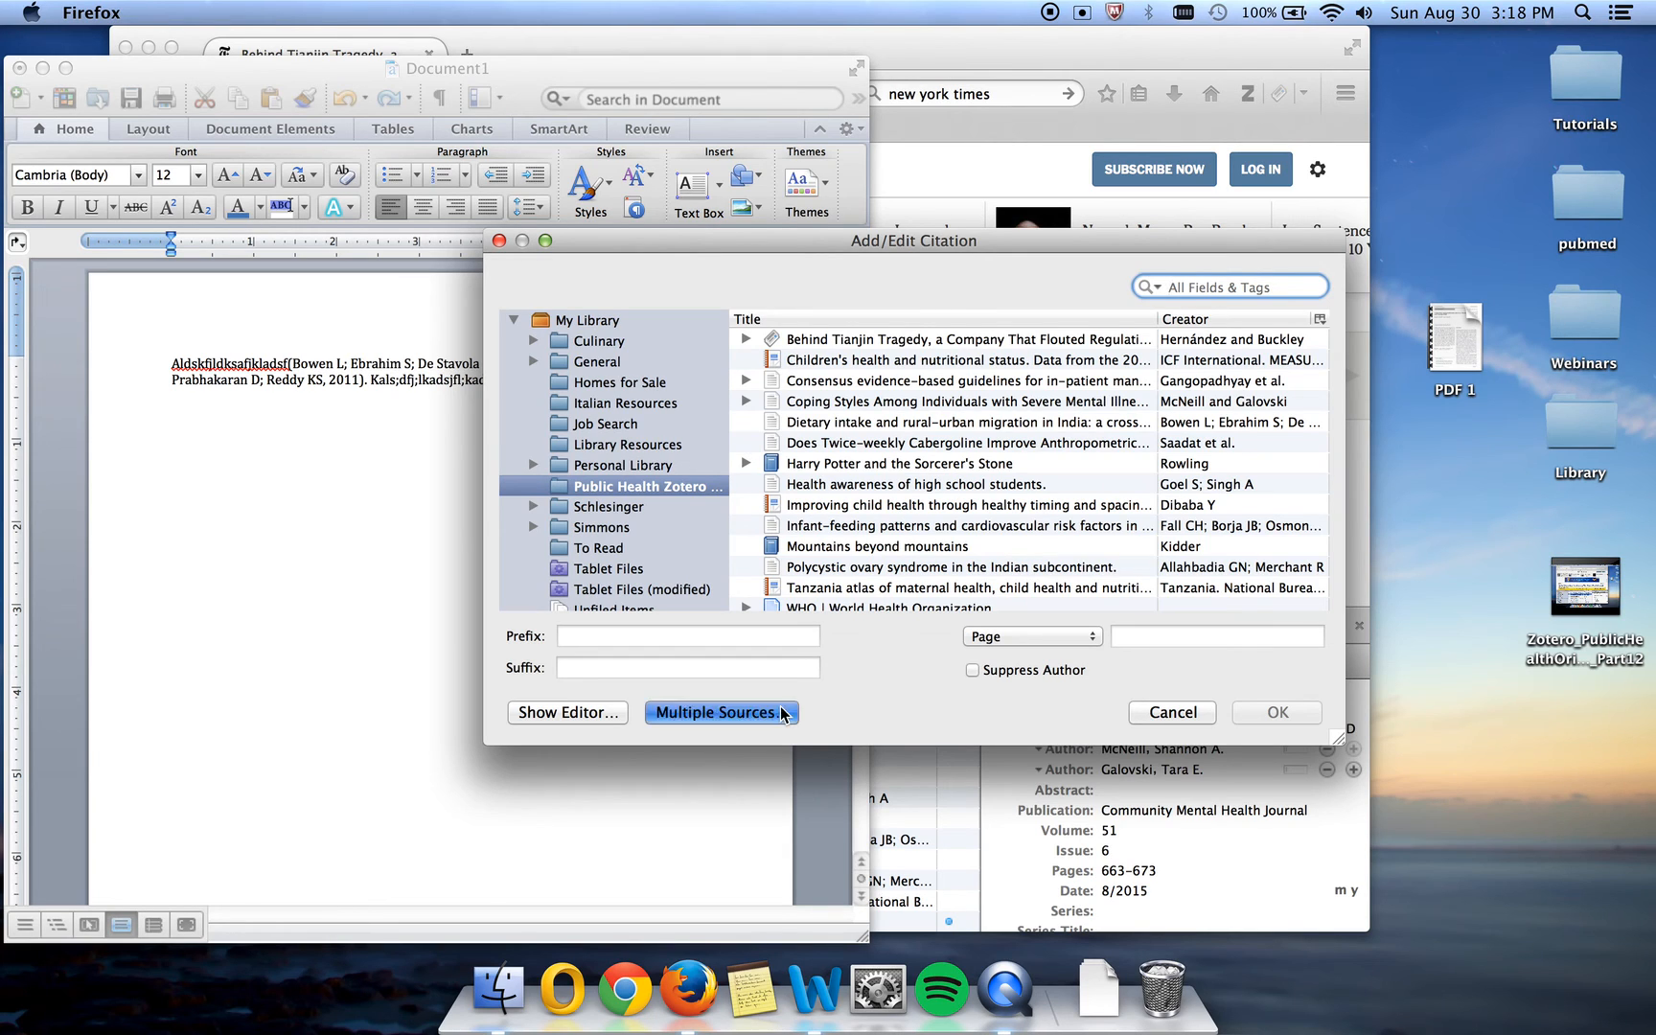
click(832, 525)
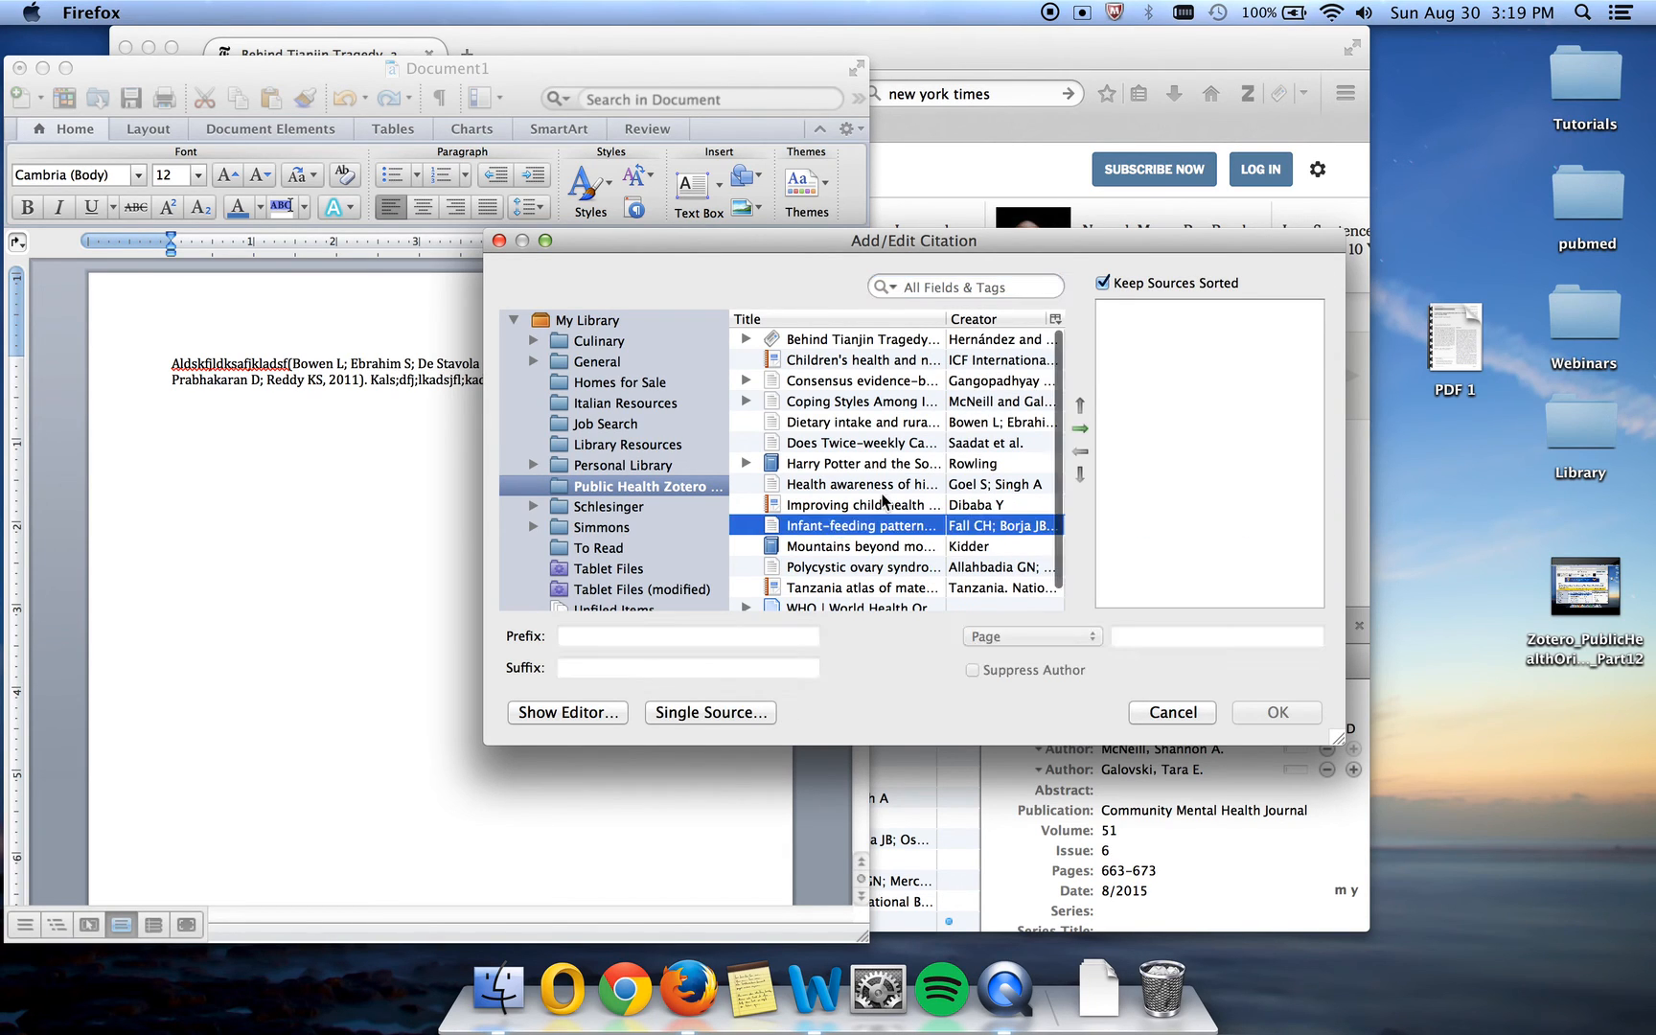
click(1079, 429)
click(836, 443)
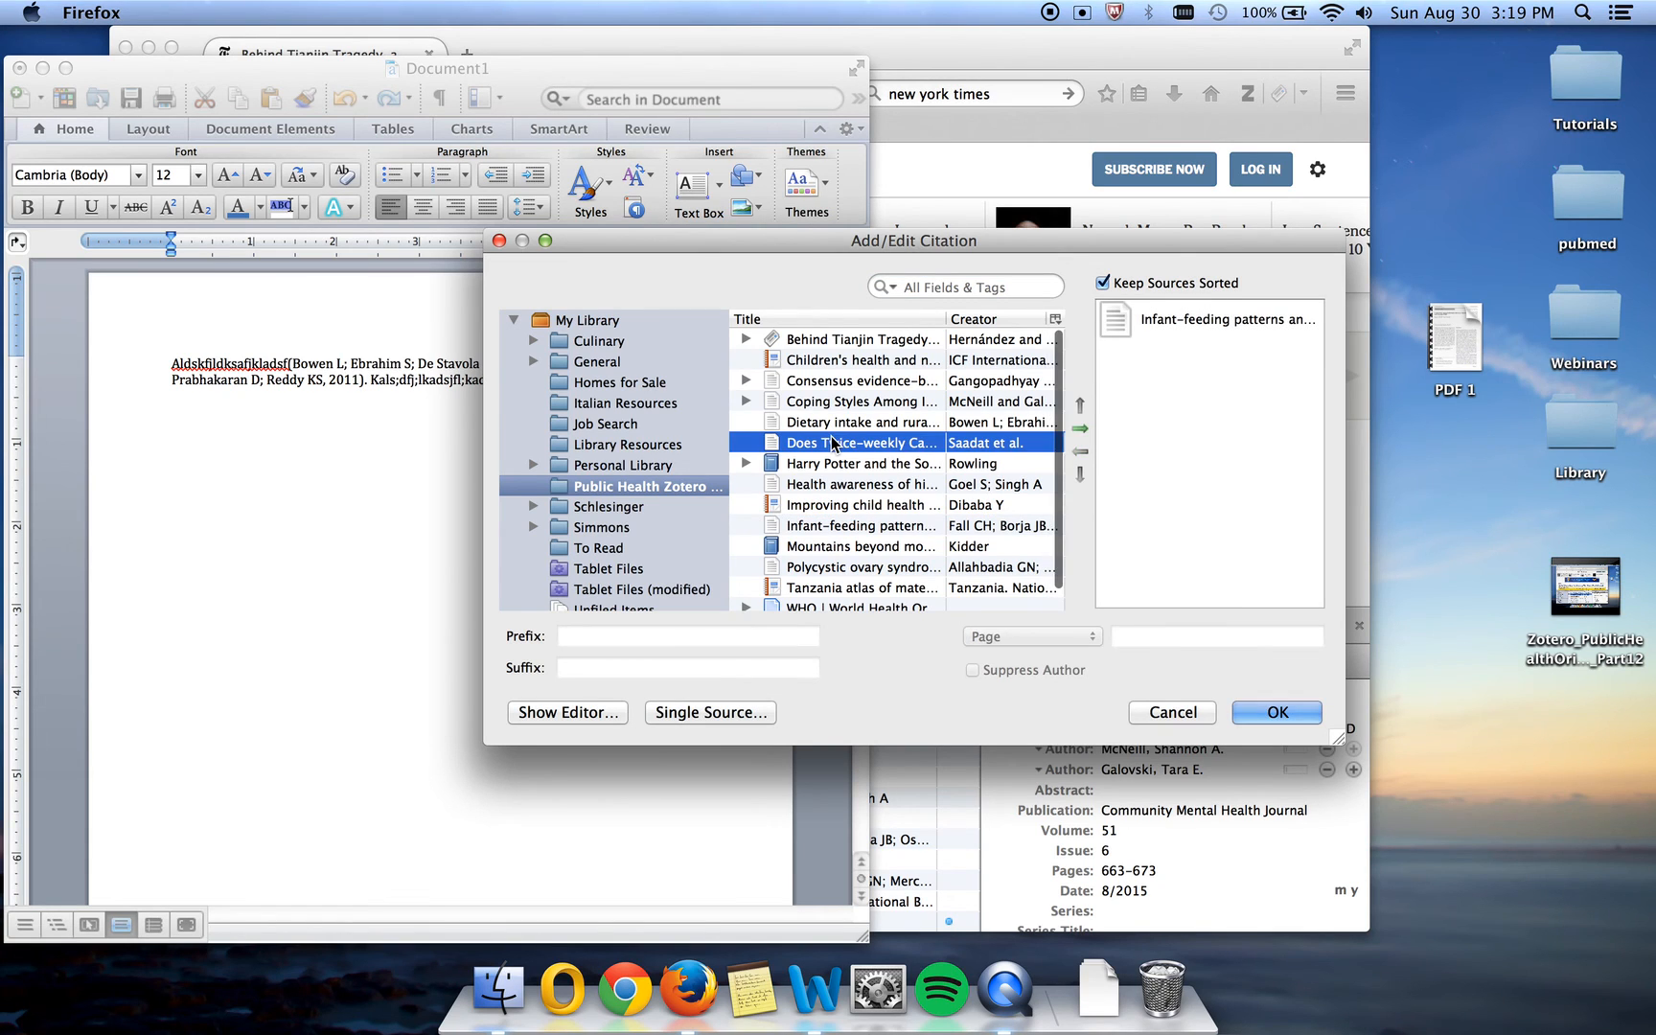
click(1081, 428)
click(820, 342)
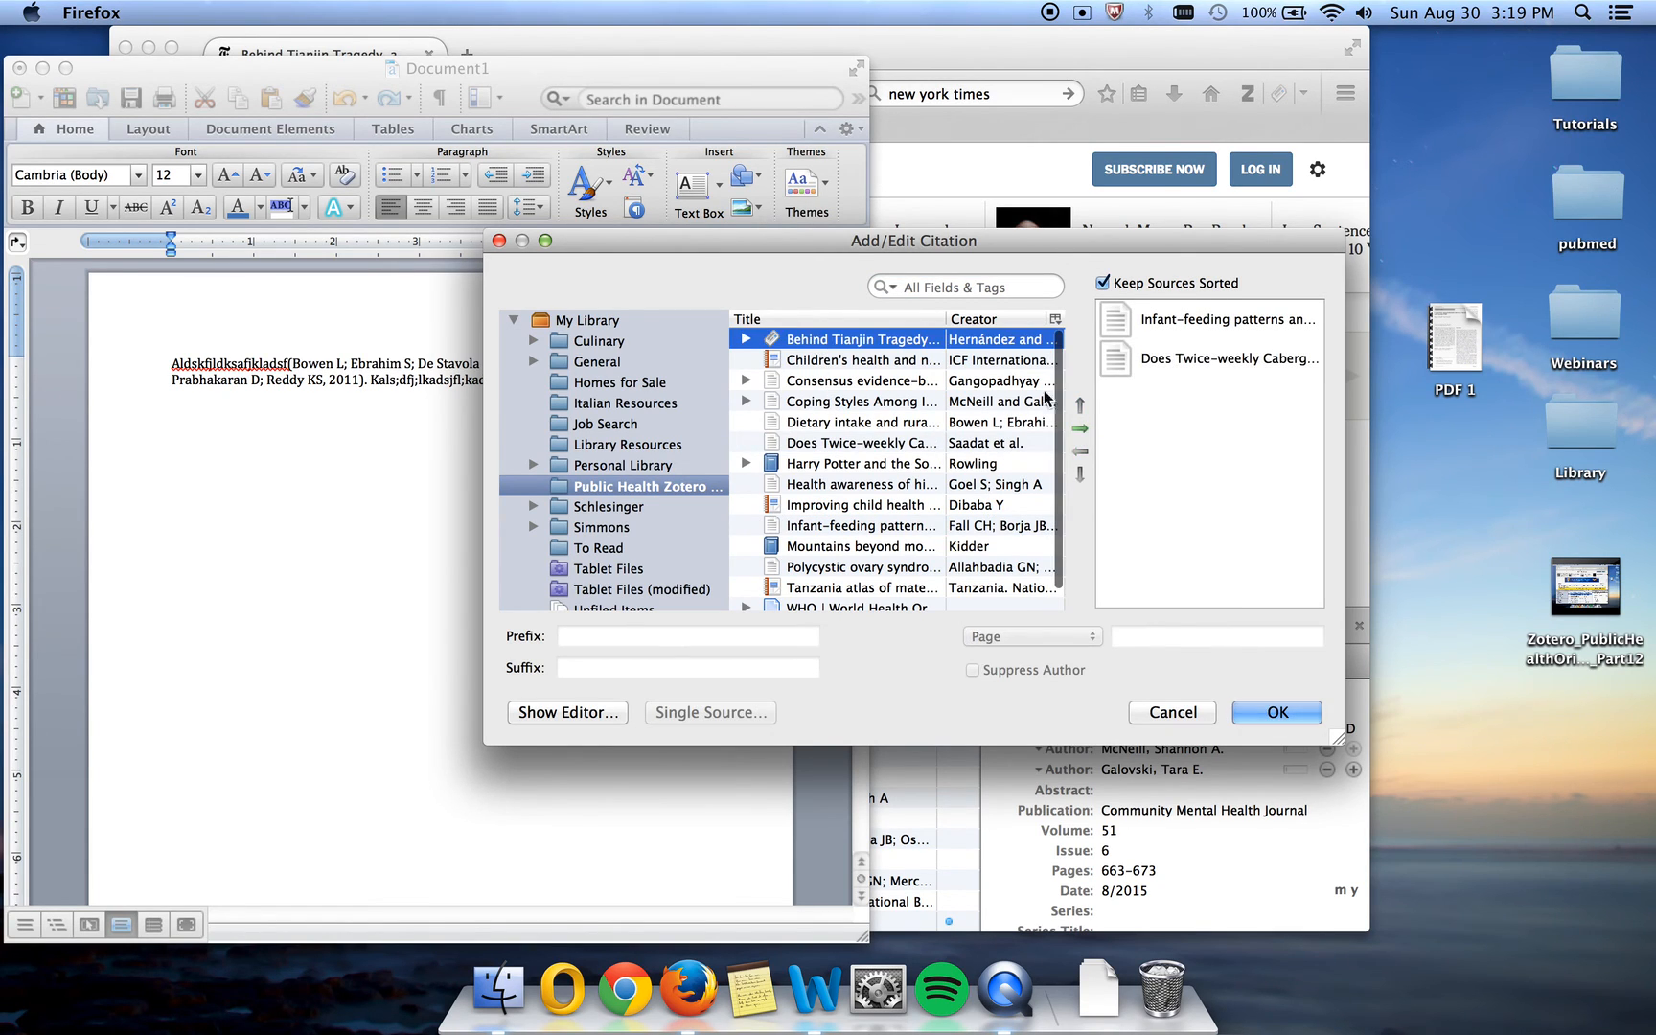
click(1080, 429)
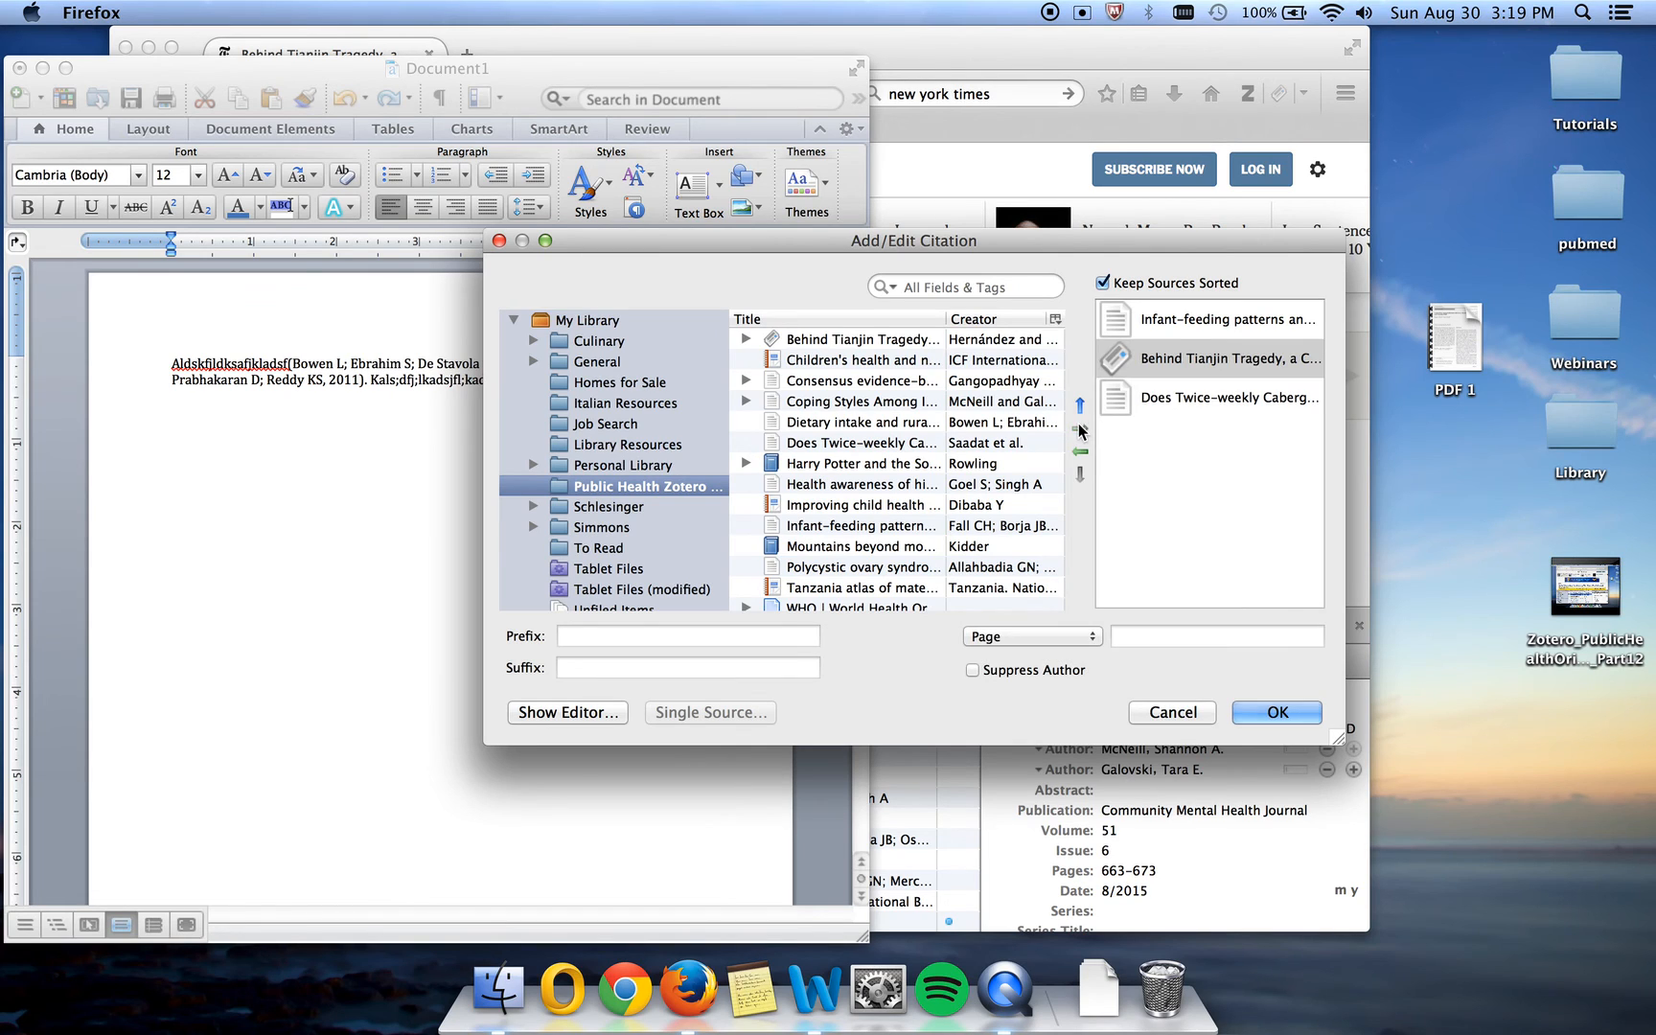
Move the cabergoline source to the top and insert the three-source citation.
click(1148, 393)
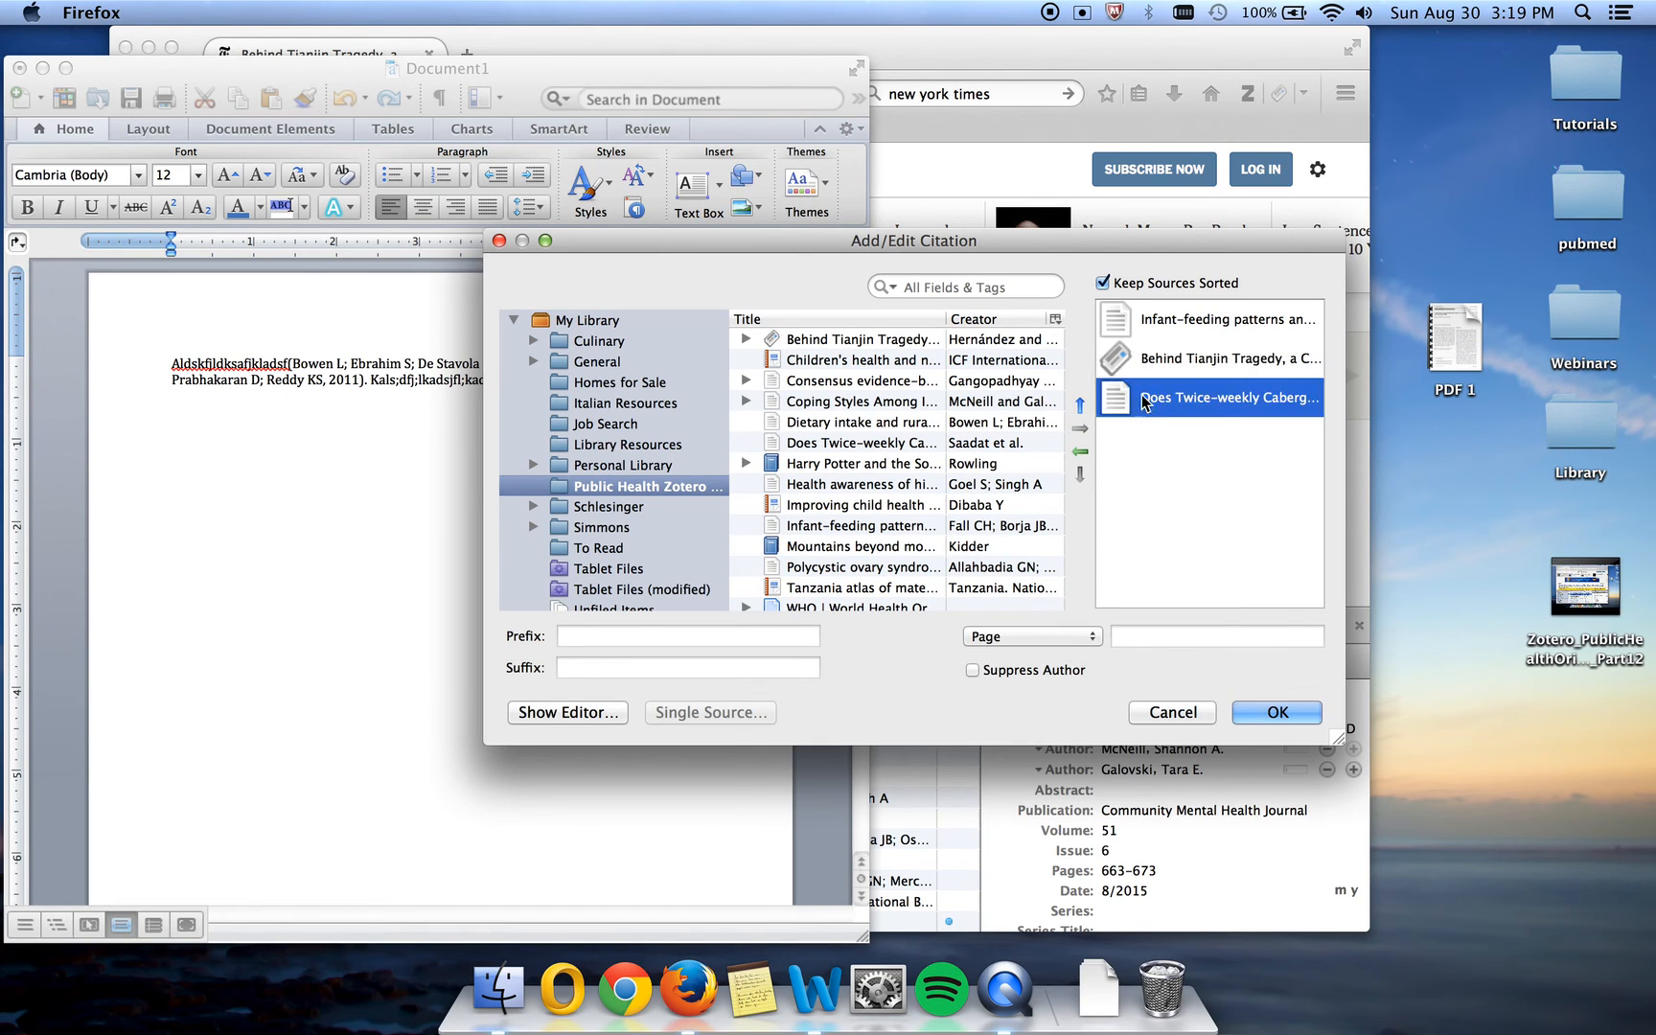
click(1081, 406)
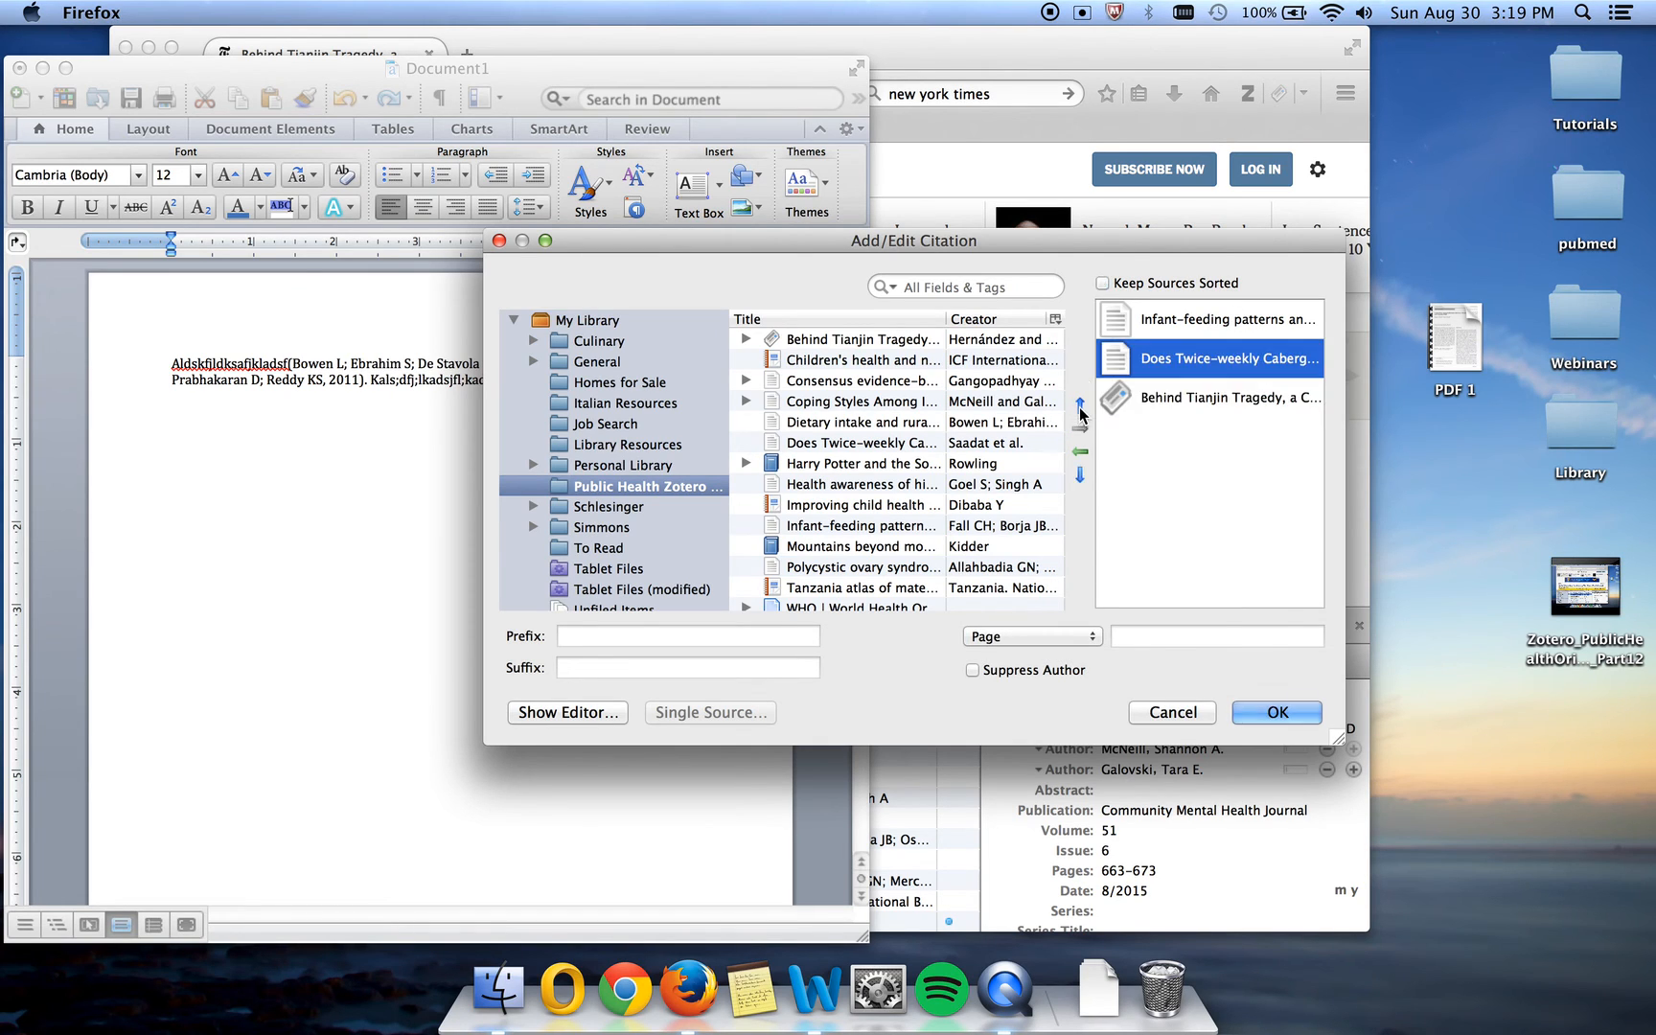
click(1080, 472)
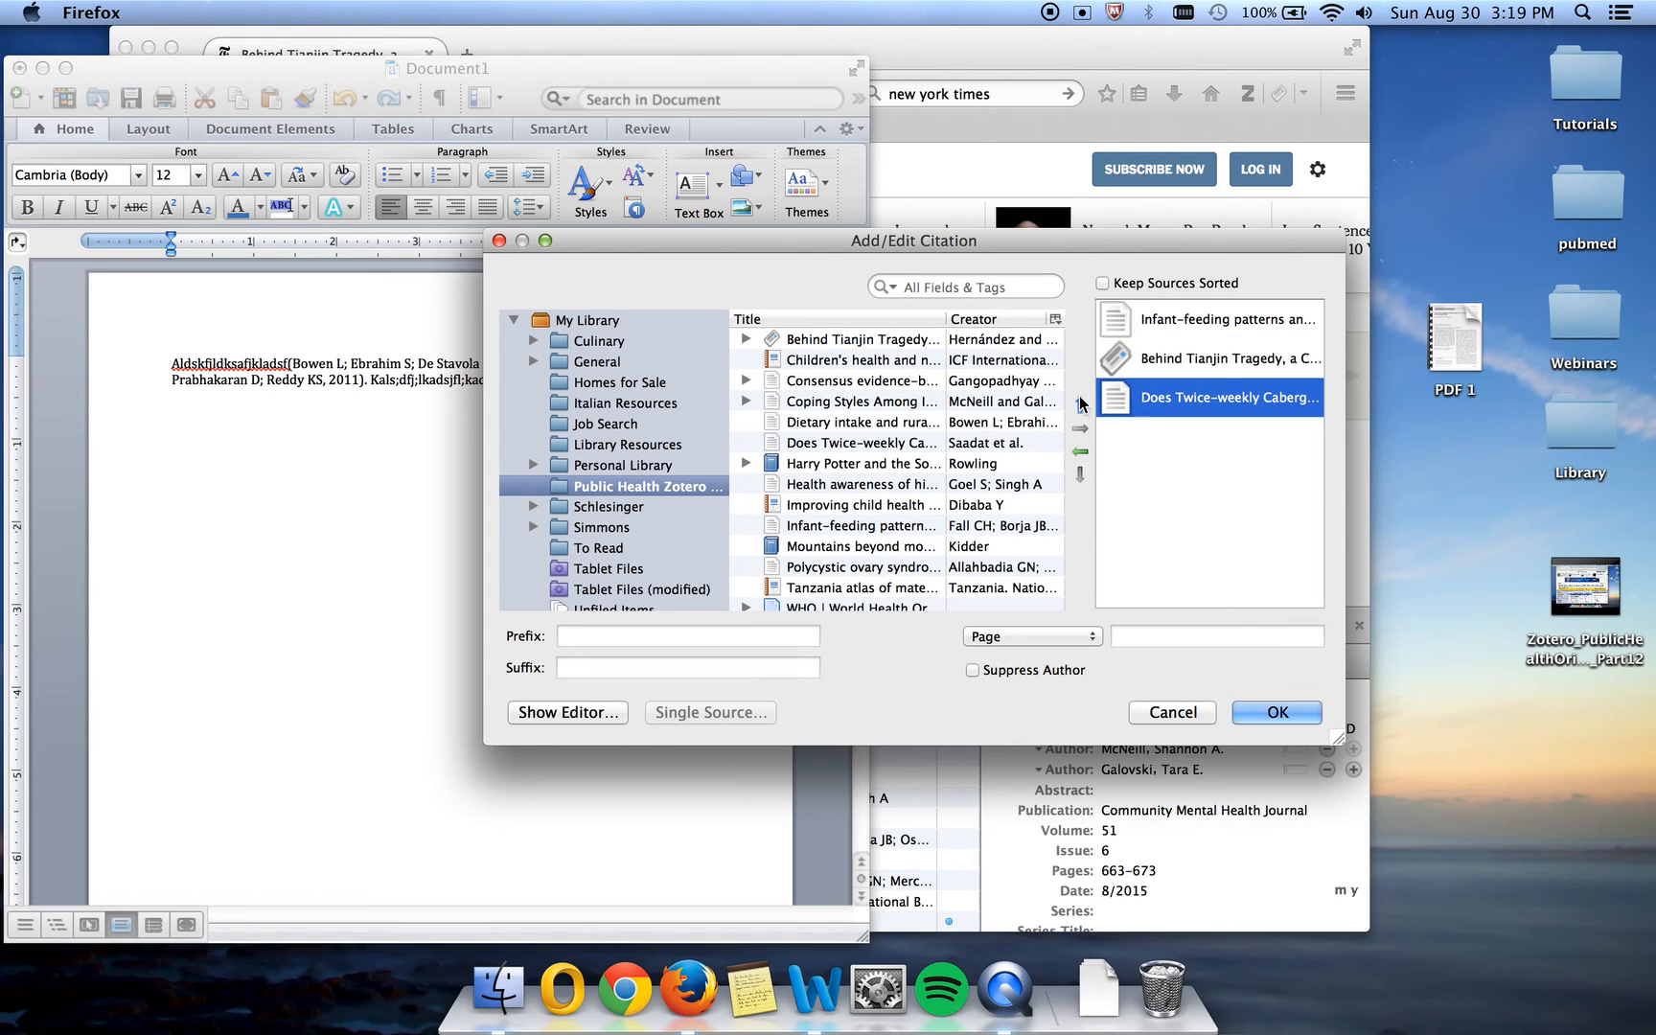
click(1080, 406)
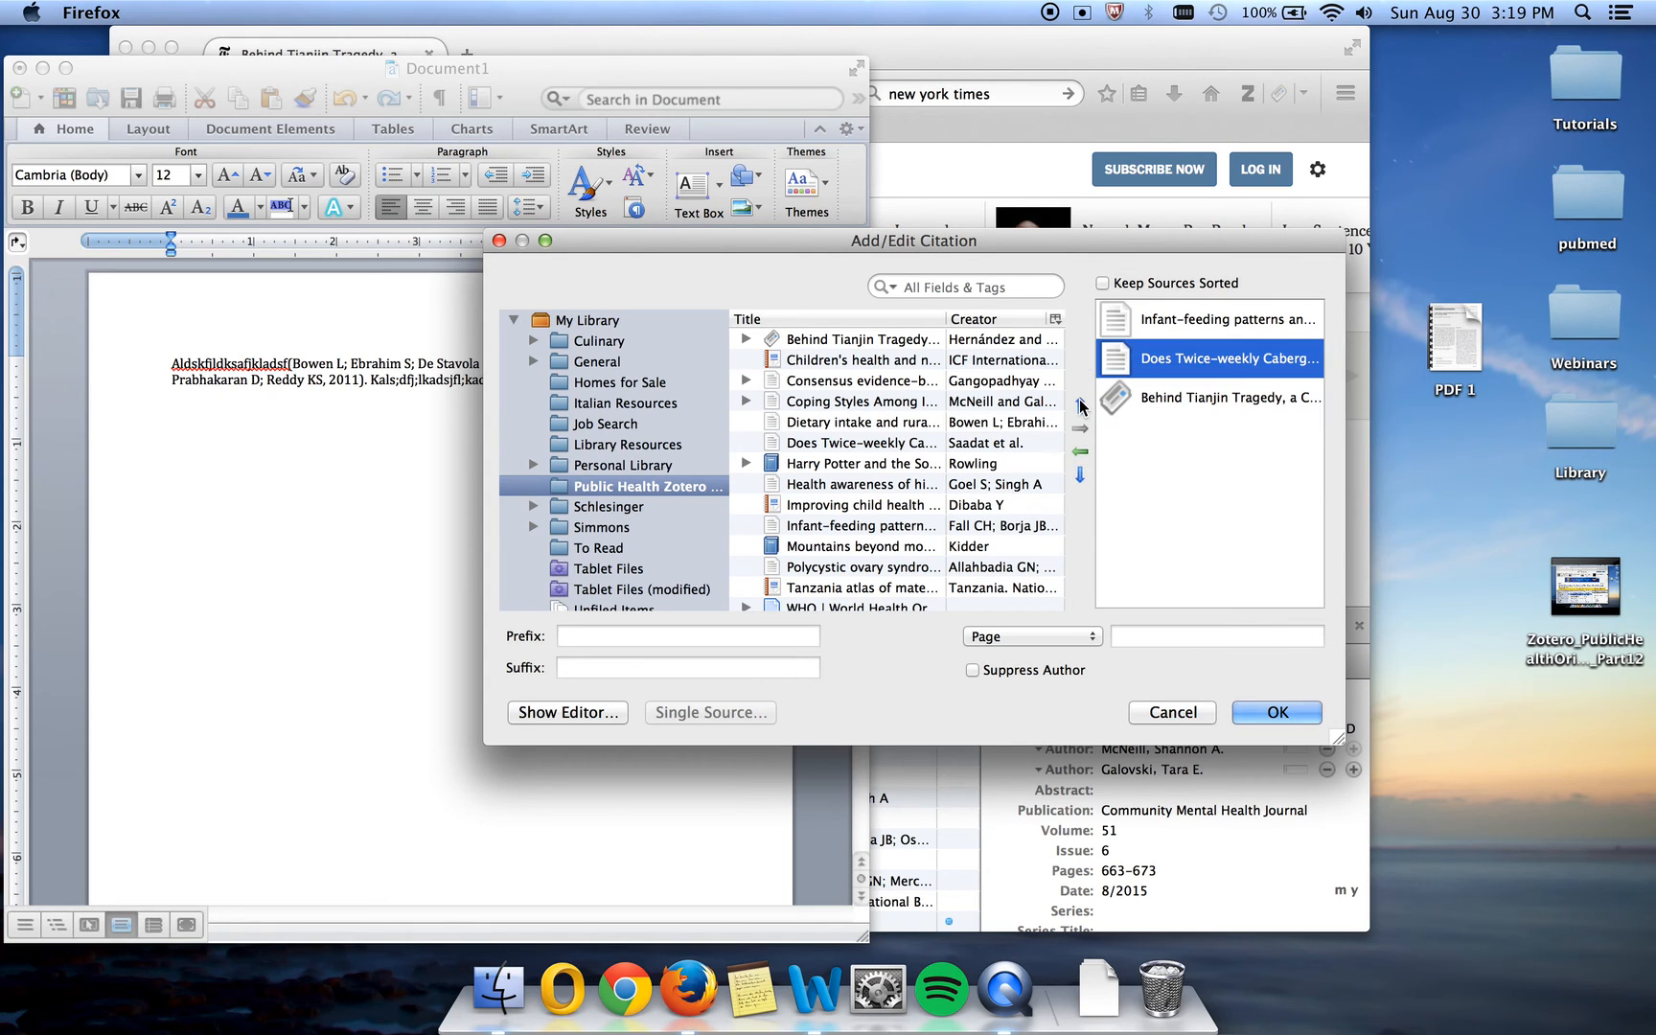
click(1080, 406)
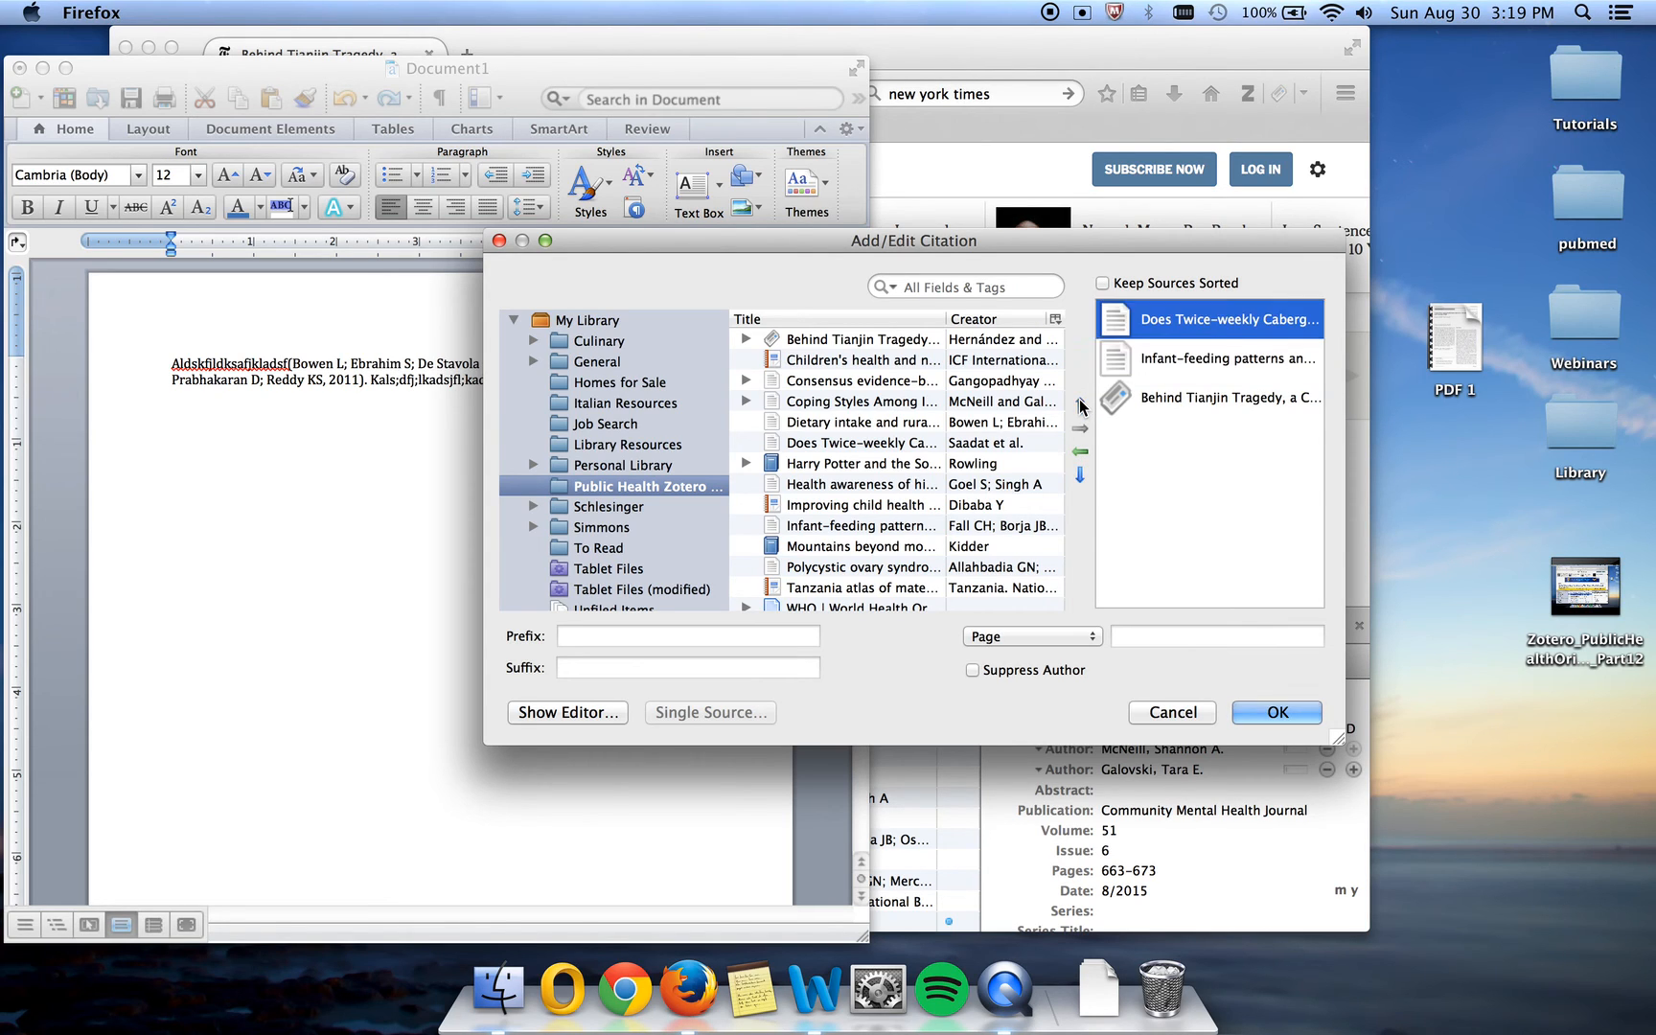
click(1278, 713)
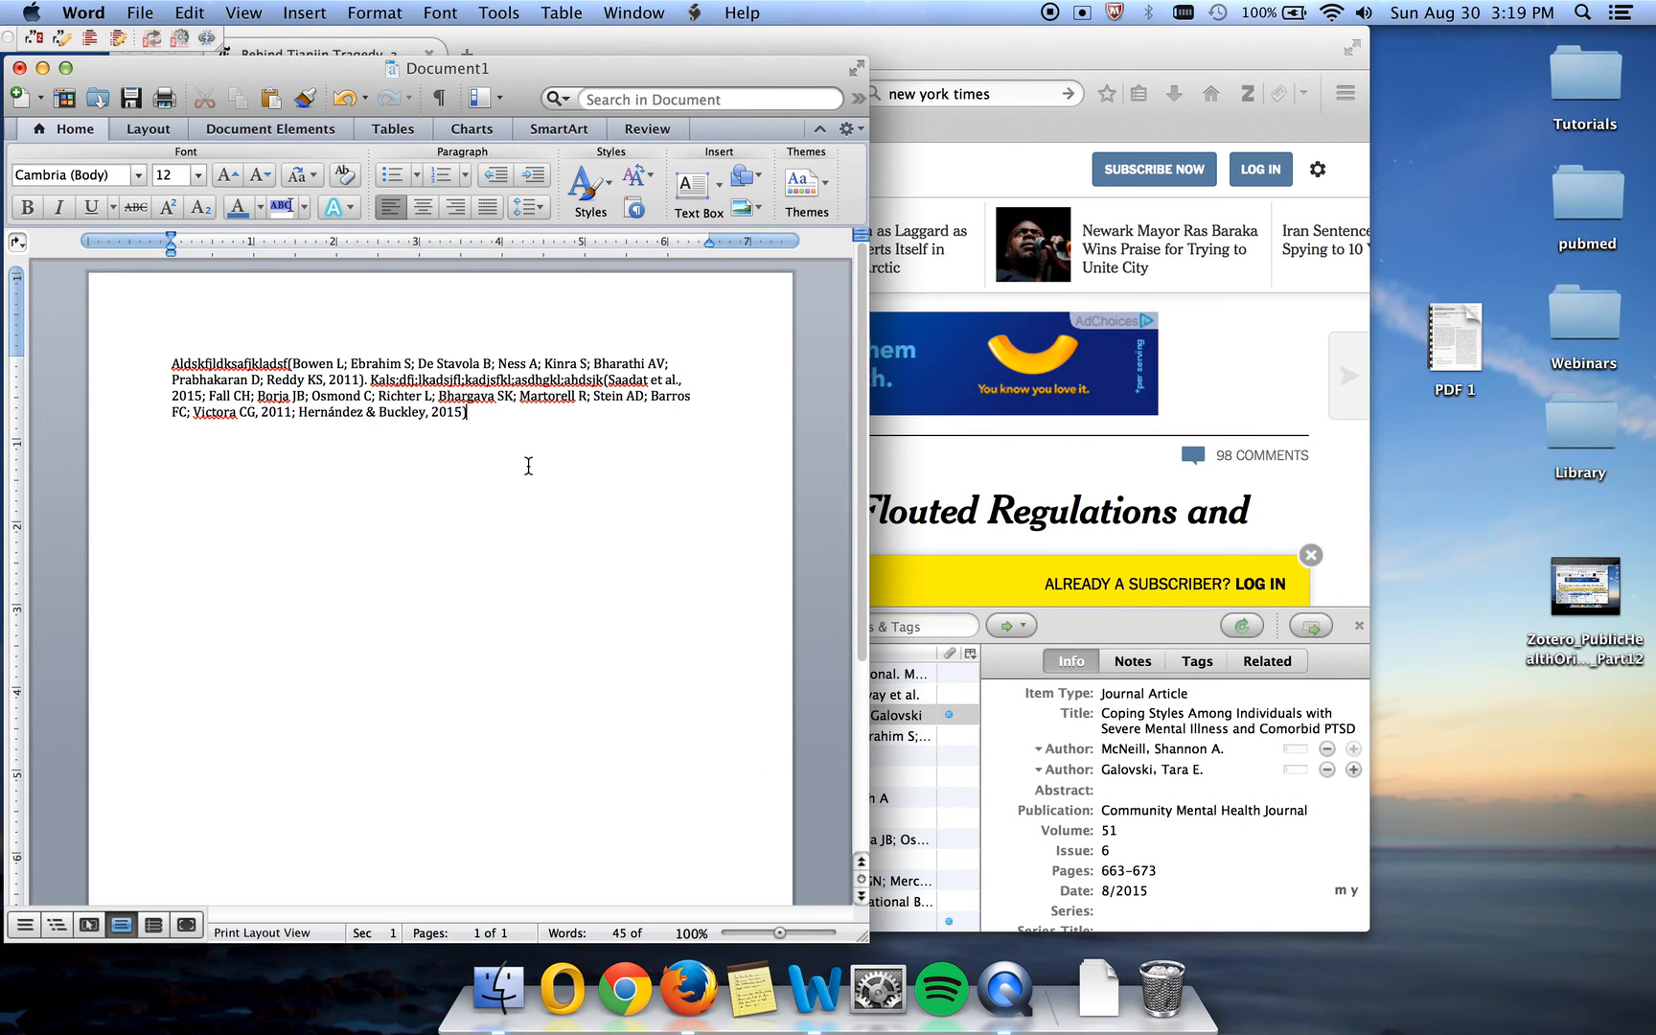
End the paragraph with a period and insert a Zotero bibliography of the four sources below it.
text(.)
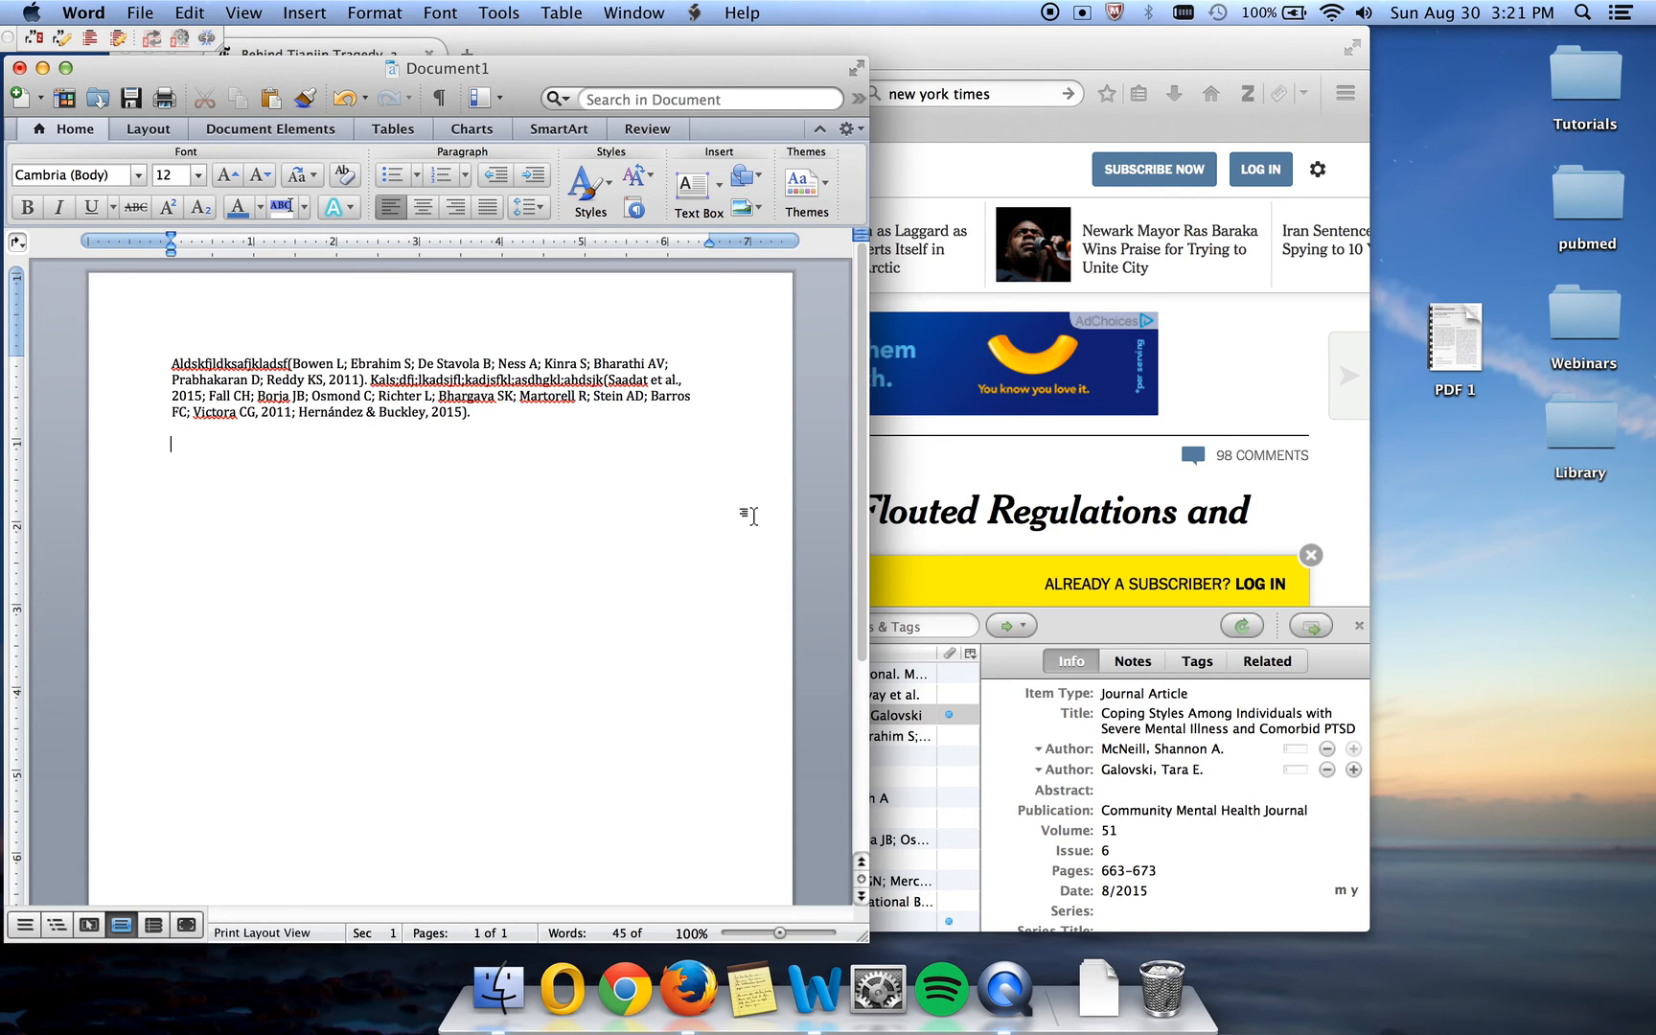
click(524, 422)
key(Return)
key(Return)
click(90, 41)
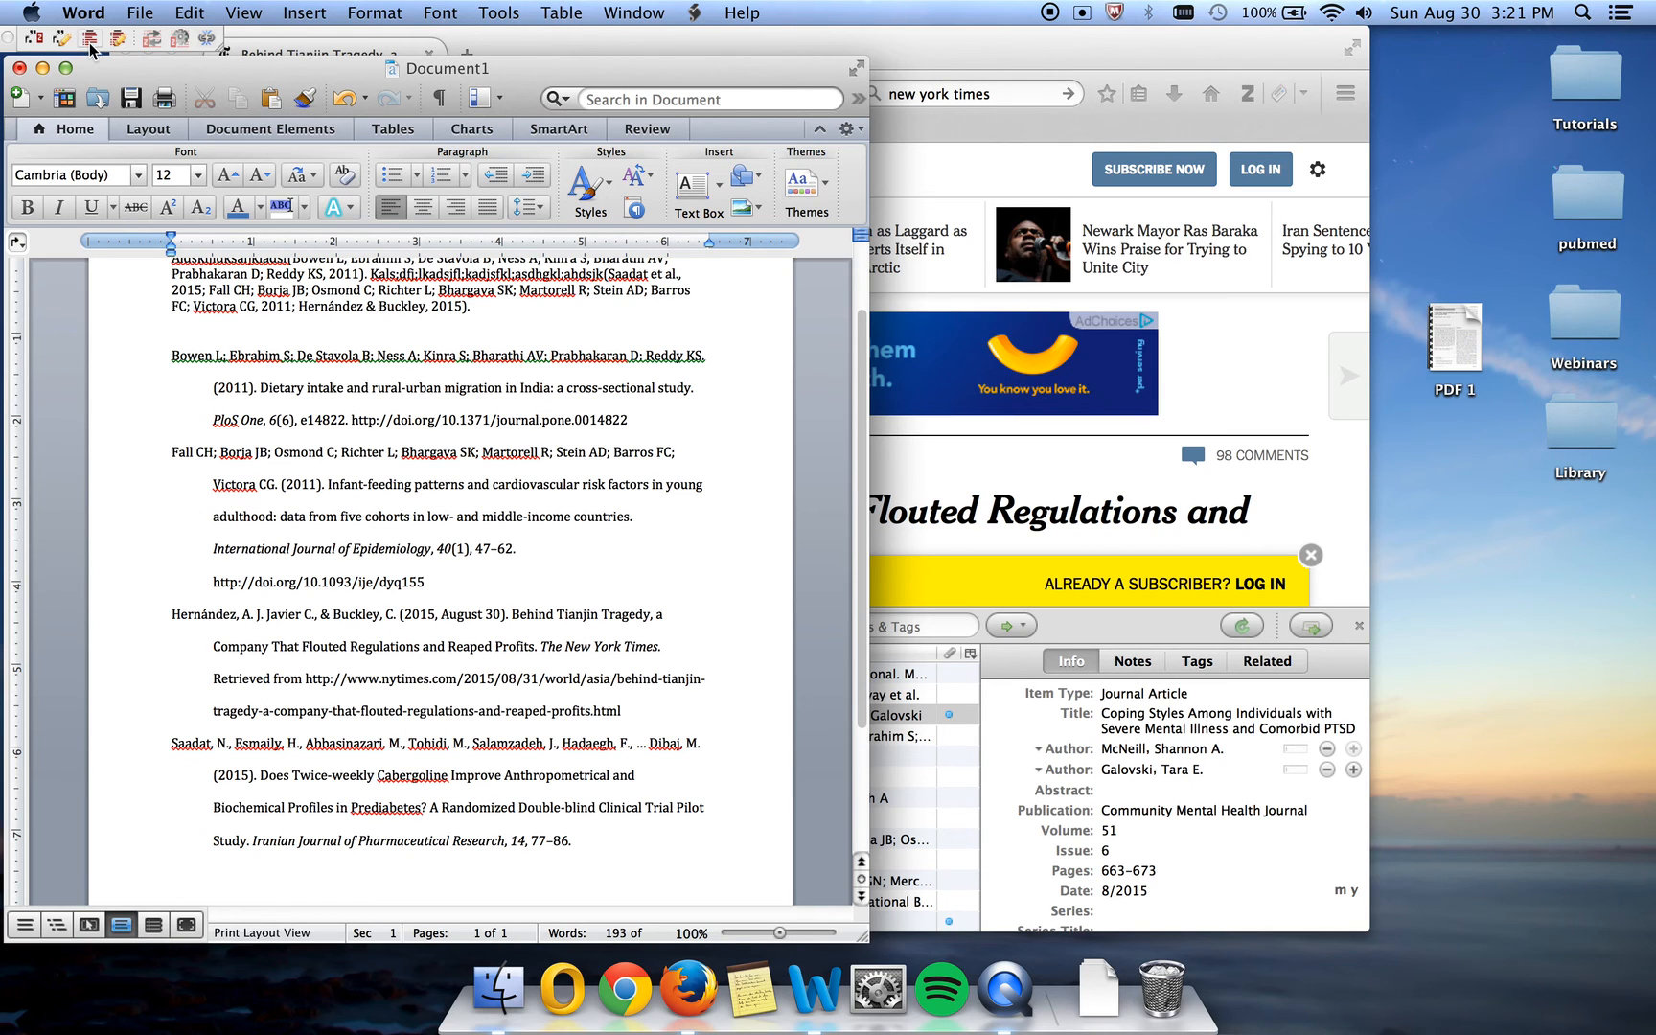
scroll(422, 395, up, 3)
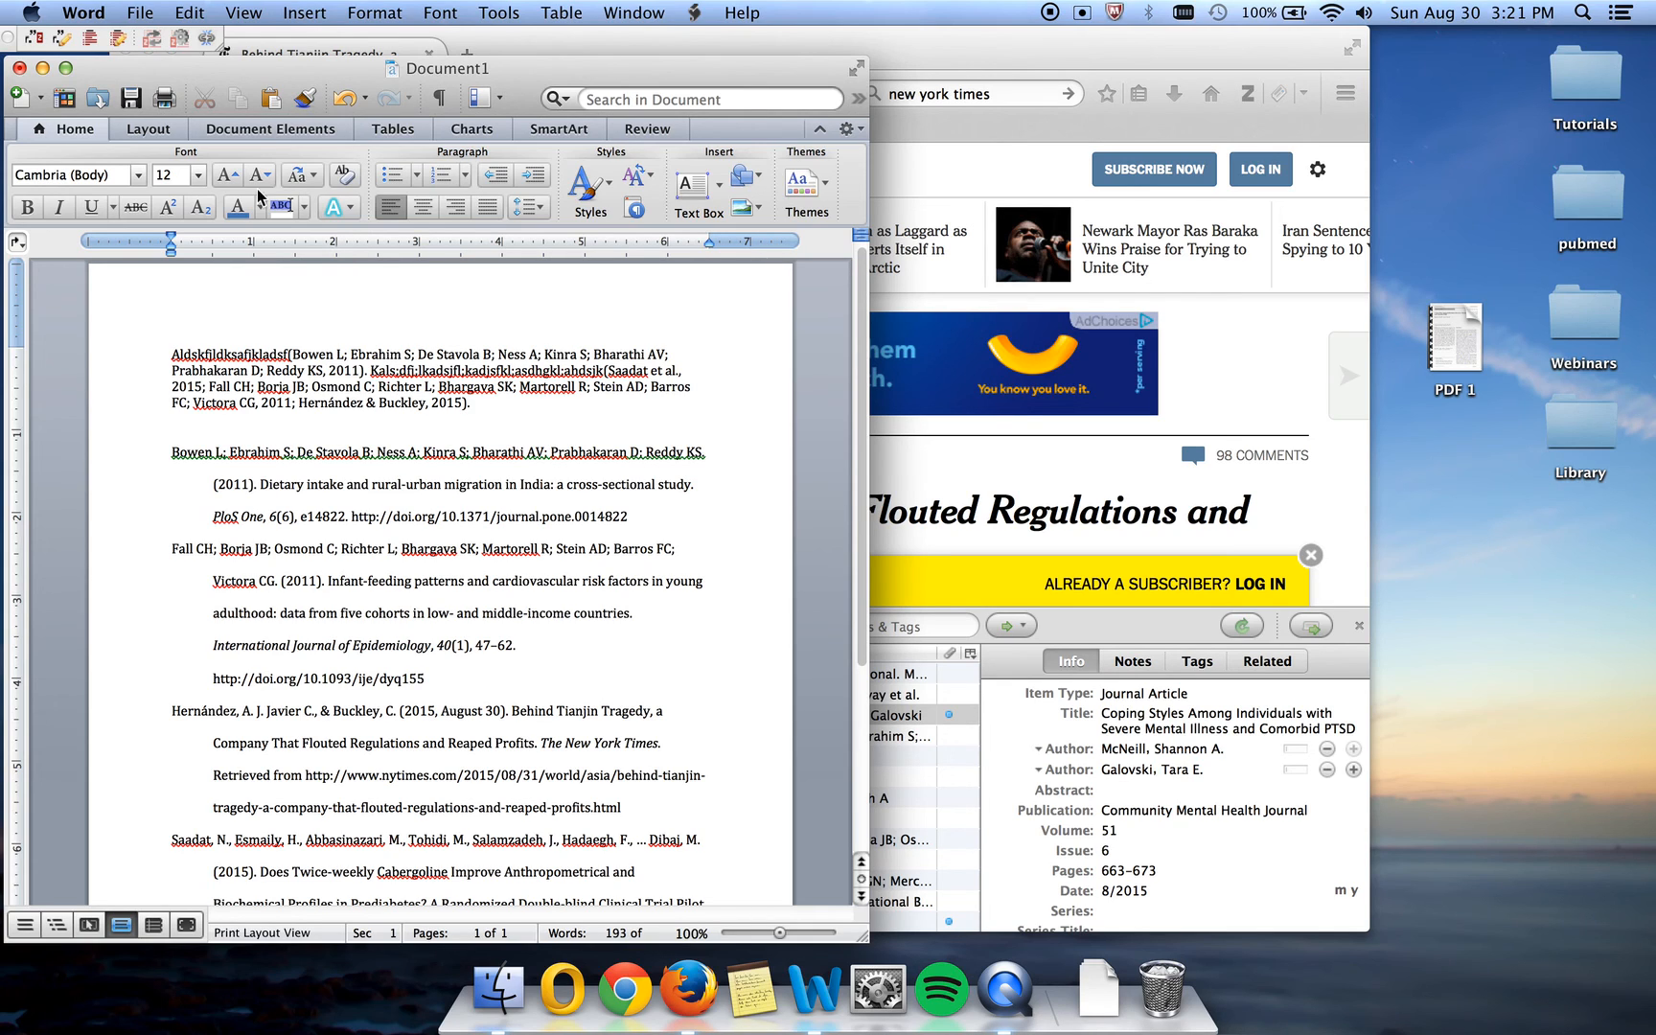
Set the document style to Chicago Manual of Style 16th edition (author-date), then recheck preferences unchanged.
click(180, 40)
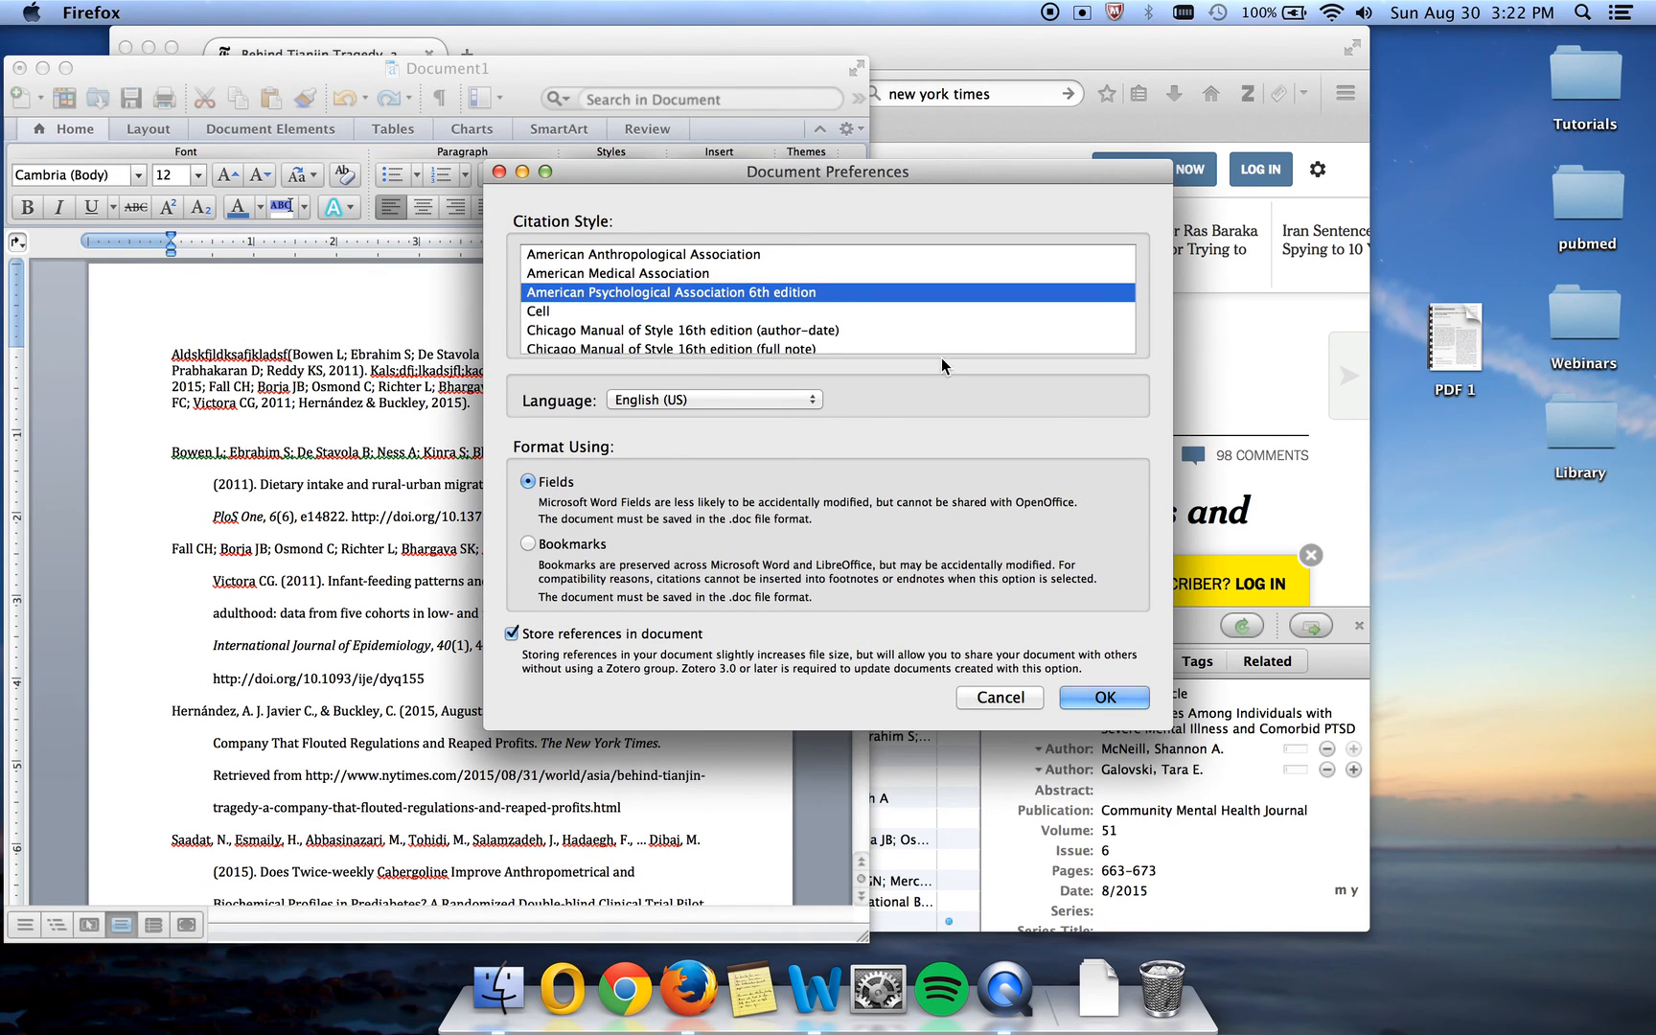
click(711, 330)
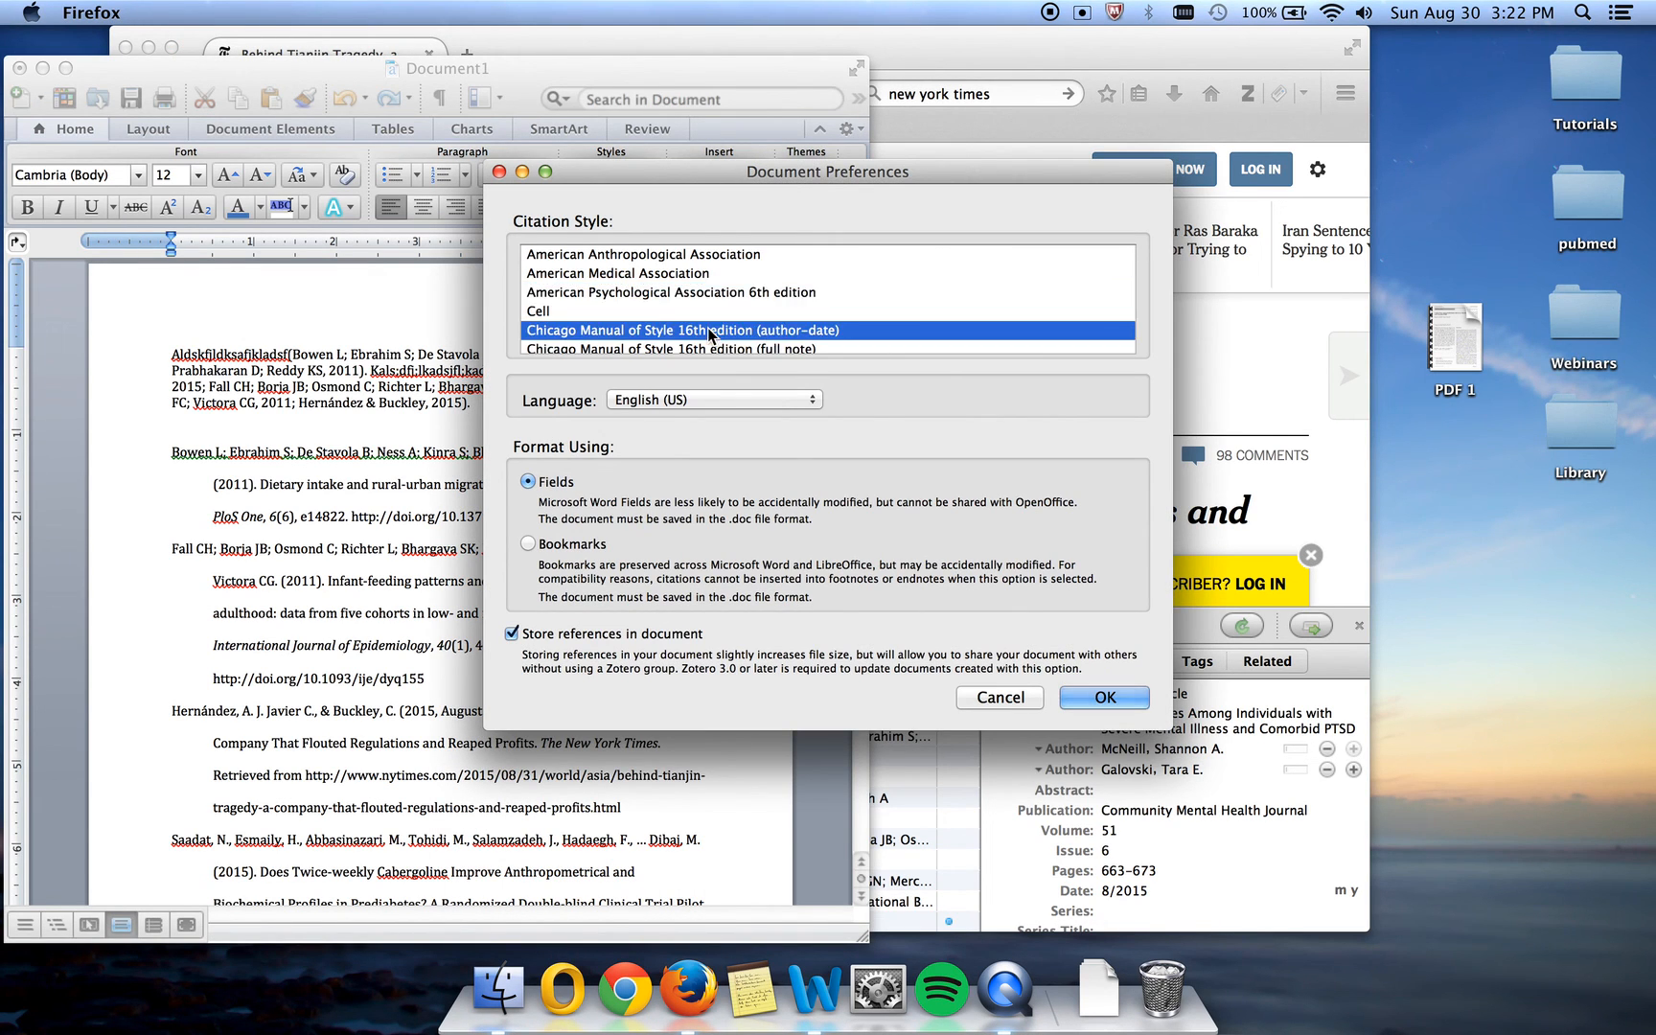
click(1112, 697)
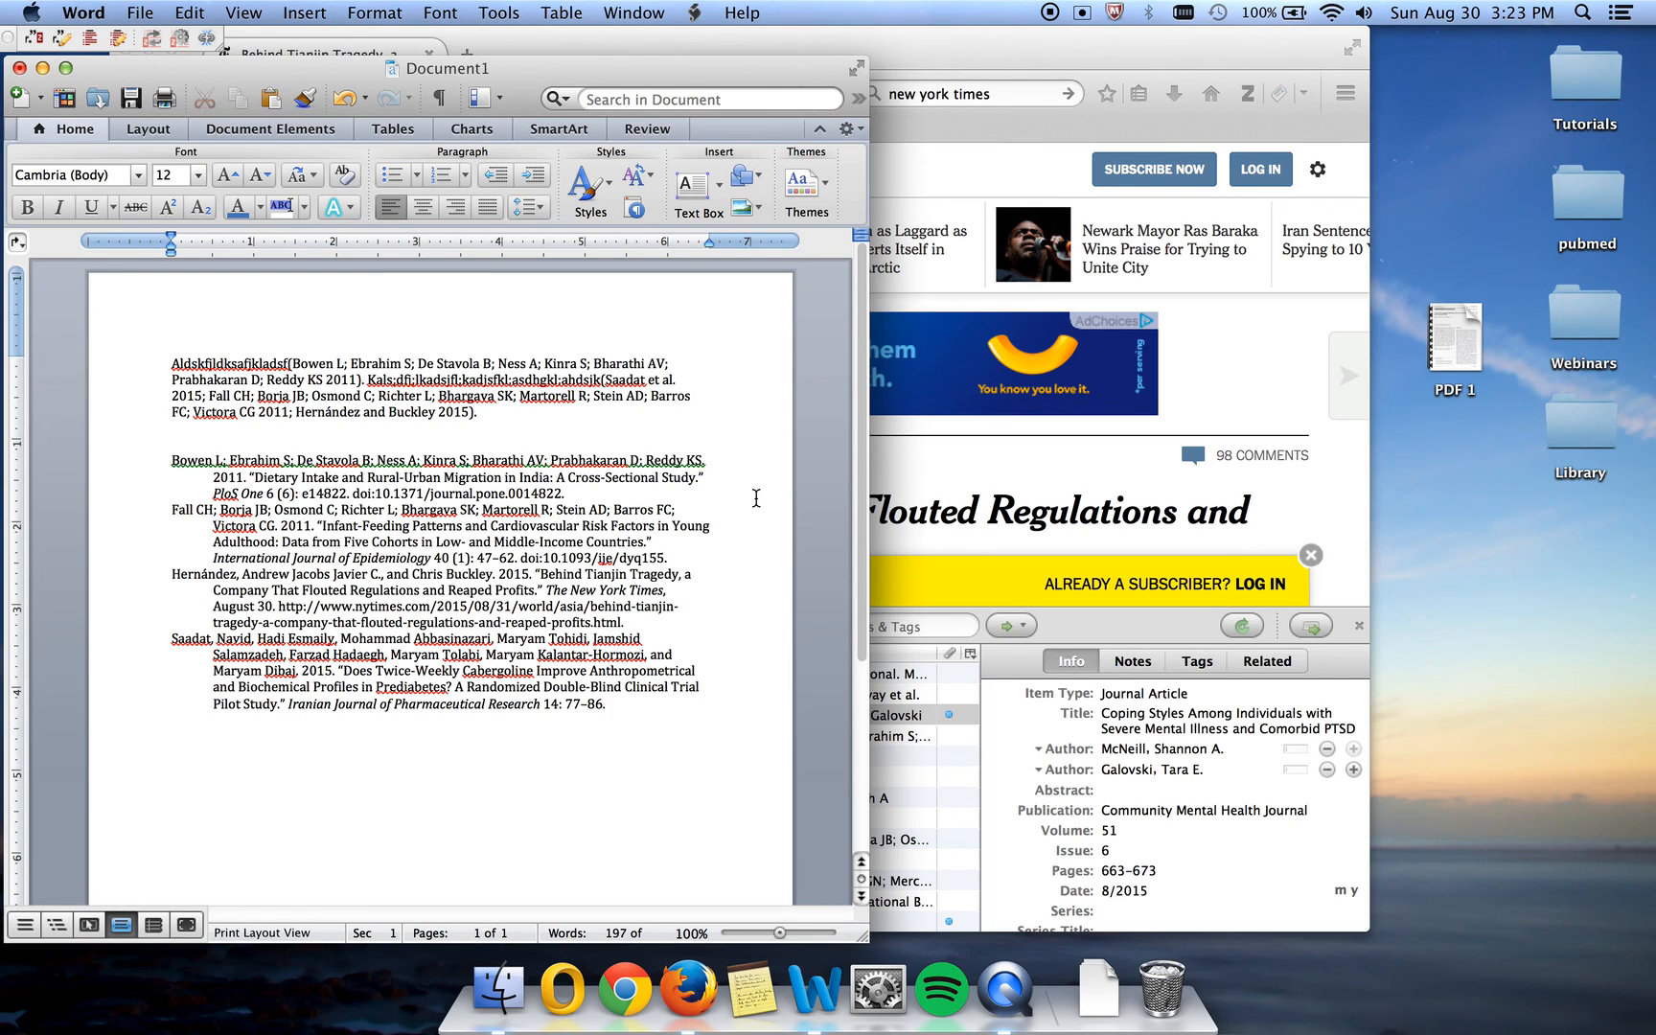
click(182, 42)
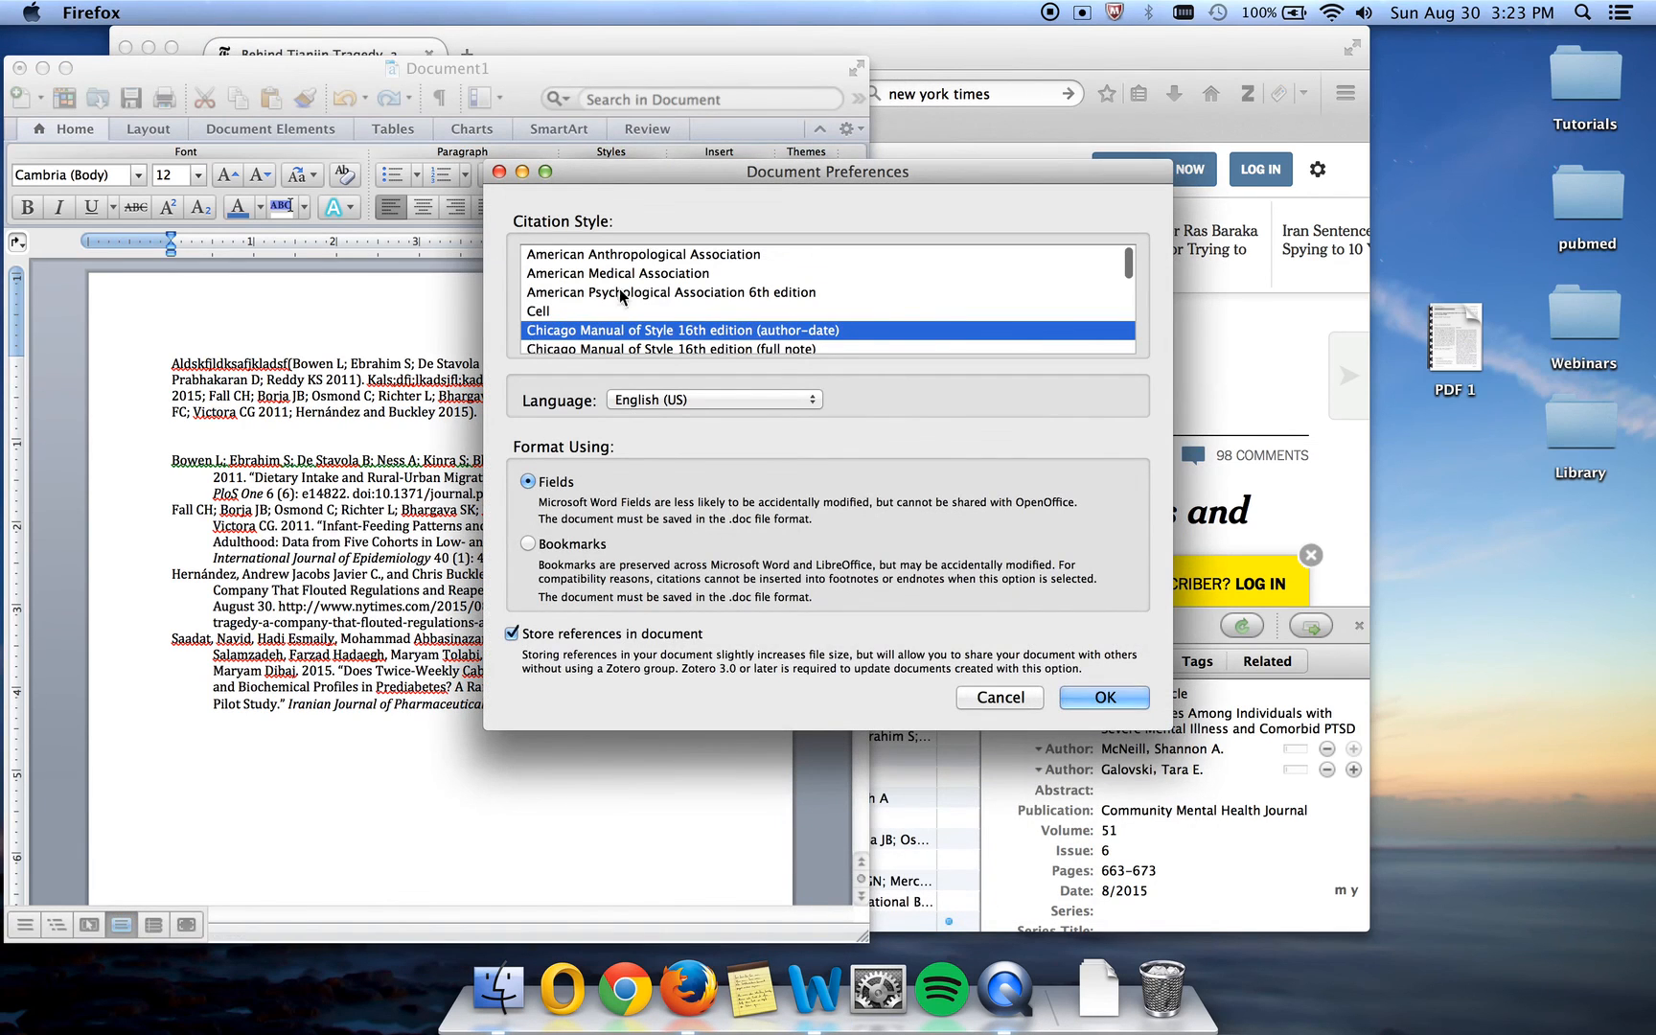
click(1000, 698)
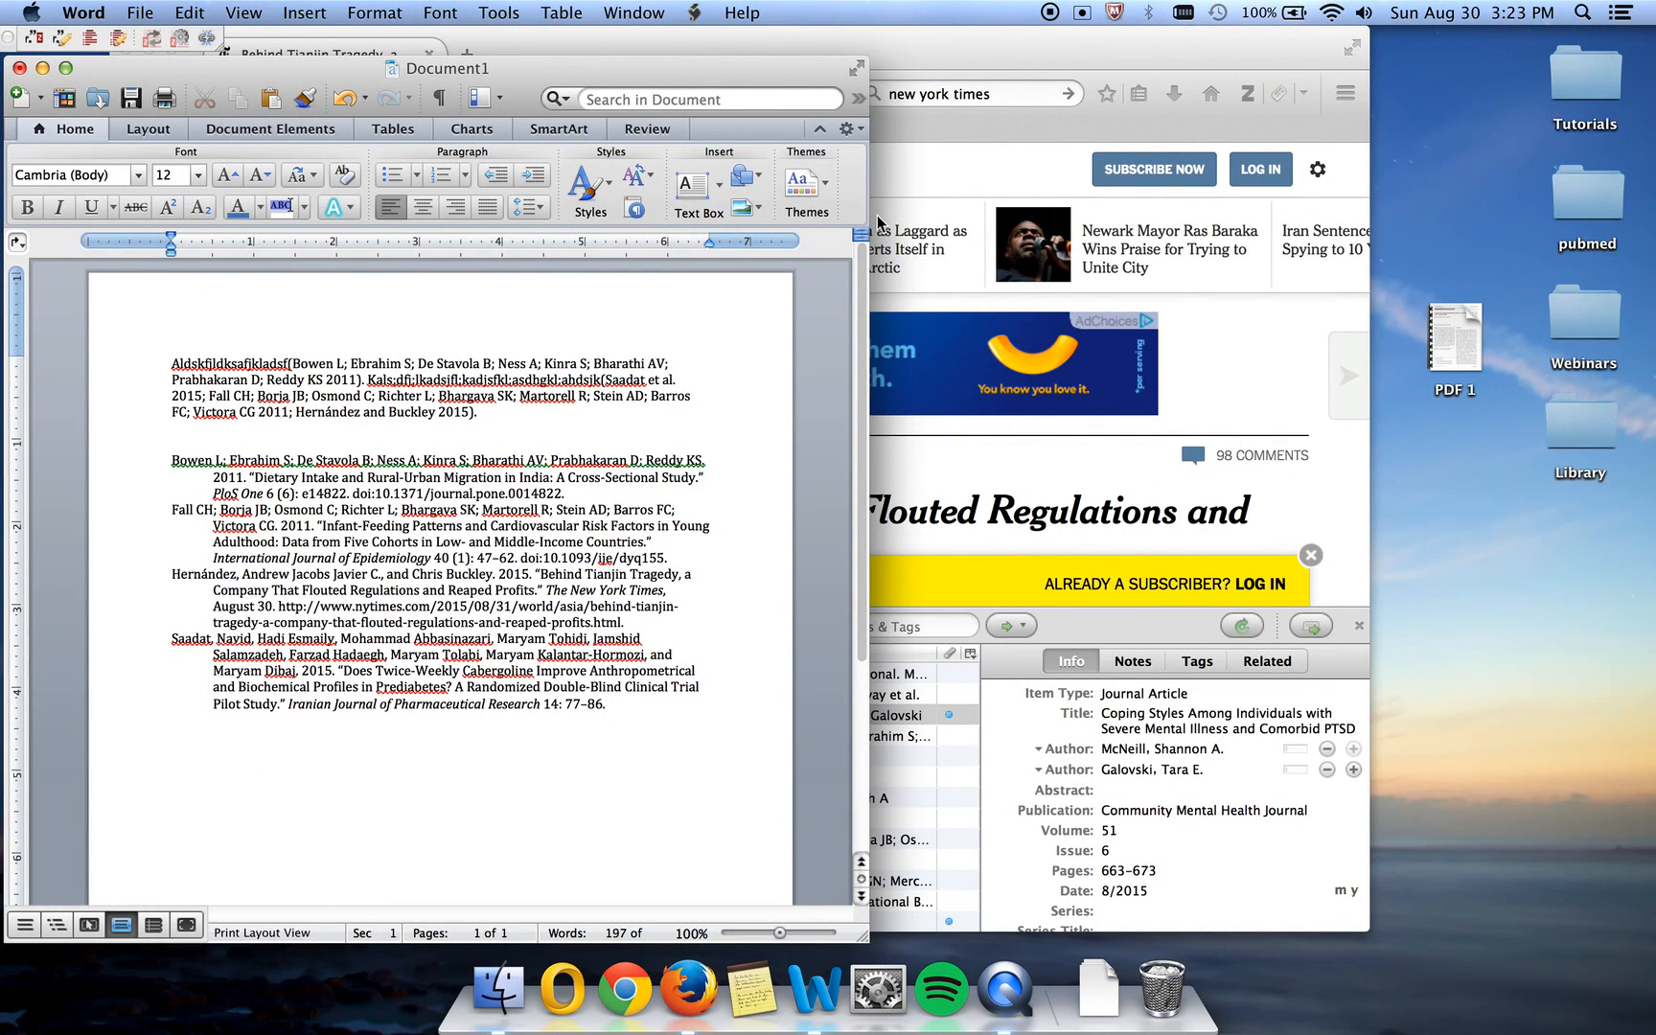
Search the web for 'zotero style repository' and open the Zotero Style Repository page.
click(944, 94)
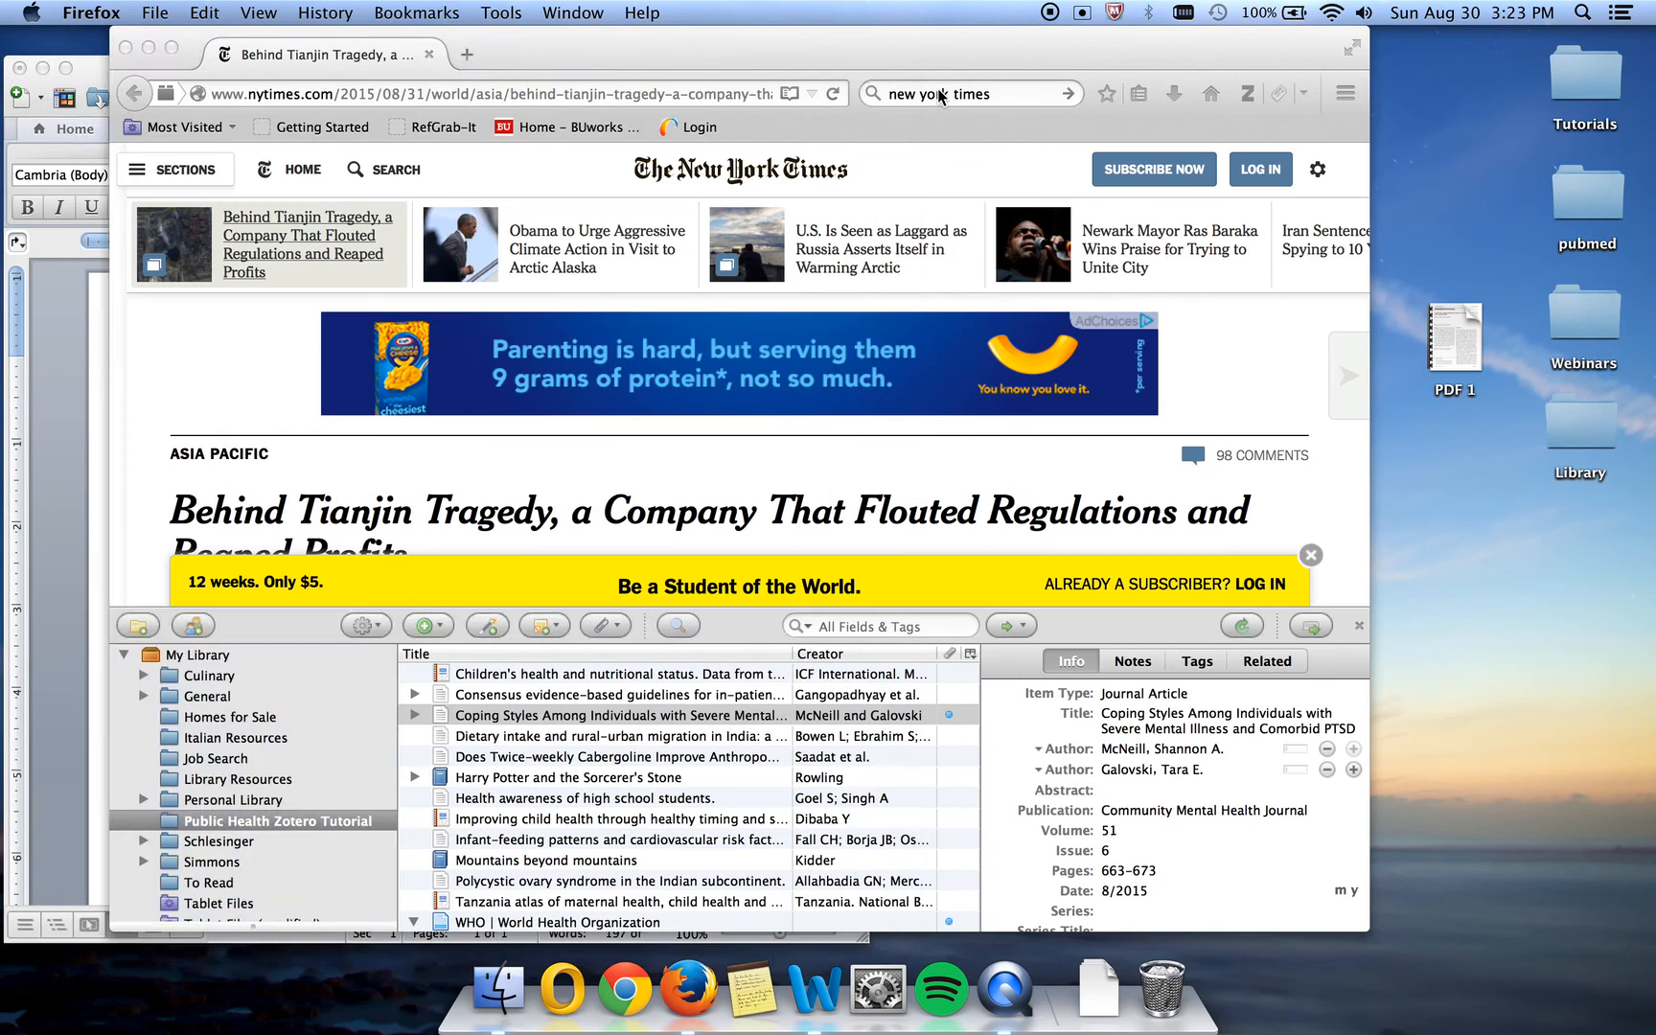
key(Right)
key(BackSpace)
key(BackSpace)
key(BackSpace)
key(BackSpace)
key(BackSpace)
key(BackSpace)
key(BackSpace)
key(BackSpace)
key(BackSpace)
key(BackSpace)
key(BackSpace)
key(BackSpace)
key(BackSpace)
key(BackSpace)
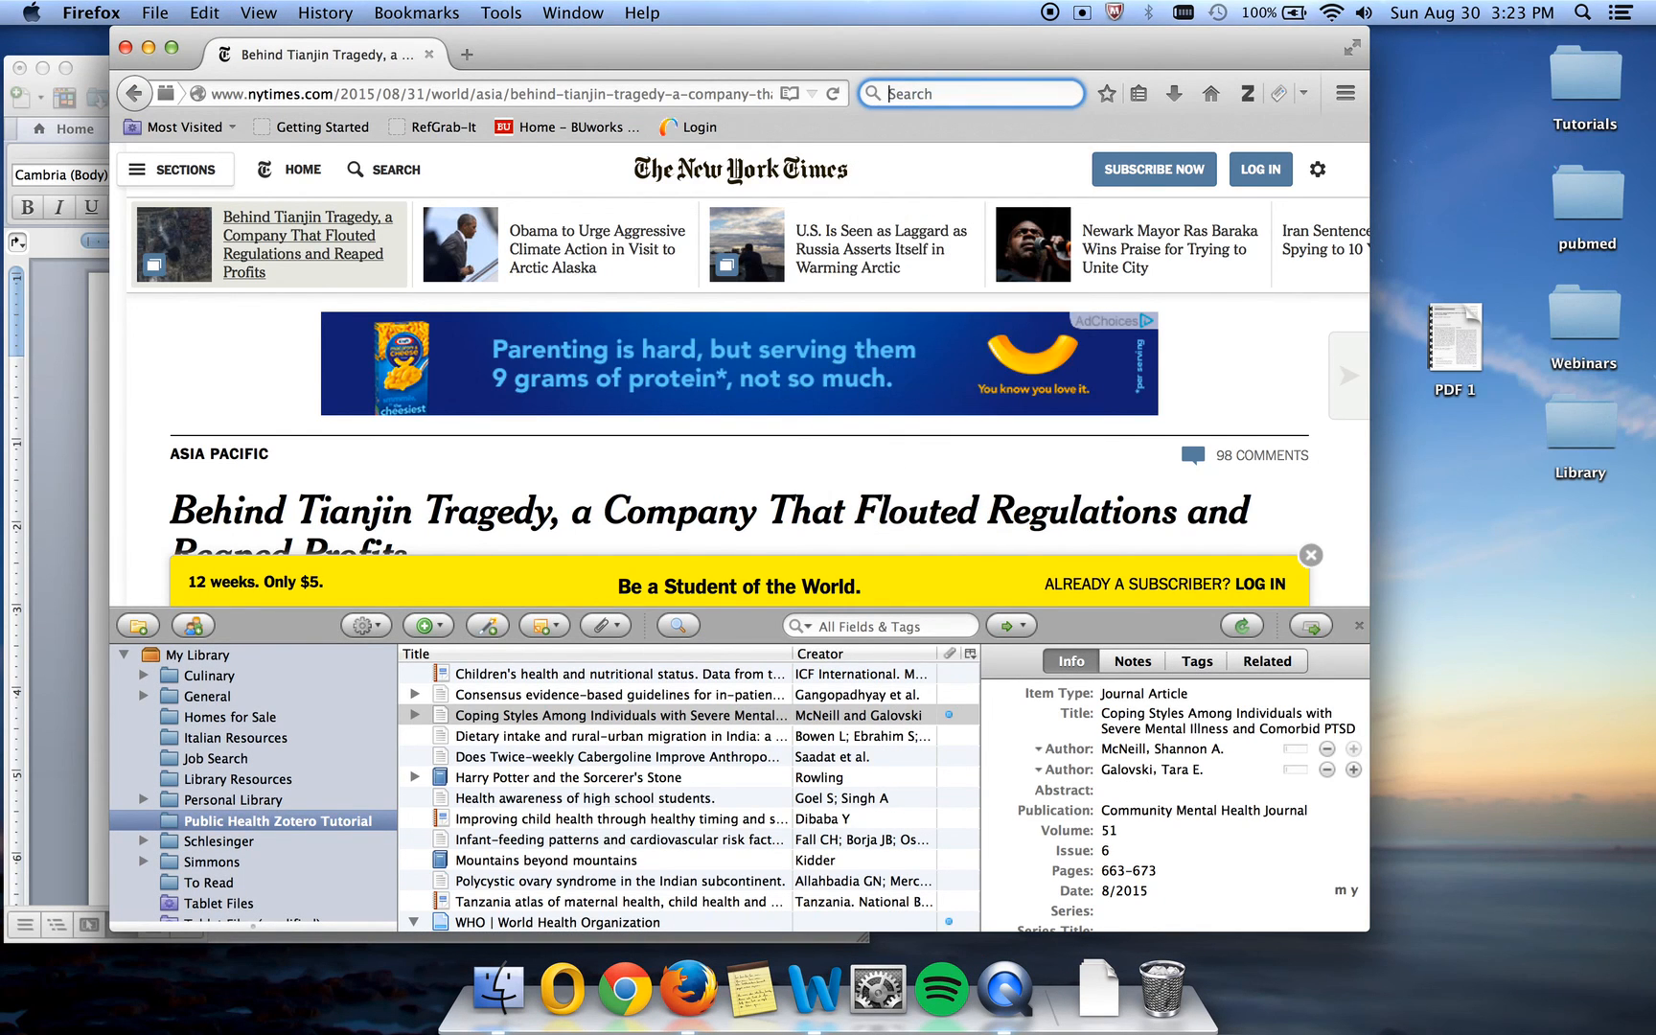
text(zotero style re)
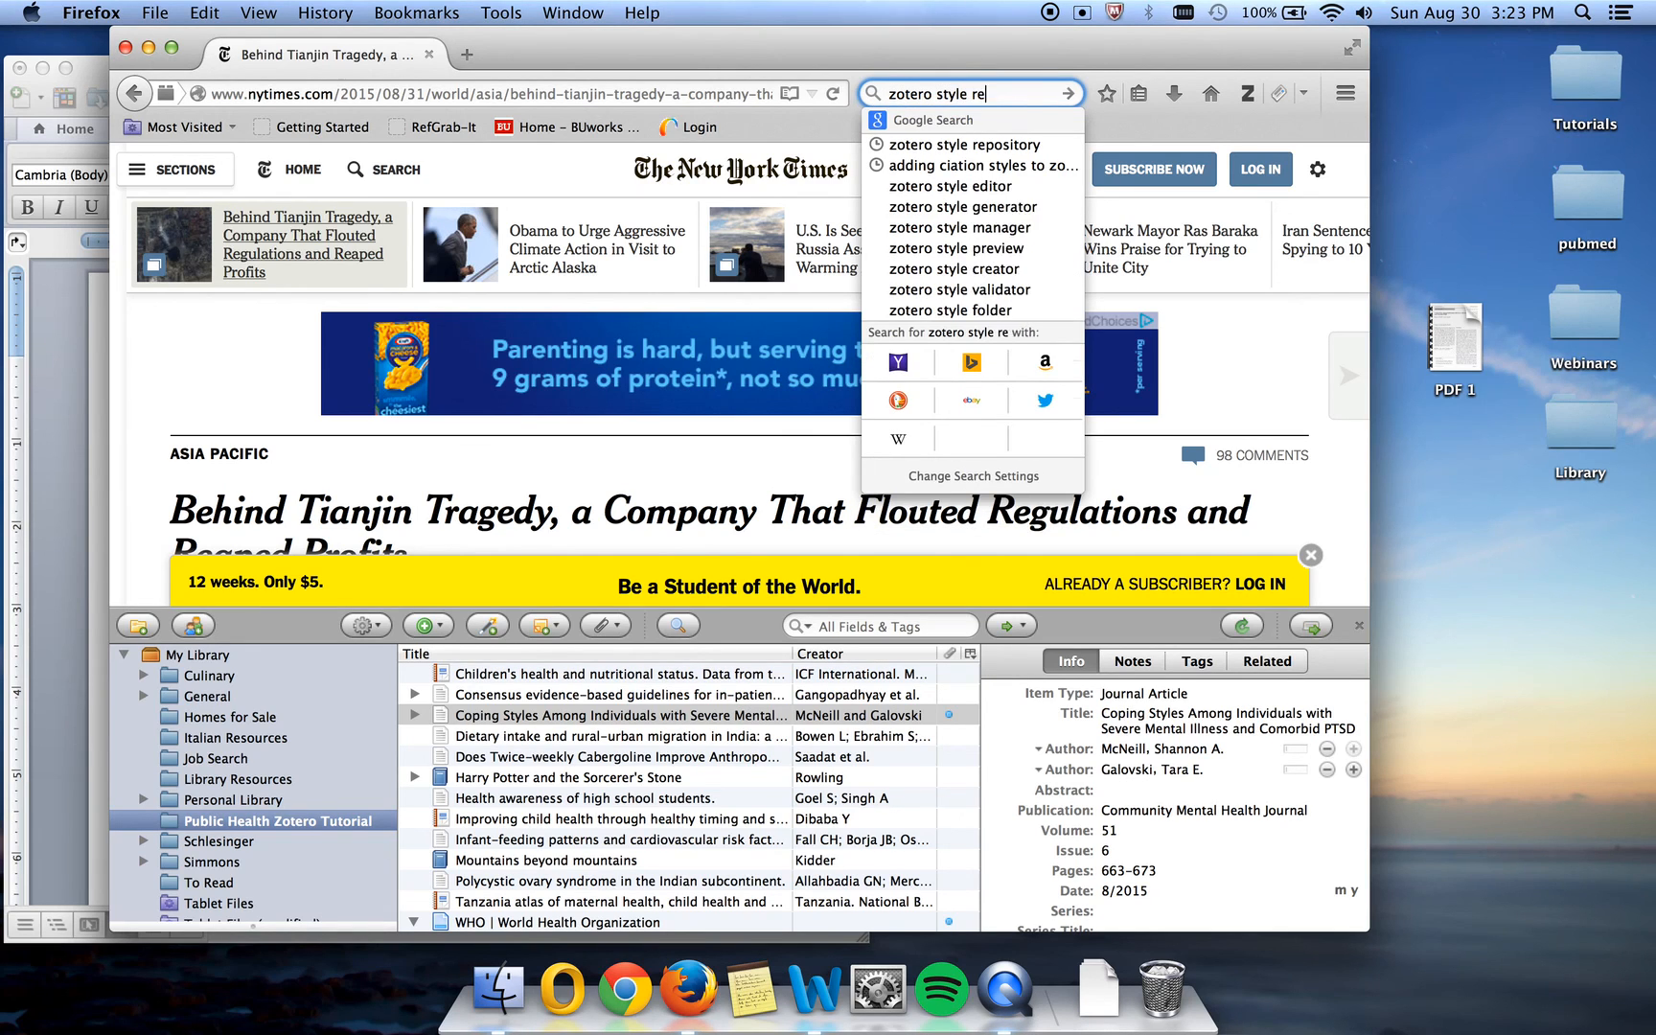
text(pository)
key(Return)
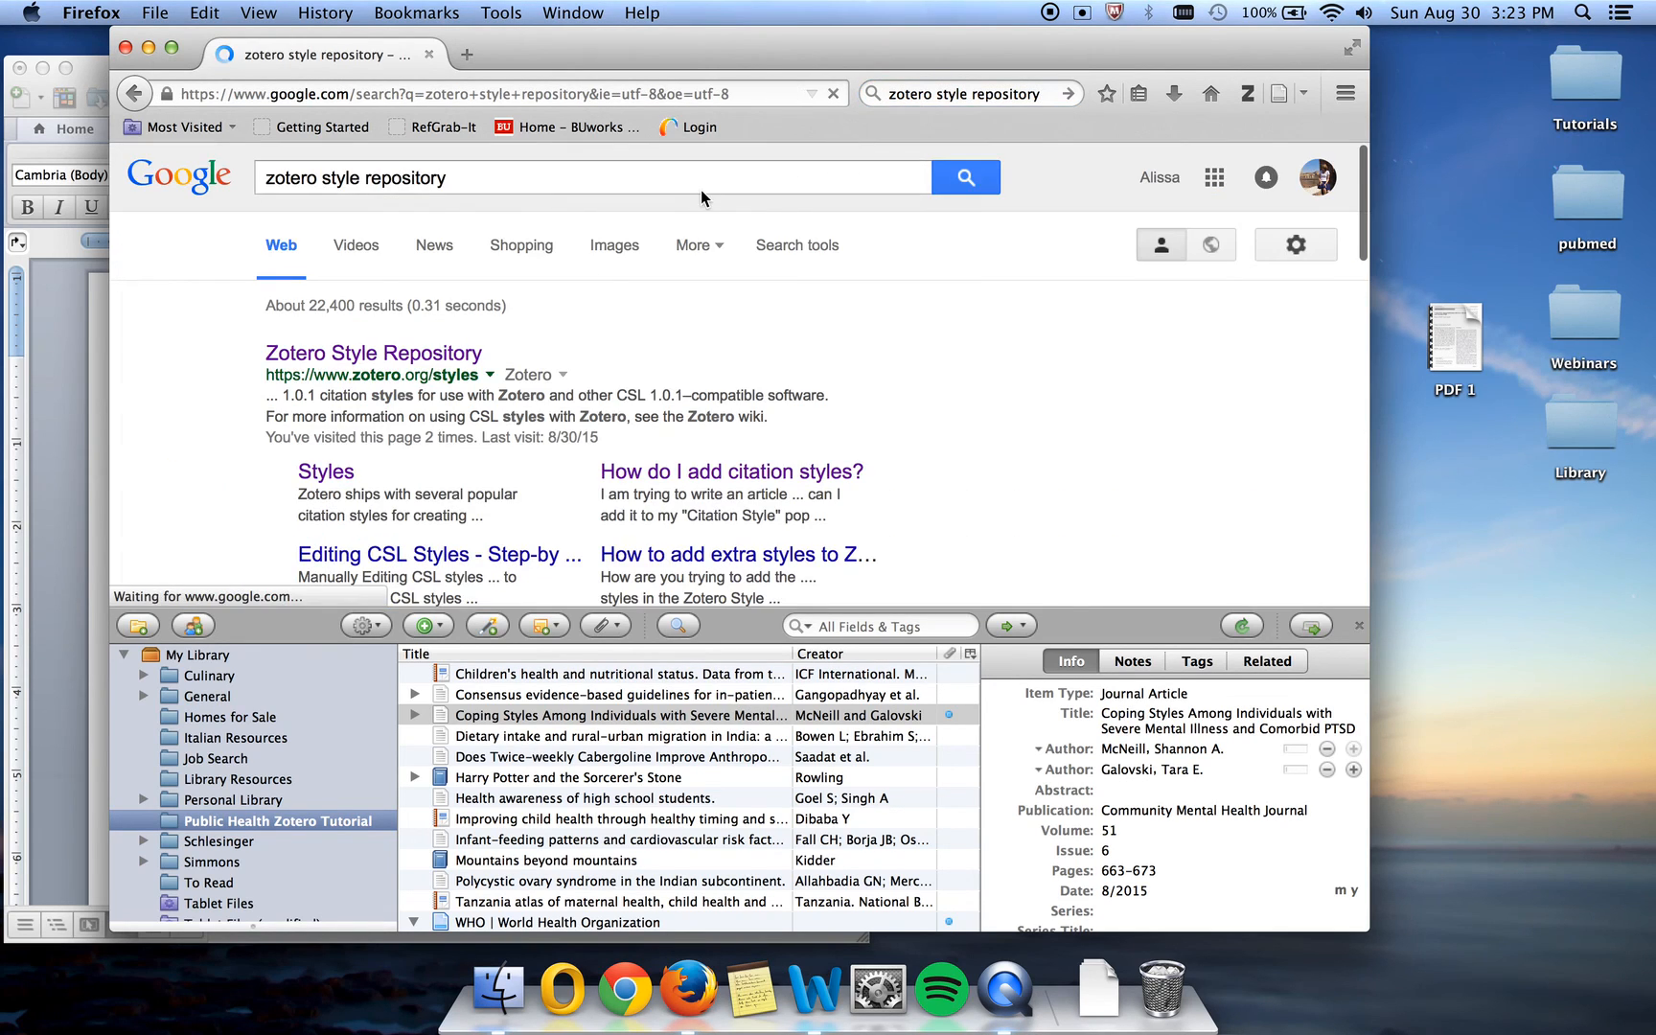
click(429, 355)
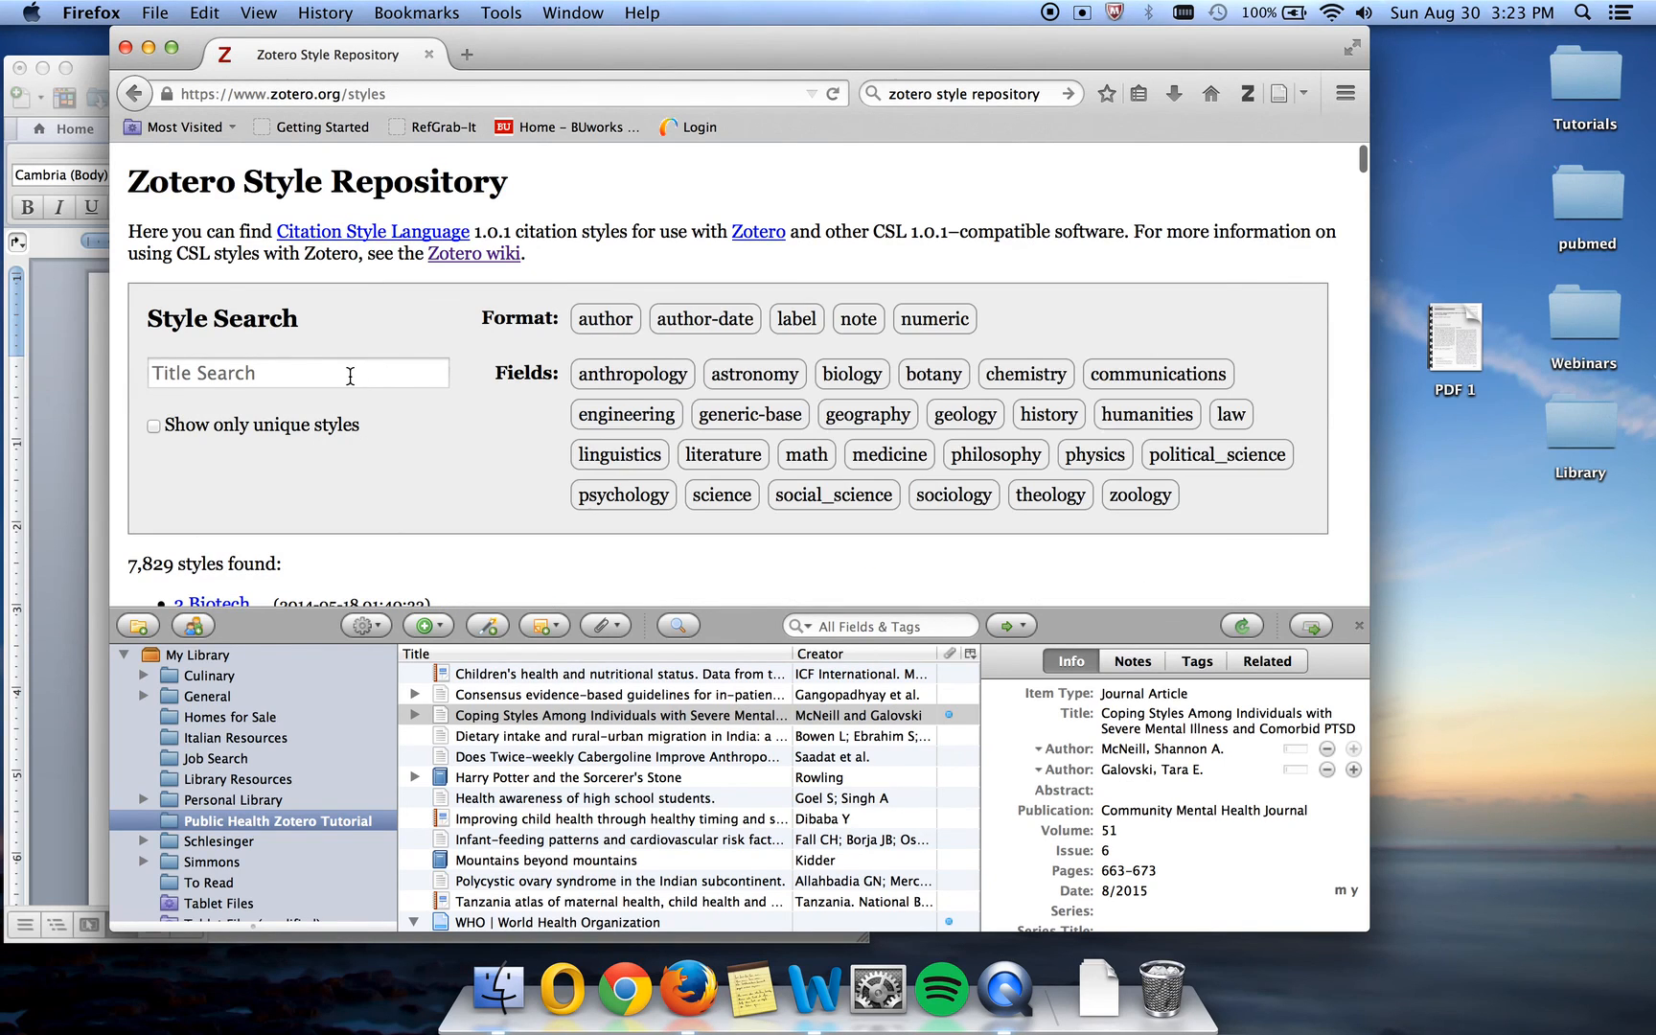
Search the repository for 'JAMA', then download and install the JAMA citation style.
click(350, 376)
text(J)
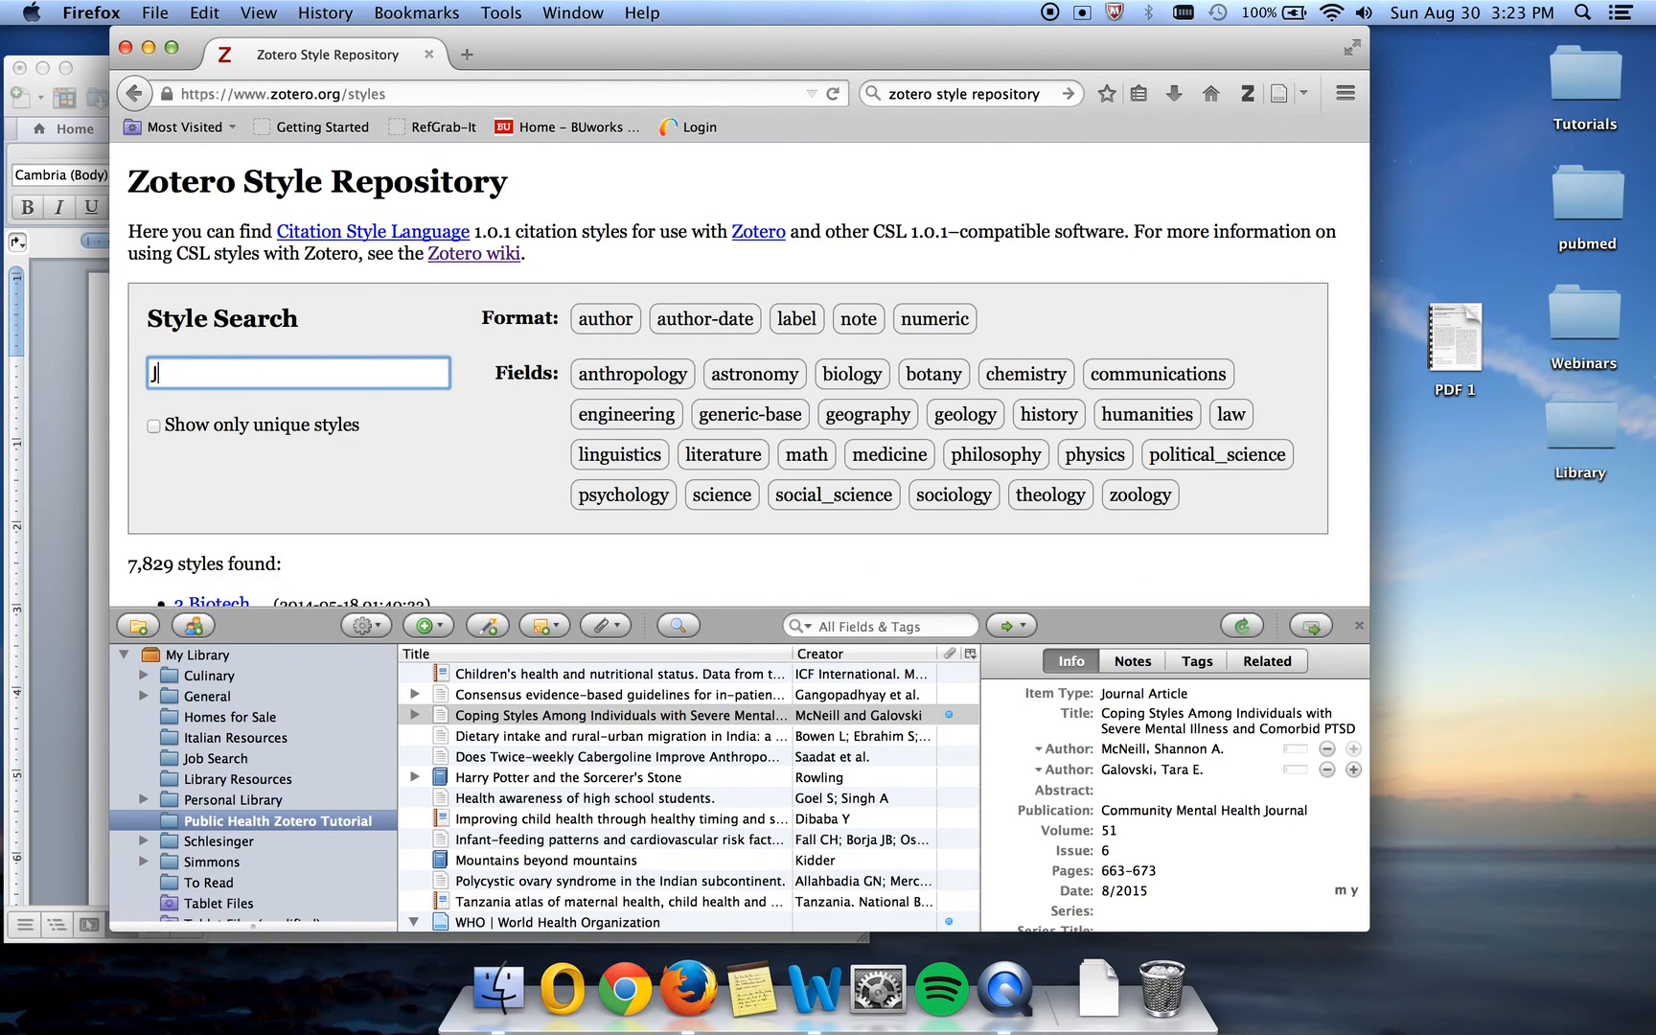
text(AMA)
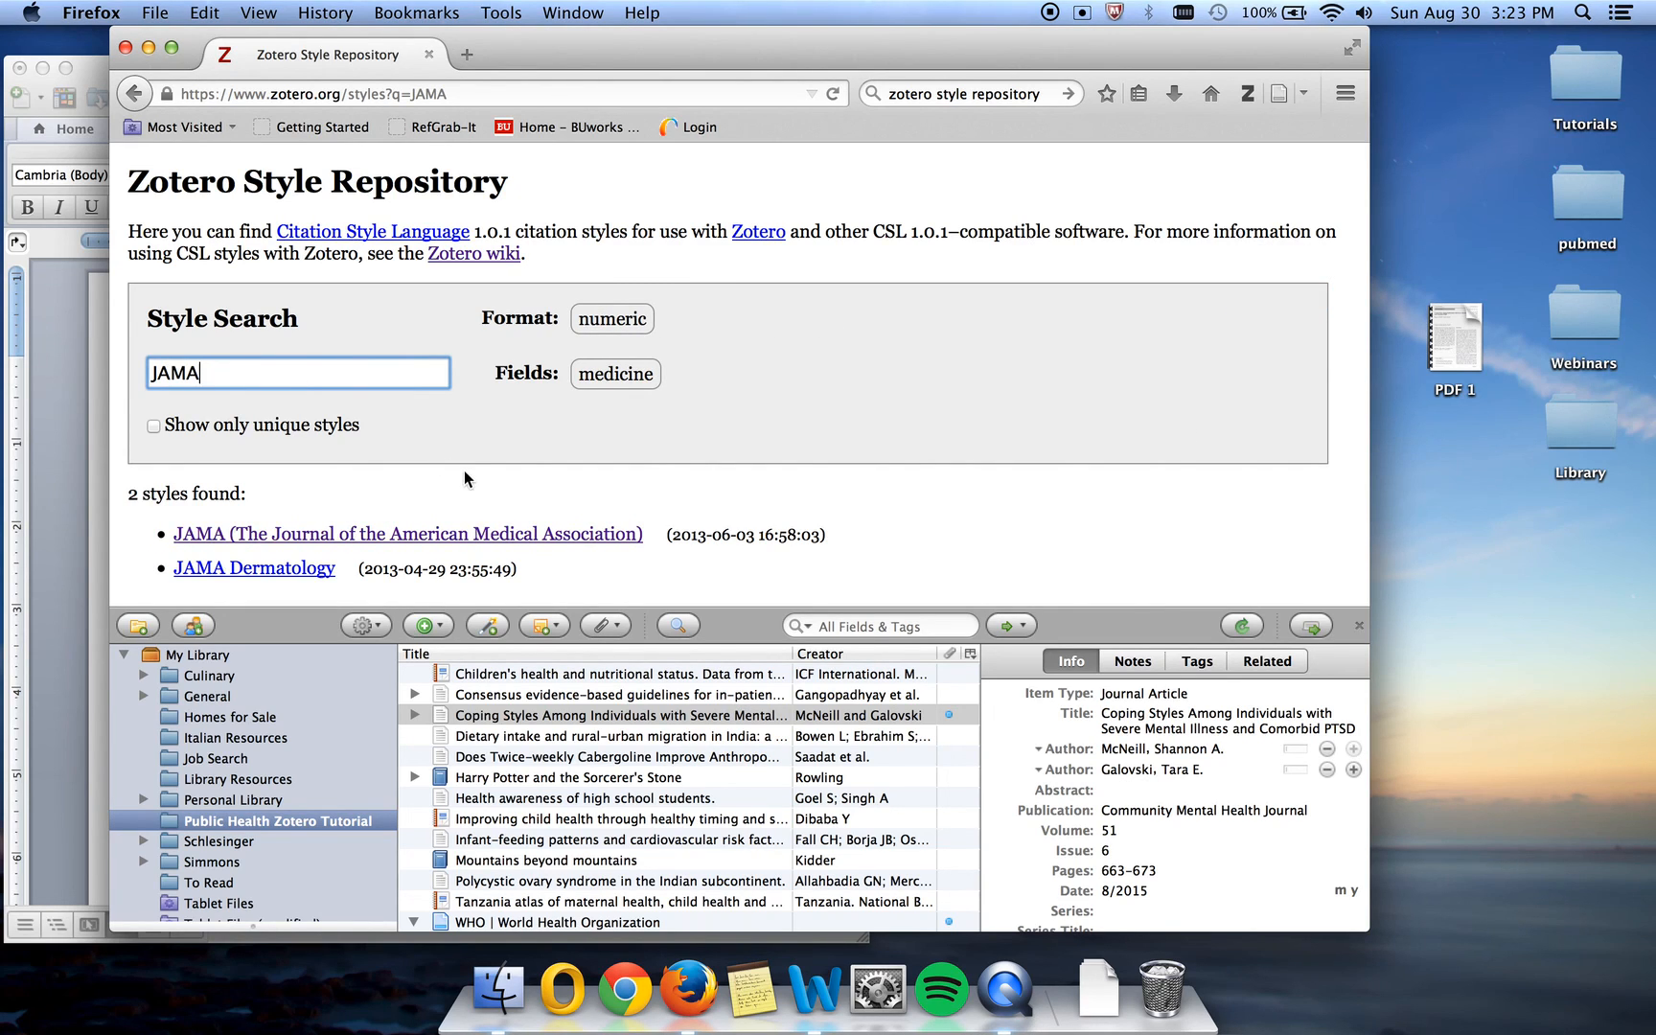
click(464, 479)
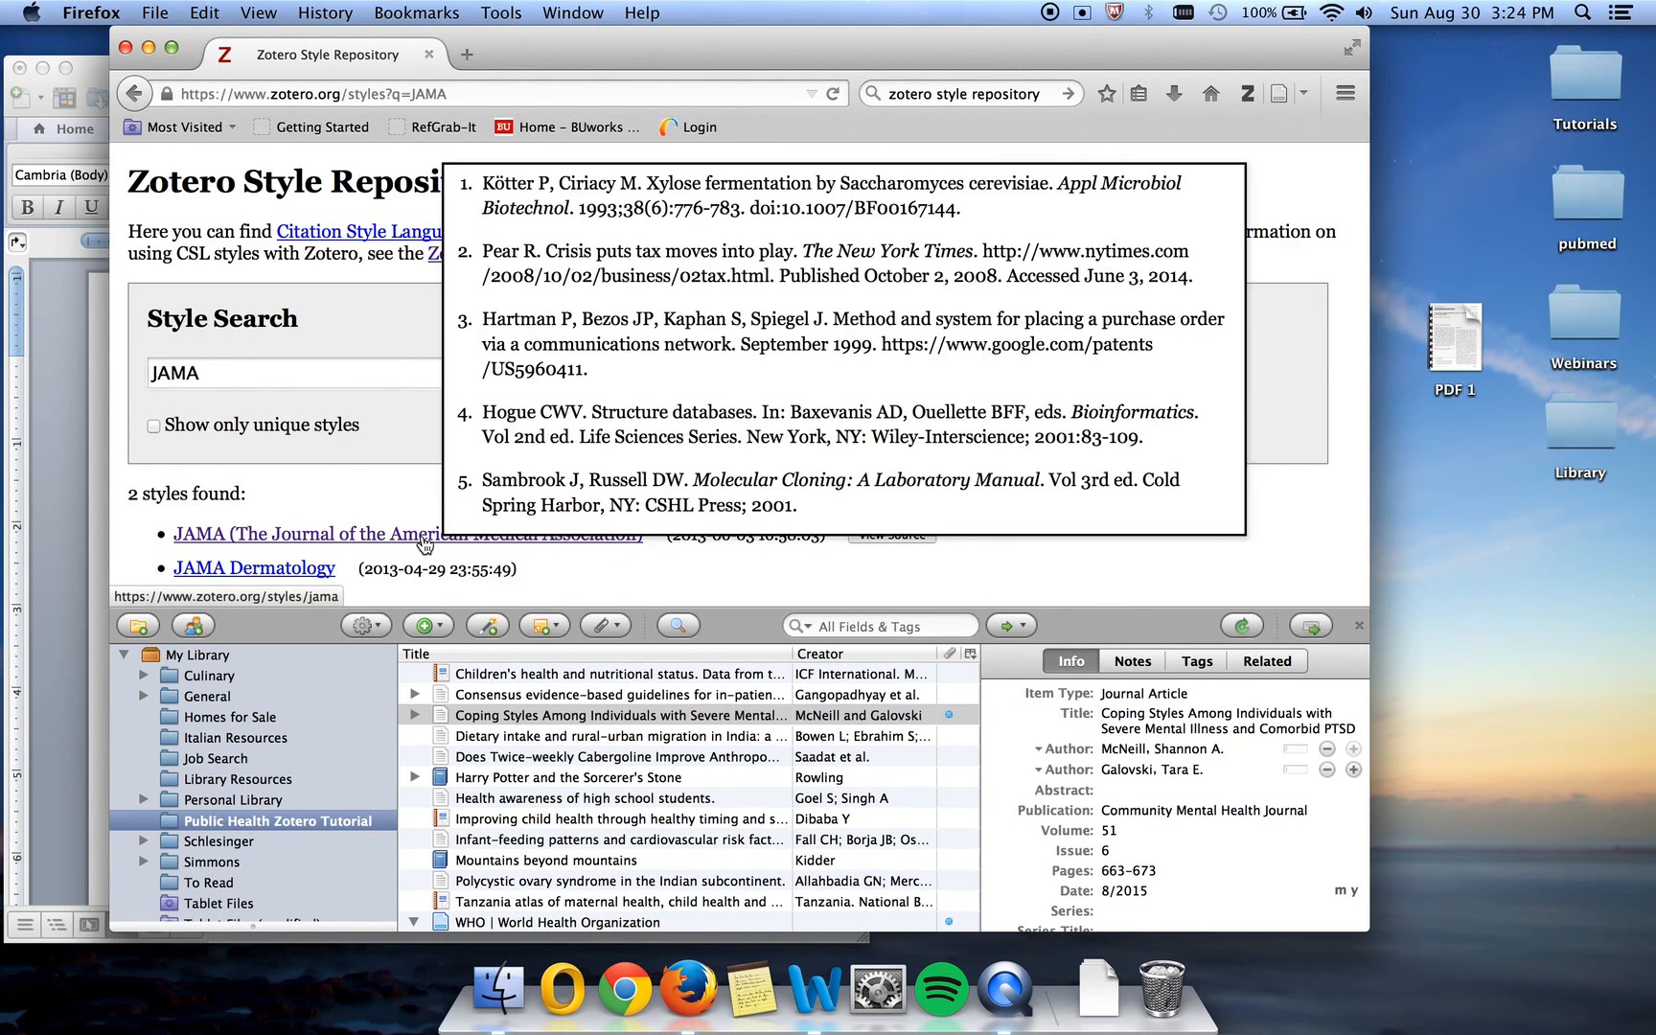
mouse_move(287, 577)
mouse_move(249, 543)
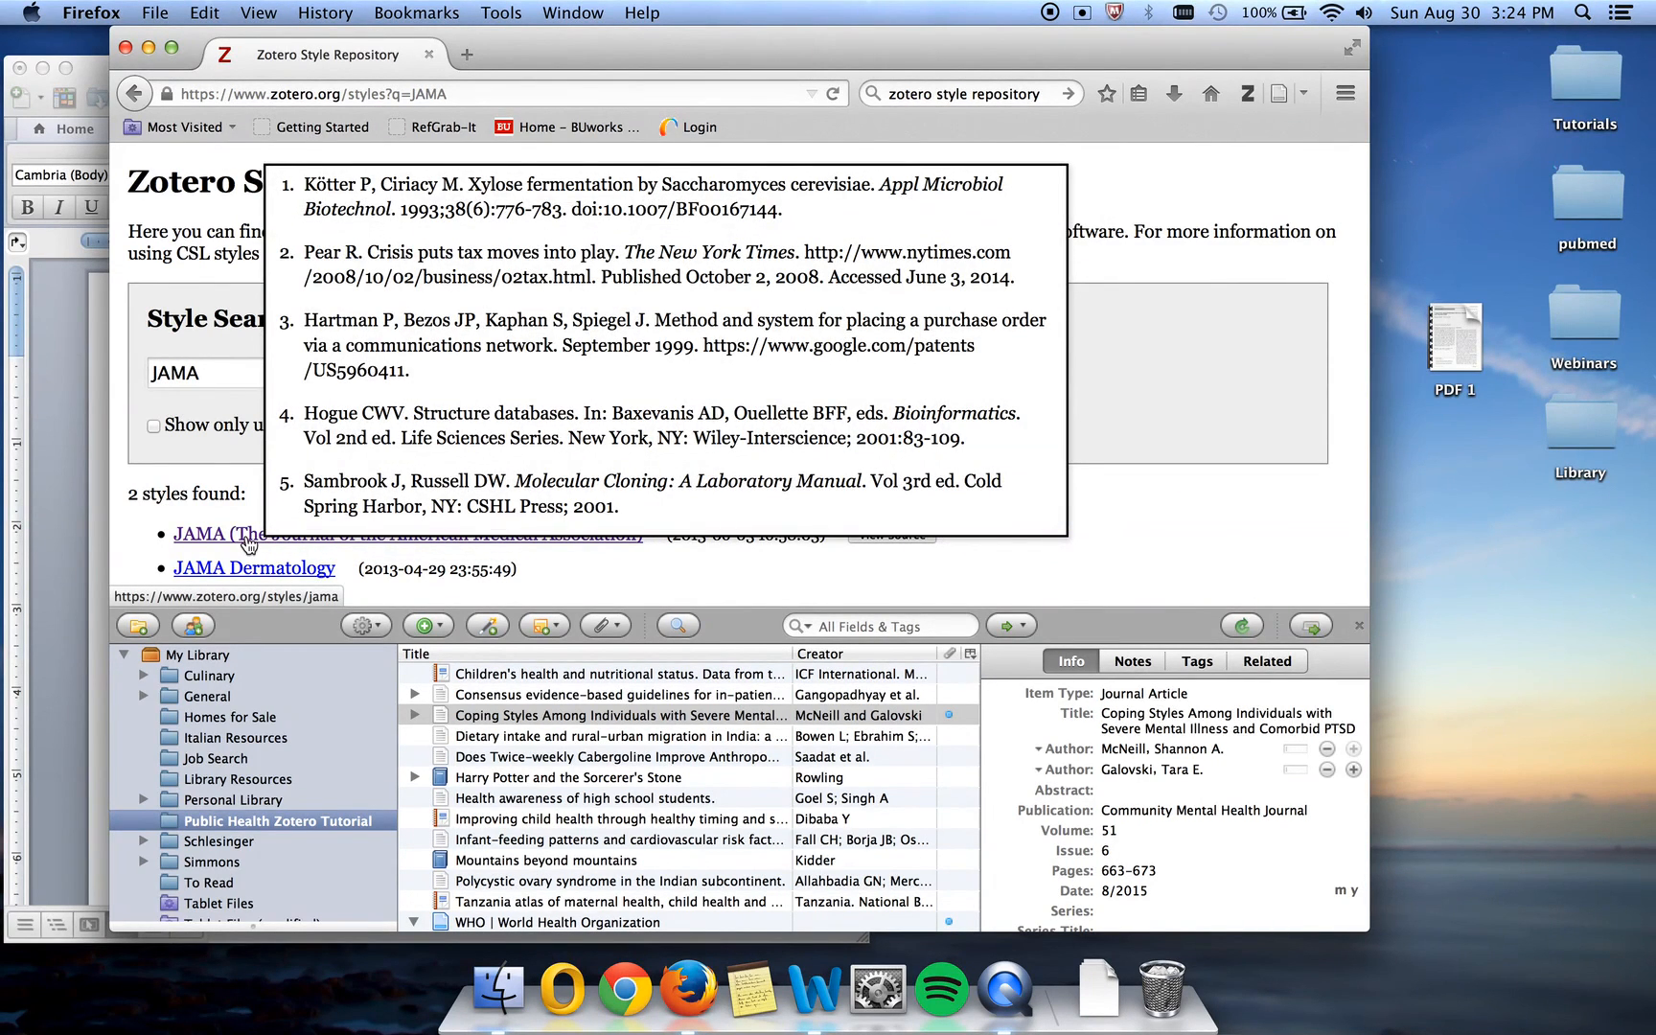
right_click(249, 543)
key(Escape)
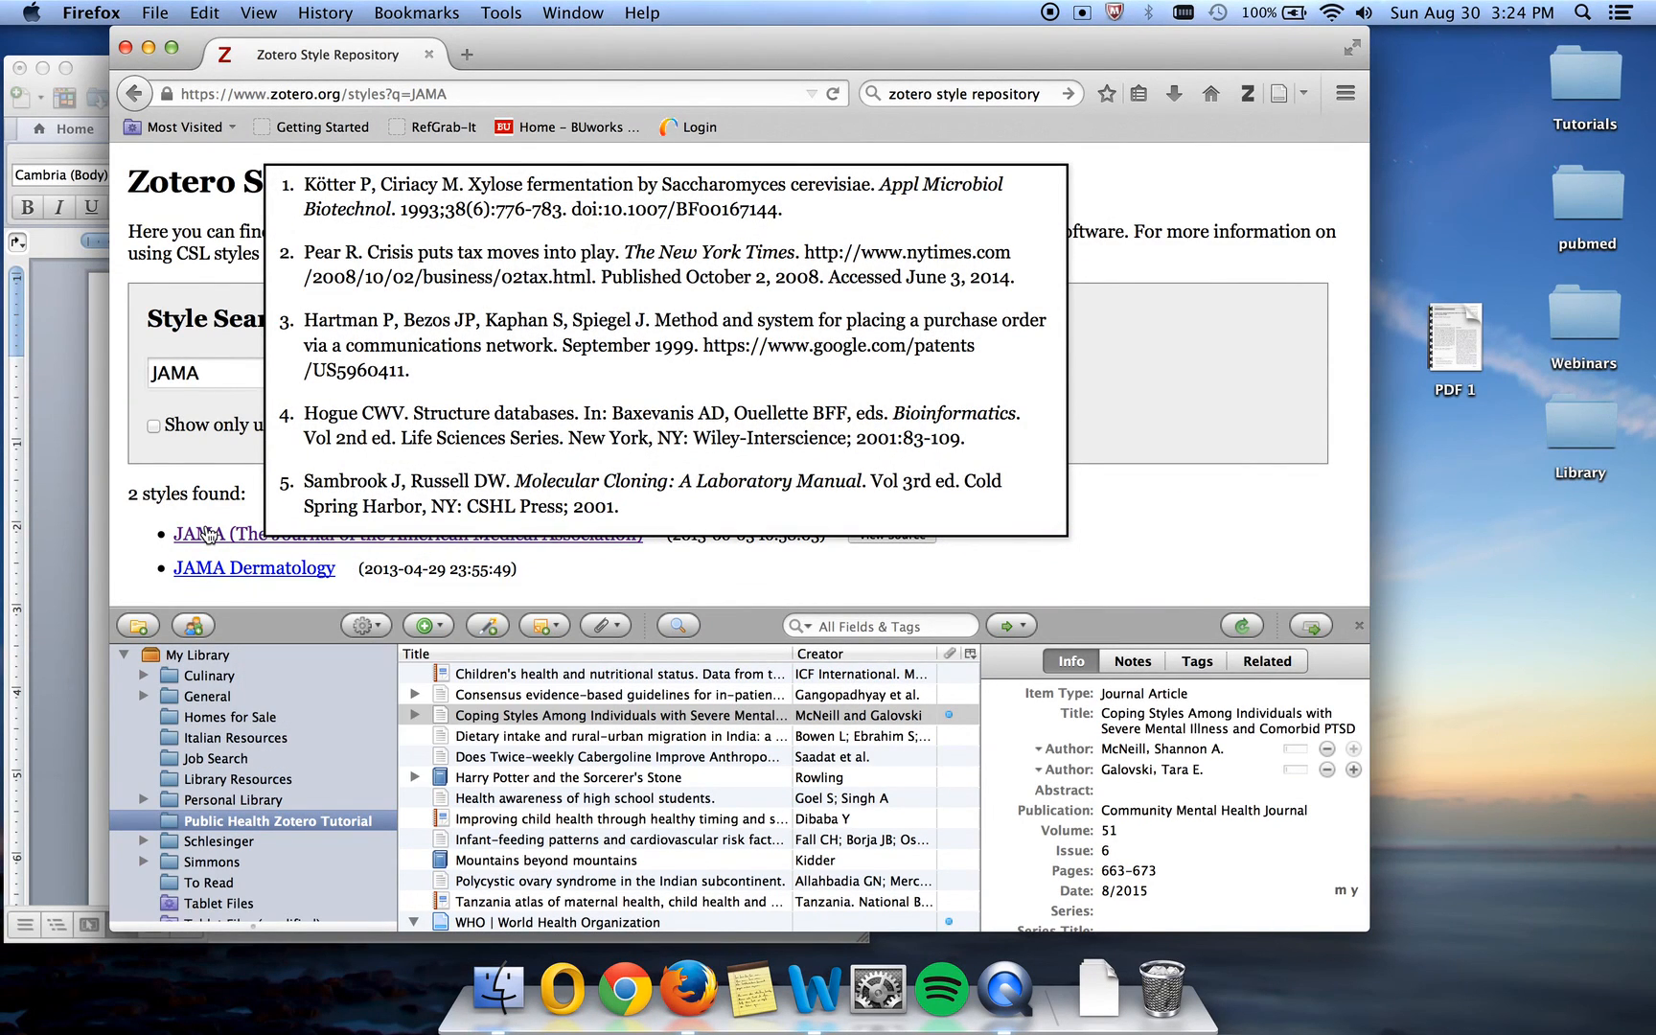
click(208, 534)
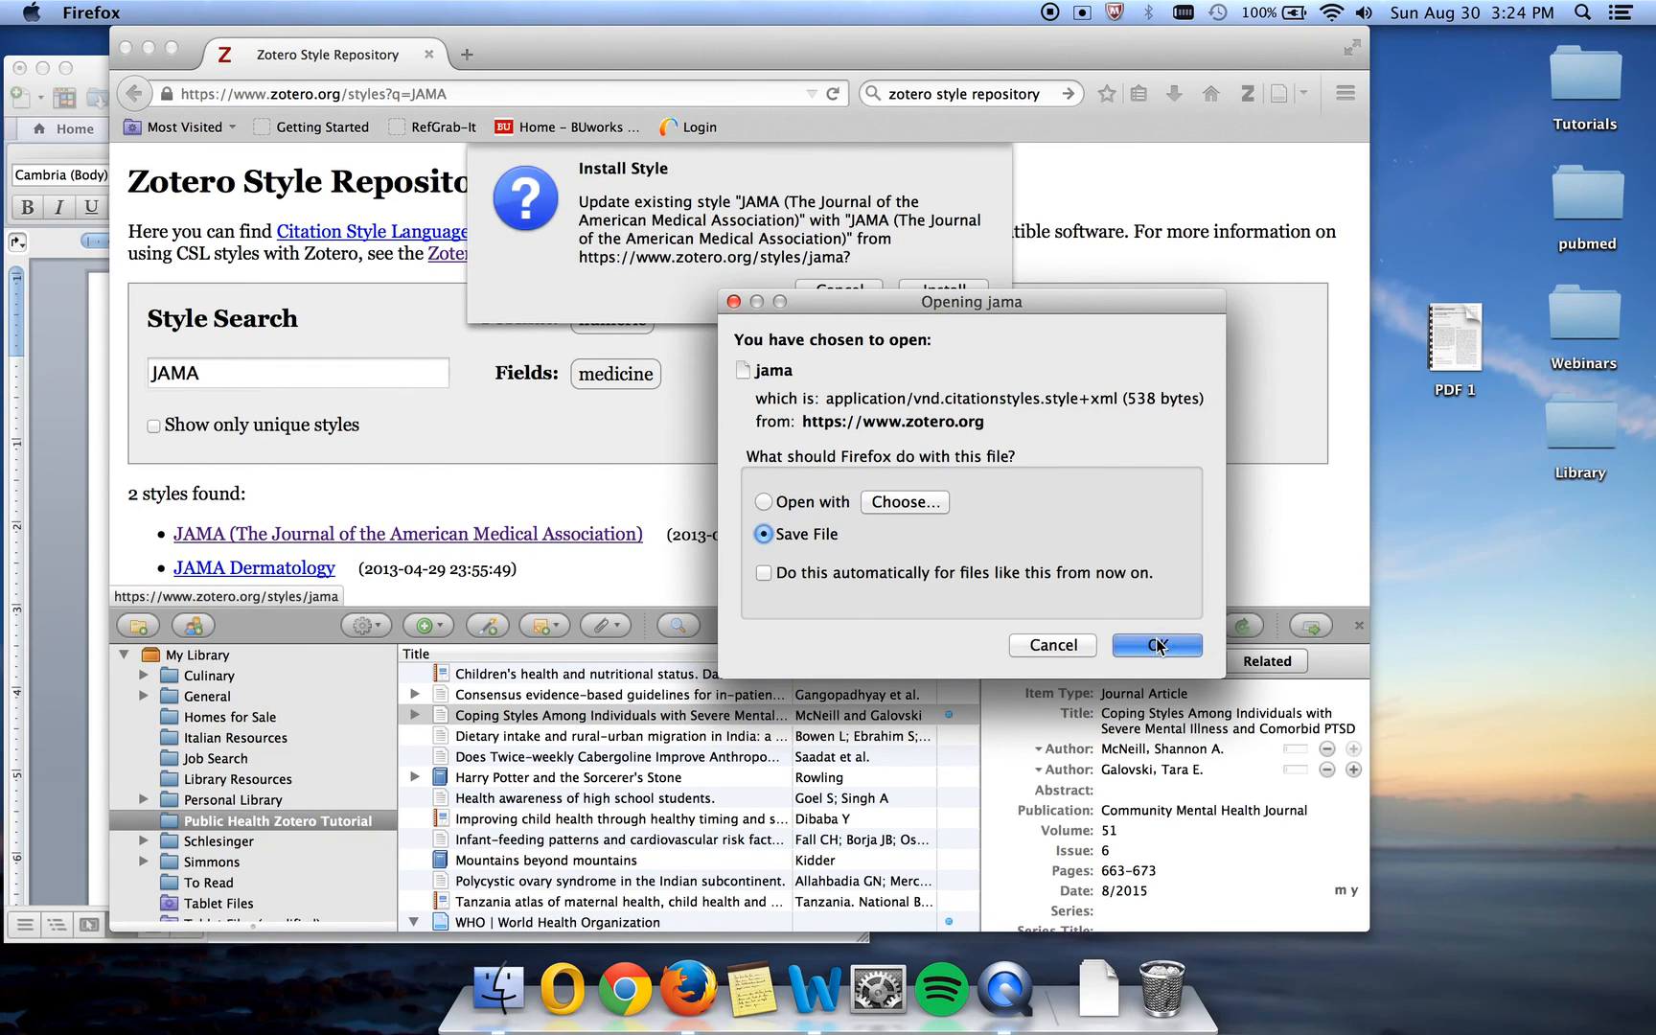
click(1157, 645)
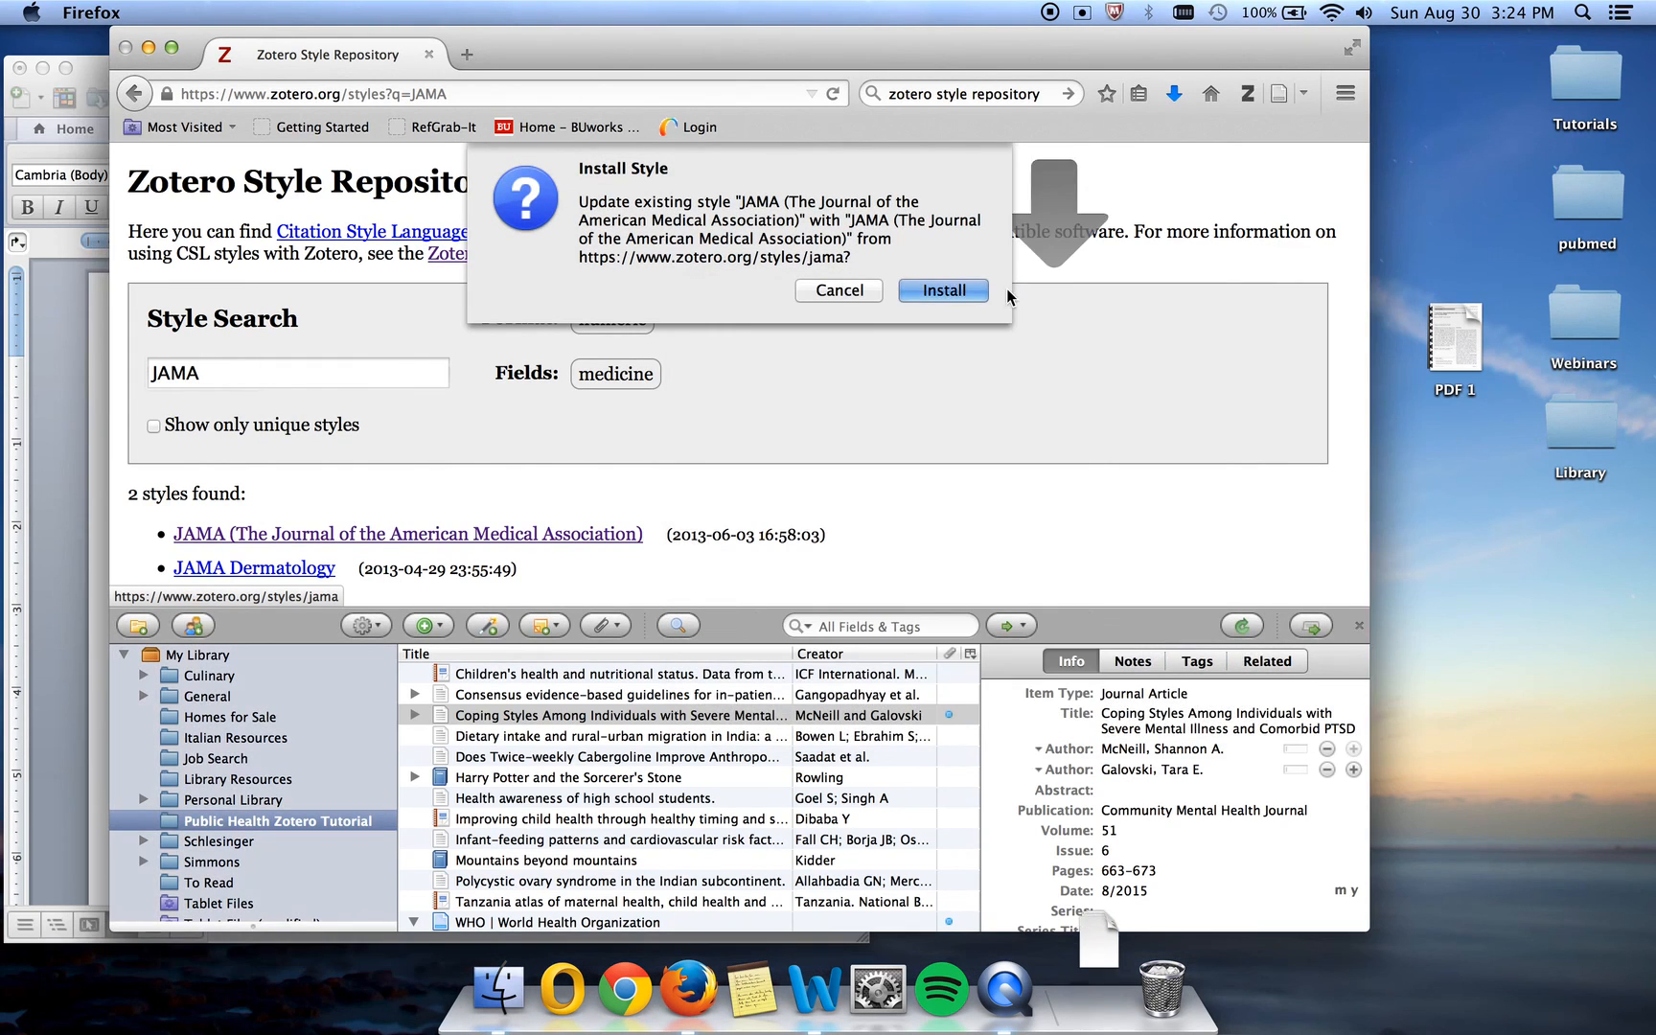
click(936, 293)
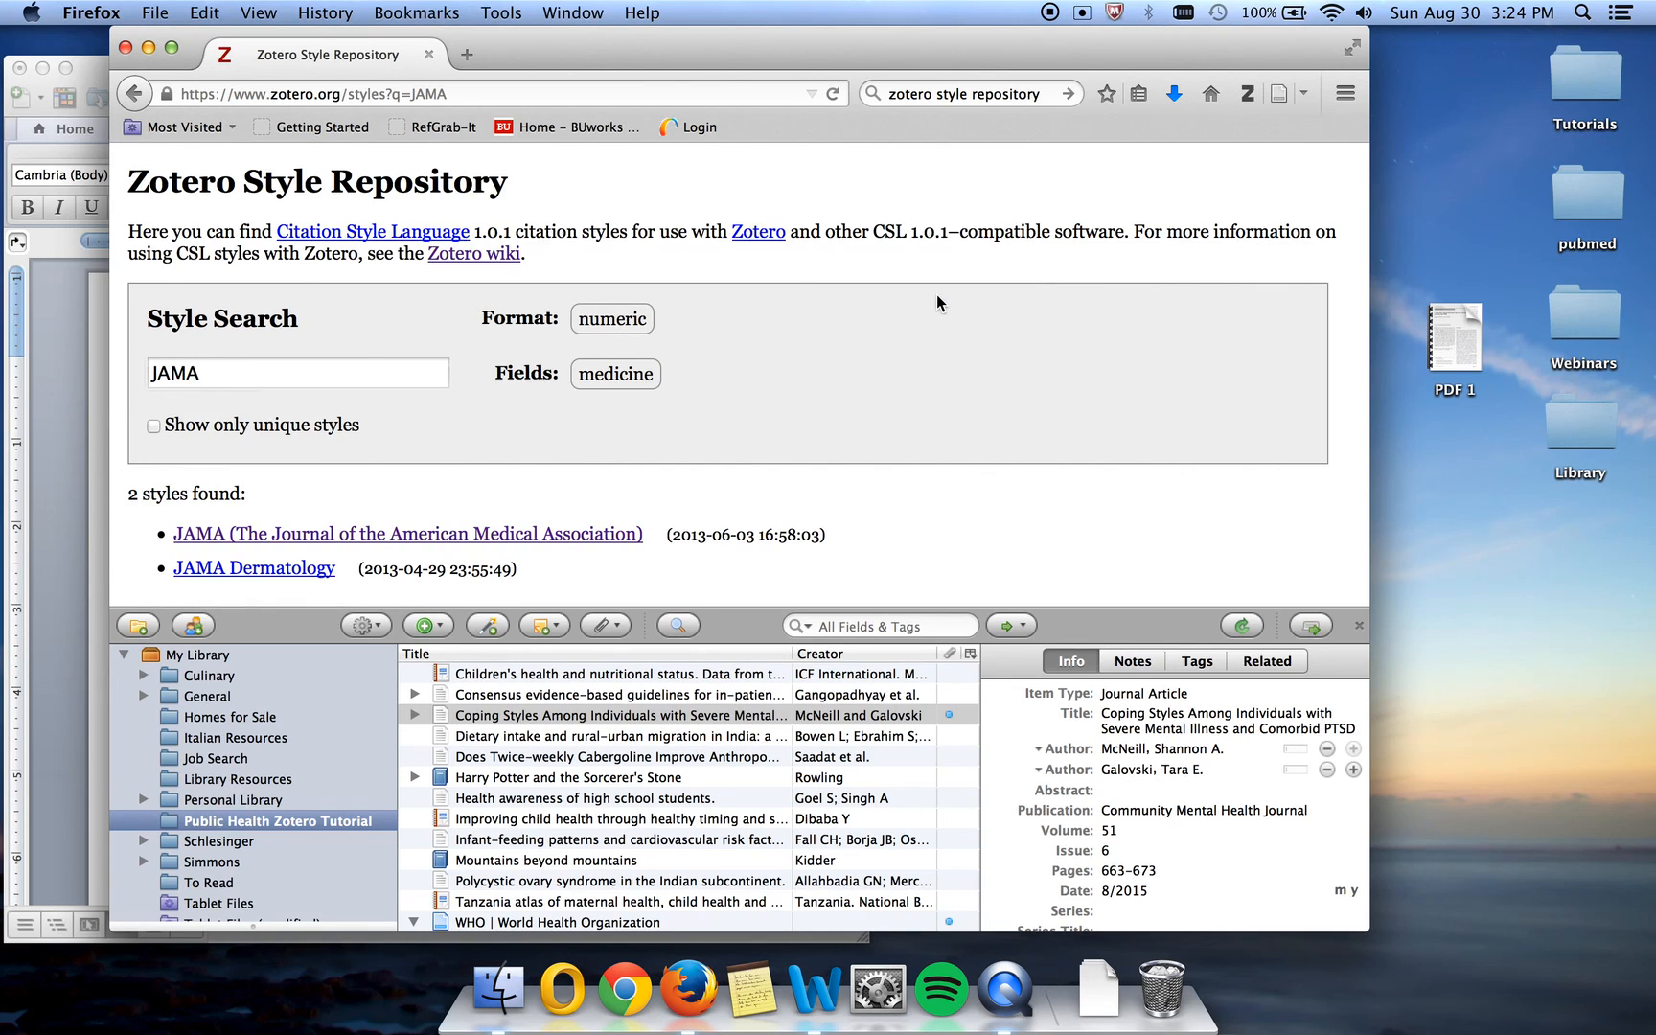
In Word's Zotero Document Preferences, switch the citation style to JAMA (The Journal of the American Medical Association).
click(40, 312)
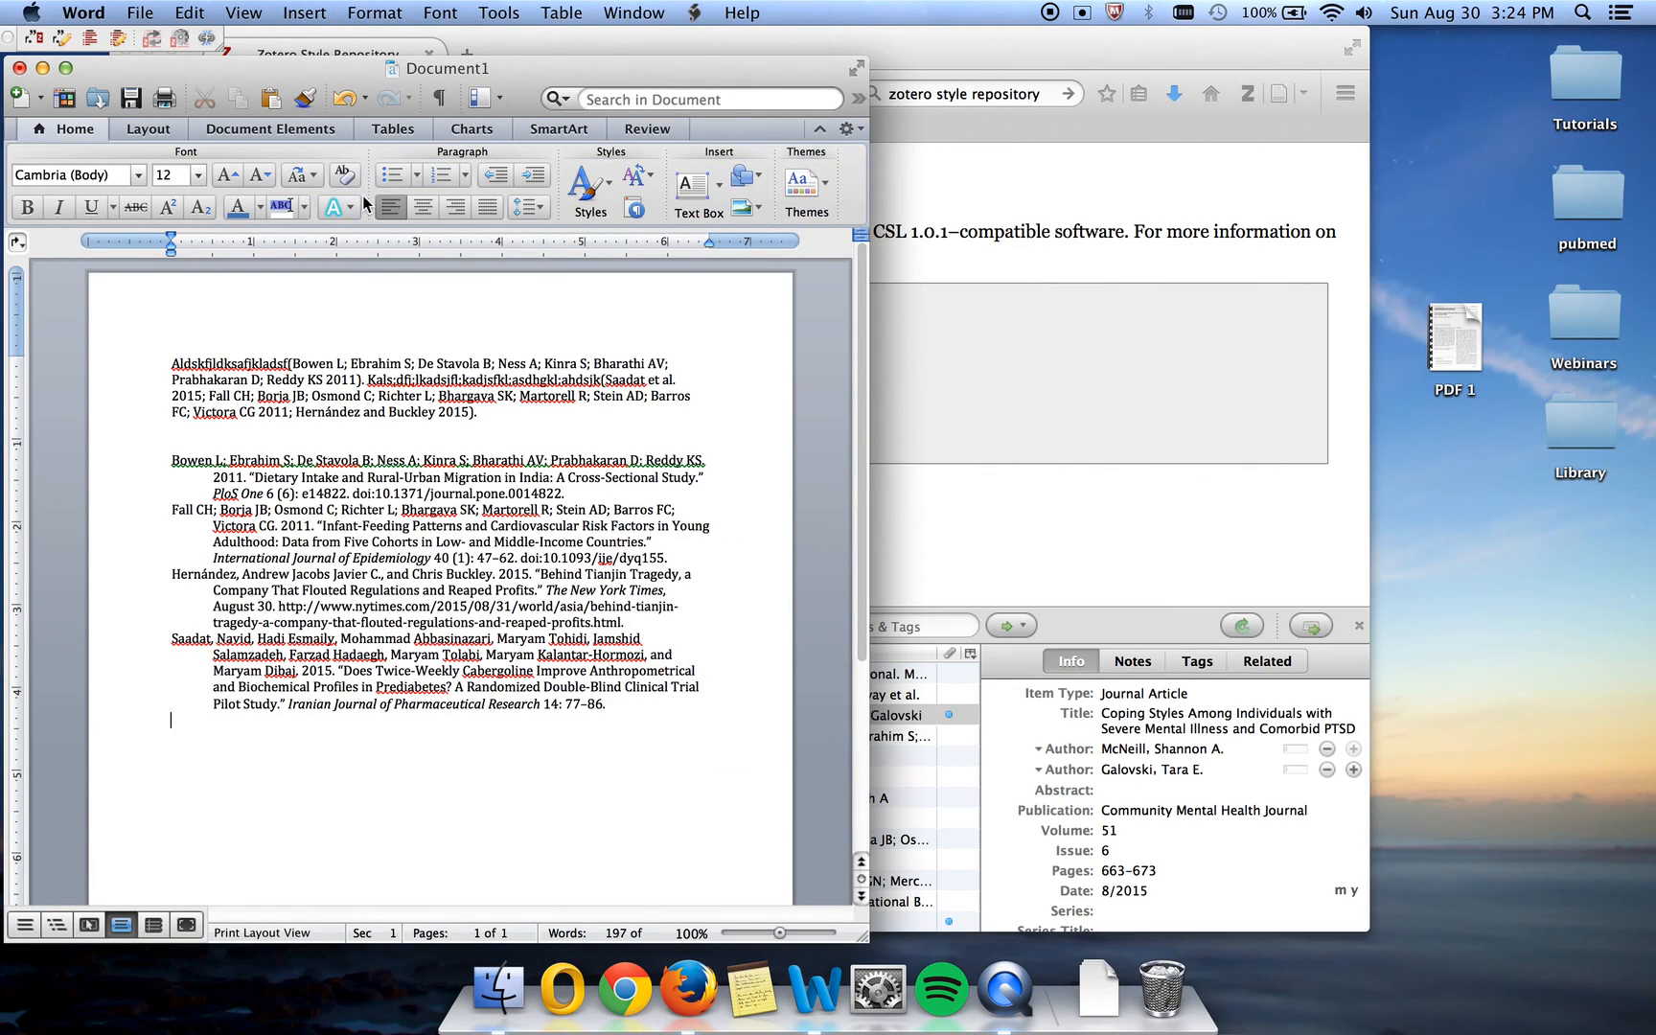
click(179, 36)
scroll(663, 275, down, 5)
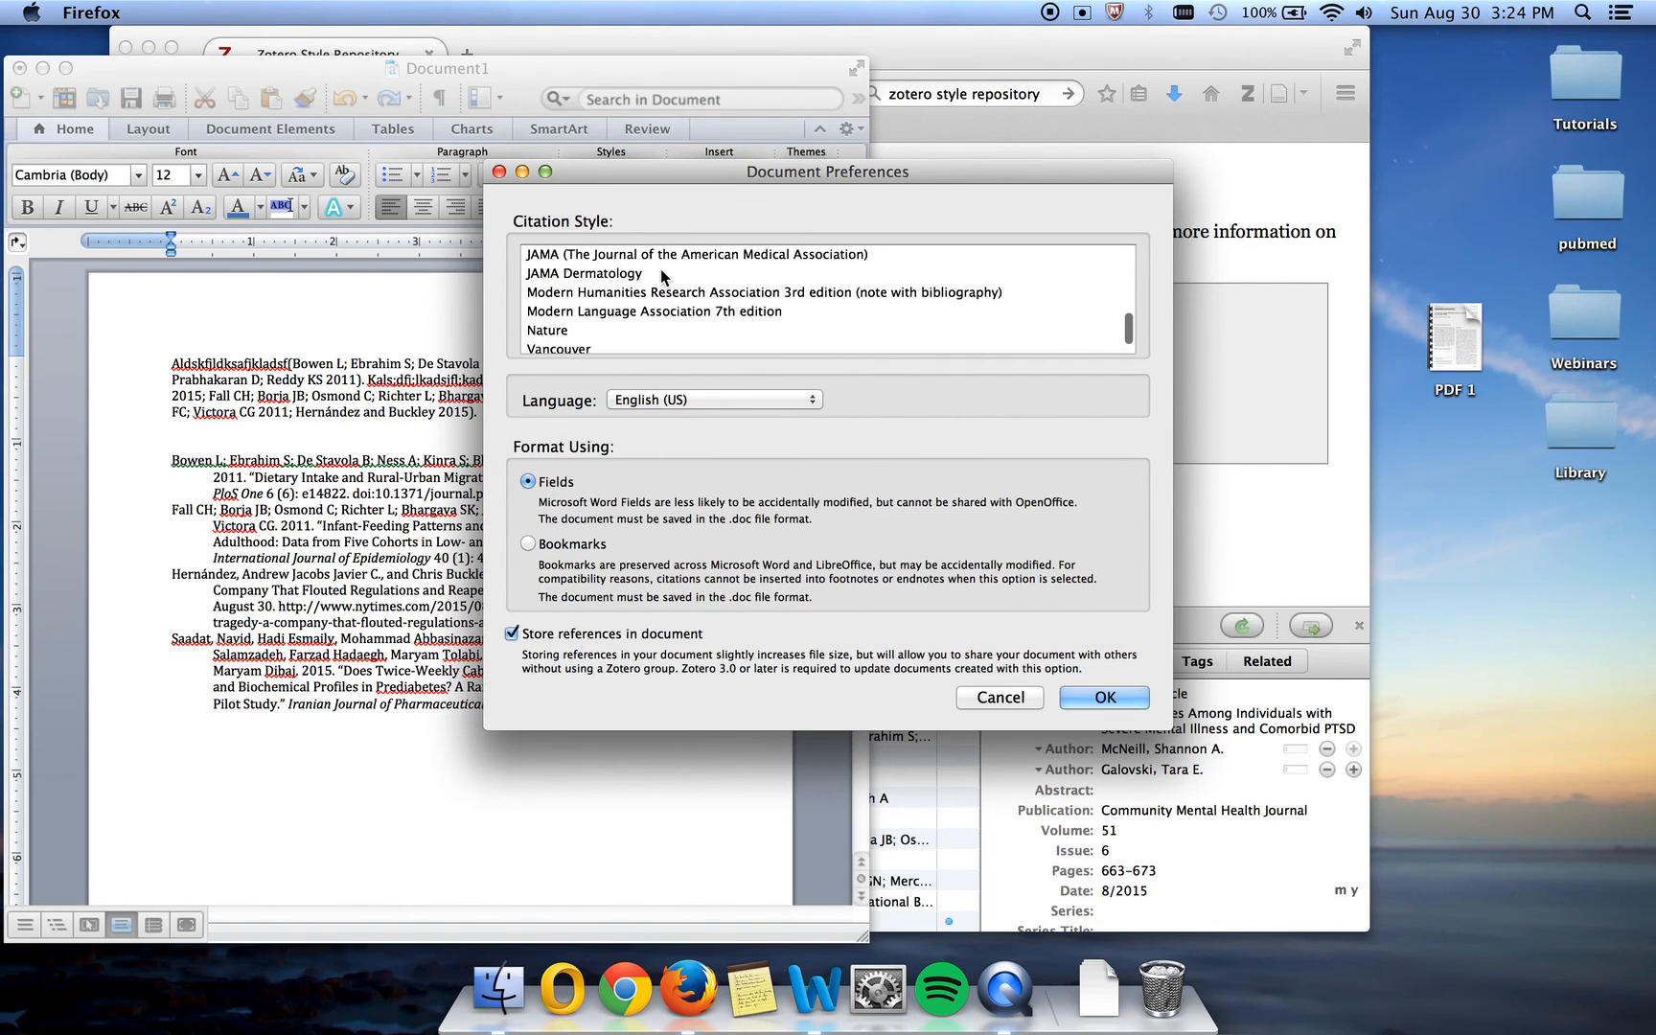
click(660, 255)
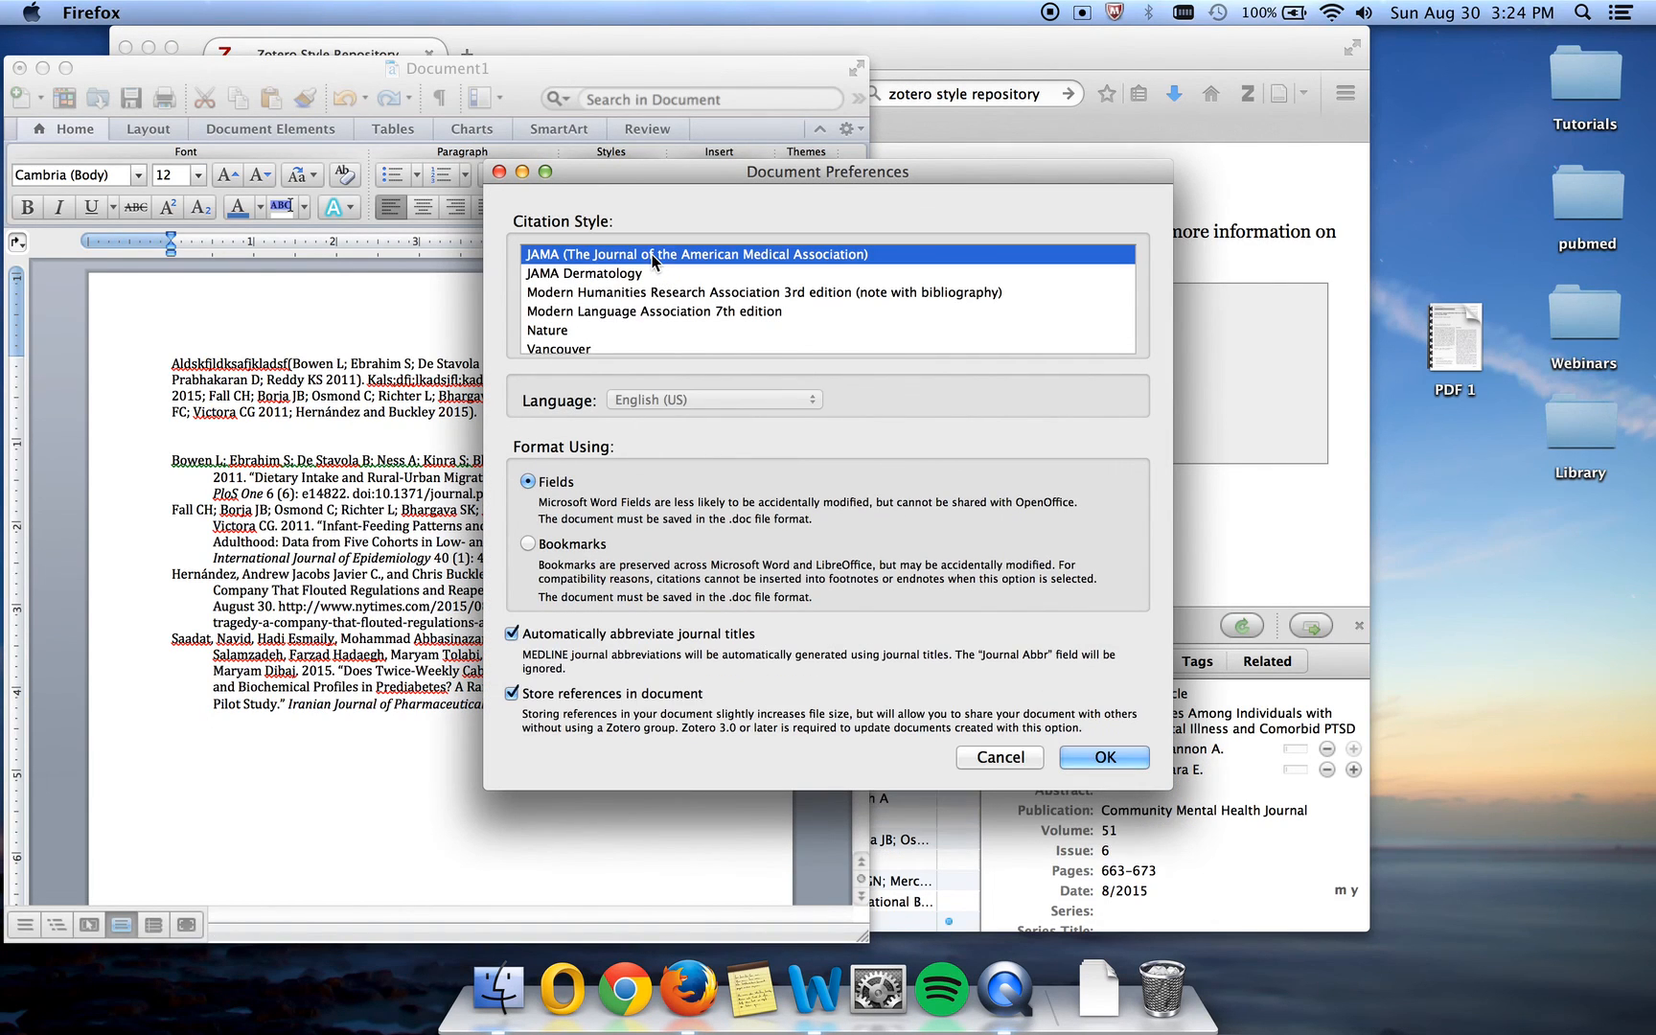
click(1097, 755)
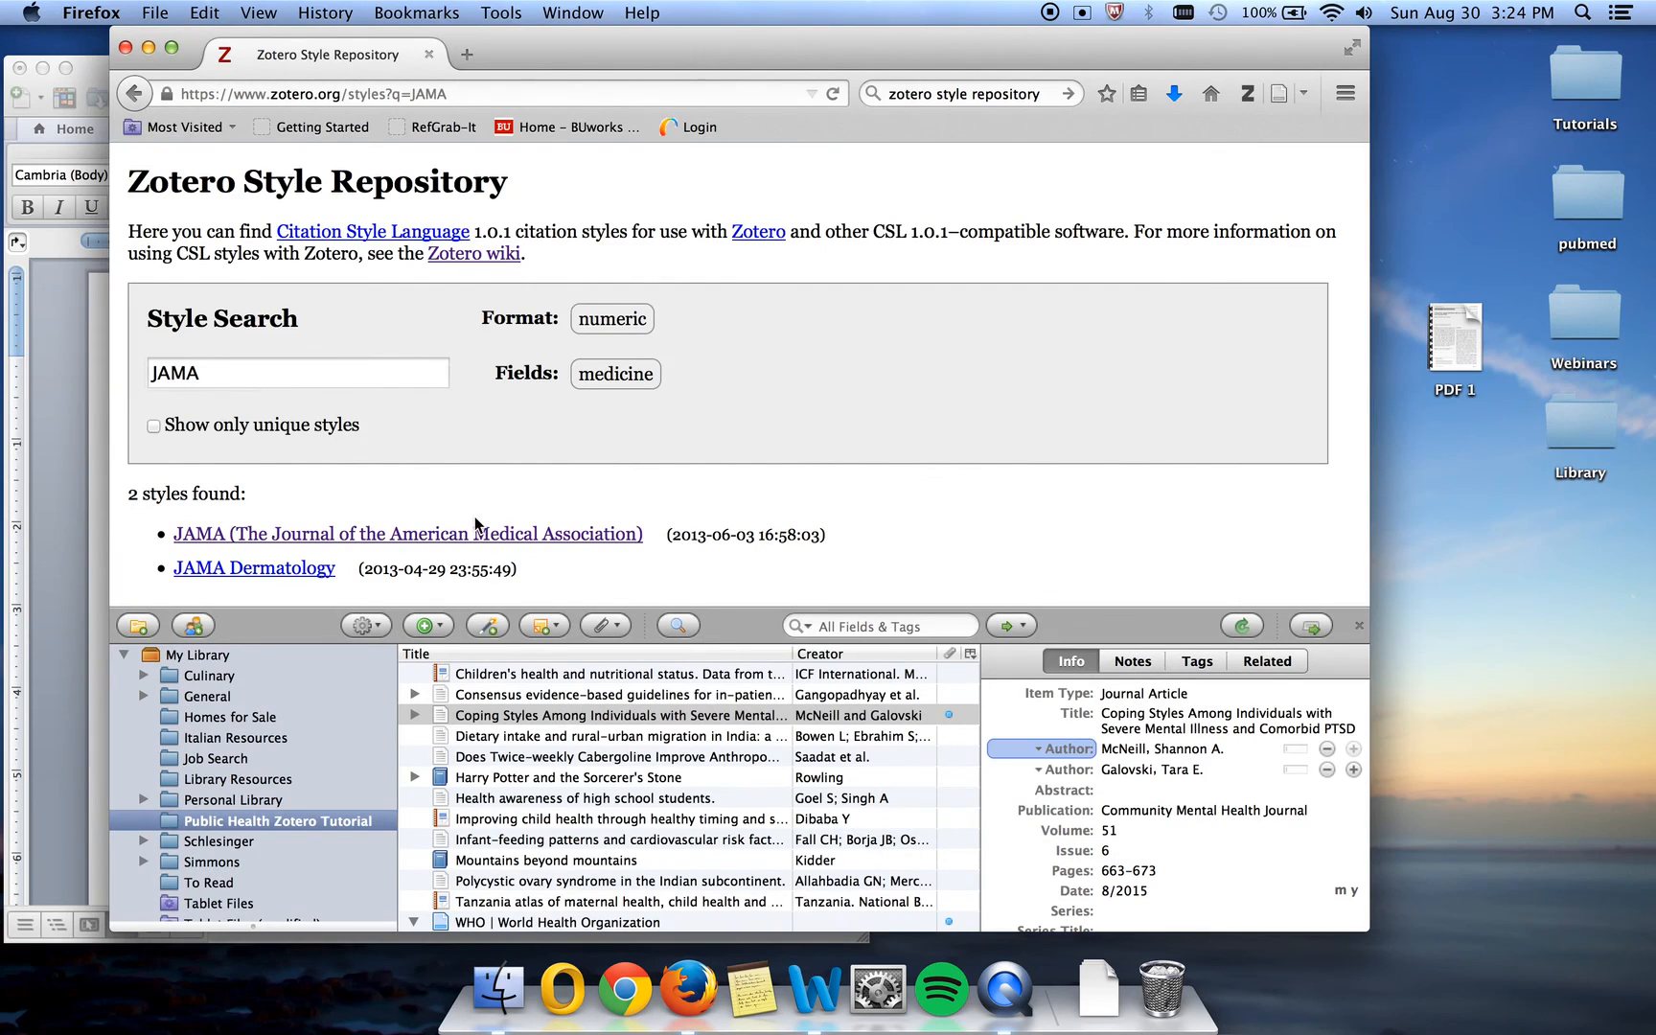